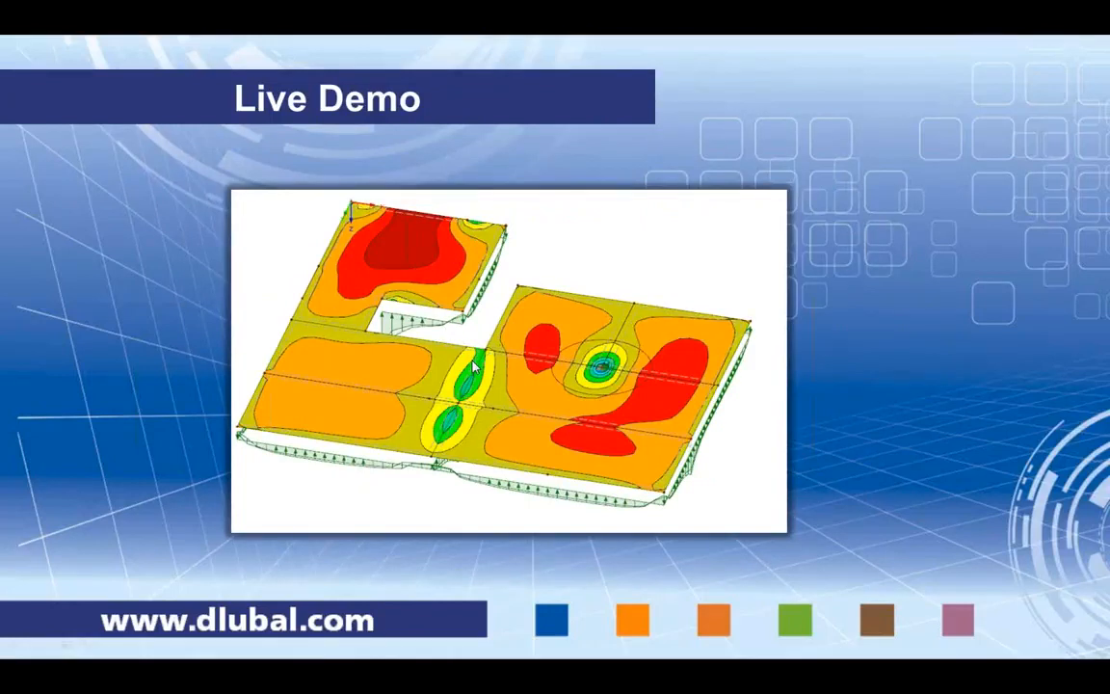
# Switch to RFEM, create the 2D-XY model "Slab 1" in the Webinar project with the CEN national annex, and hide the grid
pyautogui.hotkey('alt', 'Tab')
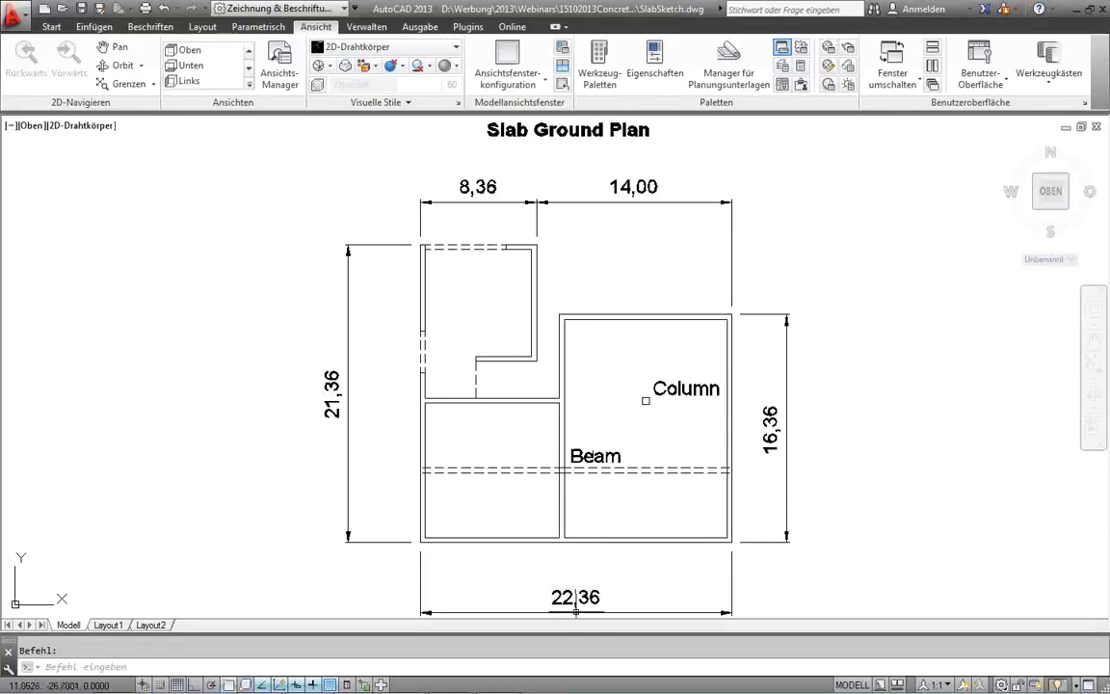
pyautogui.click(494, 681)
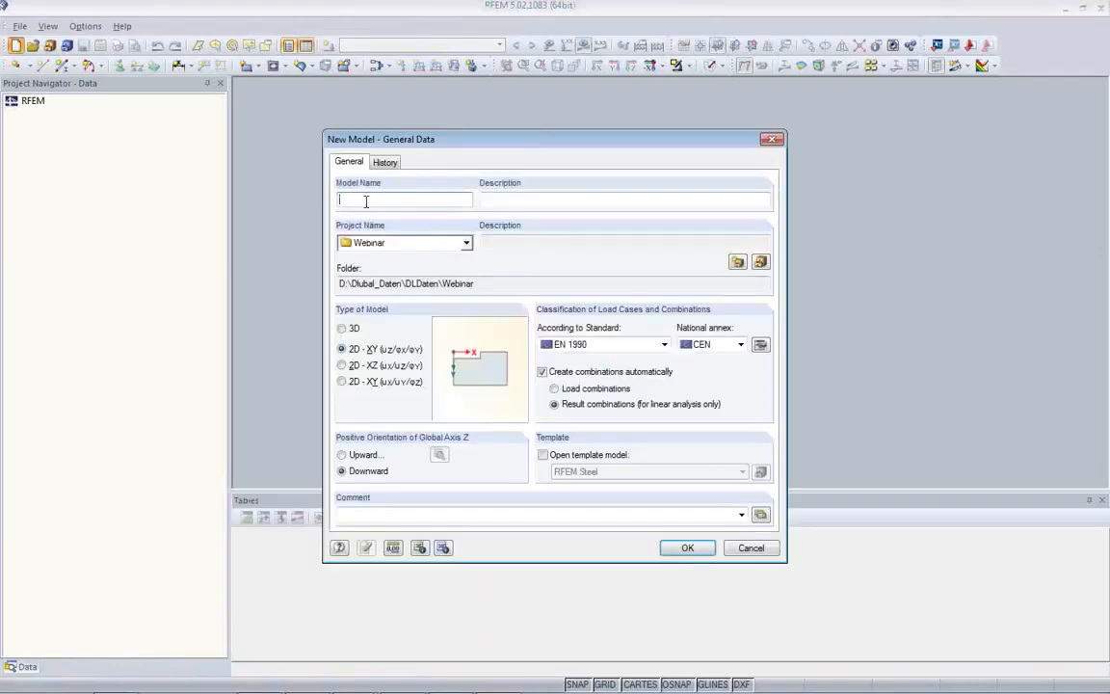
pyautogui.write('S')
pyautogui.click(740, 345)
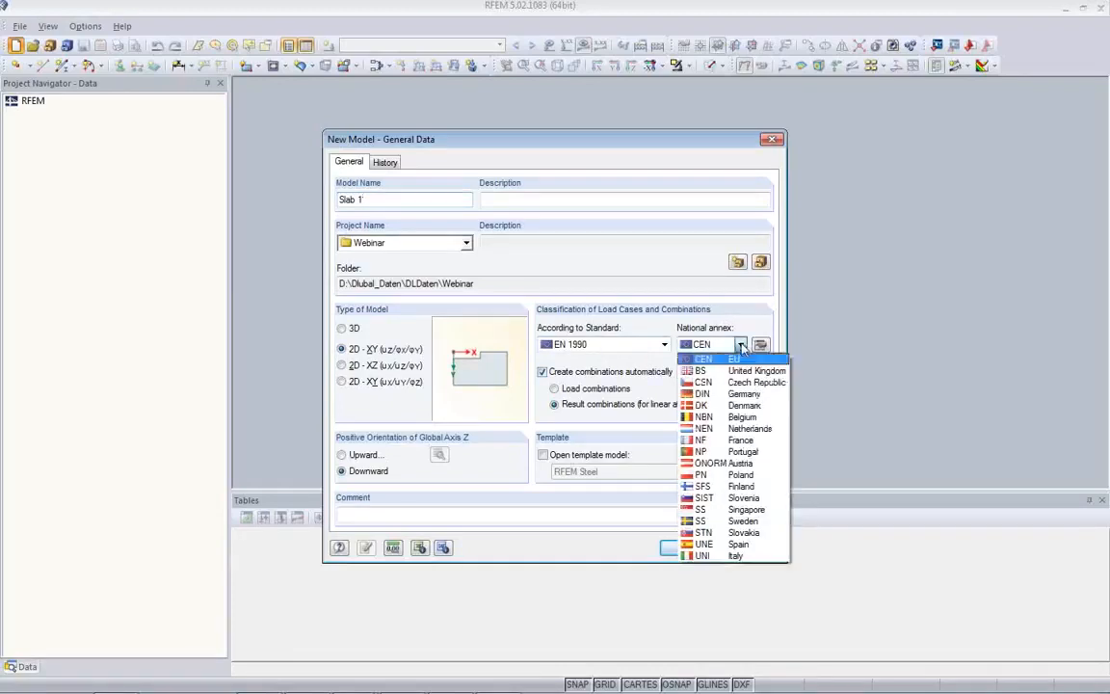
pyautogui.click(724, 359)
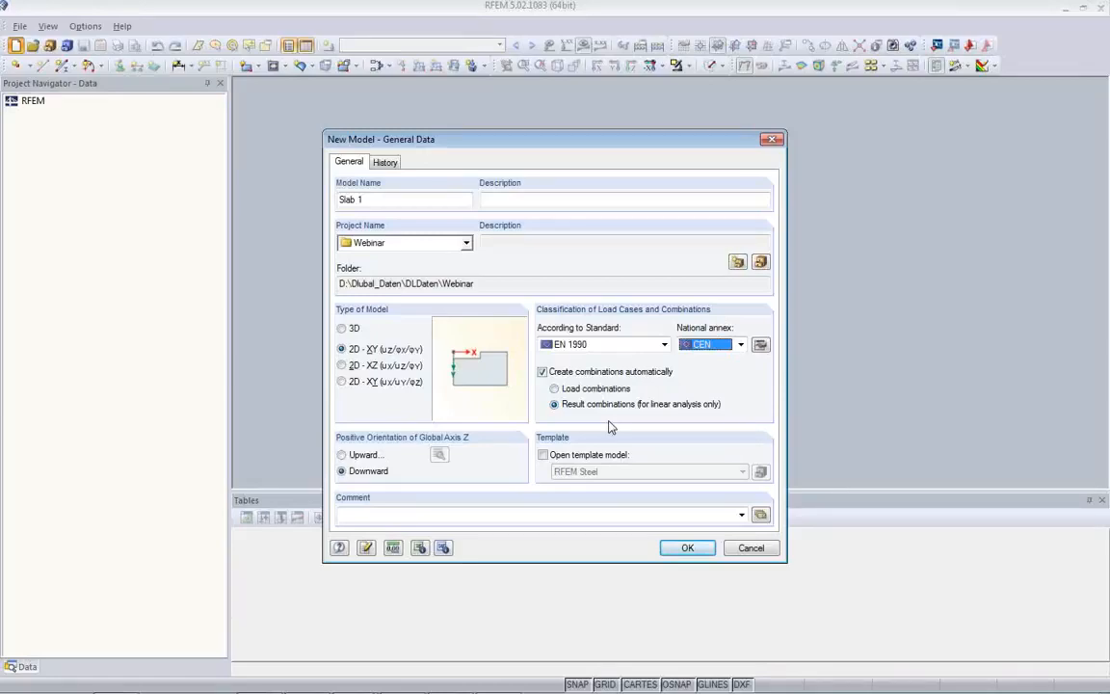
pyautogui.click(684, 548)
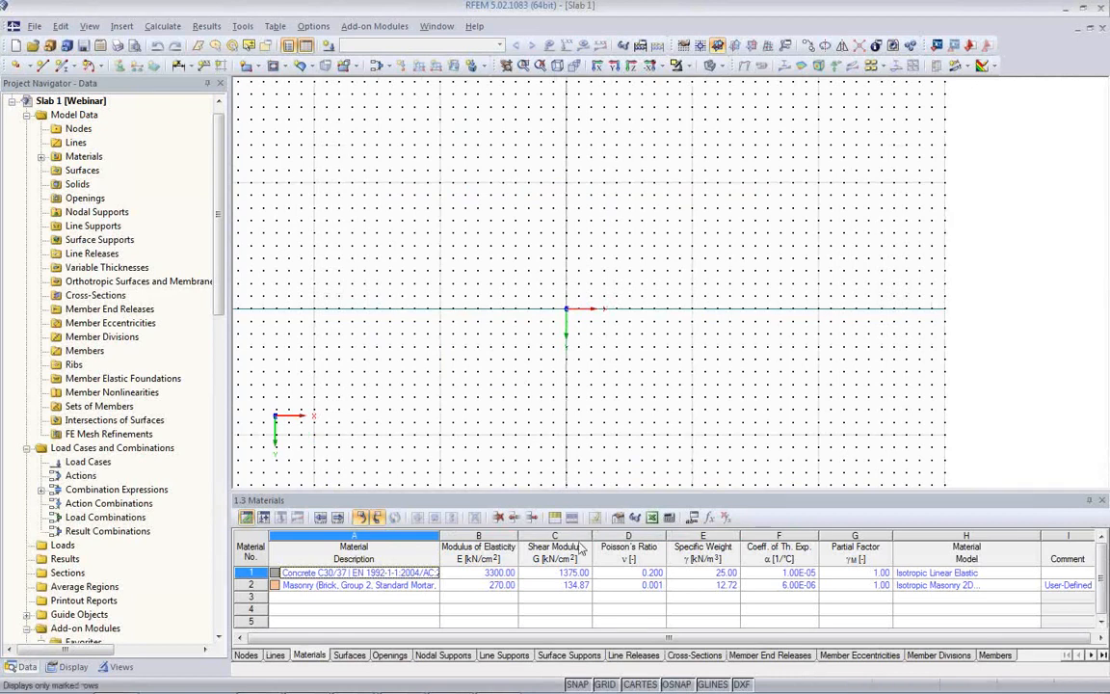
pyautogui.click(605, 681)
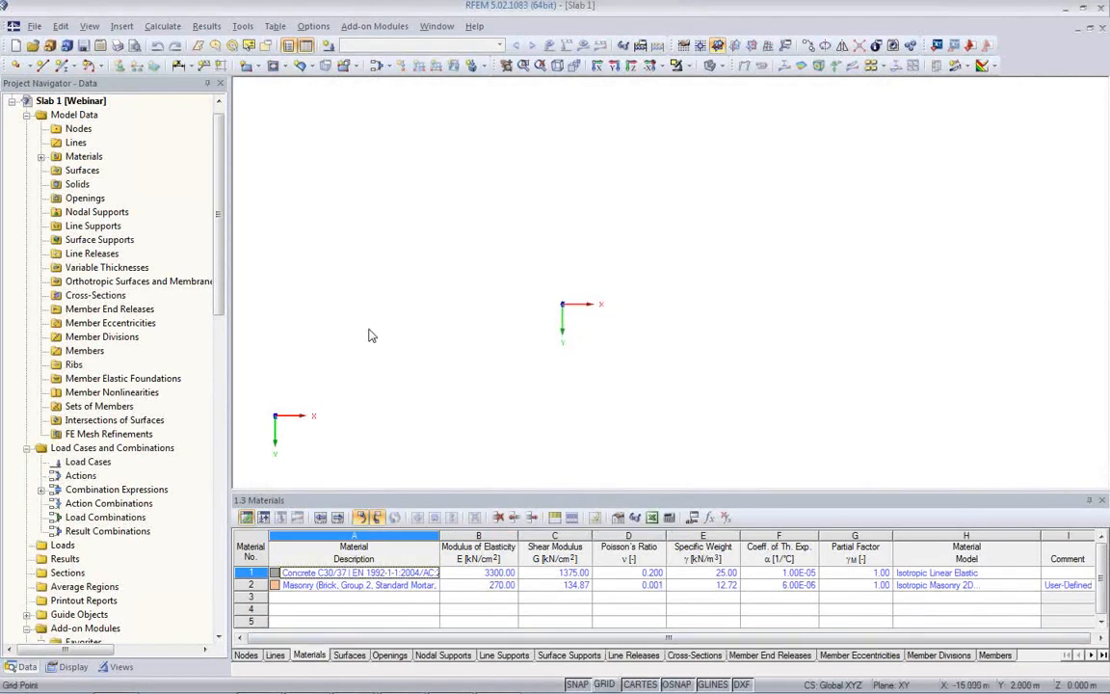
pyautogui.click(39, 29)
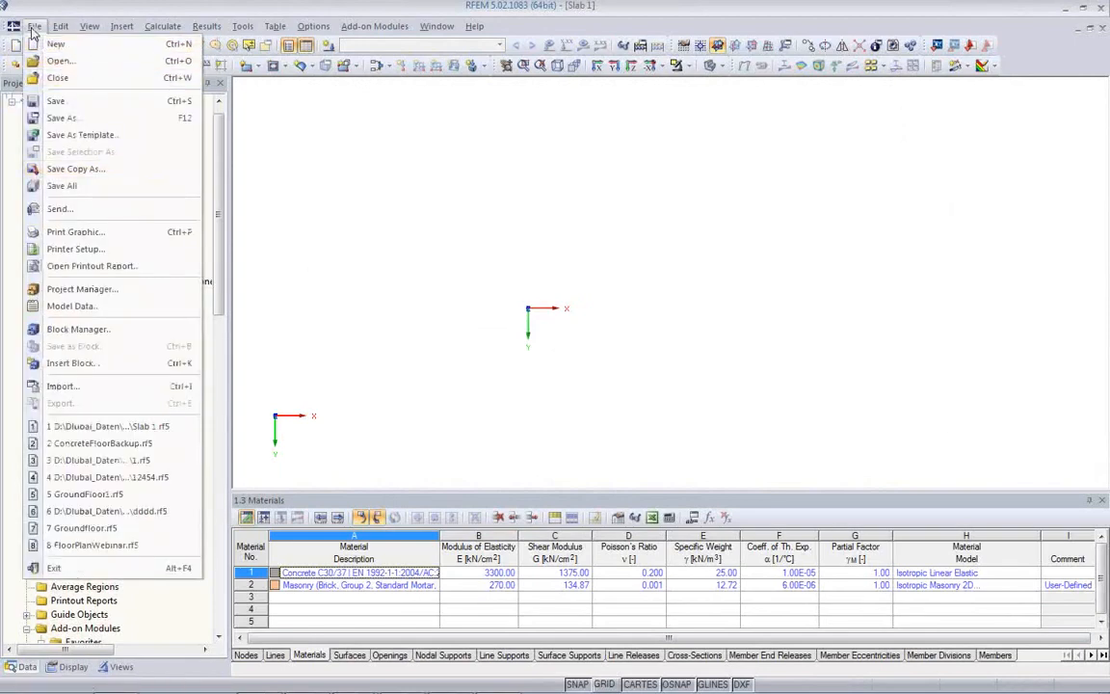
pyautogui.click(58, 386)
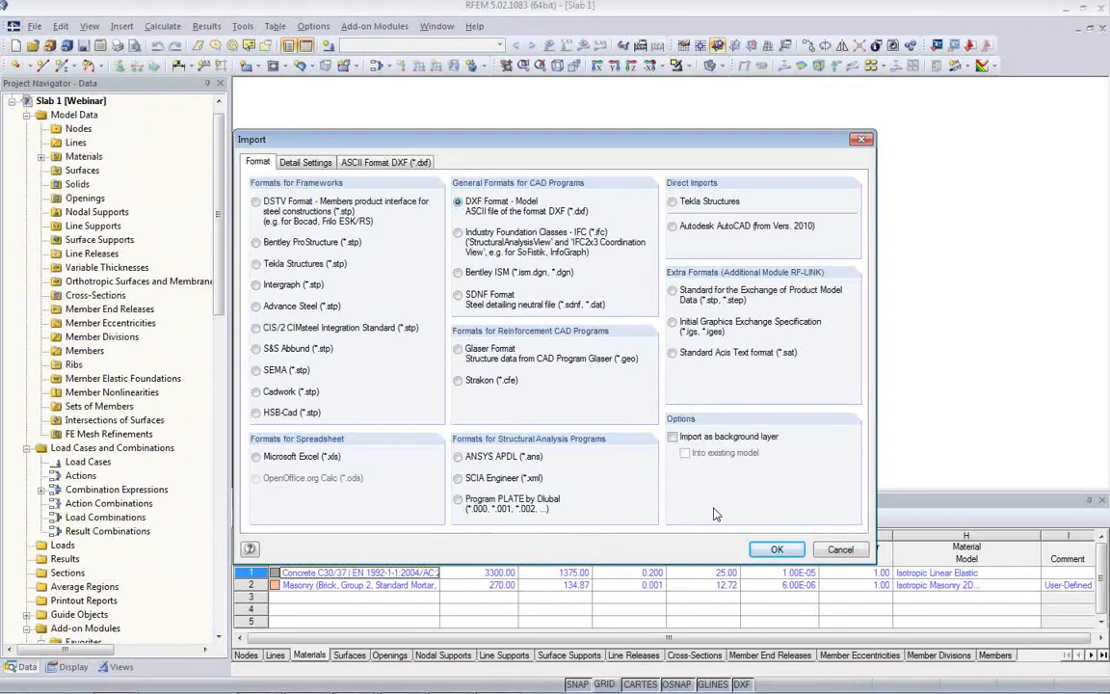
pyautogui.click(838, 548)
# Create a new background layer under the guide objects from the file FloorPlanWalls.dxf
pyautogui.scroll(-5, 96, 453)
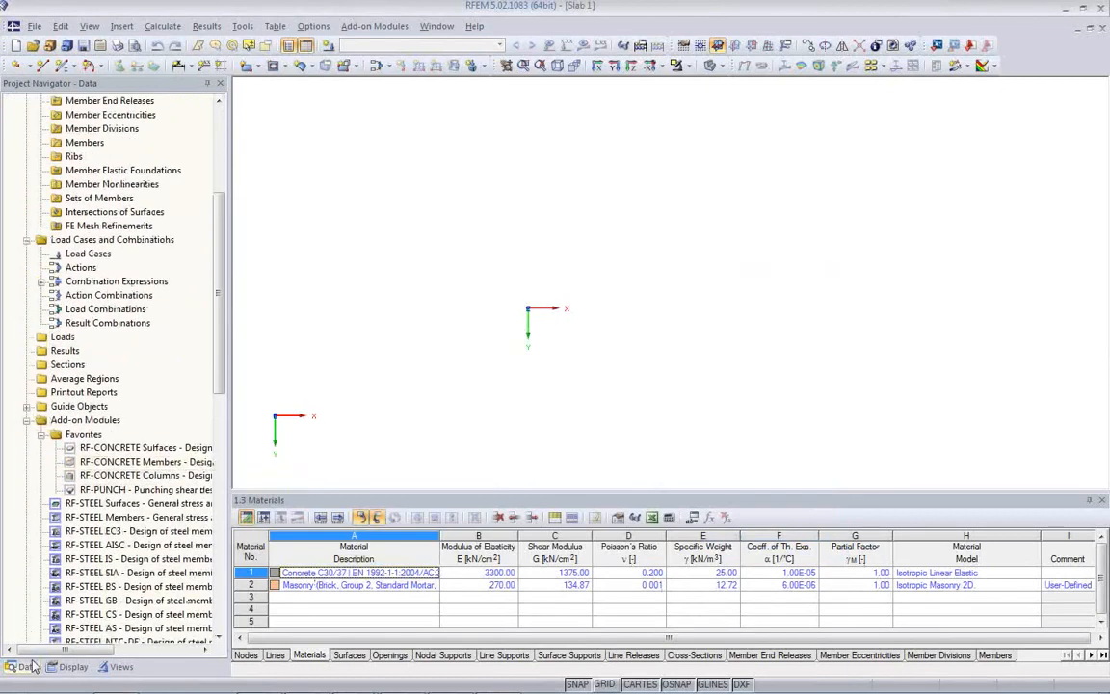
pyautogui.click(27, 406)
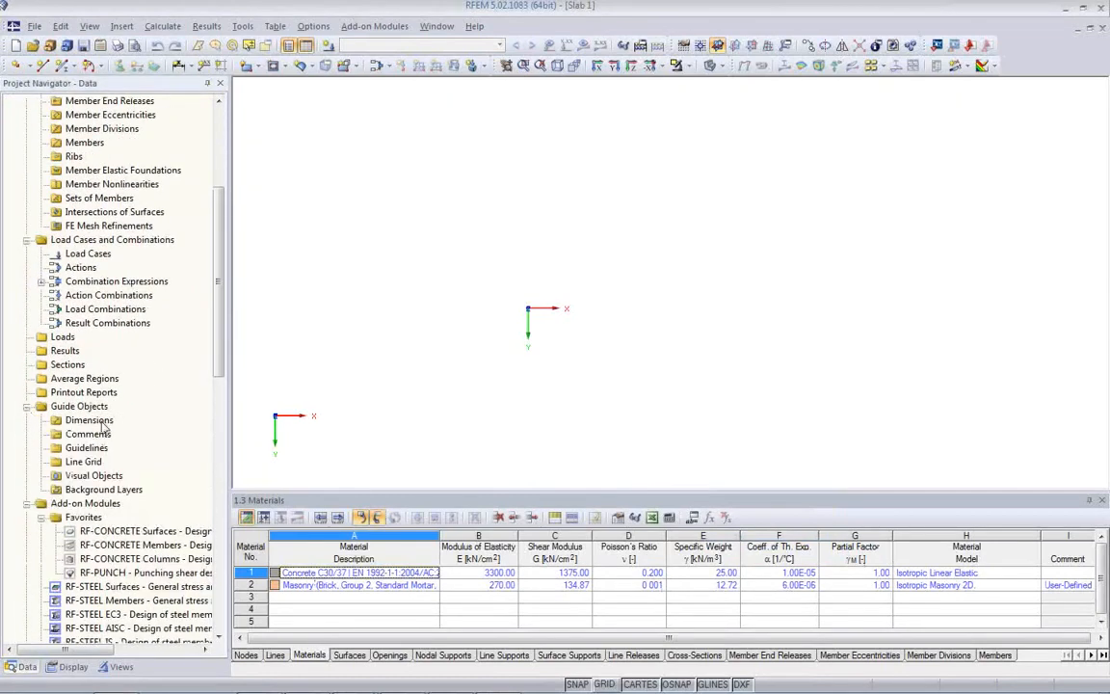
pyautogui.click(95, 492)
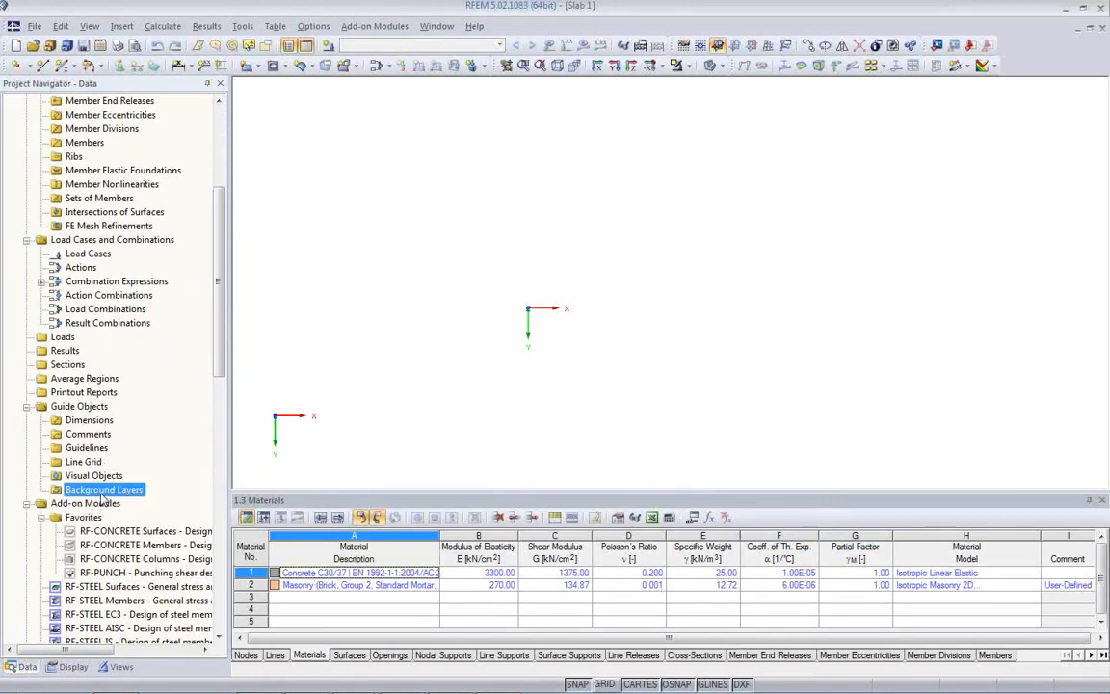
pyautogui.rightClick(102, 499)
pyautogui.click(152, 525)
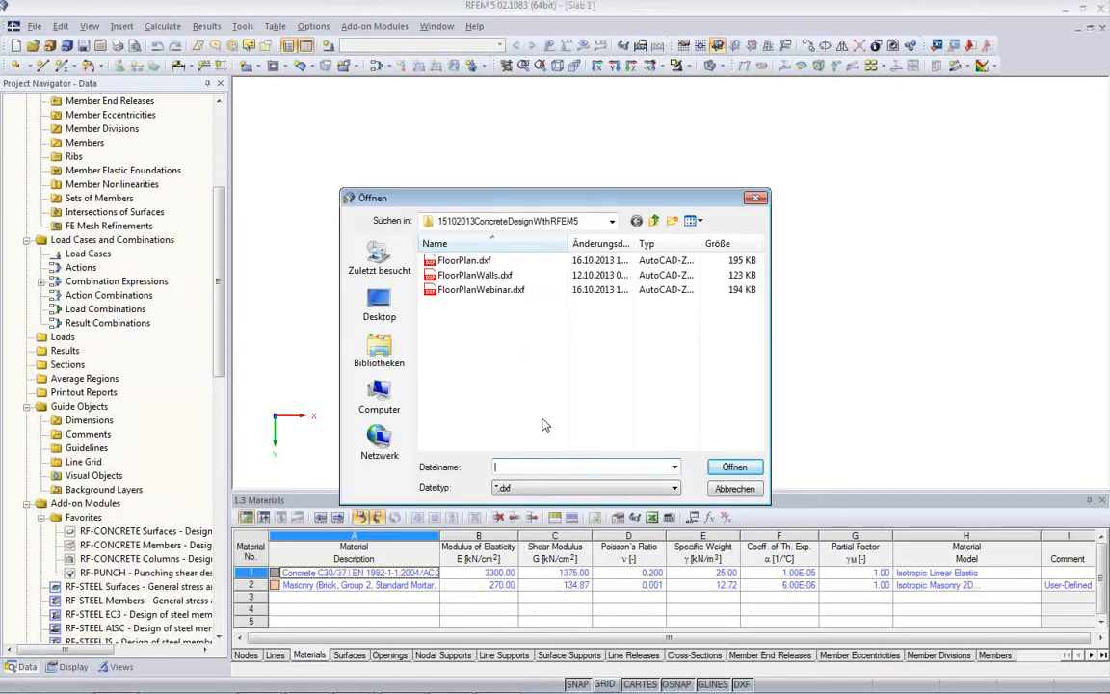
pyautogui.click(463, 276)
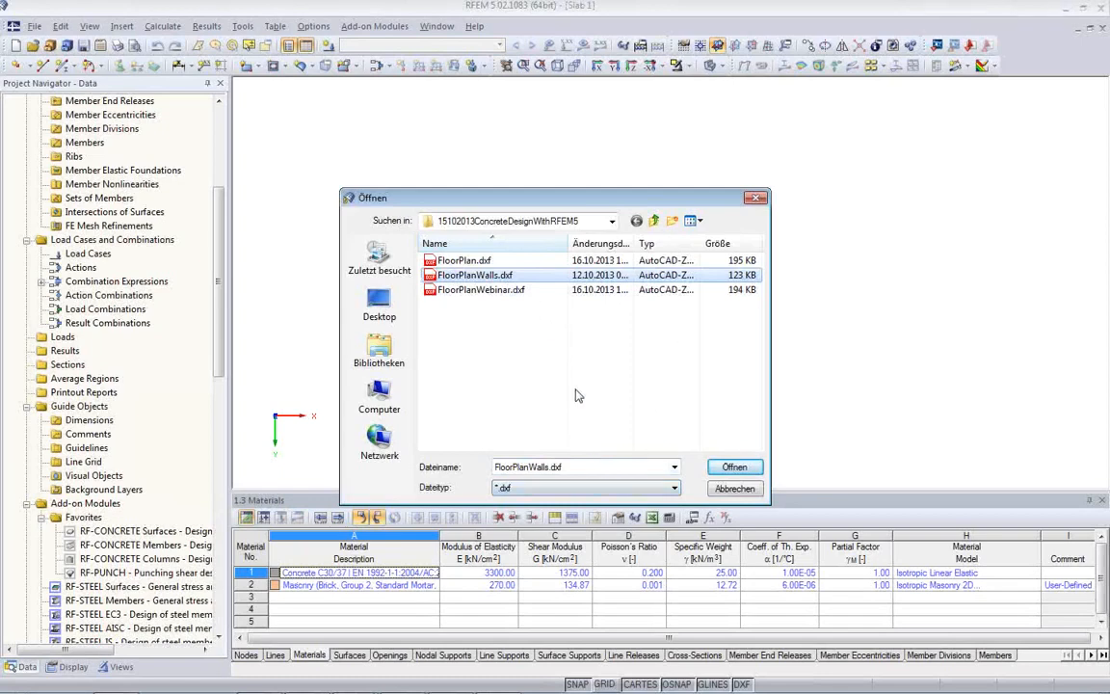
pyautogui.click(732, 468)
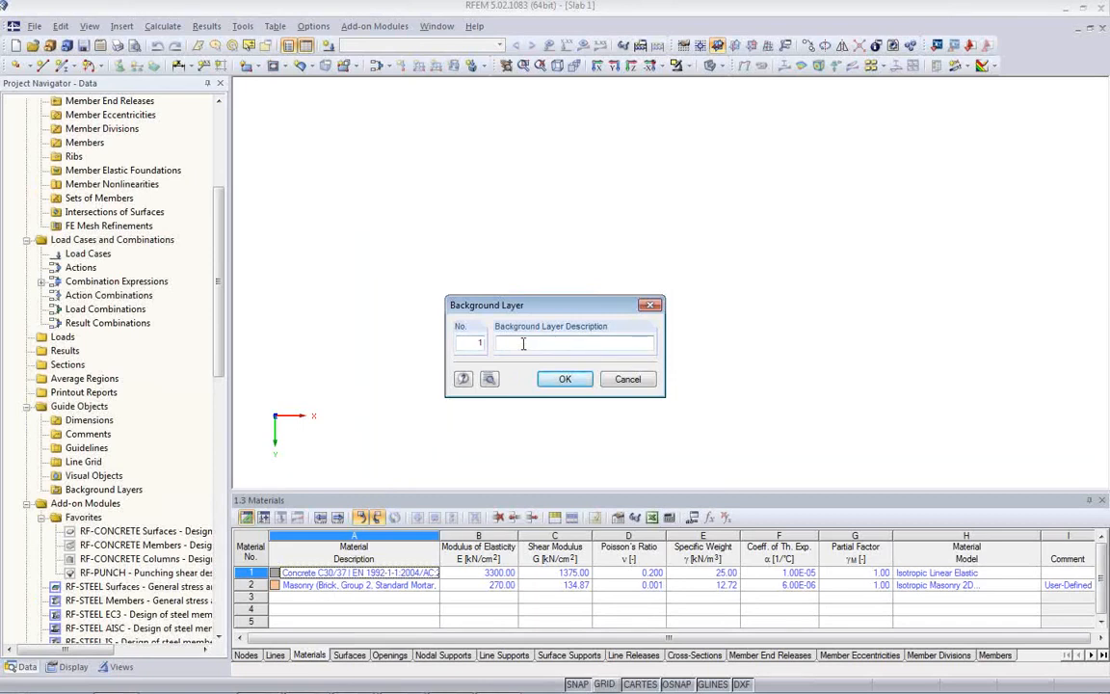
# Describe the background layer as "Sketch from CAD" and import it in metres without restricting it to a specific DXF layer
pyautogui.write('Sketch from CAD')
pyautogui.click(490, 380)
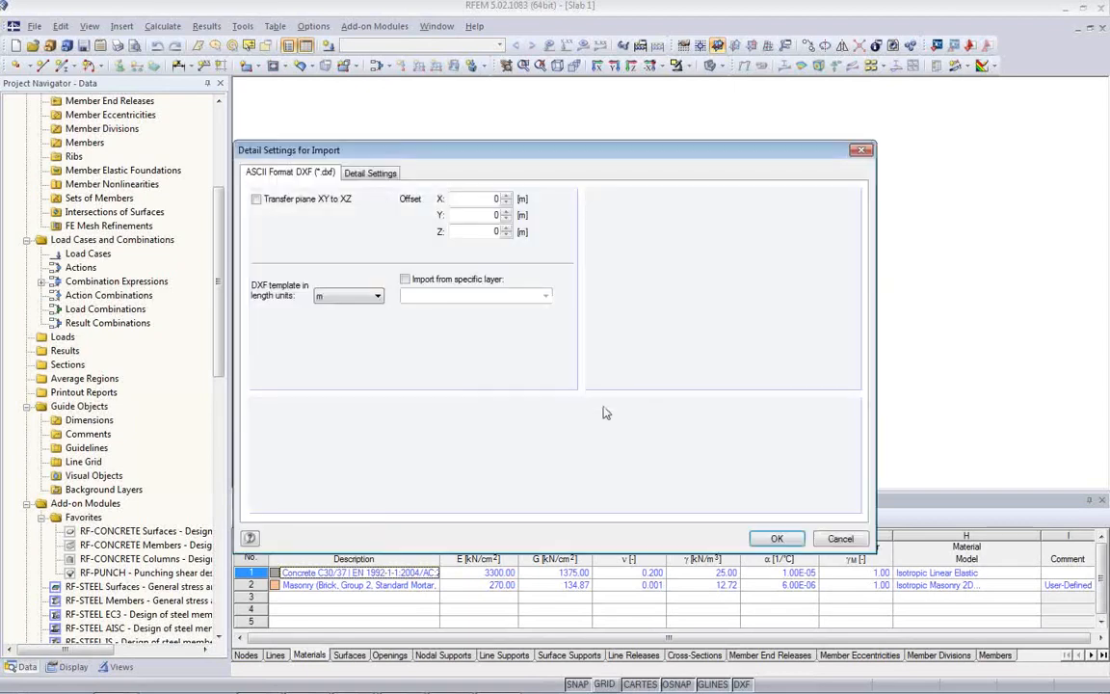
pyautogui.click(405, 278)
pyautogui.click(545, 299)
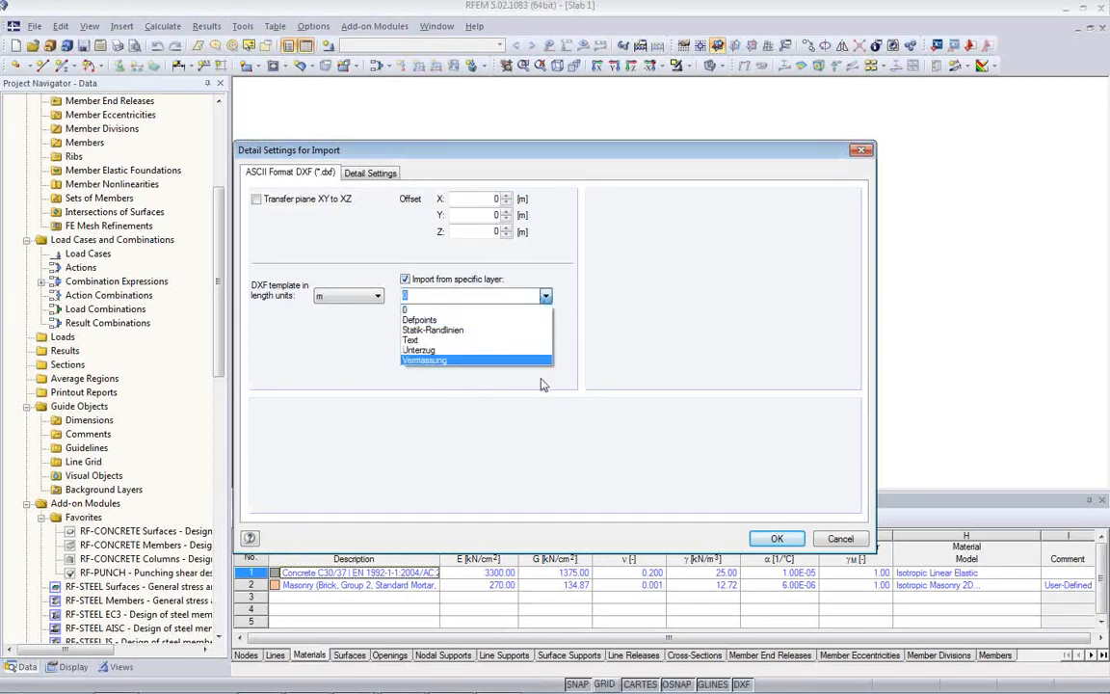
pyautogui.click(407, 282)
pyautogui.click(405, 280)
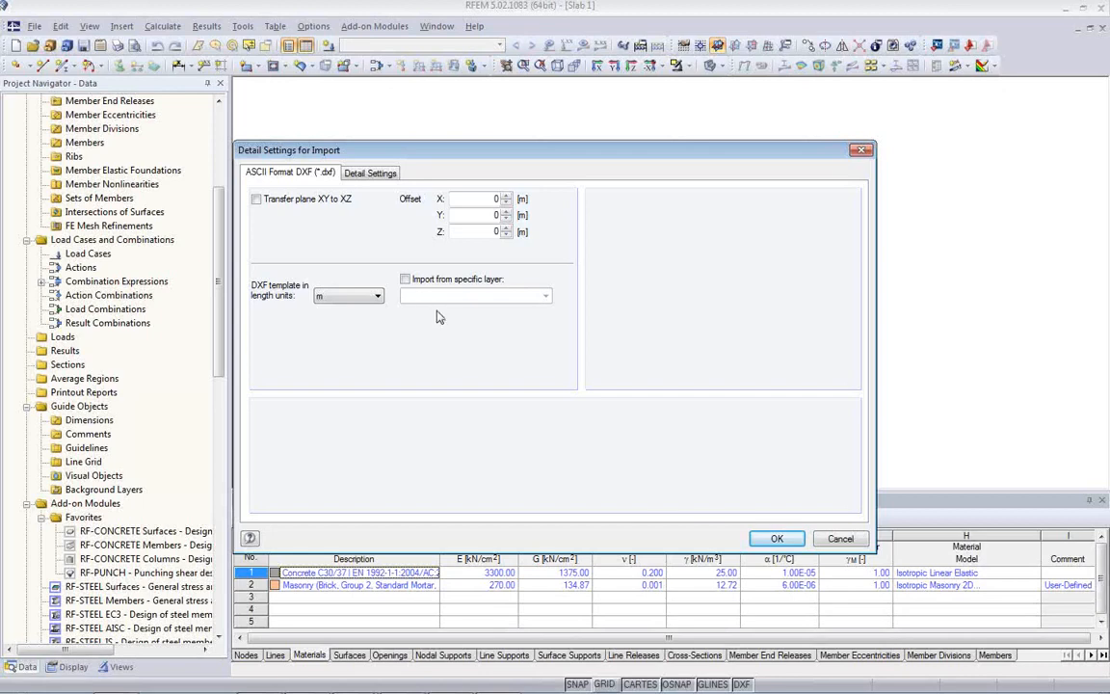
pyautogui.click(777, 540)
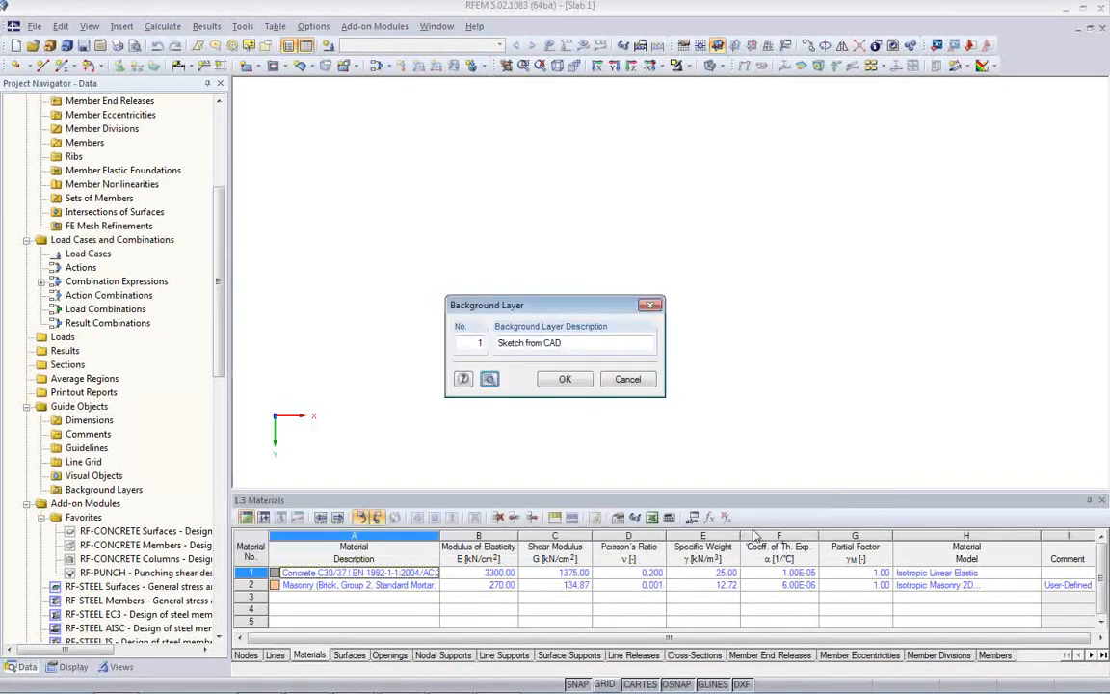
pyautogui.click(564, 380)
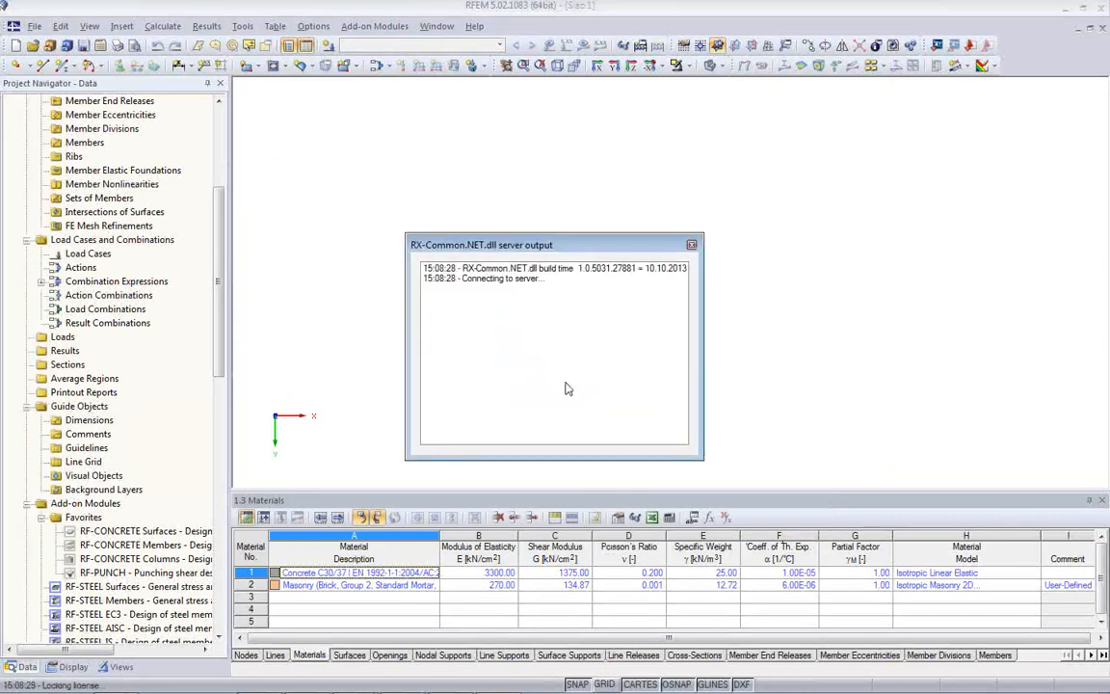
# Enlarge the graphics area and examine the wall, beam and column outlines of the imported floor plan
pyautogui.moveTo(567, 388)
pyautogui.mouseDown(button='middle')
pyautogui.moveTo(558, 282)
pyautogui.moveTo(558, 357)
pyautogui.moveTo(572, 366)
pyautogui.mouseUp(button='middle')
pyautogui.scroll(2, 561, 364)
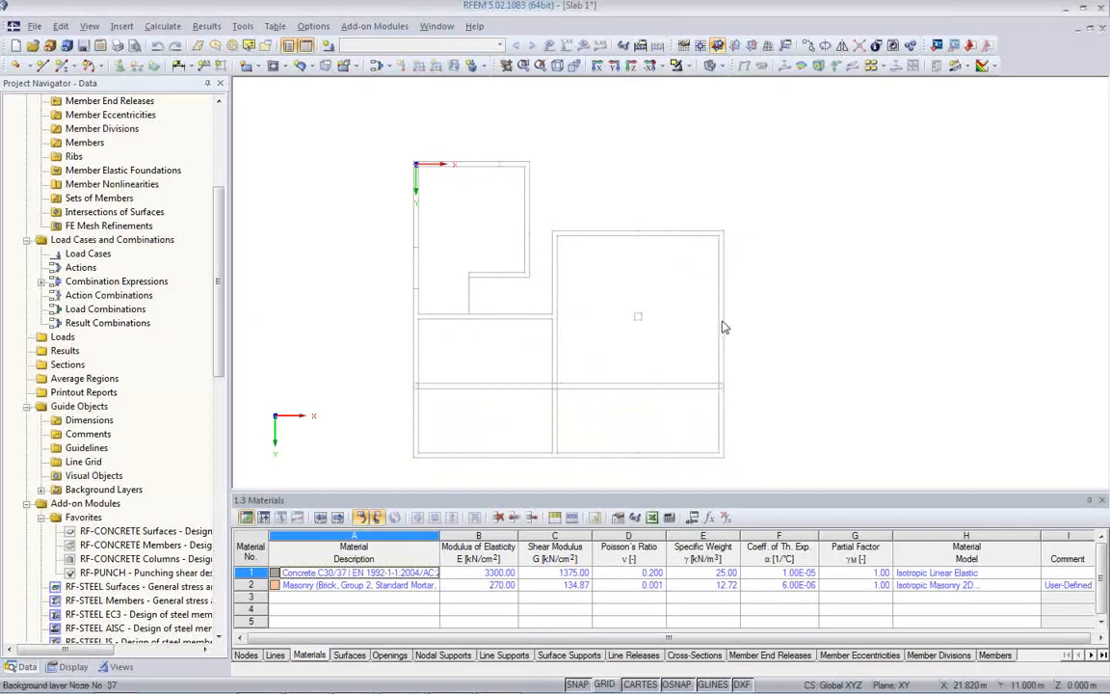
pyautogui.scroll(1, 610, 376)
pyautogui.moveTo(610, 377); pyautogui.dragTo(631, 354, button='middle')
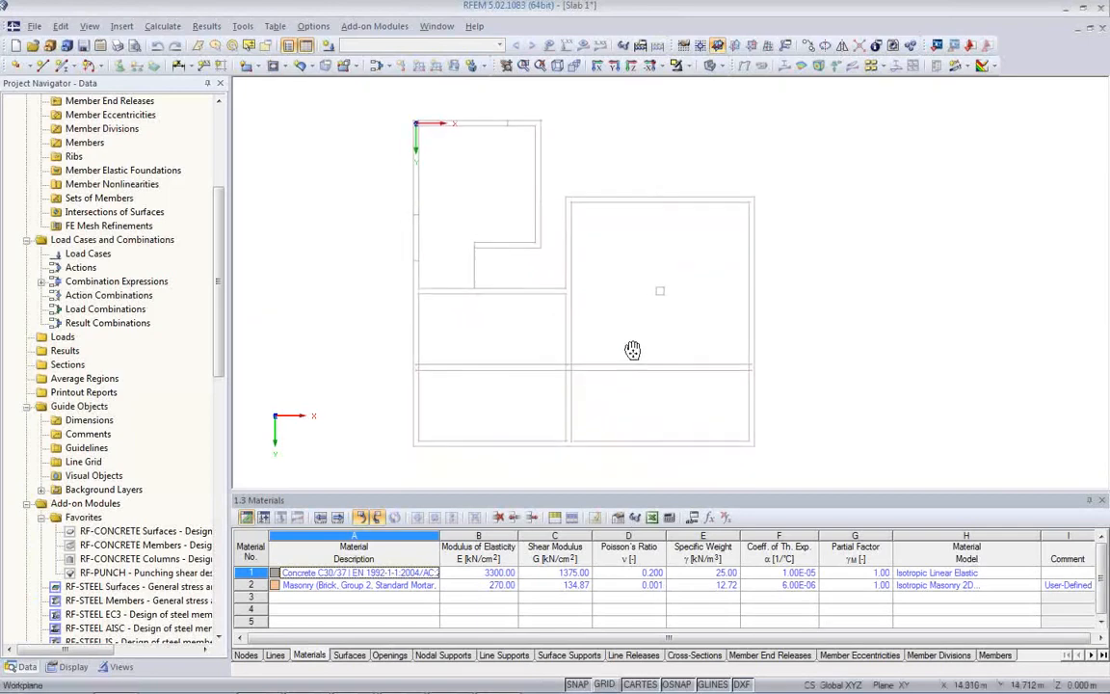
pyautogui.moveTo(626, 538); pyautogui.dragTo(627, 541)
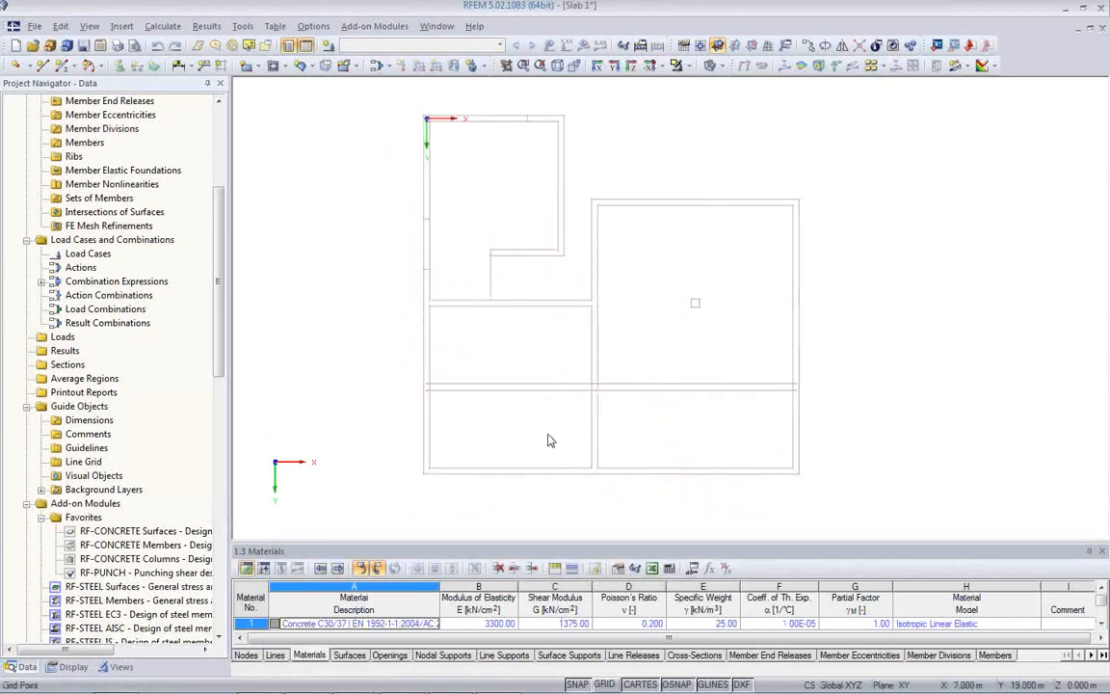
pyautogui.scroll(2, 439, 470)
pyautogui.scroll(2, 439, 469)
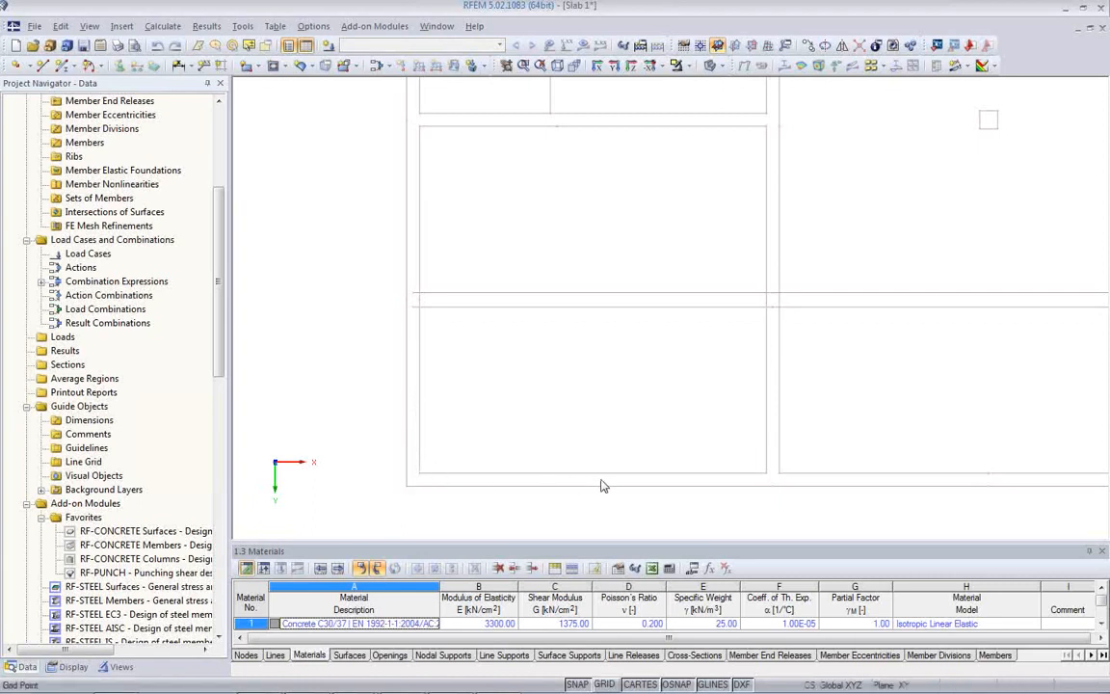
pyautogui.moveTo(699, 416)
pyautogui.mouseDown(button='middle')
pyautogui.moveTo(547, 371)
pyautogui.moveTo(499, 432)
pyautogui.mouseUp(button='middle')
pyautogui.scroll(-3, 500, 420)
pyautogui.moveTo(502, 365); pyautogui.dragTo(537, 411, button='middle')
pyautogui.scroll(-1, 535, 409)
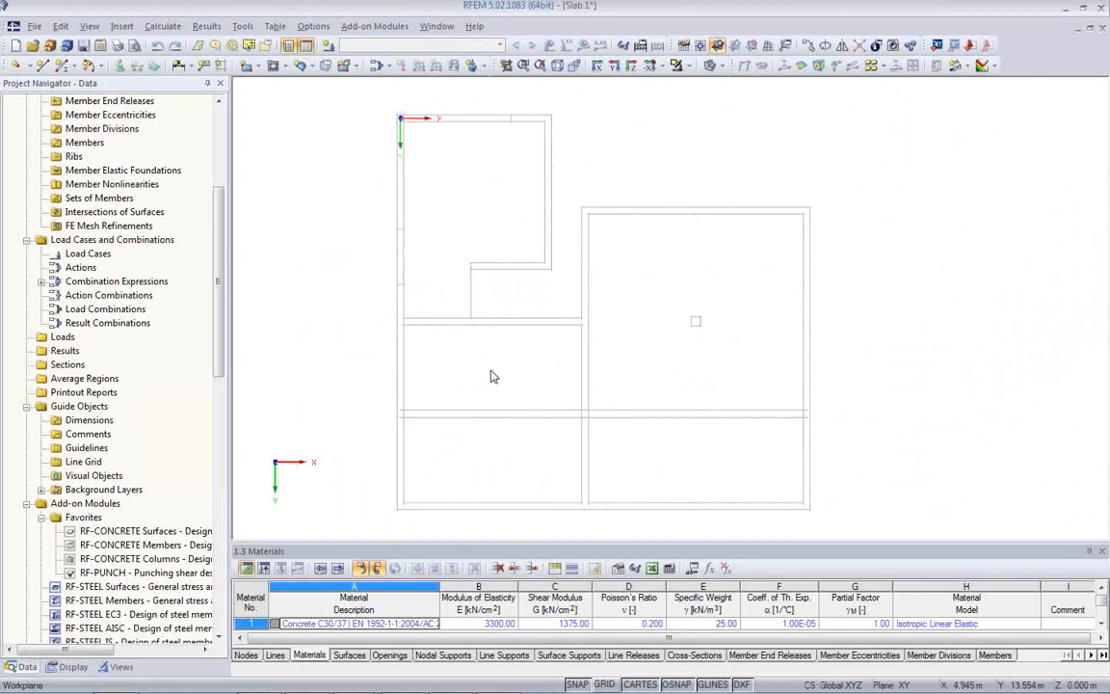
pyautogui.moveTo(440, 339); pyautogui.dragTo(442, 330, button='middle')
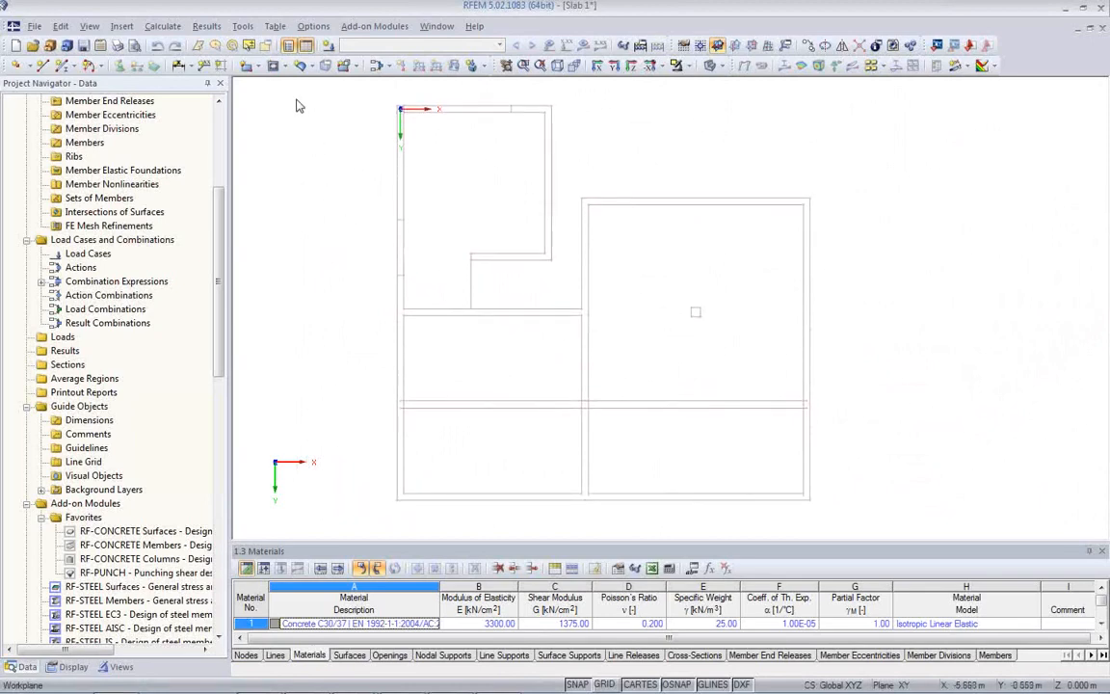
# Set parallel lines offset 0.180 m in +y from the two lower segments of the outer left wall, with outer-corner gaps filled by extending
pyautogui.click(241, 26)
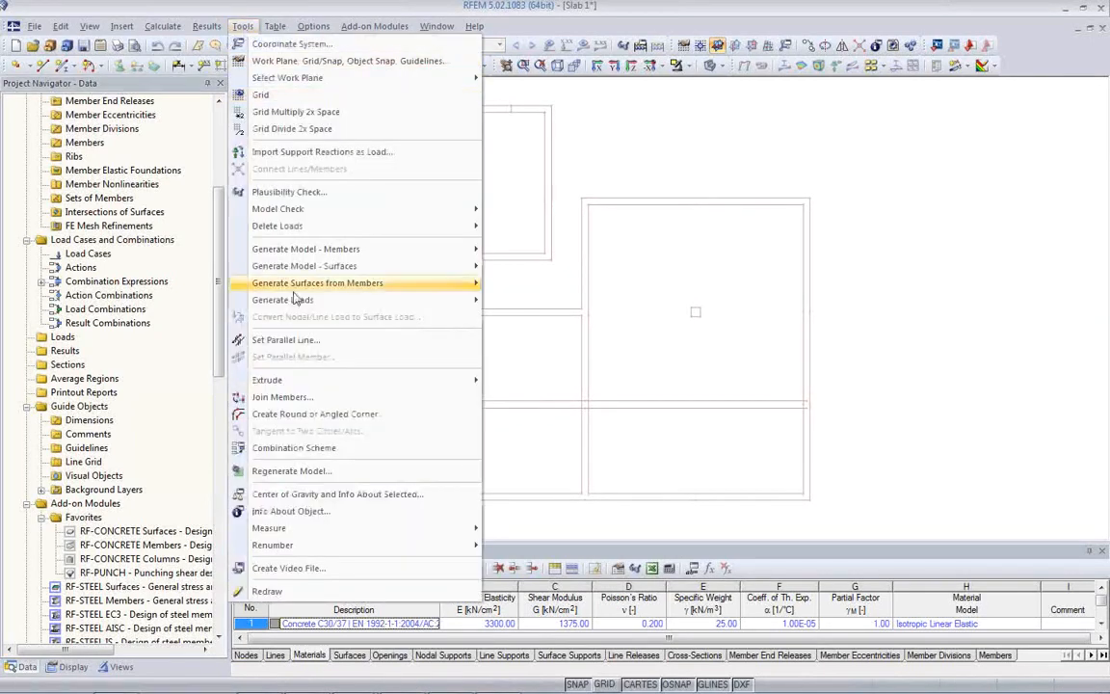
pyautogui.click(296, 343)
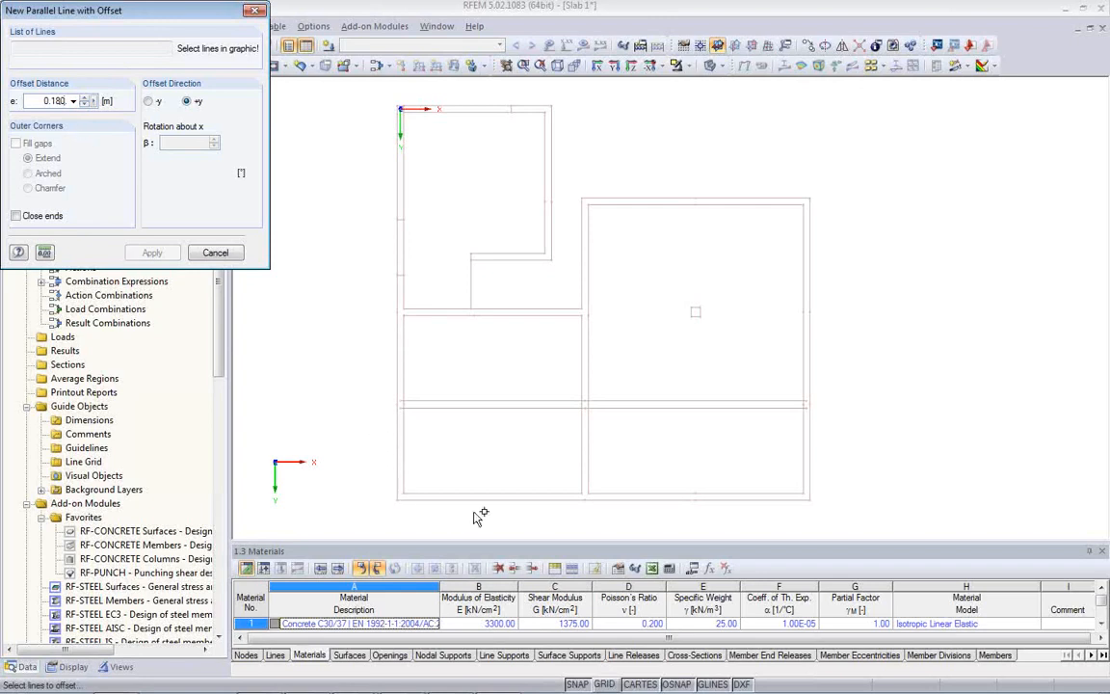
pyautogui.click(396, 477)
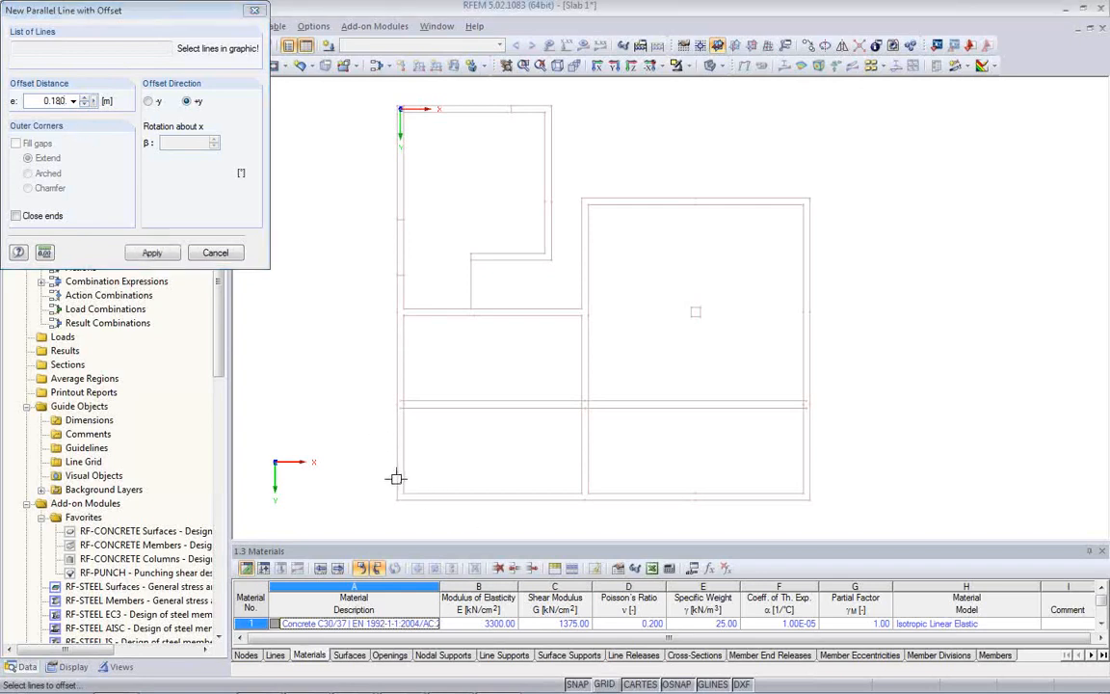
pyautogui.scroll(4, 409, 464)
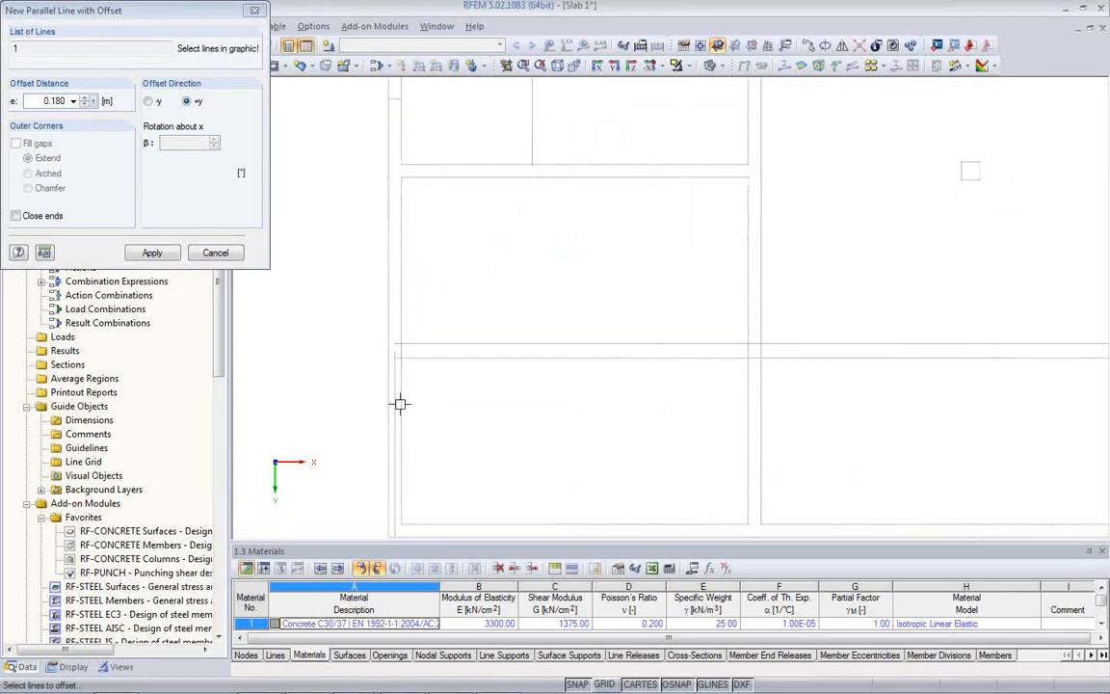
pyautogui.scroll(-1, 449, 399)
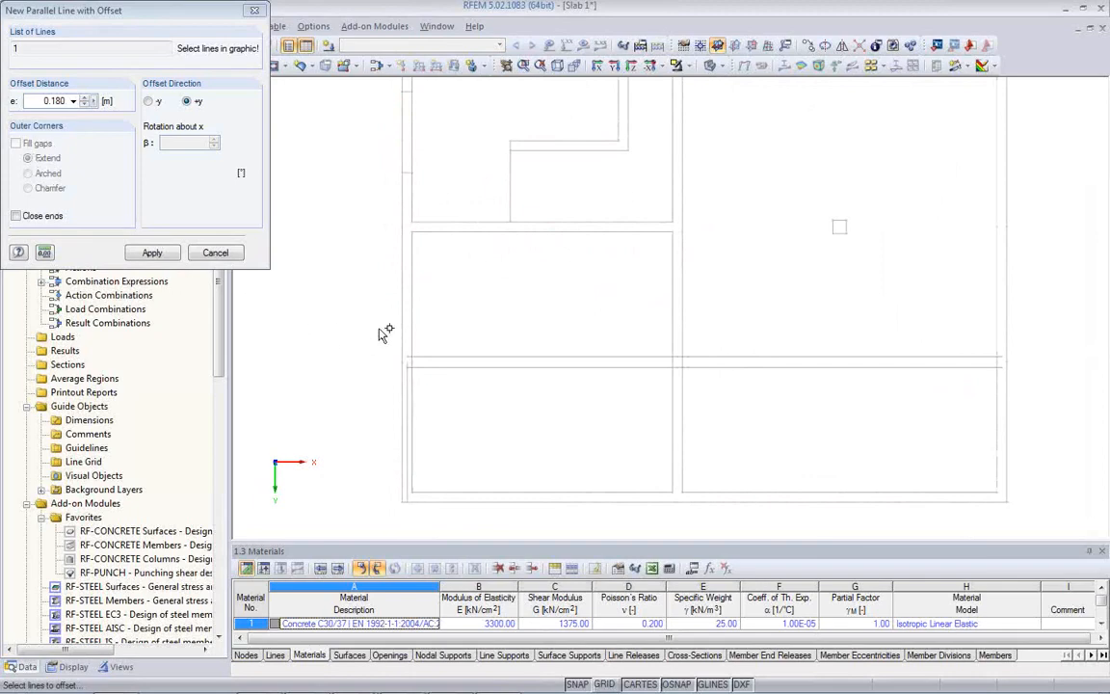
pyautogui.click(405, 319)
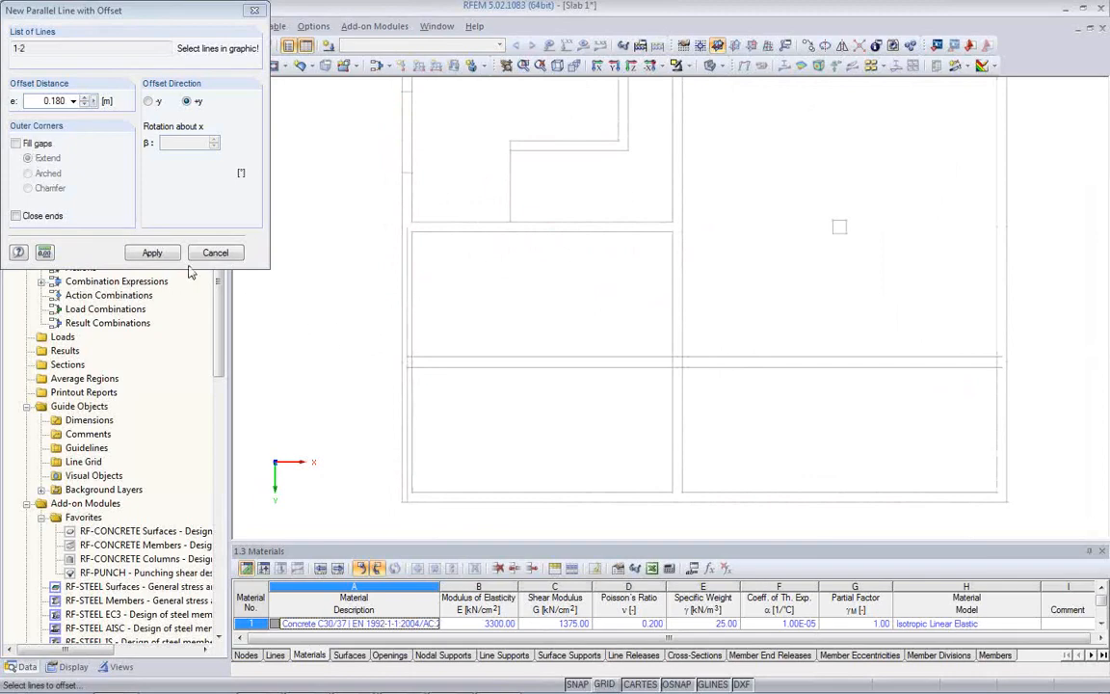
pyautogui.click(15, 143)
# Add the remaining upper segments of the outer left wall, up to the top corner, to the parallel-offset line selection
pyautogui.moveTo(458, 268); pyautogui.dragTo(471, 453, button='middle')
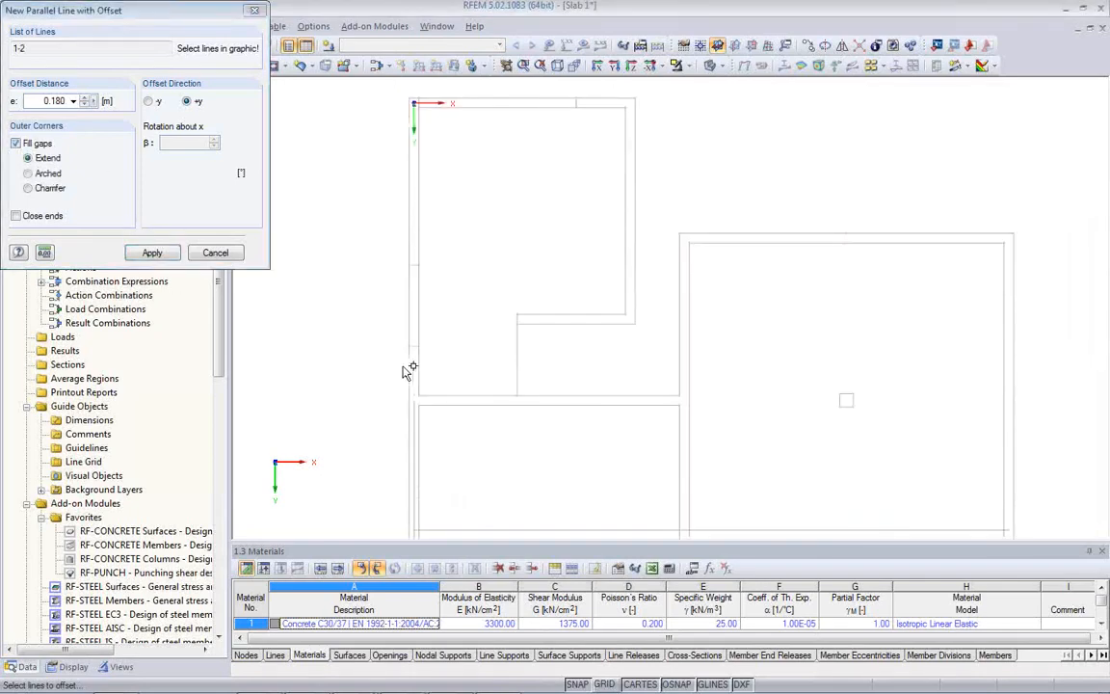
pyautogui.click(412, 289)
pyautogui.click(412, 236)
pyautogui.scroll(2, 421, 124)
pyautogui.moveTo(416, 159); pyautogui.dragTo(517, 345, button='middle')
pyautogui.scroll(6, 488, 273)
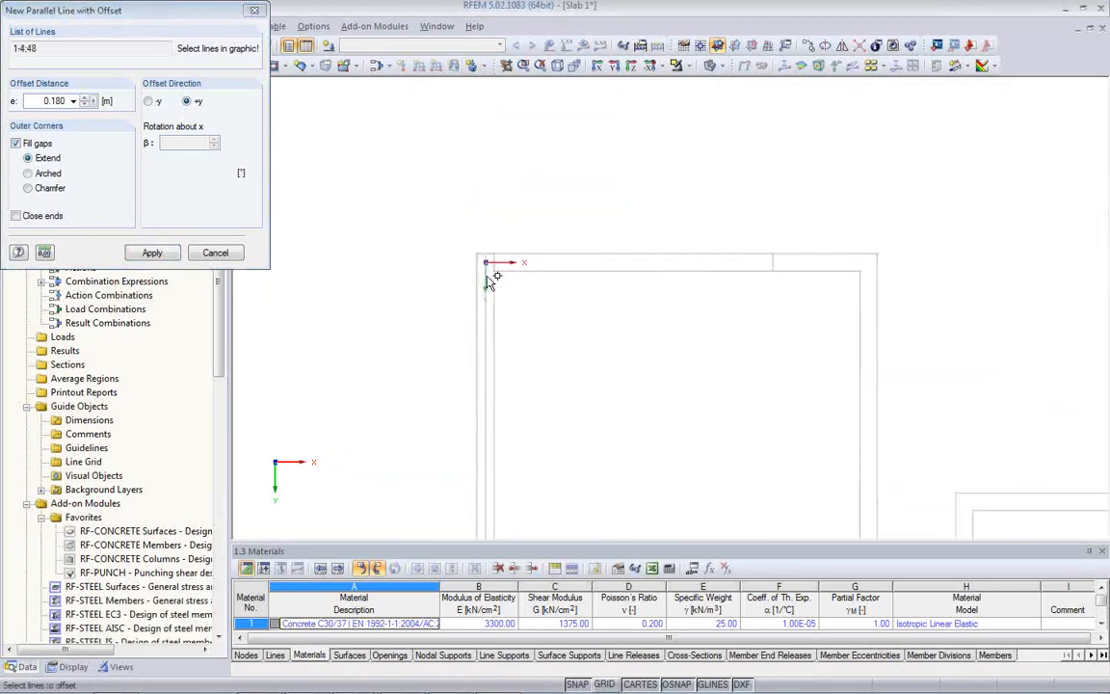
pyautogui.click(488, 241)
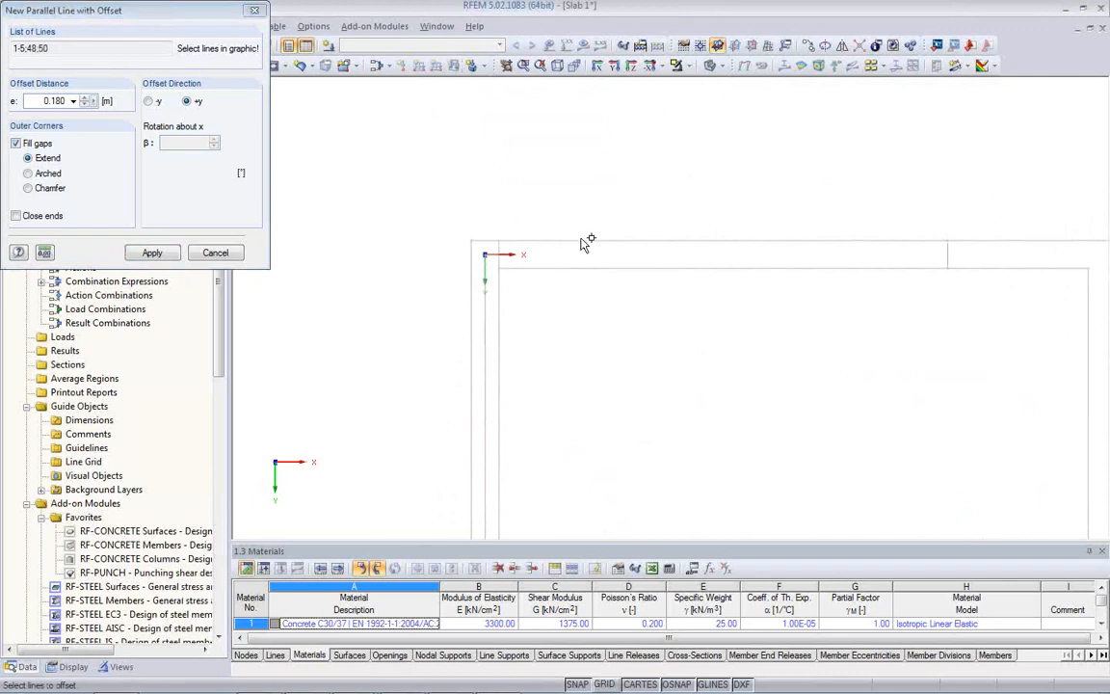
# Include the top wall, right wall and short lower wall of the upper-left room in the parallel-offset line selection
pyautogui.moveTo(860, 287); pyautogui.dragTo(519, 275, button='middle')
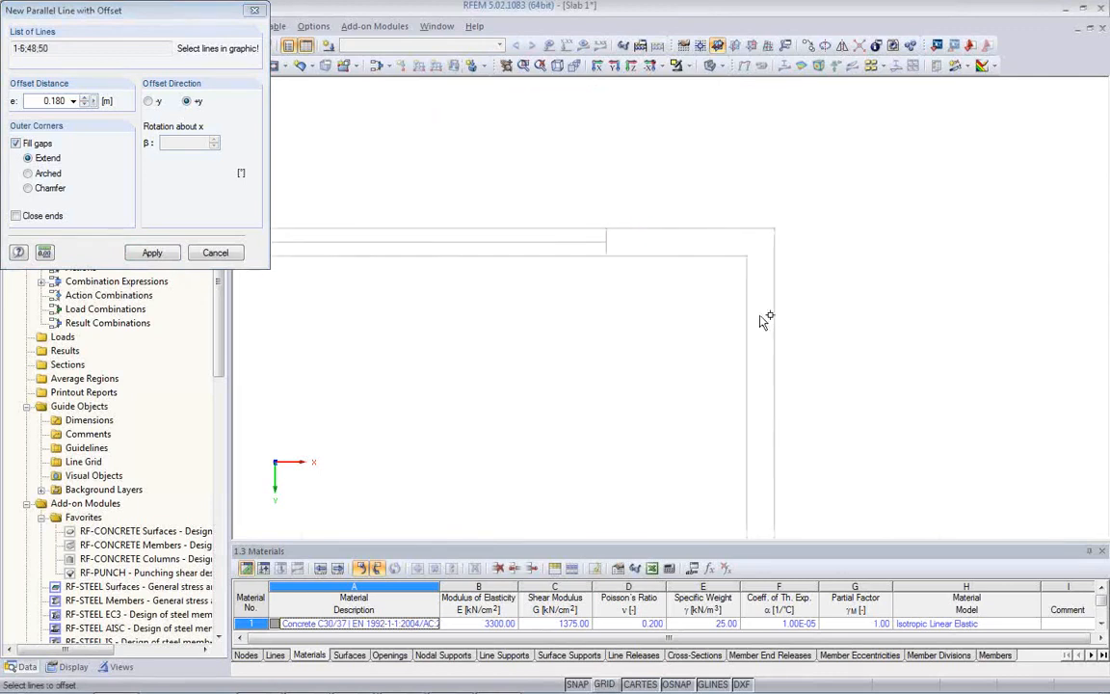
pyautogui.click(778, 362)
pyautogui.moveTo(566, 414); pyautogui.dragTo(597, 207, button='middle')
pyautogui.scroll(-3, 597, 217)
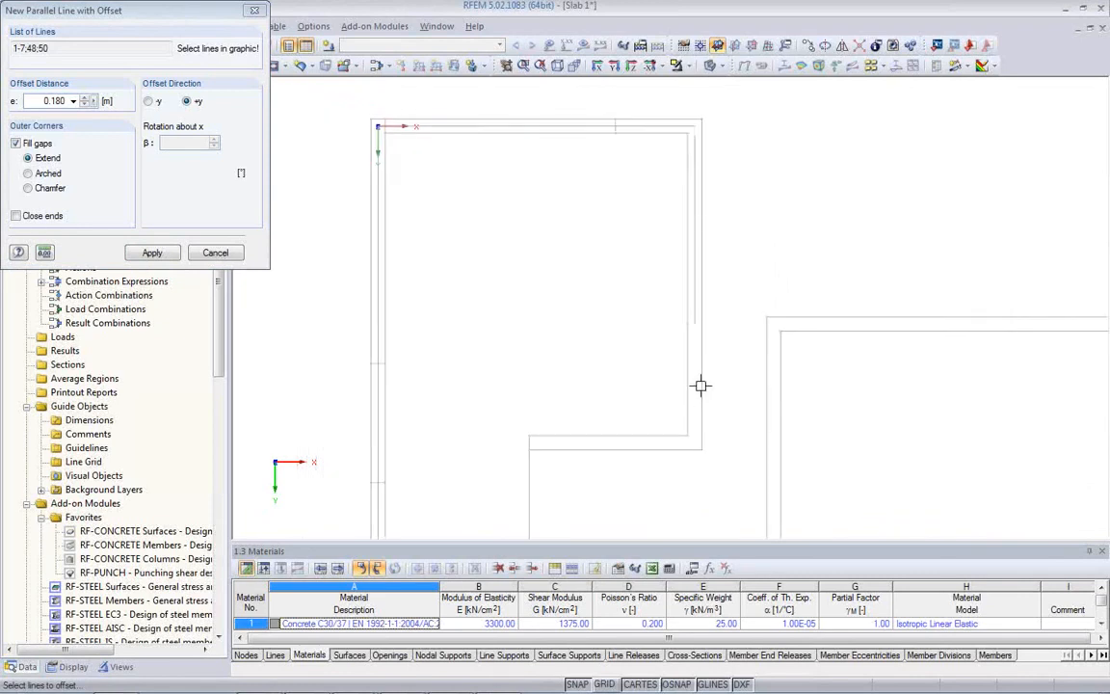
pyautogui.click(626, 450)
# Add the interior horizontal wall and the large room's left wall to the lines being offset
pyautogui.moveTo(607, 470); pyautogui.dragTo(629, 278, button='middle')
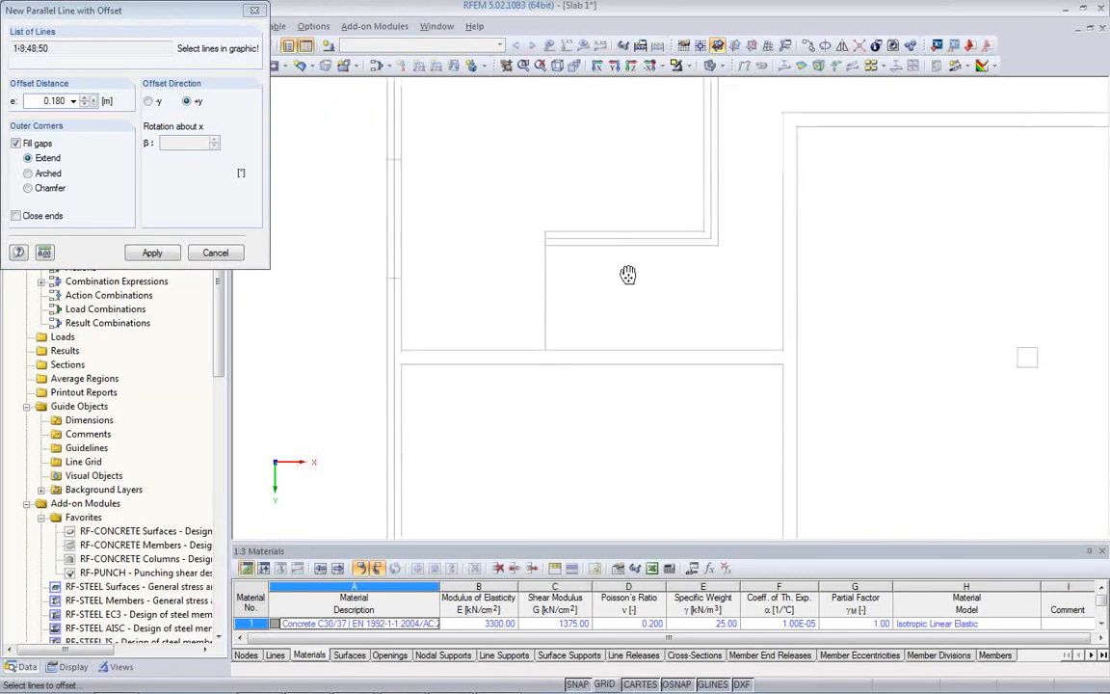
pyautogui.click(525, 360)
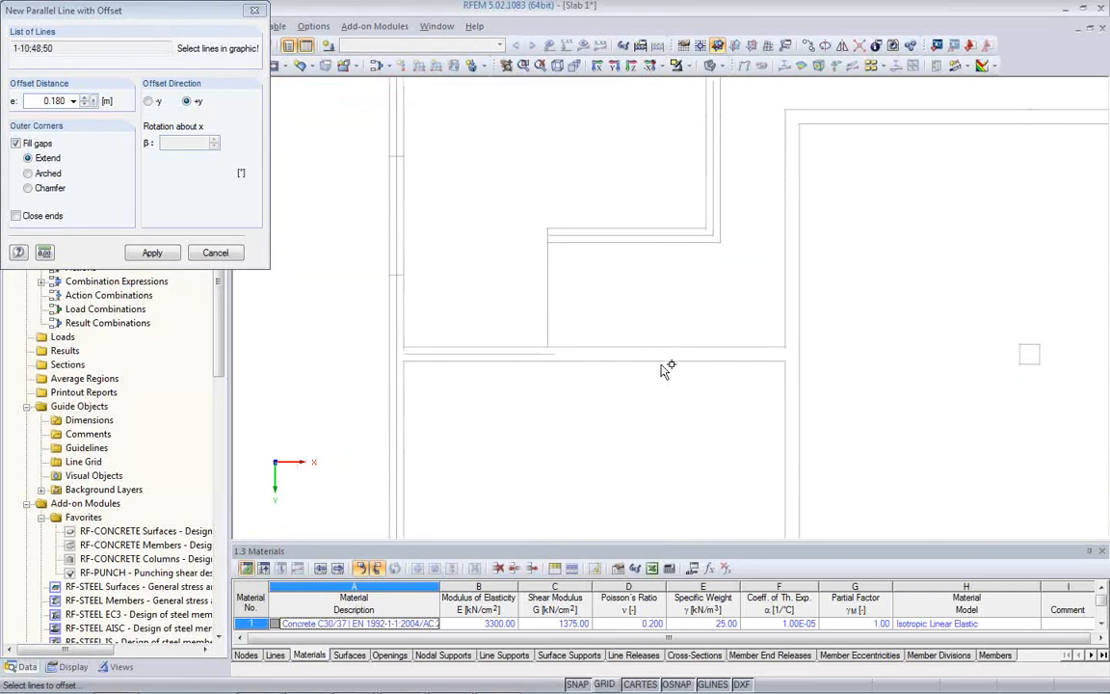
pyautogui.click(801, 318)
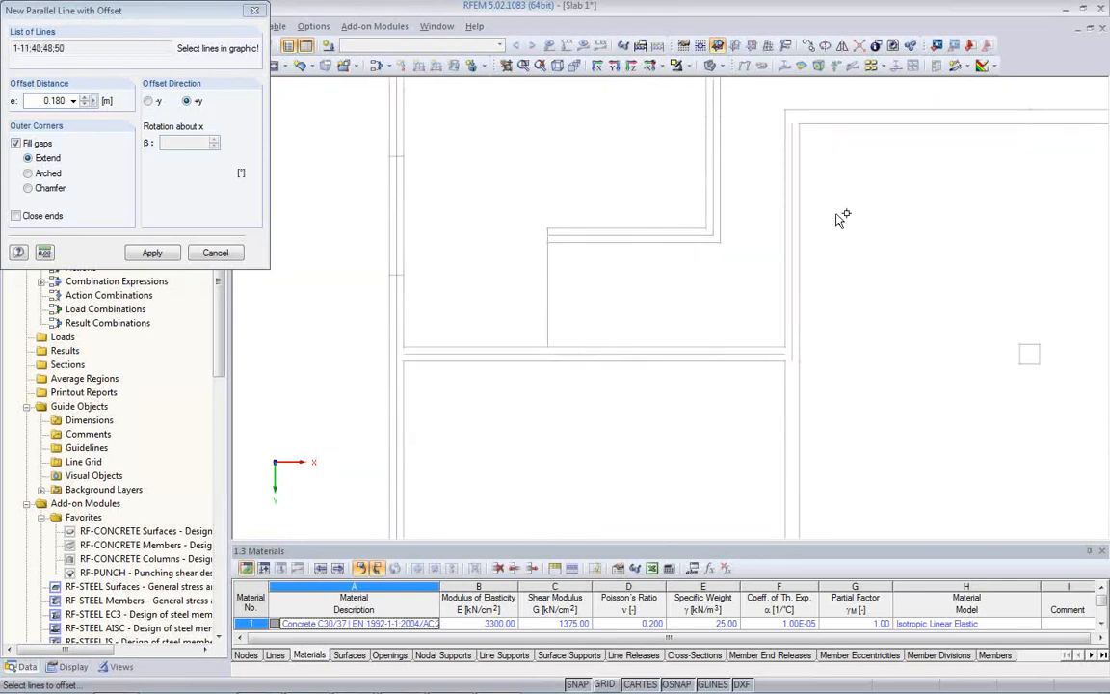
# Select both halves of the large room's top wall and the upper segments of its right wall for the offset
pyautogui.click(826, 110)
pyautogui.moveTo(884, 169); pyautogui.dragTo(517, 322, button='middle')
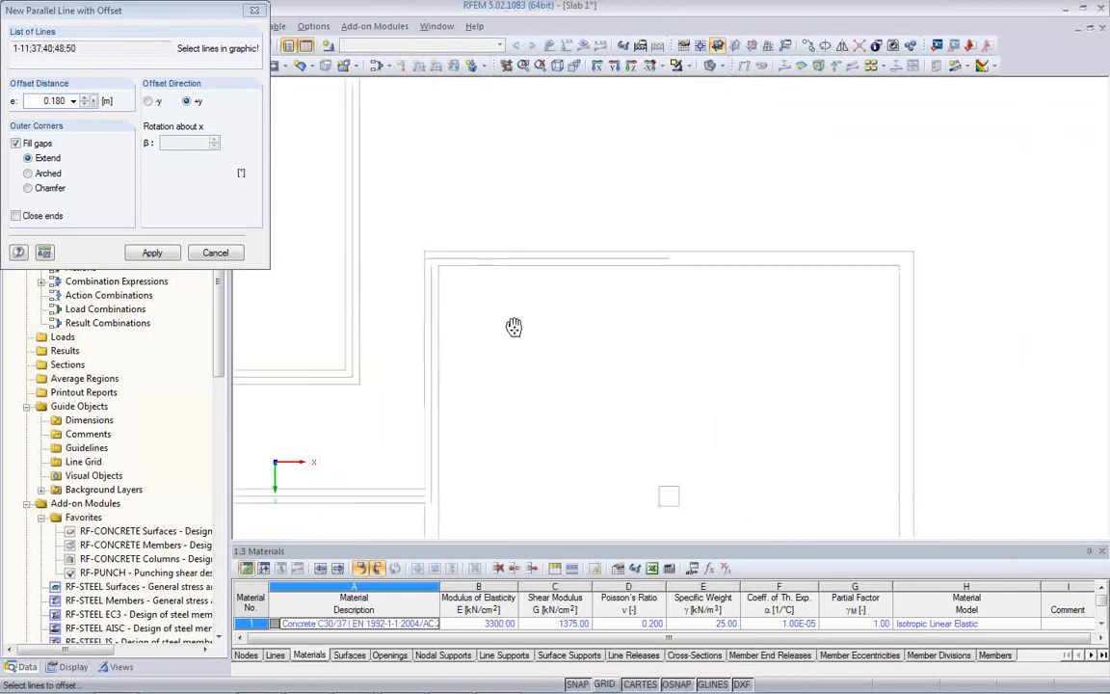
pyautogui.click(725, 252)
pyautogui.click(915, 317)
pyautogui.moveTo(768, 384); pyautogui.dragTo(743, 167, button='middle')
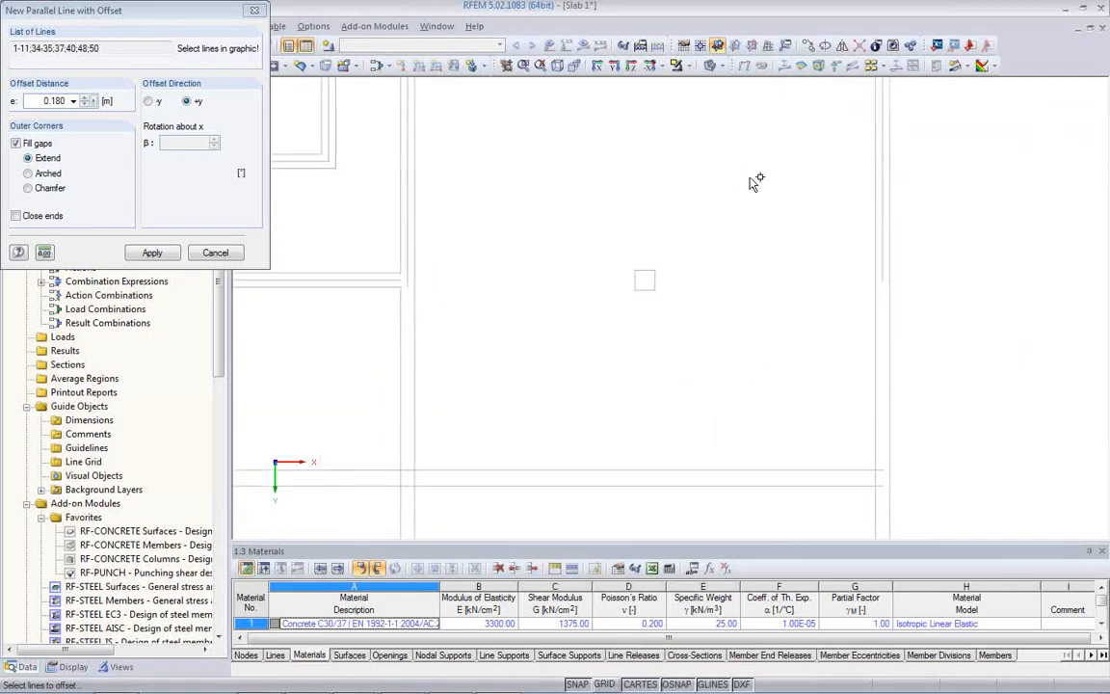
pyautogui.click(888, 374)
pyautogui.moveTo(768, 384); pyautogui.dragTo(731, 185, button='middle')
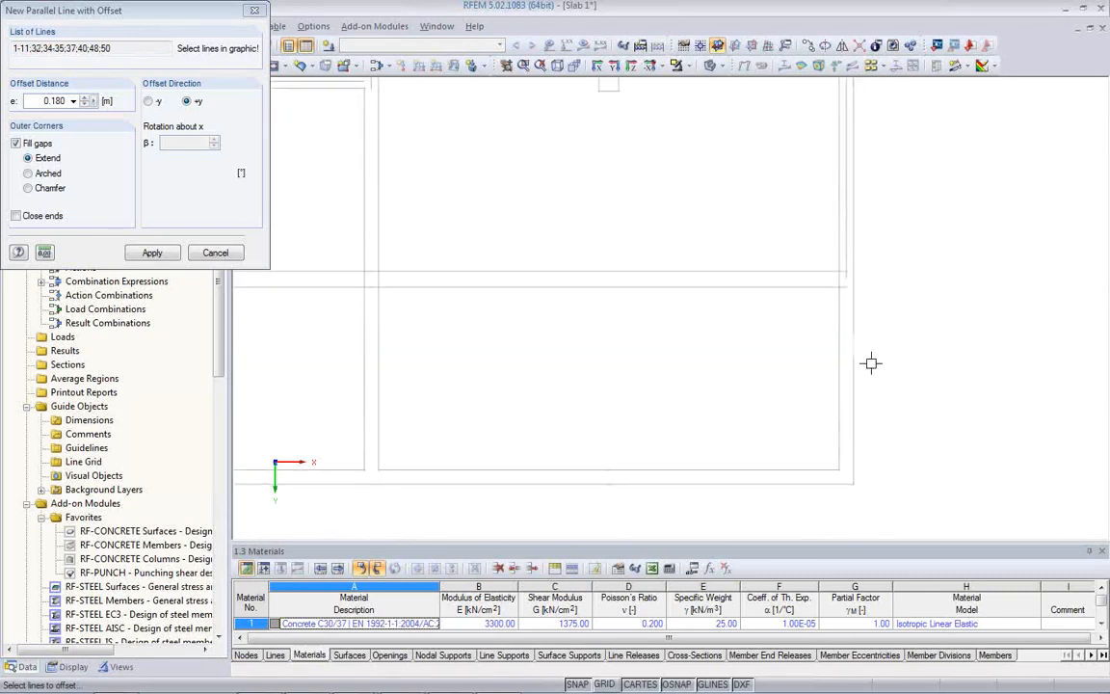
# Add the lowest right wall segment and all segments of the bottom outer wall to the offset selection
pyautogui.click(679, 435)
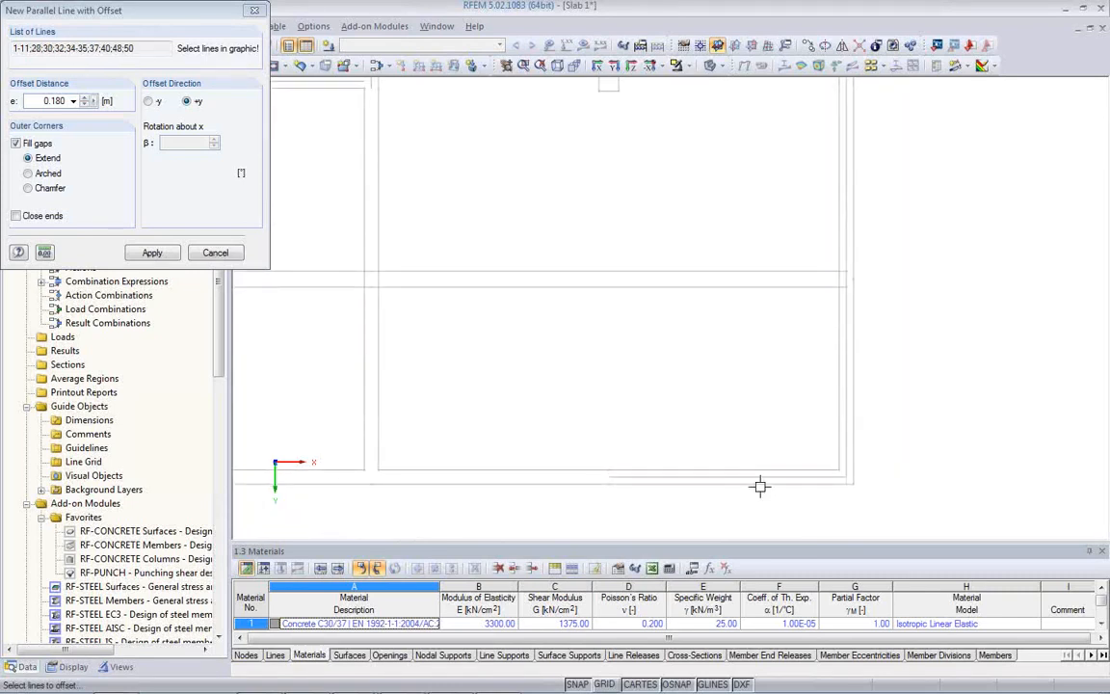
pyautogui.moveTo(642, 426); pyautogui.dragTo(875, 453, button='middle')
pyautogui.click(776, 470)
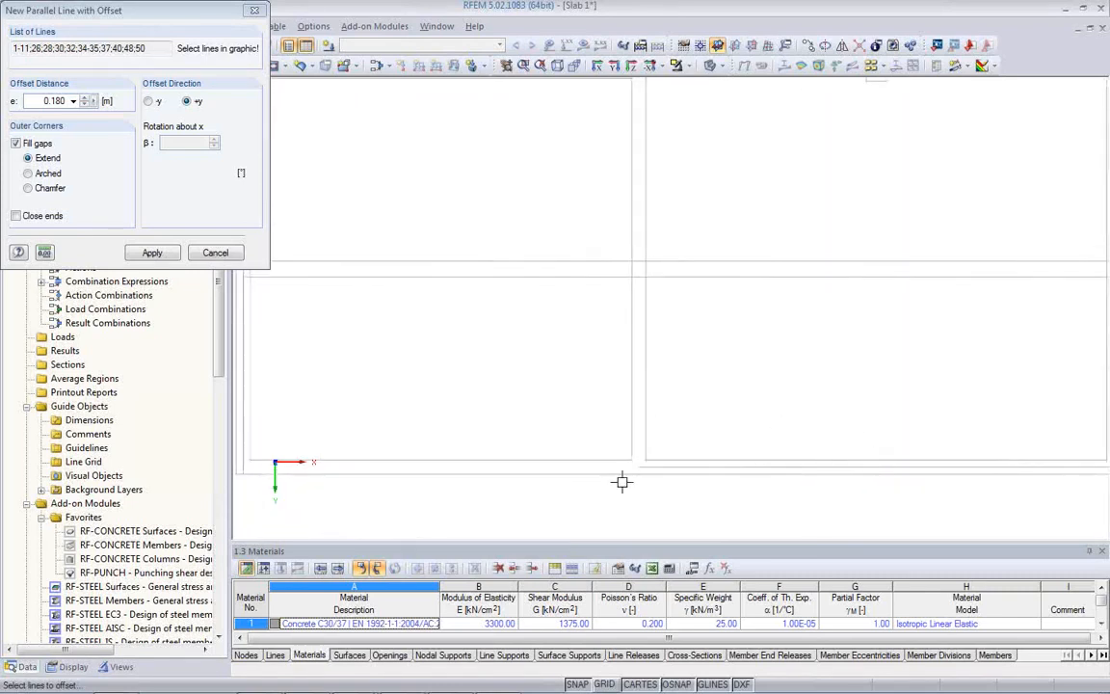
pyautogui.click(528, 472)
pyautogui.moveTo(486, 416); pyautogui.dragTo(649, 439, button='middle')
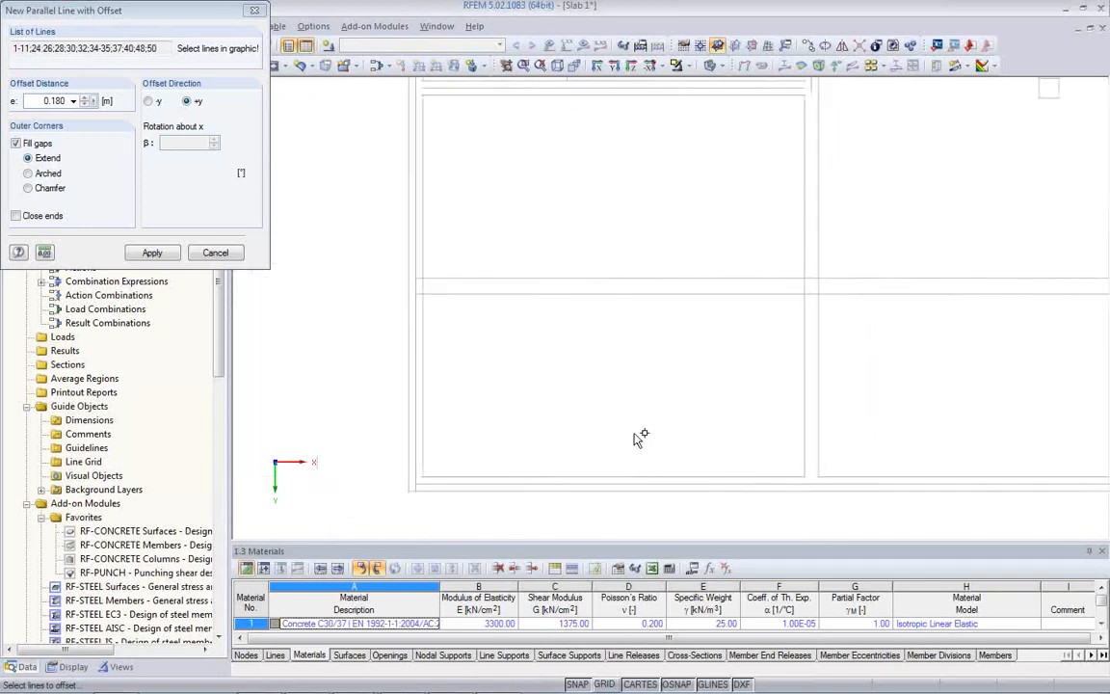
# Add the beam's upper edge lines across both rooms to the offset selection, leaving its lower edge deselected
pyautogui.click(557, 296)
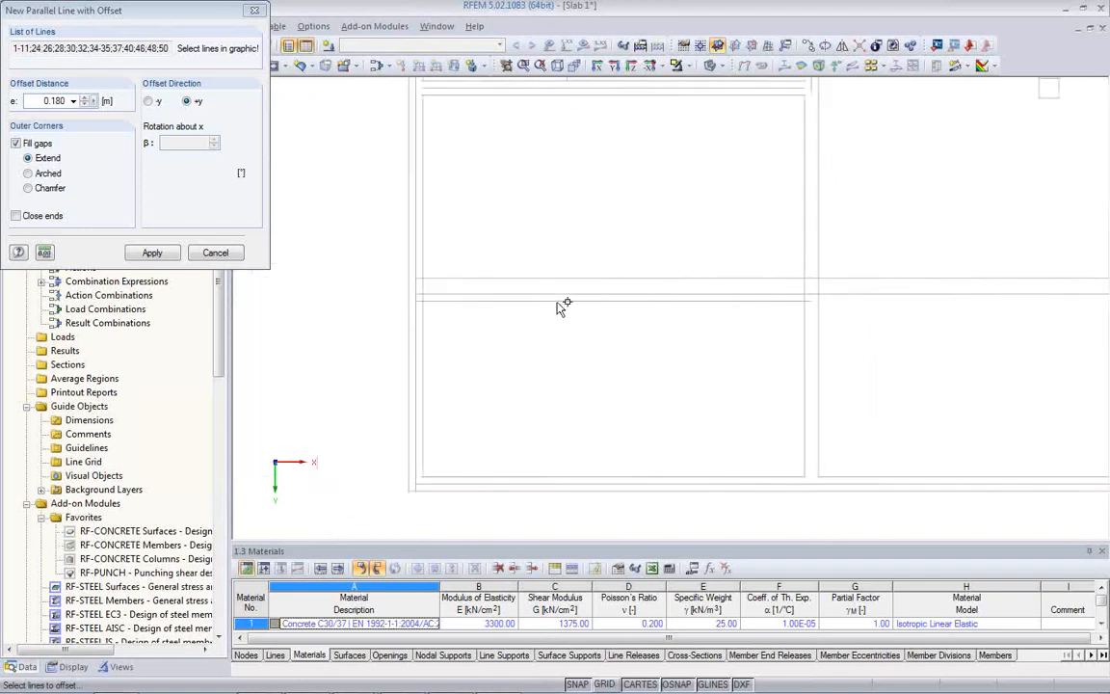
pyautogui.click(557, 295)
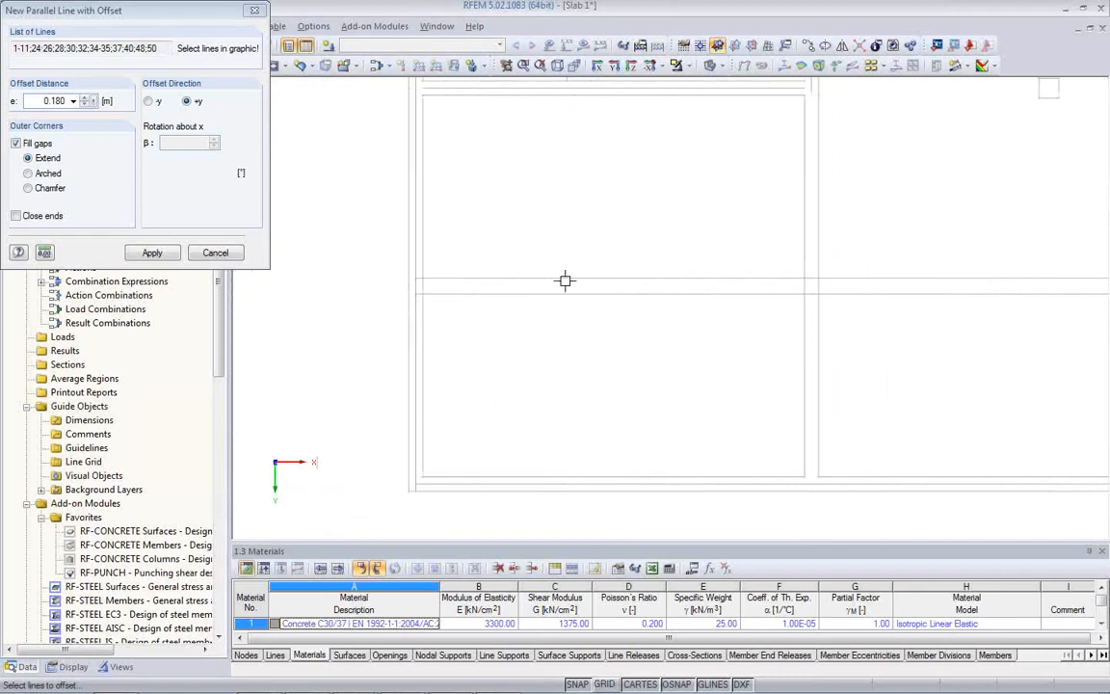
pyautogui.click(565, 278)
pyautogui.click(857, 277)
# Check the complete wall and beam selection, create the parallel offset lines and end the offset command
pyautogui.moveTo(953, 350); pyautogui.dragTo(662, 386, button='middle')
pyautogui.scroll(-1, 610, 404)
pyautogui.scroll(-1, 608, 404)
pyautogui.scroll(-1, 608, 404)
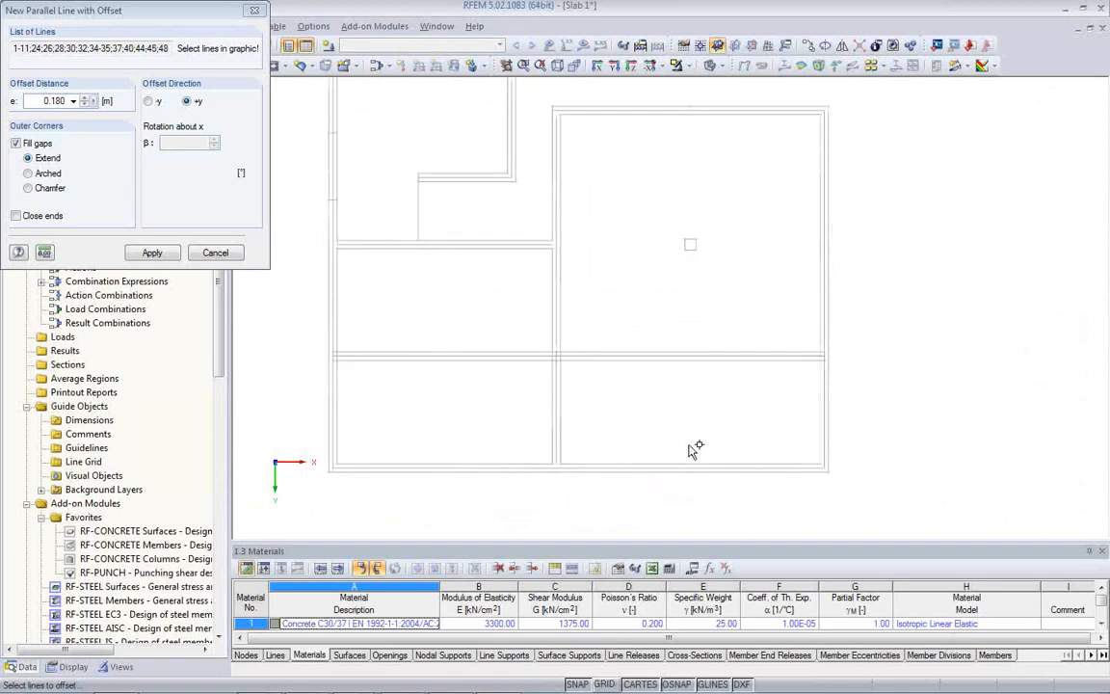
pyautogui.moveTo(603, 351)
pyautogui.mouseDown(button='middle')
pyautogui.moveTo(653, 404)
pyautogui.moveTo(641, 404)
pyautogui.mouseUp(button='middle')
pyautogui.scroll(-1, 616, 381)
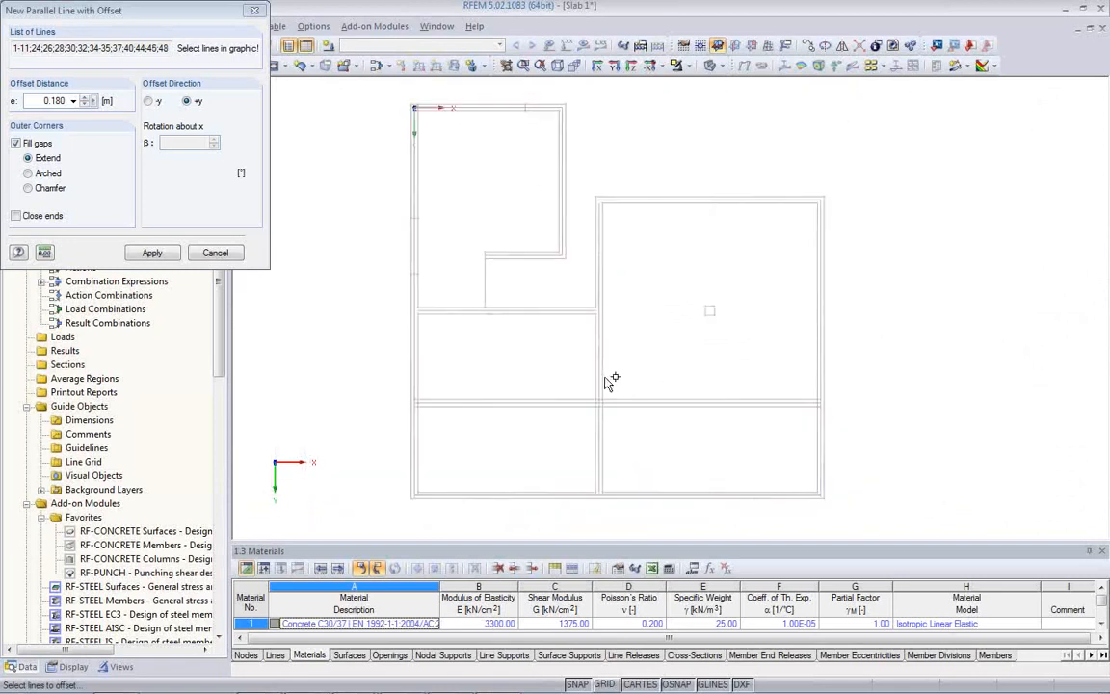
pyautogui.click(152, 252)
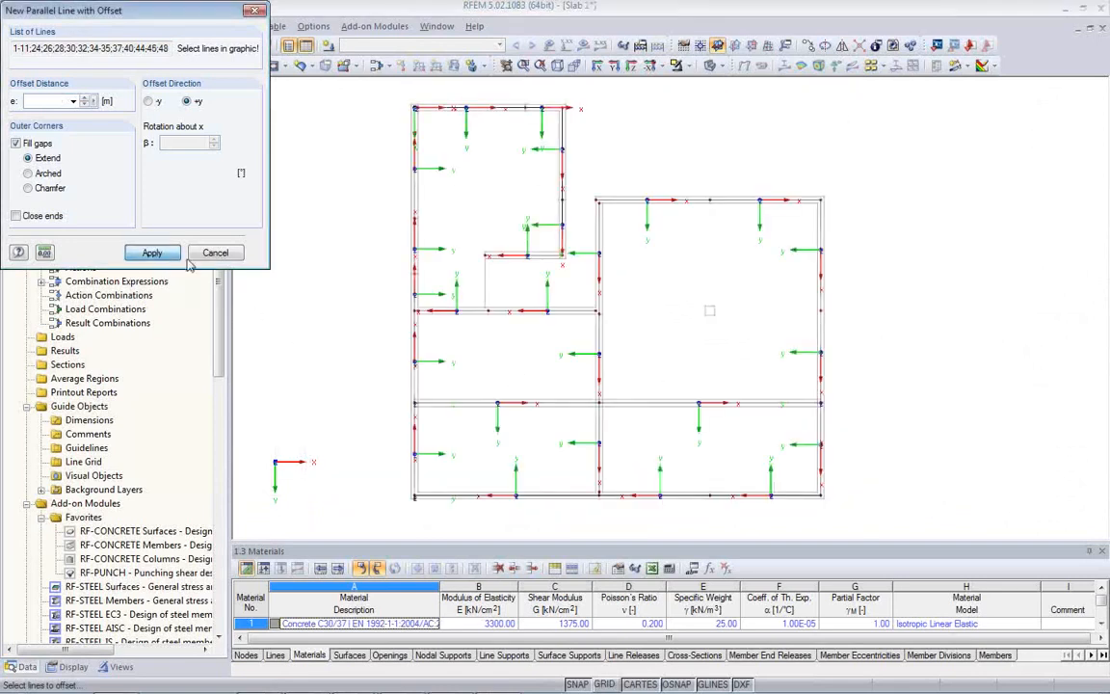
pyautogui.click(216, 253)
# Draw a straight vertical line from the left end of the short stepped wall down to the interior horizontal wall's centreline
pyautogui.scroll(1, 480, 349)
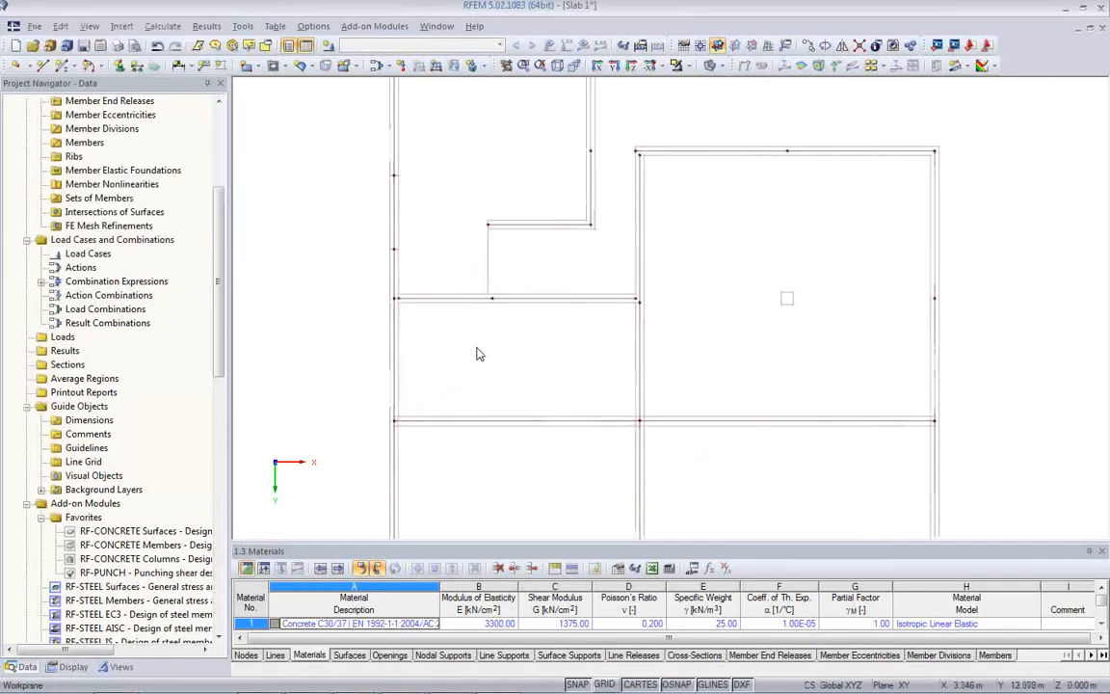
pyautogui.moveTo(565, 385); pyautogui.dragTo(547, 319, button='middle')
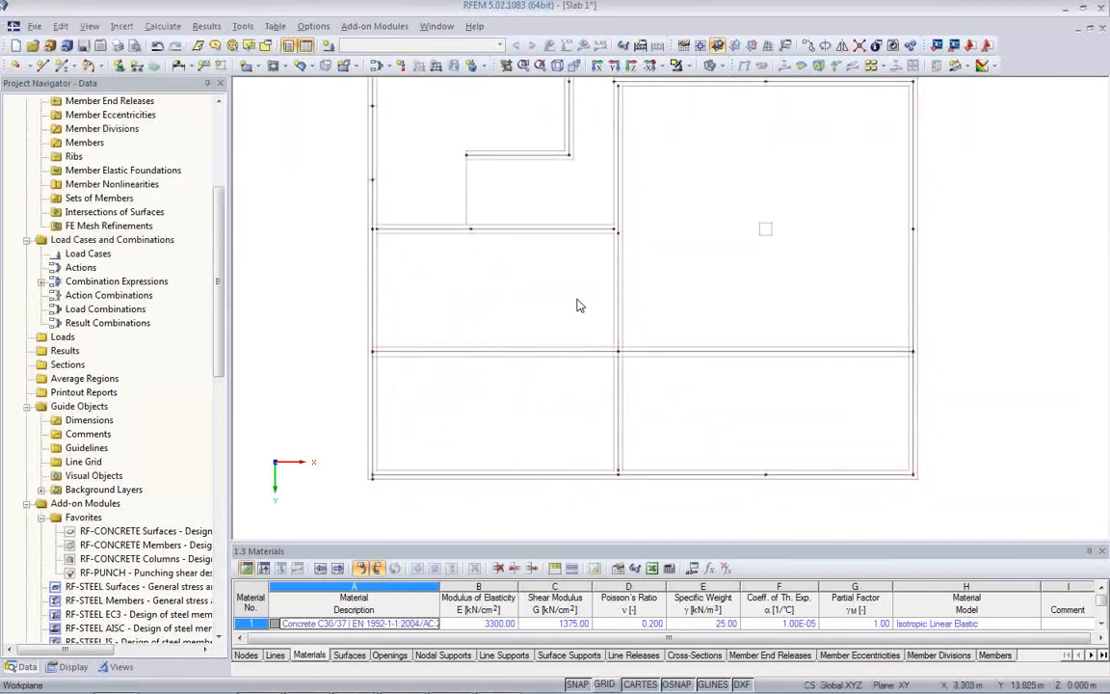
pyautogui.scroll(1, 598, 281)
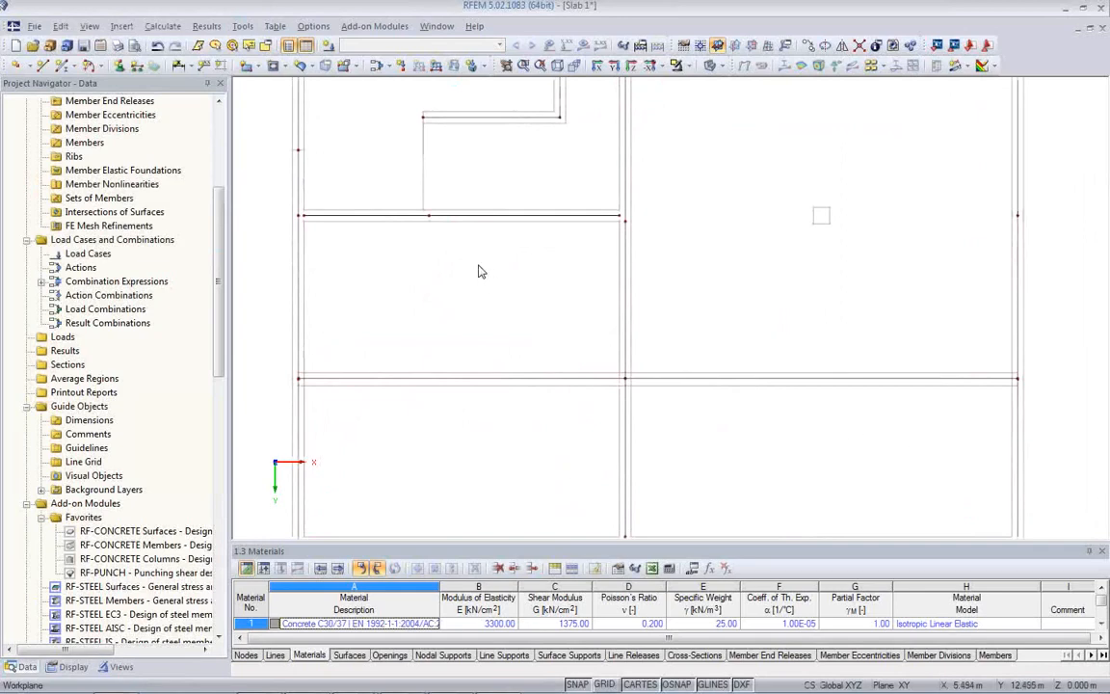
pyautogui.moveTo(493, 260); pyautogui.dragTo(598, 435, button='middle')
pyautogui.scroll(4, 539, 313)
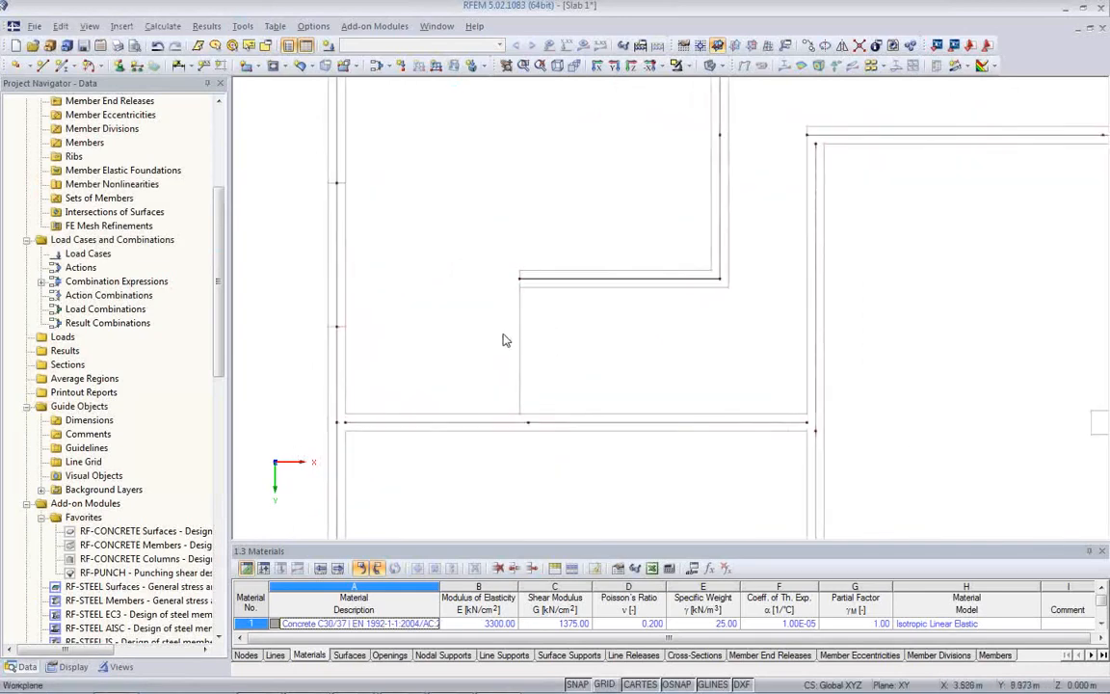
pyautogui.moveTo(537, 313); pyautogui.dragTo(540, 264, button='middle')
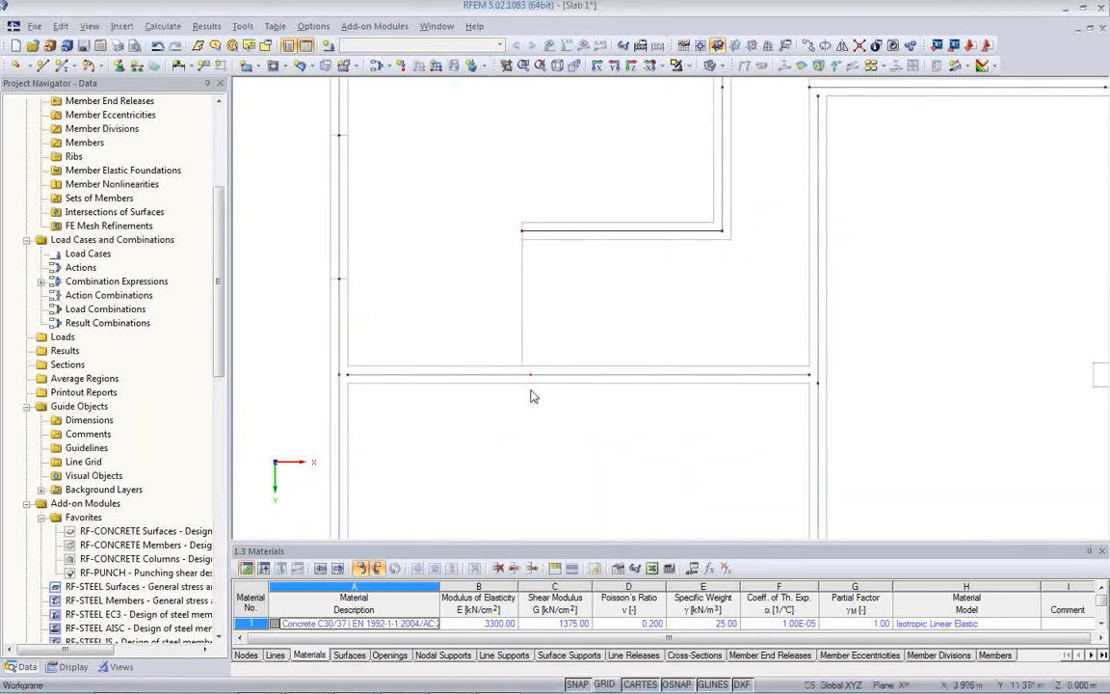
pyautogui.scroll(2, 551, 325)
pyautogui.moveTo(550, 326); pyautogui.dragTo(523, 291, button='middle')
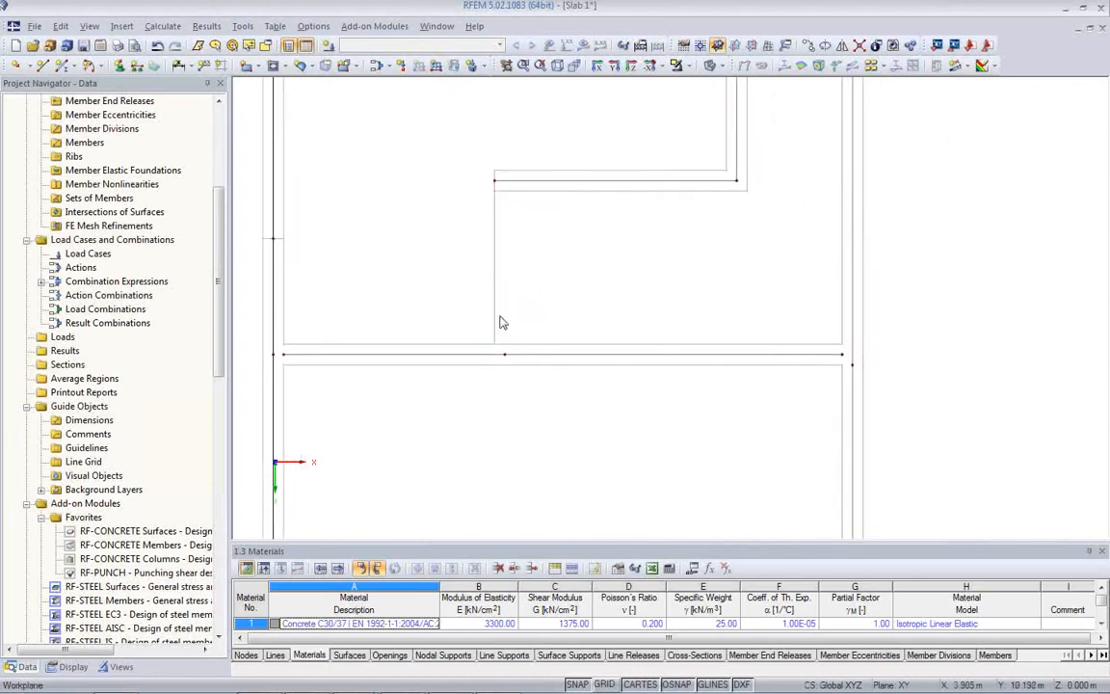
pyautogui.click(41, 64)
pyautogui.click(494, 191)
pyautogui.scroll(4, 498, 380)
pyautogui.scroll(2, 498, 381)
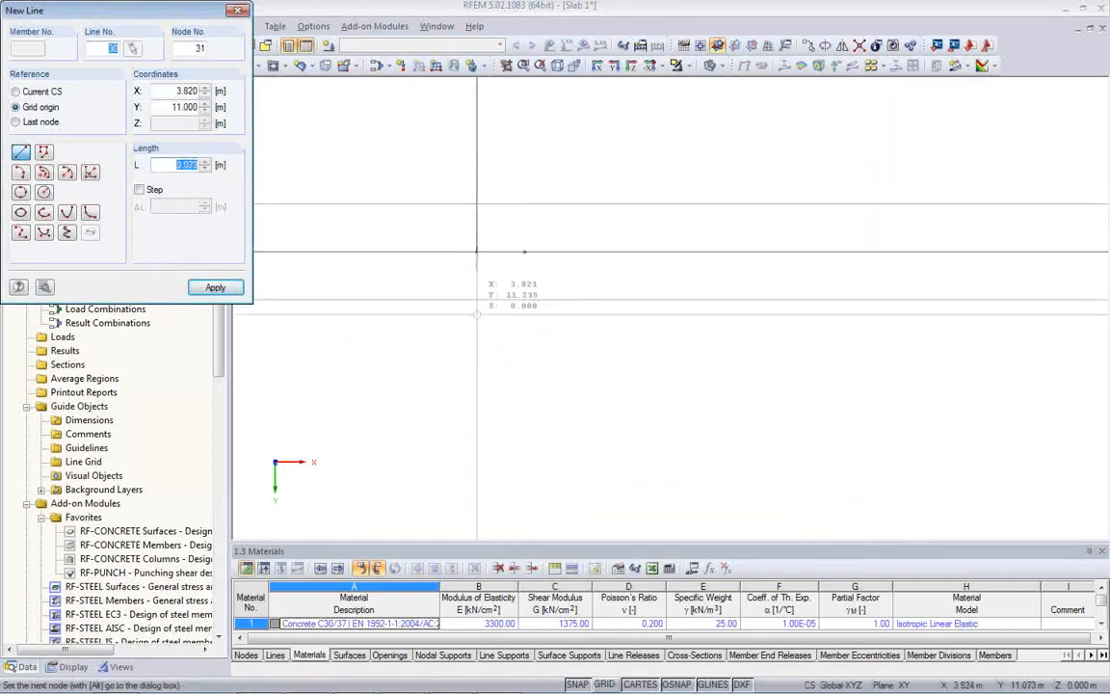
pyautogui.click(476, 421)
pyautogui.press('Escape')
pyautogui.scroll(1, 472, 293)
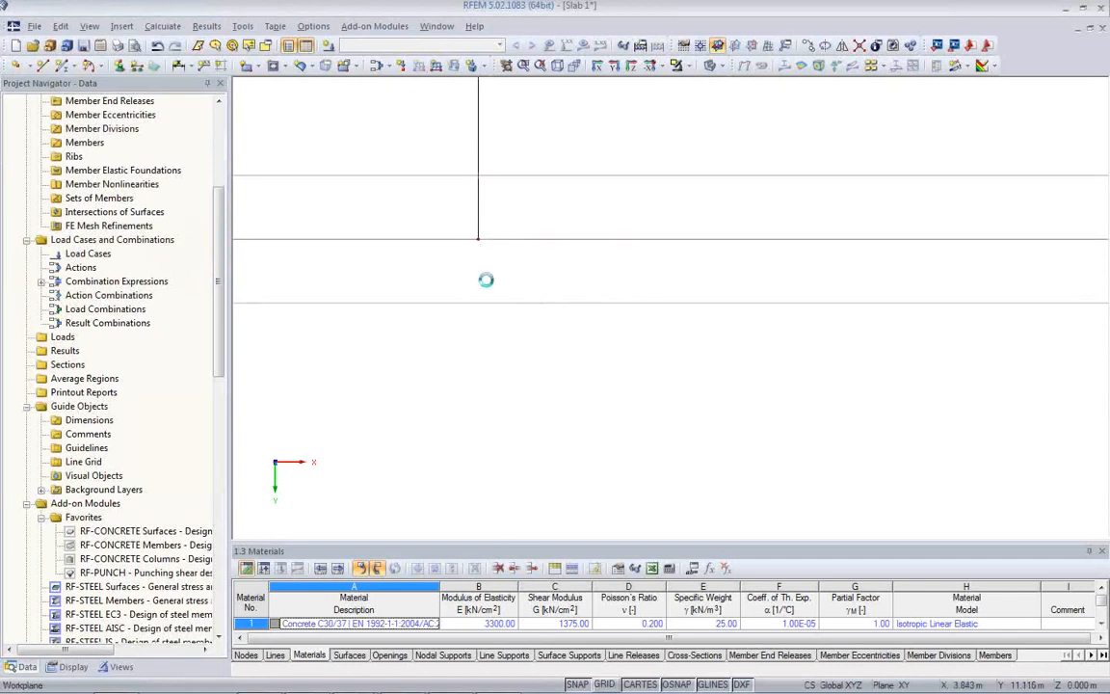
# Move the interior horizontal wall's left end node onto the outer left wall's centreline
pyautogui.scroll(-1, 472, 342)
pyautogui.moveTo(472, 343); pyautogui.dragTo(724, 368, button='middle')
pyautogui.moveTo(403, 375); pyautogui.dragTo(679, 405, button='middle')
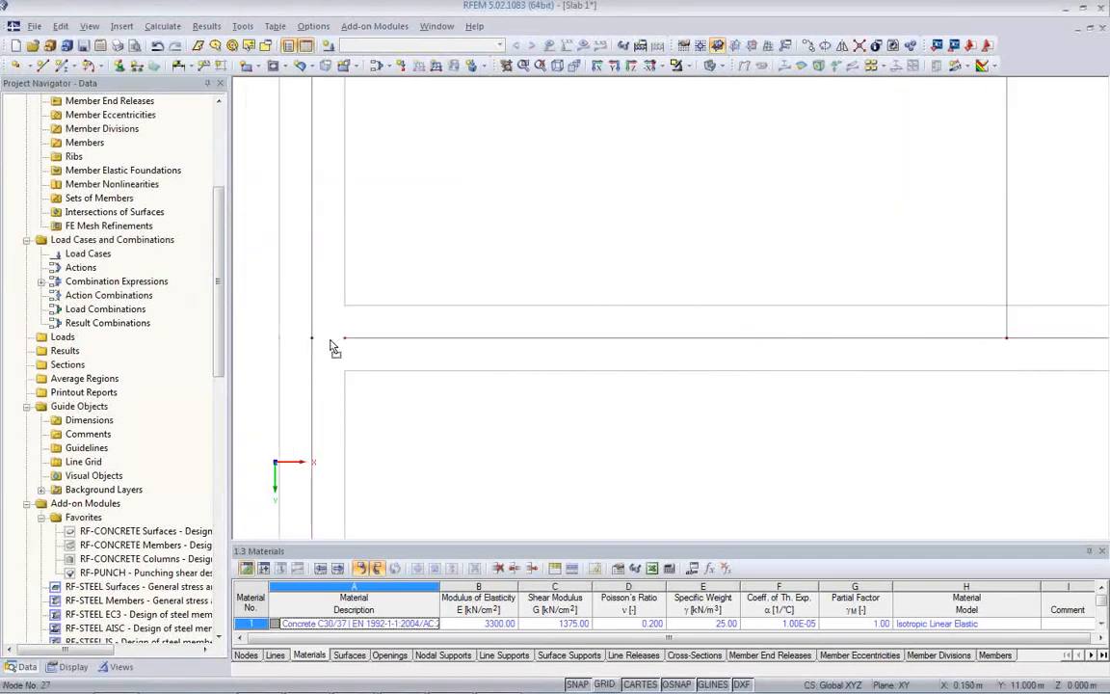
pyautogui.moveTo(383, 290); pyautogui.dragTo(283, 333, button='middle')
# Join the interior horizontal wall's right end with the adjacent vertical wall's node at the intersection of their centrelines
pyautogui.moveTo(868, 424); pyautogui.dragTo(528, 375, button='middle')
pyautogui.moveTo(786, 397); pyautogui.dragTo(428, 381, button='middle')
pyautogui.moveTo(1019, 391); pyautogui.dragTo(634, 360, button='middle')
pyautogui.scroll(1, 634, 361)
pyautogui.scroll(1, 634, 365)
pyautogui.scroll(1, 769, 309)
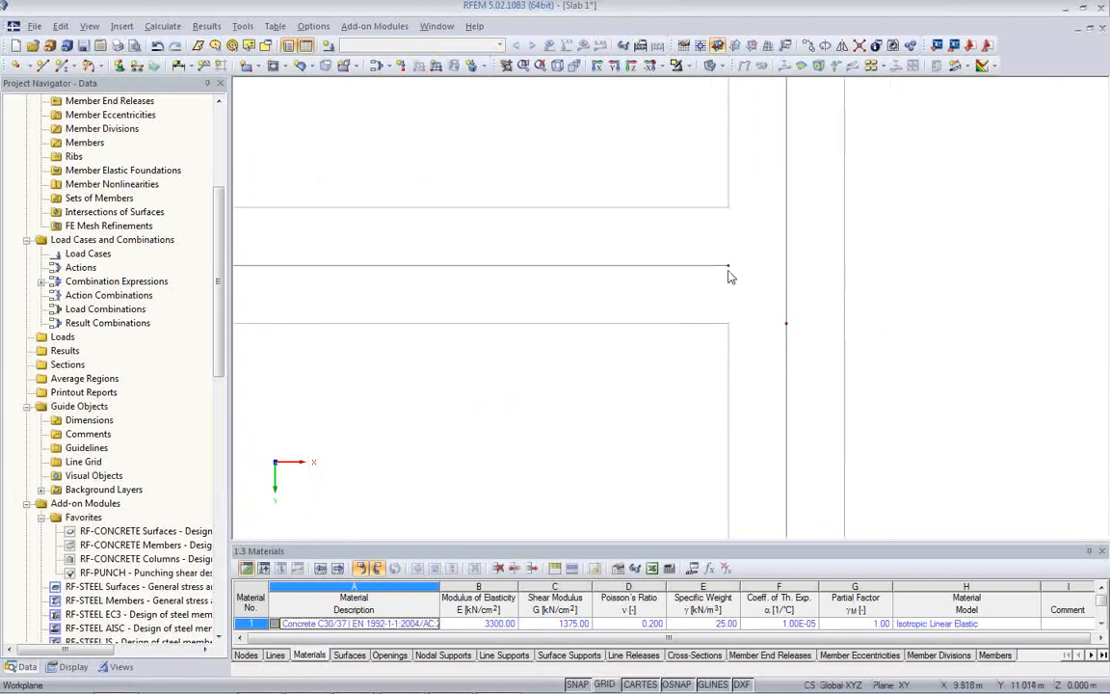
pyautogui.click(787, 293)
pyautogui.press('Delete')
pyautogui.moveTo(787, 322); pyautogui.dragTo(790, 274)
# Delete the intermediate node on the upper-left room's right wall by merging its joined lines
pyautogui.scroll(-7, 789, 287)
pyautogui.moveTo(745, 265); pyautogui.dragTo(725, 482, button='middle')
pyautogui.scroll(-2, 690, 289)
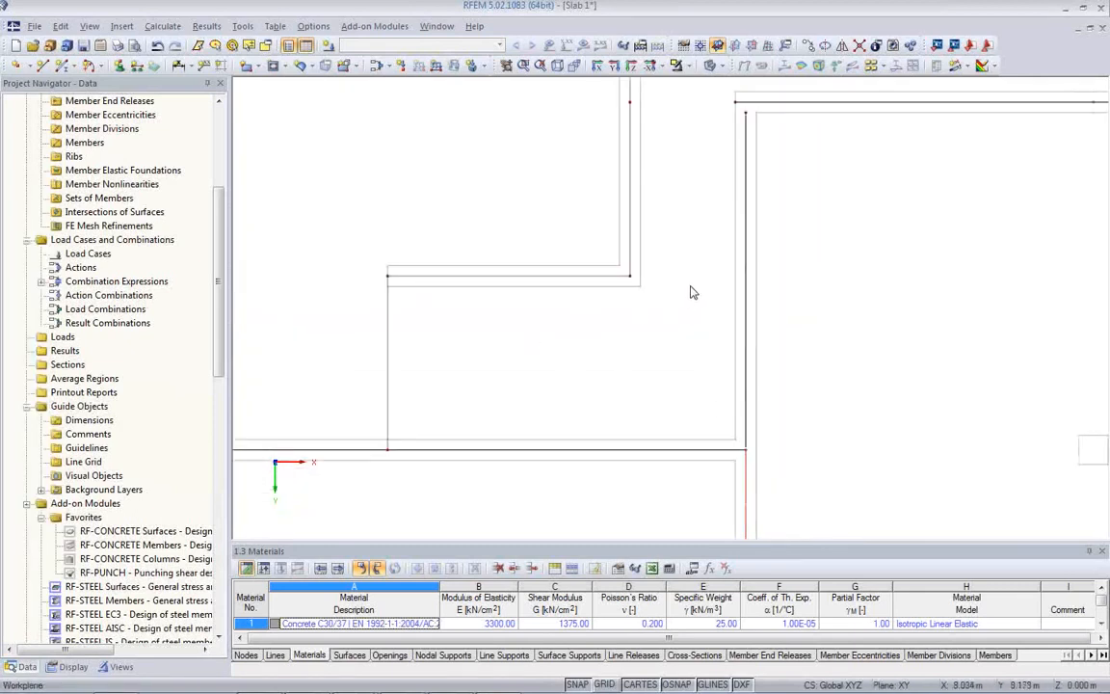
pyautogui.moveTo(736, 186); pyautogui.dragTo(752, 326, button='middle')
pyautogui.scroll(2, 675, 307)
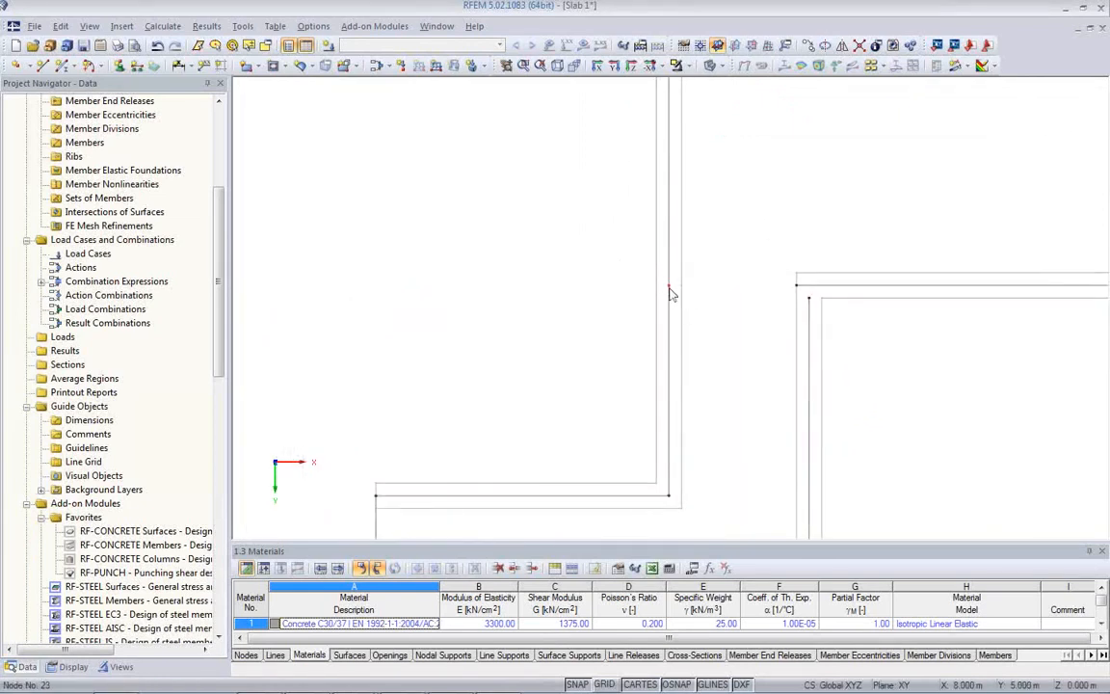
pyautogui.rightClick(671, 294)
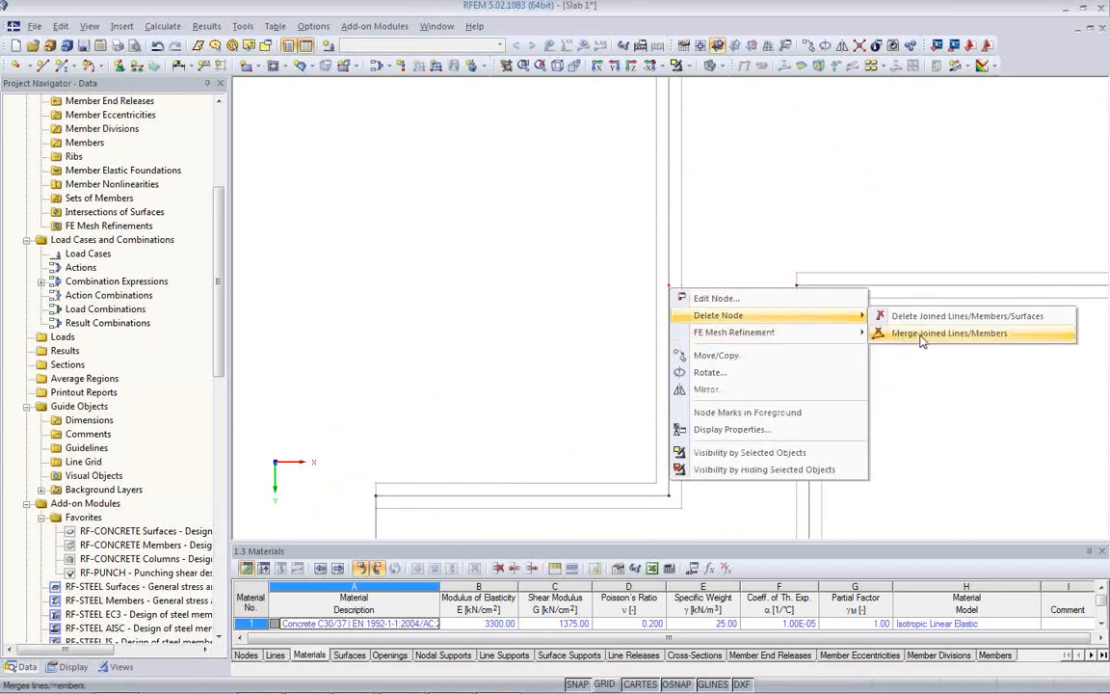
pyautogui.click(919, 335)
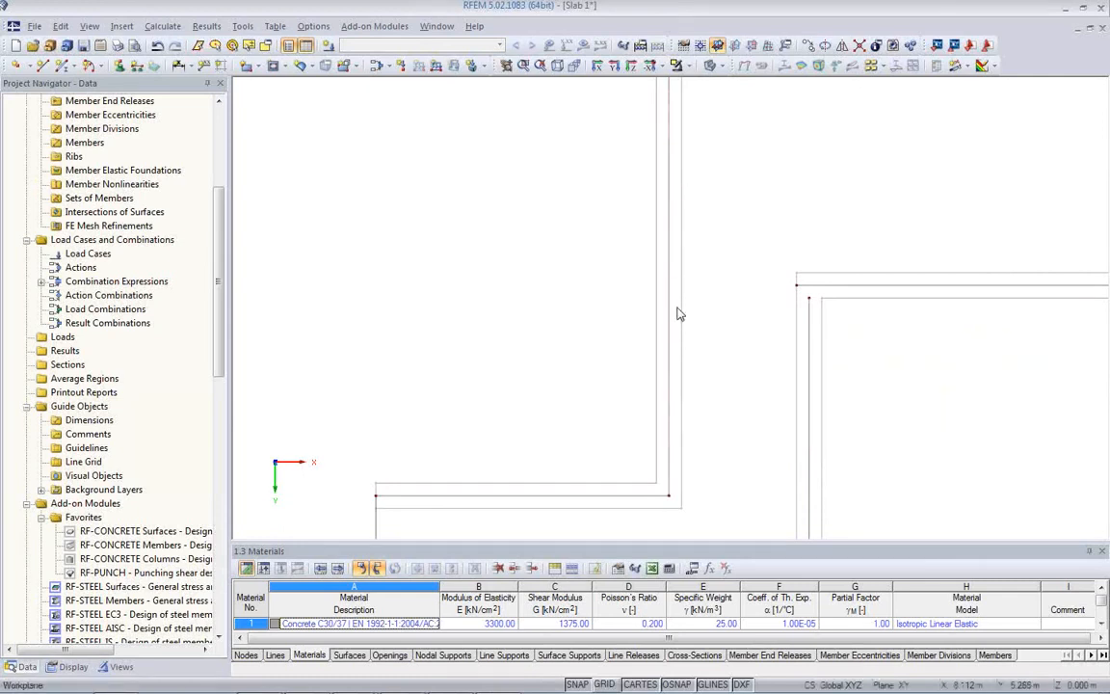
# Move the top end node of the large room's left wall up onto the top wall's centreline
pyautogui.moveTo(677, 317); pyautogui.dragTo(628, 312, button='middle')
pyautogui.scroll(2, 628, 312)
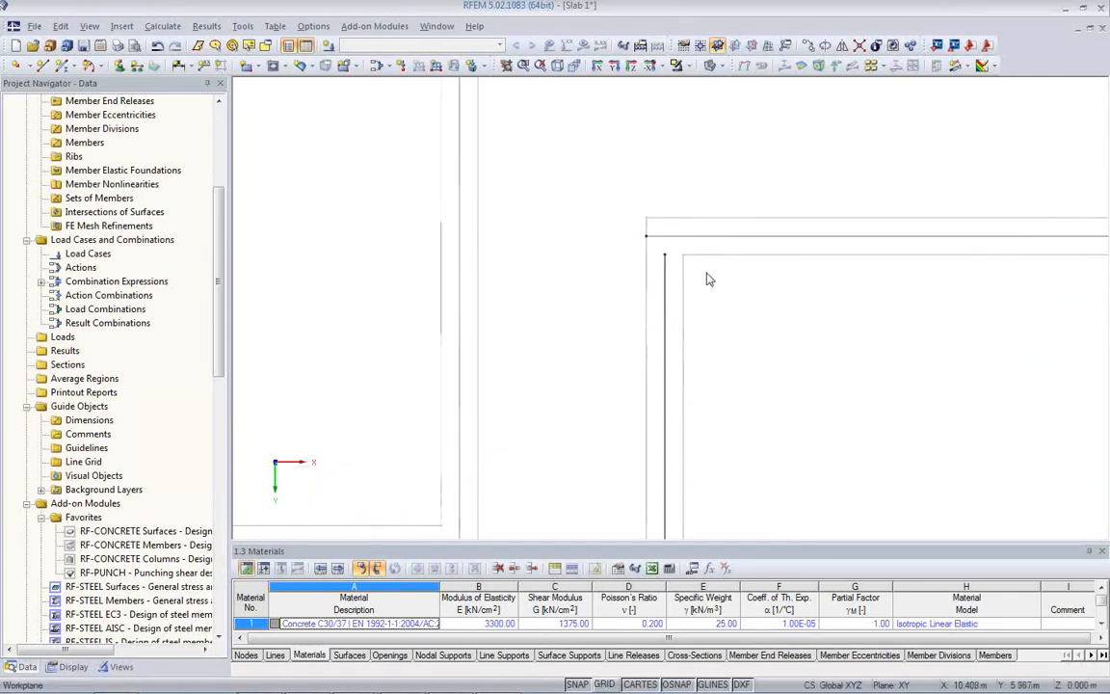
pyautogui.moveTo(666, 241); pyautogui.dragTo(664, 236)
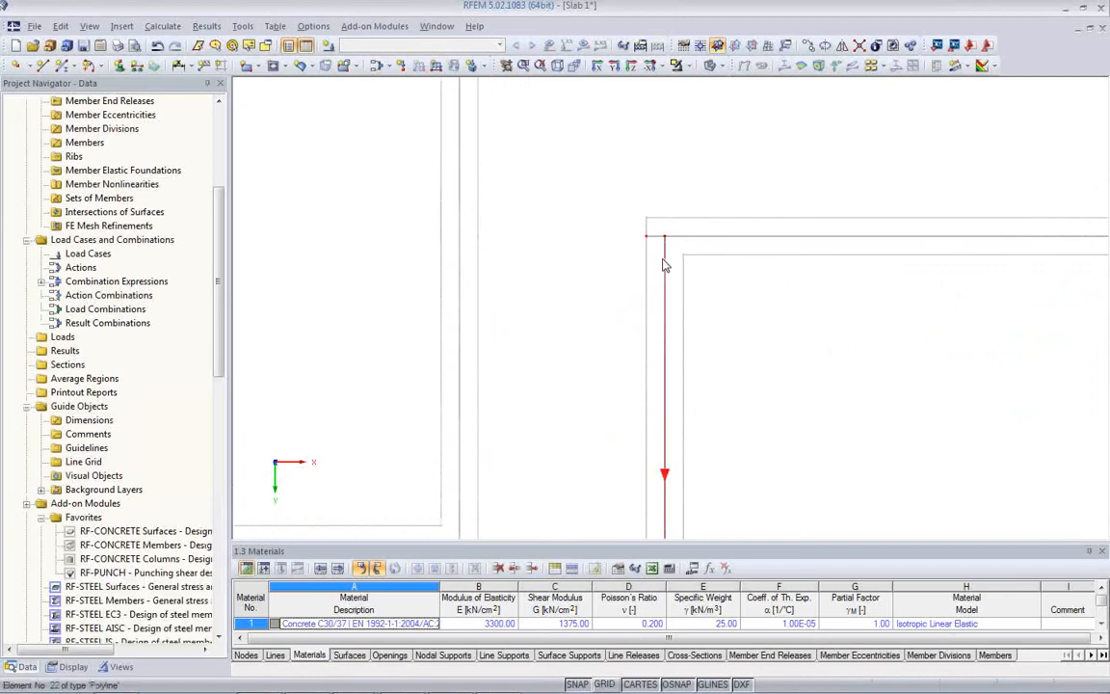
# Move the stray node on the right outer wall onto the right end of the lower interior horizontal wall's centreline
pyautogui.scroll(-3, 634, 278)
pyautogui.moveTo(914, 307); pyautogui.dragTo(573, 284, button='middle')
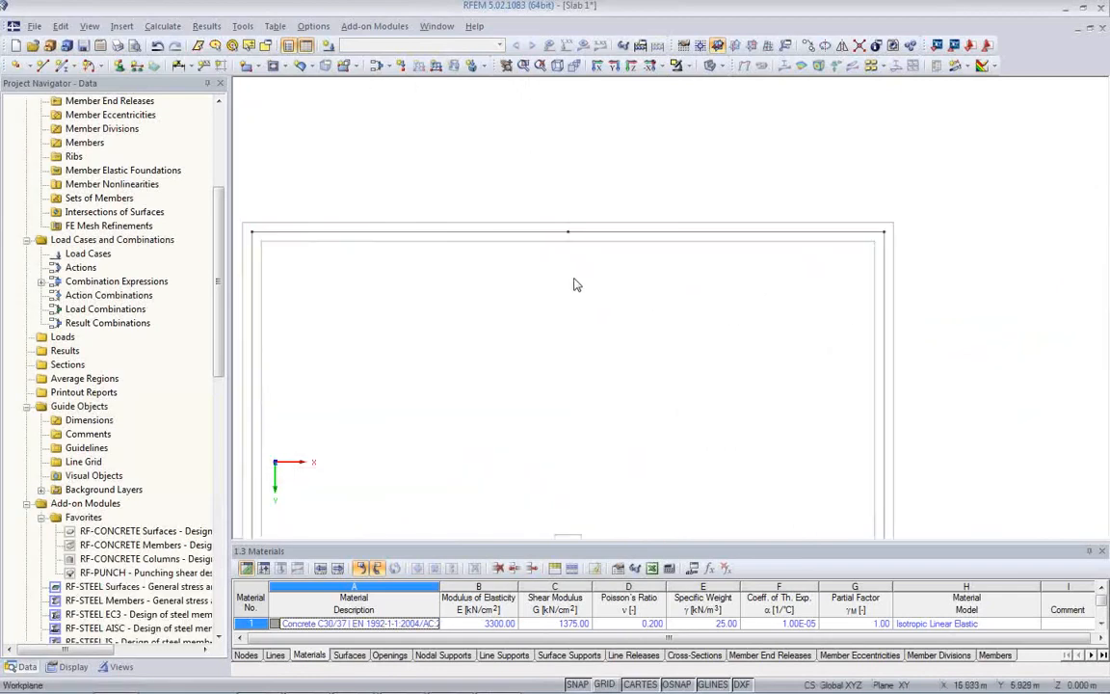
pyautogui.moveTo(699, 300); pyautogui.dragTo(595, 166, button='middle')
pyautogui.scroll(1, 653, 344)
pyautogui.scroll(1, 639, 401)
pyautogui.moveTo(638, 401); pyautogui.dragTo(741, 173, button='middle')
pyautogui.scroll(-3, 769, 254)
pyautogui.scroll(2, 826, 409)
pyautogui.scroll(-3, 863, 404)
pyautogui.scroll(2, 799, 354)
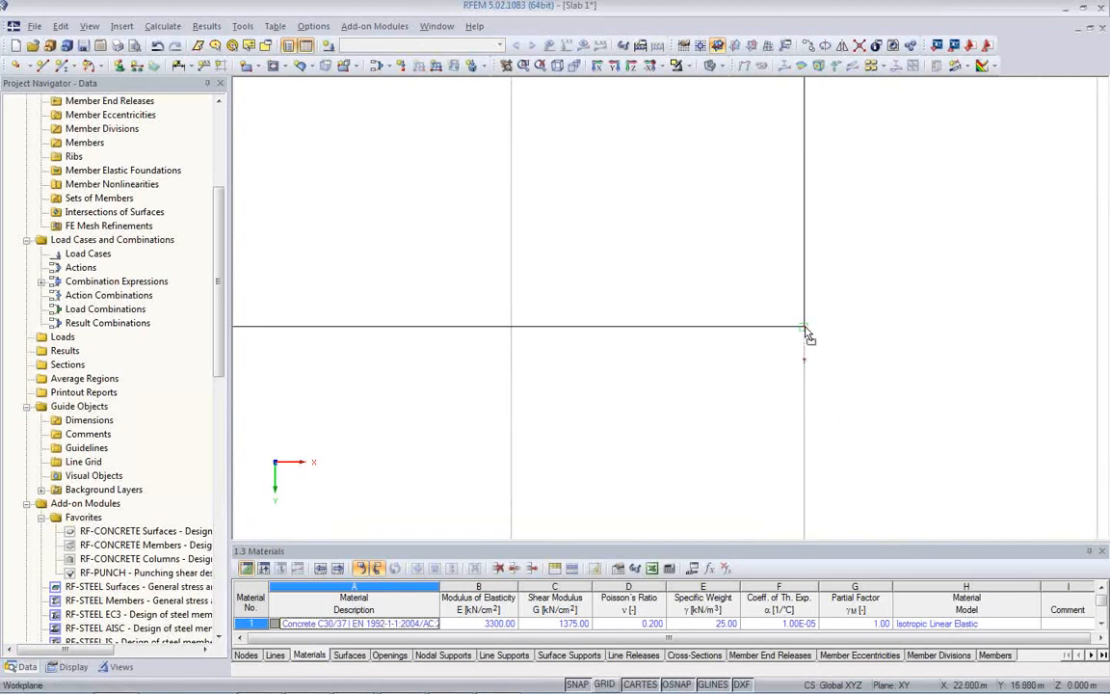
# Move the interior vertical wall's bottom end node down onto the bottom wall's centreline
pyautogui.moveTo(728, 375); pyautogui.dragTo(887, 318, button='middle')
pyautogui.scroll(-7, 884, 318)
pyautogui.moveTo(631, 336); pyautogui.dragTo(855, 267, button='middle')
pyautogui.moveTo(862, 339); pyautogui.dragTo(1059, 379, button='middle')
pyautogui.scroll(-3, 709, 362)
pyautogui.scroll(-3, 648, 363)
pyautogui.moveTo(706, 363); pyautogui.dragTo(708, 89, button='middle')
pyautogui.scroll(-2, 721, 290)
pyautogui.moveTo(722, 320); pyautogui.dragTo(725, 247, button='middle')
pyautogui.scroll(-2, 723, 299)
pyautogui.scroll(5, 768, 453)
pyautogui.scroll(-2, 694, 430)
pyautogui.moveTo(459, 421); pyautogui.dragTo(616, 463, button='middle')
pyautogui.scroll(-2, 648, 470)
pyautogui.moveTo(436, 469); pyautogui.dragTo(626, 416, button='middle')
pyautogui.scroll(4, 586, 436)
pyautogui.moveTo(598, 392); pyautogui.dragTo(598, 410)
# Move the left outer wall's bottom end node up to the end of the bottom wall's centreline
pyautogui.moveTo(511, 381); pyautogui.dragTo(816, 405, button='middle')
pyautogui.moveTo(374, 414); pyautogui.dragTo(715, 419, button='middle')
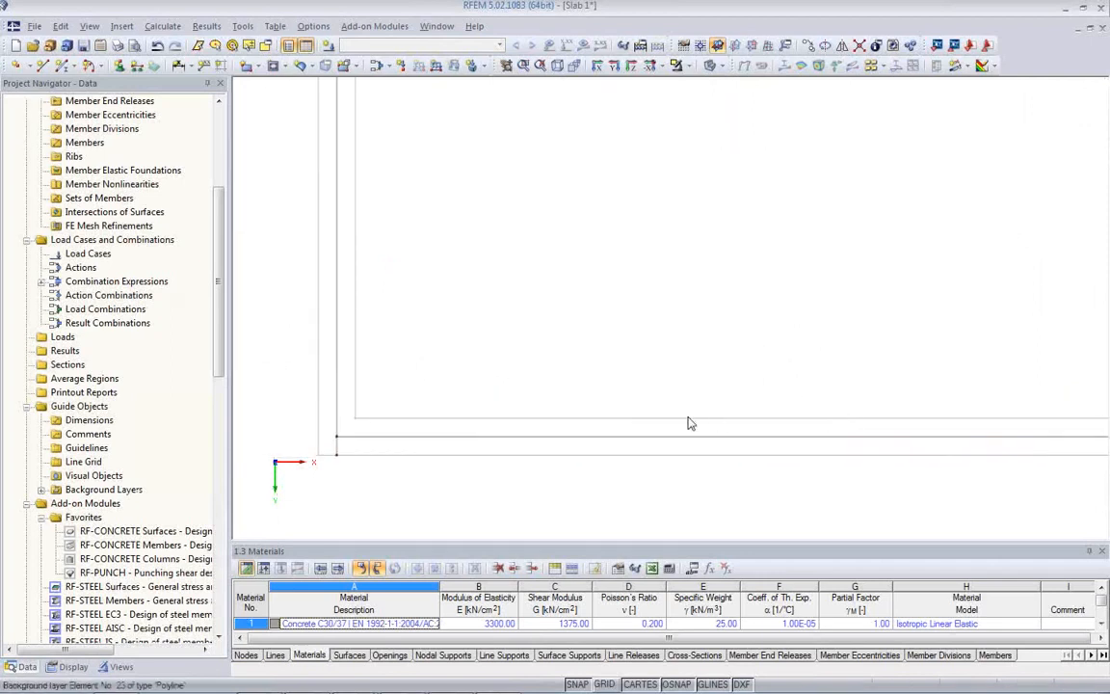
pyautogui.scroll(4, 358, 460)
pyautogui.scroll(2, 314, 458)
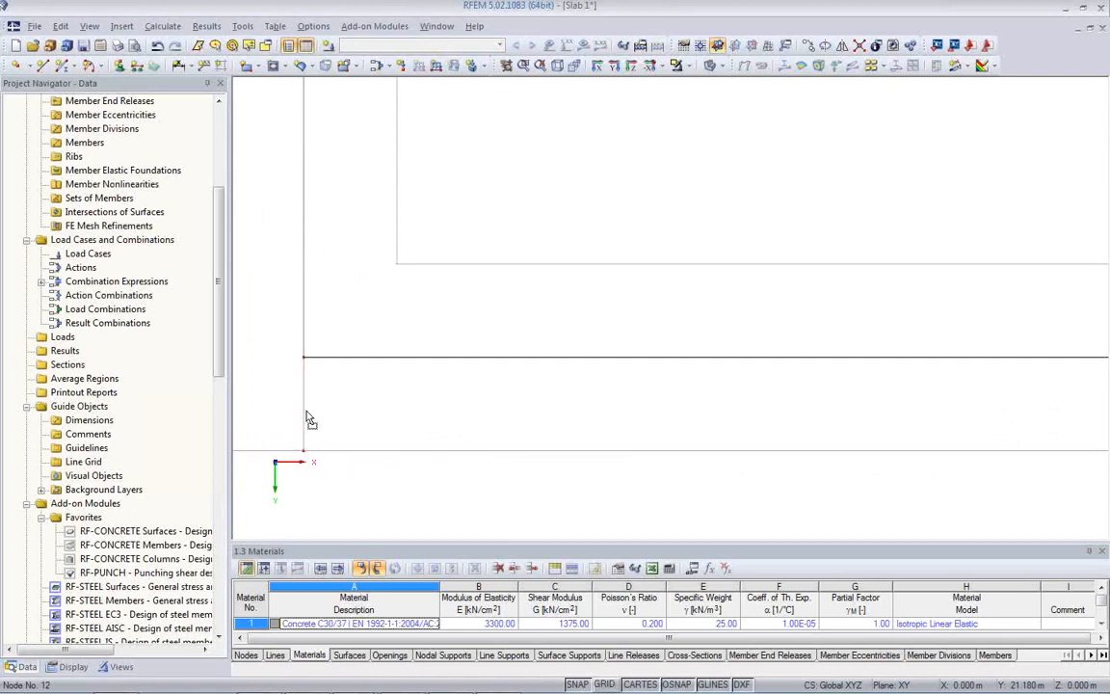
pyautogui.scroll(-5, 454, 228)
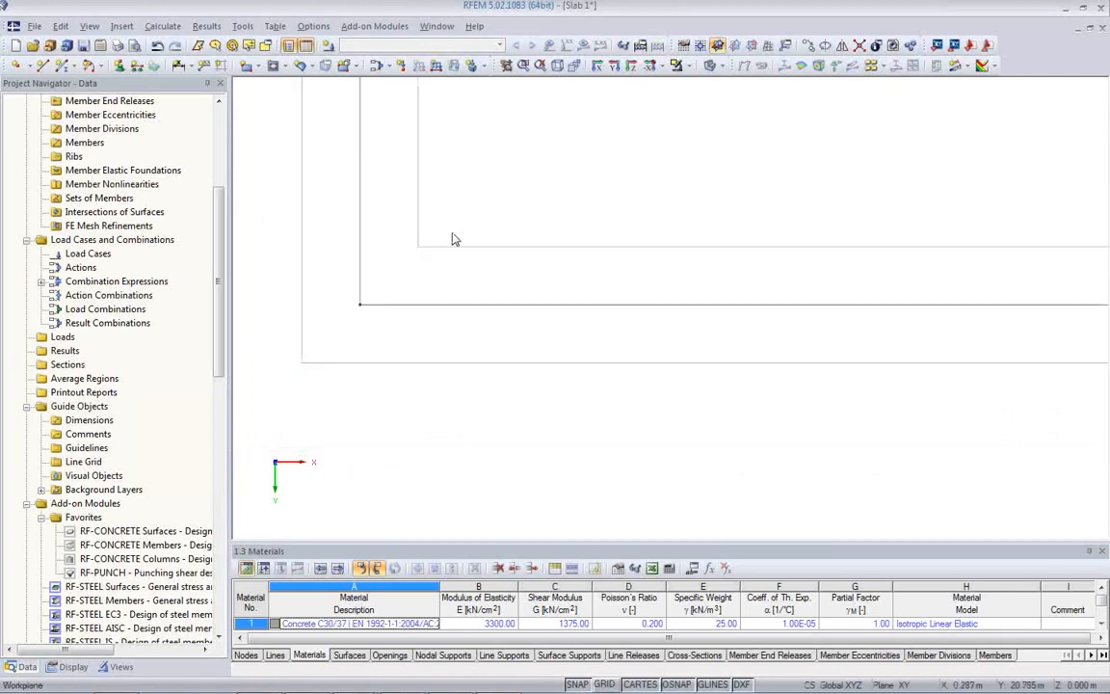
# Join the left outer wall's stray node with the left end of the lower interior horizontal wall's centreline
pyautogui.moveTo(647, 233); pyautogui.dragTo(563, 337, button='middle')
pyautogui.scroll(-2, 557, 327)
pyautogui.scroll(2, 438, 144)
pyautogui.scroll(5, 404, 216)
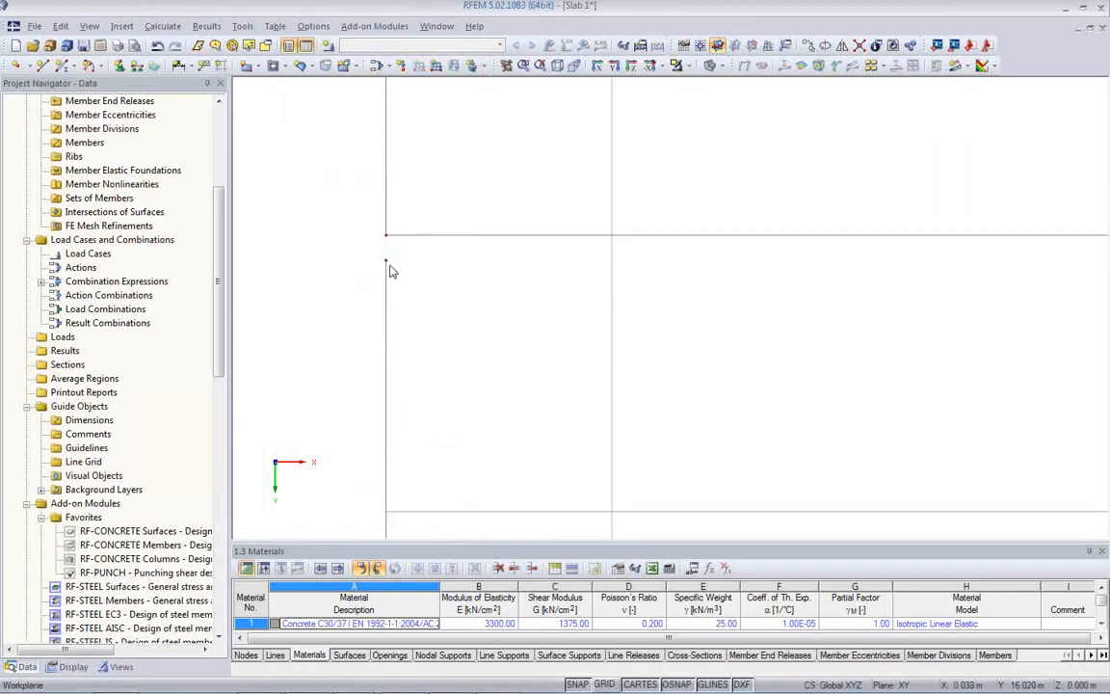
pyautogui.scroll(-10, 424, 258)
# Examine the remaining wall intersections and the whole floor plan for unconnected line ends
pyautogui.moveTo(845, 310); pyautogui.dragTo(585, 375, button='middle')
pyautogui.scroll(-10, 584, 323)
pyautogui.moveTo(637, 246); pyautogui.dragTo(582, 374, button='middle')
pyautogui.scroll(2, 405, 268)
pyautogui.scroll(12, 384, 272)
pyautogui.scroll(-11, 393, 273)
pyautogui.scroll(-1, 598, 314)
pyautogui.moveTo(795, 369); pyautogui.dragTo(501, 350, button='middle')
pyautogui.scroll(-5, 668, 352)
pyautogui.moveTo(715, 362); pyautogui.dragTo(728, 325, button='middle')
pyautogui.scroll(-2, 549, 368)
pyautogui.scroll(-2, 728, 324)
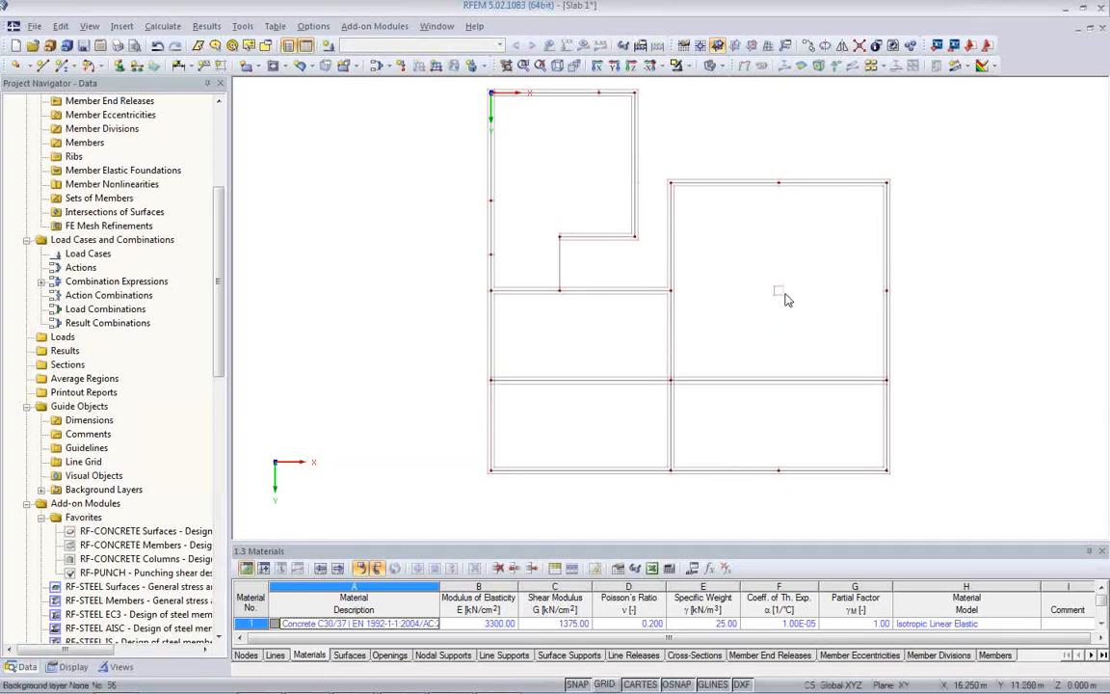
pyautogui.scroll(3, 671, 306)
pyautogui.moveTo(753, 326); pyautogui.dragTo(615, 364, button='middle')
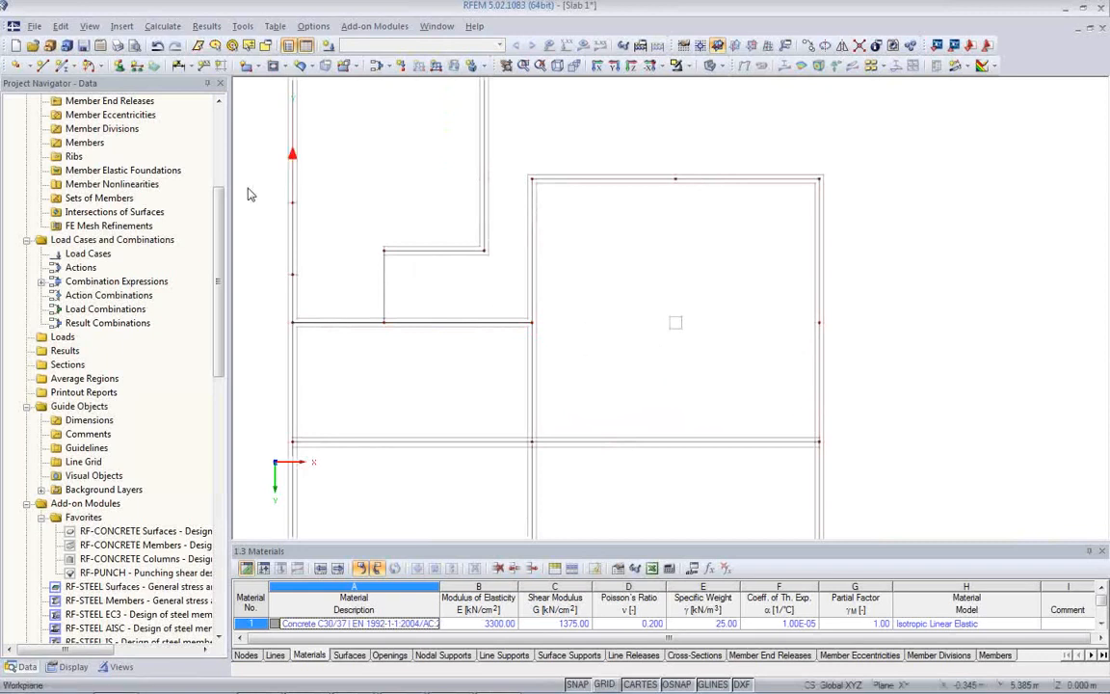
pyautogui.click(42, 64)
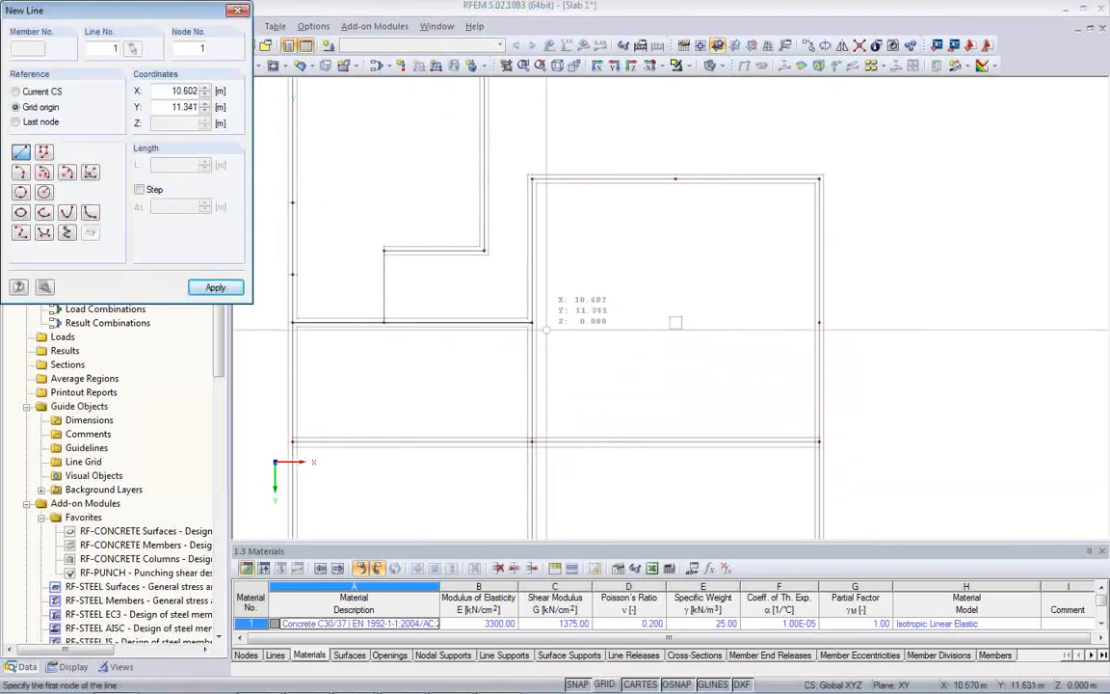
pyautogui.click(675, 180)
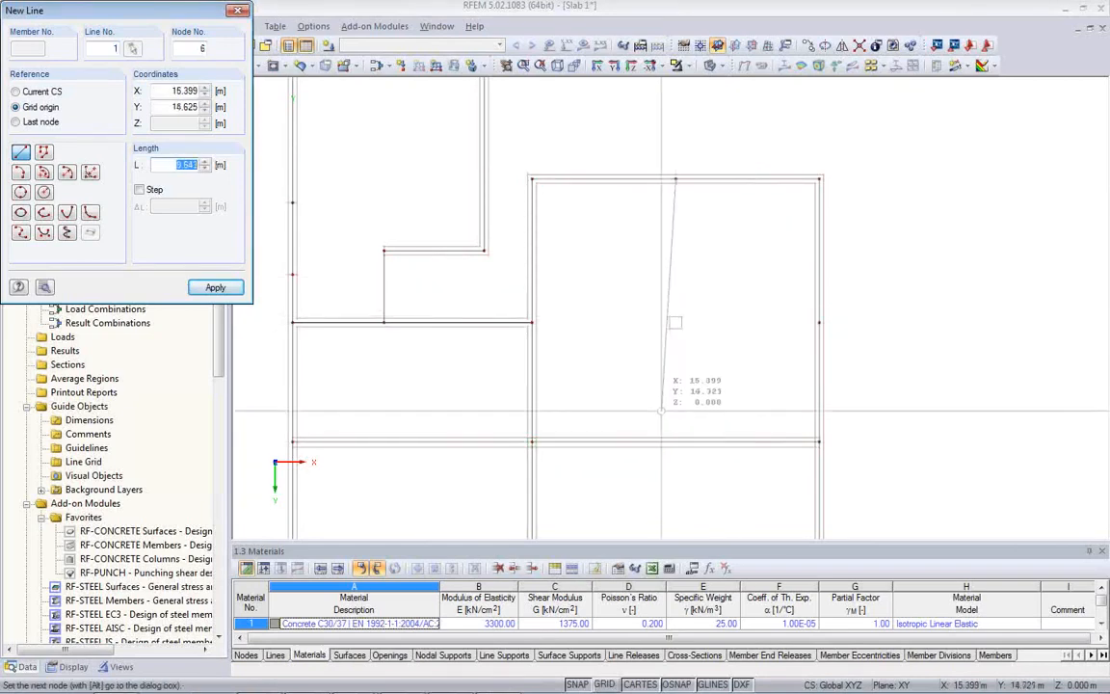
pyautogui.press('Escape')
pyautogui.press('Escape')
# Draw a horizontal line across the large room from its left wall's intersection node to the right wall's middle node
pyautogui.scroll(3, 595, 360)
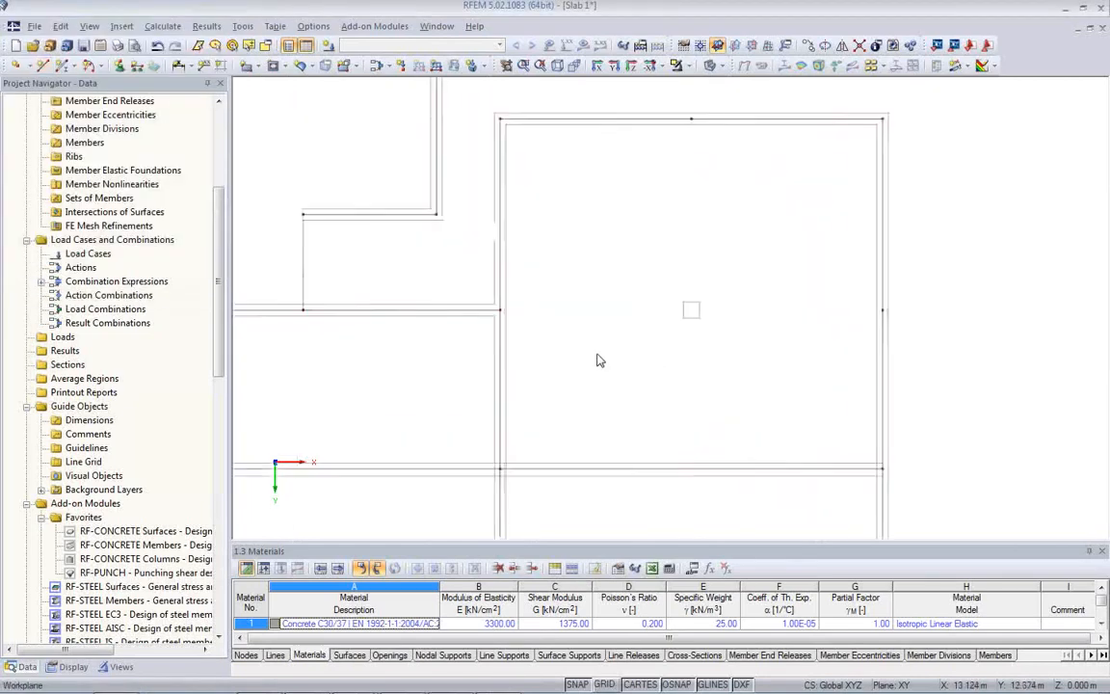
pyautogui.click(42, 65)
pyautogui.click(413, 308)
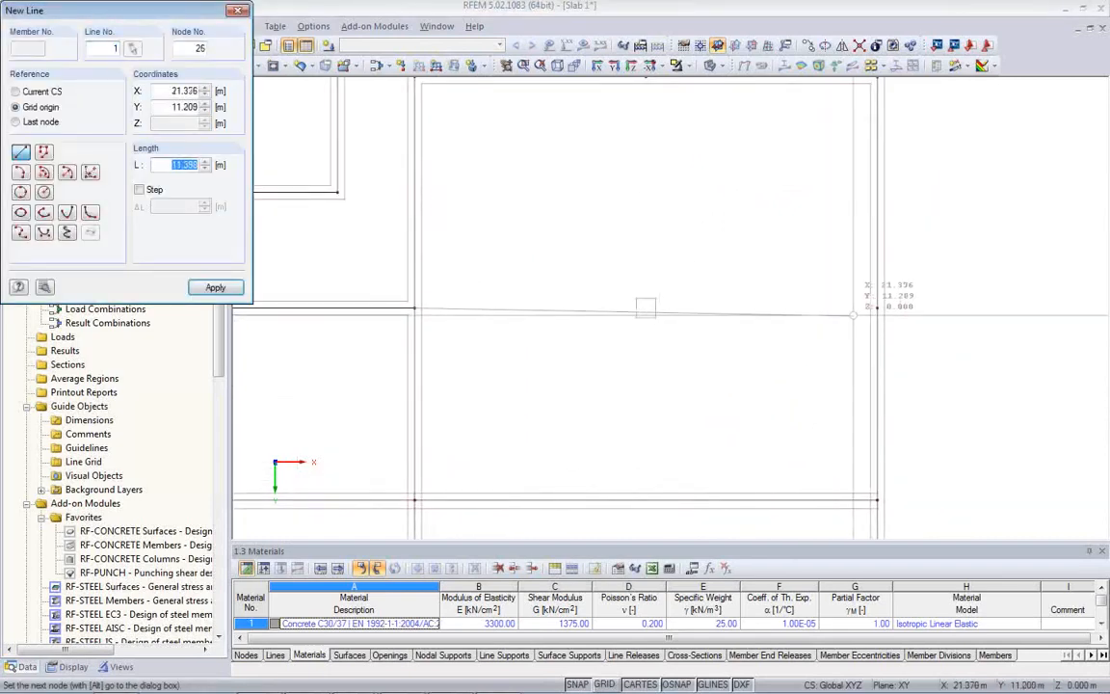
pyautogui.click(876, 308)
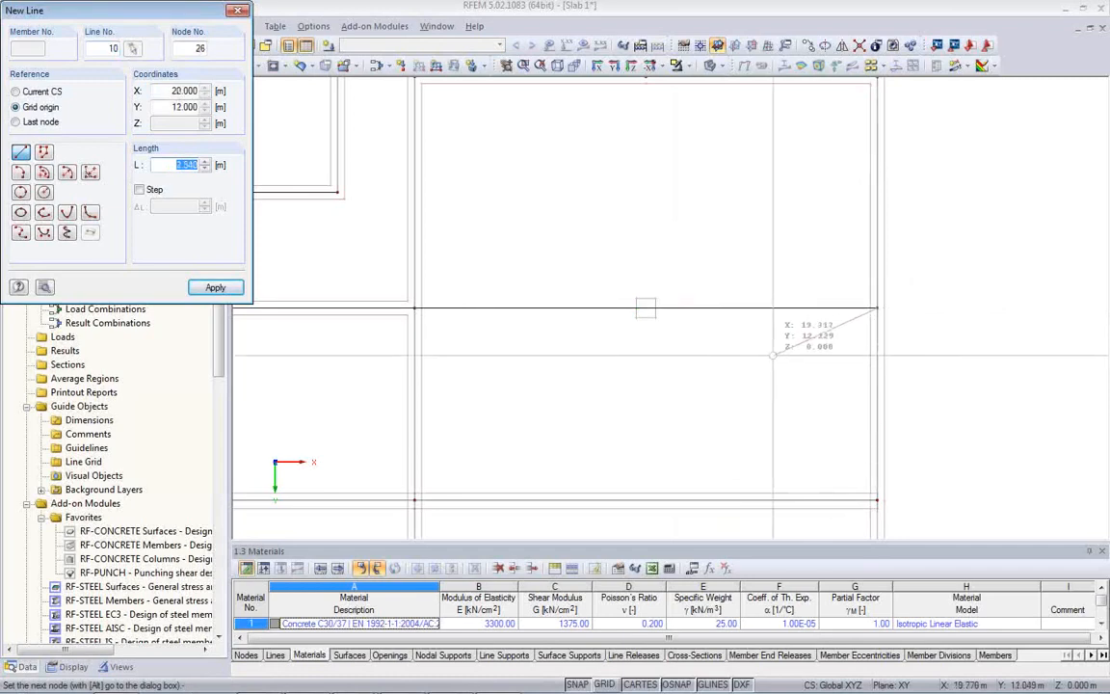
pyautogui.press('Escape')
pyautogui.moveTo(718, 353); pyautogui.dragTo(707, 425, button='middle')
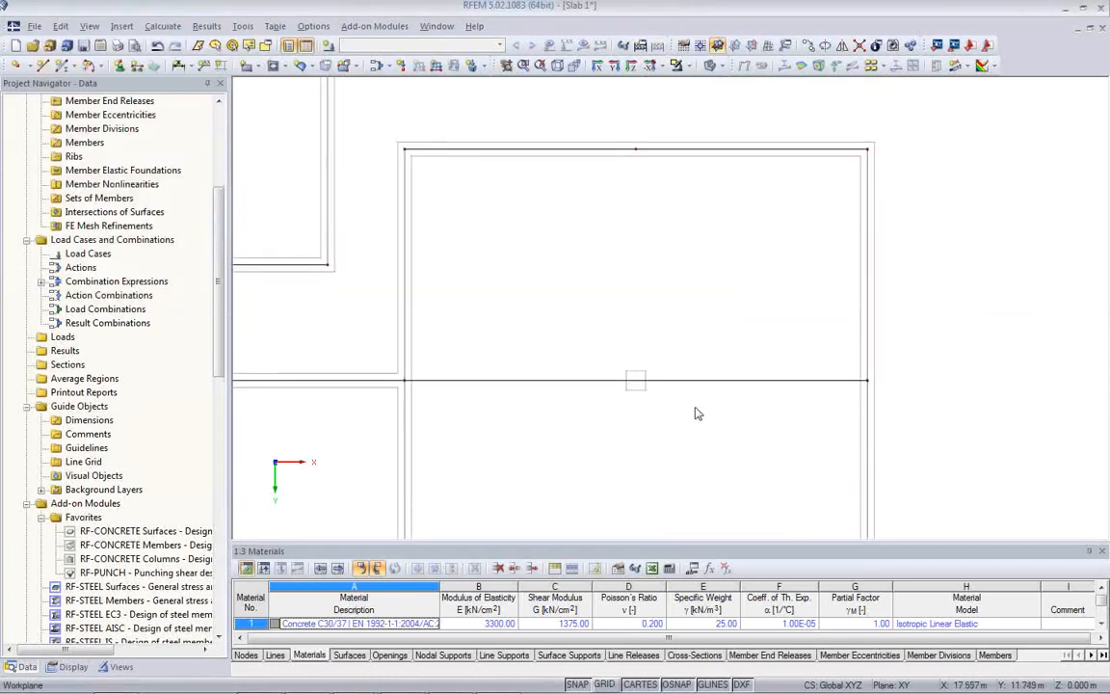
# Draw a vertical line from the large room's top wall midpoint (X 16, Y 5 m) down to the column centre on the horizontal line
pyautogui.click(42, 65)
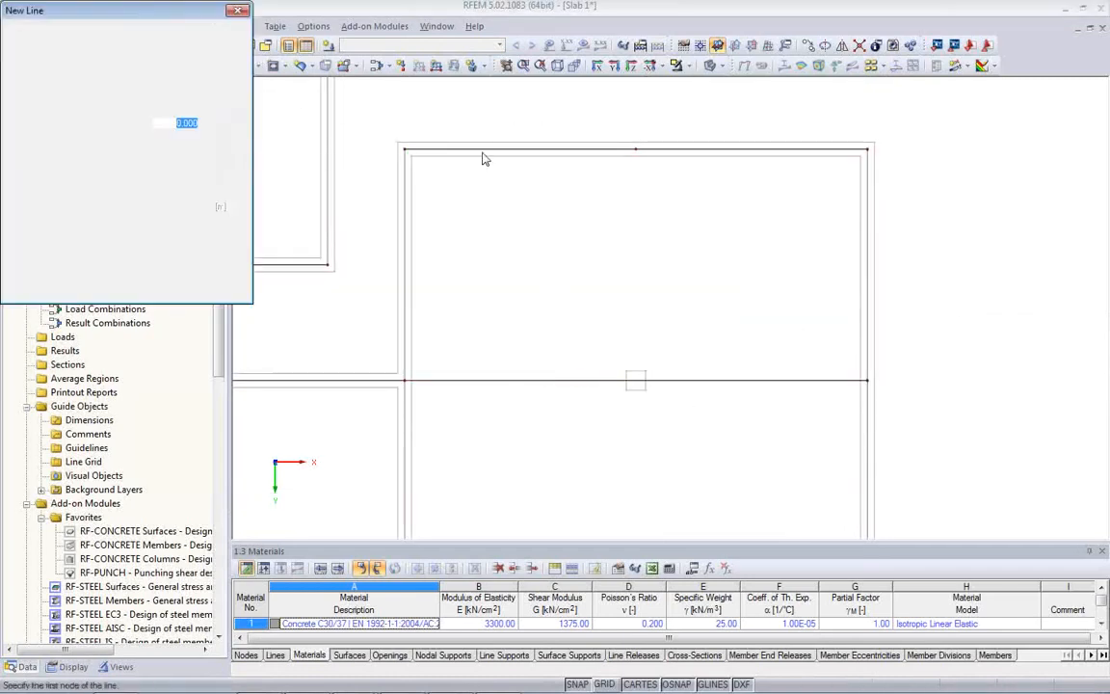
pyautogui.click(635, 148)
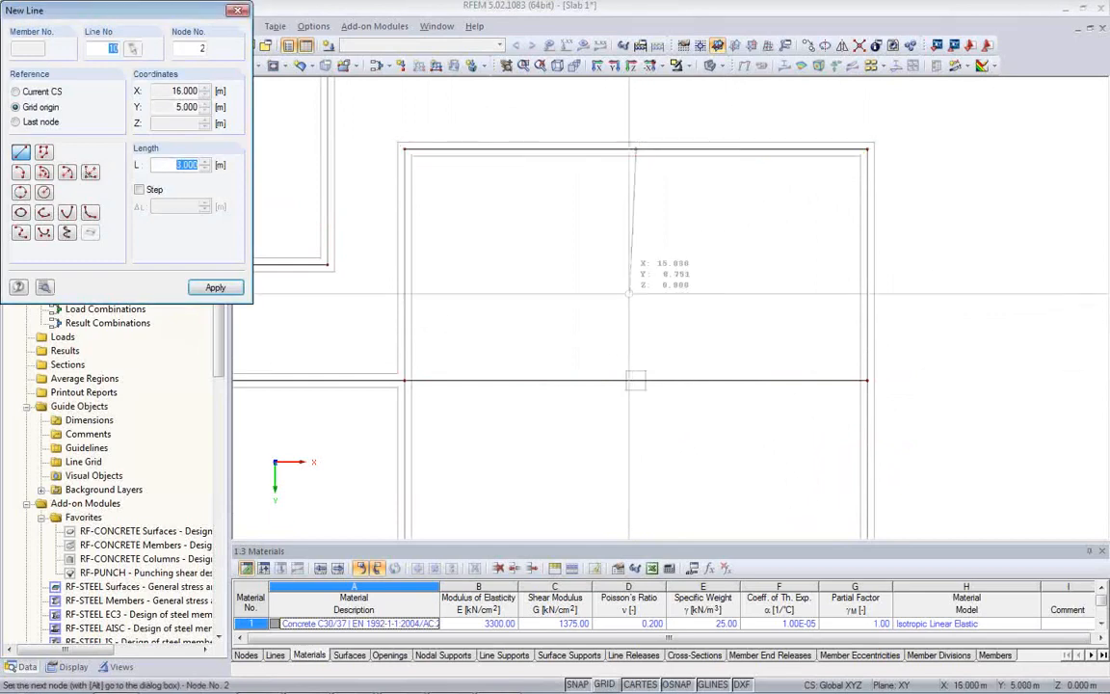
pyautogui.click(635, 381)
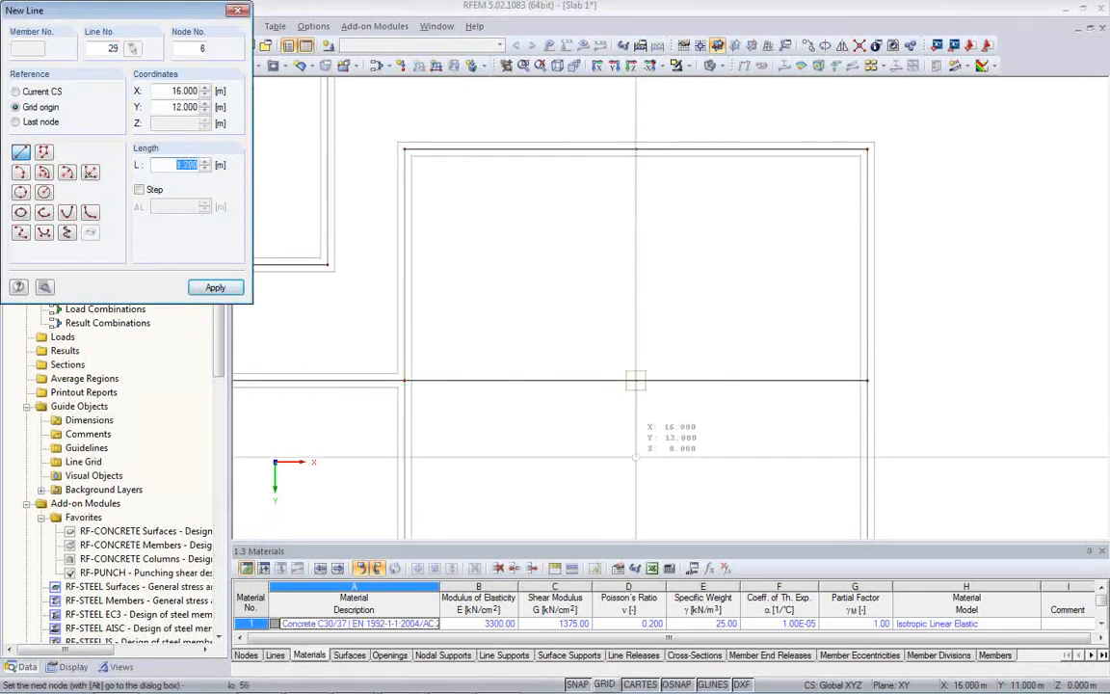
pyautogui.rightClick(570, 426)
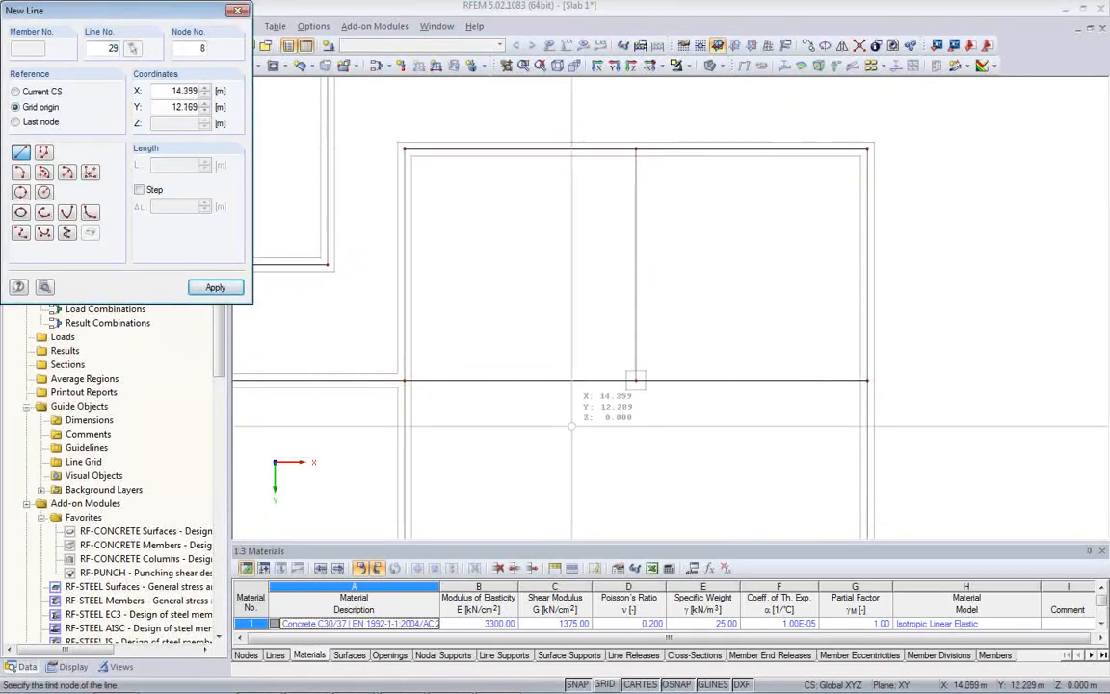
pyautogui.rightClick(575, 429)
pyautogui.scroll(3, 578, 427)
pyautogui.scroll(-5, 598, 420)
pyautogui.moveTo(672, 387)
pyautogui.mouseDown(button='middle')
pyautogui.moveTo(703, 312)
pyautogui.moveTo(675, 342)
pyautogui.mouseUp(button='middle')
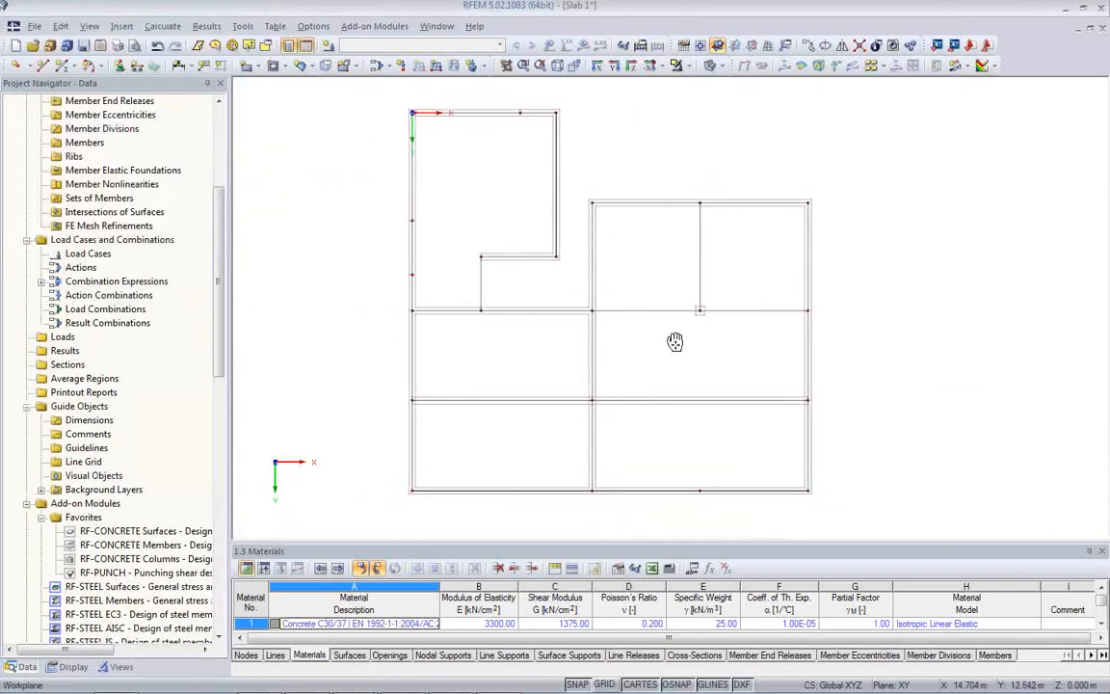
# Delete the intermediate node on the bottom wall beneath the large room by merging its joined lines
pyautogui.rightClick(702, 495)
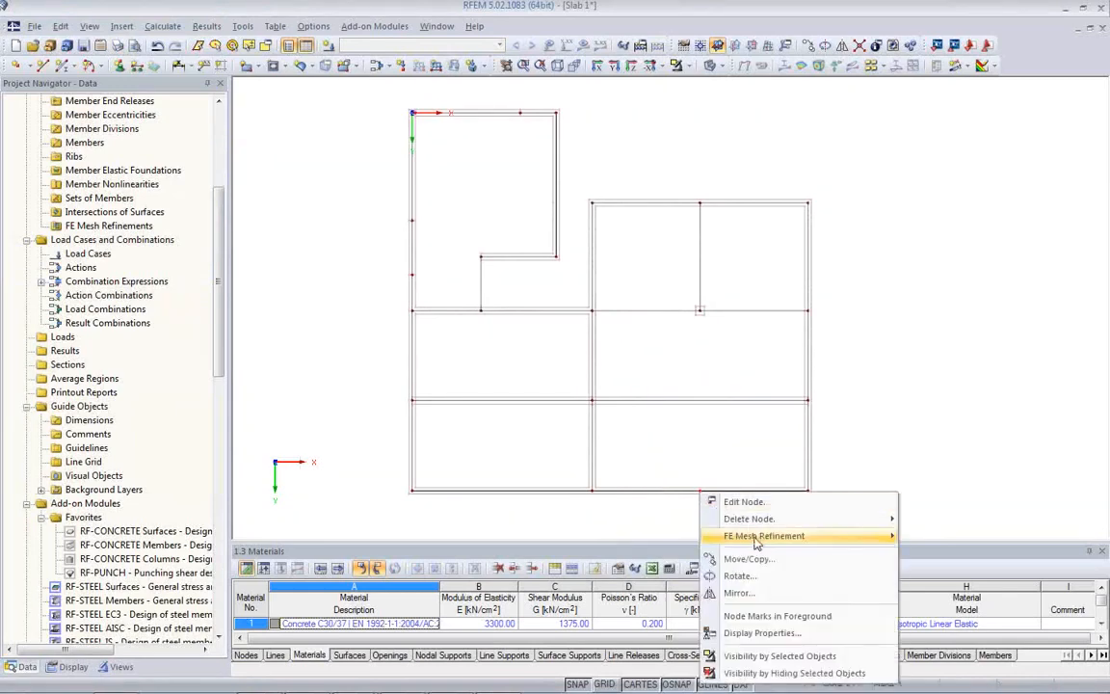
pyautogui.moveTo(771, 518)
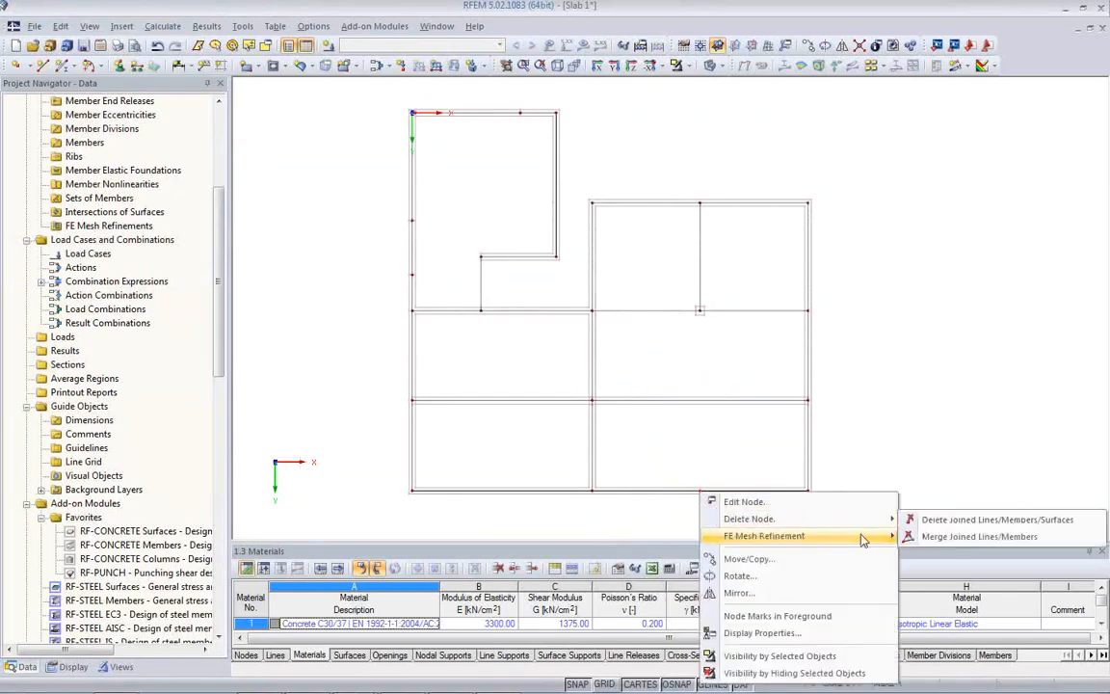
pyautogui.click(932, 537)
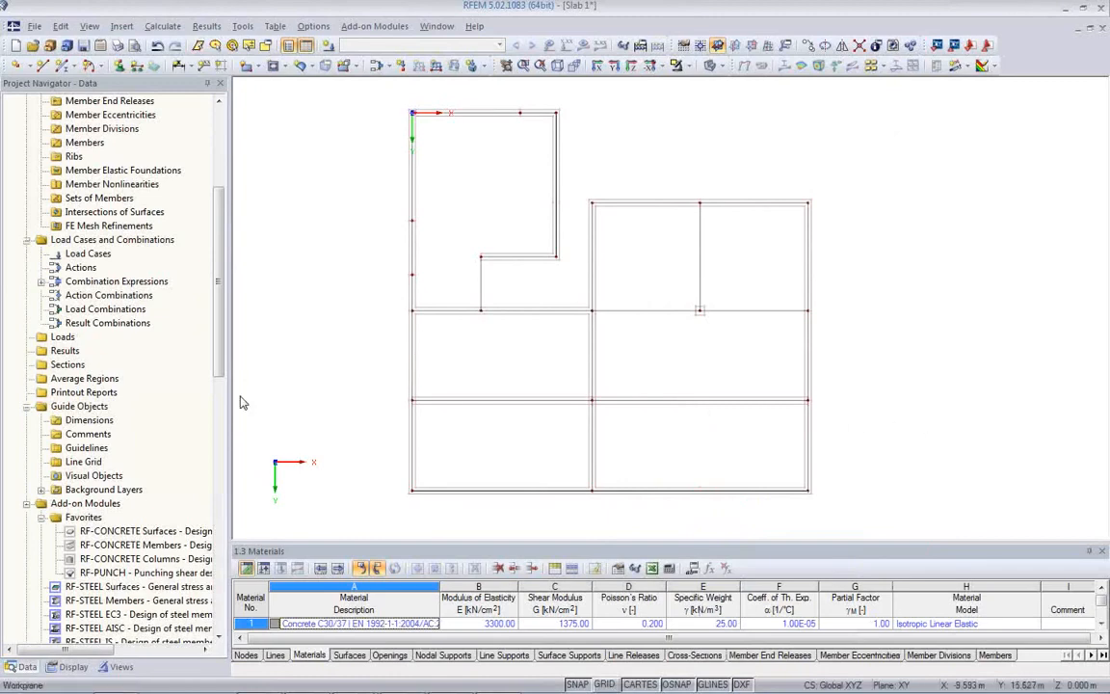
pyautogui.click(42, 491)
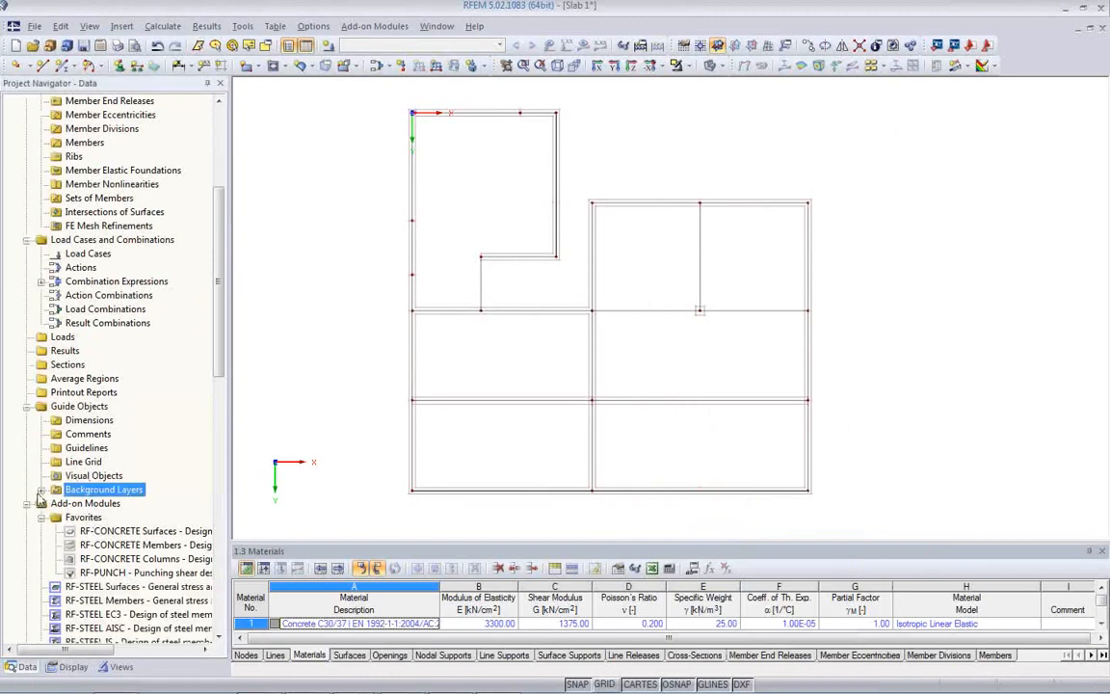
pyautogui.click(42, 491)
pyautogui.rightClick(102, 506)
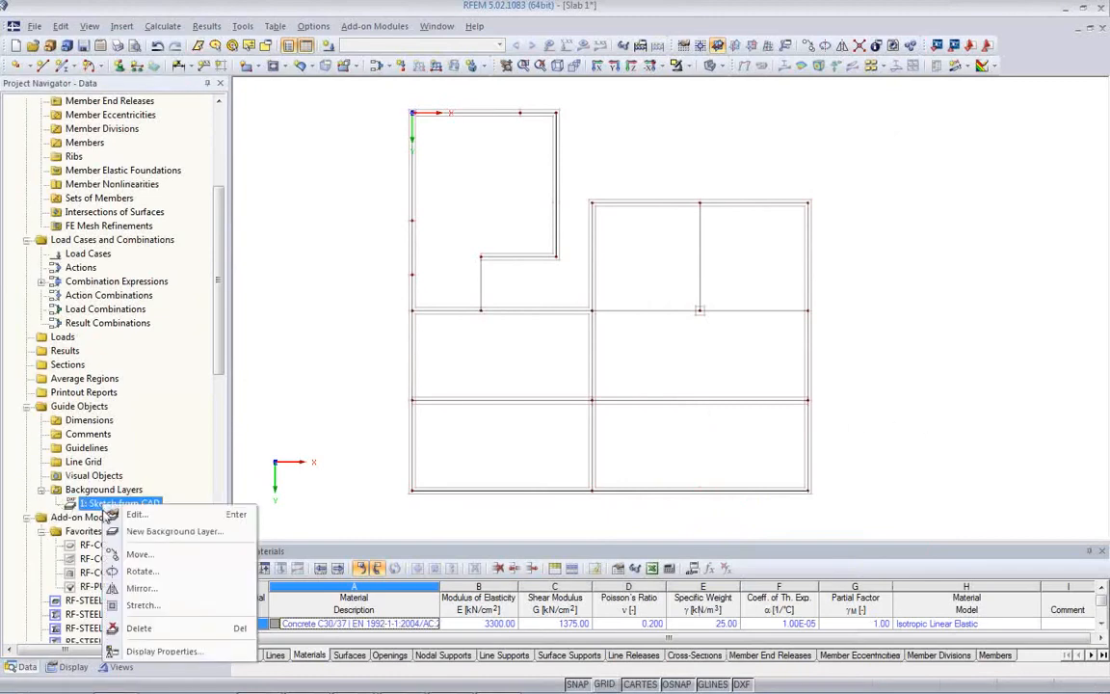
pyautogui.click(144, 520)
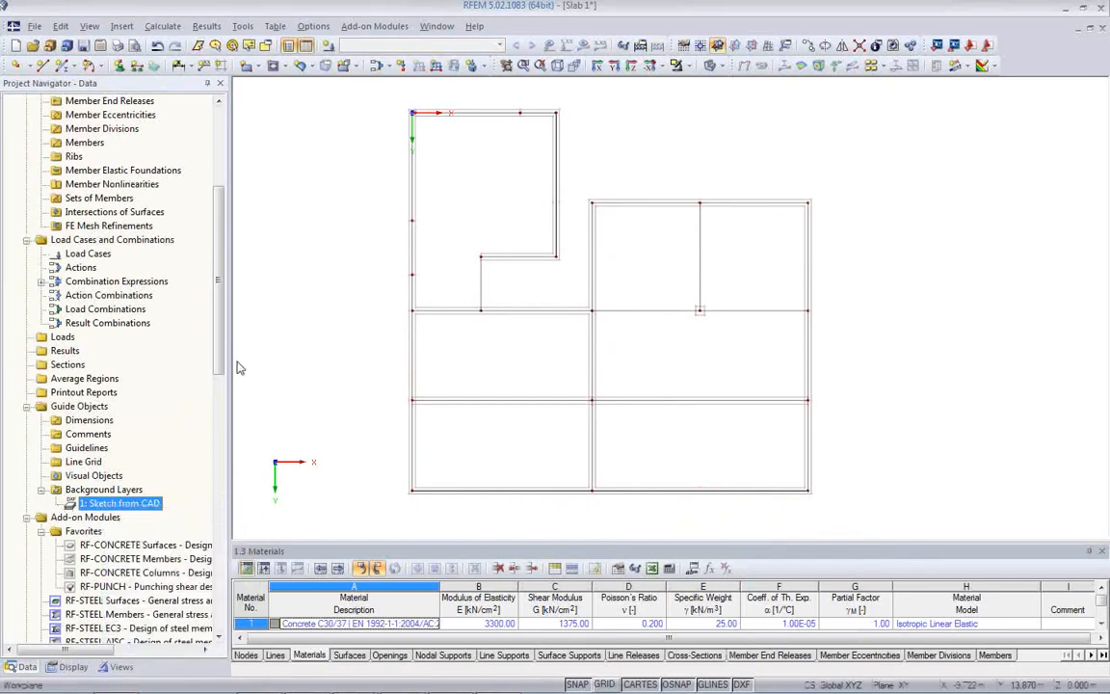
# Hide the background layers so that only the model lines are displayed
pyautogui.click(73, 666)
pyautogui.scroll(-6, 124, 429)
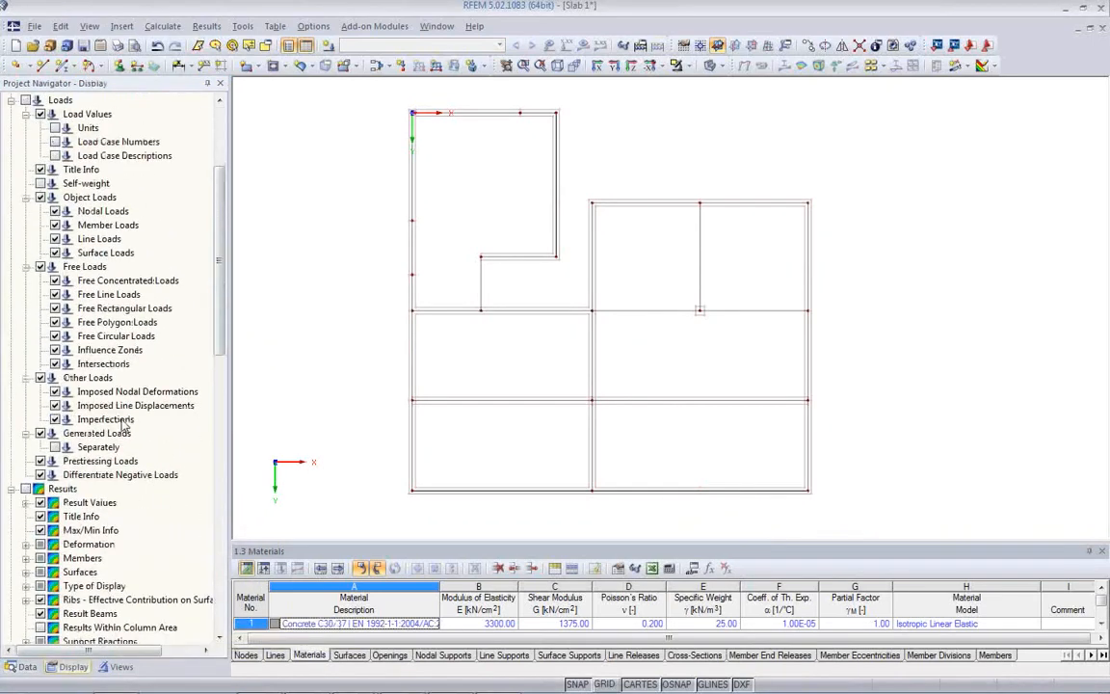
pyautogui.scroll(-2, 124, 420)
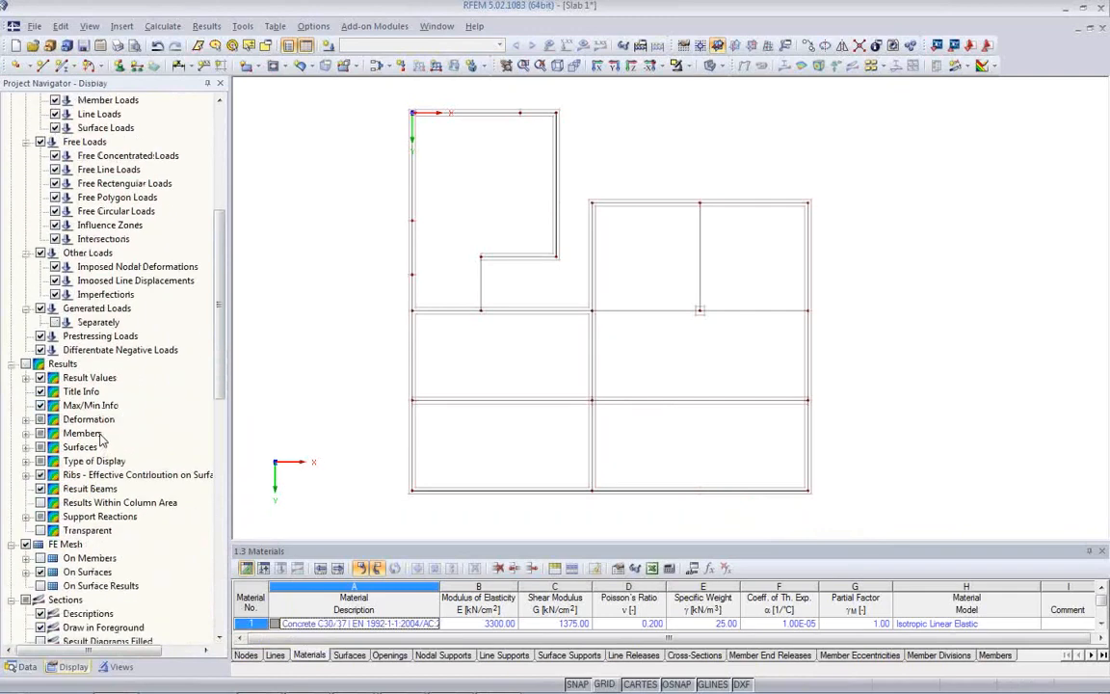
pyautogui.scroll(-3, 100, 436)
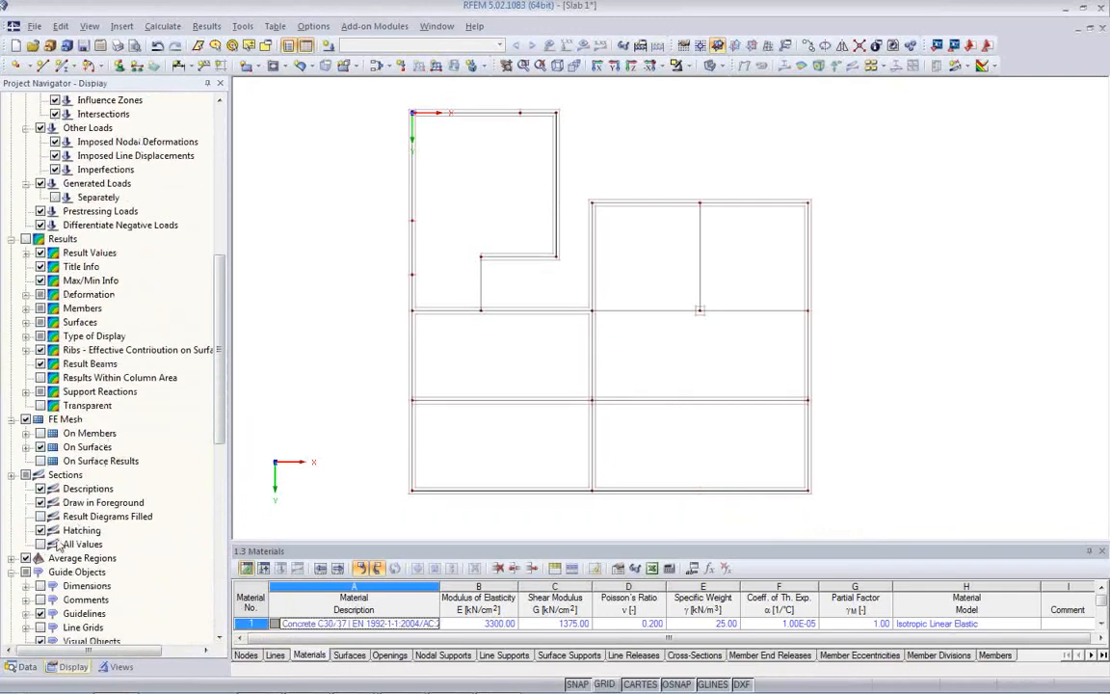
pyautogui.scroll(-2, 130, 553)
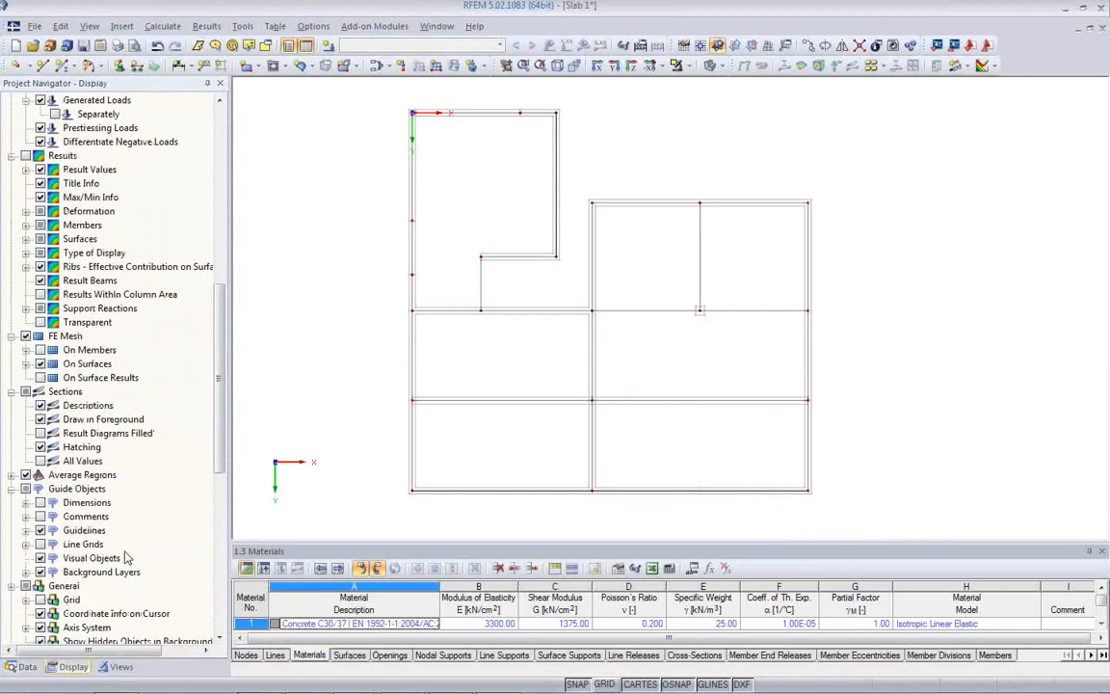
pyautogui.click(40, 572)
pyautogui.moveTo(563, 383); pyautogui.dragTo(585, 376, button='middle')
pyautogui.scroll(5, 453, 112)
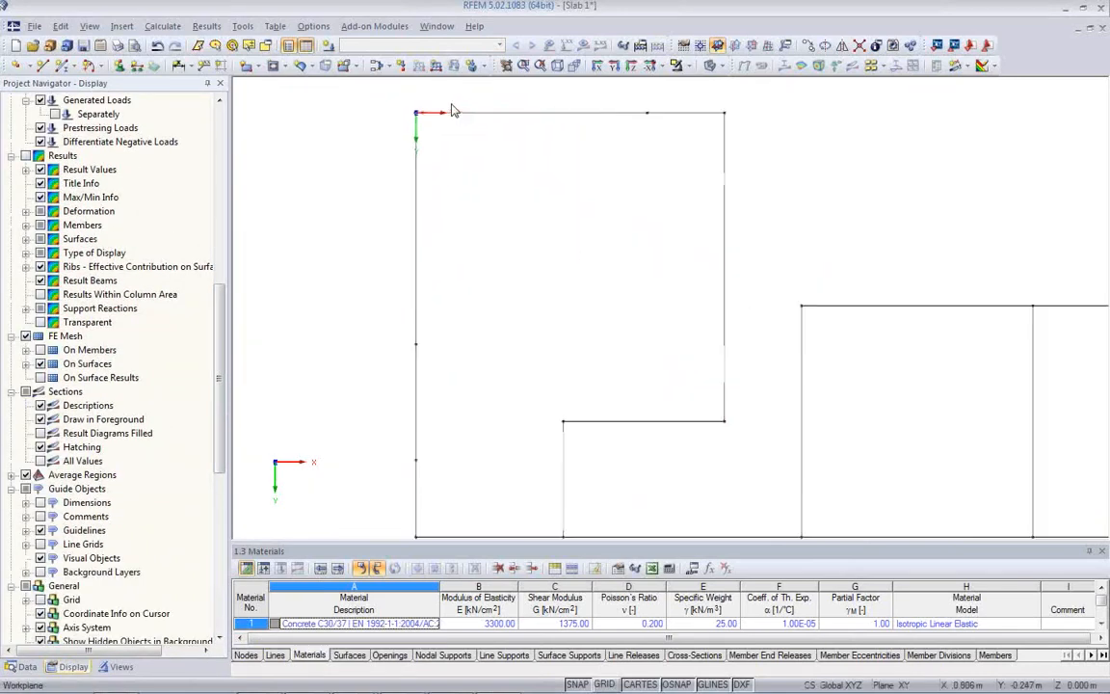
pyautogui.scroll(-5, 415, 120)
pyautogui.moveTo(460, 218); pyautogui.dragTo(494, 197, button='middle')
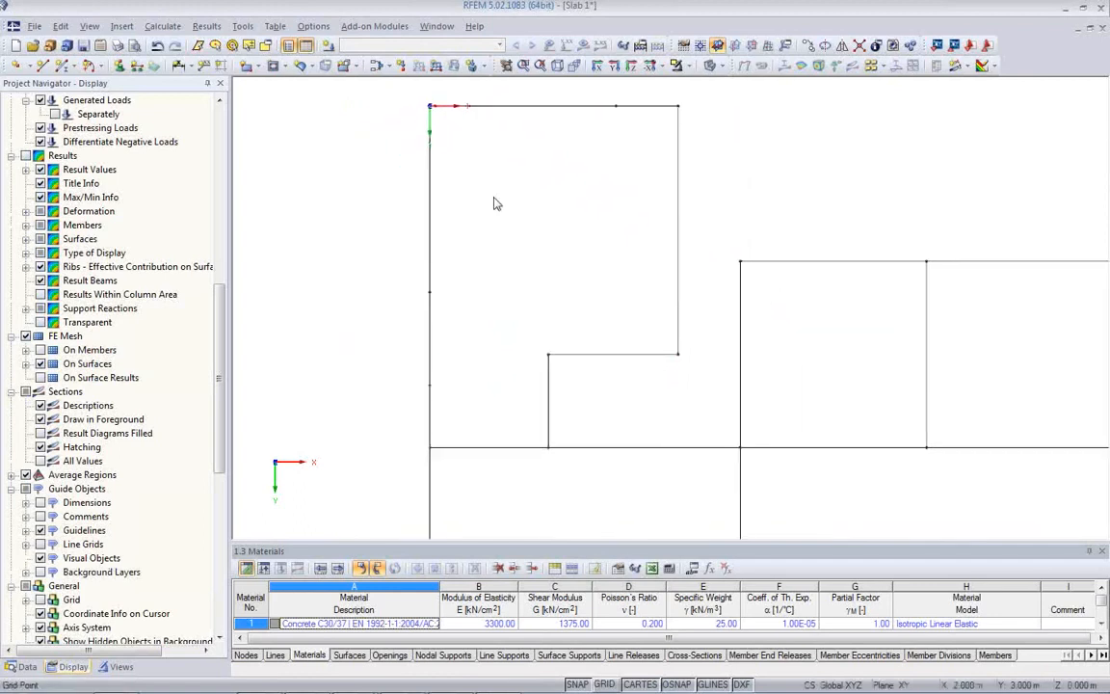
pyautogui.scroll(-3, 493, 203)
pyautogui.moveTo(582, 366); pyautogui.dragTo(565, 347, button='middle')
pyautogui.scroll(-1, 566, 346)
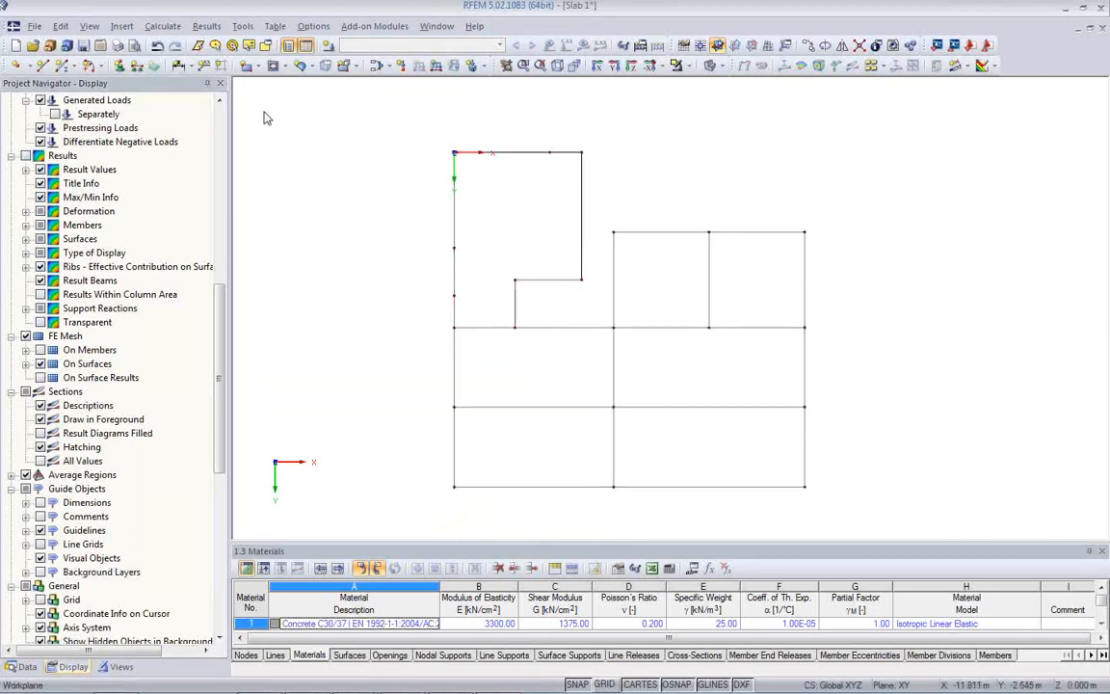
# Start a new surface defined by boundary lines, using Concrete C30/37 and a constant thickness of 300 mm
pyautogui.click(252, 66)
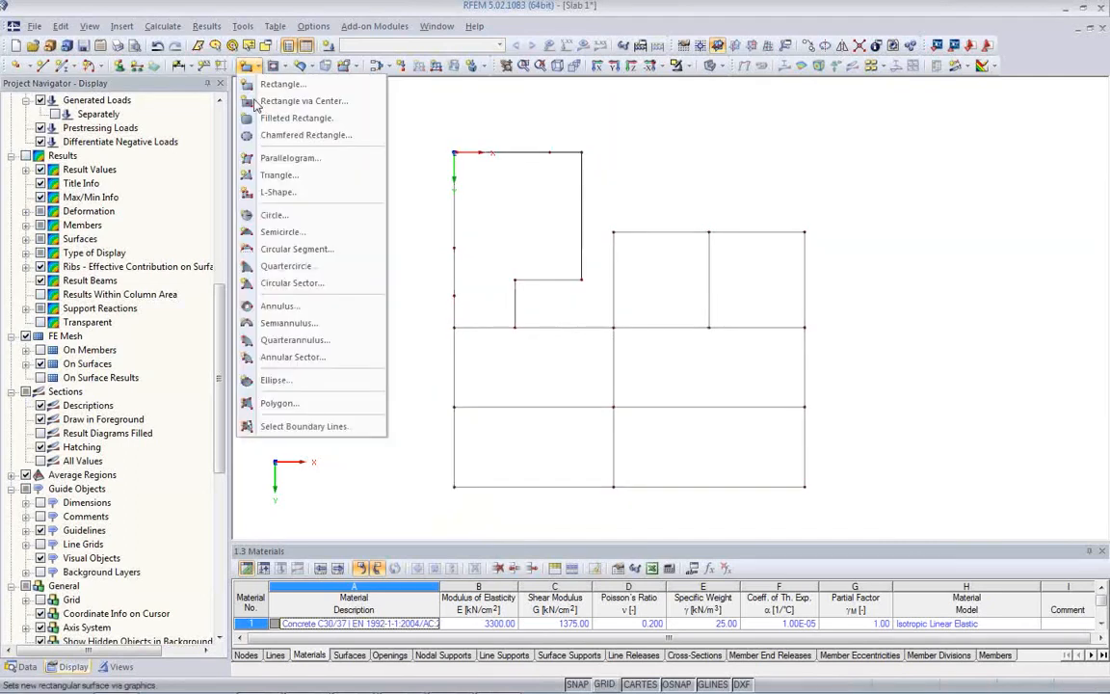
pyautogui.click(288, 429)
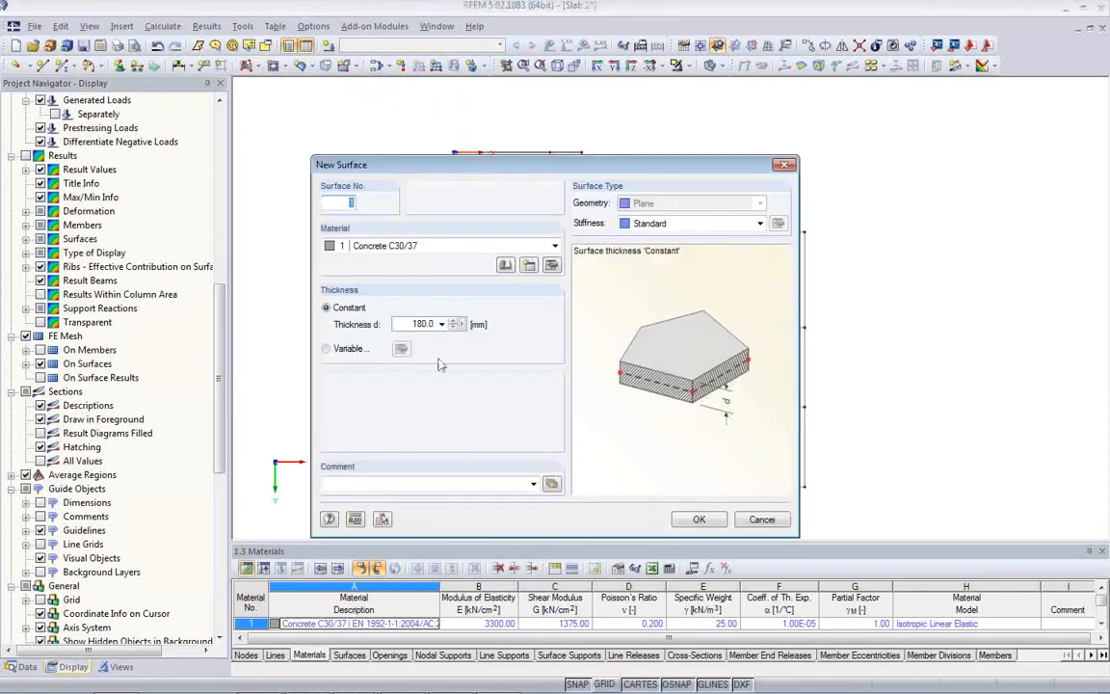
pyautogui.click(458, 246)
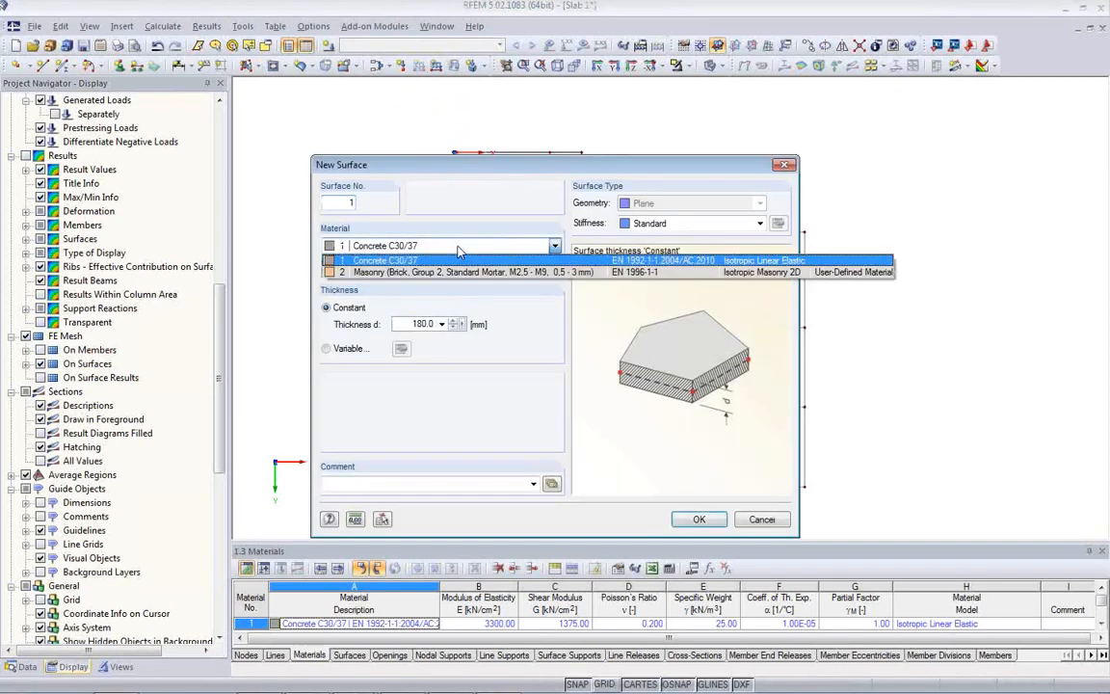
pyautogui.click(460, 249)
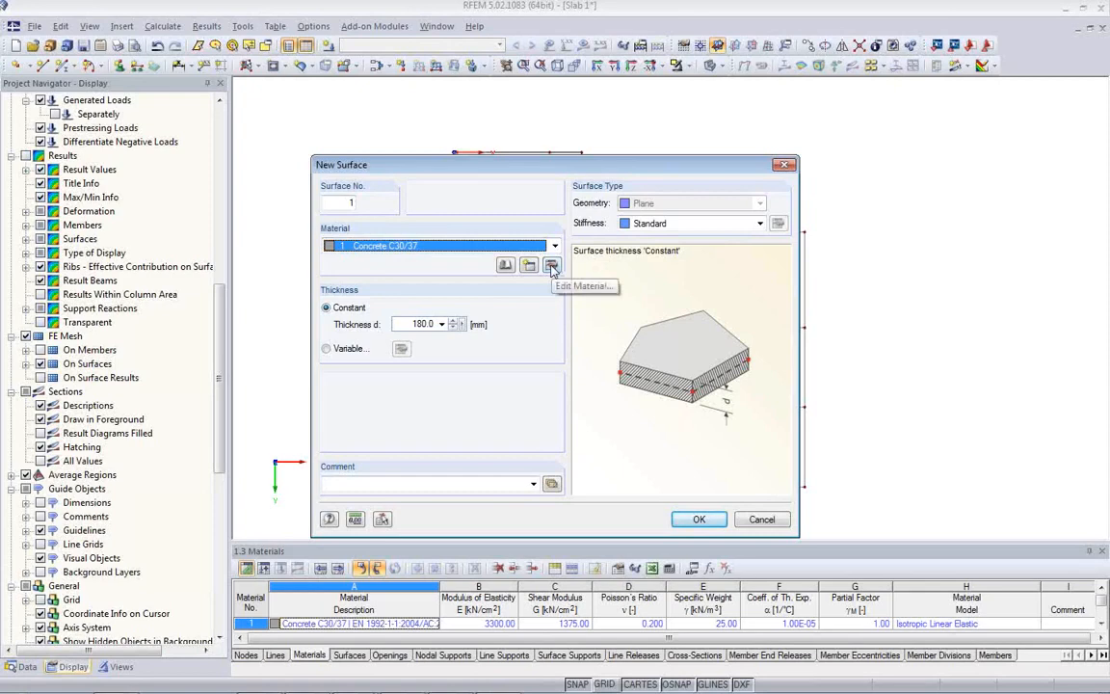
pyautogui.click(411, 323)
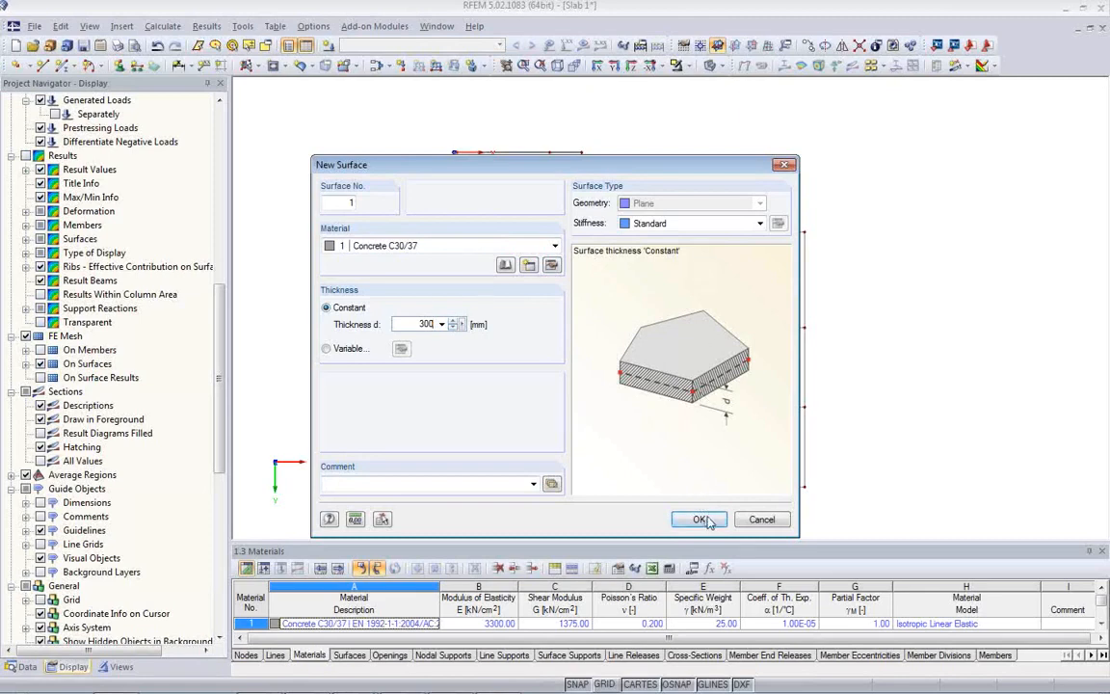
pyautogui.click(704, 518)
# Create surfaces from the boundary lines of the plan's L-shaped upper-left room and the rectangular room directly below it
pyautogui.click(458, 280)
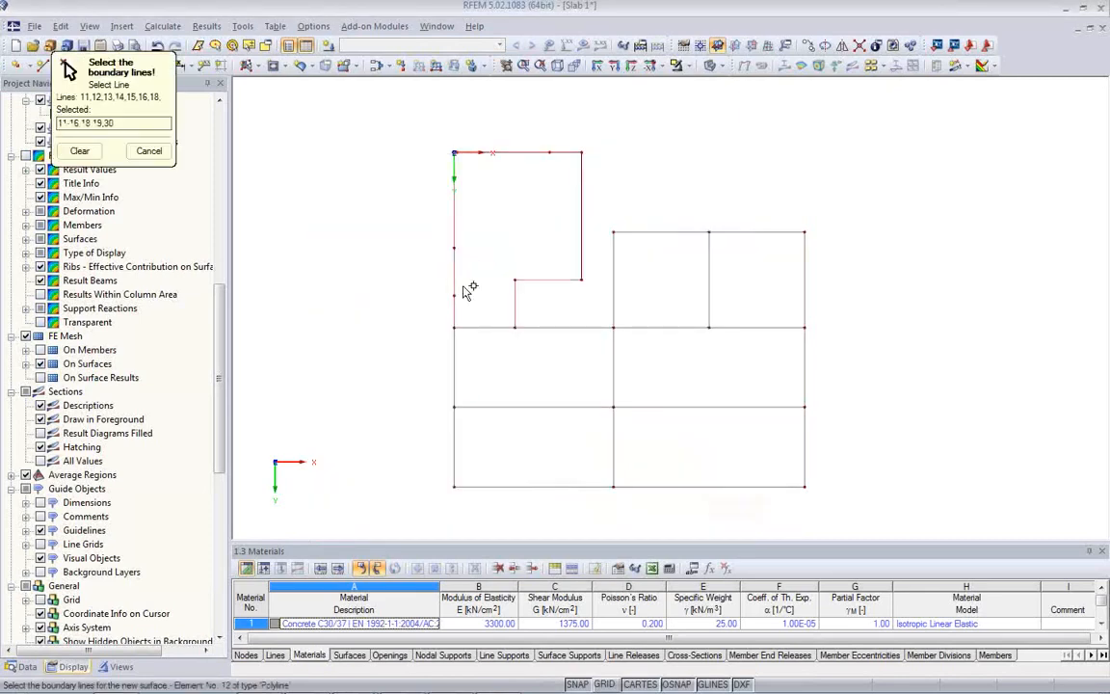
pyautogui.click(483, 328)
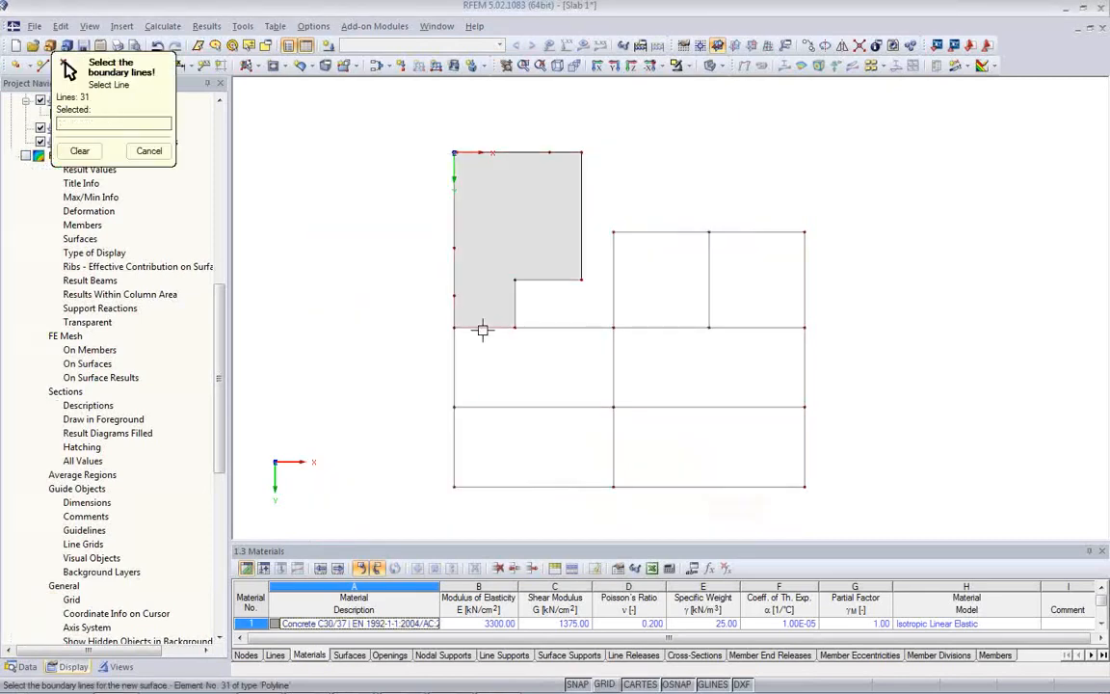
pyautogui.click(553, 329)
pyautogui.click(613, 369)
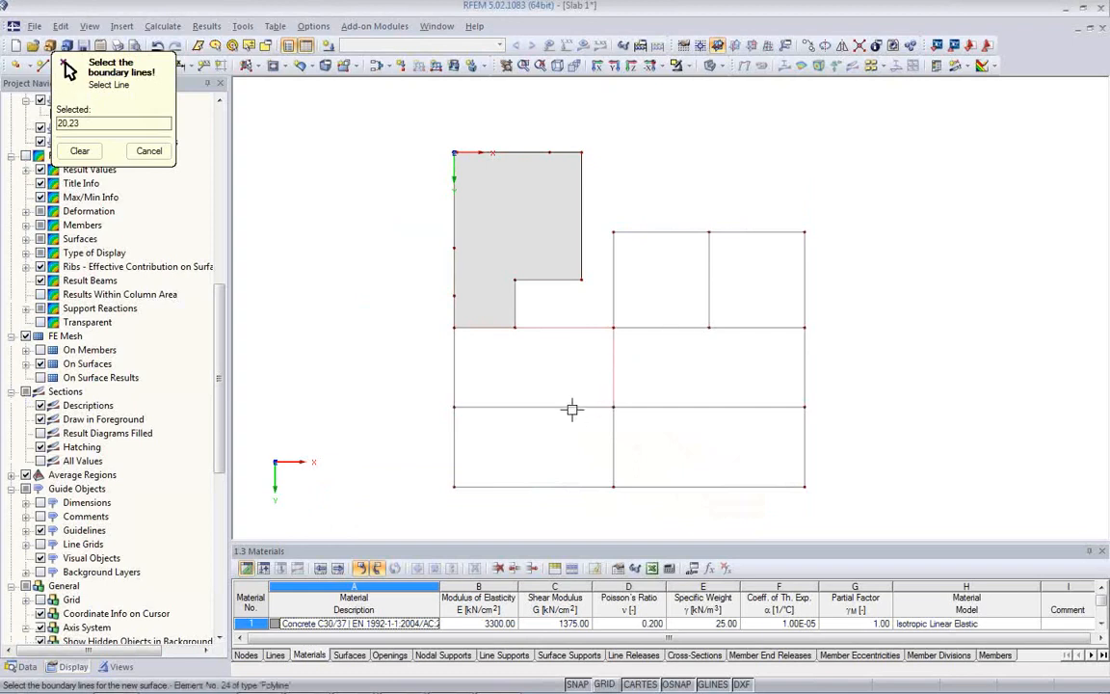
pyautogui.click(487, 405)
pyautogui.click(455, 374)
pyautogui.click(489, 329)
# Create two surfaces in the upper half of the large room, one on each side of its vertical dividing line
pyautogui.click(613, 287)
pyautogui.click(626, 327)
pyautogui.click(744, 232)
pyautogui.click(804, 274)
pyautogui.click(774, 327)
pyautogui.click(709, 308)
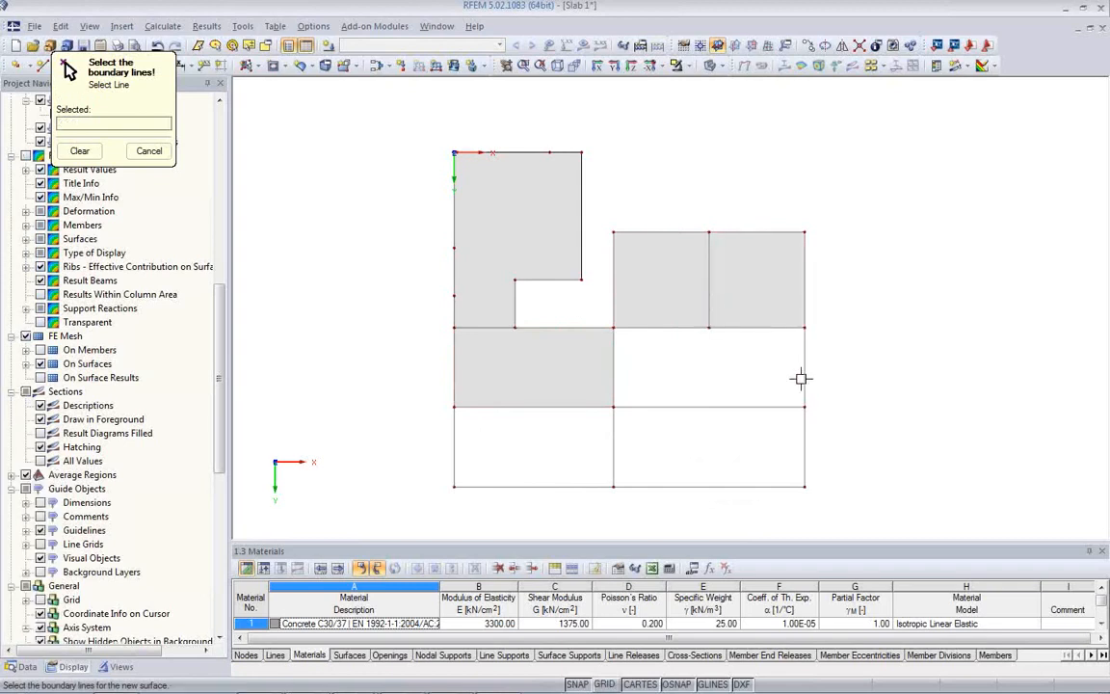
# Create surfaces from the boundary lines of the plan's middle-right and lower-right rectangular fields
pyautogui.click(763, 404)
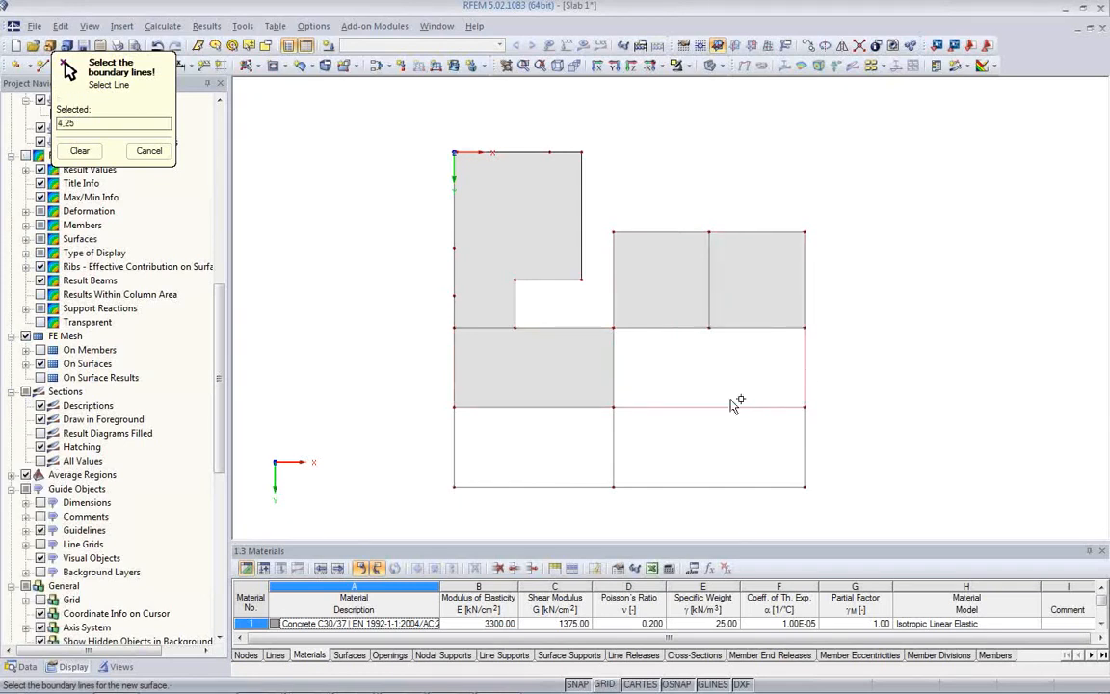
pyautogui.click(613, 339)
pyautogui.click(655, 329)
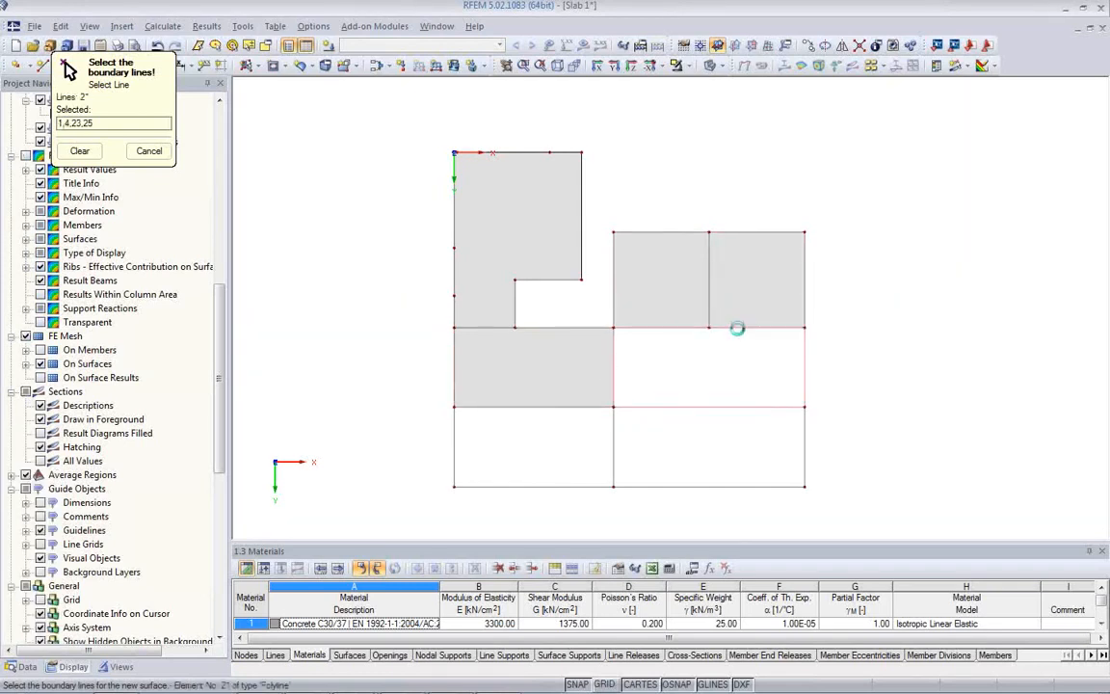
pyautogui.click(803, 462)
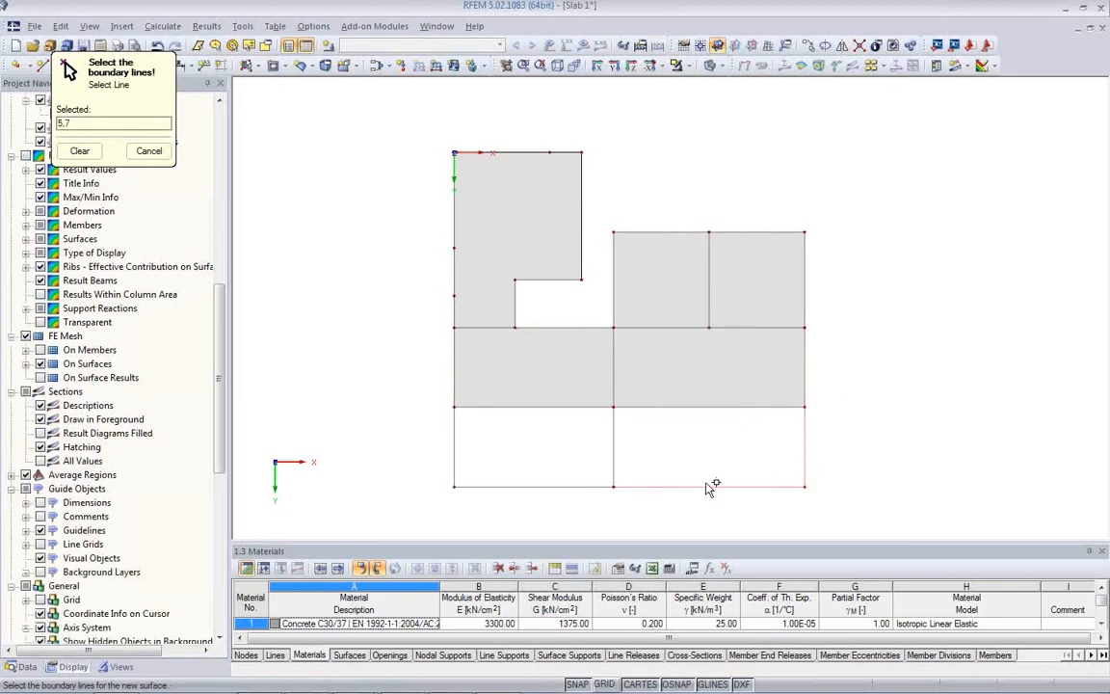
pyautogui.click(615, 464)
pyautogui.click(653, 406)
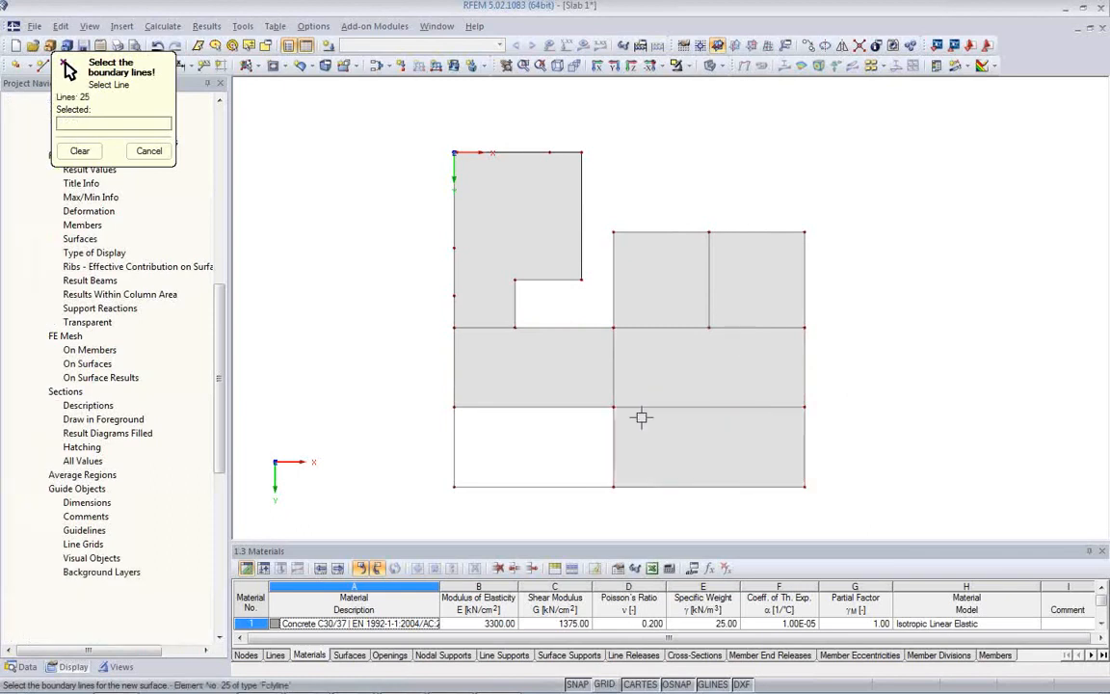
# Create a surface from the boundary lines of the plan's lower-left field and finish creating surfaces
pyautogui.click(552, 486)
pyautogui.click(455, 457)
pyautogui.click(480, 408)
pyautogui.click(613, 445)
pyautogui.click(65, 63)
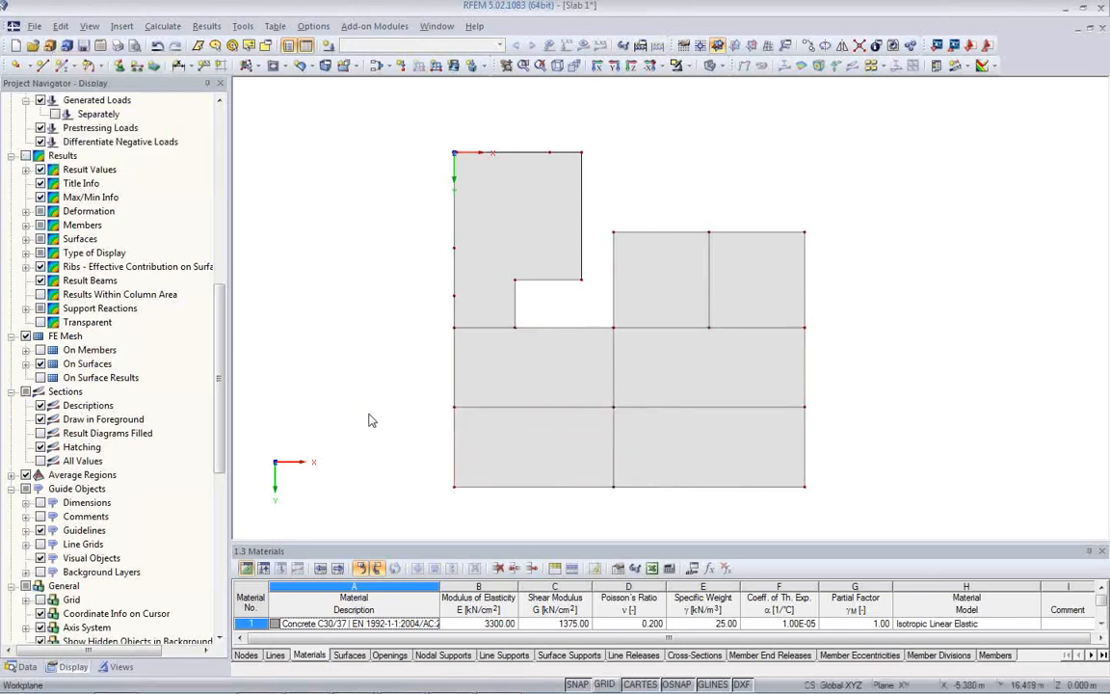
# Define a new line support type with elastic support via a wall in Z
pyautogui.keyDown('ctrl'); pyautogui.moveTo(376, 449); pyautogui.dragTo(320, 228, button='middle'); pyautogui.keyUp('ctrl')
pyautogui.moveTo(420, 394); pyautogui.dragTo(372, 436, button='middle')
pyautogui.scroll(2, 365, 378)
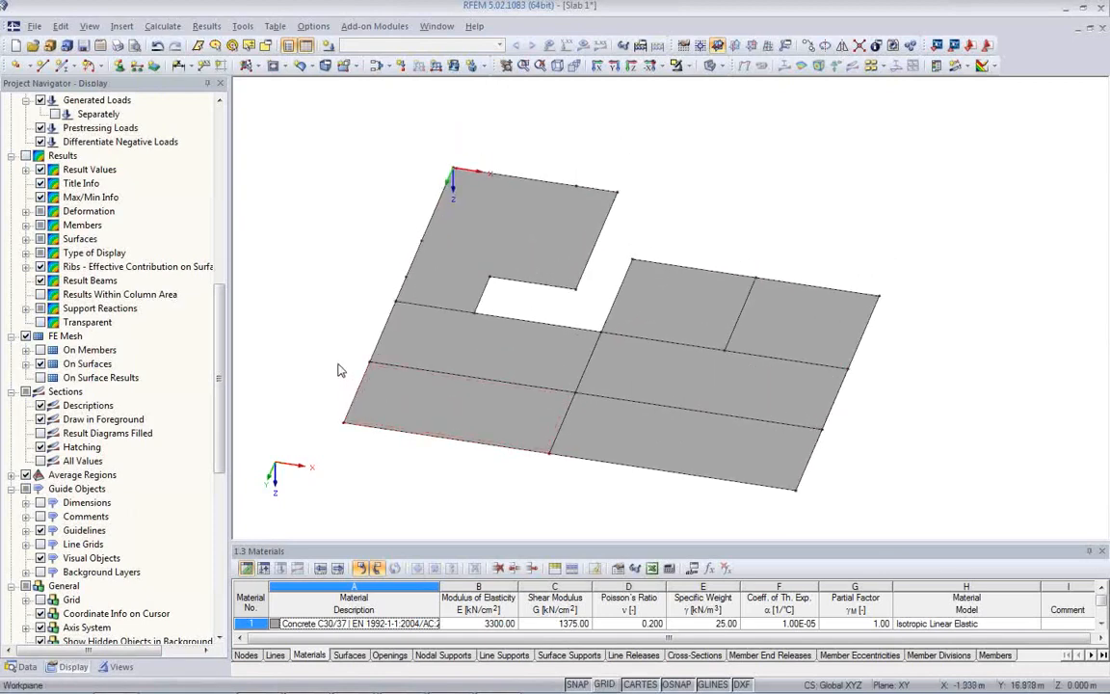
pyautogui.click(134, 68)
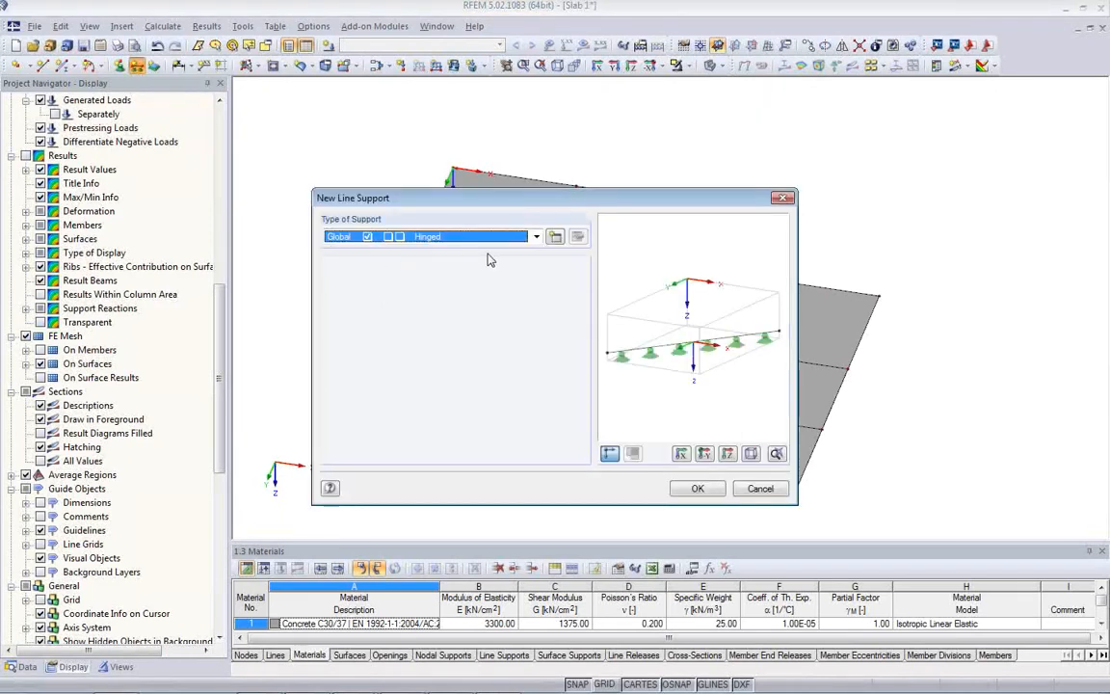
pyautogui.click(555, 236)
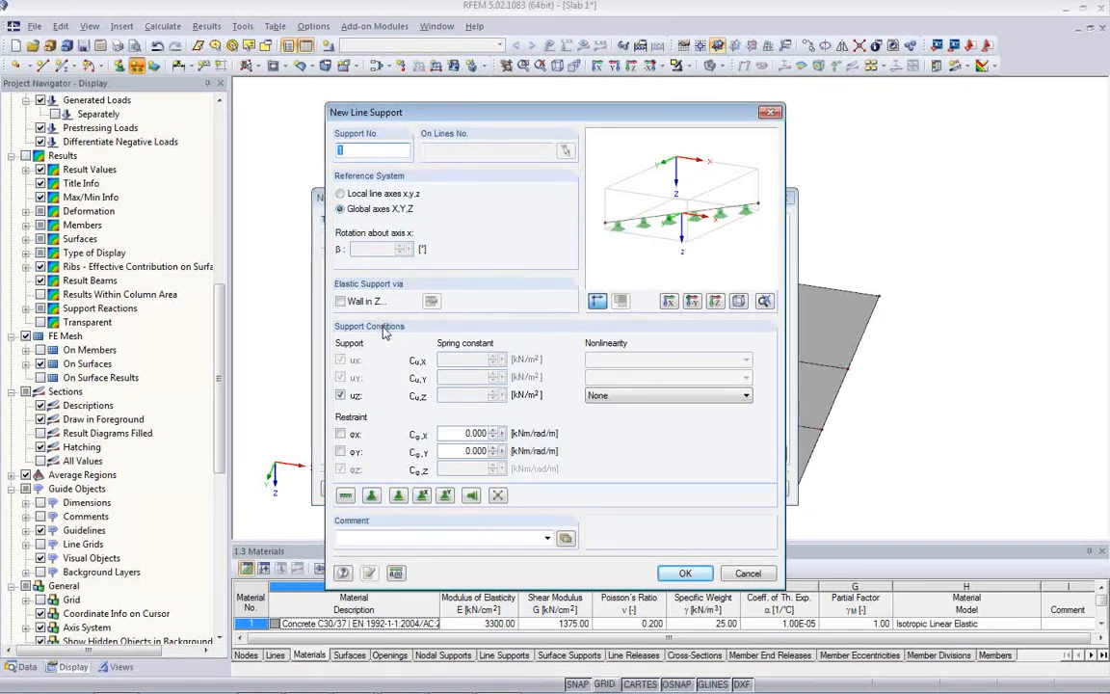
pyautogui.click(340, 300)
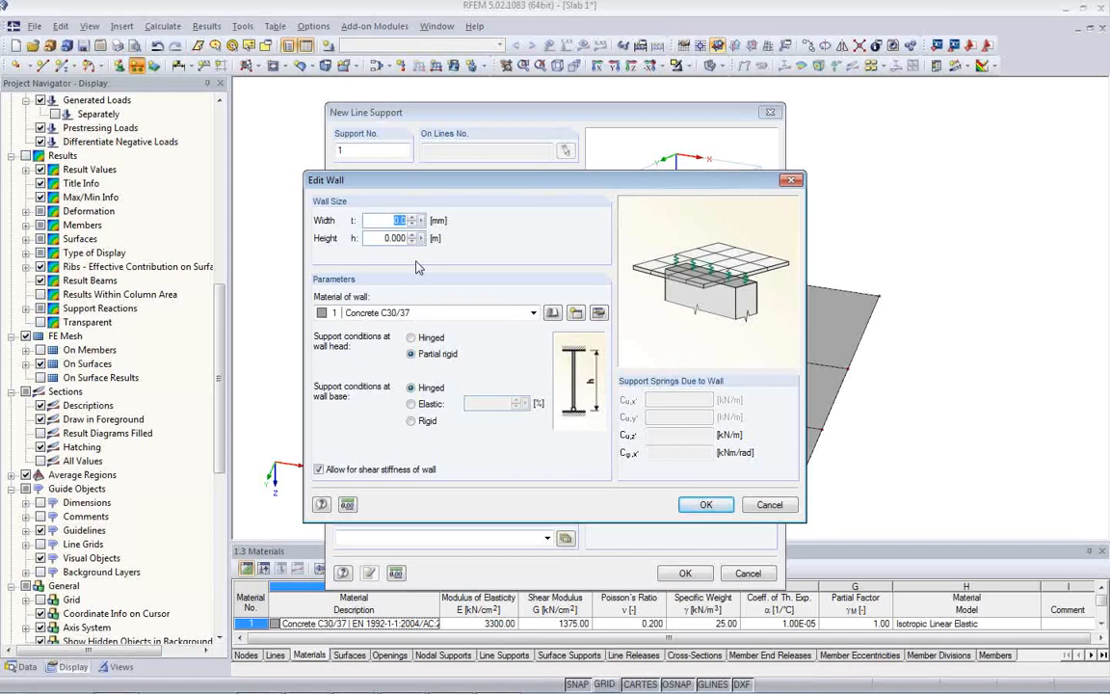
# Set the supporting wall's width to 360 mm, its height to 3 m and its material to Masonry (Brick, Group 2, Standard Mortar)
pyautogui.write('360')
pyautogui.moveTo(386, 238); pyautogui.dragTo(409, 240)
pyautogui.write('3')
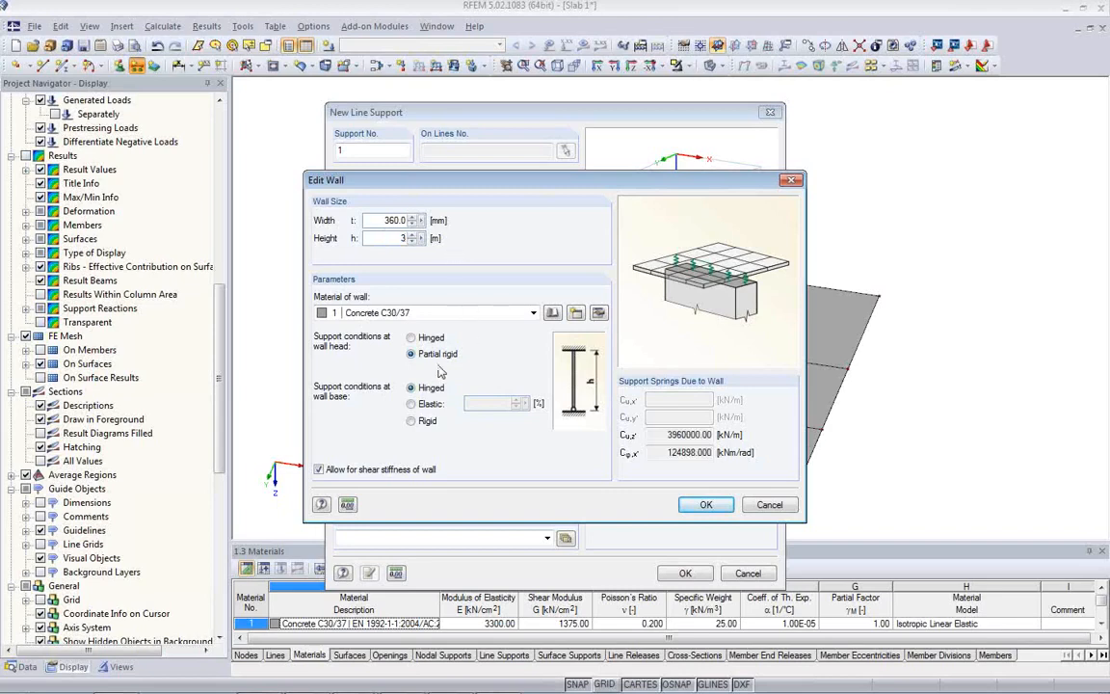
pyautogui.click(477, 312)
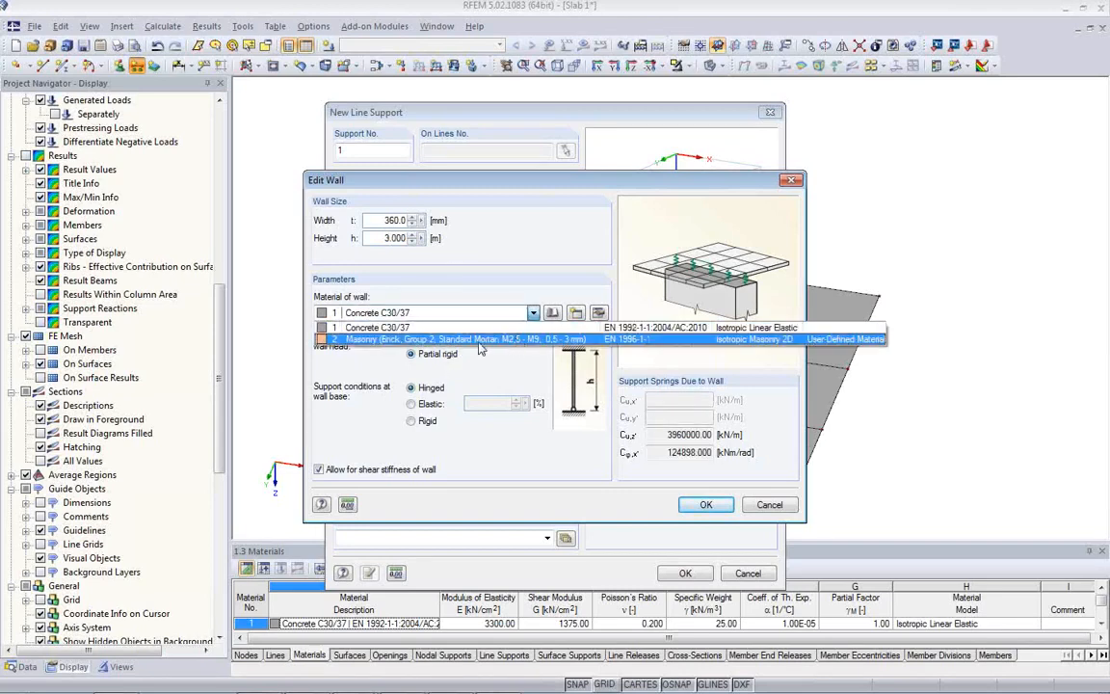
pyautogui.click(485, 341)
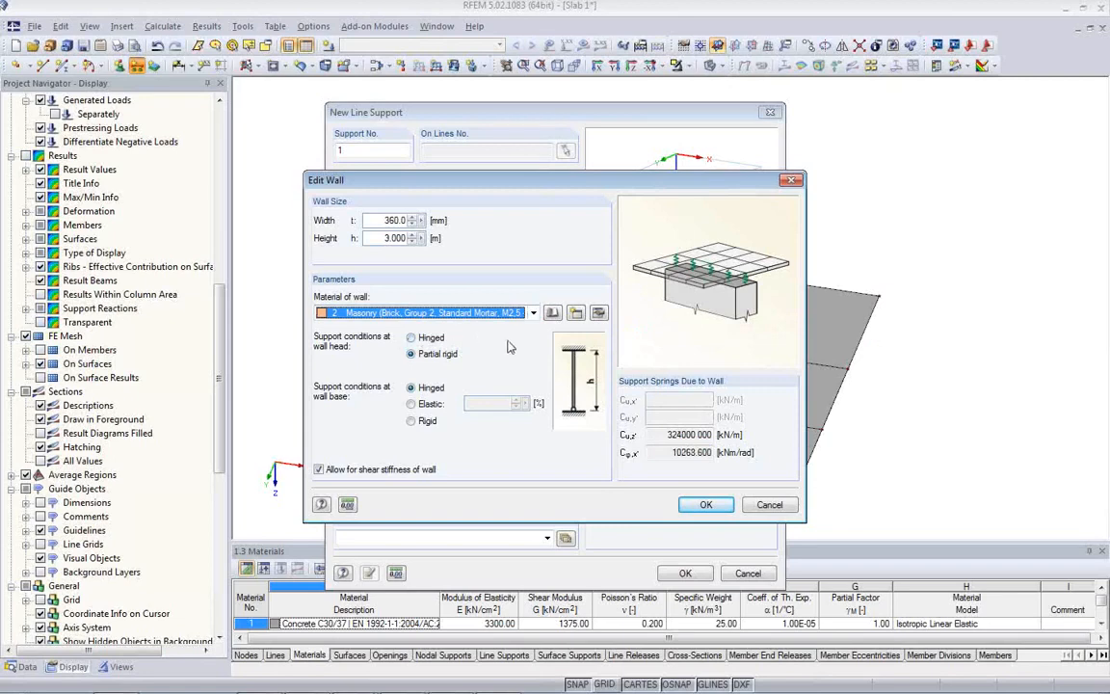
# Review the wall masonry's parameters in the material library and set its material model to Isotropic Linear Elastic
pyautogui.click(598, 314)
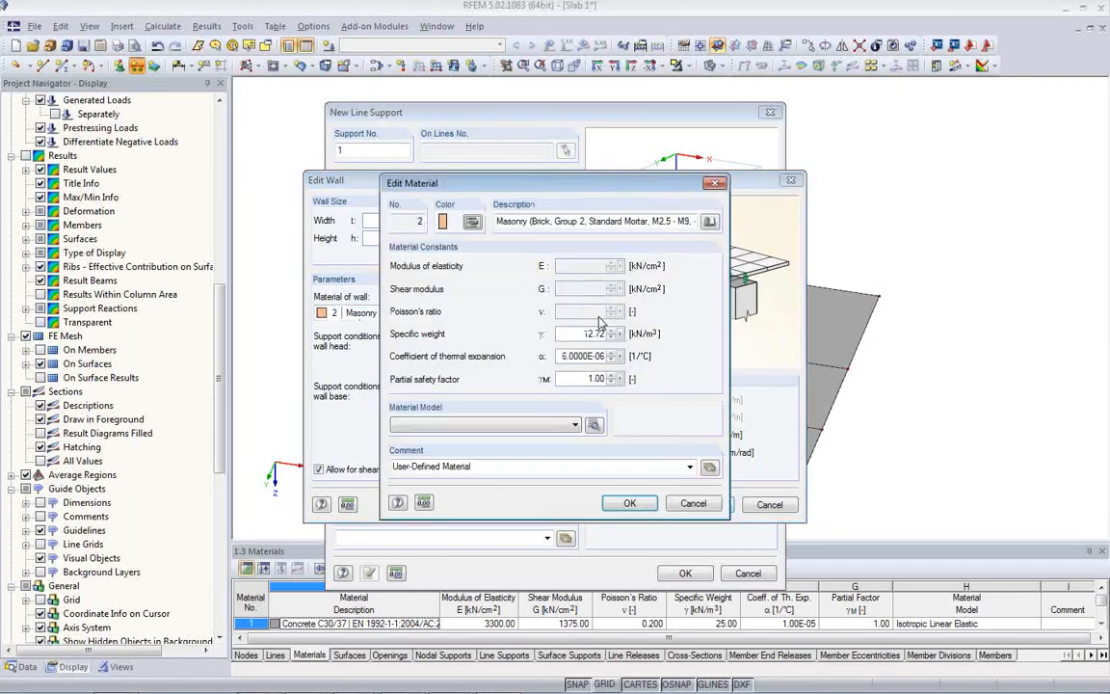
pyautogui.click(709, 222)
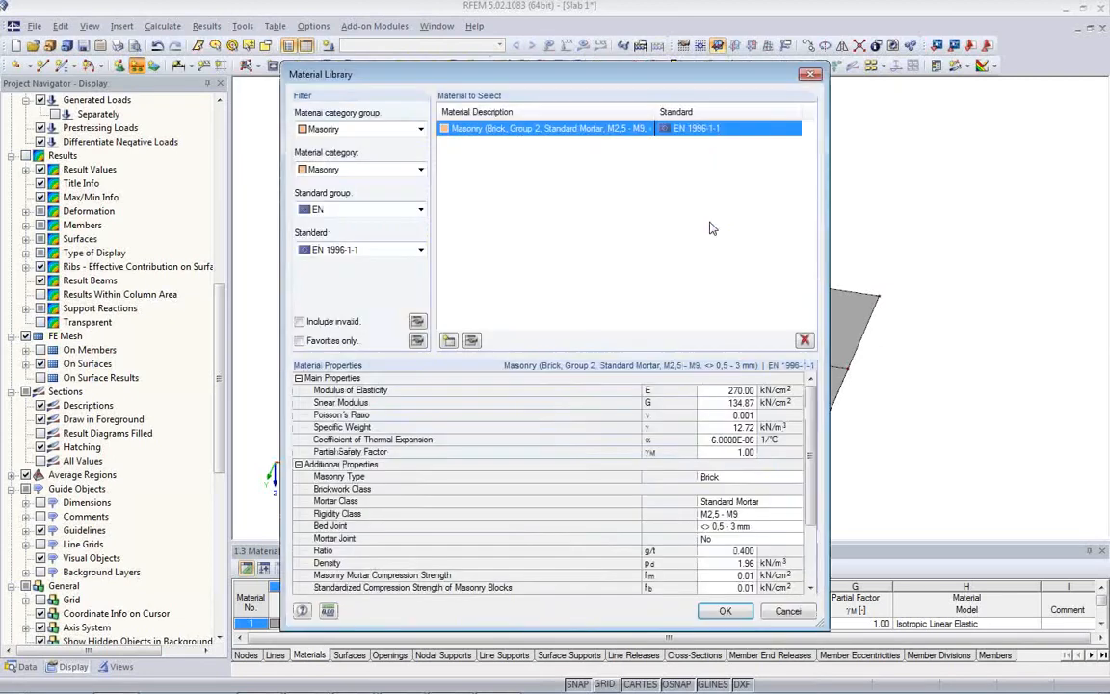
pyautogui.click(458, 340)
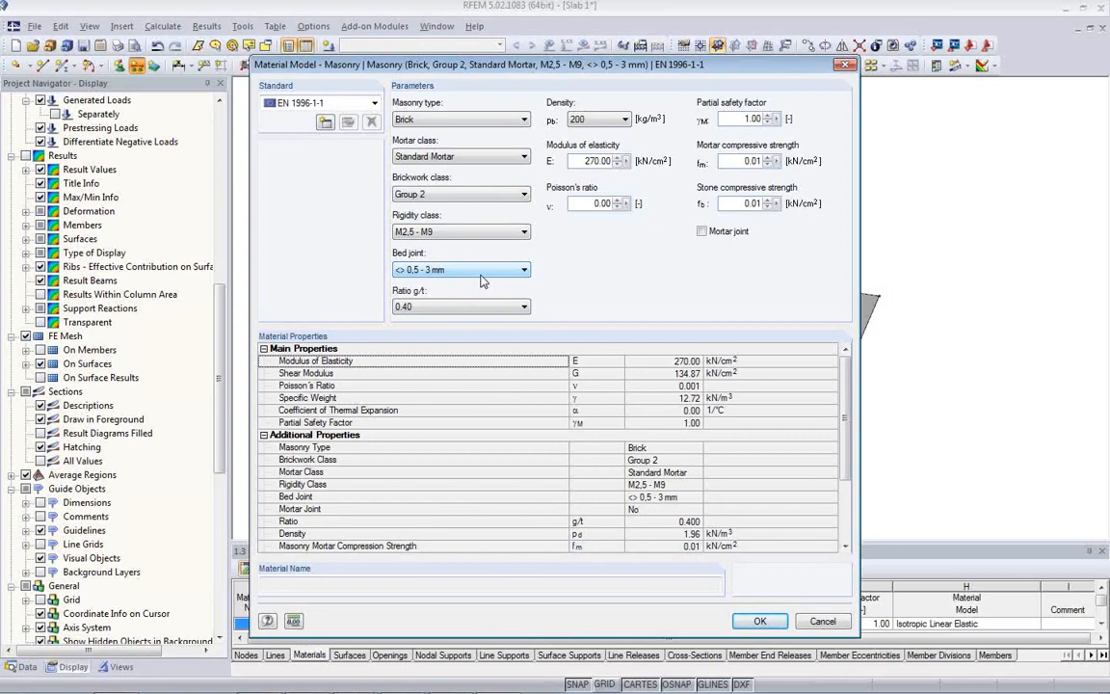
pyautogui.click(761, 621)
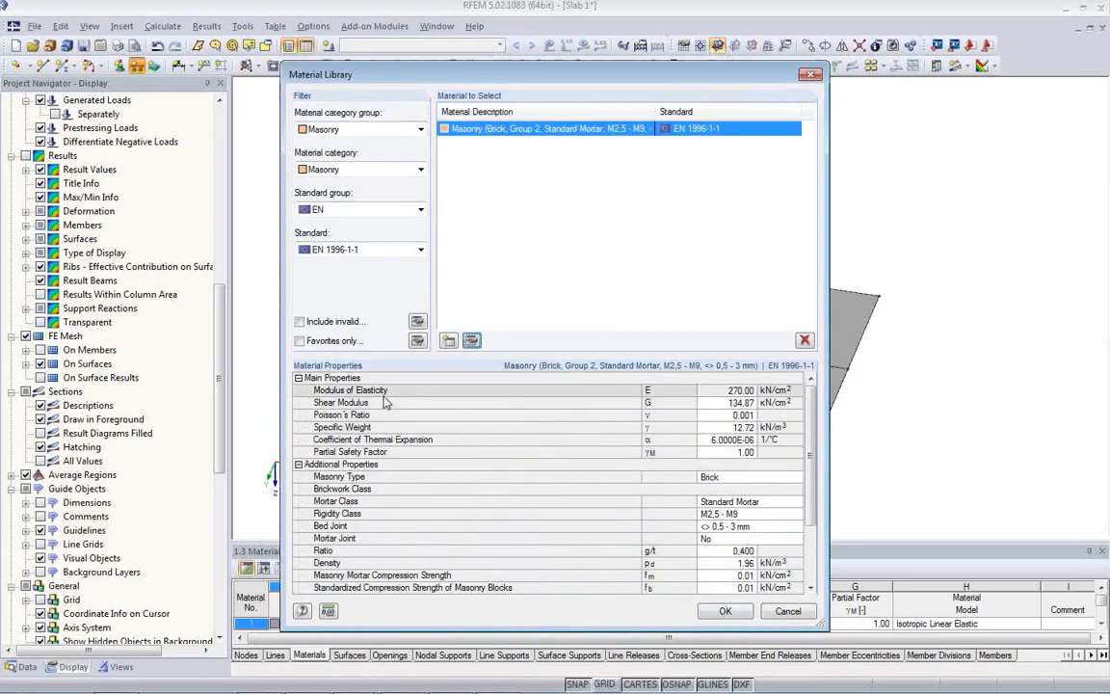
pyautogui.click(722, 613)
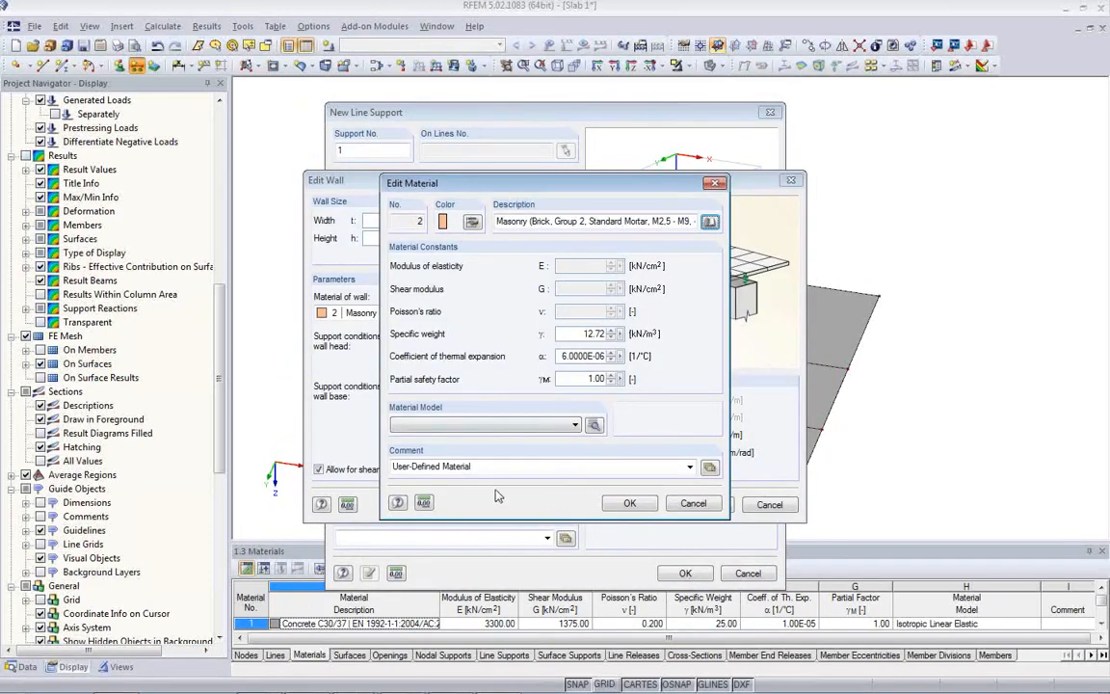
pyautogui.click(564, 424)
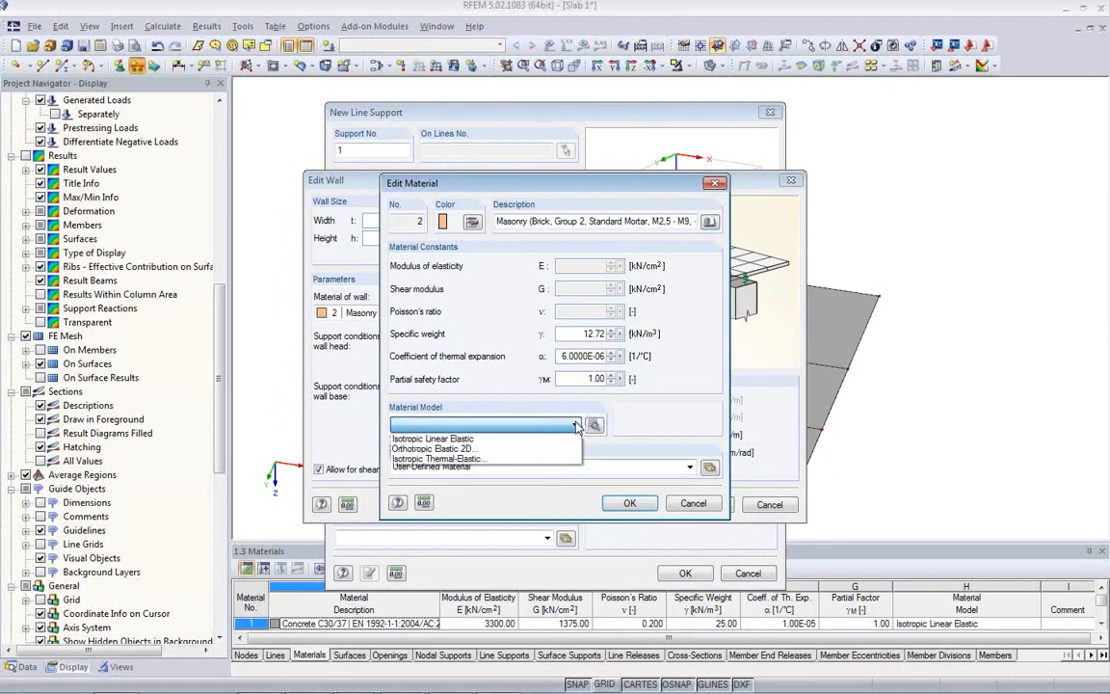
pyautogui.click(541, 439)
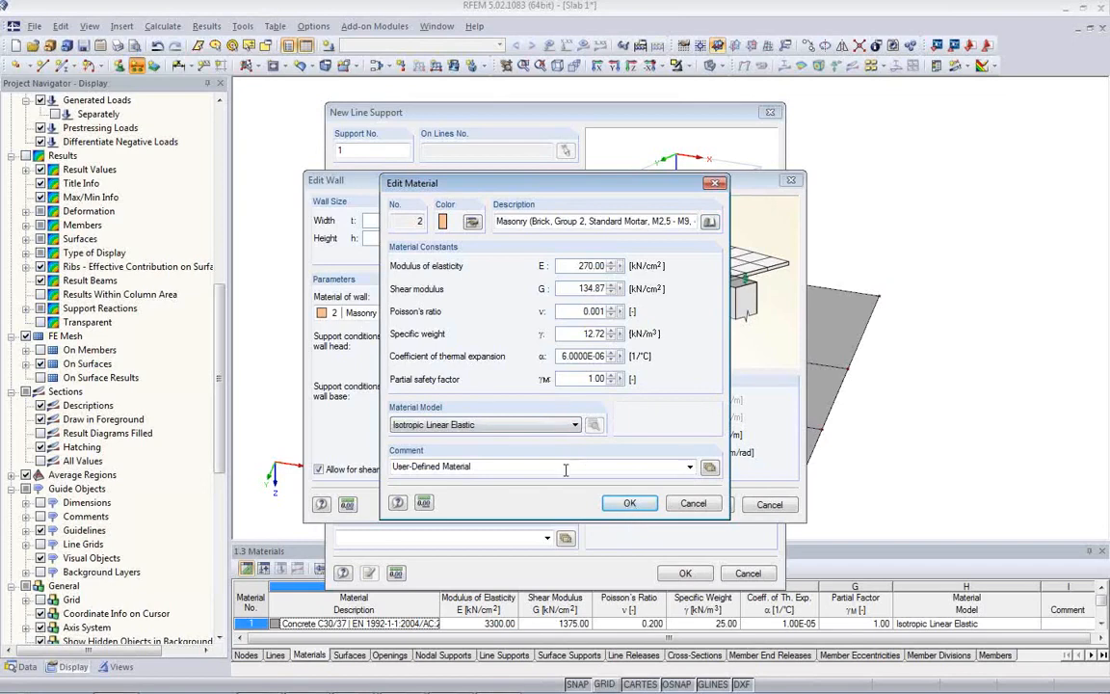
pyautogui.click(631, 504)
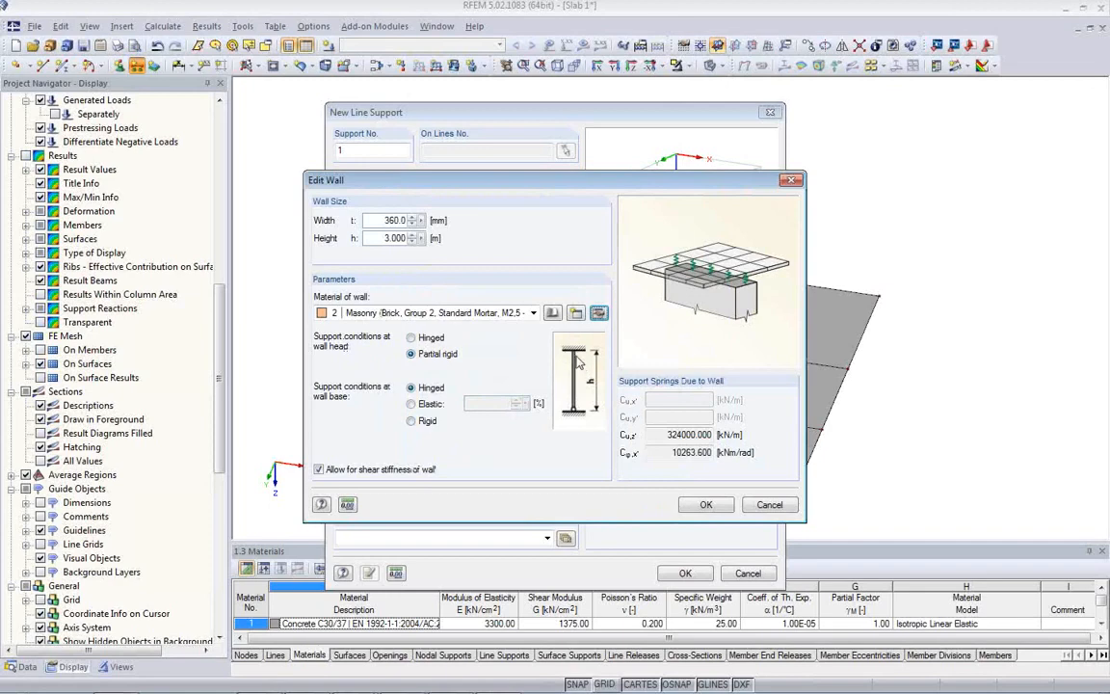
# Make the wall head support hinged and accept the wall and line support definitions
pyautogui.click(411, 338)
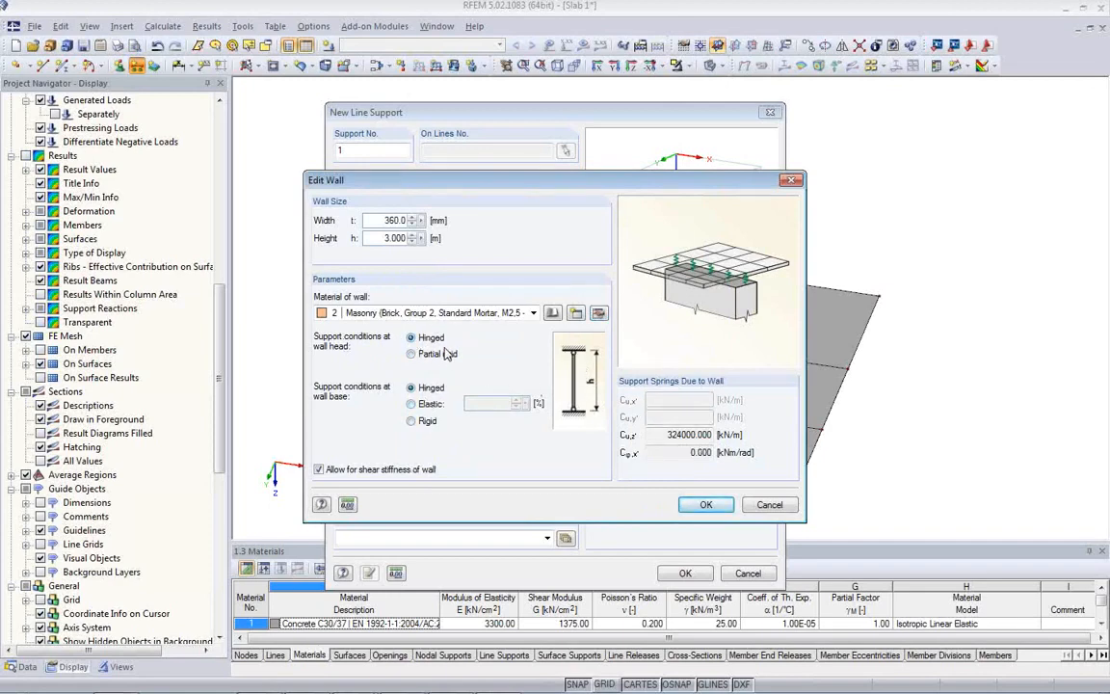
pyautogui.click(705, 504)
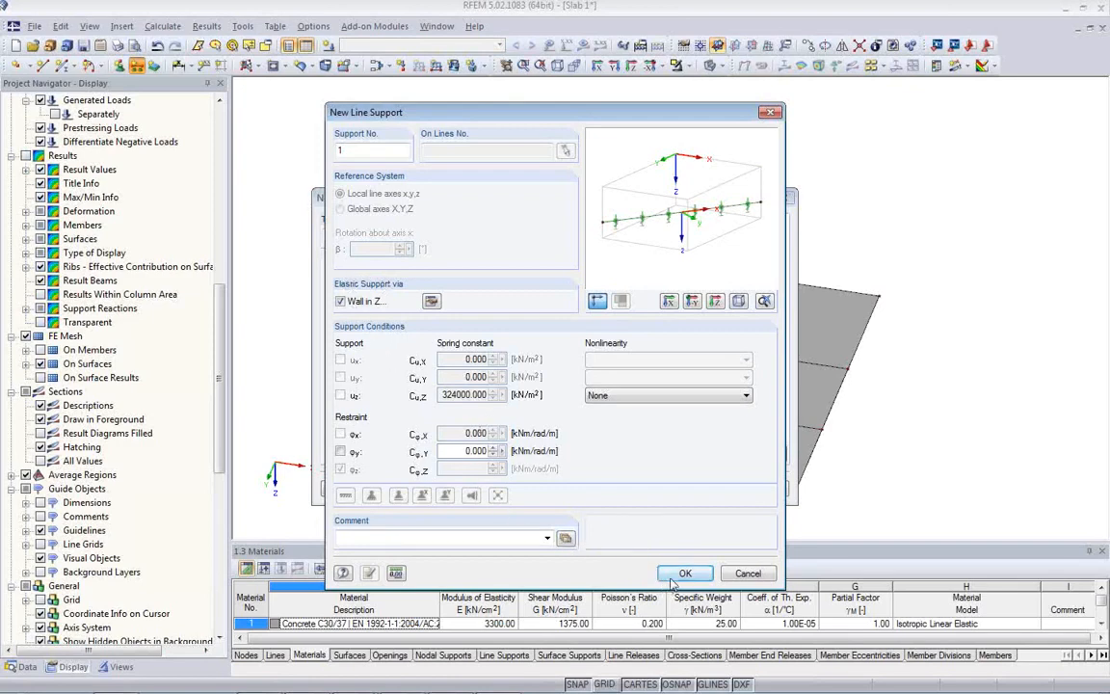
pyautogui.press('Return')
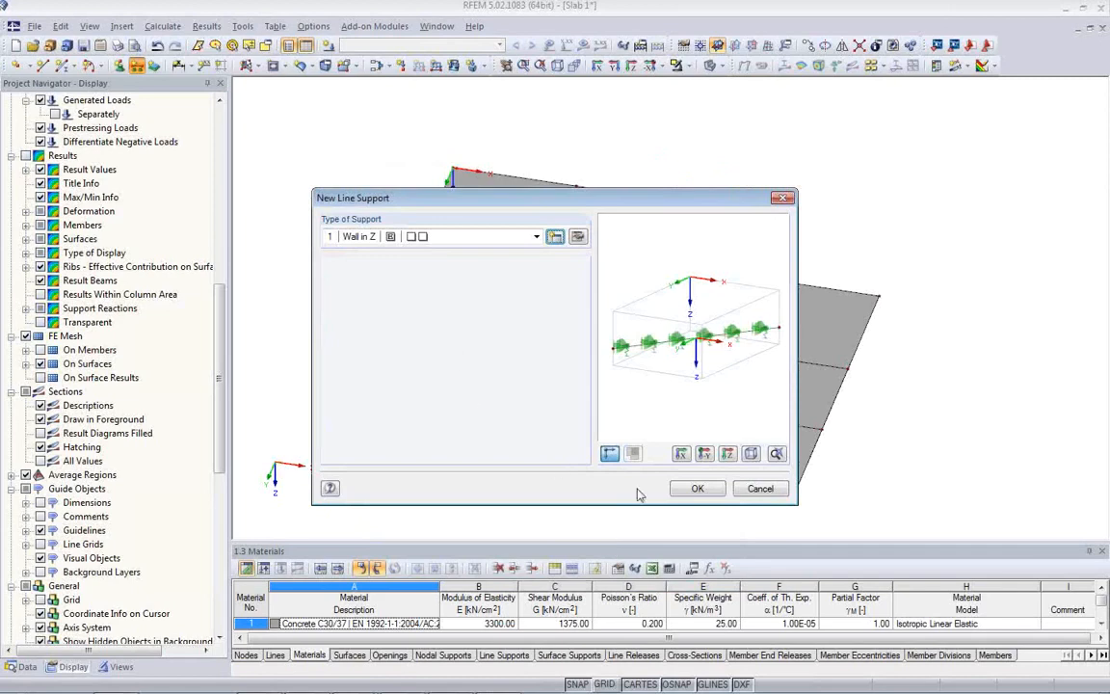
# Place the masonry wall line support on the left, upper and right outer edges of the upper slab section
pyautogui.click(696, 489)
pyautogui.click(382, 333)
pyautogui.click(411, 265)
pyautogui.scroll(5, 449, 200)
pyautogui.moveTo(471, 183); pyautogui.dragTo(429, 339, button='middle')
pyautogui.click(428, 260)
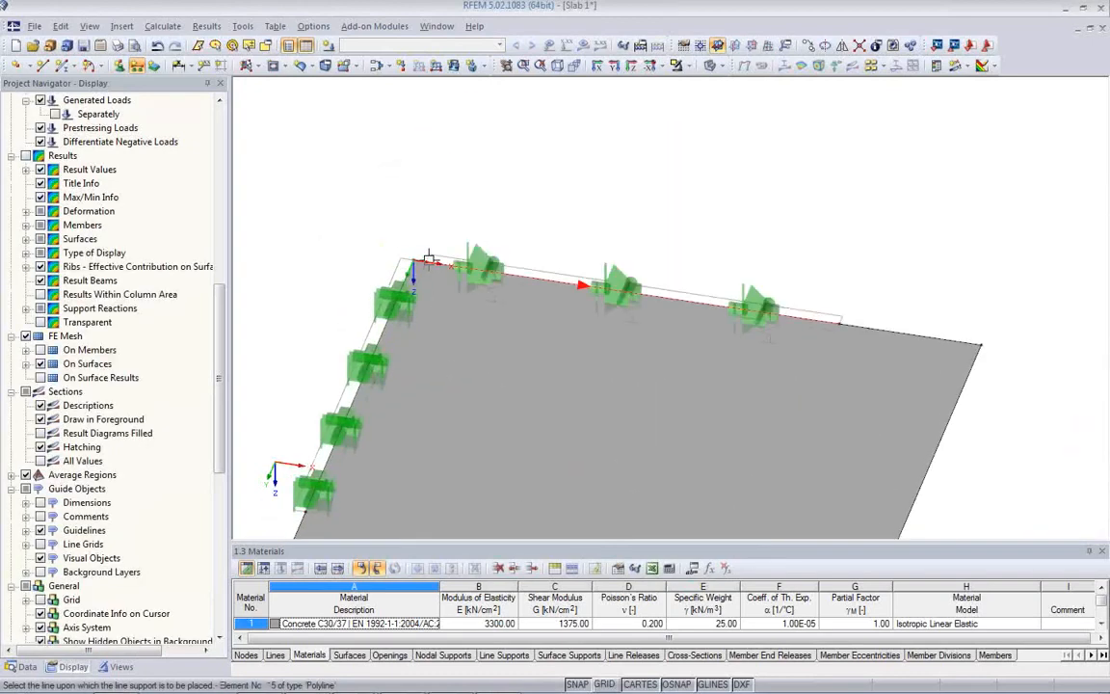
pyautogui.click(838, 322)
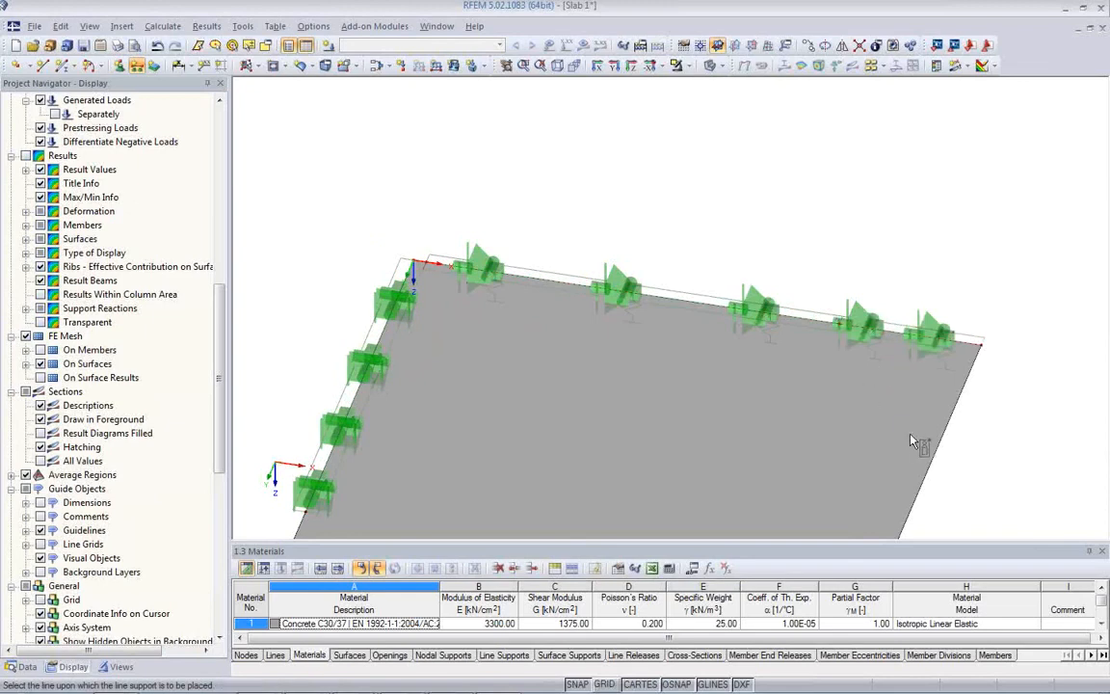
pyautogui.click(925, 461)
# Place the wall line support on both long edges of the opening and on the interior line continuing to the slab's left edge
pyautogui.moveTo(818, 453); pyautogui.dragTo(657, 189, button='middle')
pyautogui.click(577, 420)
pyautogui.moveTo(528, 488); pyautogui.dragTo(602, 327, button='middle')
pyautogui.scroll(-1, 602, 327)
pyautogui.click(594, 331)
pyautogui.click(408, 306)
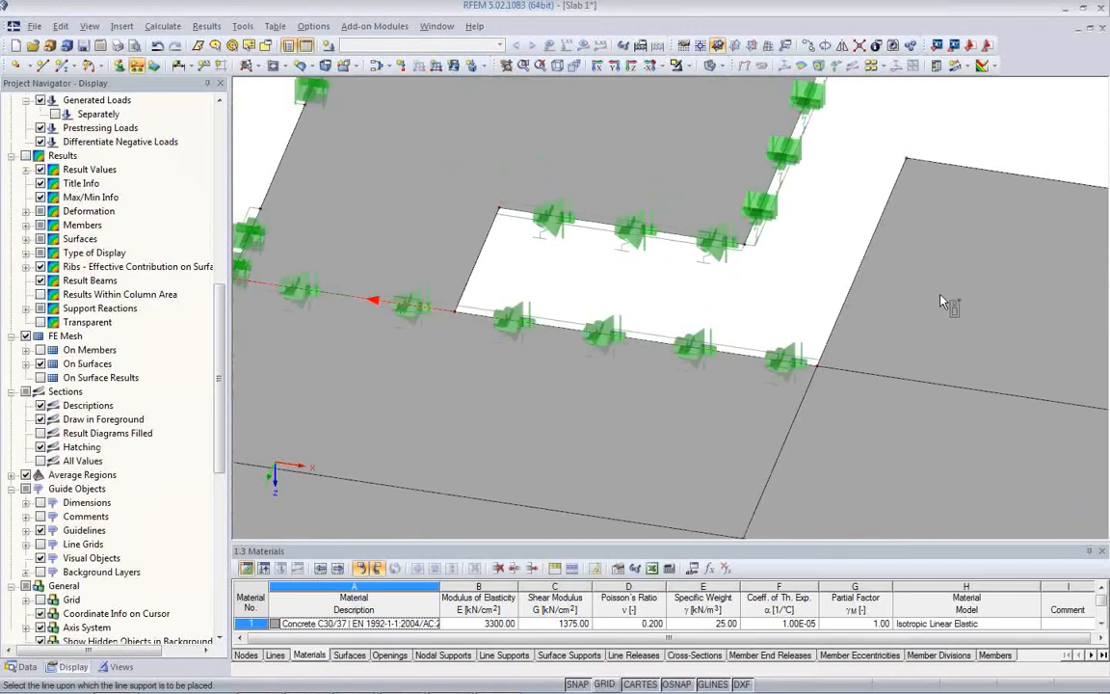
# Place the wall line support on the right slab section's left and upper edges and on the two upper segments of its right edge
pyautogui.click(852, 299)
pyautogui.click(966, 170)
pyautogui.scroll(-3, 946, 276)
pyautogui.moveTo(916, 360); pyautogui.dragTo(568, 325, button='middle')
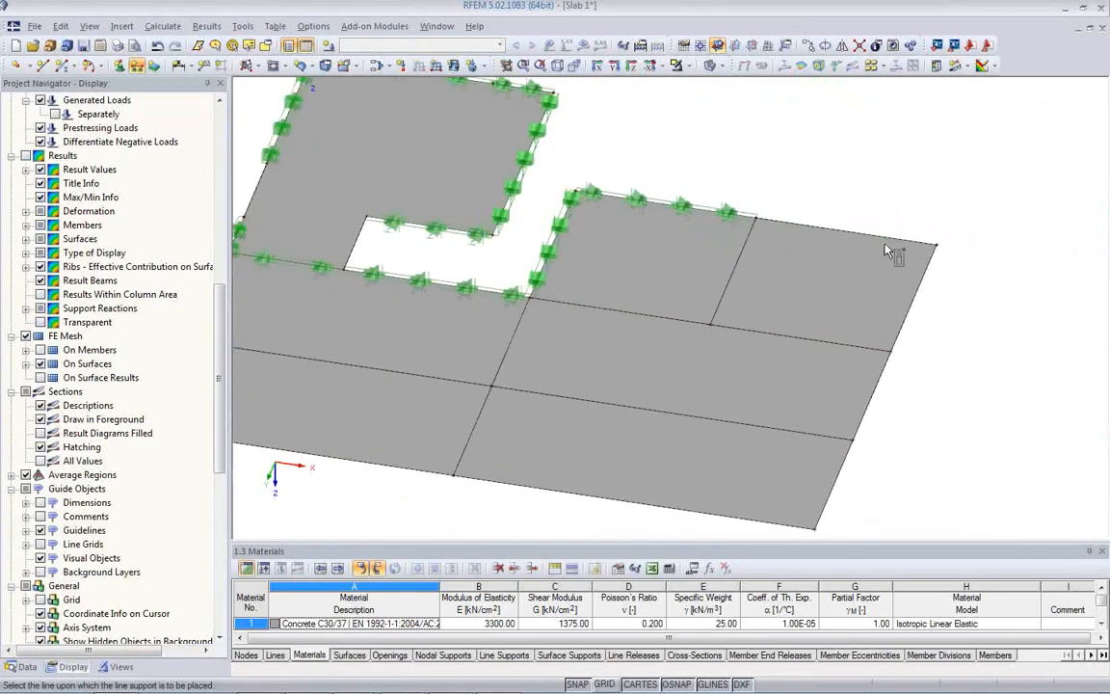
pyautogui.click(828, 229)
pyautogui.click(913, 294)
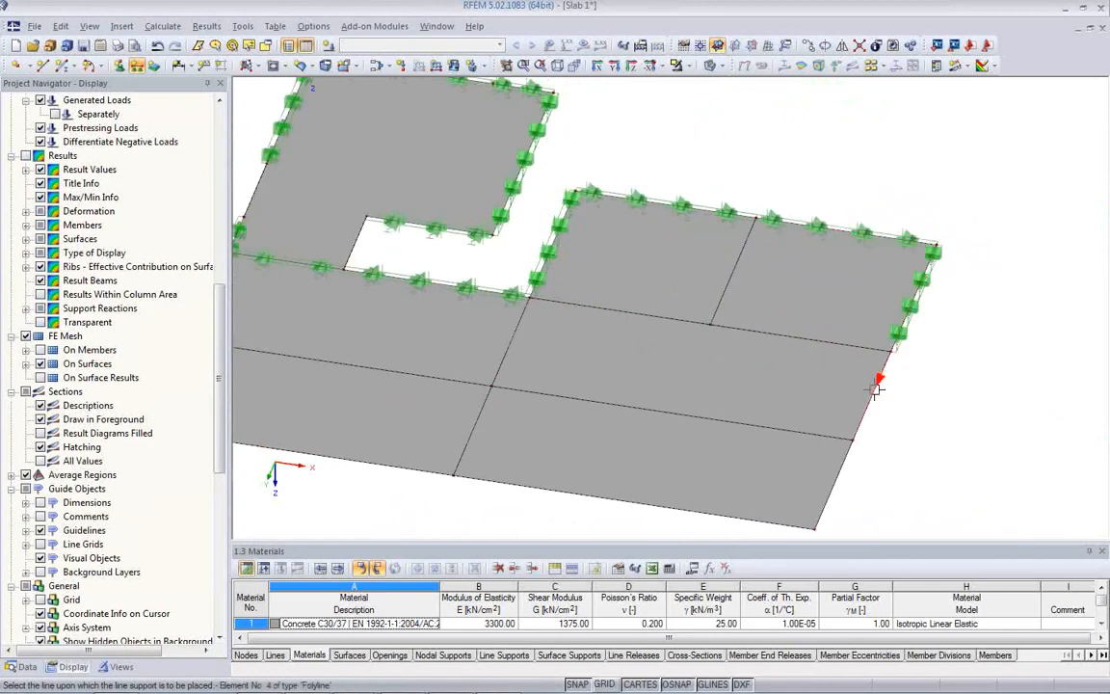
pyautogui.click(875, 389)
# Place the wall line support along the slab's lower edge, lower left edge and the interior cross wall, and finish placing supports
pyautogui.click(674, 472)
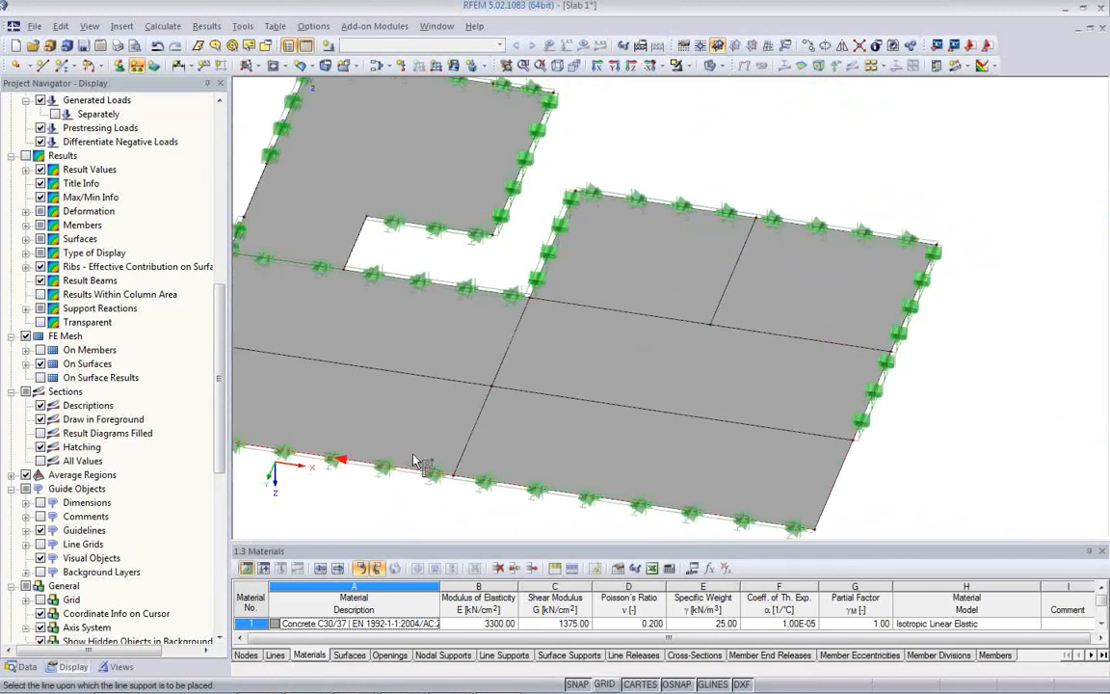
pyautogui.moveTo(412, 465); pyautogui.dragTo(586, 434, button='middle')
pyautogui.click(641, 400)
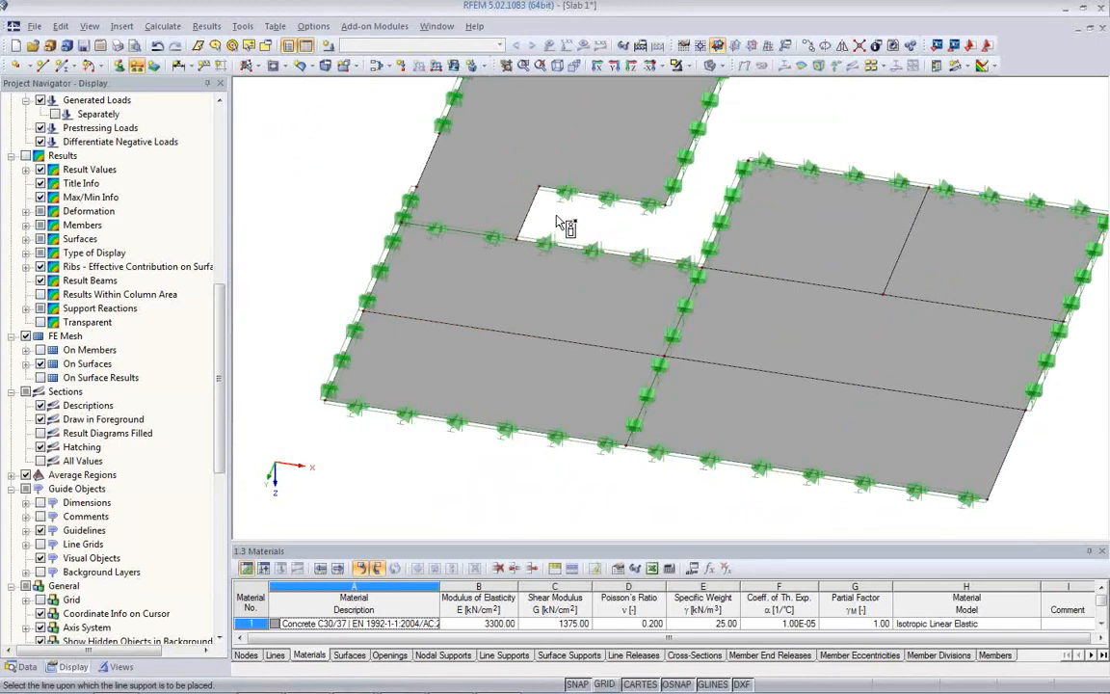
pyautogui.press('Escape')
# Delete the line support from the longer segment of the upper slab section's upper edge
pyautogui.scroll(-2, 563, 216)
pyautogui.moveTo(563, 217); pyautogui.dragTo(541, 357, button='middle')
pyautogui.scroll(1, 542, 321)
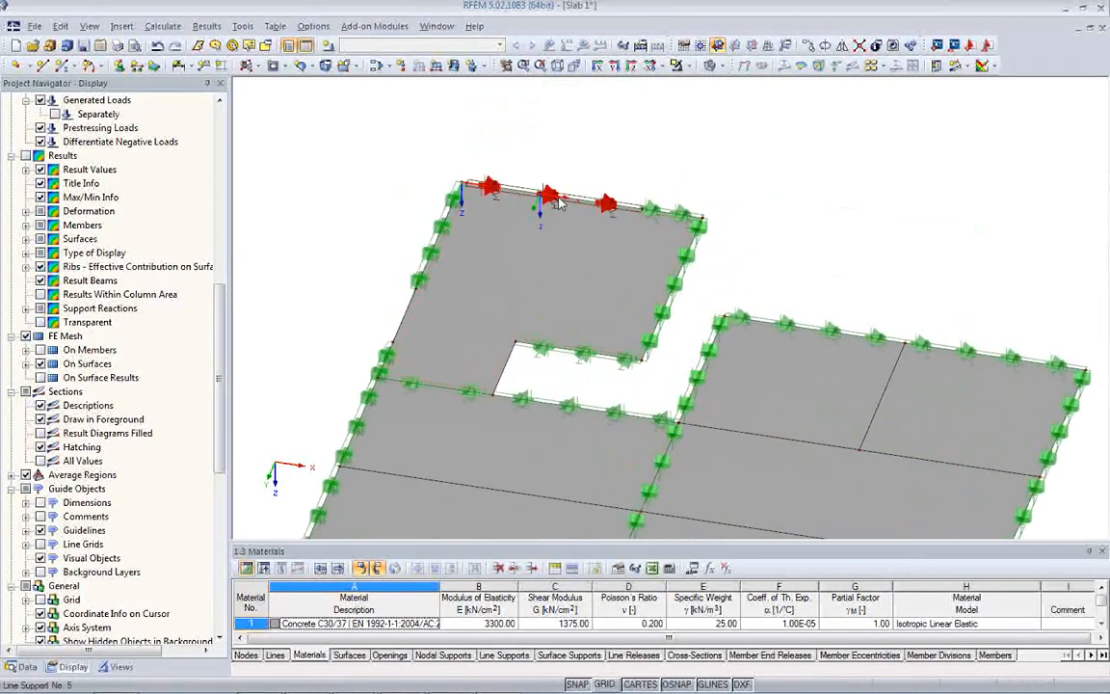
pyautogui.moveTo(574, 231); pyautogui.dragTo(528, 236, button='middle')
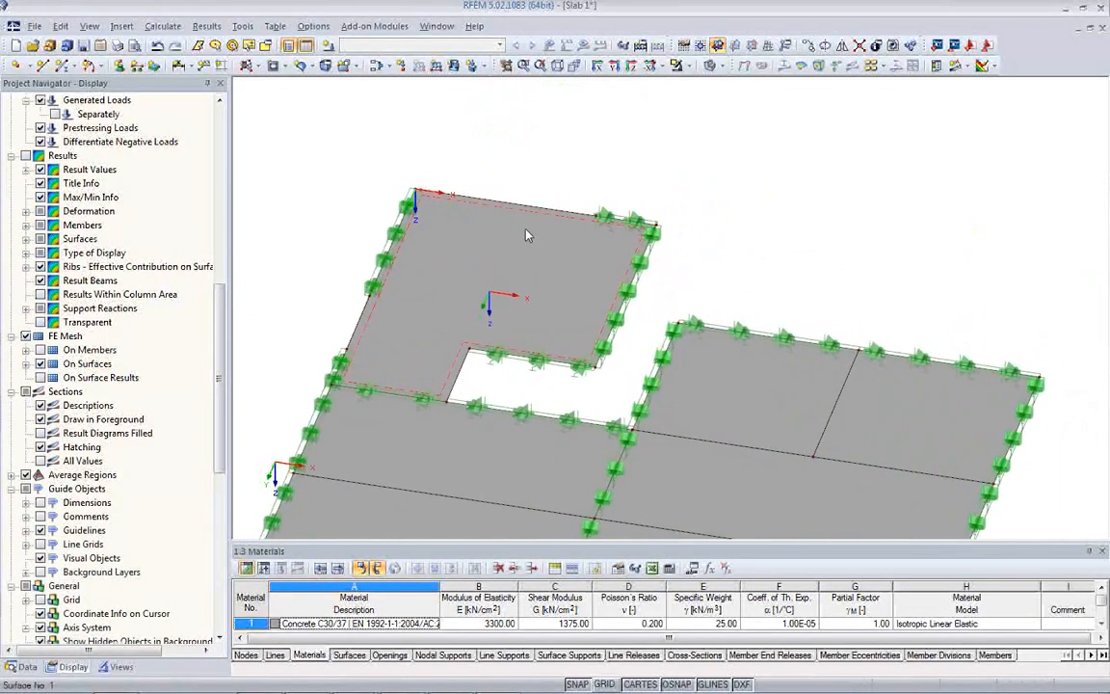
pyautogui.moveTo(619, 323); pyautogui.dragTo(594, 277, button='middle')
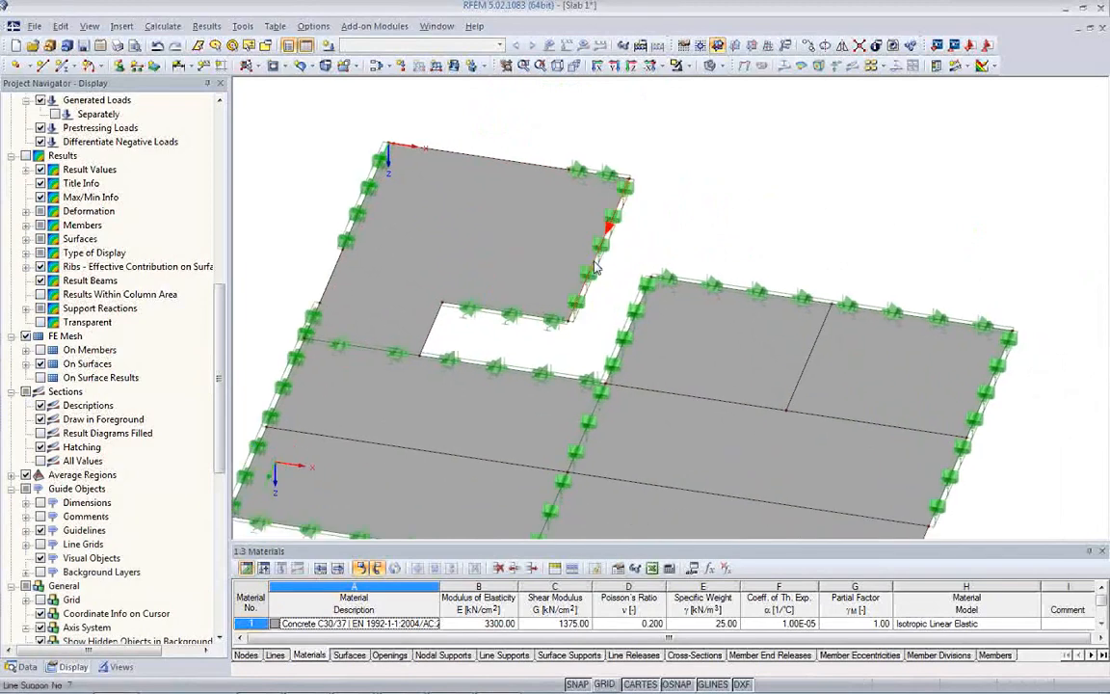
pyautogui.scroll(-1, 594, 273)
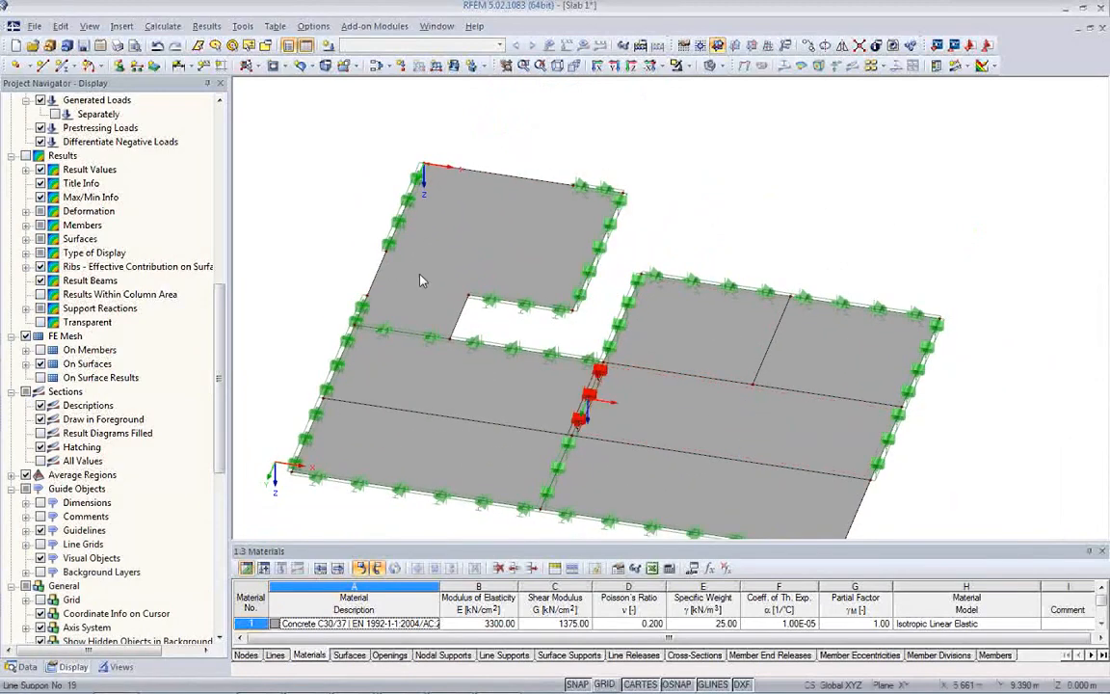
# Define a new nodal support type with elastic support via a column in Z
pyautogui.click(119, 66)
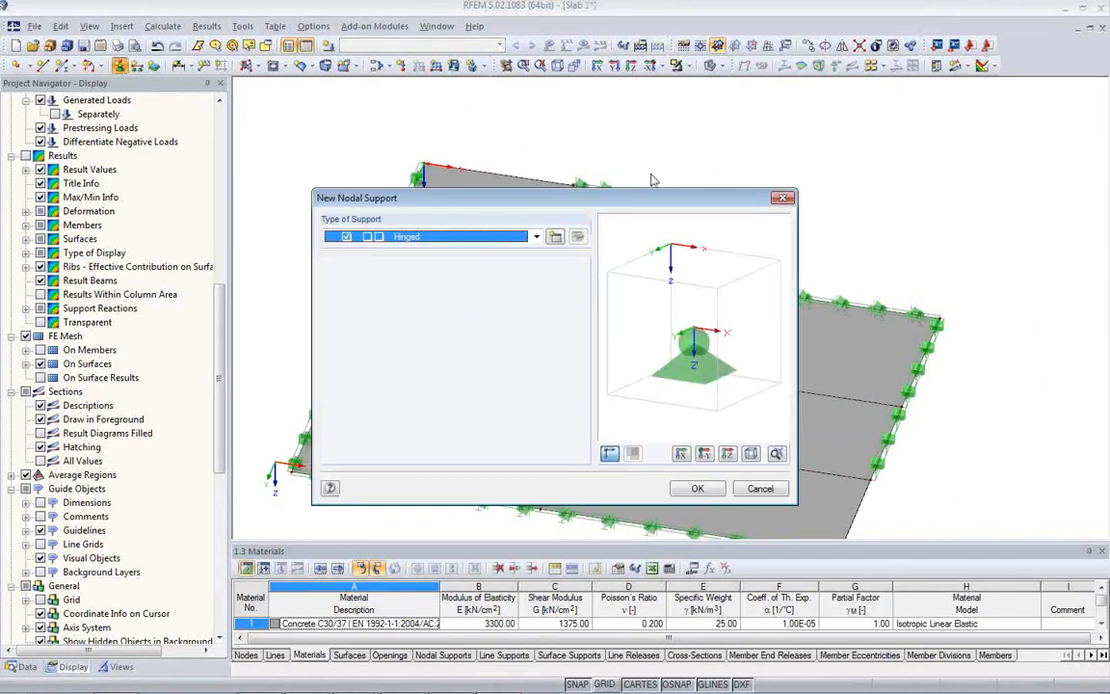
pyautogui.moveTo(589, 196); pyautogui.dragTo(457, 175)
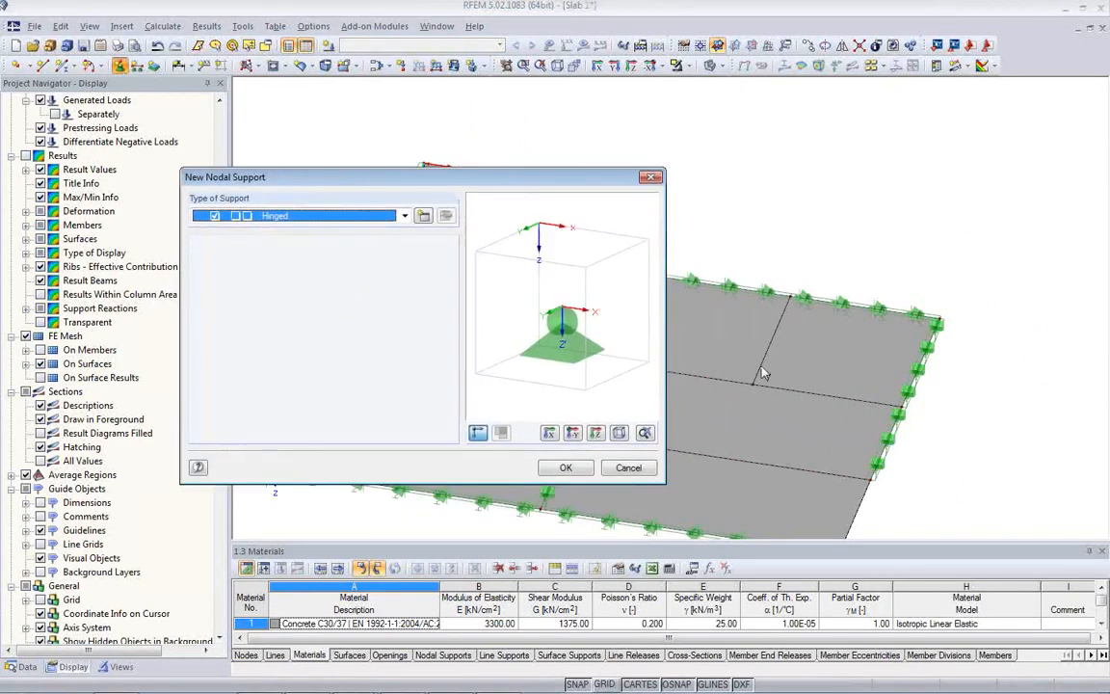
pyautogui.click(424, 216)
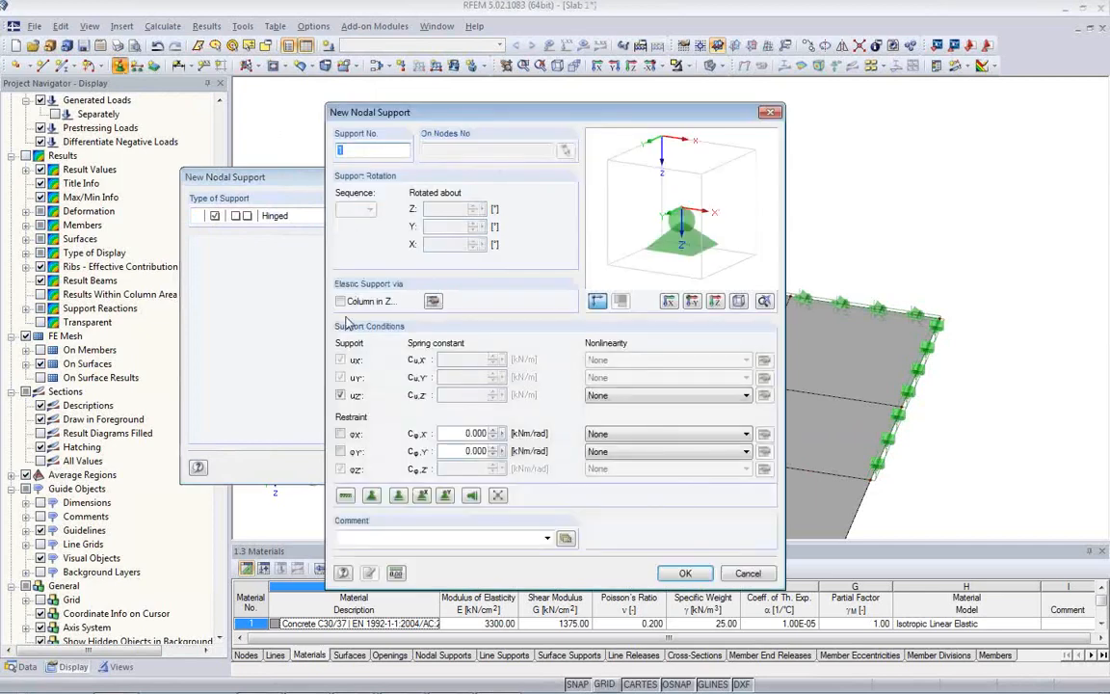
pyautogui.click(341, 302)
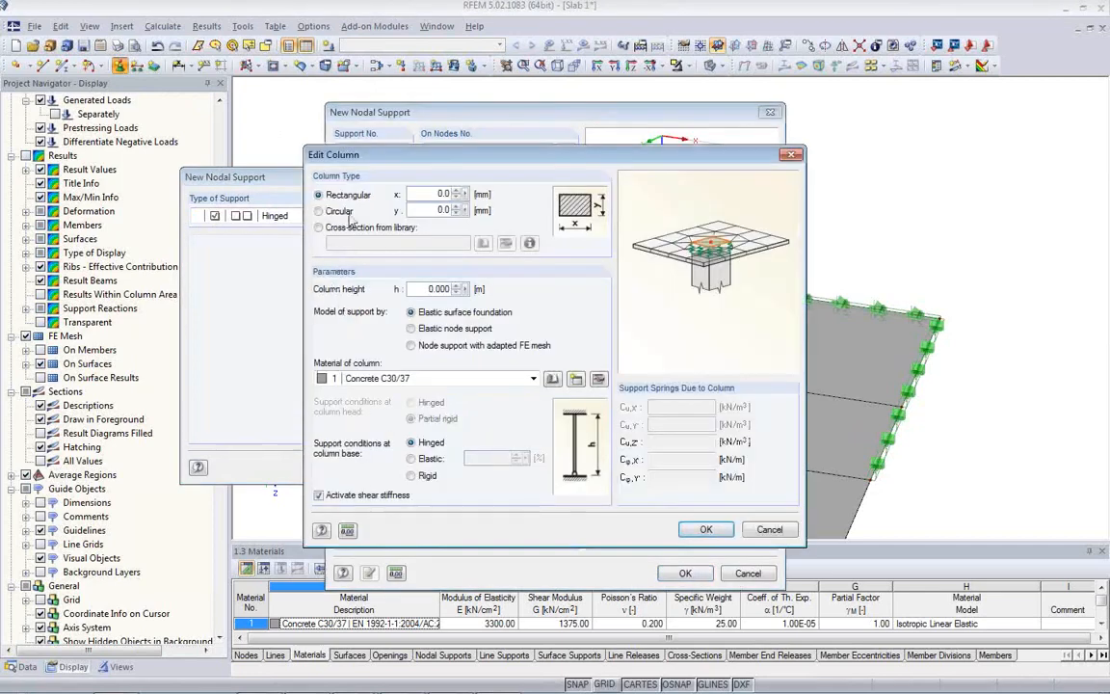
# Define the rectangular column as 300 x 300 mm and 3 m high, keeping the elastic surface foundation model and Concrete C30/37
pyautogui.click(427, 199)
pyautogui.write('30')
pyautogui.press('Tab')
pyautogui.write('3')
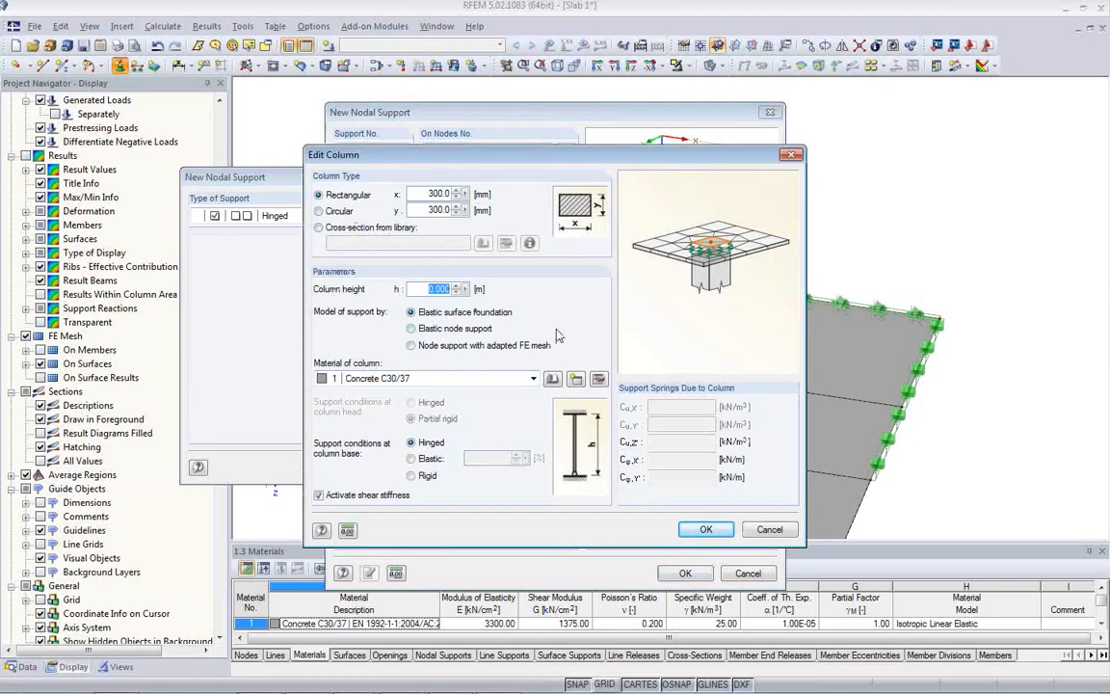
pyautogui.write('3')
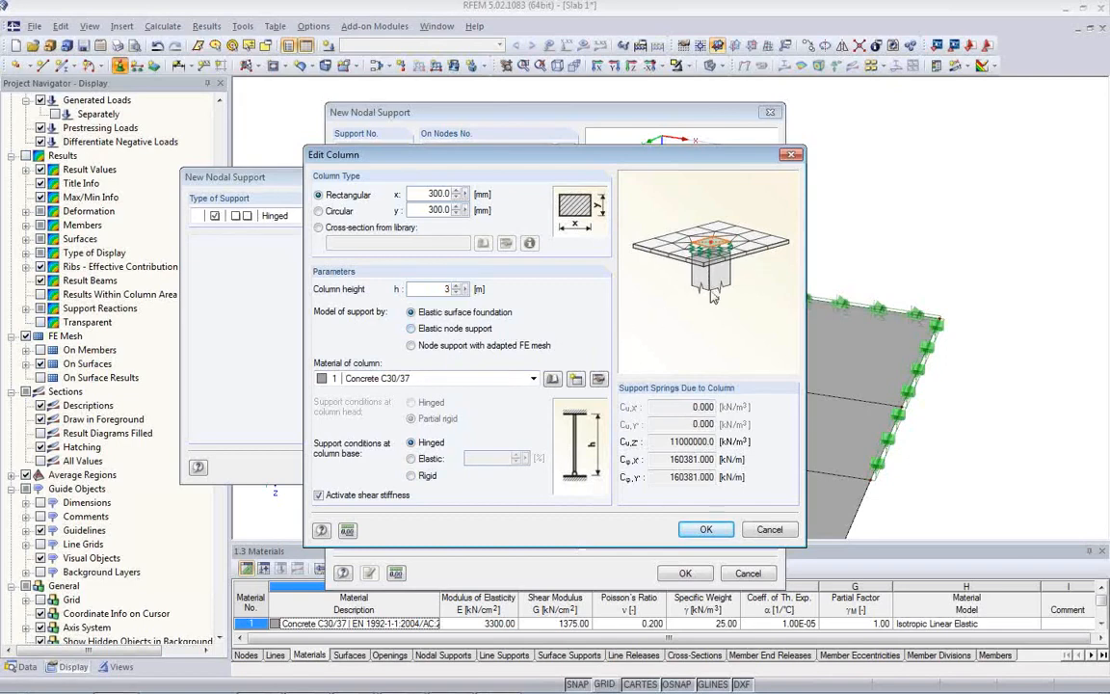
pyautogui.moveTo(647, 161); pyautogui.dragTo(559, 143)
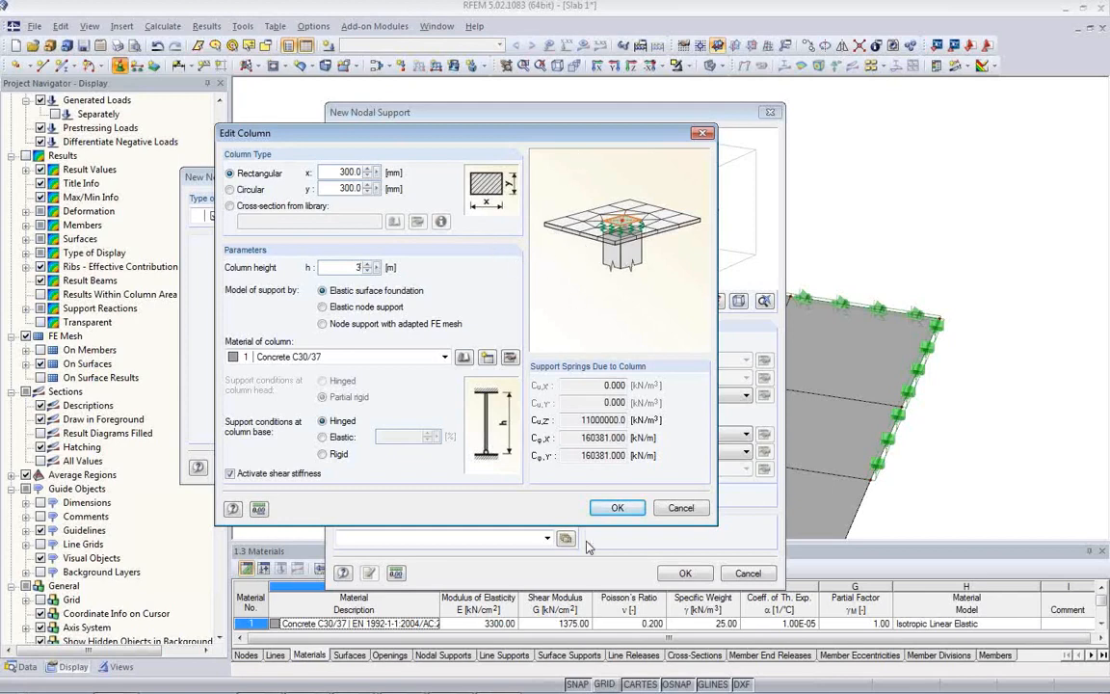
pyautogui.click(617, 508)
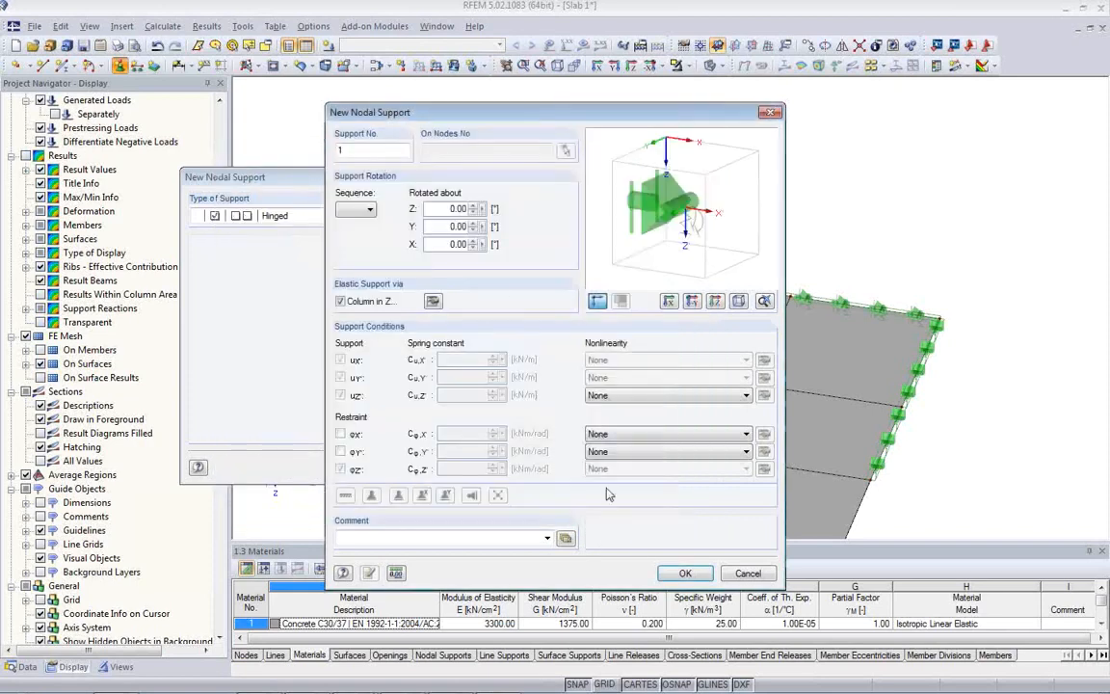
# Accept the column support type and assign it to the interior node where the short wall line ends in the right slab section
pyautogui.click(680, 573)
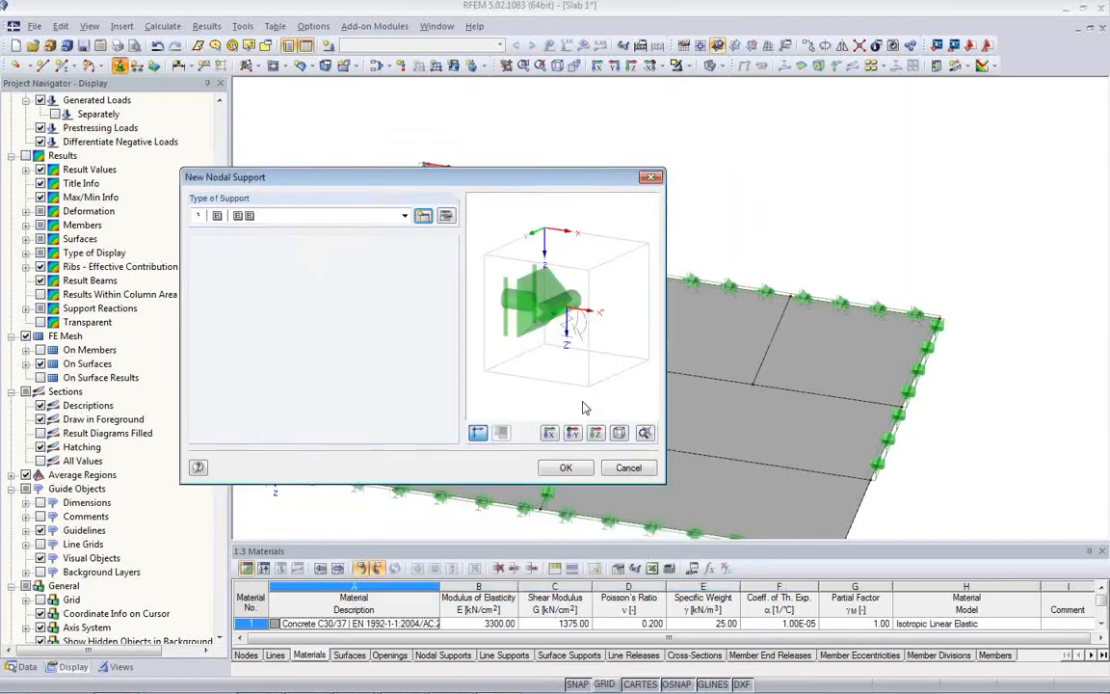
pyautogui.click(567, 469)
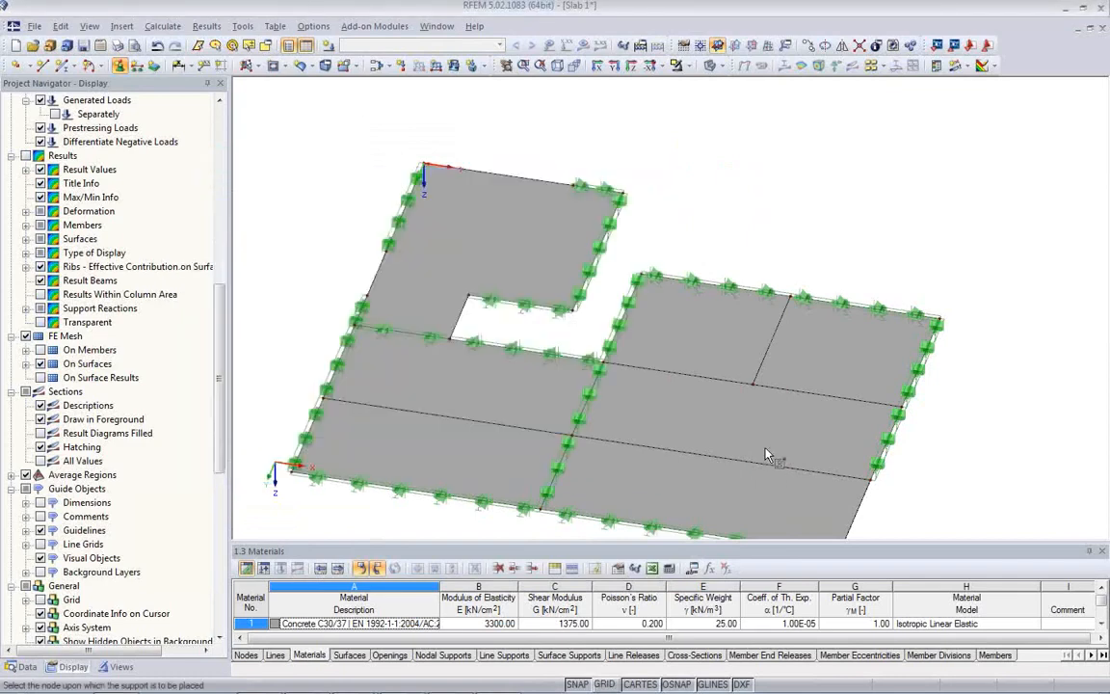
pyautogui.click(751, 385)
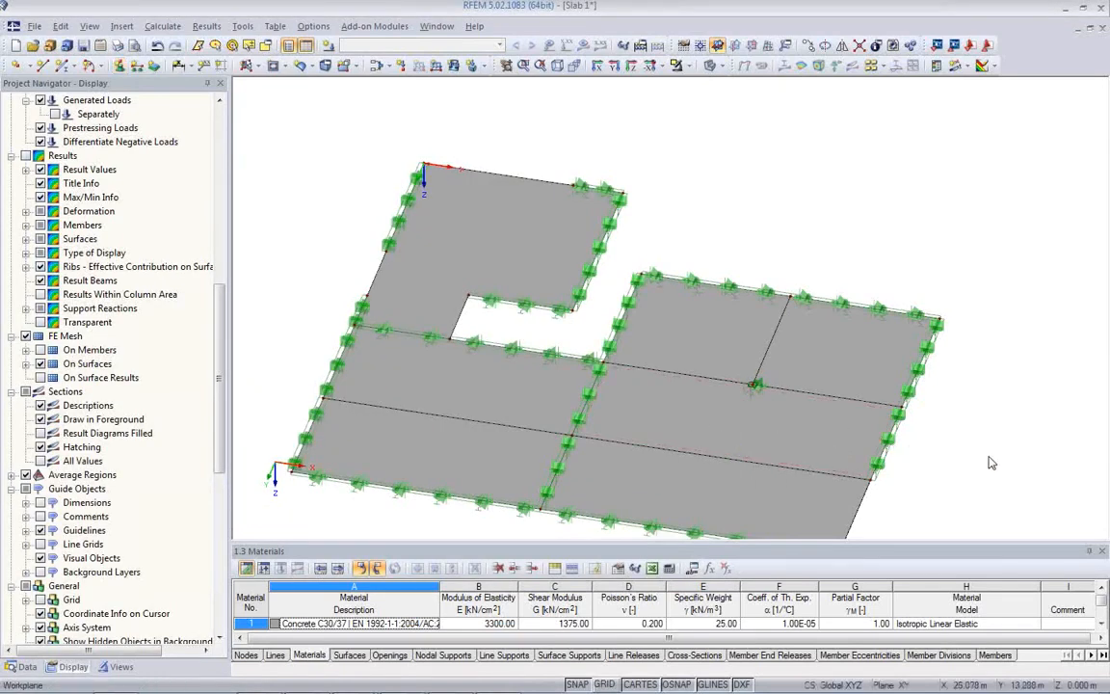
# Examine the new column support and its footprint at the interior node
pyautogui.scroll(2, 771, 424)
pyautogui.scroll(3, 760, 414)
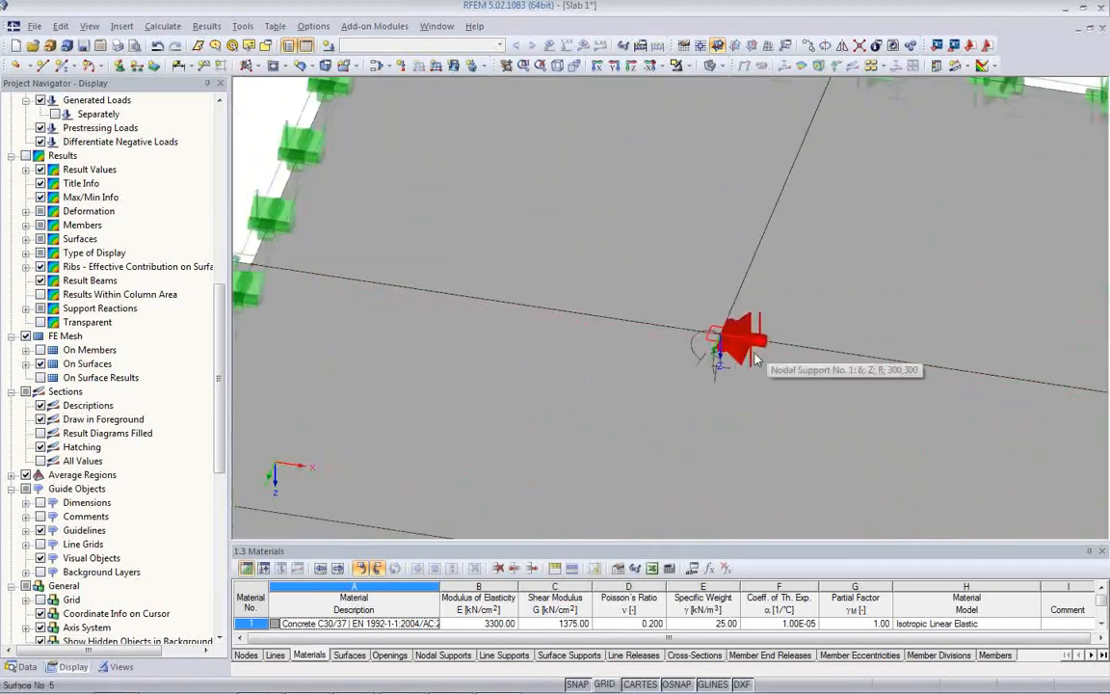
pyautogui.scroll(2, 721, 330)
pyautogui.click(717, 334)
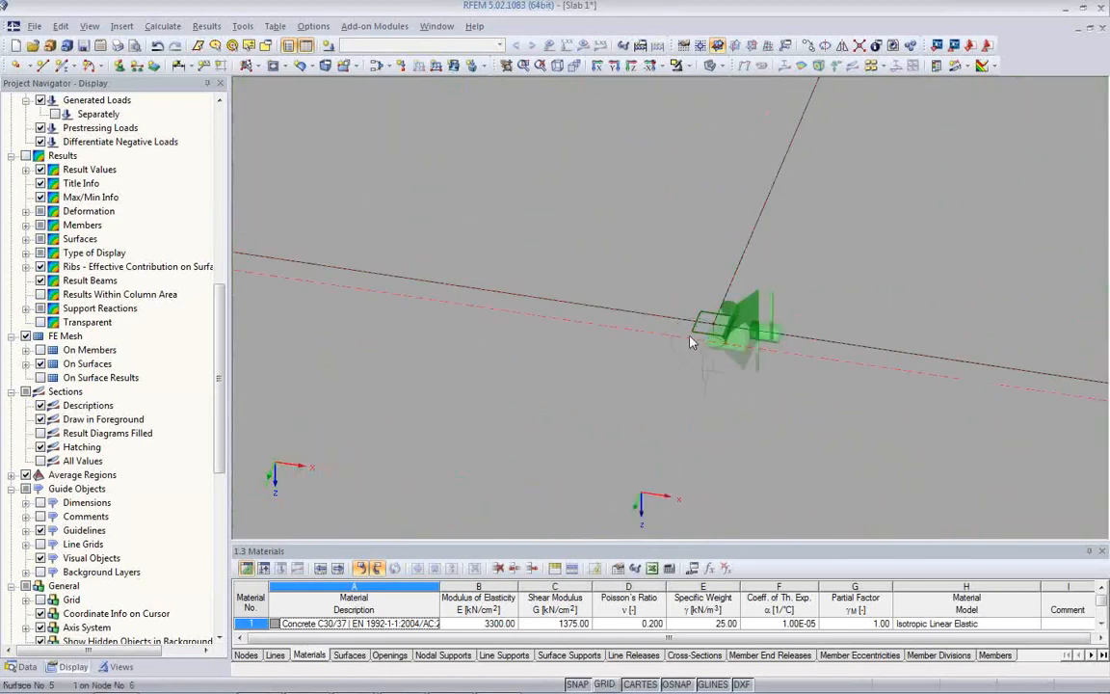
pyautogui.scroll(-5, 708, 318)
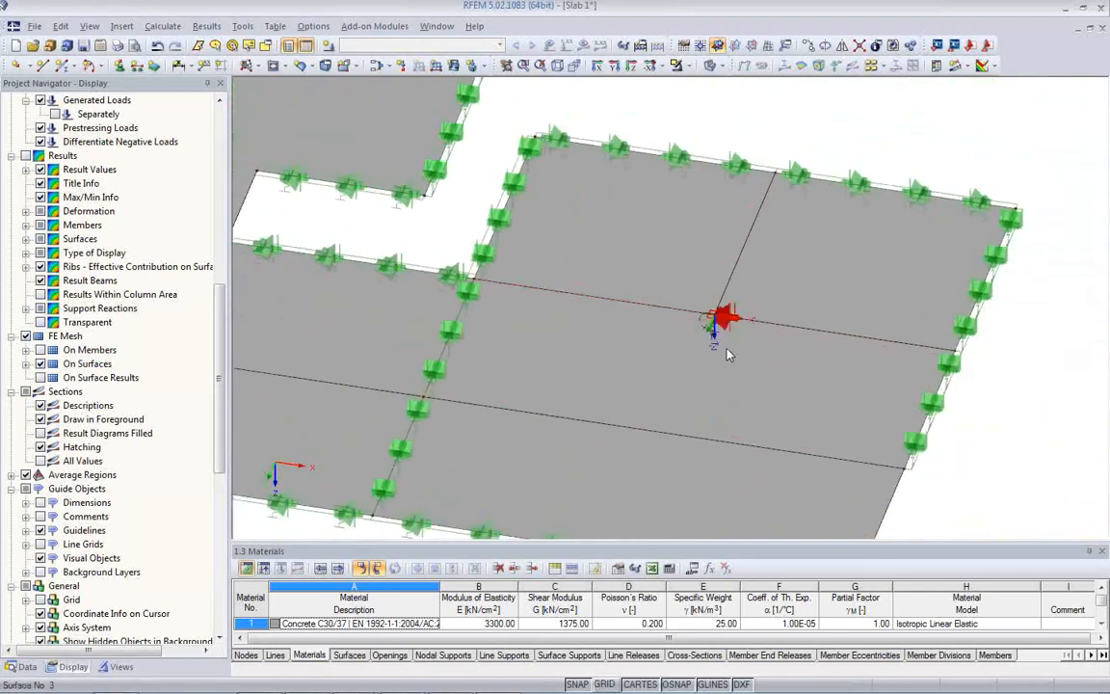
pyautogui.moveTo(704, 317); pyautogui.dragTo(723, 233, button='middle')
pyautogui.scroll(-1, 716, 268)
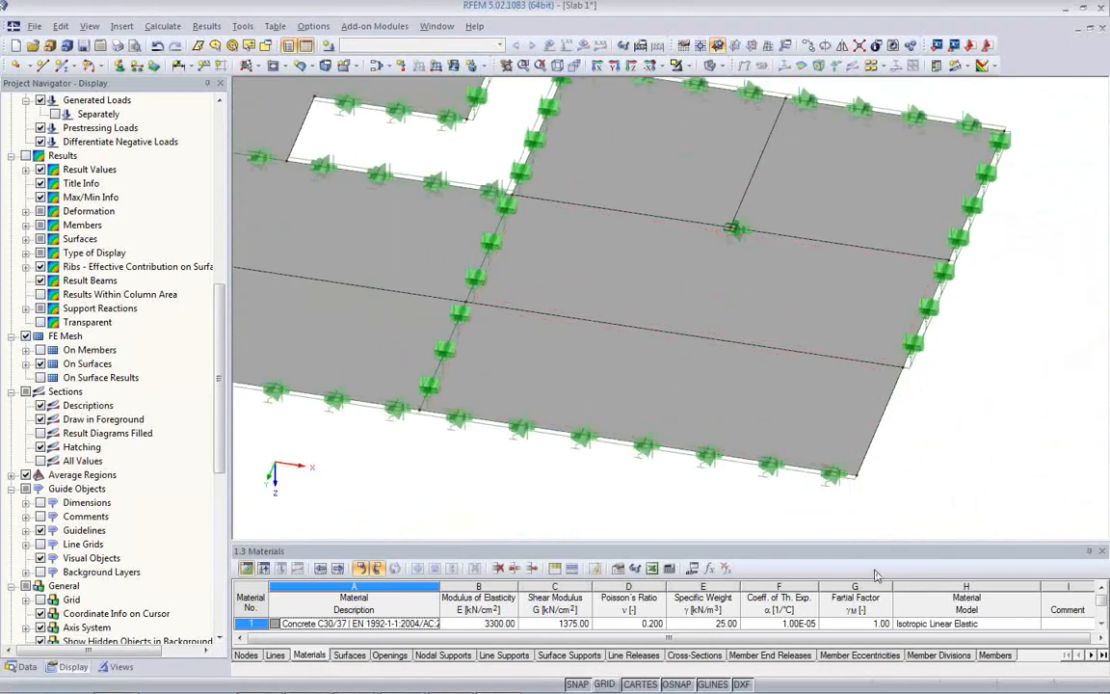
# Add the wall line support to the remaining lowest segment of the slab's right outer edge
pyautogui.click(136, 65)
pyautogui.click(701, 489)
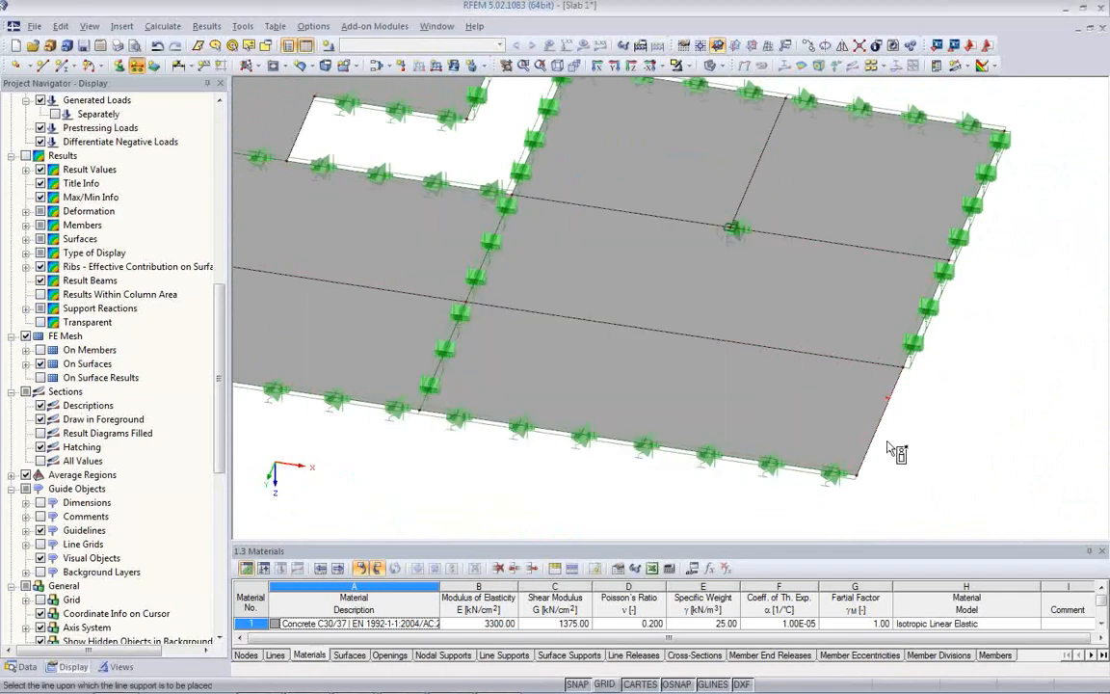
pyautogui.click(891, 448)
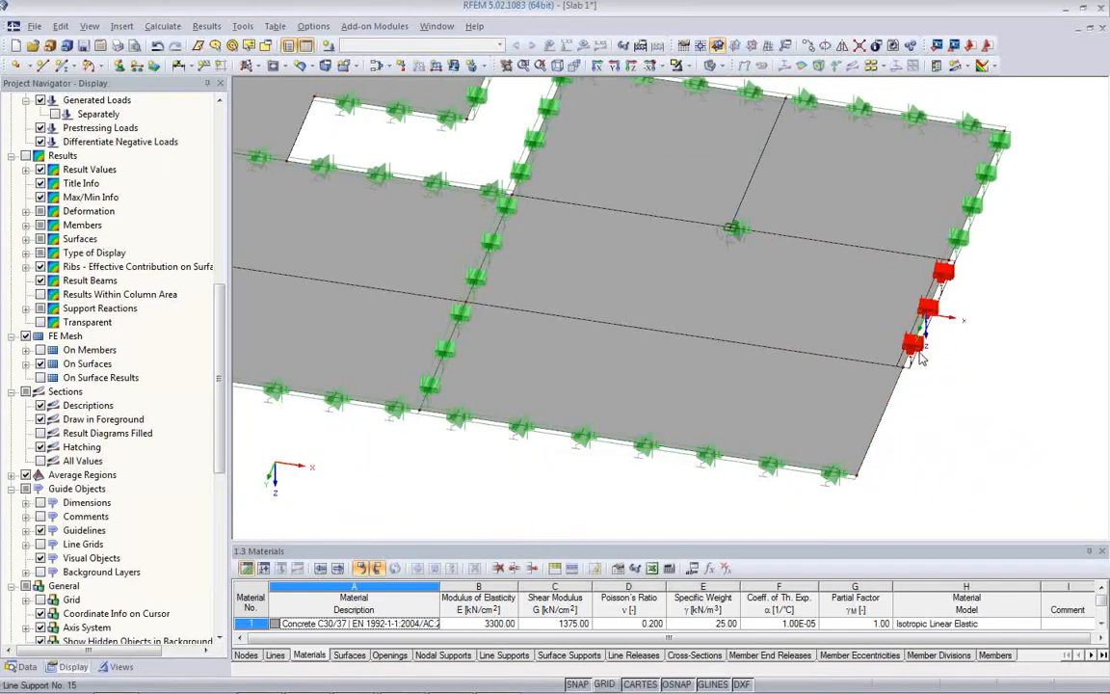
pyautogui.keyDown('ctrl'); pyautogui.moveTo(920, 353); pyautogui.dragTo(867, 455); pyautogui.keyUp('ctrl')
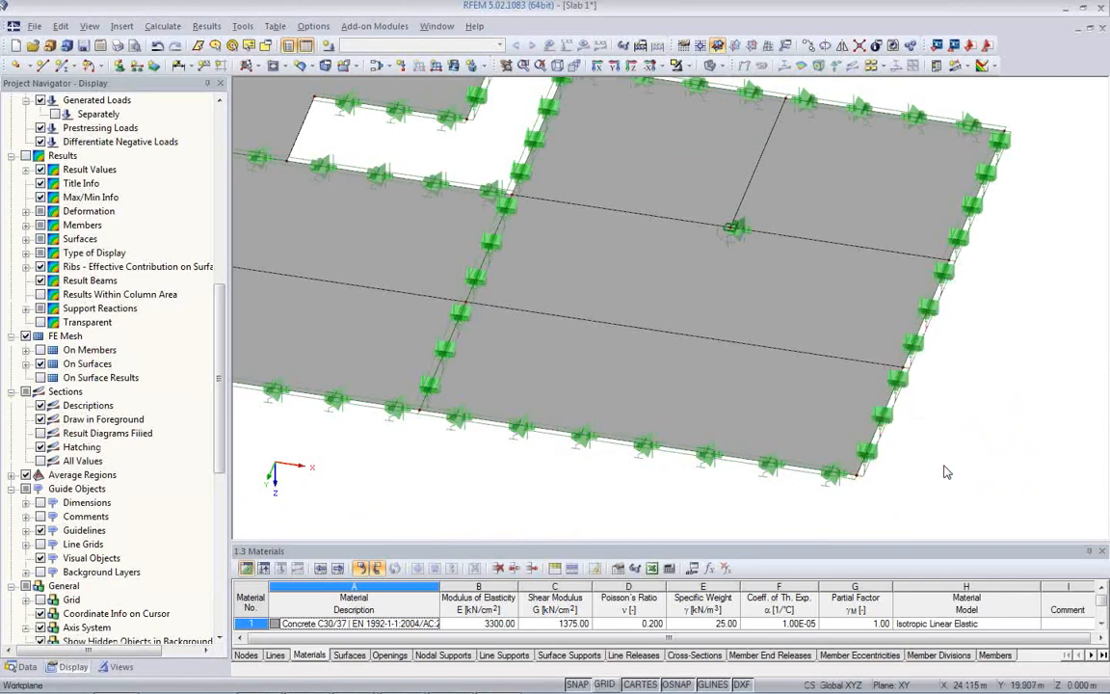
# Display the model as wireframe and make a member available on the two collinear interior lines crossing the lower part of the slab
pyautogui.scroll(-2, 925, 480)
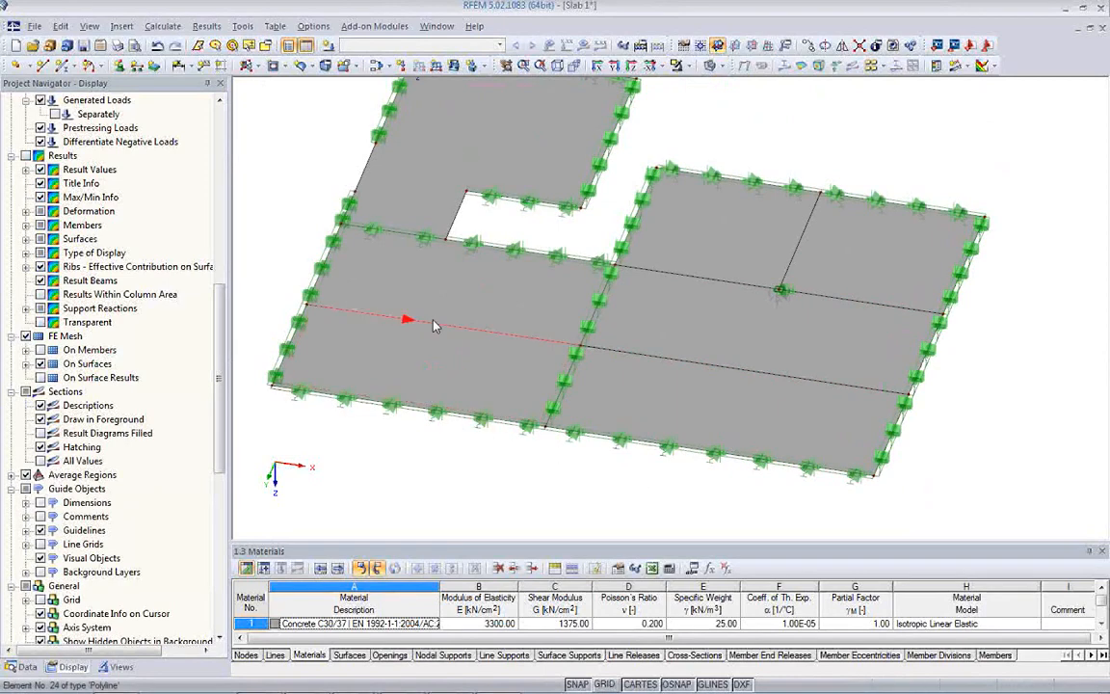
pyautogui.click(711, 66)
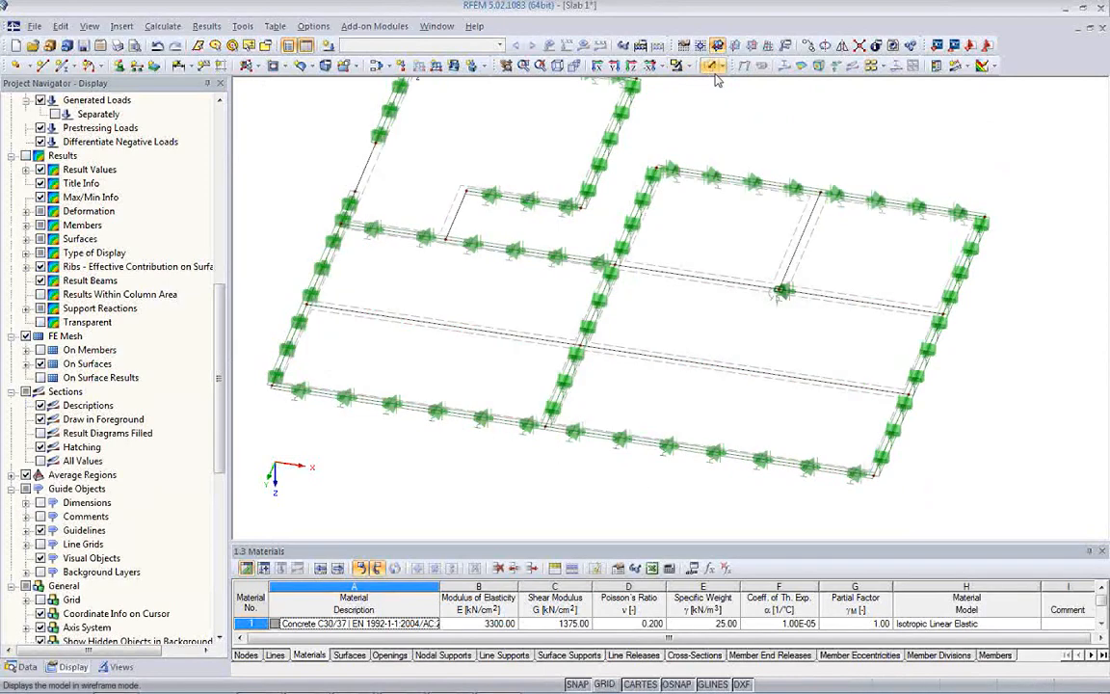
pyautogui.scroll(3, 475, 338)
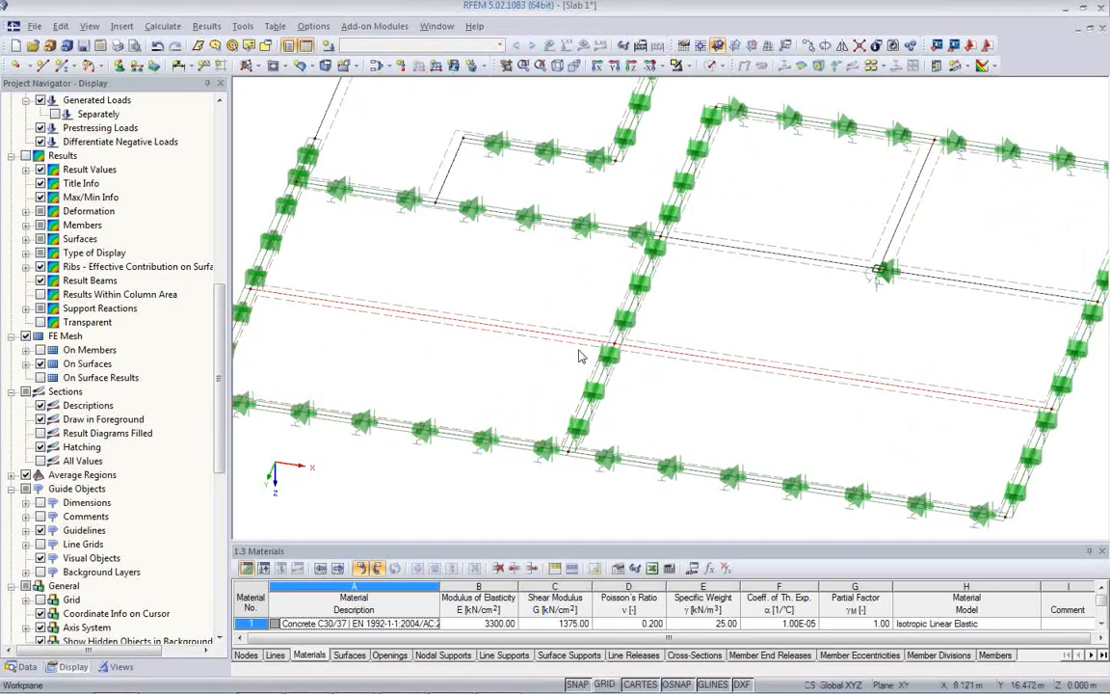
pyautogui.doubleClick(710, 367)
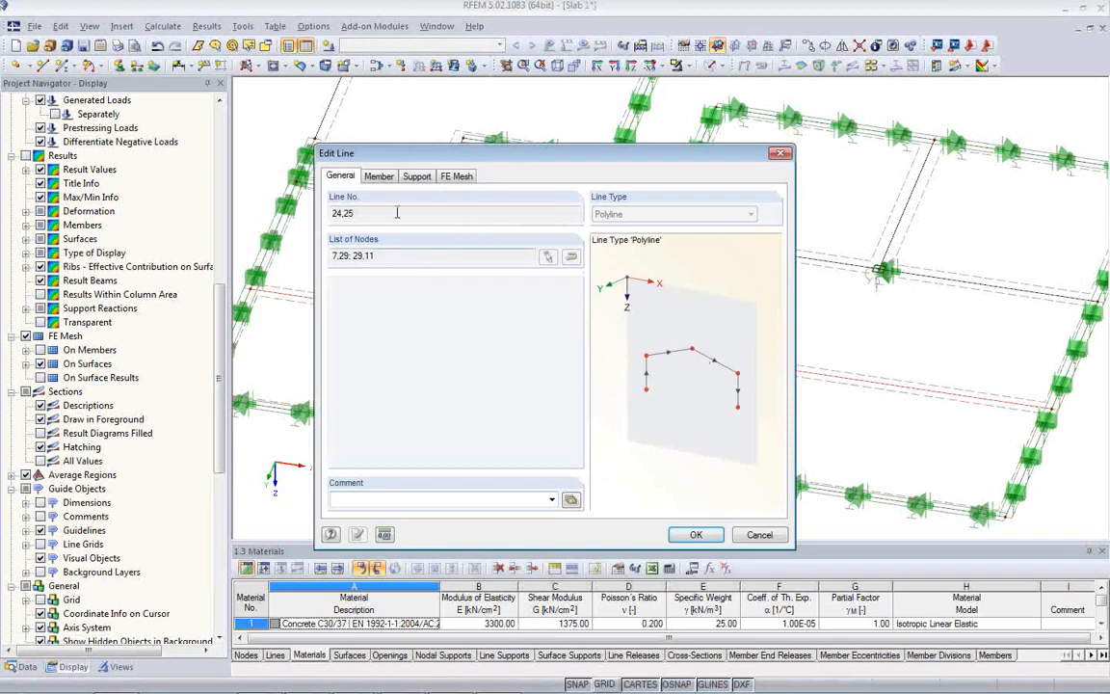
pyautogui.click(368, 178)
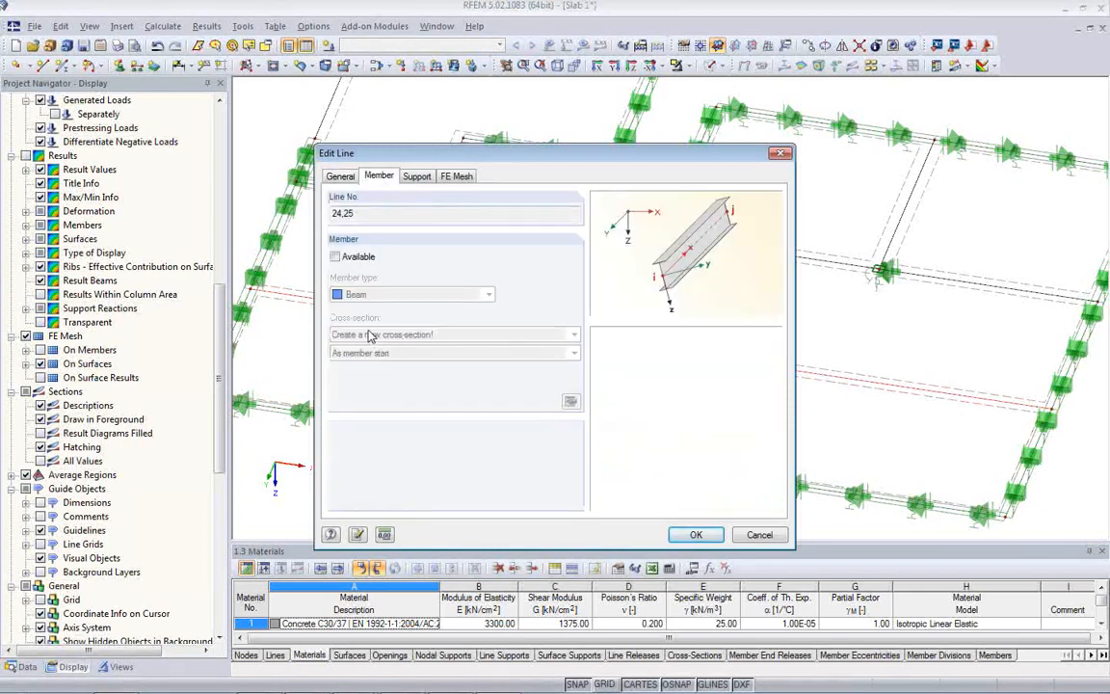
pyautogui.click(334, 256)
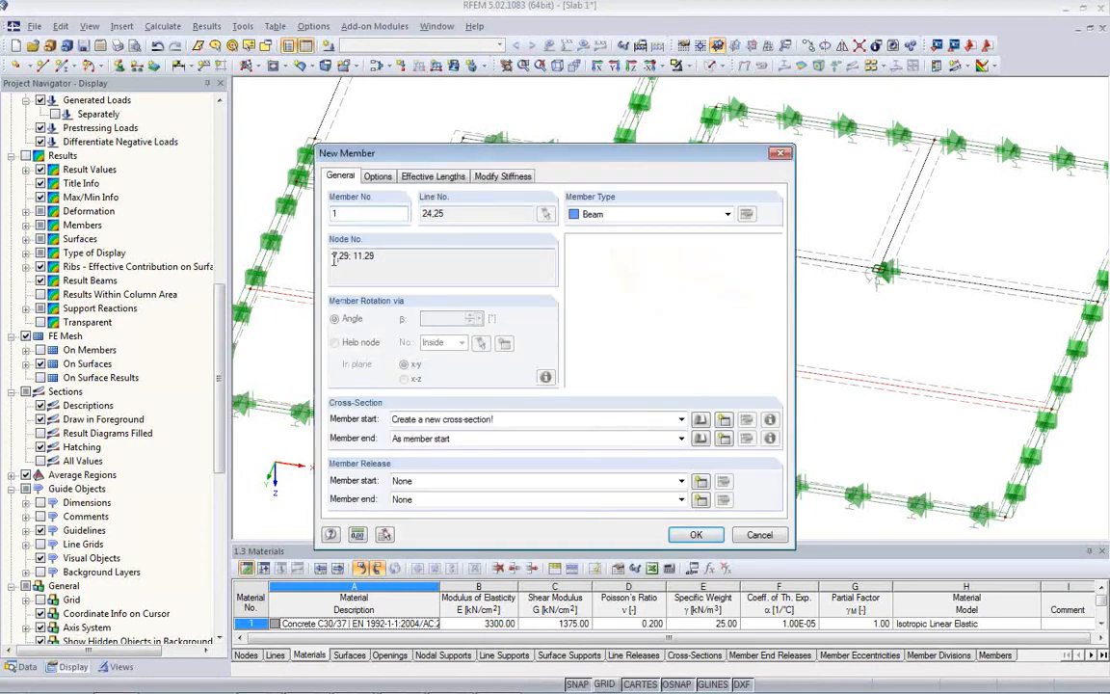
# Create the member cross-section Rectangle 400/600 in Concrete C30/37
pyautogui.click(723, 419)
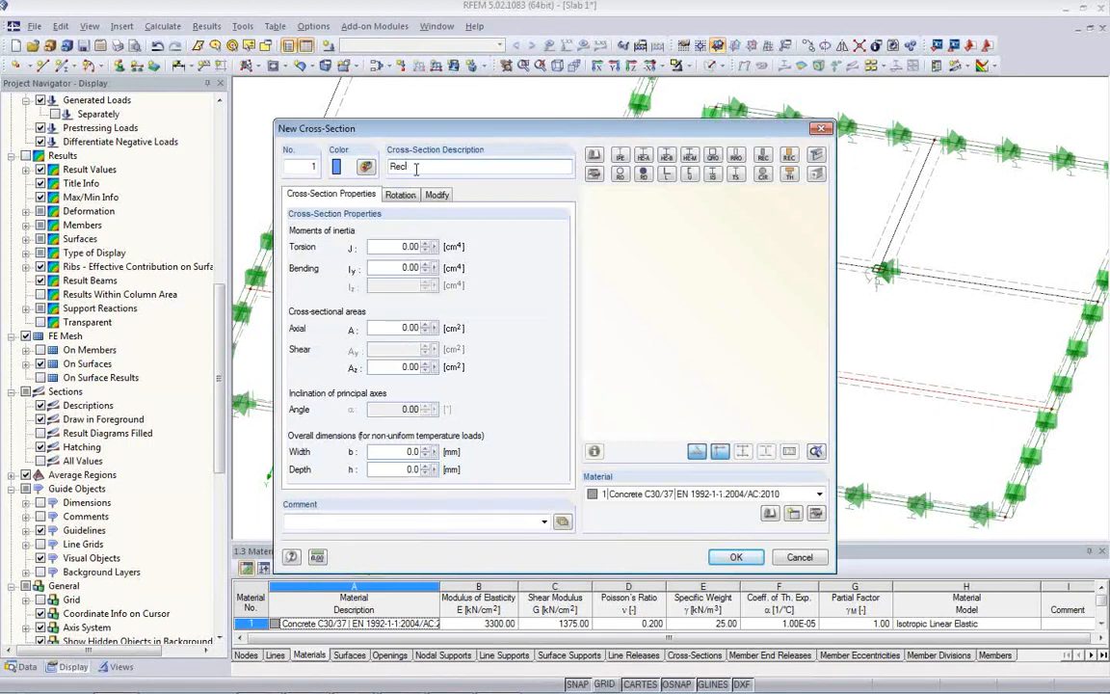
pyautogui.write('Rectangle 400/600')
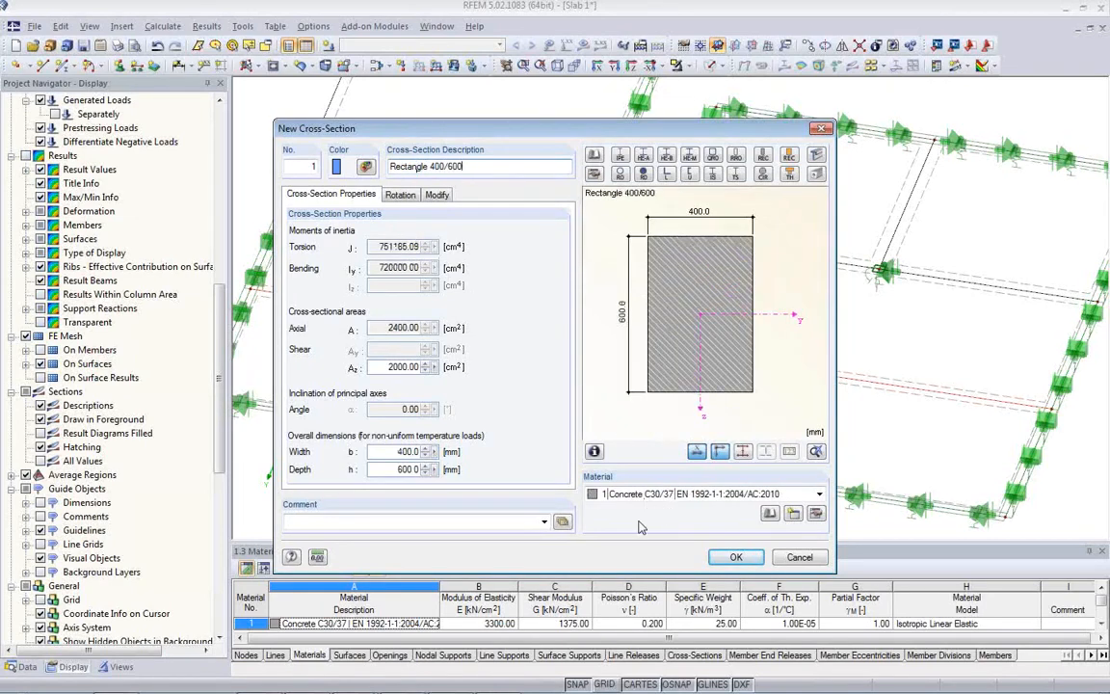
pyautogui.click(730, 556)
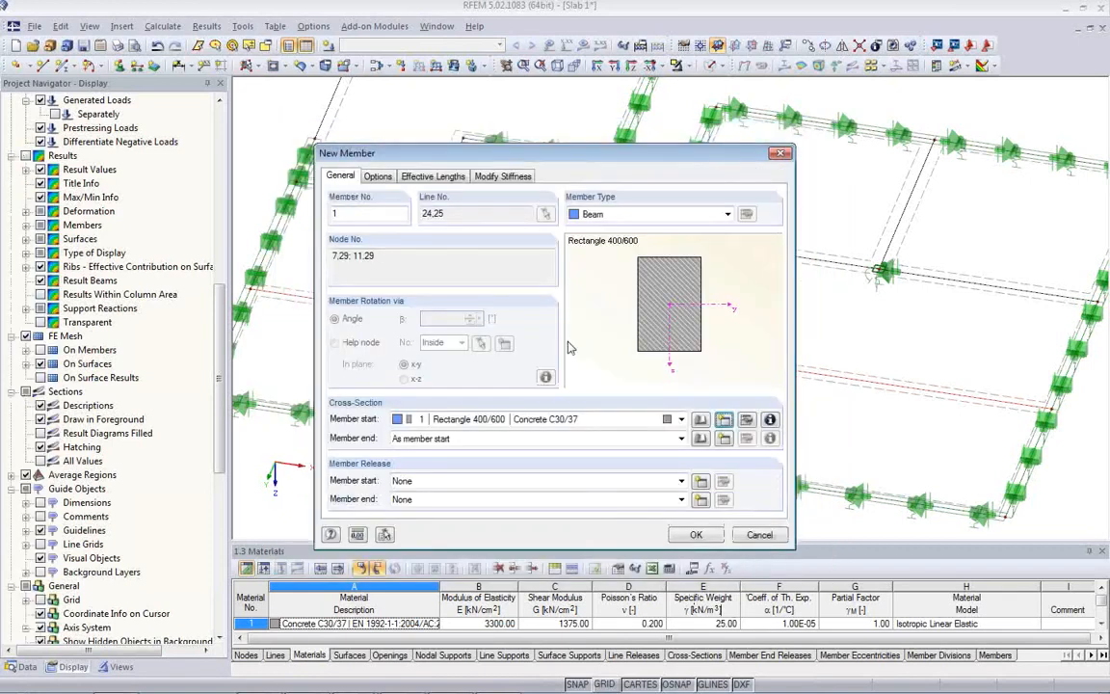
# Set the member type to Rib and position the rib on the +z-side of the surface
pyautogui.click(727, 215)
pyautogui.click(701, 253)
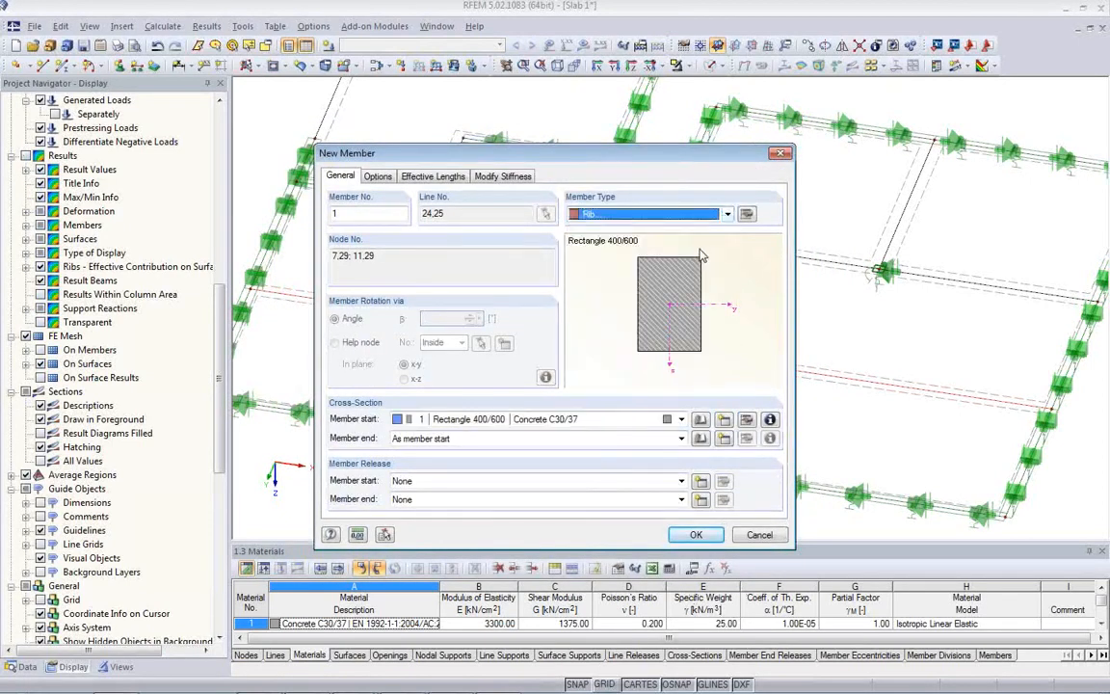
pyautogui.click(747, 214)
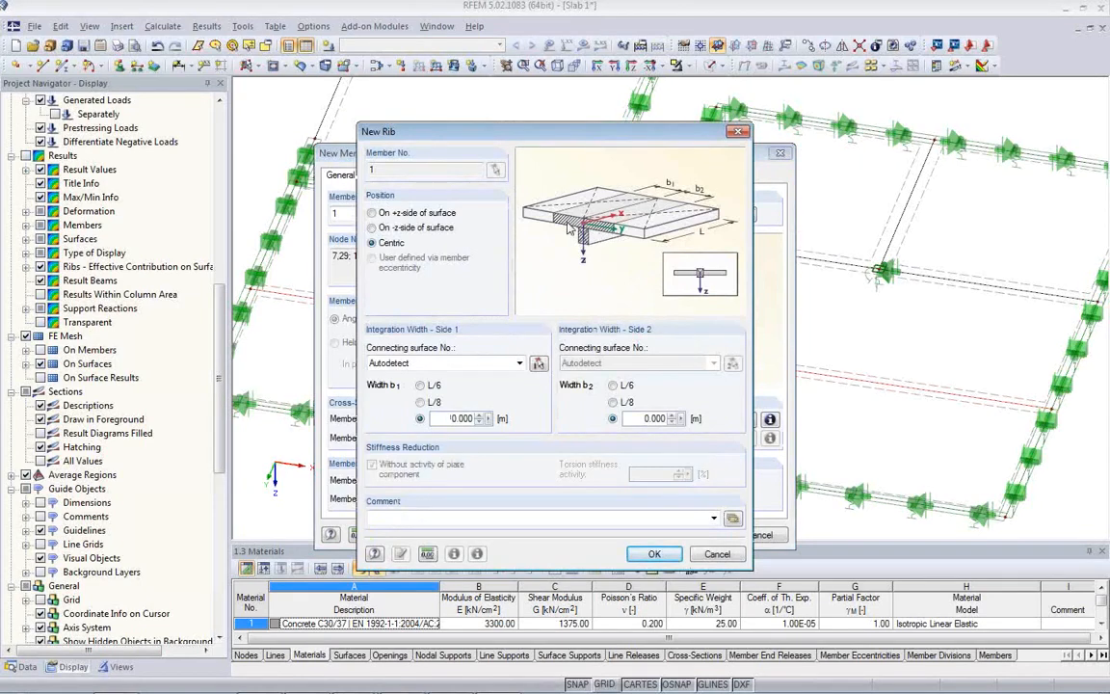
pyautogui.click(372, 213)
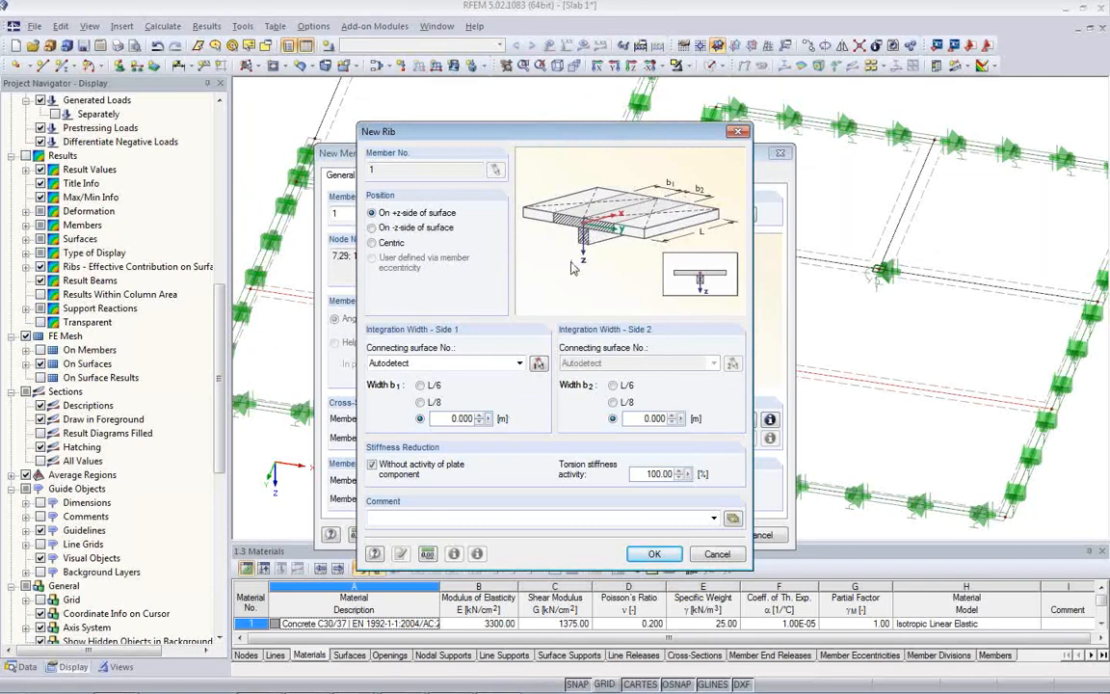
# Set the rib's integration widths b1 and b2 to 1.6 m each and apply the rib members to both lines
pyautogui.moveTo(430, 418); pyautogui.dragTo(506, 419)
pyautogui.write('1')
pyautogui.write(',6')
pyautogui.moveTo(636, 418); pyautogui.dragTo(711, 429)
pyautogui.write('1.')
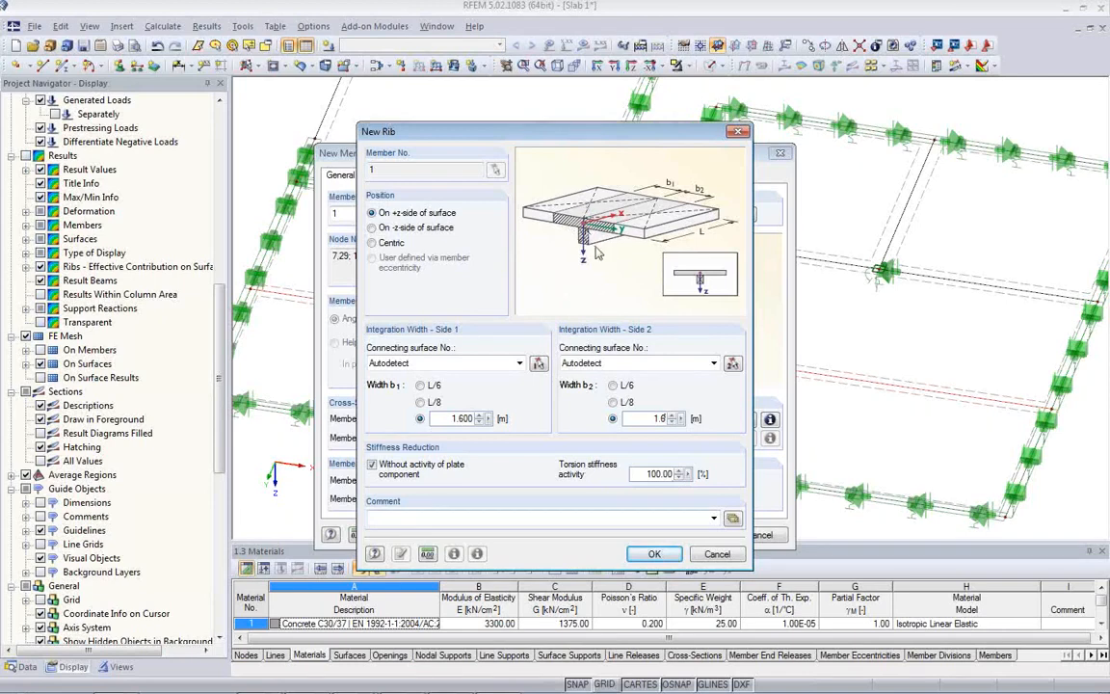
pyautogui.click(654, 555)
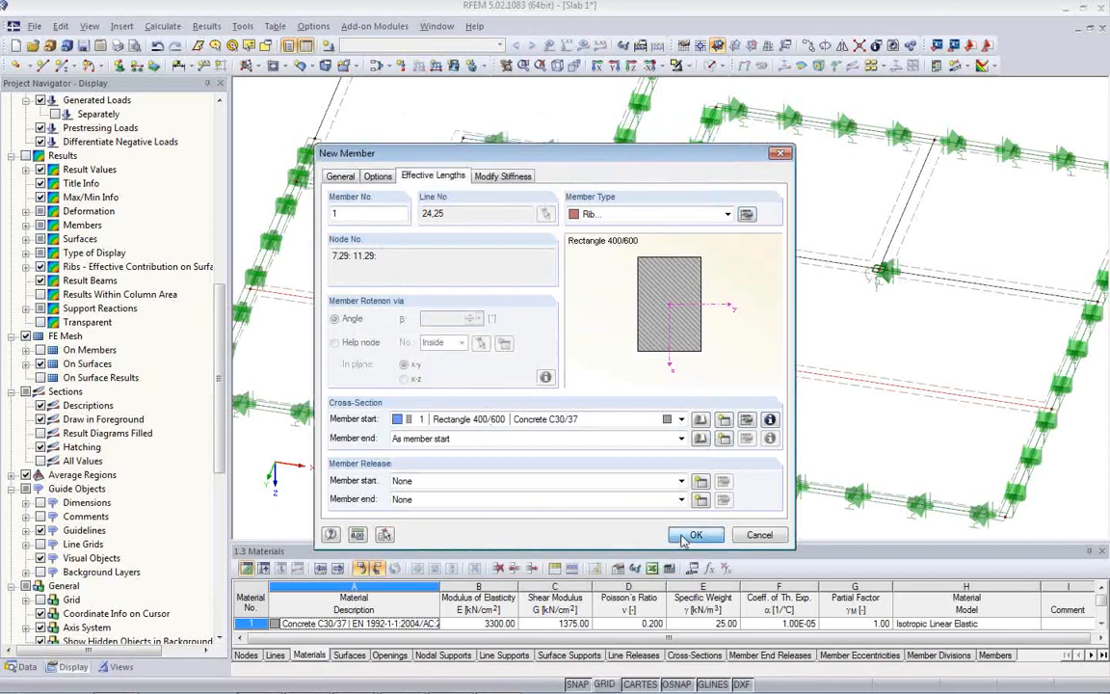
pyautogui.click(694, 534)
pyautogui.click(696, 533)
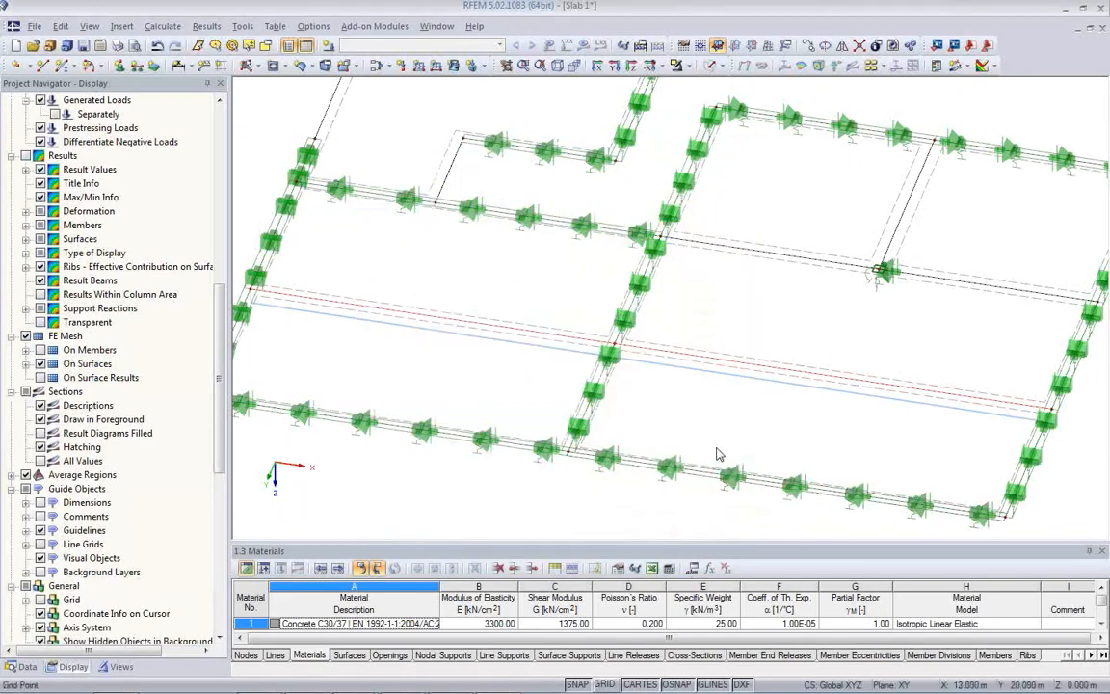
# Check the new rib beneath the slab in solid display, and leave the model in solid transparent display
pyautogui.moveTo(706, 430); pyautogui.dragTo(662, 368, button='middle')
pyautogui.keyDown('ctrl'); pyautogui.moveTo(828, 424); pyautogui.dragTo(674, 289, button='middle'); pyautogui.keyUp('ctrl')
pyautogui.click(711, 66)
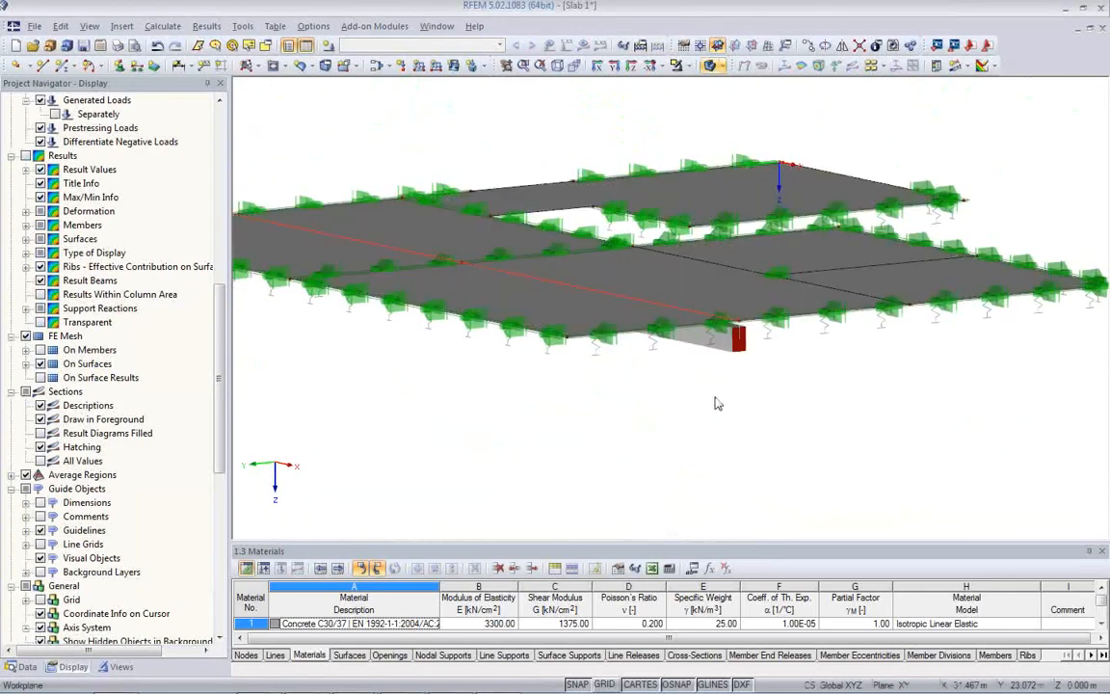
pyautogui.keyDown('ctrl'); pyautogui.moveTo(684, 377); pyautogui.dragTo(694, 318, button='middle'); pyautogui.keyUp('ctrl')
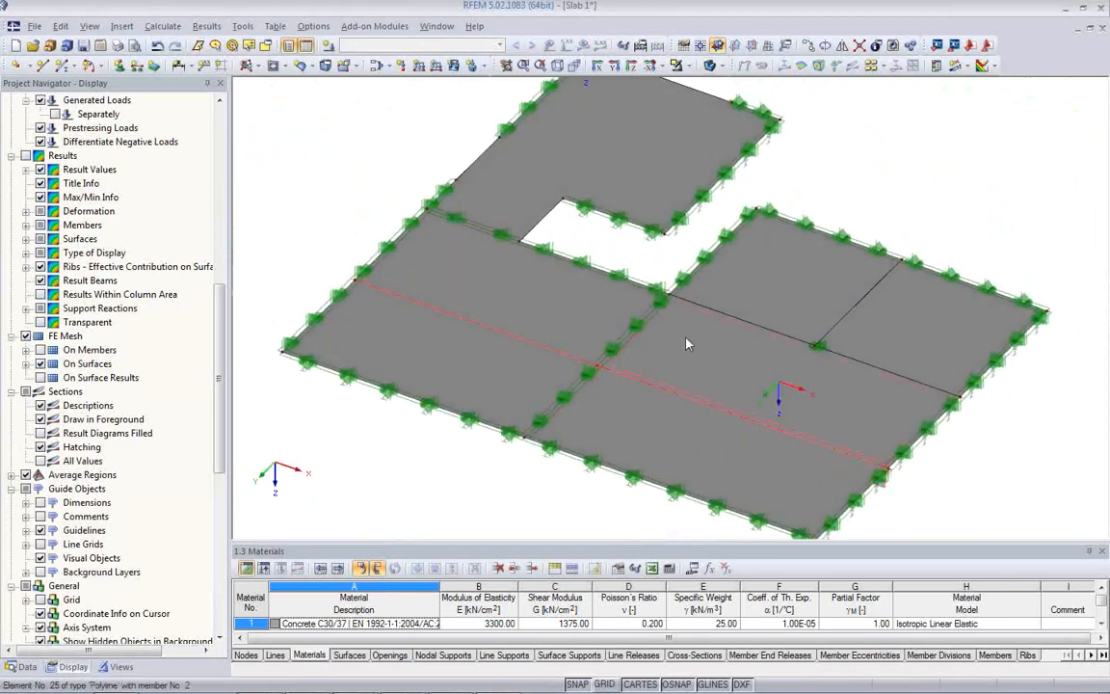
pyautogui.click(710, 65)
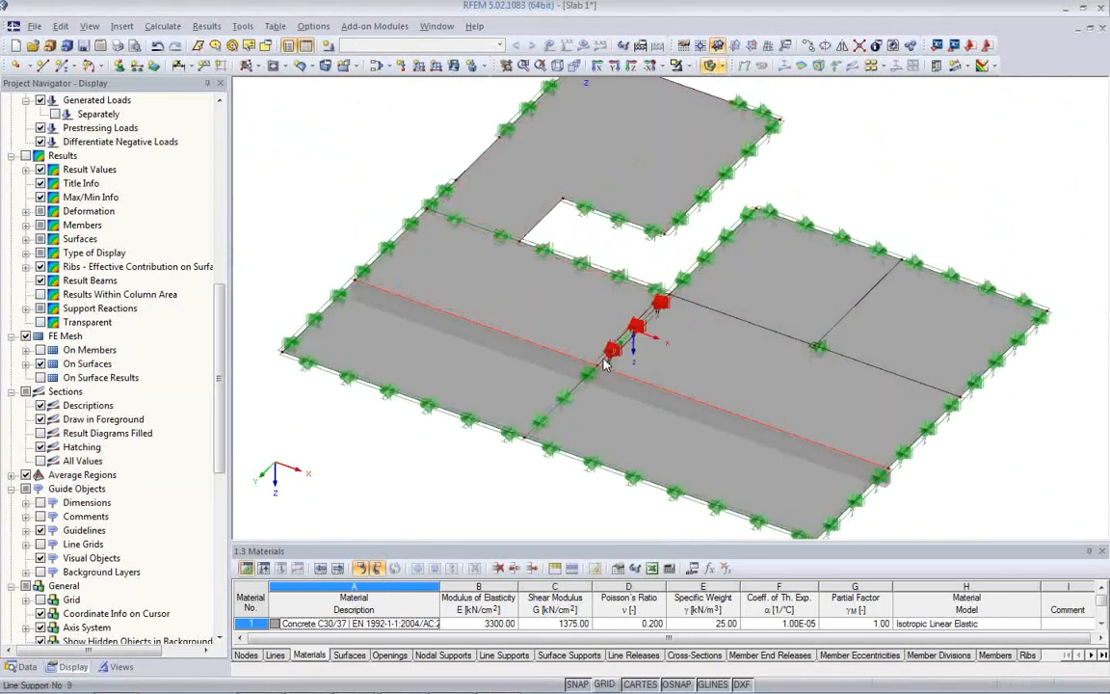
pyautogui.scroll(-3, 534, 380)
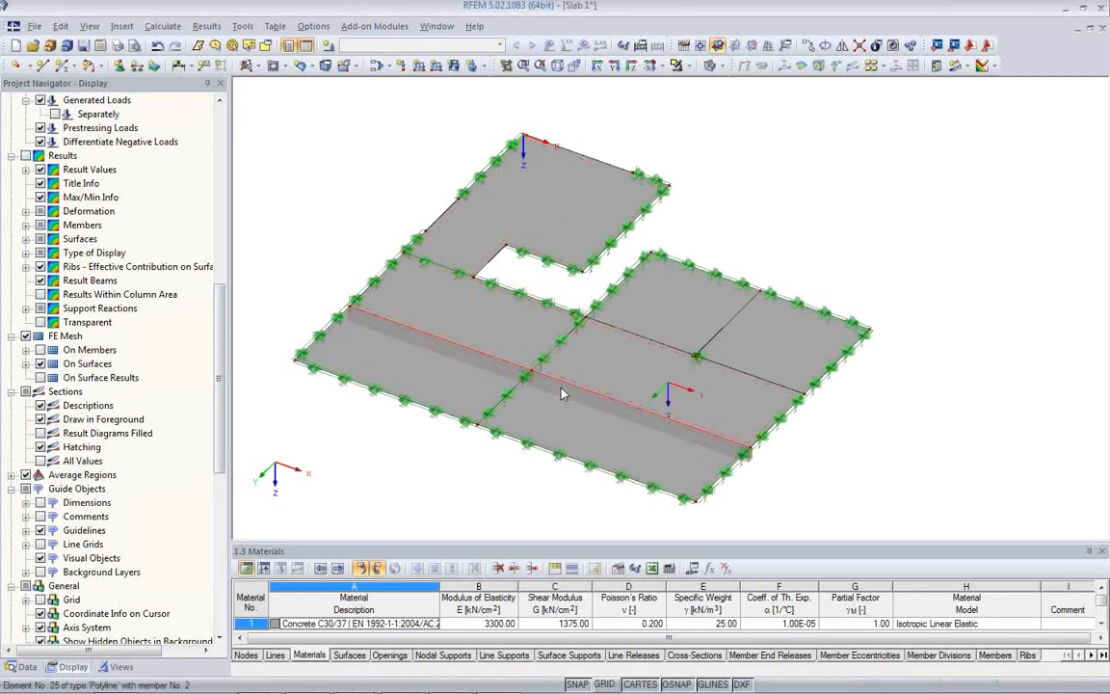
pyautogui.scroll(-1, 434, 433)
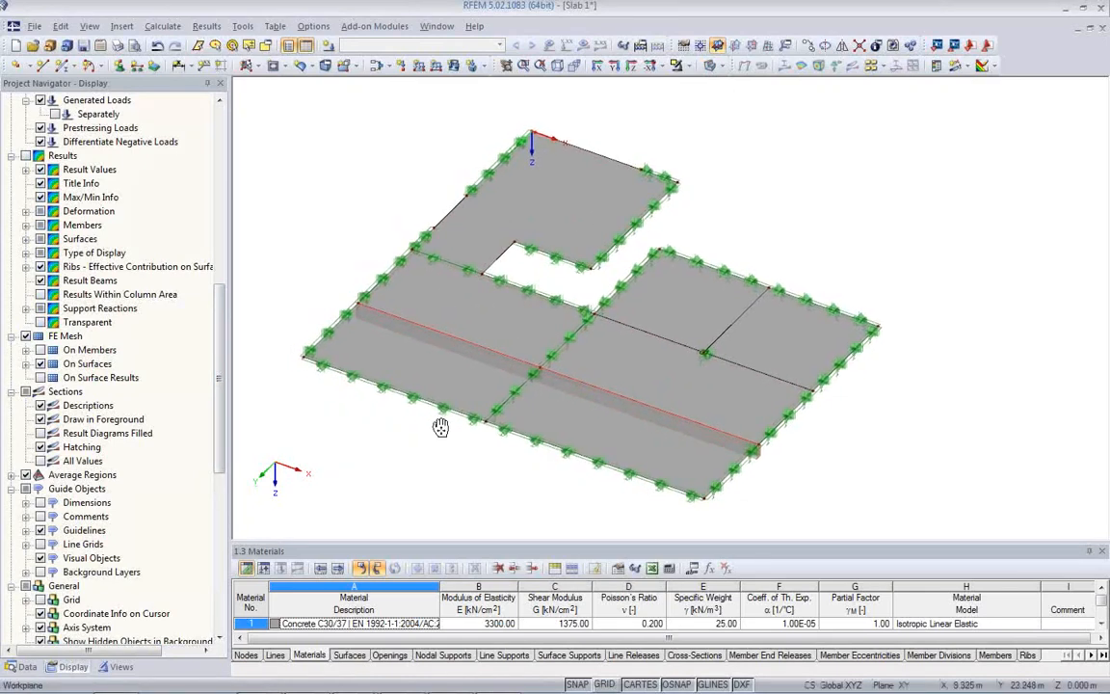
# Show the numbering of nodes, lines, surfaces, members and supports on the isometric model view
pyautogui.rightClick(354, 182)
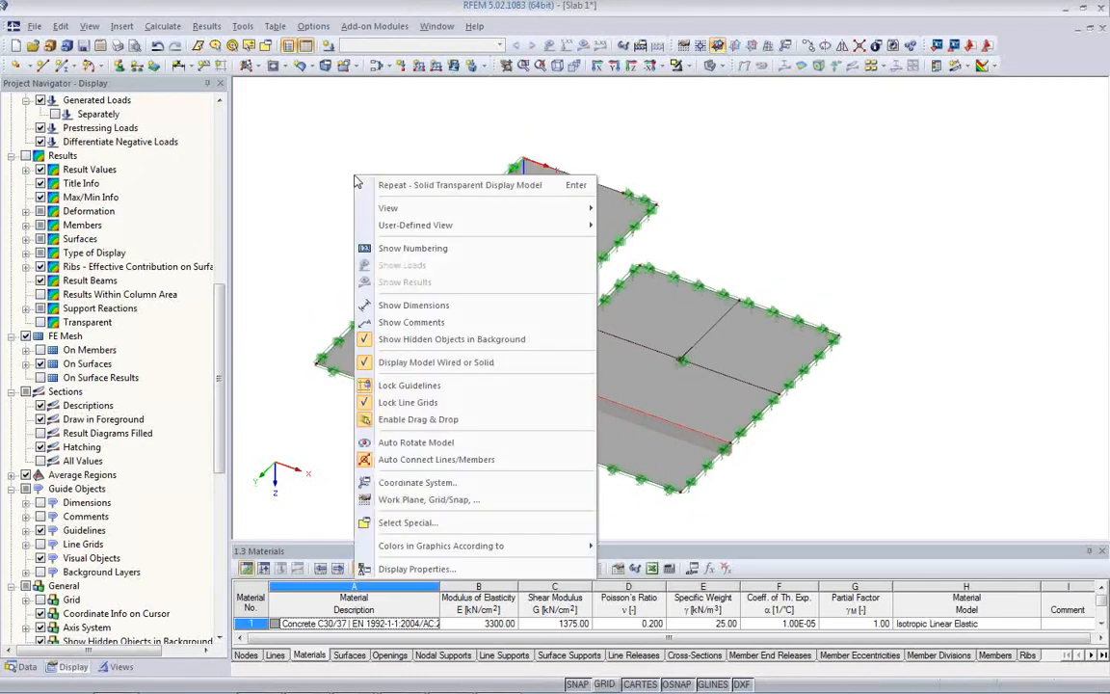
pyautogui.click(404, 249)
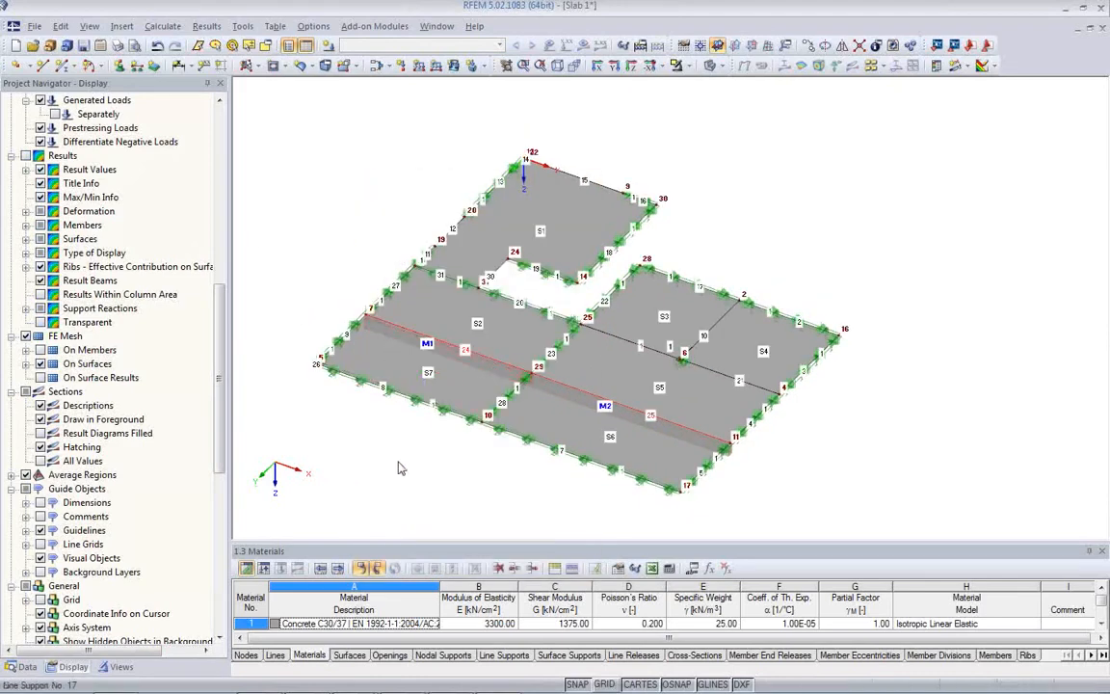
pyautogui.scroll(1, 366, 429)
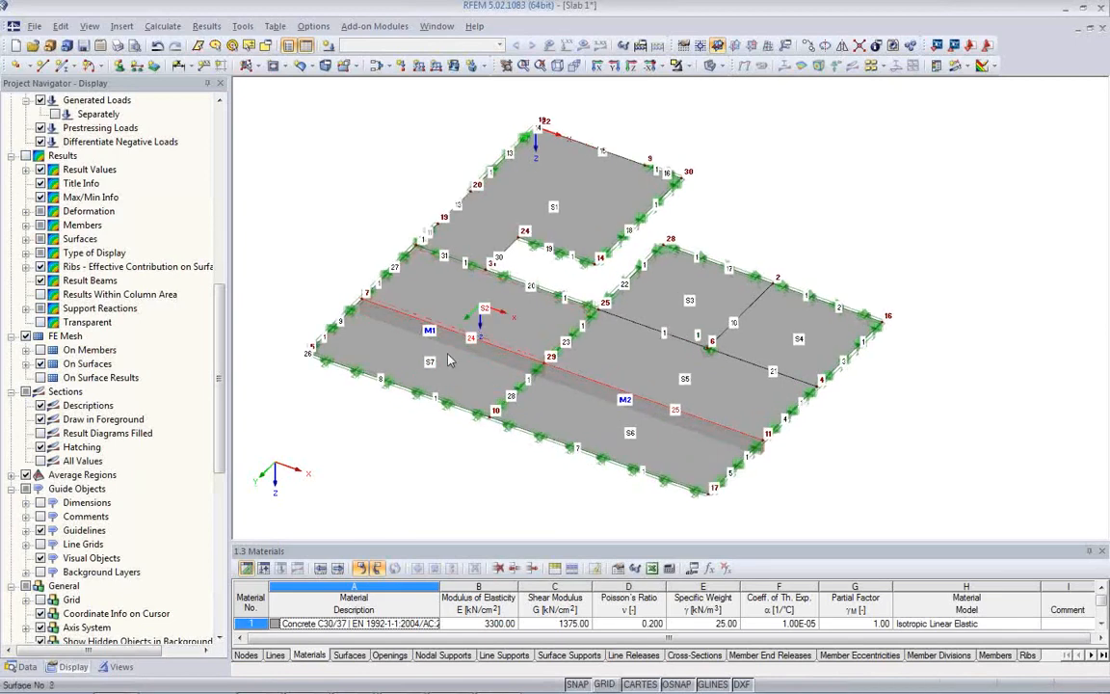
pyautogui.keyDown('ctrl'); pyautogui.moveTo(495, 435); pyautogui.dragTo(498, 486, button='middle'); pyautogui.keyUp('ctrl')
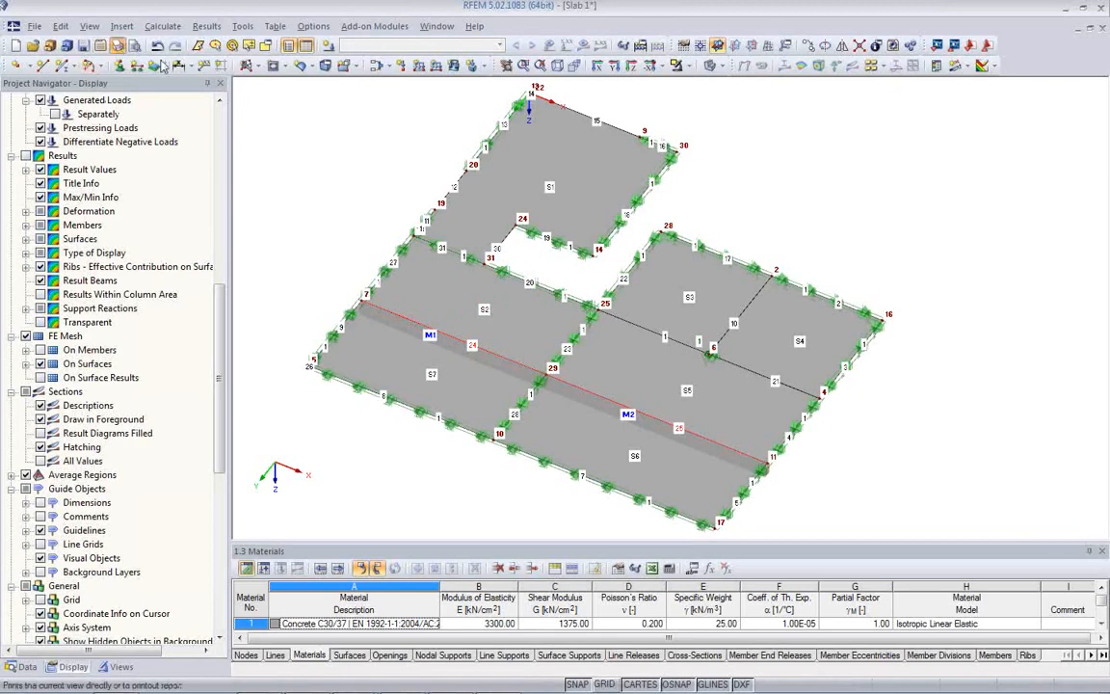
# Send the current model graphic to printout report PR1 with a picture height of 50 % of the page
pyautogui.click(116, 45)
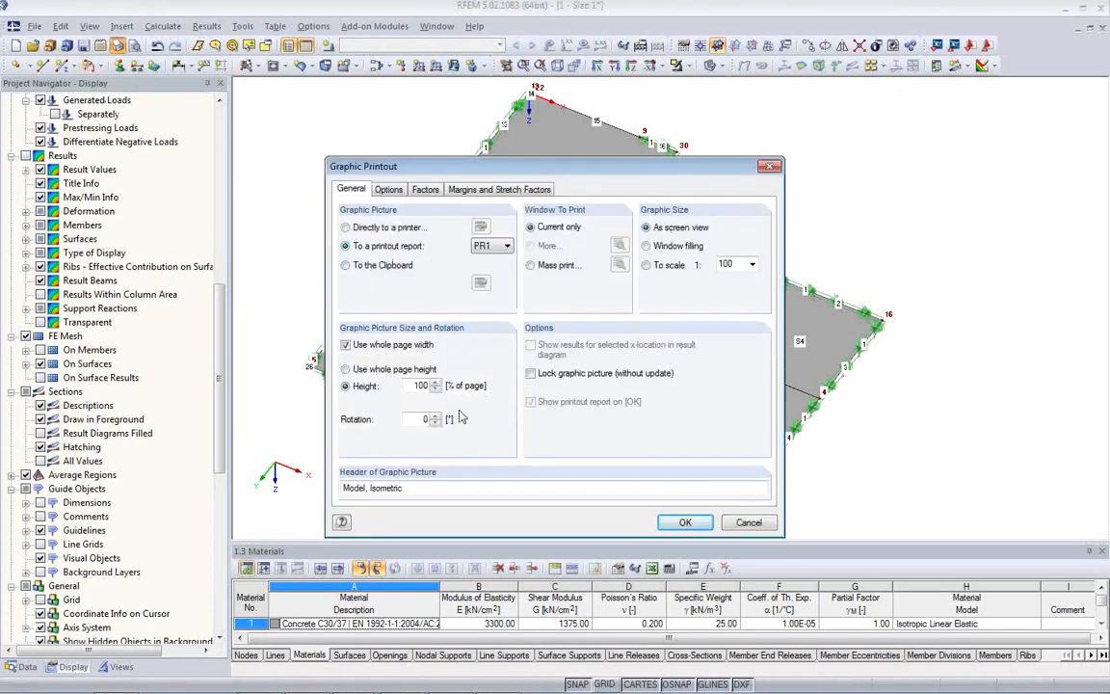
pyautogui.moveTo(410, 386); pyautogui.dragTo(468, 385)
pyautogui.write('50')
pyautogui.click(680, 523)
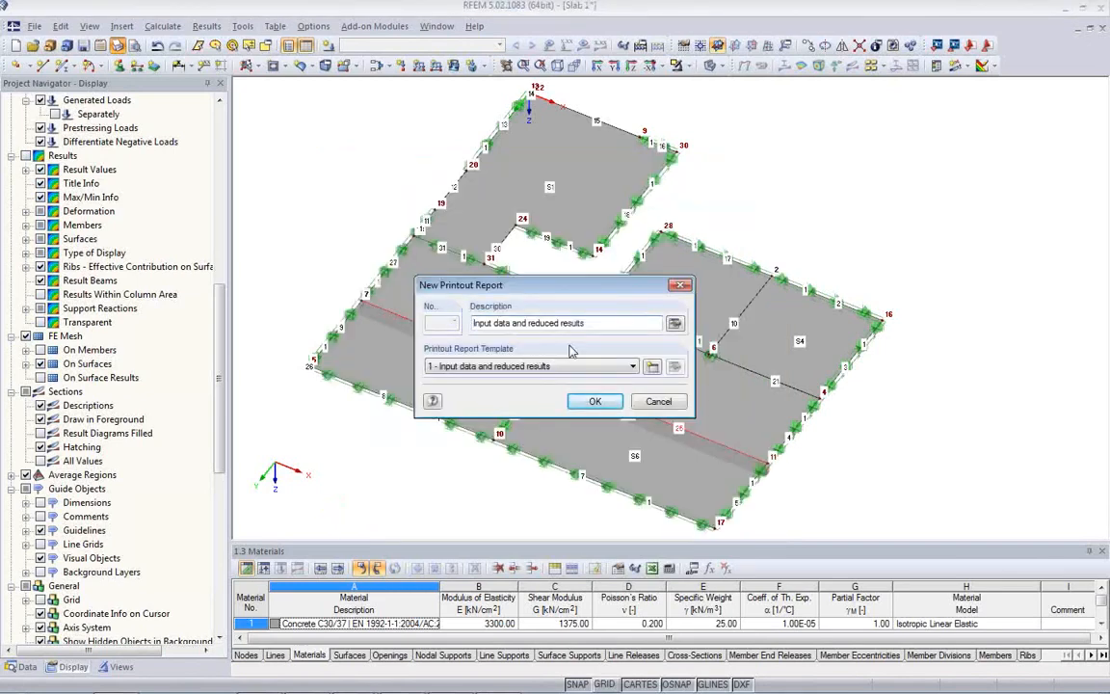
# Create the new printout report from the template 8 - Concrete 2d
pyautogui.click(546, 369)
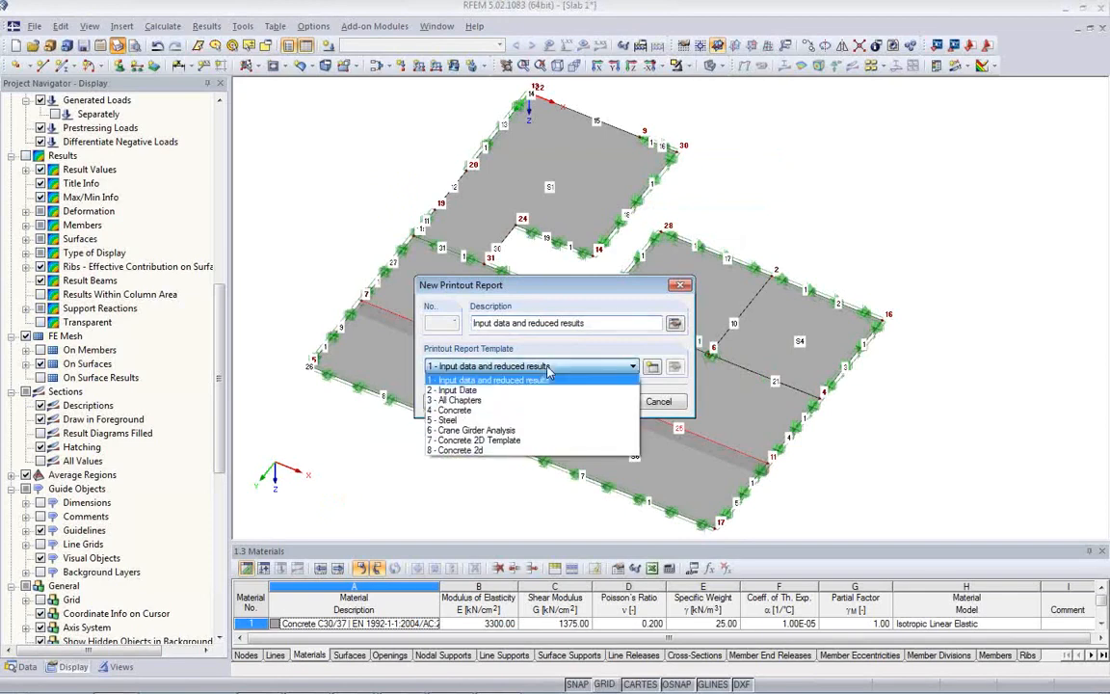
pyautogui.click(490, 450)
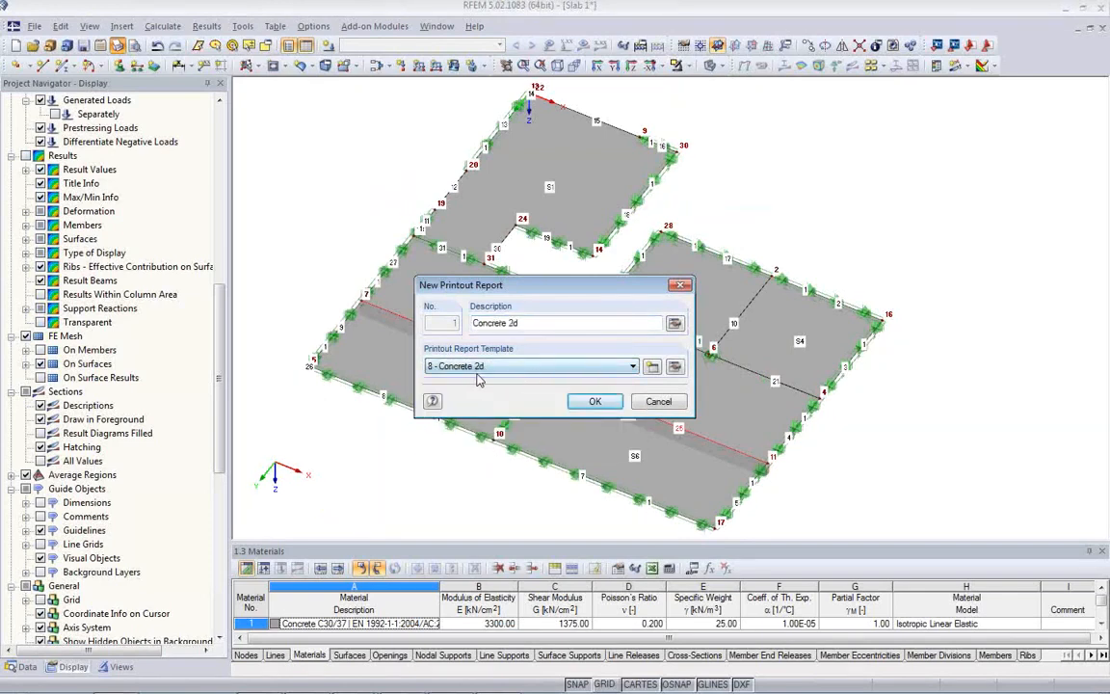
pyautogui.click(596, 407)
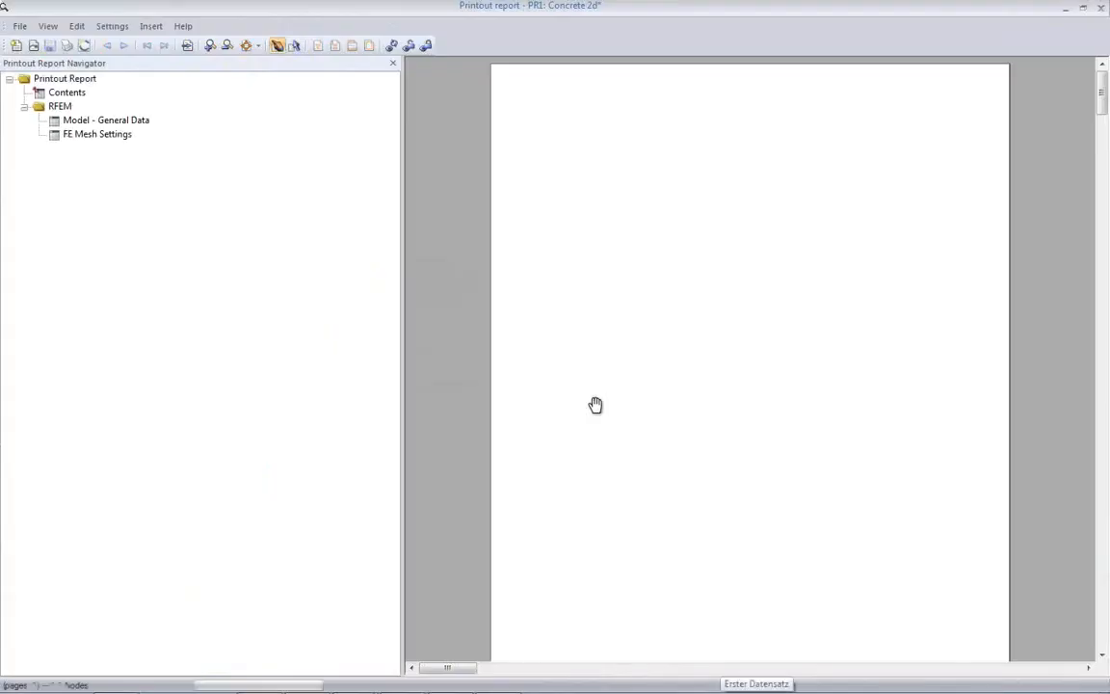
# Review the printout report's model graphic and its input tables for supports, surfaces, materials, lines and nodes
pyautogui.moveTo(403, 353); pyautogui.dragTo(300, 349)
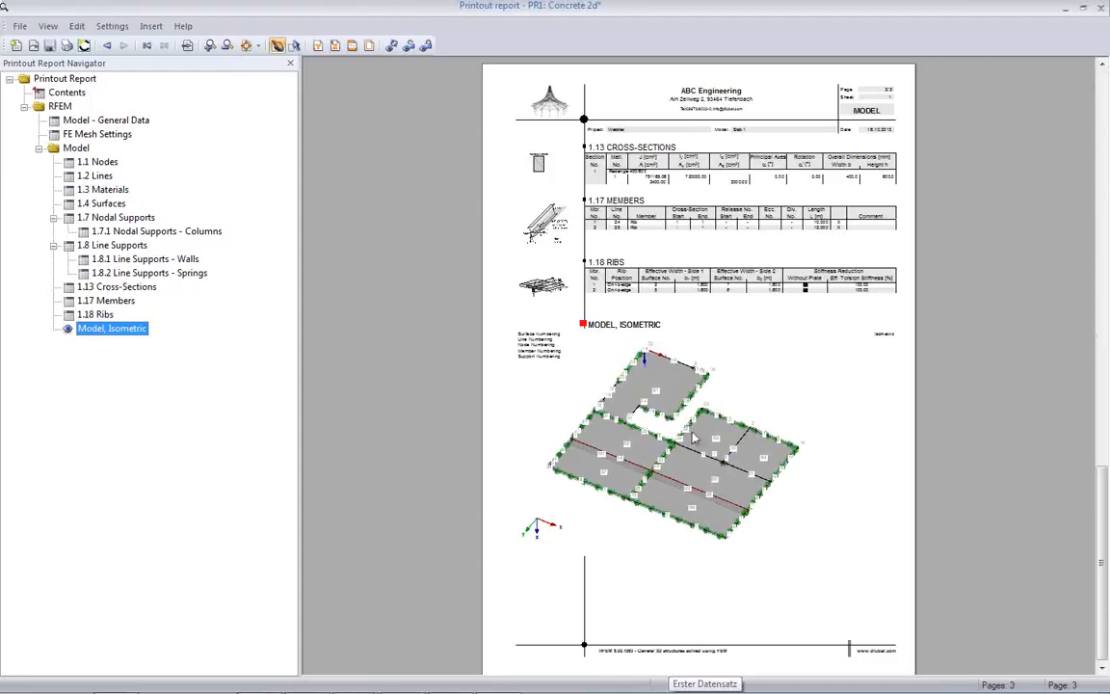
pyautogui.scroll(1, 419, 339)
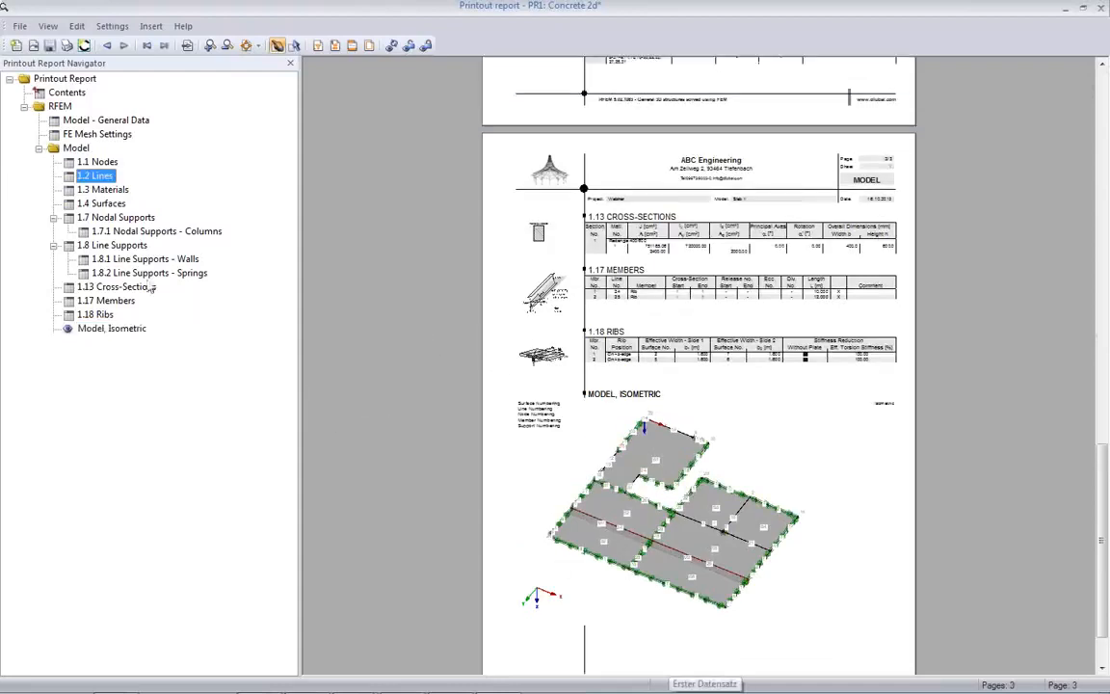
pyautogui.click(135, 258)
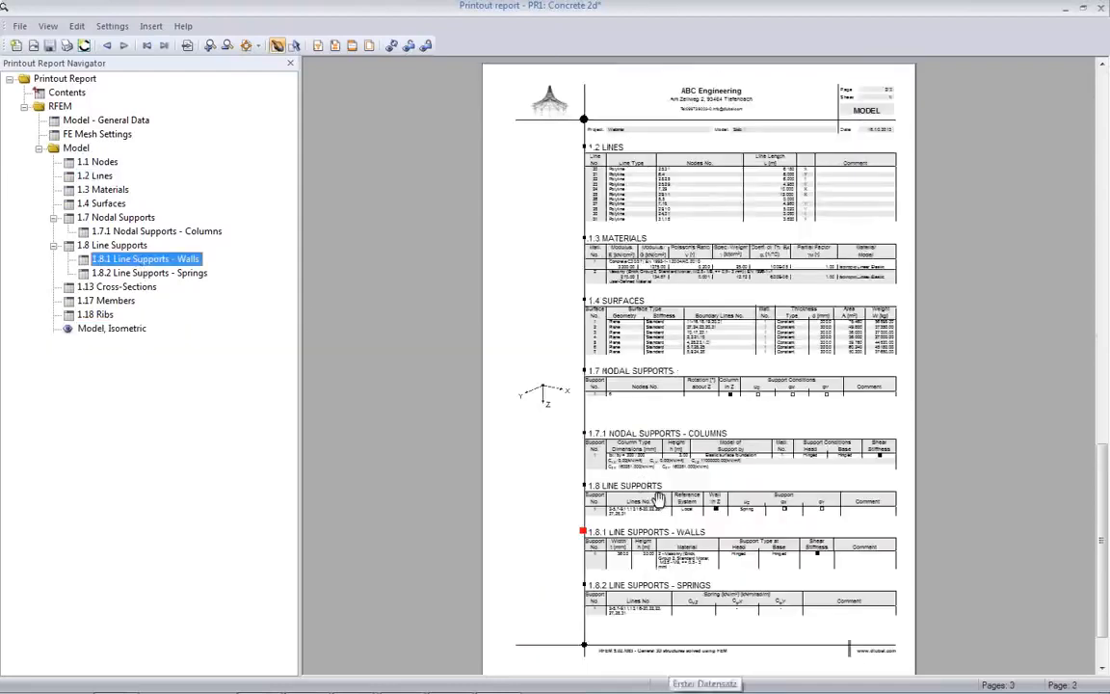
pyautogui.keyDown('ctrl'); pyautogui.scroll(5, 658, 498); pyautogui.keyUp('ctrl')
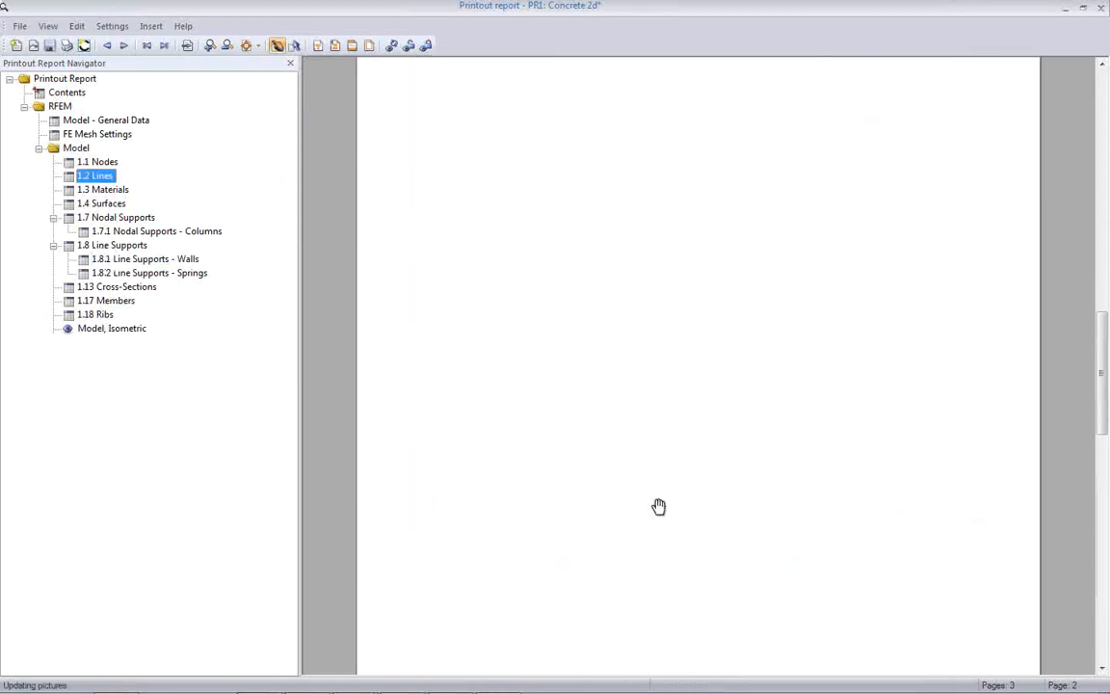
pyautogui.scroll(5, 655, 491)
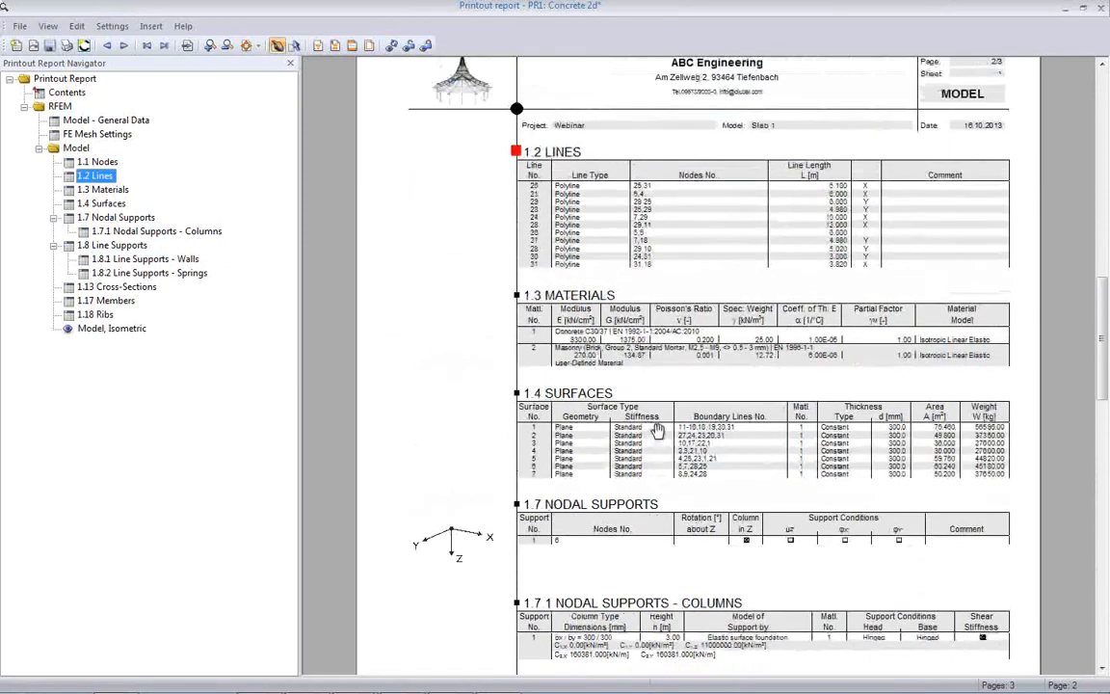
pyautogui.scroll(-2, 658, 412)
pyautogui.scroll(8, 658, 411)
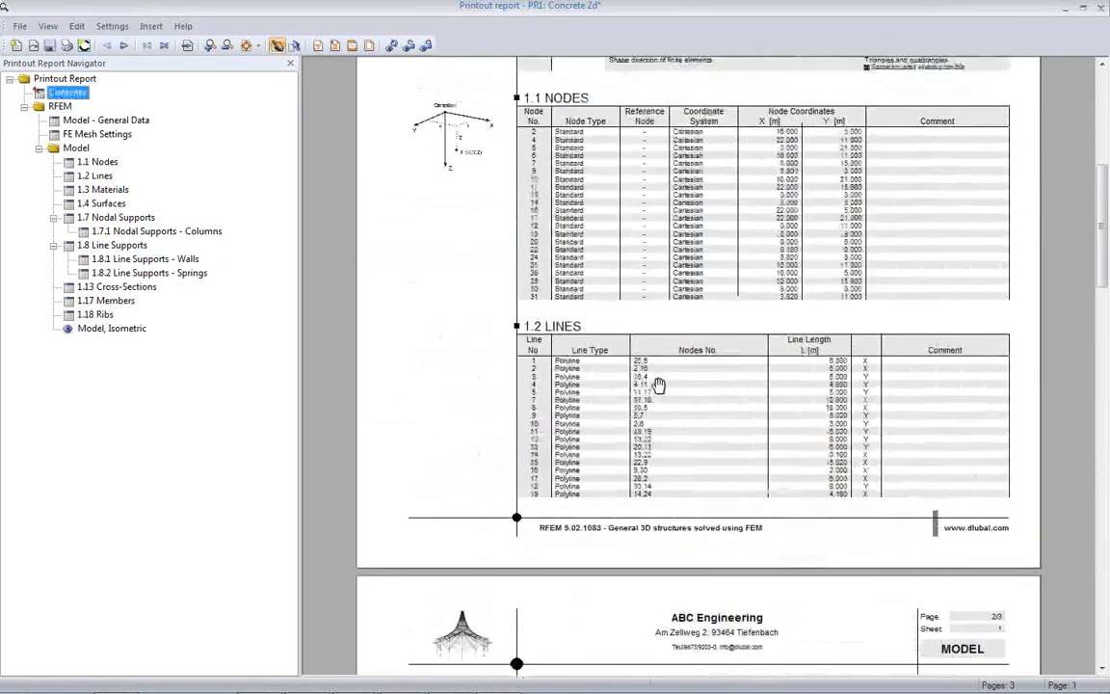
# Show the printout report two pages side by side and look through all its pages
pyautogui.click(47, 26)
pyautogui.moveTo(67, 96)
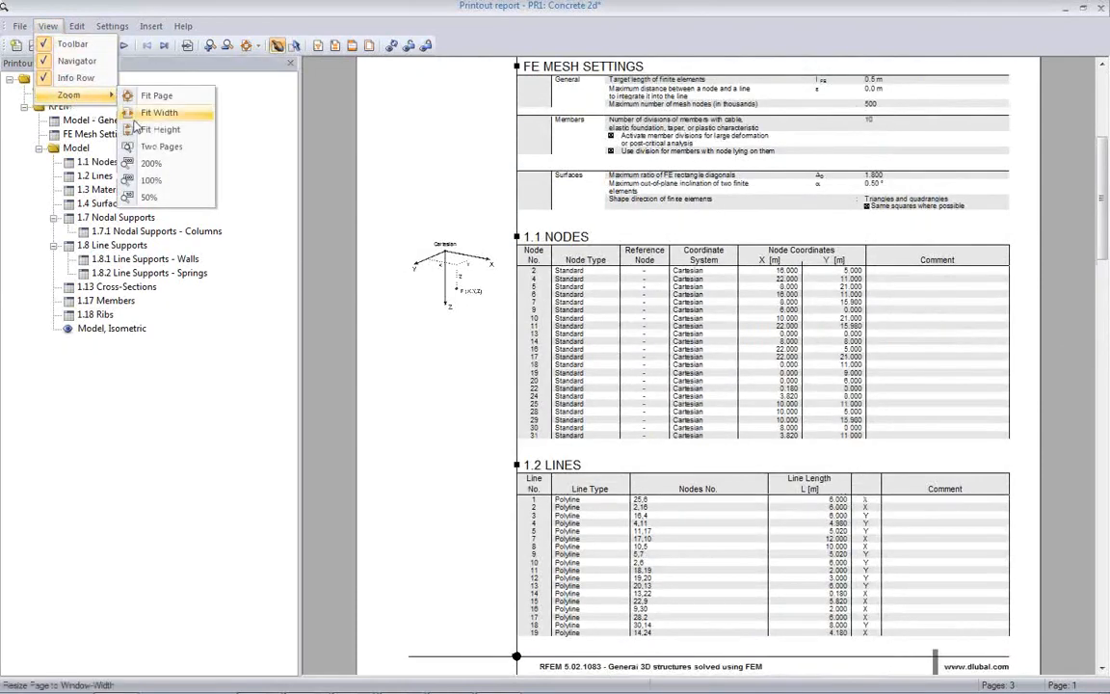
pyautogui.click(165, 150)
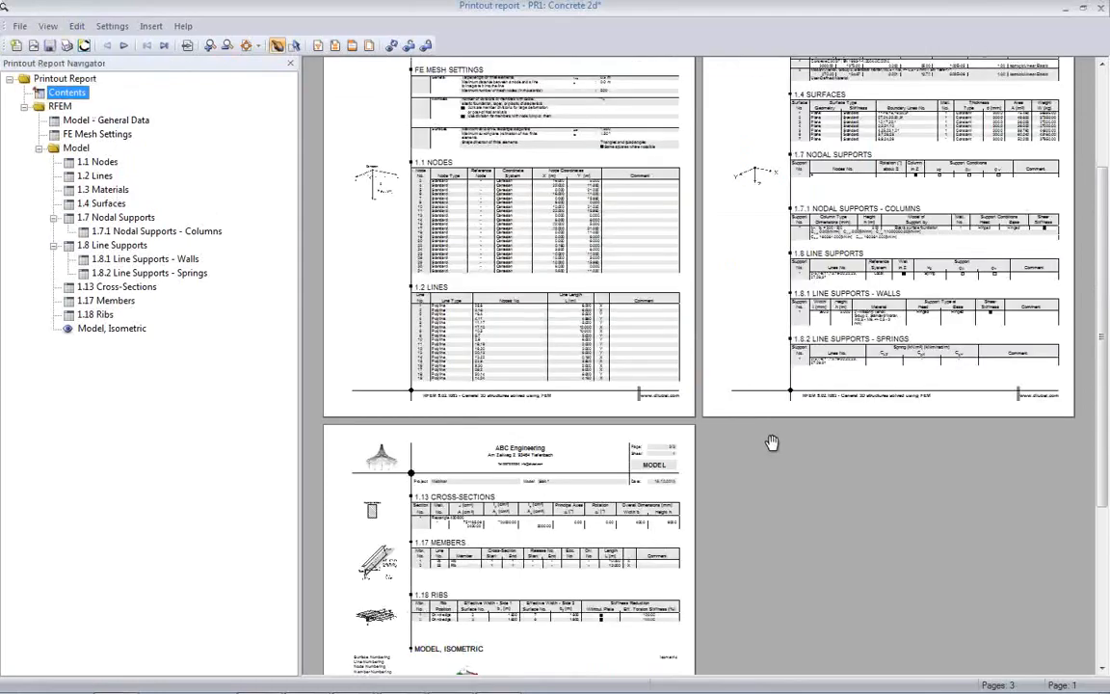
pyautogui.scroll(5, 776, 441)
pyautogui.scroll(-5, 772, 432)
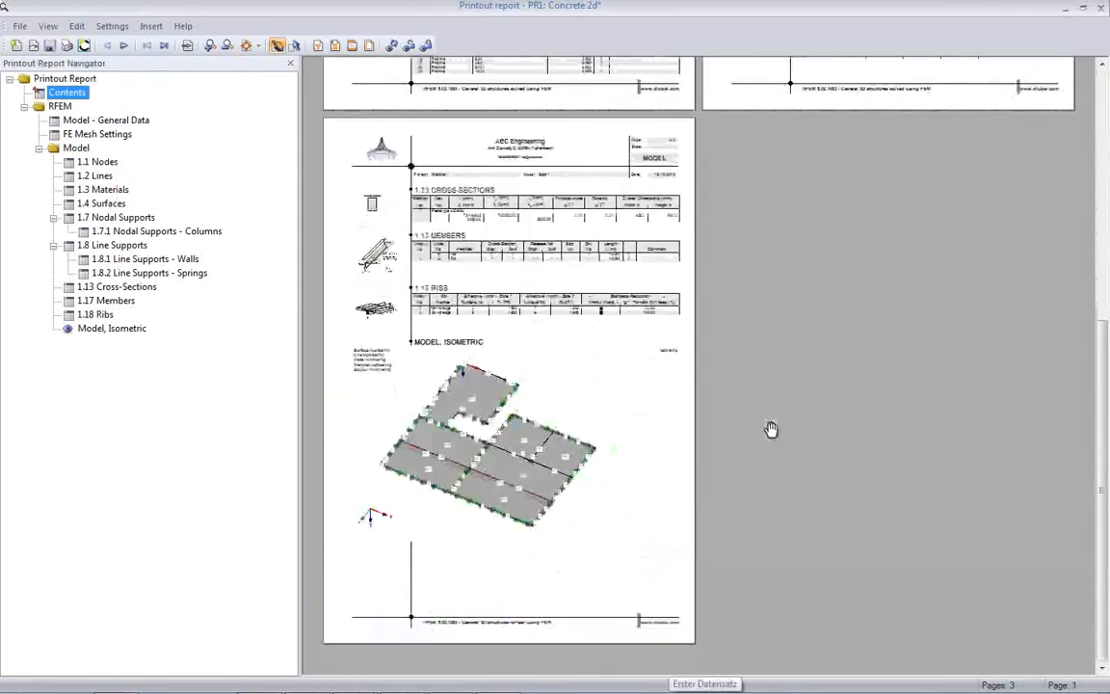
pyautogui.scroll(5, 770, 429)
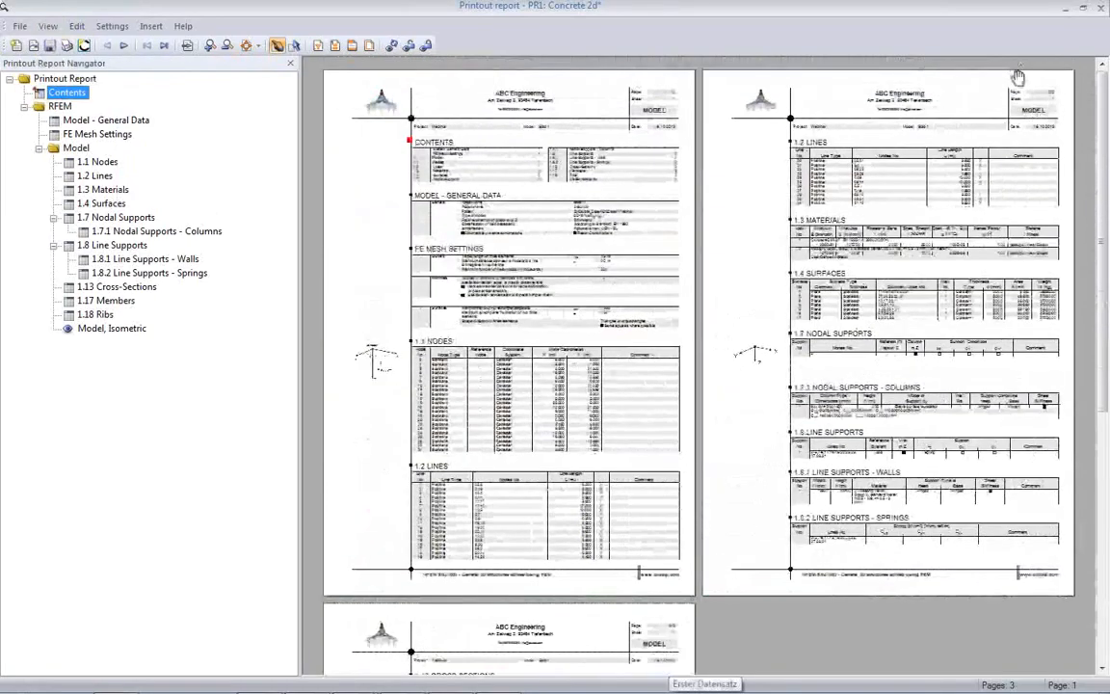
# Close the printout report and hide the numbering on the slab model
pyautogui.click(1101, 9)
pyautogui.click(449, 343)
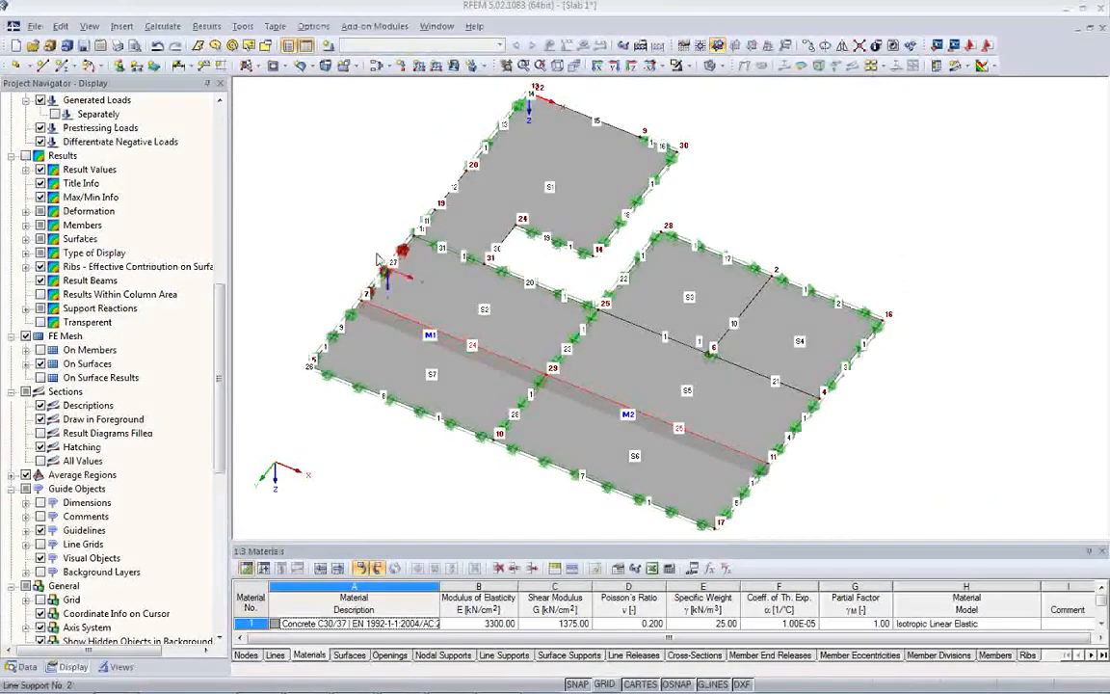
pyautogui.rightClick(339, 184)
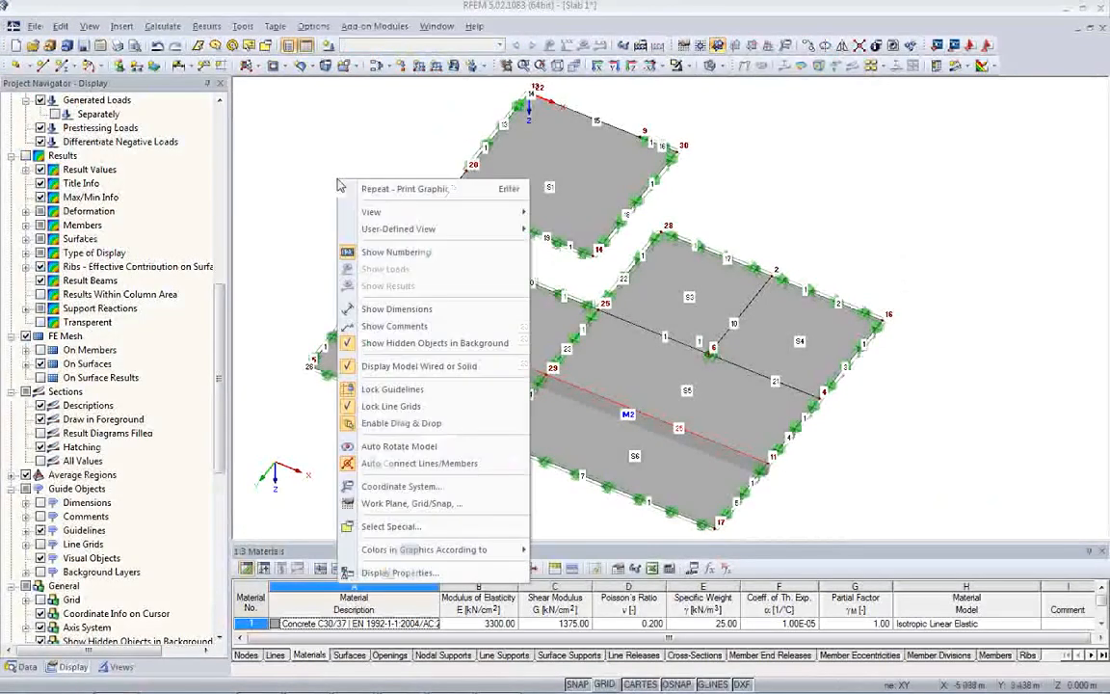
pyautogui.click(371, 252)
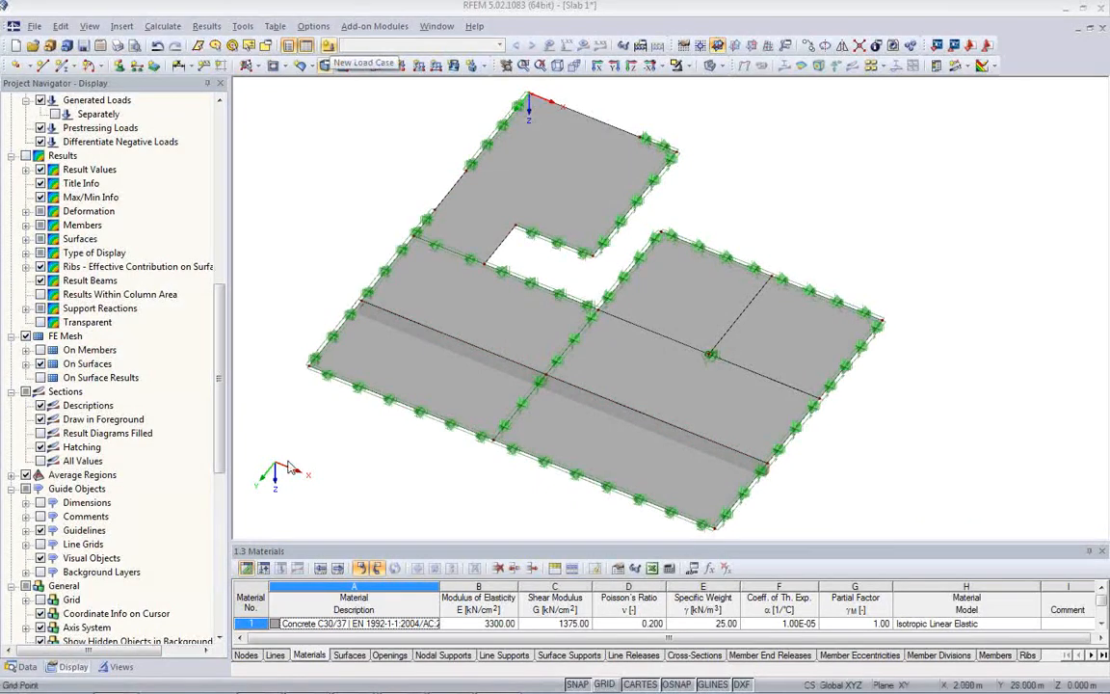
# Bring up the enlarged load cases table and define LC1 with the description Self-weight
pyautogui.click(264, 568)
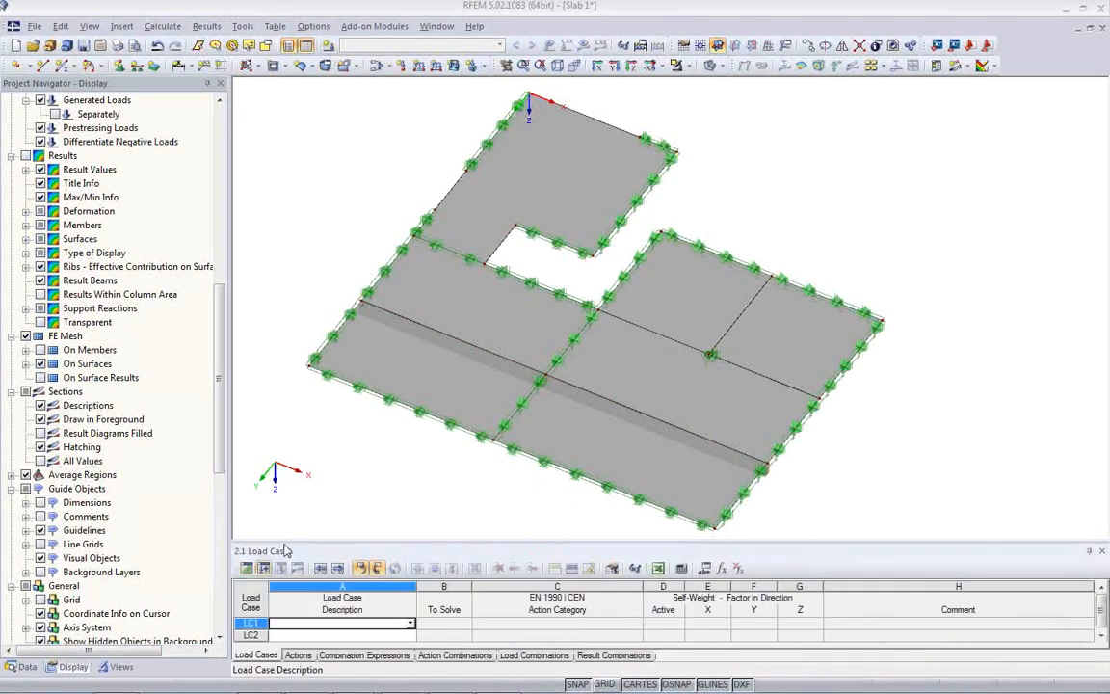
pyautogui.moveTo(286, 546); pyautogui.dragTo(284, 351)
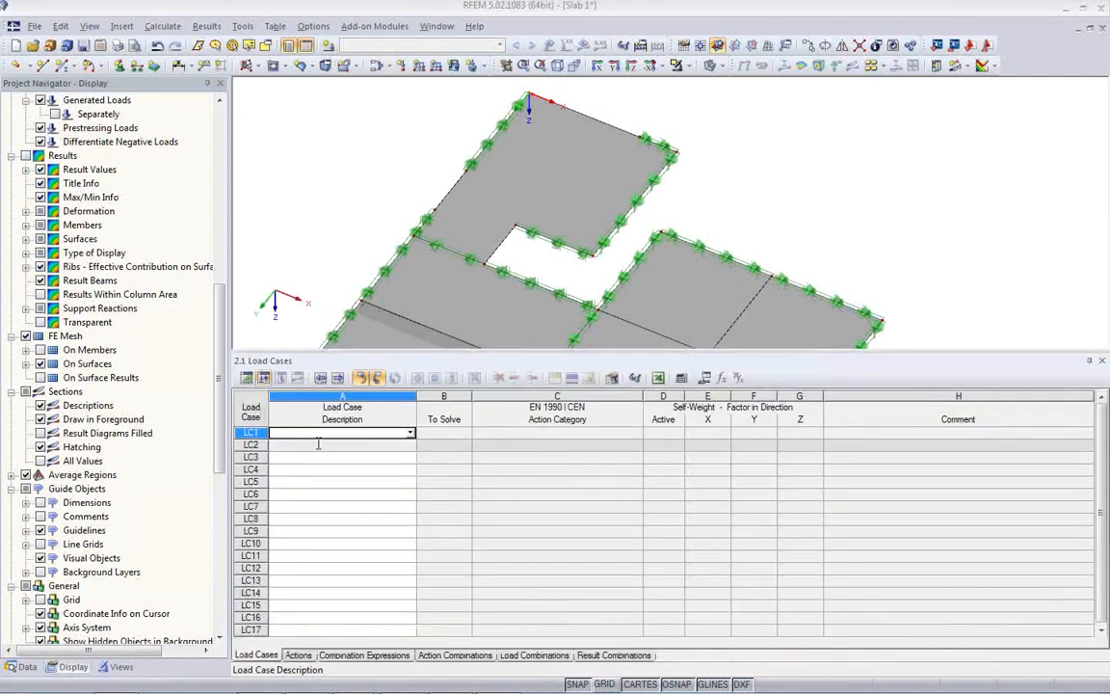
pyautogui.click(411, 435)
pyautogui.click(335, 448)
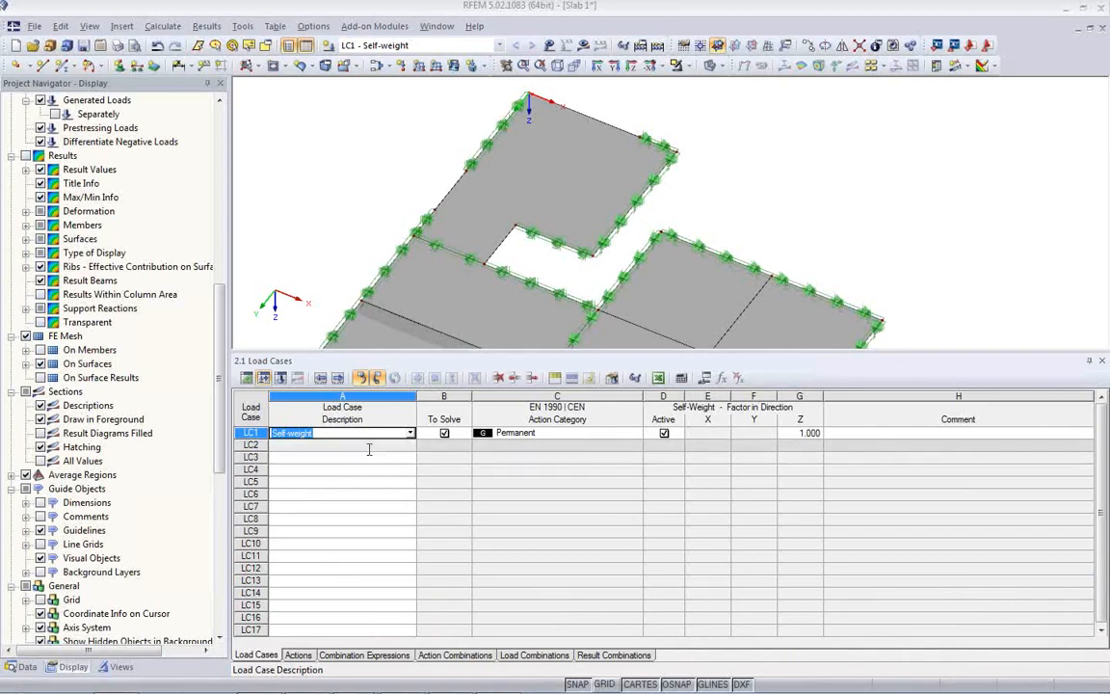
# Define load case LC2 as p1 with the action category Imposed - category B: office areas
pyautogui.click(367, 446)
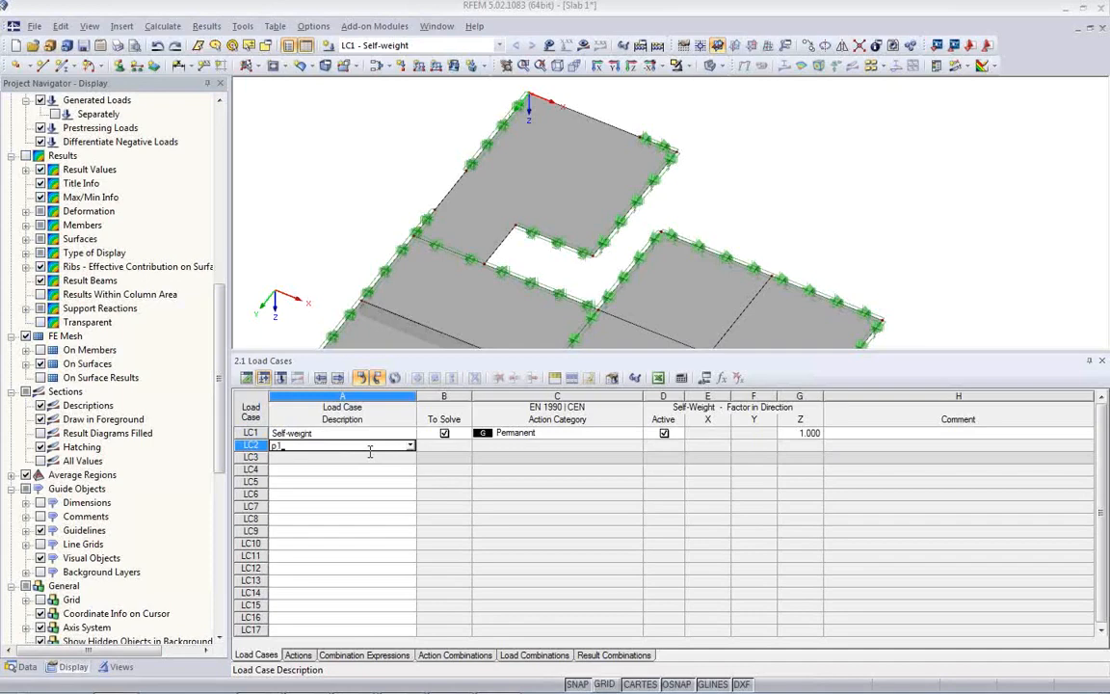
pyautogui.write('p1')
pyautogui.press('Tab')
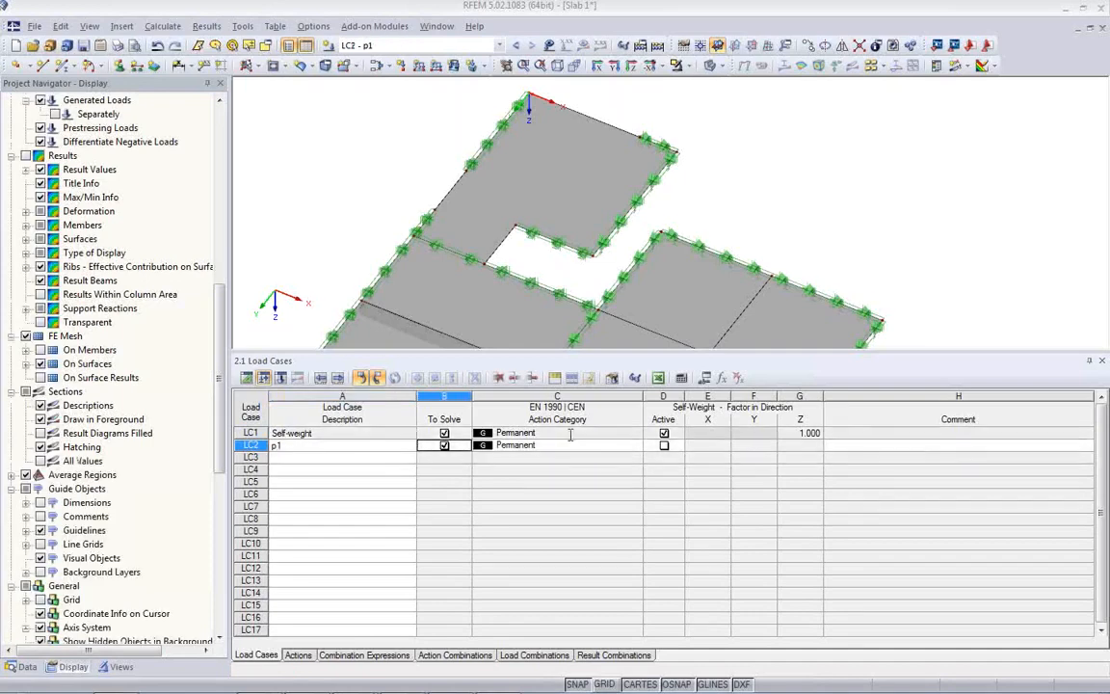
pyautogui.press('Tab')
pyautogui.click(637, 447)
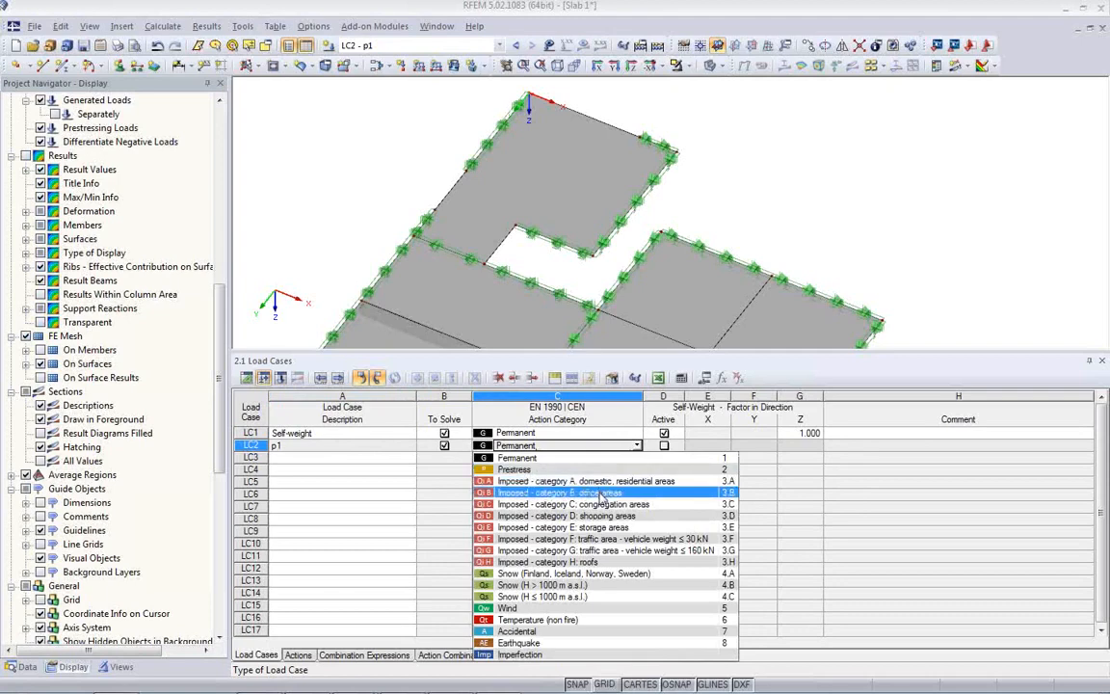
pyautogui.click(602, 494)
# Add load cases LC3 to LC8 with the descriptions p2, p3, p4, p5, p6 and p7
pyautogui.click(397, 460)
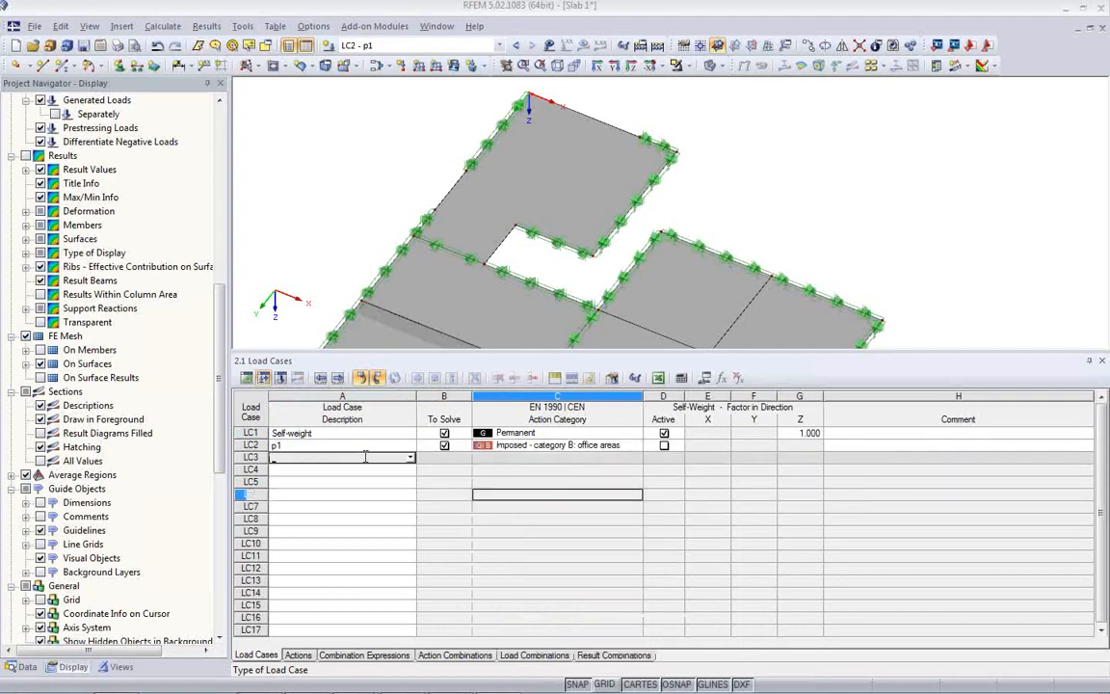
pyautogui.write('p2')
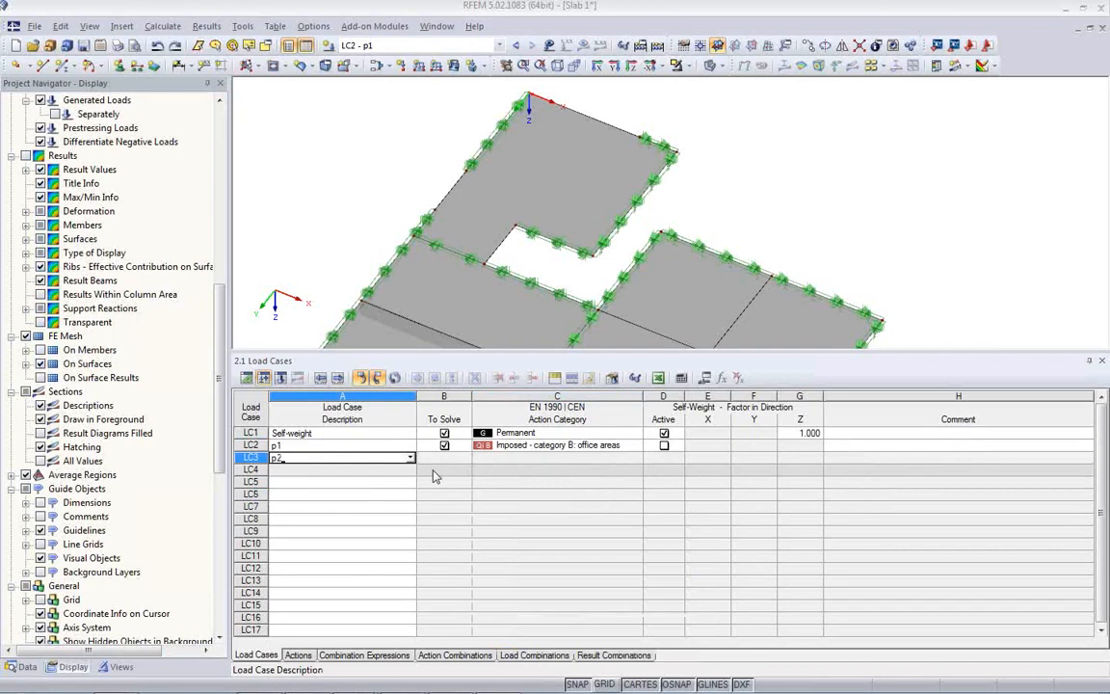
pyautogui.press('Return')
pyautogui.write('p3')
pyautogui.press('Return')
pyautogui.write('p4')
pyautogui.press('Return')
pyautogui.write('p')
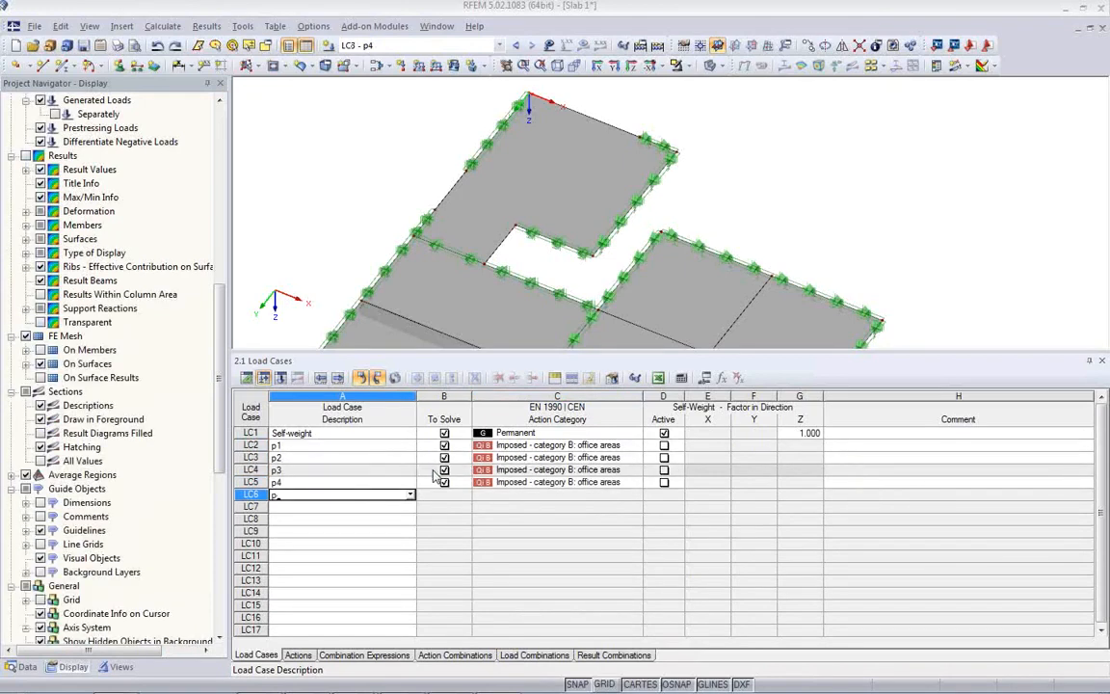
pyautogui.write('5')
pyautogui.press('Return')
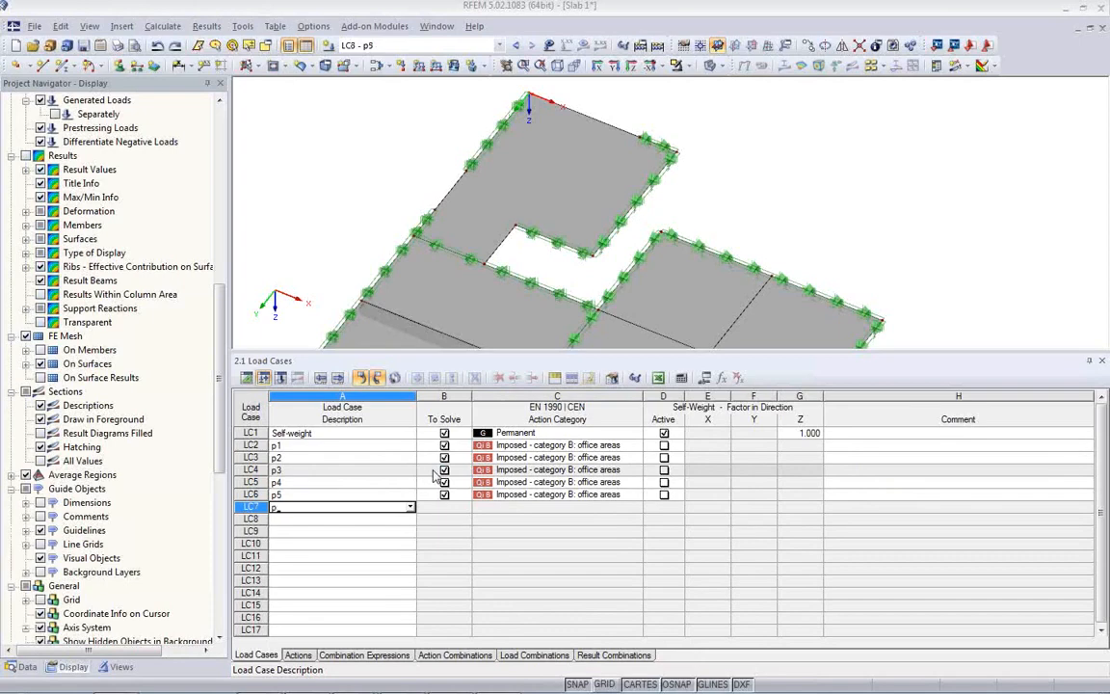
pyautogui.write('p6')
pyautogui.press('Return')
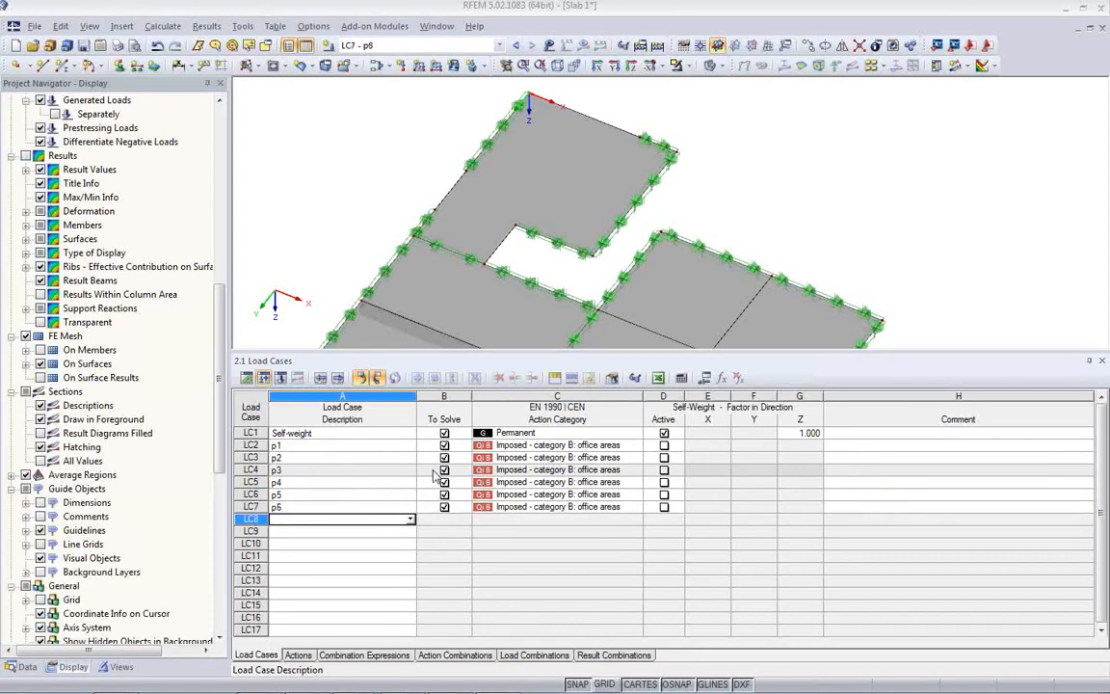
pyautogui.write('p7')
pyautogui.press('Return')
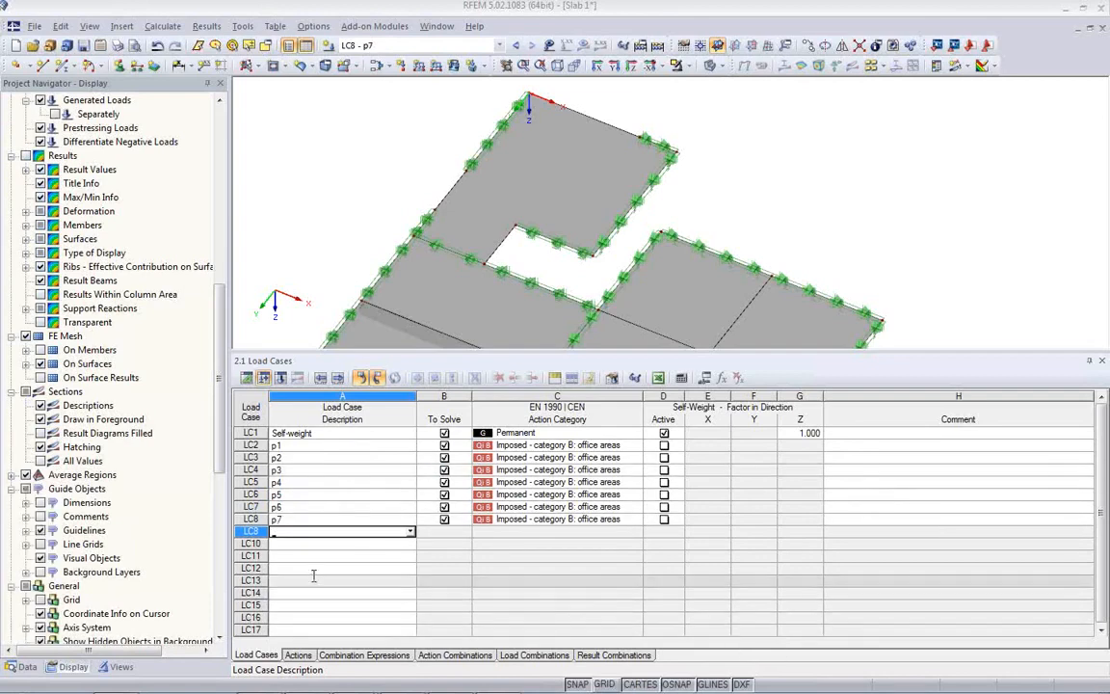
# Check the actions, then exclude the SLS - Frequent and SLS - Characteristic combination expressions from use
pyautogui.click(298, 655)
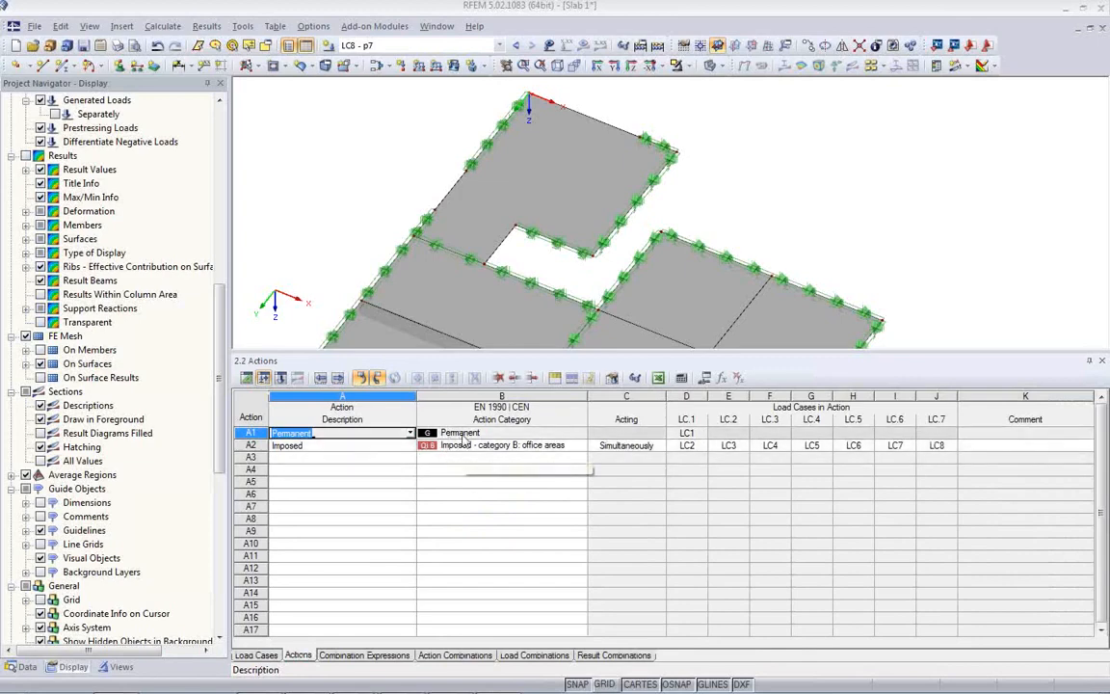
pyautogui.click(357, 655)
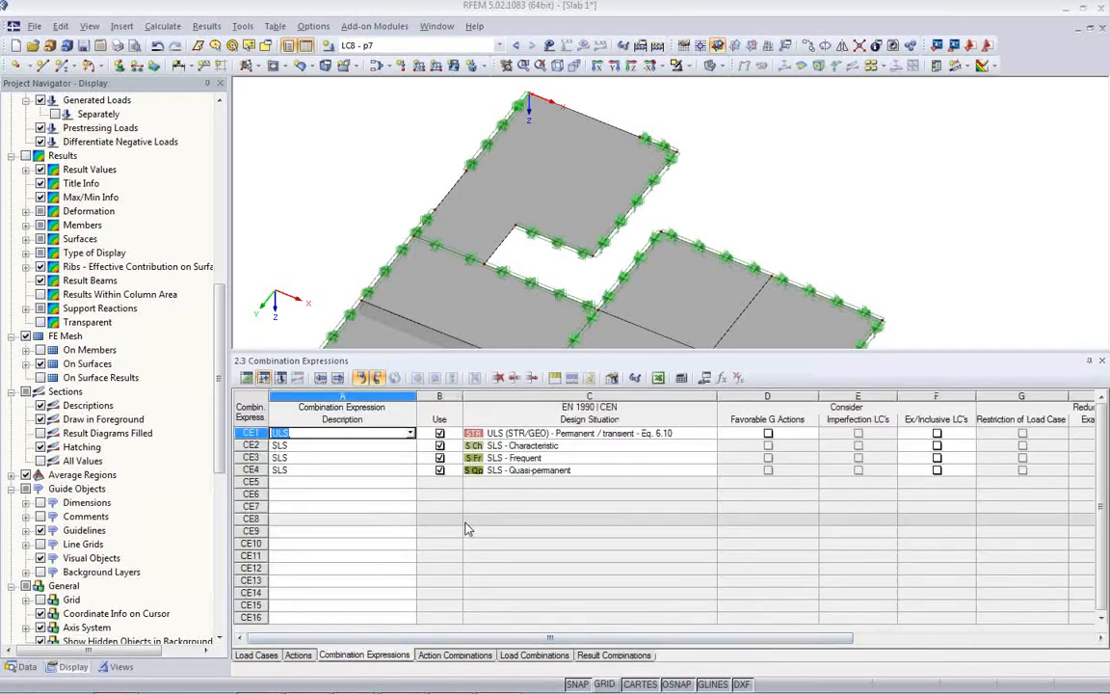
pyautogui.click(439, 458)
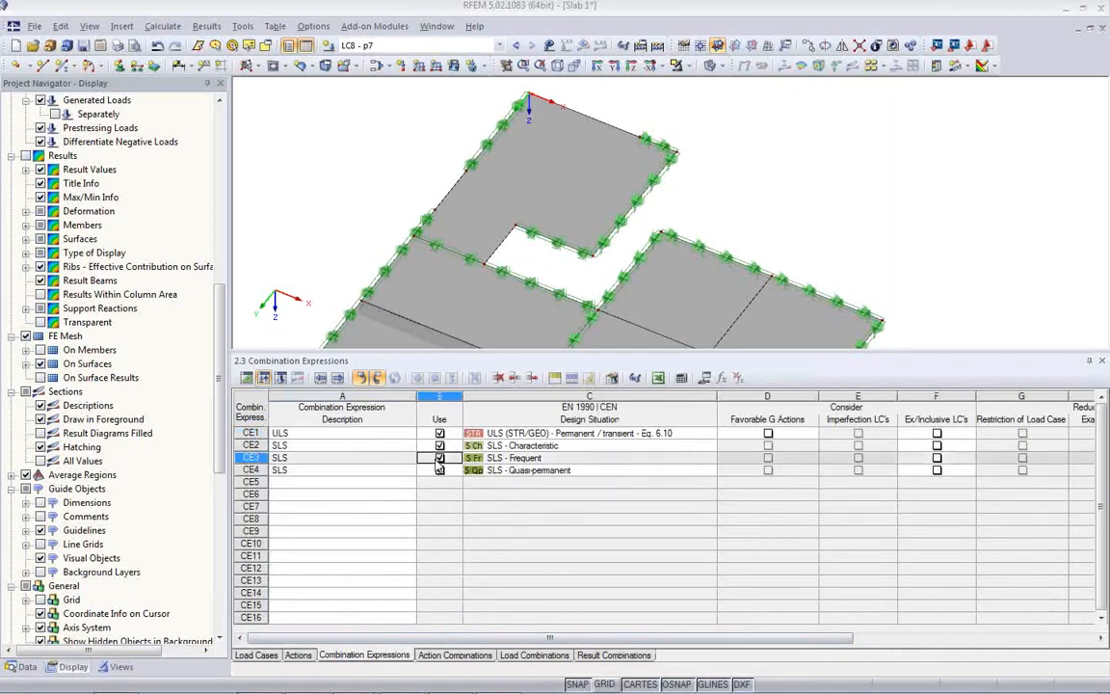
pyautogui.click(439, 457)
pyautogui.click(439, 445)
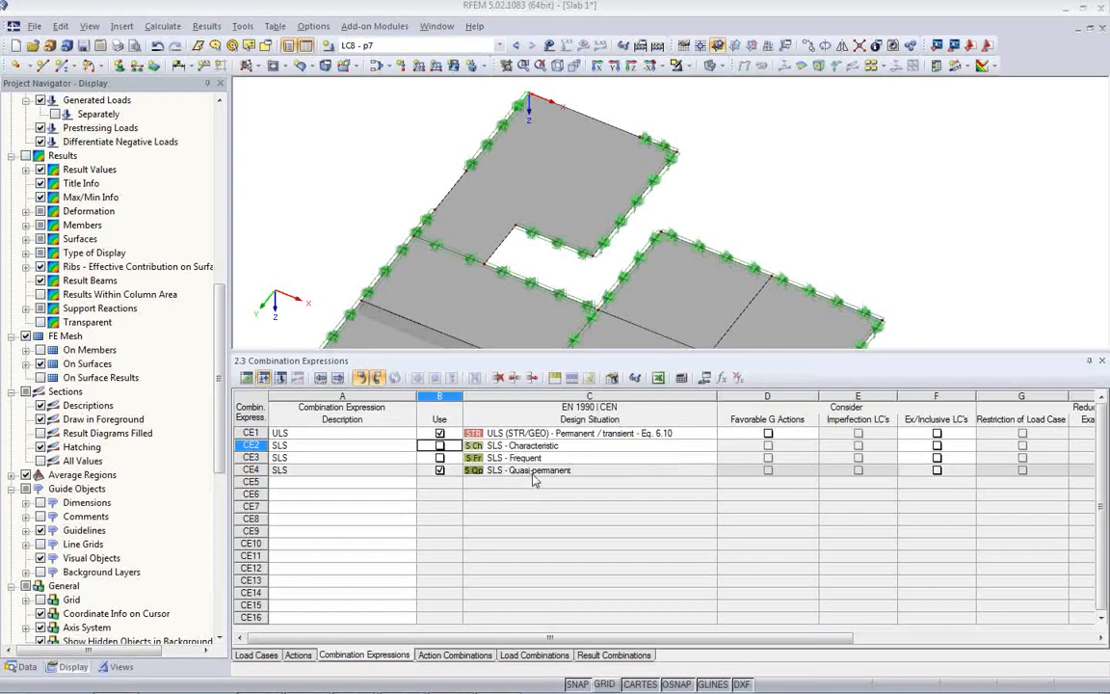
# Examine the generated action, load and result combinations, including how the ULS and quasi-permanent SLS result combinations are composed
pyautogui.click(455, 655)
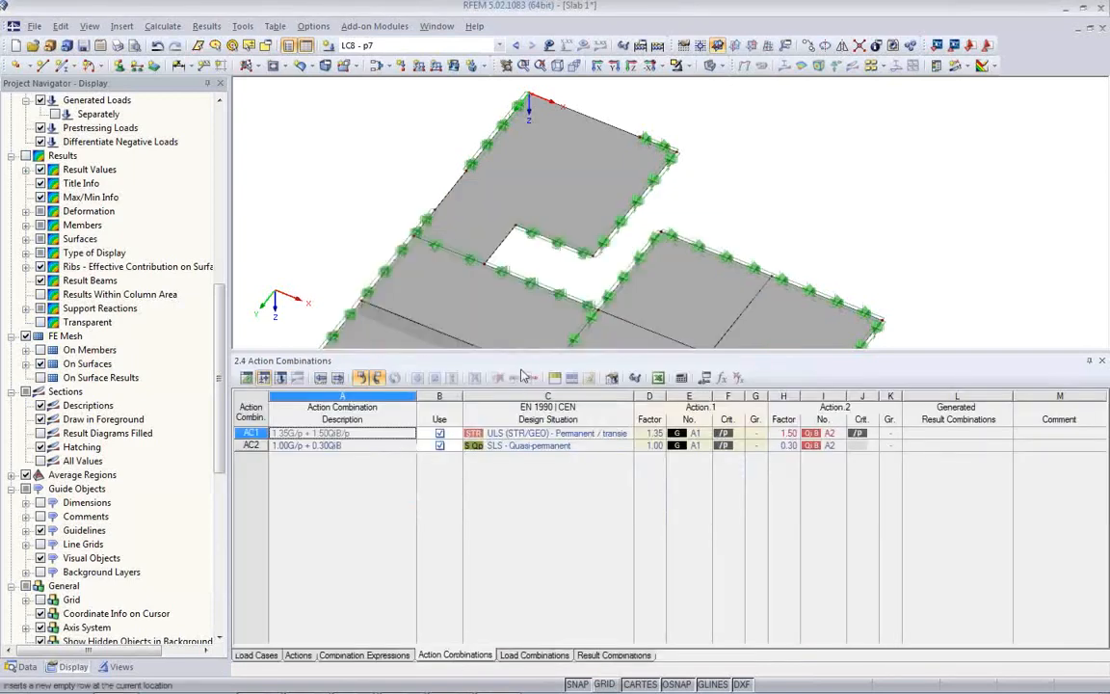
pyautogui.click(534, 656)
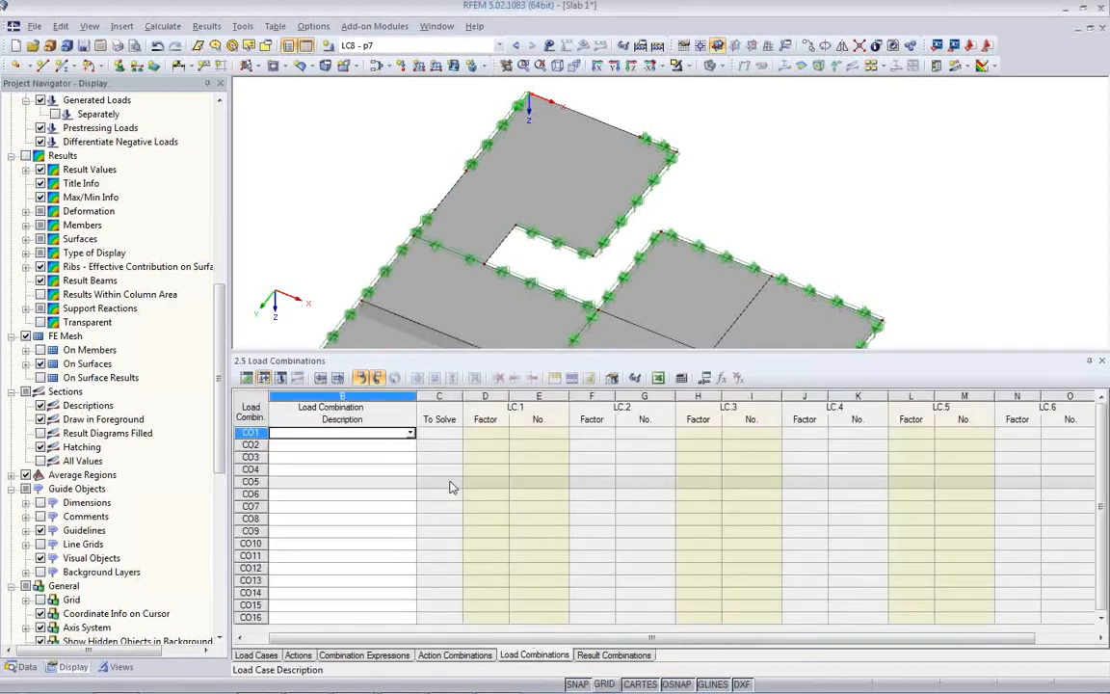
pyautogui.click(610, 654)
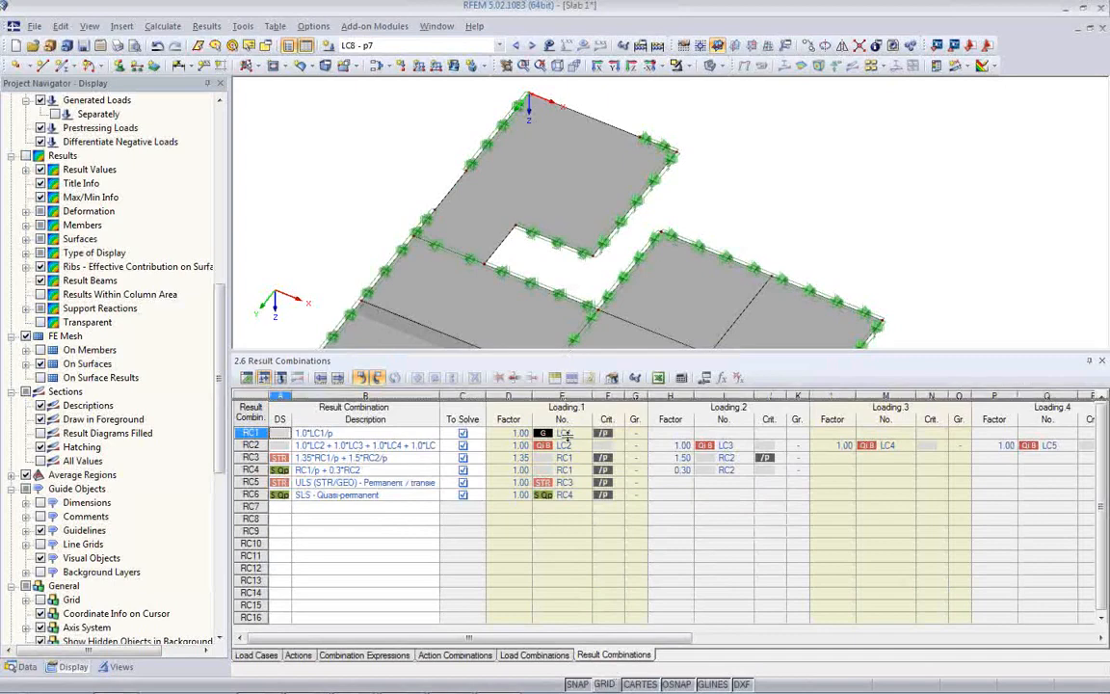
pyautogui.moveTo(567, 435); pyautogui.dragTo(566, 483)
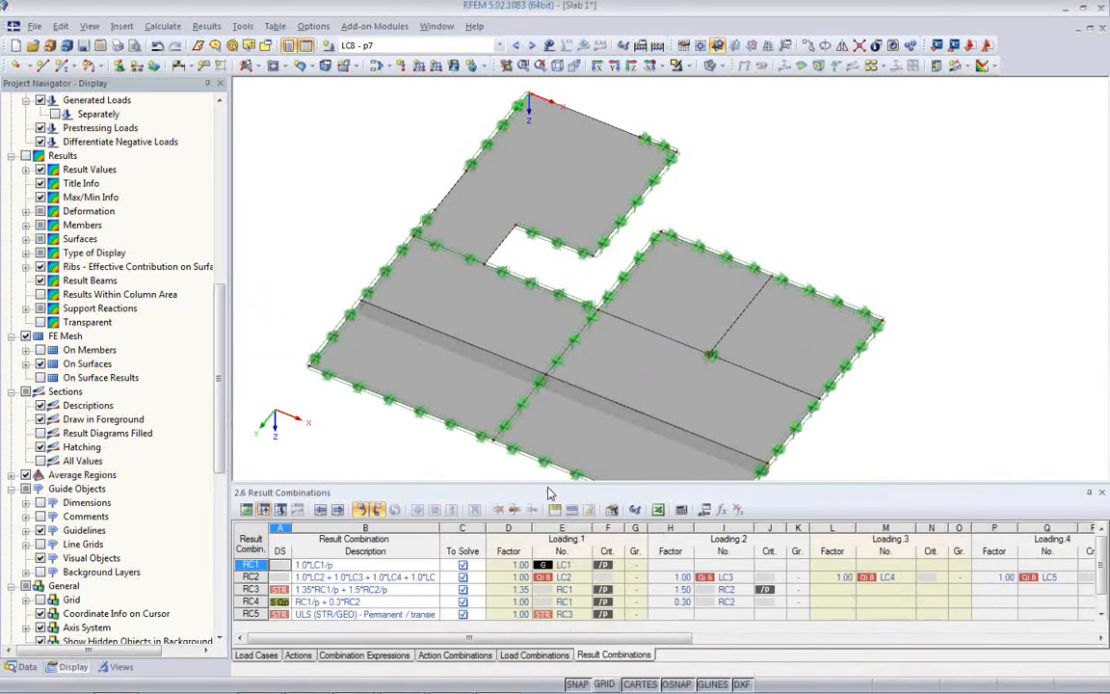
pyautogui.moveTo(546, 480); pyautogui.dragTo(546, 439)
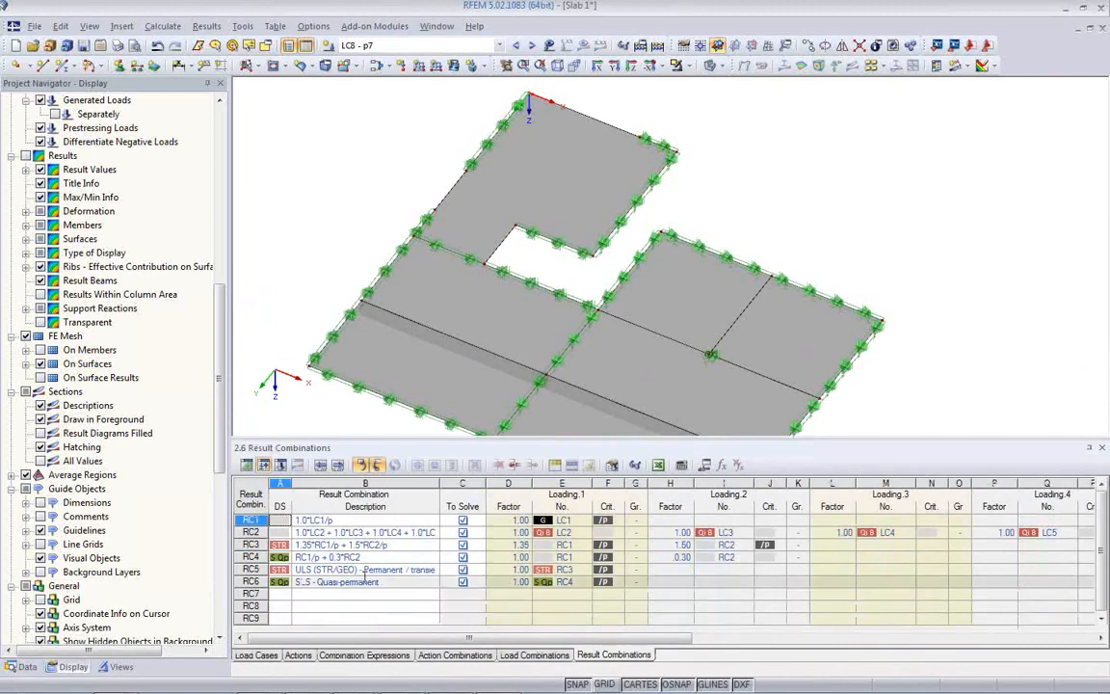
pyautogui.click(366, 570)
pyautogui.click(368, 582)
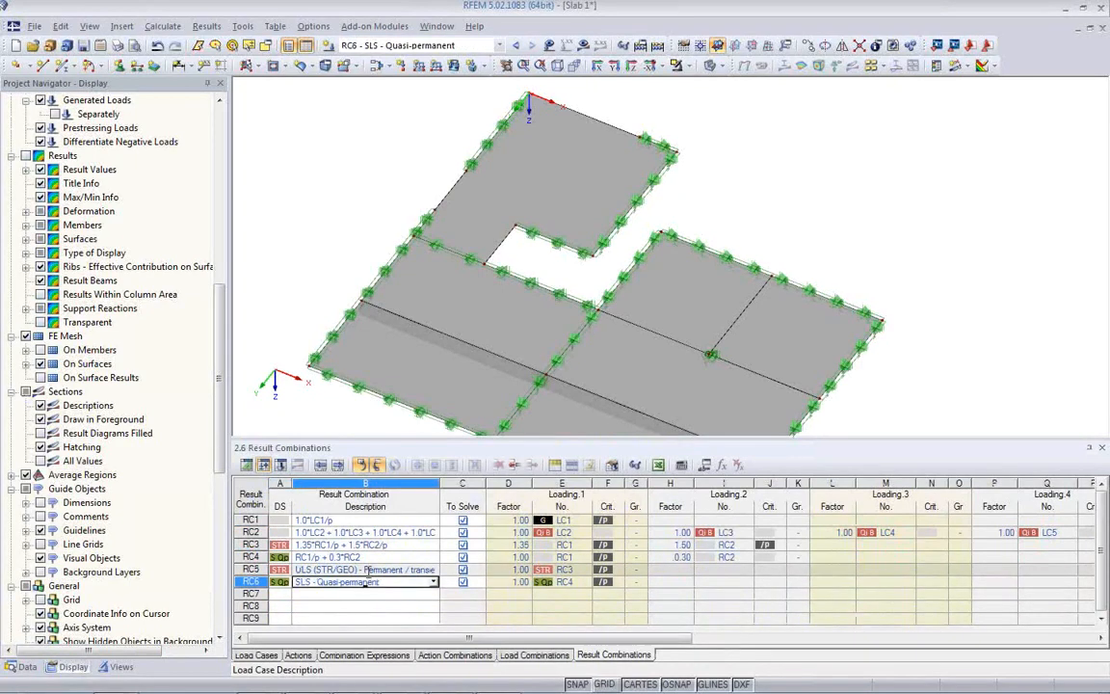
pyautogui.click(369, 571)
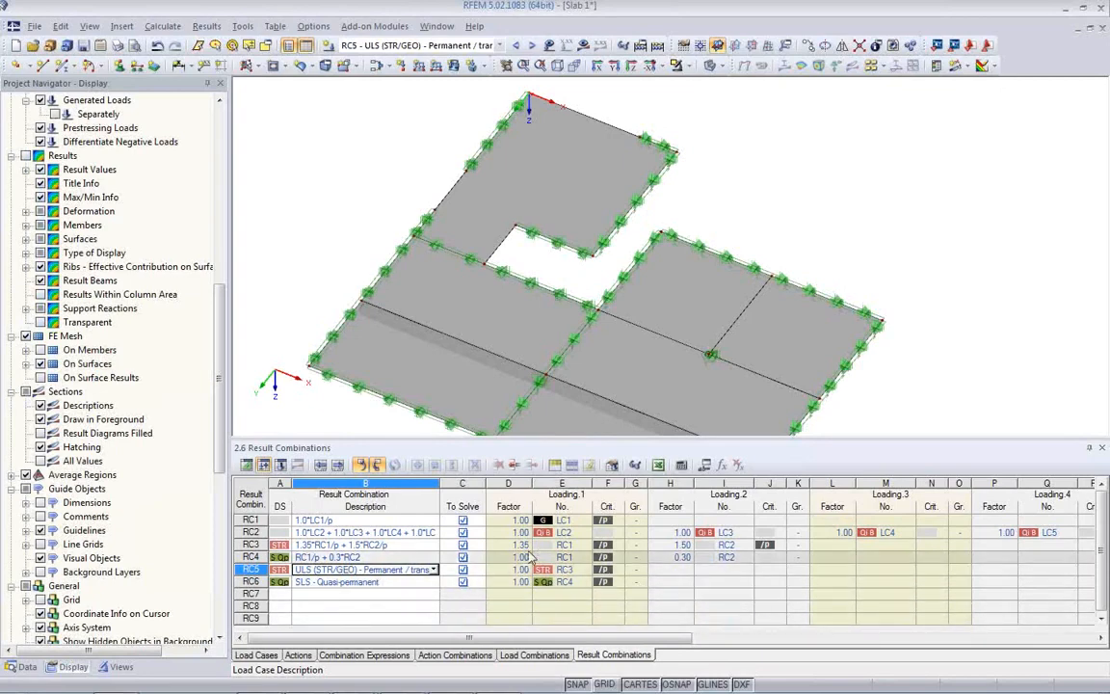
pyautogui.click(337, 544)
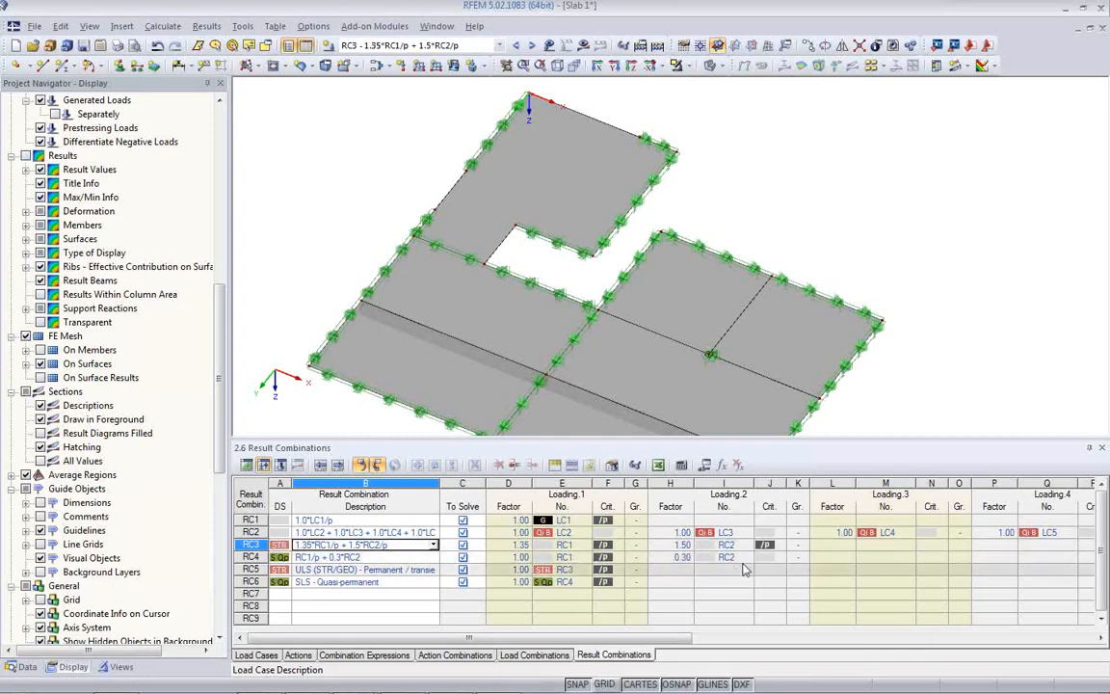
# Apply a uniform surface load of 2.5 kN/m² in direction ZL to all slab surfaces in load case LC1
pyautogui.moveTo(468, 449); pyautogui.dragTo(468, 497)
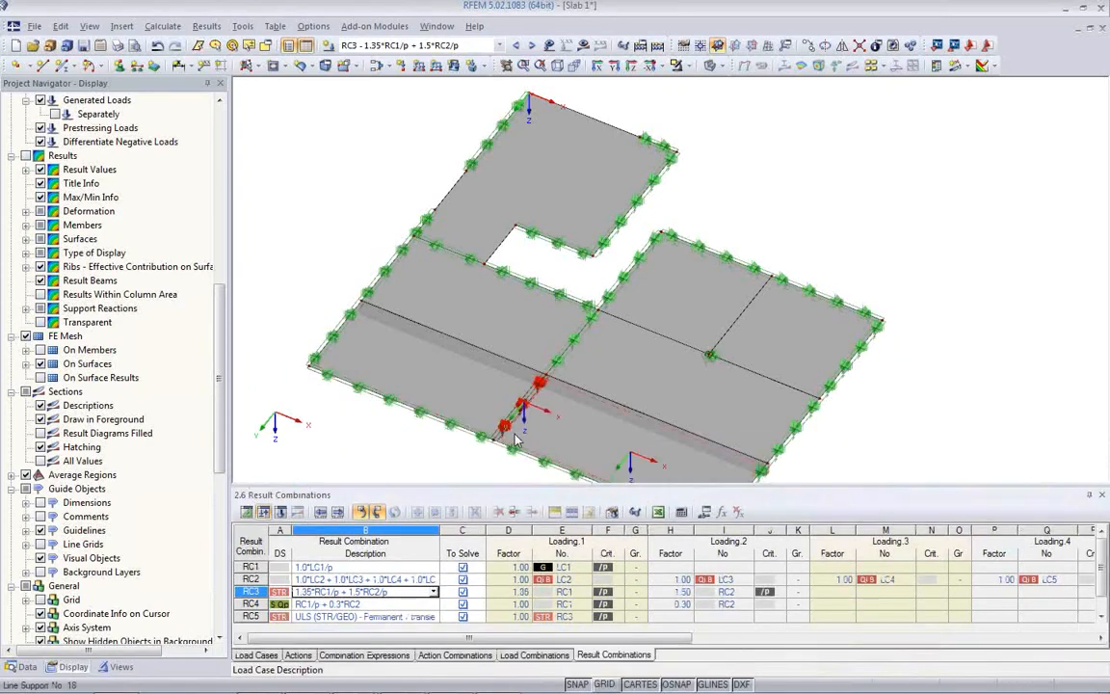
pyautogui.scroll(-2, 515, 438)
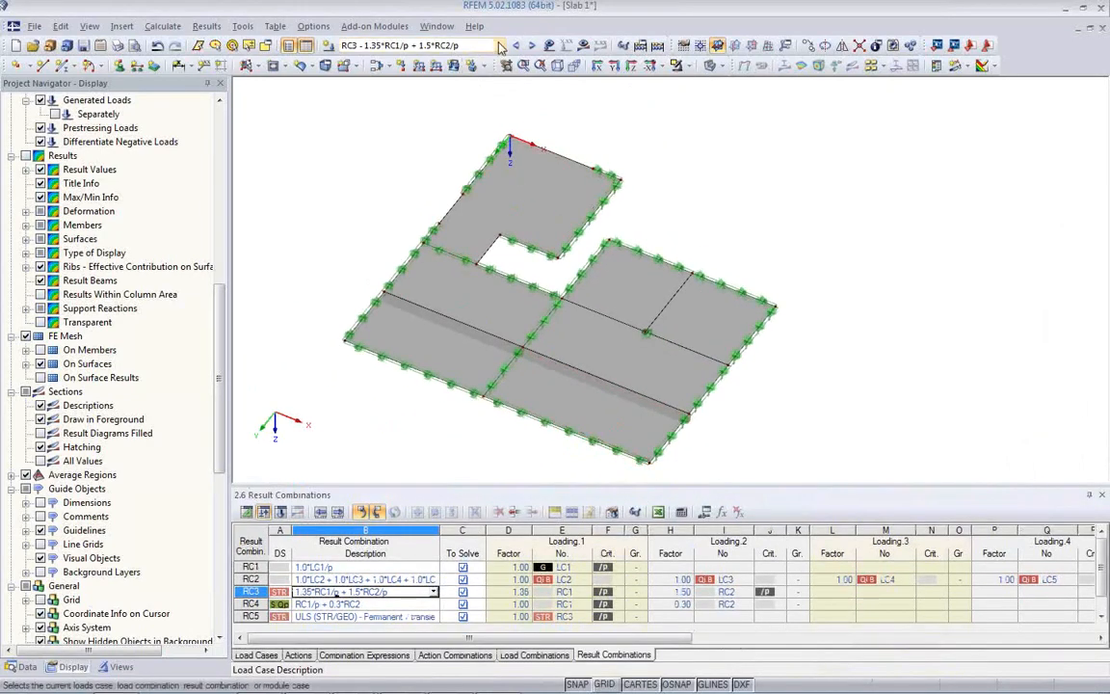
pyautogui.click(500, 47)
pyautogui.click(631, 71)
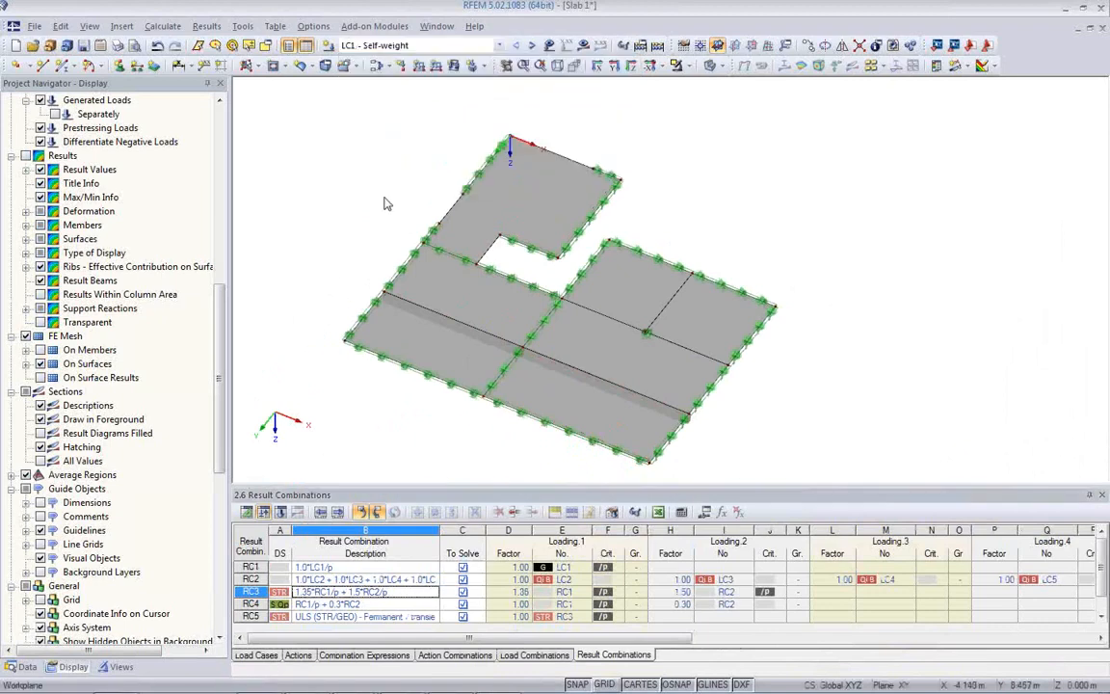
pyautogui.click(453, 65)
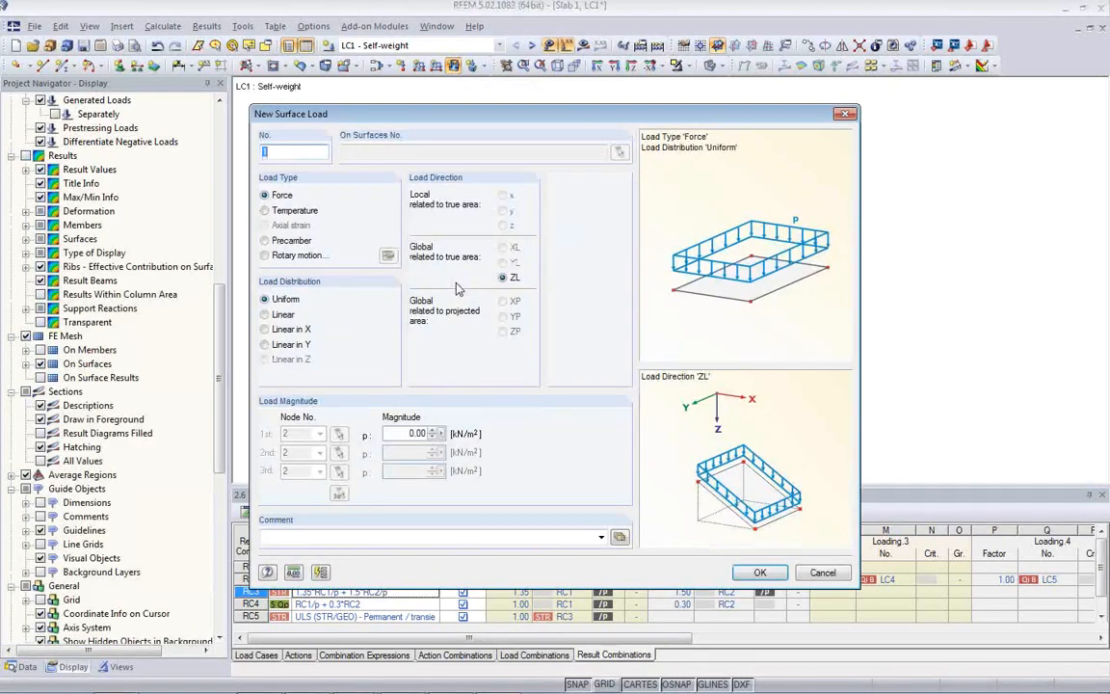
pyautogui.click(416, 434)
pyautogui.write('2.5')
pyautogui.click(760, 572)
pyautogui.moveTo(318, 116); pyautogui.dragTo(773, 441)
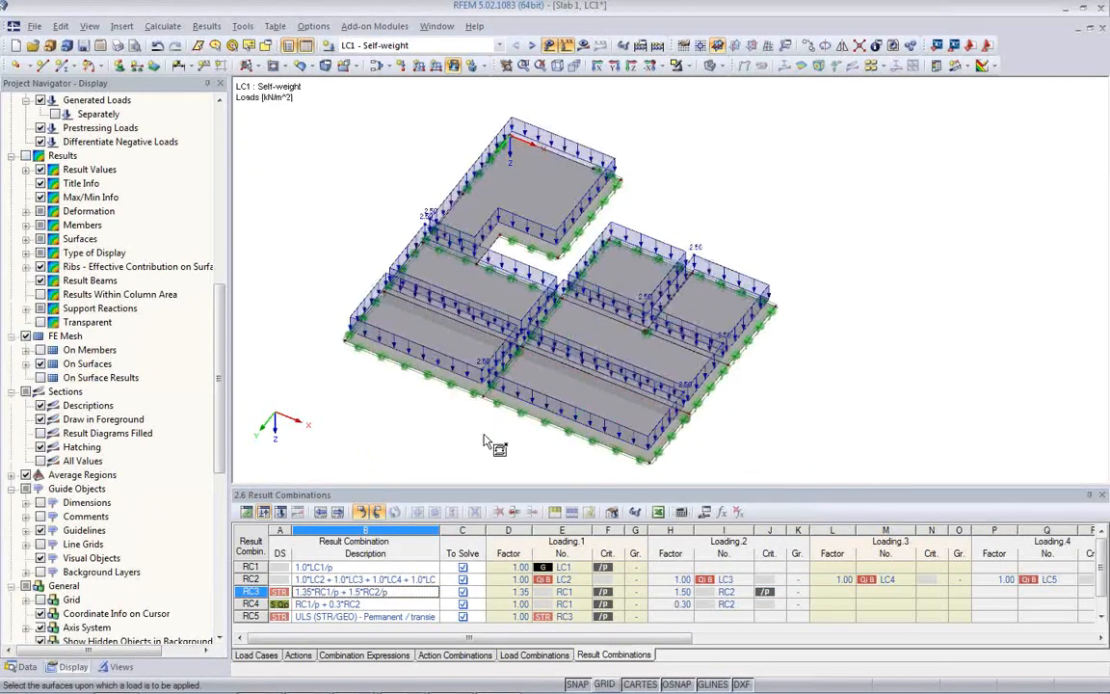
# Apply a uniform surface load of 3.5 kN/m² to the slab surface beside the model origin in load case LC2
pyautogui.click(531, 47)
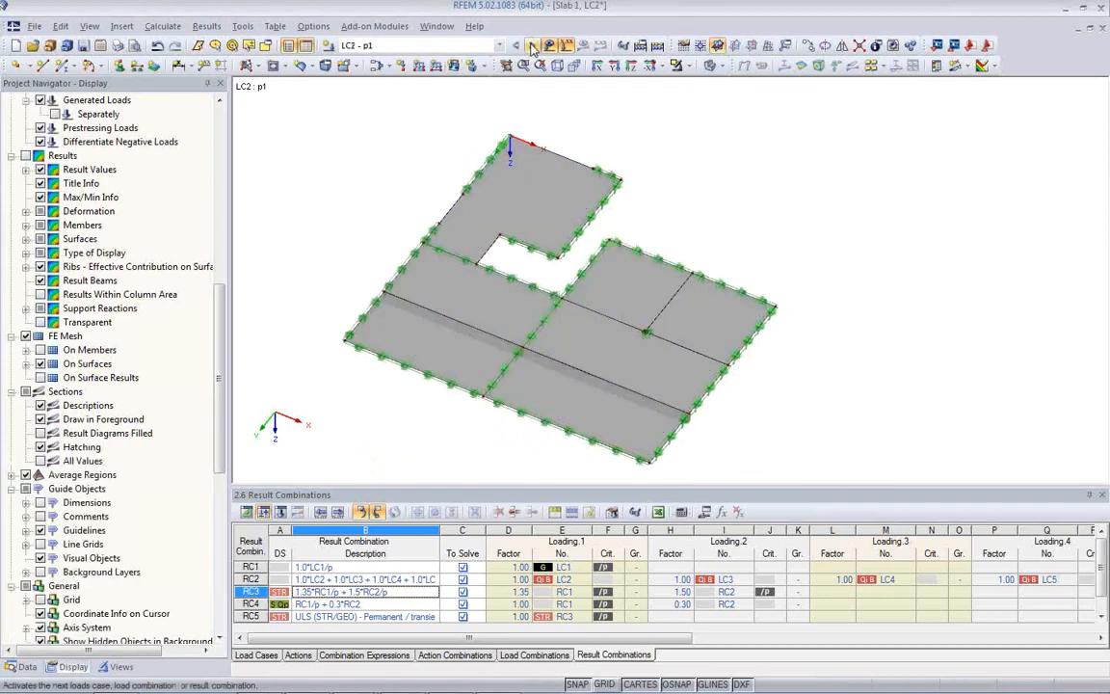
pyautogui.click(452, 66)
pyautogui.write('3.5')
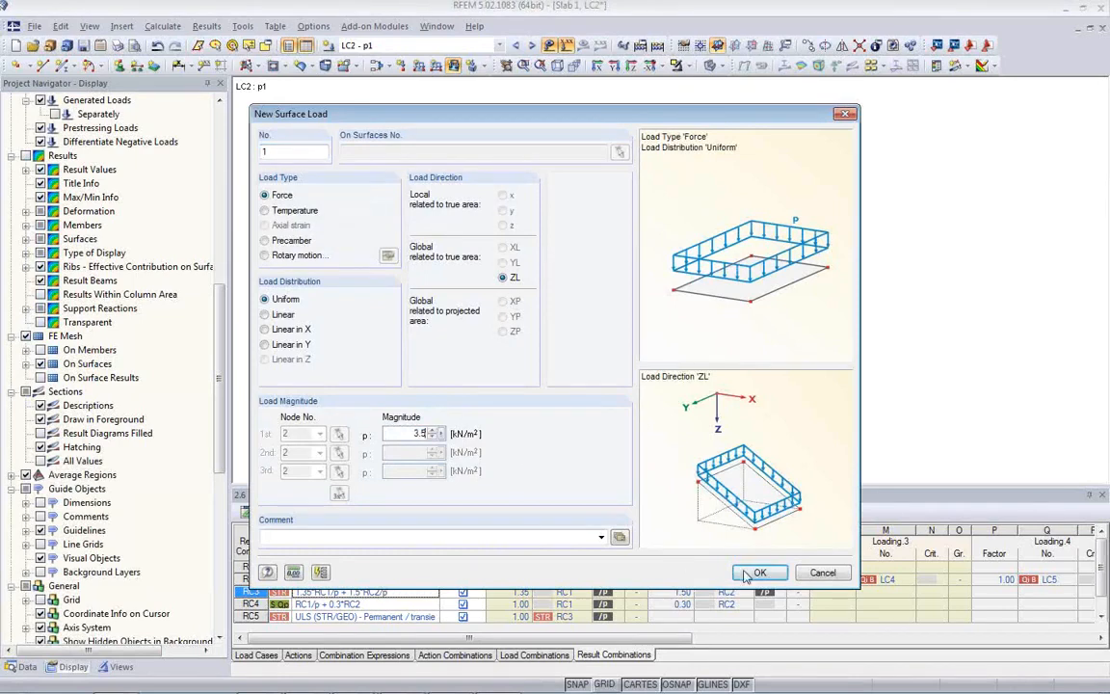
pyautogui.press('Return')
pyautogui.click(491, 192)
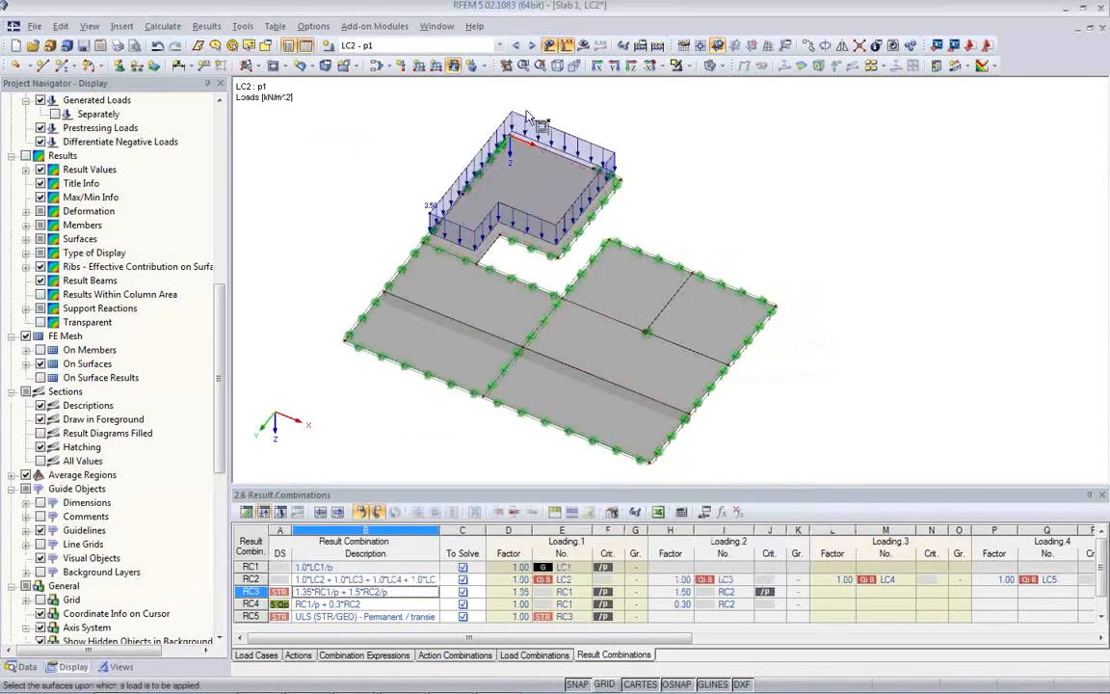
# Apply the 3.5 kN/m² surface load to one further slab surface in each of load cases LC3 to LC8
pyautogui.click(530, 46)
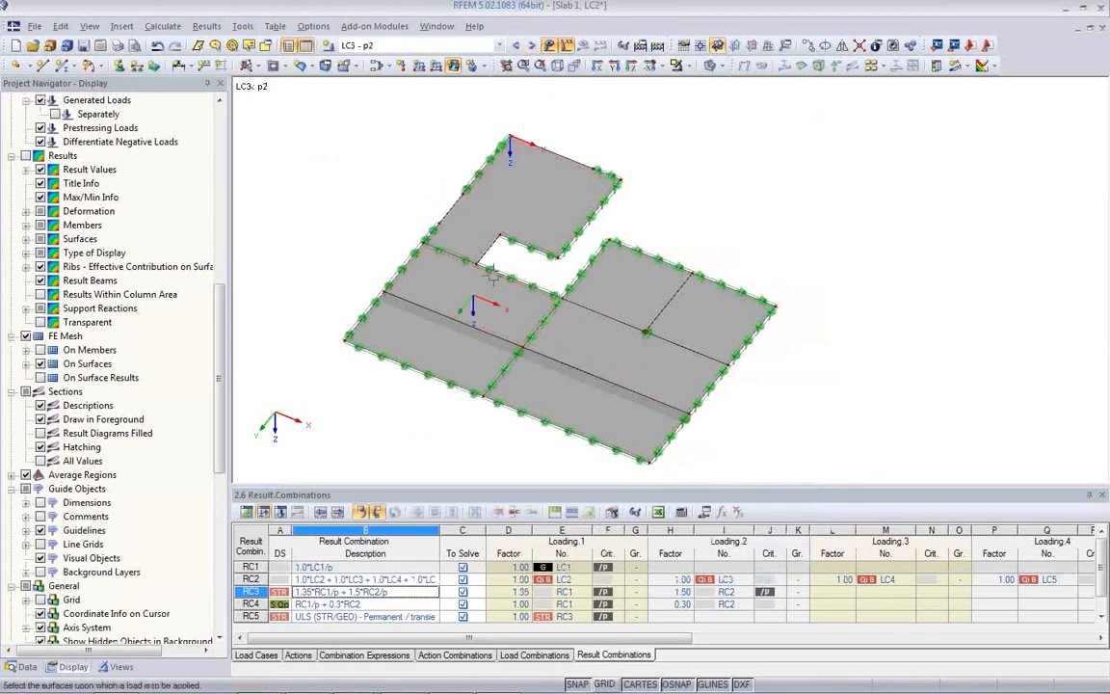
pyautogui.click(529, 53)
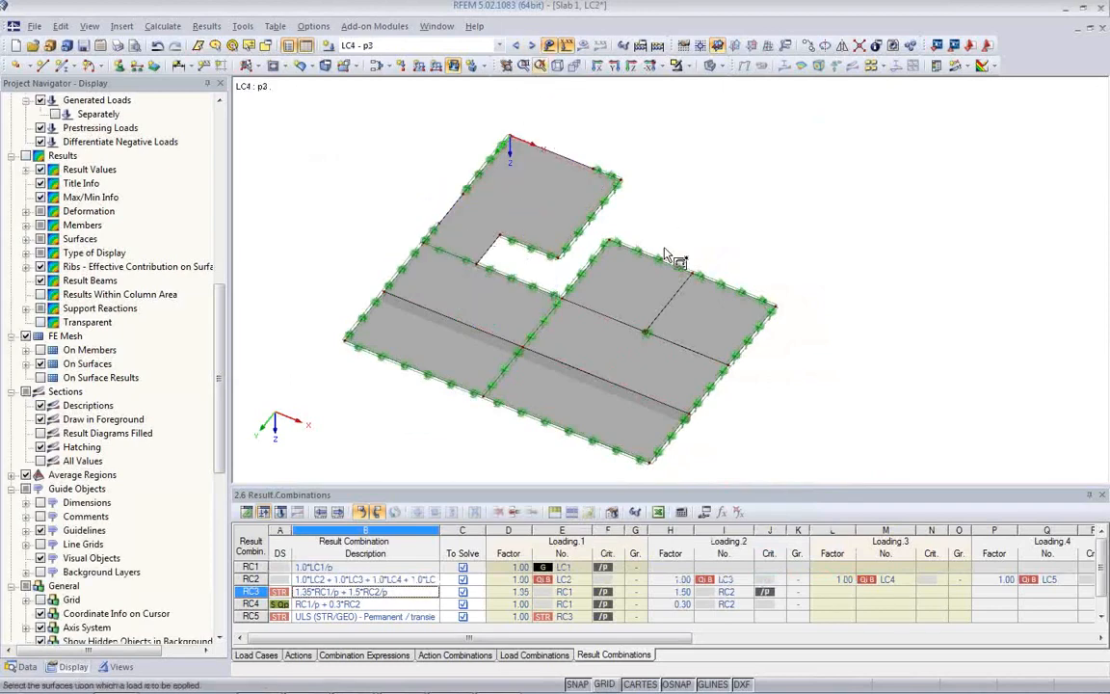
pyautogui.click(530, 48)
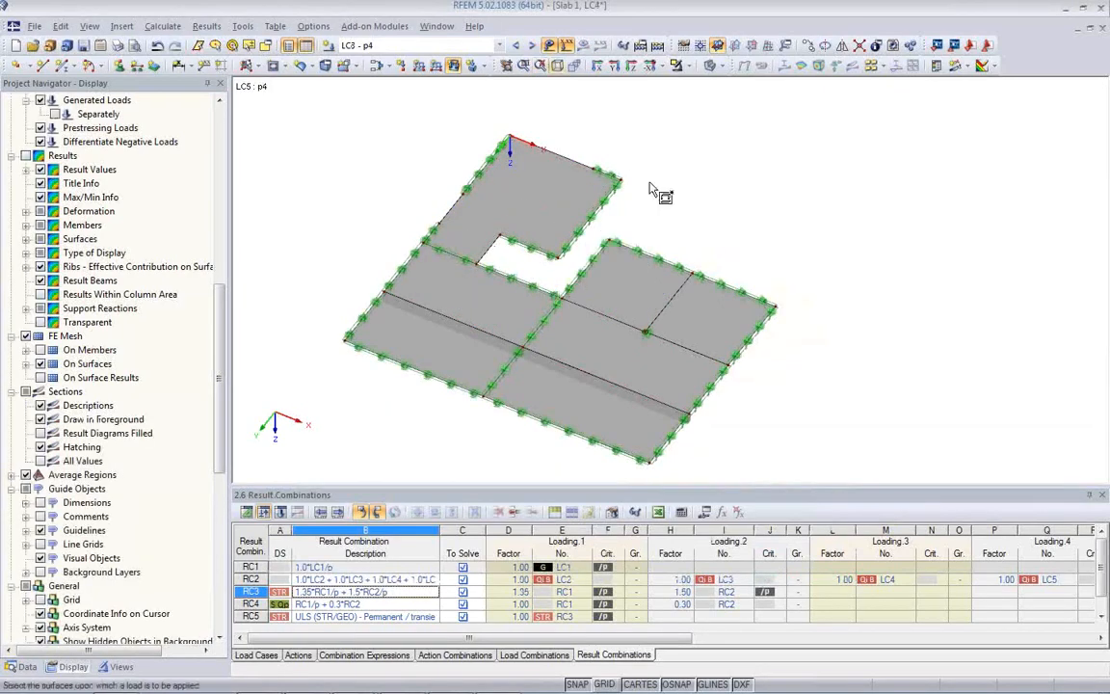
pyautogui.click(529, 48)
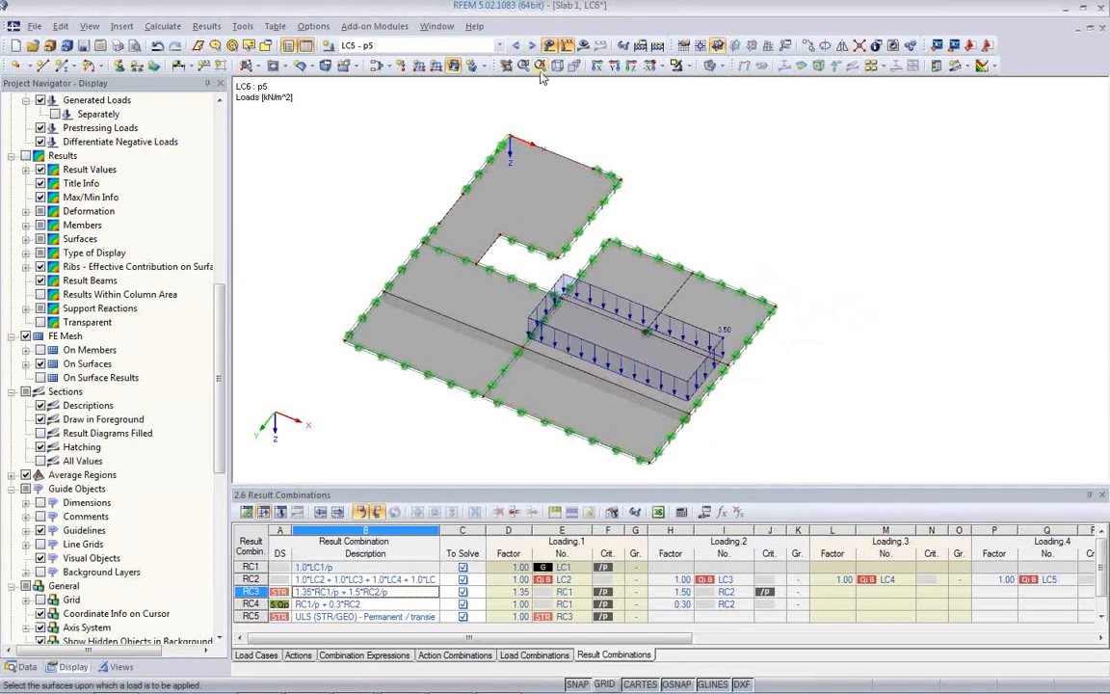
pyautogui.click(533, 48)
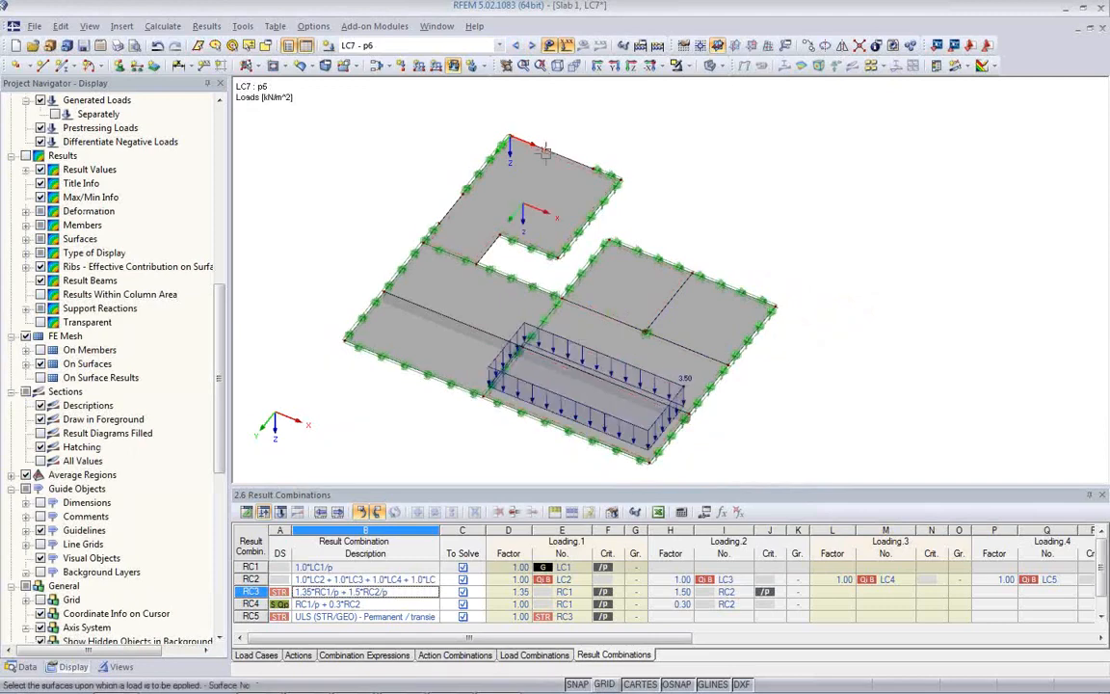
pyautogui.click(531, 48)
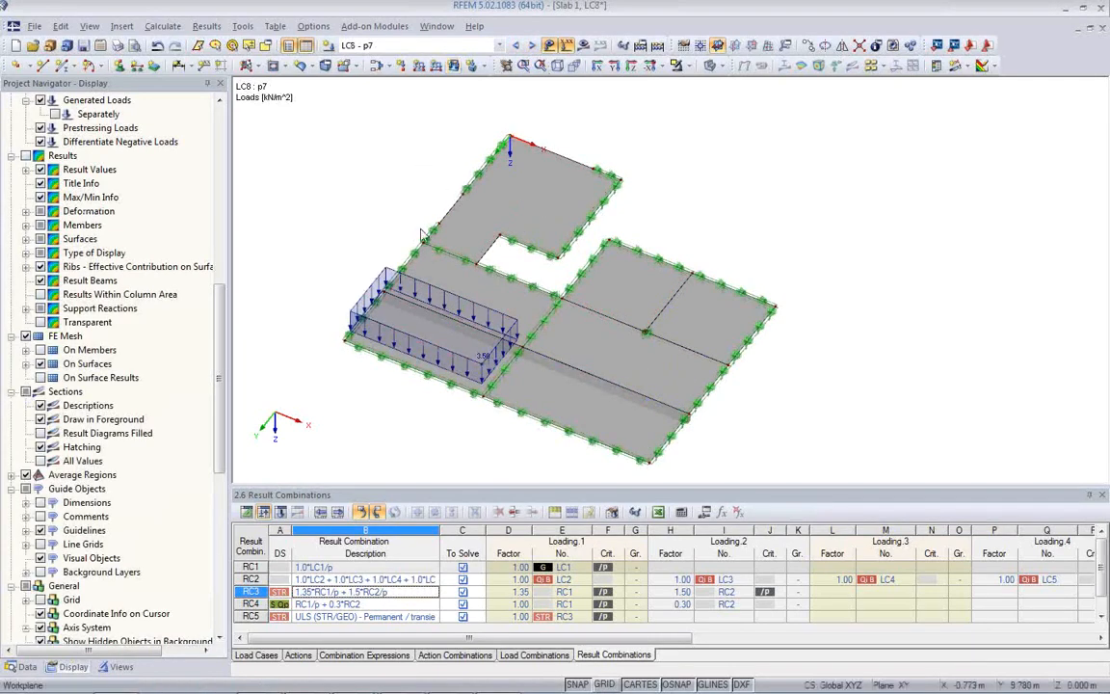
# Turn off the display of loads on the slab model
pyautogui.scroll(-1, 306, 213)
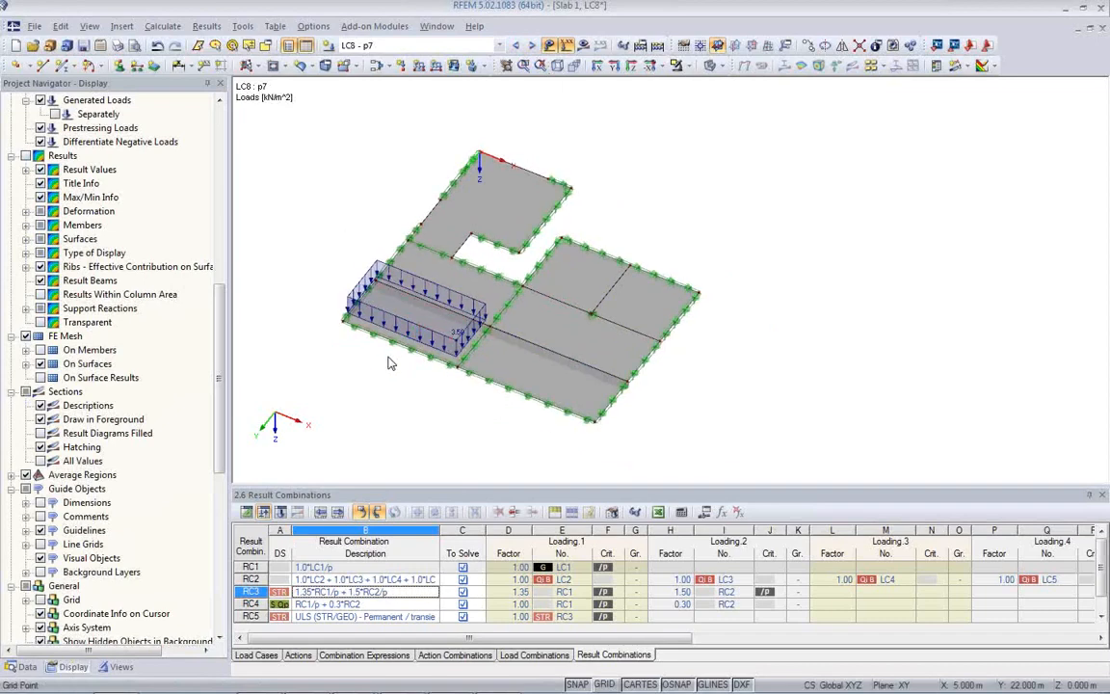
pyautogui.click(550, 45)
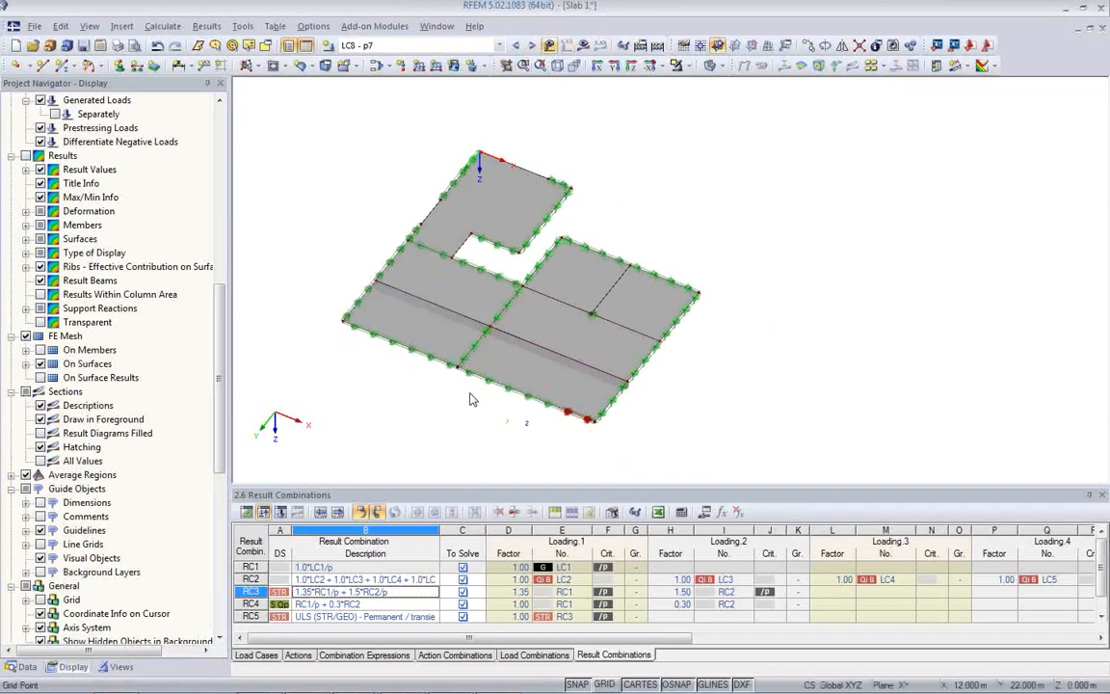
pyautogui.scroll(2, 467, 403)
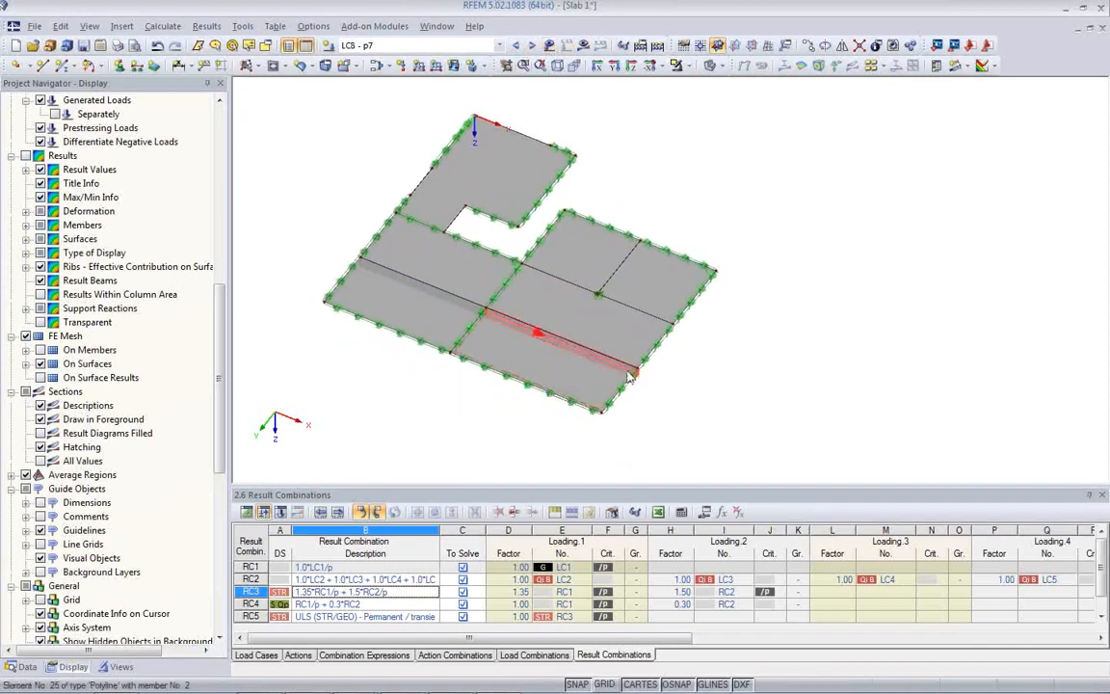
pyautogui.scroll(1, 624, 333)
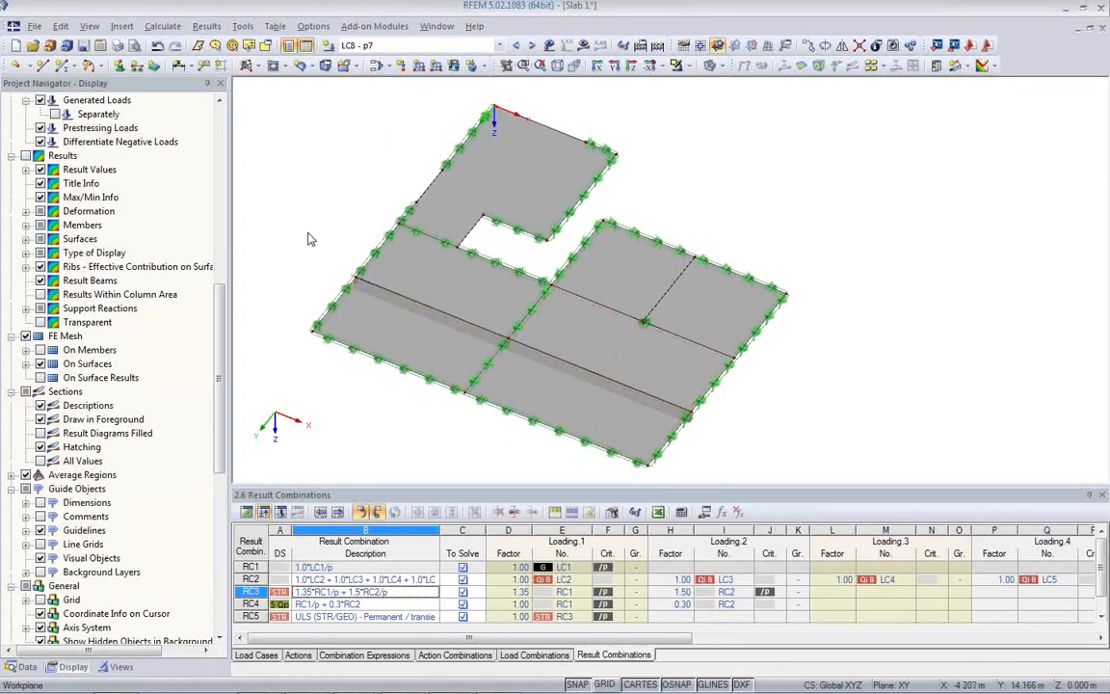
# Activate FE mesh refinement along lines with a relationship of 0.250 in the FE mesh settings
pyautogui.click(162, 26)
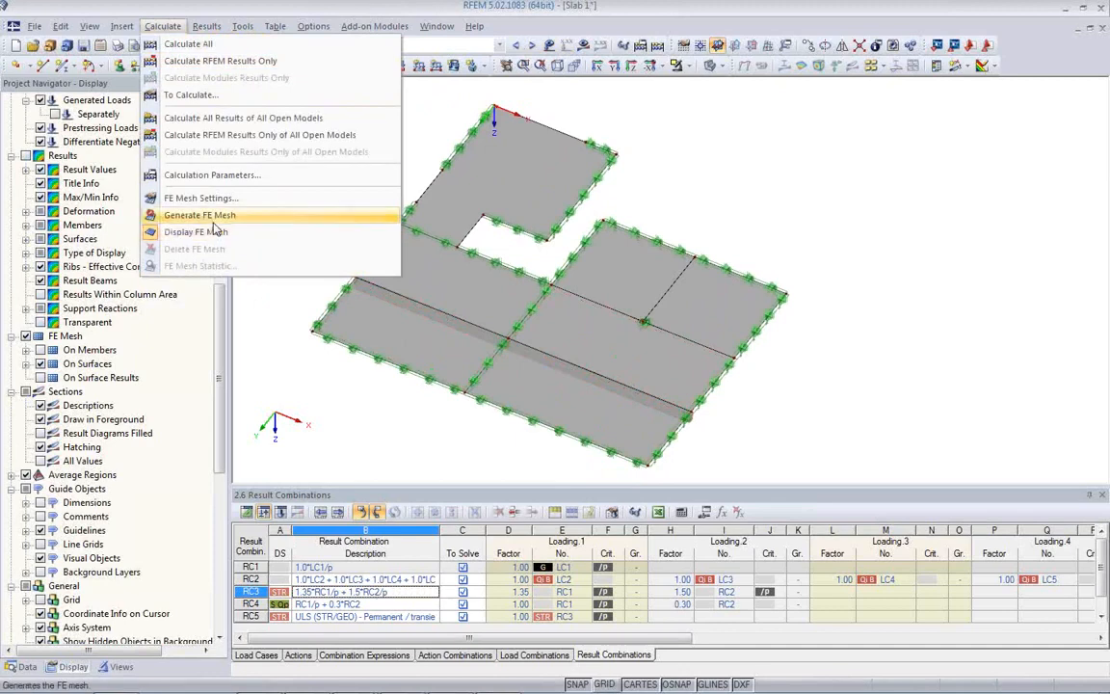
pyautogui.click(213, 202)
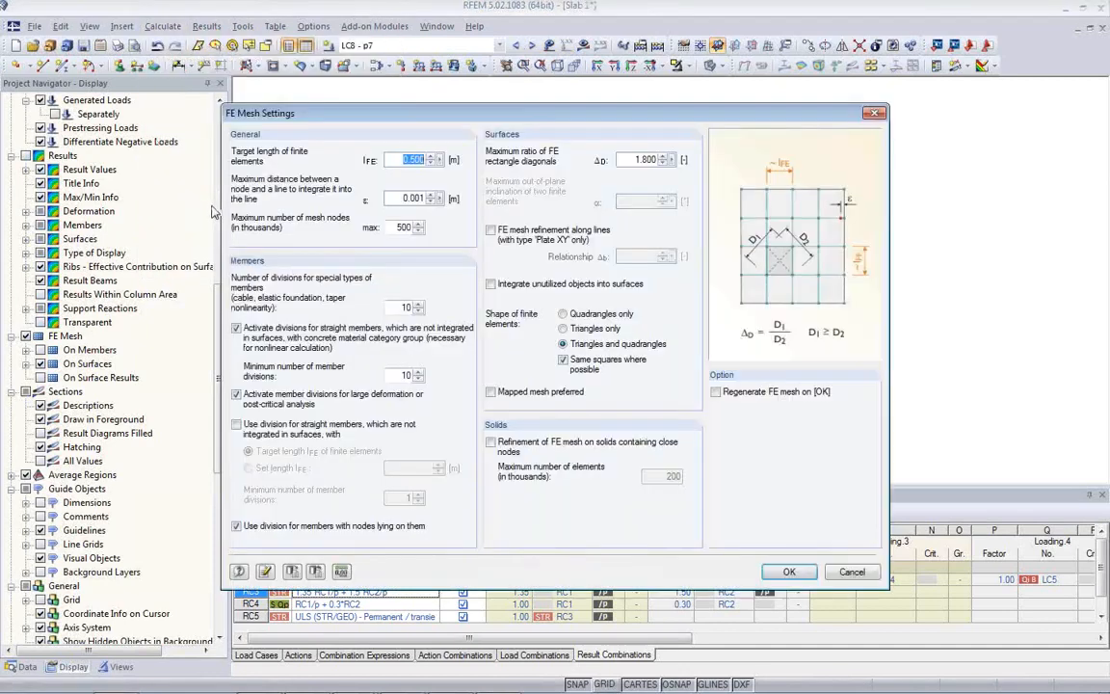
pyautogui.click(402, 197)
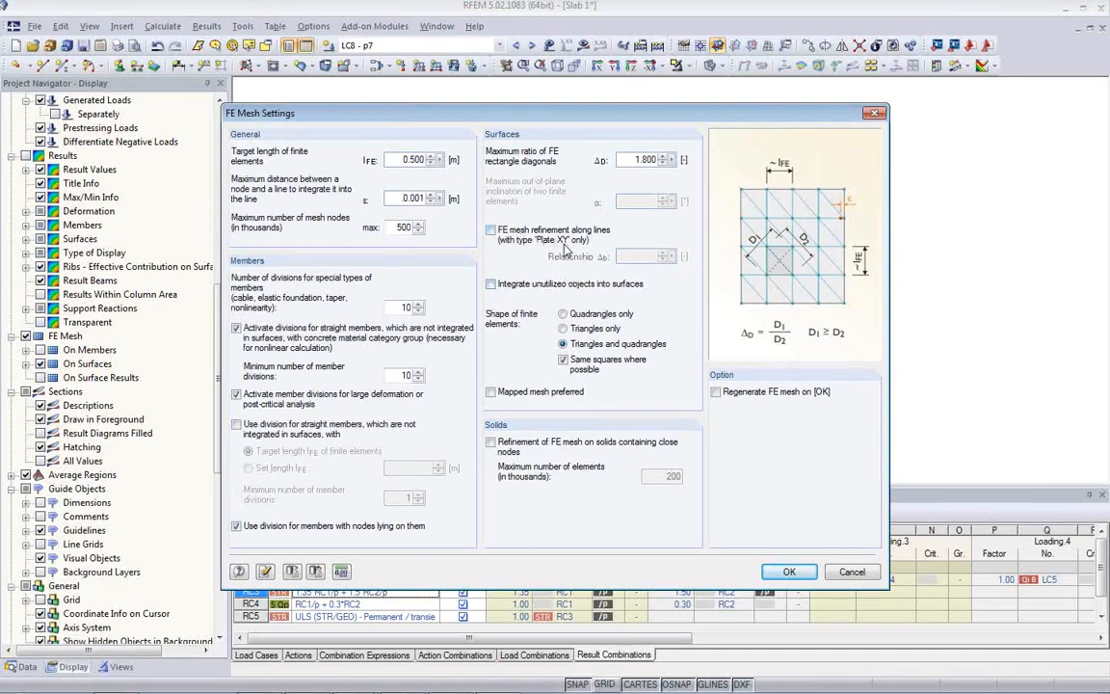
pyautogui.click(490, 232)
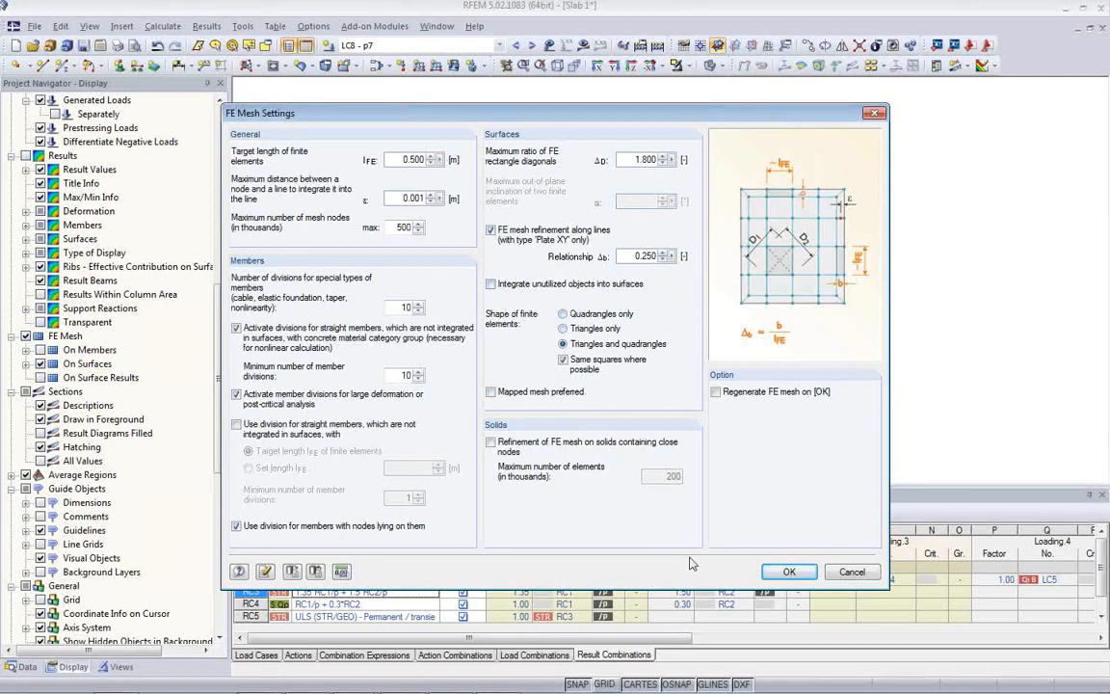
pyautogui.click(786, 571)
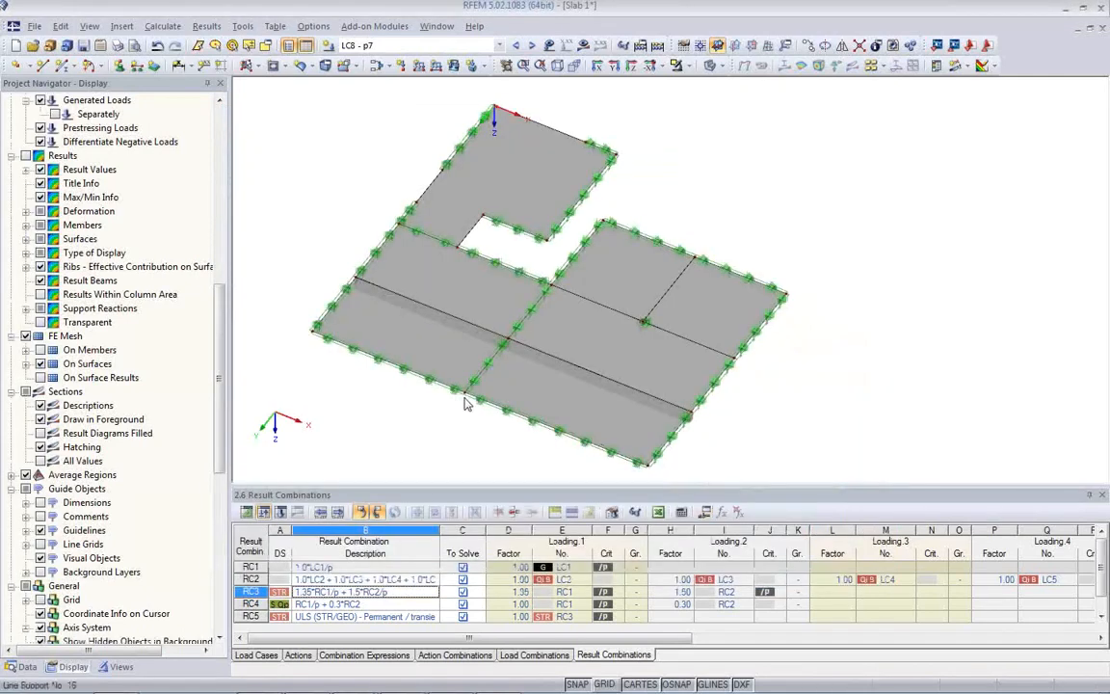
# Display the model as wireframe and create a rectangular FE mesh refinement on node 6 at the internal nodal support
pyautogui.scroll(5, 635, 324)
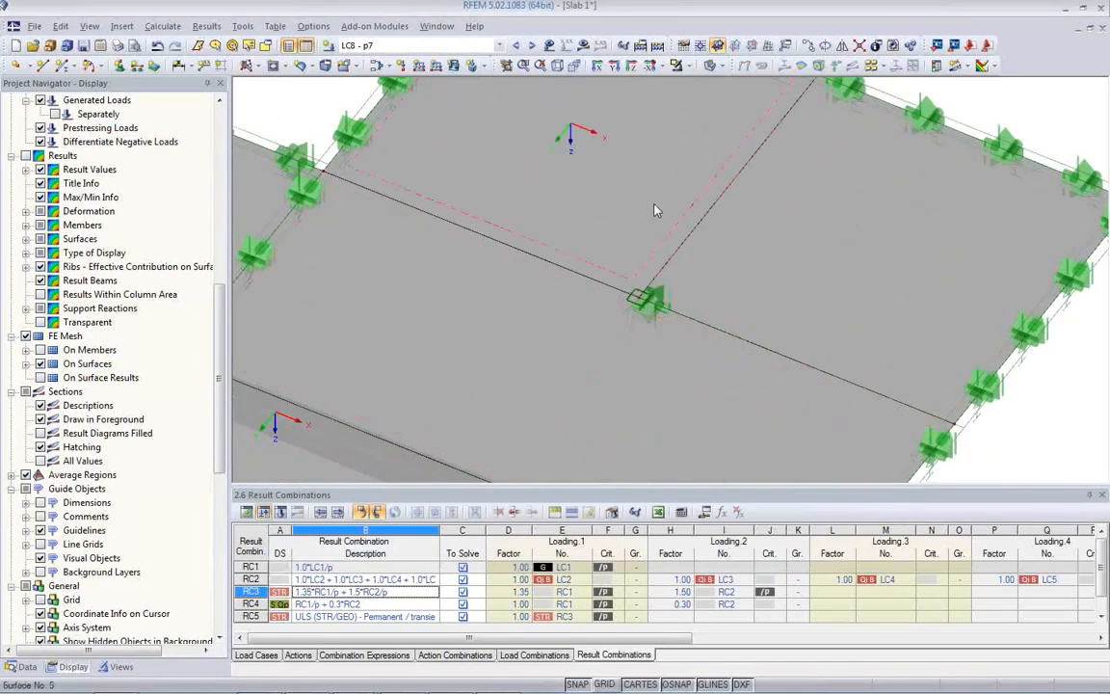
pyautogui.click(709, 66)
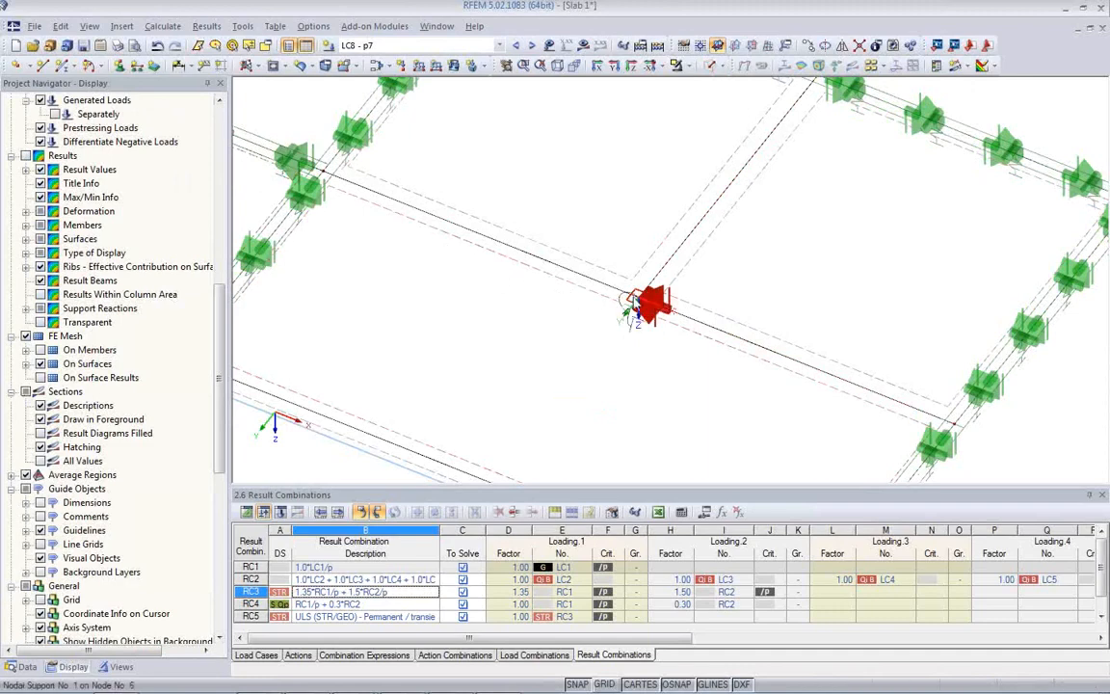
pyautogui.rightClick(640, 301)
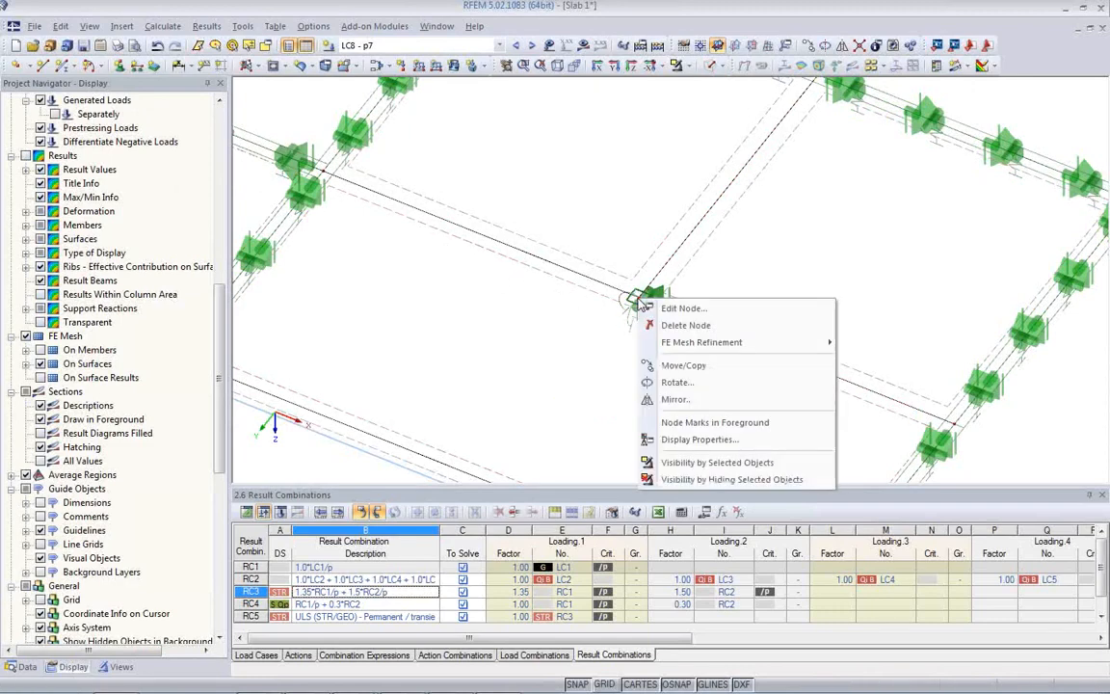
pyautogui.moveTo(680, 346)
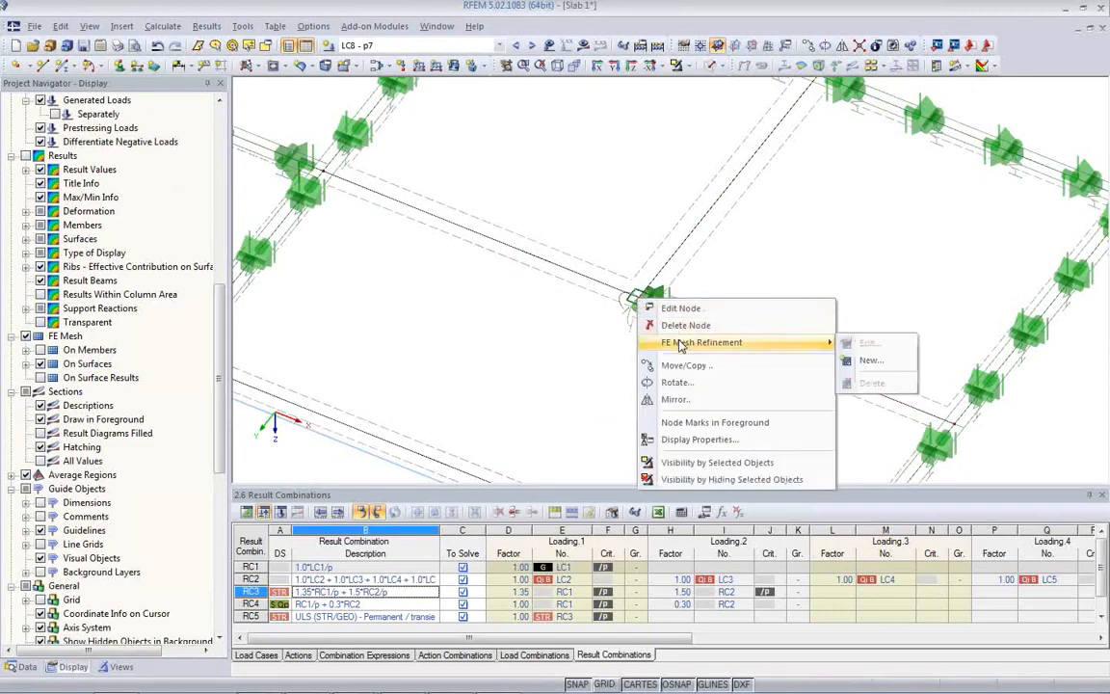
pyautogui.click(870, 360)
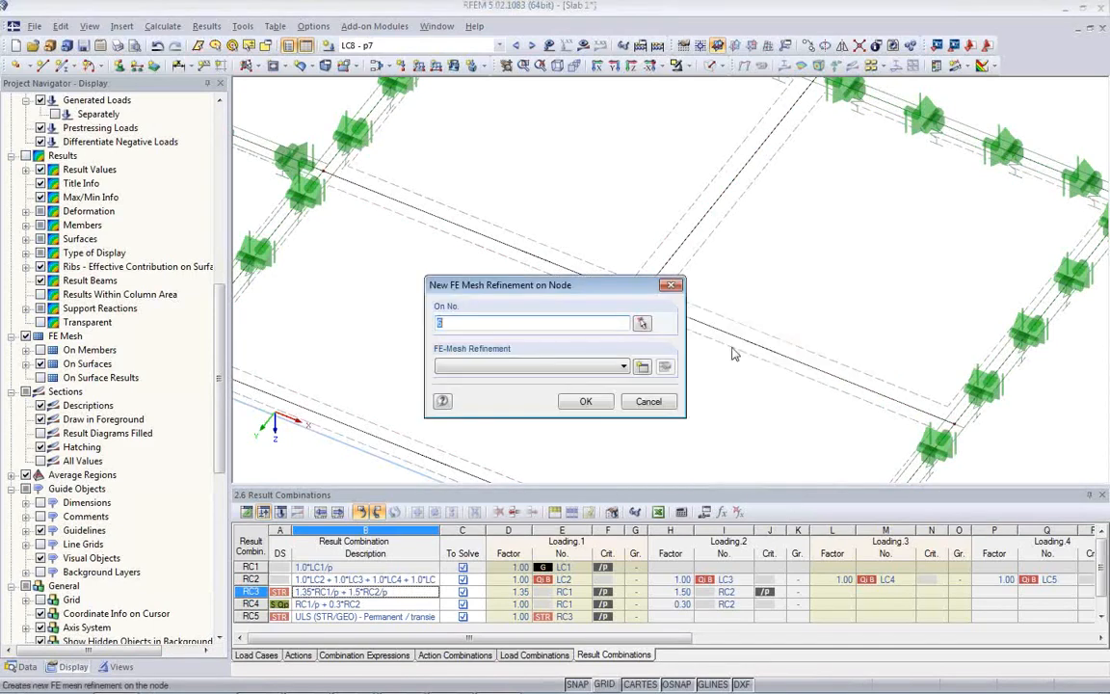
pyautogui.click(641, 367)
pyautogui.click(370, 260)
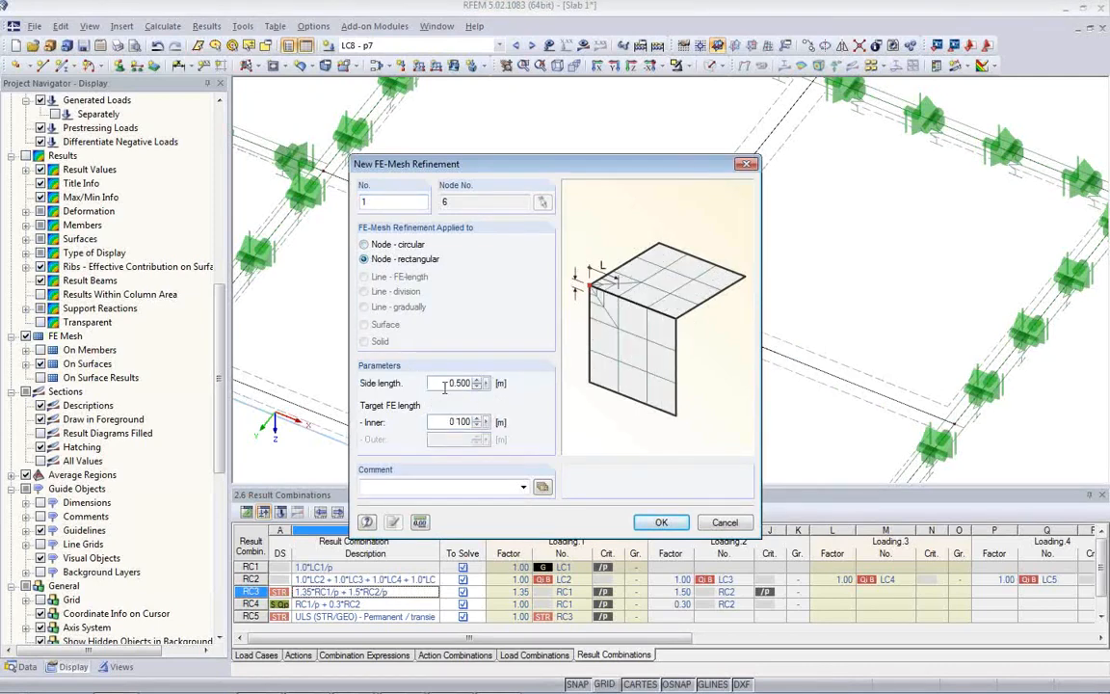
pyautogui.doubleClick(449, 382)
pyautogui.doubleClick(449, 383)
pyautogui.click(460, 384)
pyautogui.click(669, 526)
pyautogui.click(586, 402)
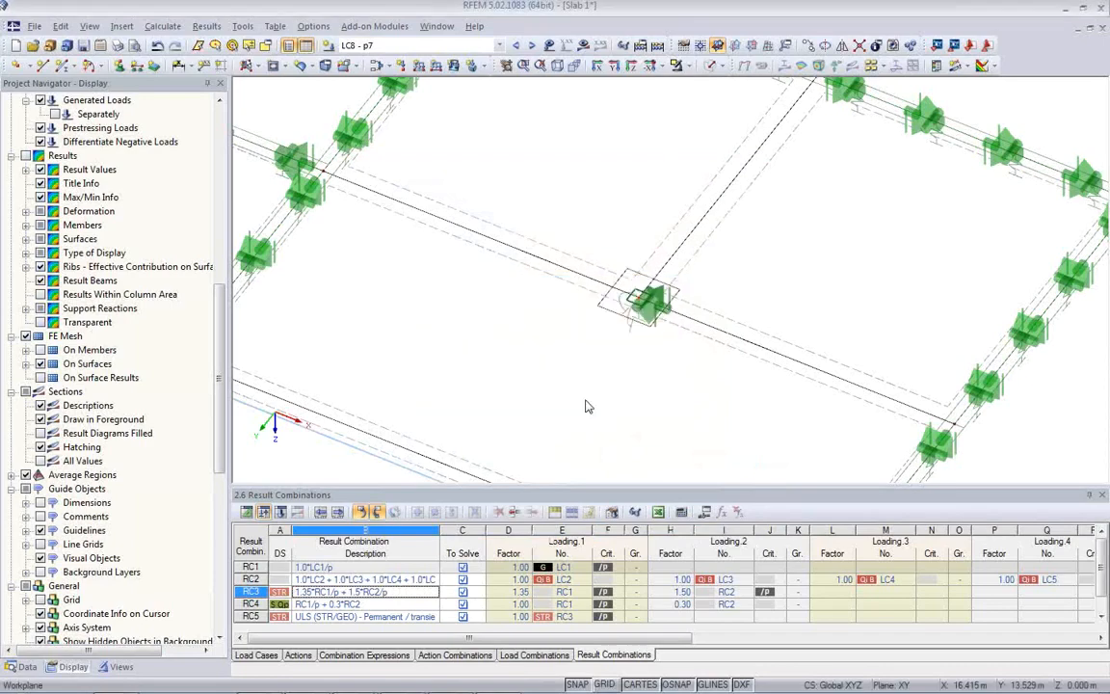
# Save the slab model and calculate all load cases and combinations
pyautogui.scroll(-3, 589, 395)
pyautogui.scroll(-5, 659, 310)
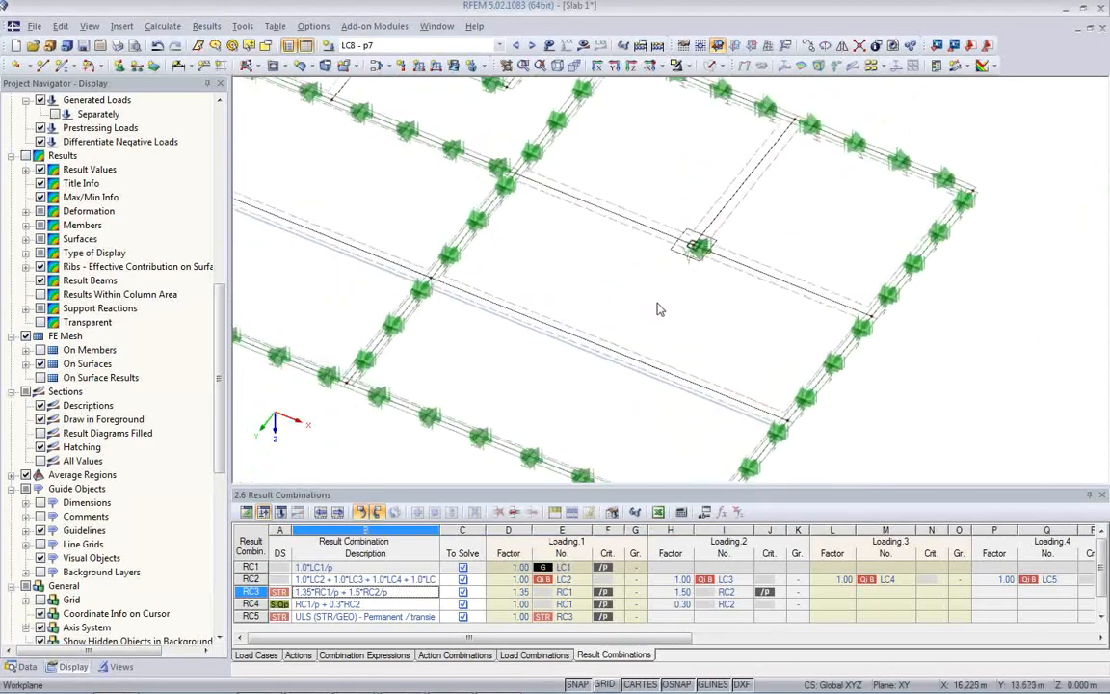
pyautogui.click(81, 46)
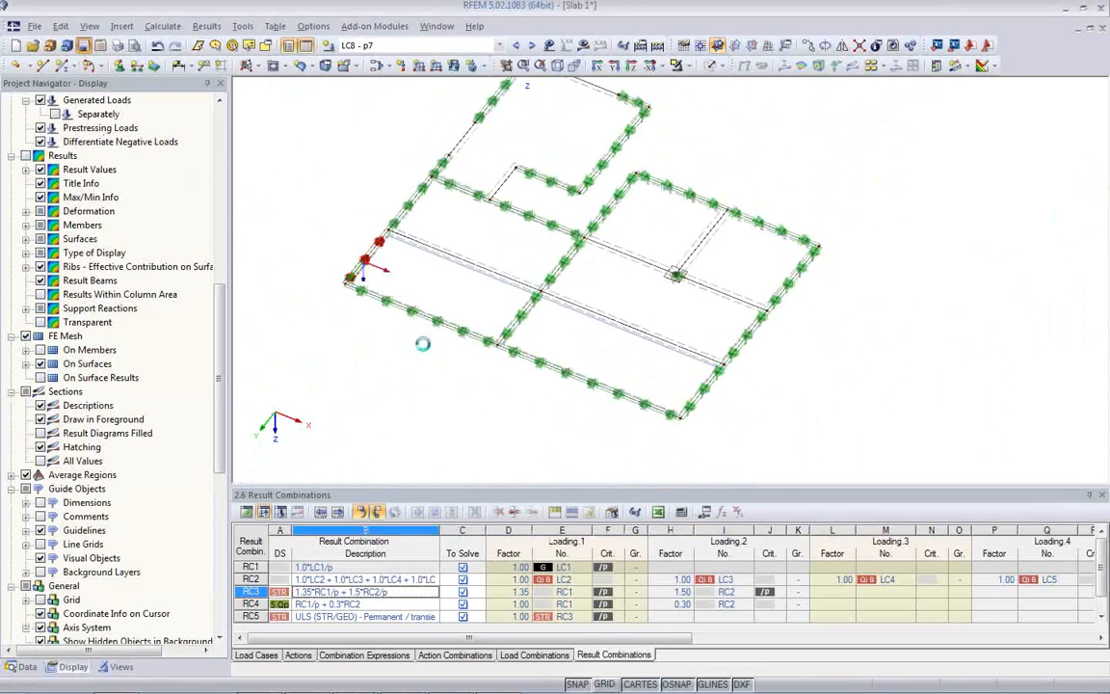
pyautogui.moveTo(421, 375); pyautogui.dragTo(417, 402, button='middle')
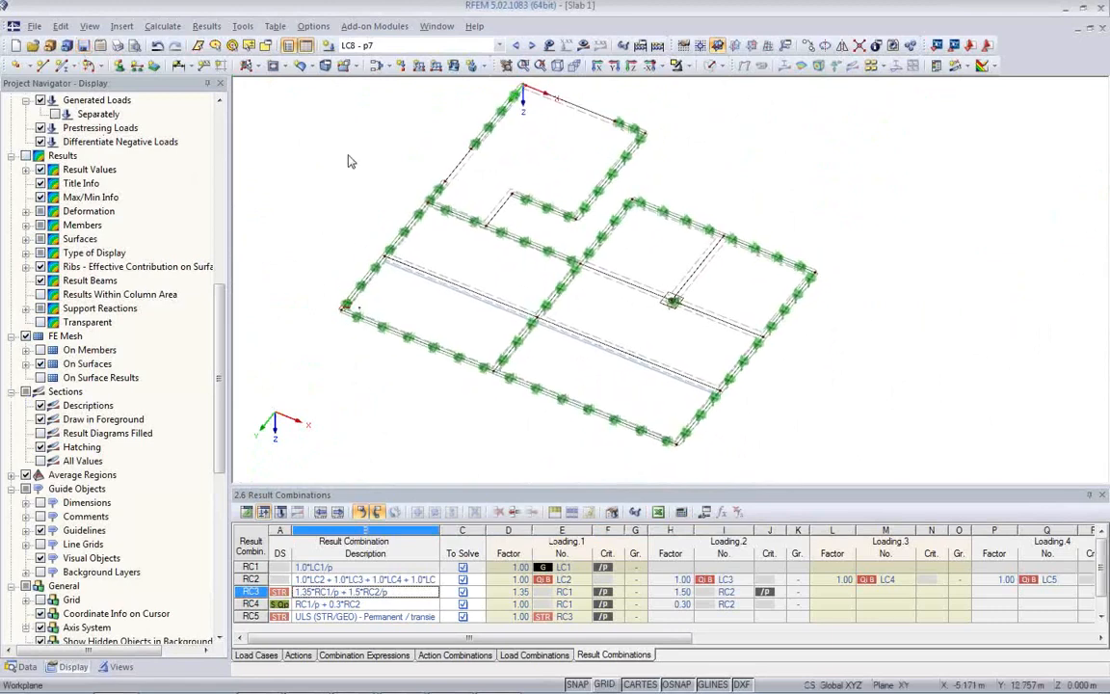
pyautogui.click(180, 31)
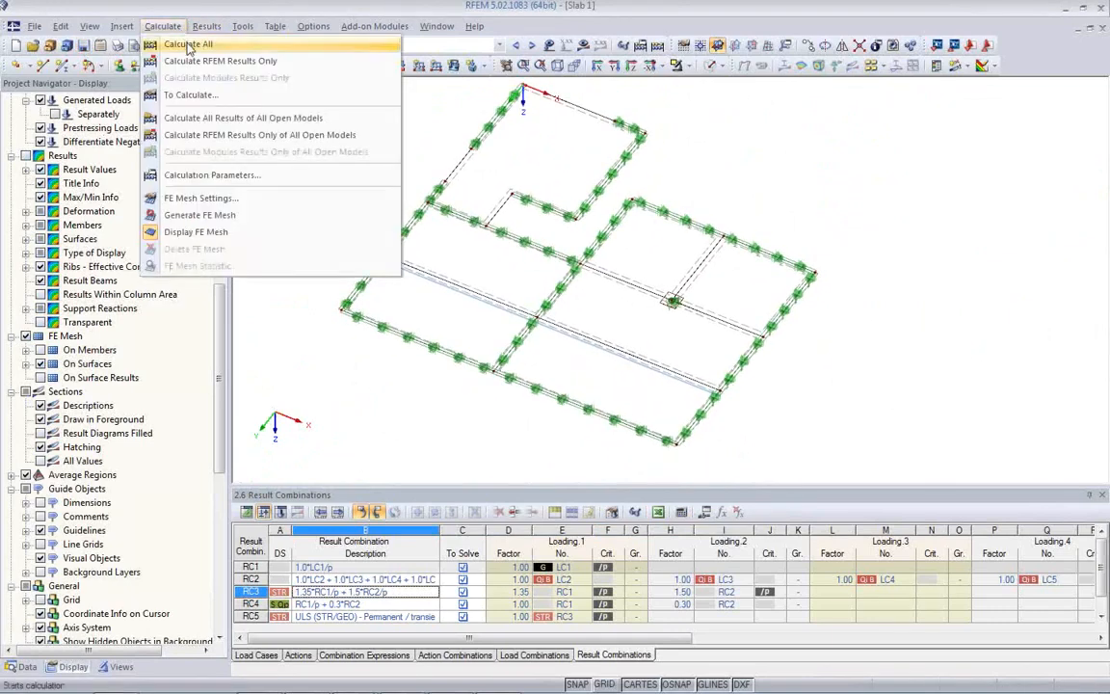
pyautogui.click(191, 43)
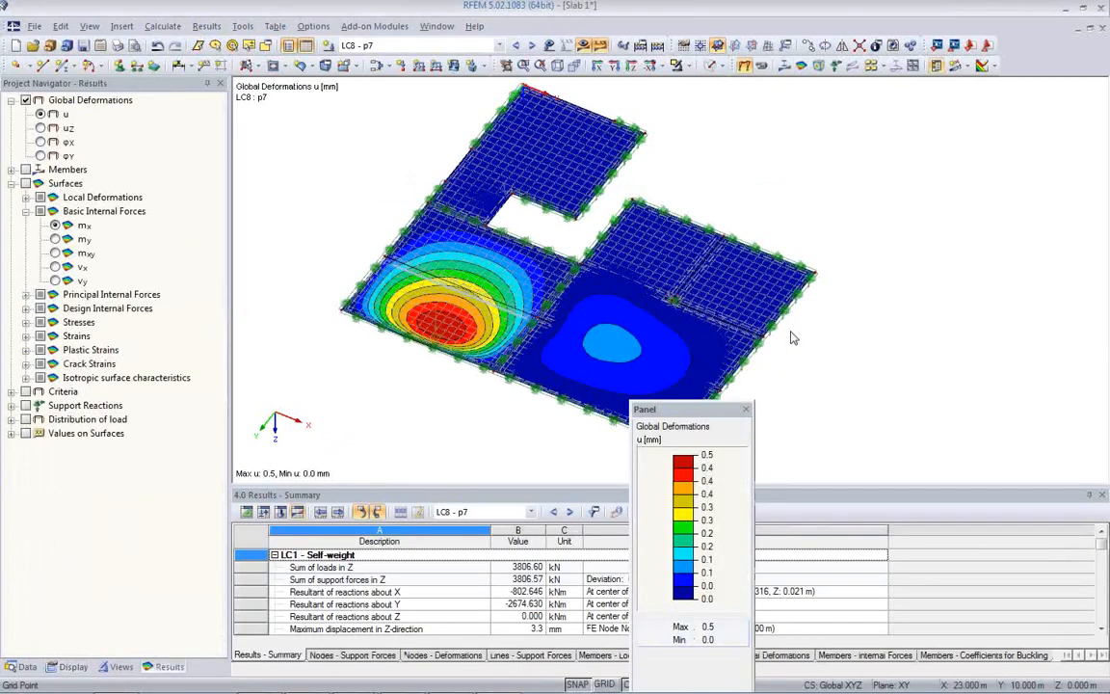
# Display the global deformations of LC1 - Self-weight, with the legend panel and results table moved clear of the slab
pyautogui.click(449, 45)
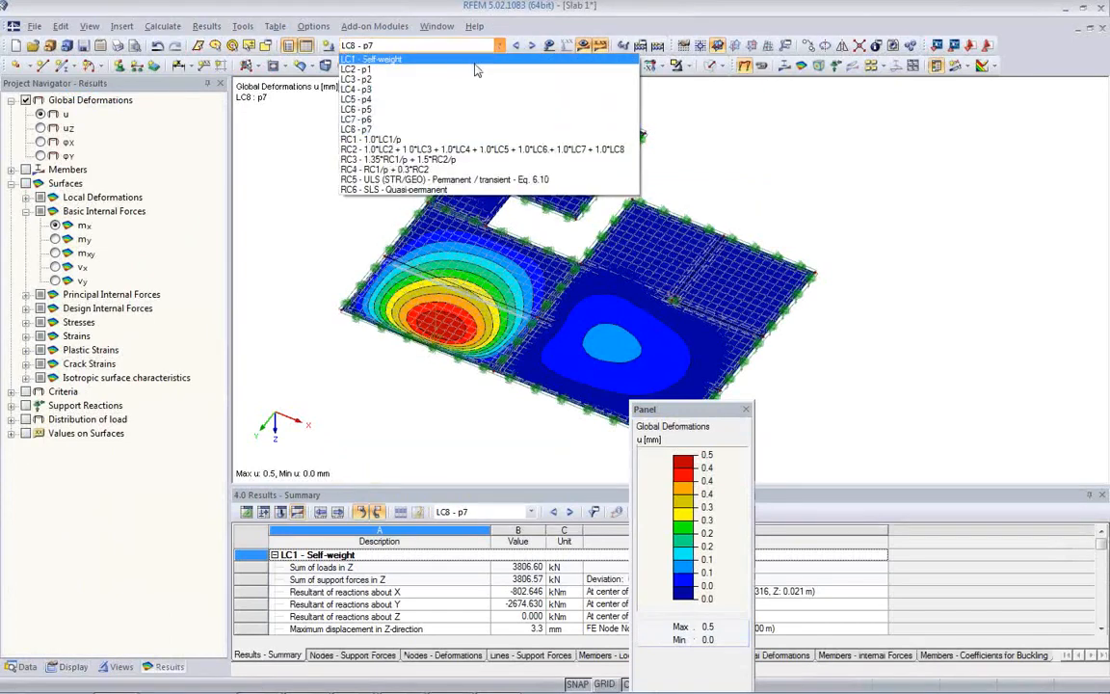
pyautogui.click(474, 60)
pyautogui.moveTo(719, 413); pyautogui.dragTo(991, 144)
pyautogui.moveTo(758, 389); pyautogui.dragTo(726, 403, button='middle')
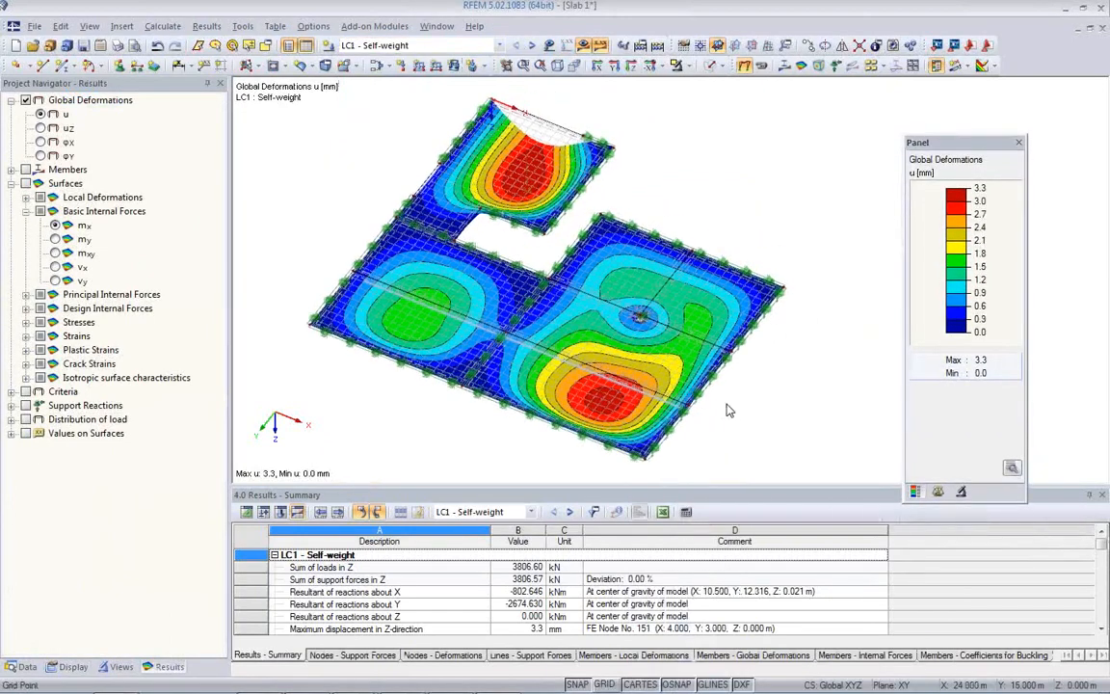
pyautogui.moveTo(739, 484); pyautogui.dragTo(711, 512)
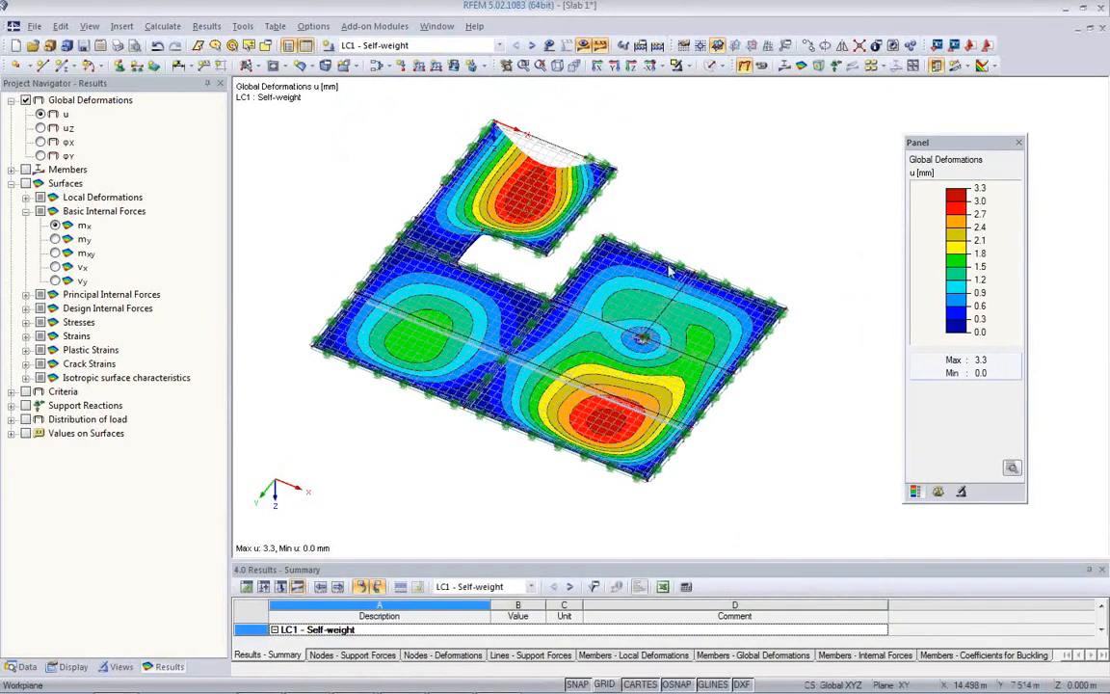
# Display the surface internal moments mx in place of the deformations and view the slab in the Z-direction
pyautogui.click(798, 69)
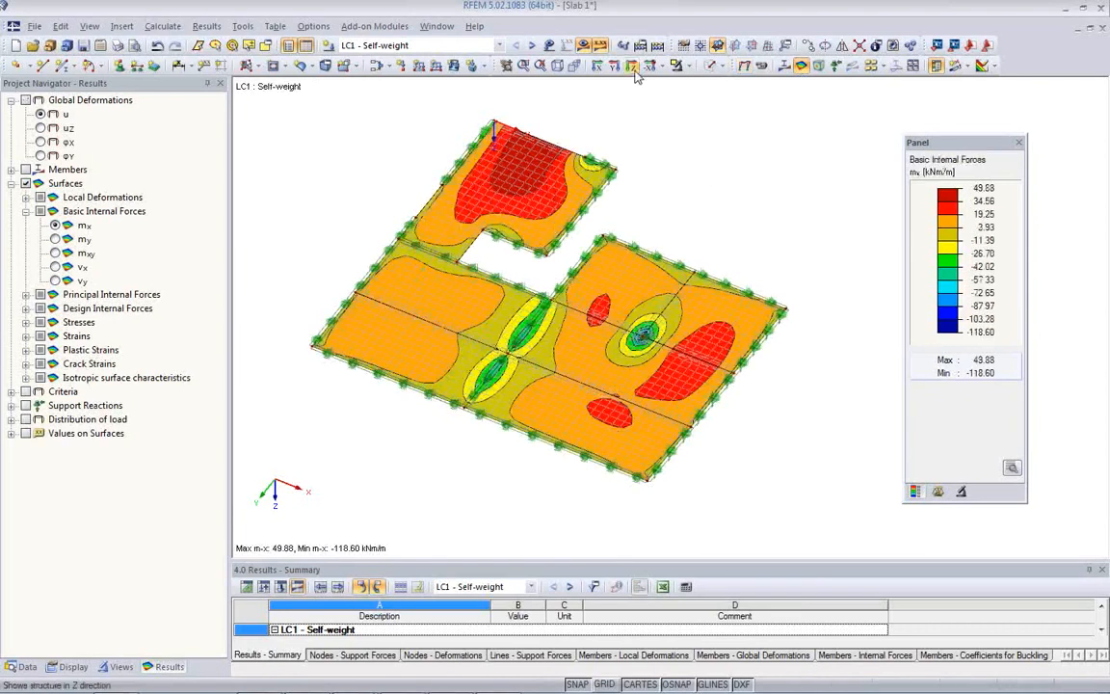
pyautogui.click(576, 65)
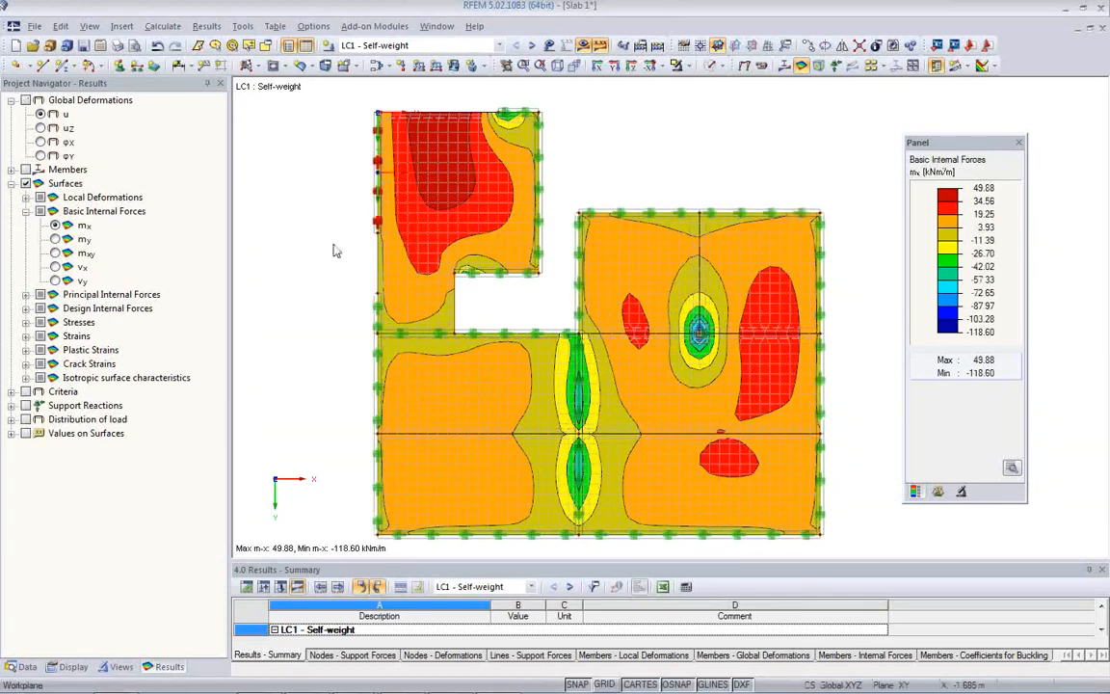
# Hide the FE mesh and the line supports in the slab's result view
pyautogui.click(73, 667)
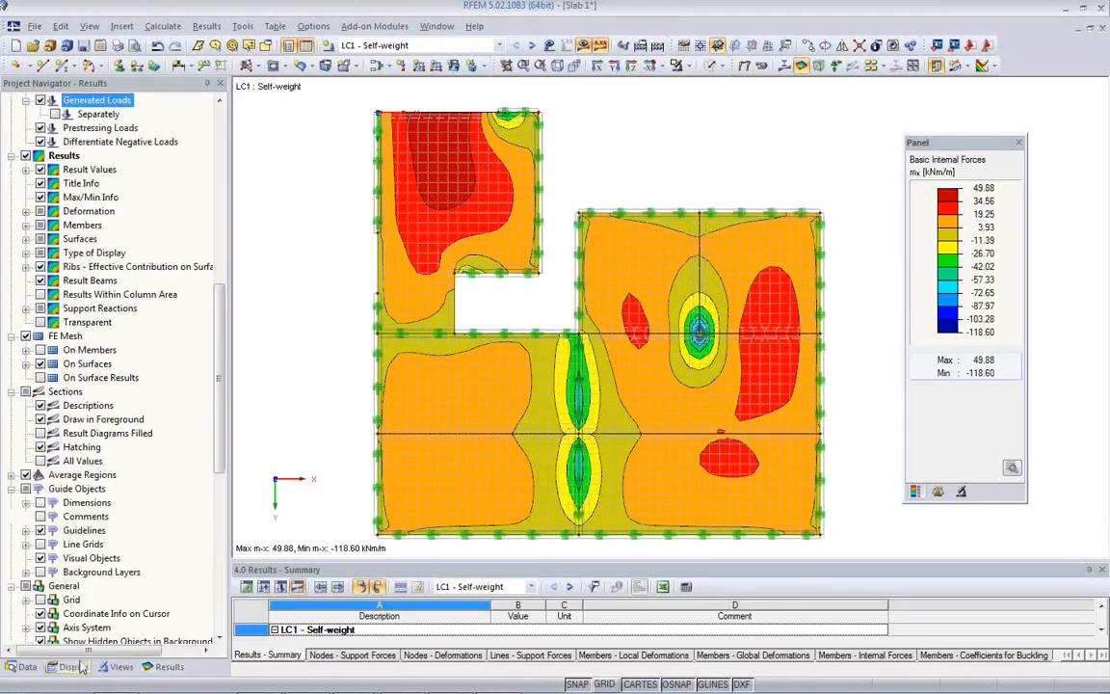
pyautogui.click(25, 336)
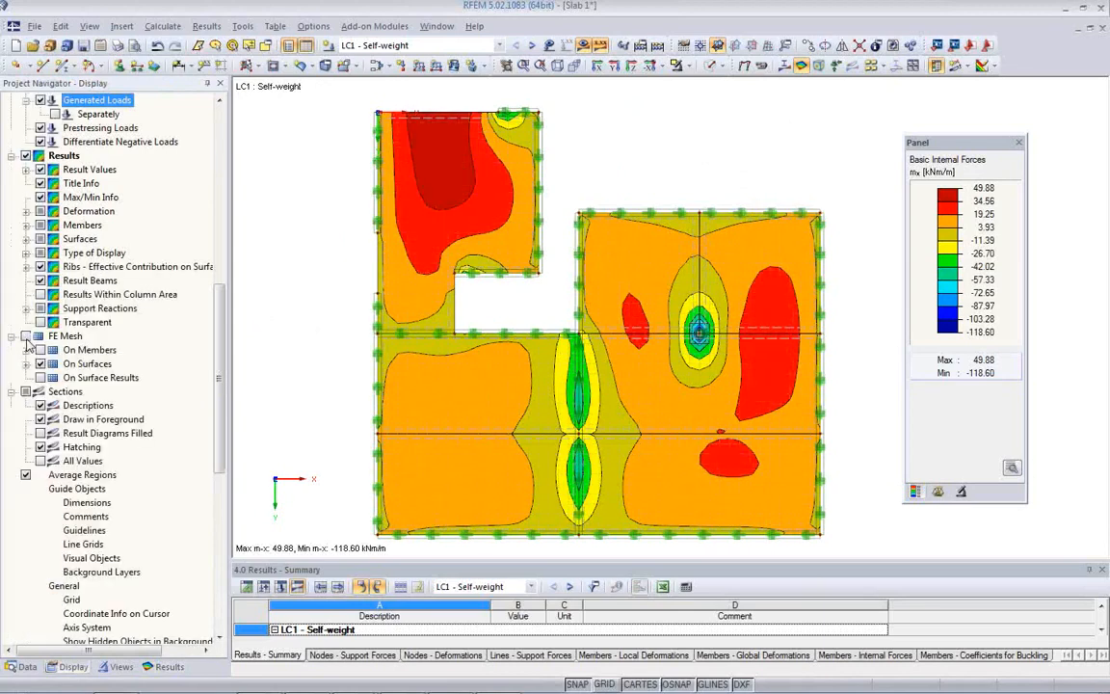
pyautogui.moveTo(219, 379); pyautogui.dragTo(240, 184)
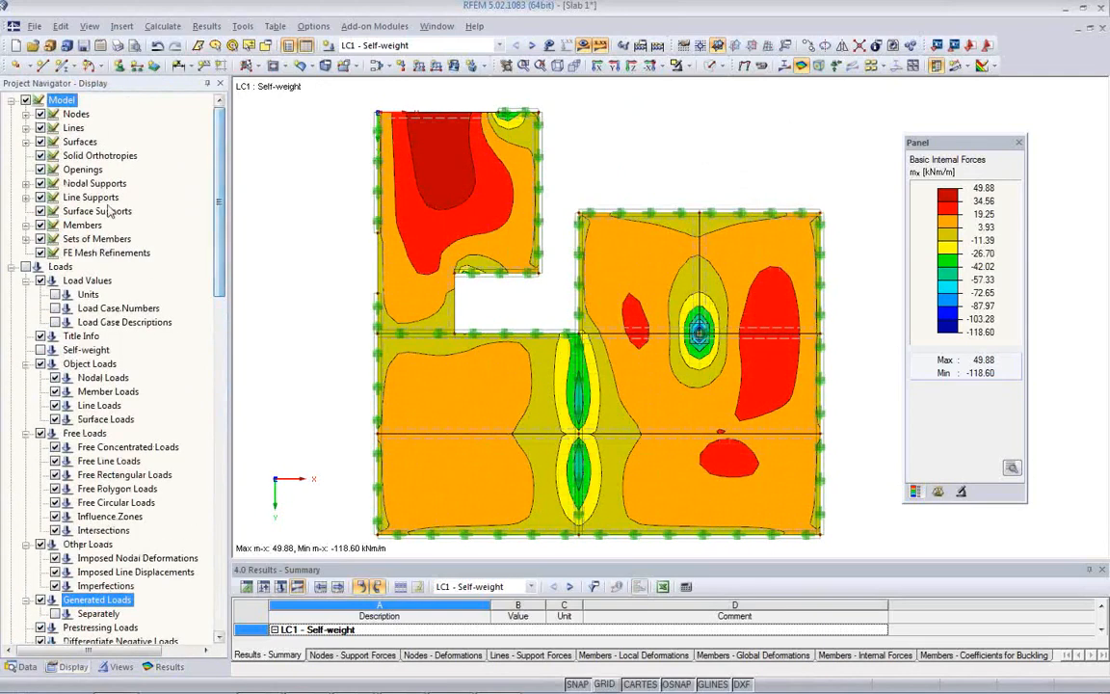
pyautogui.click(41, 198)
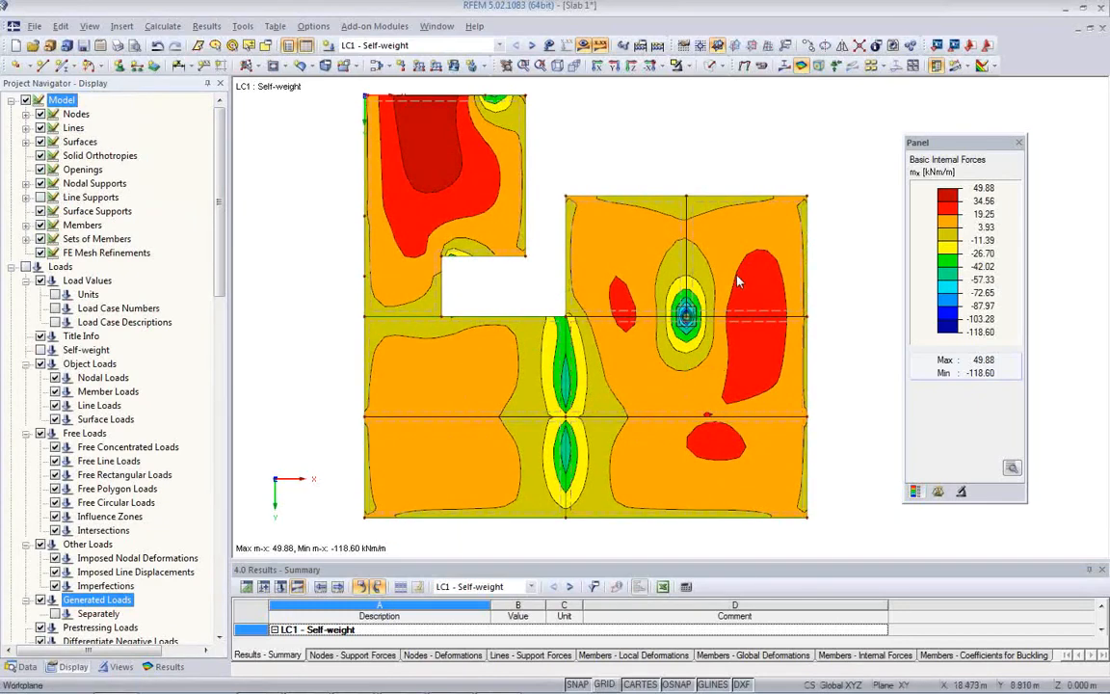
pyautogui.scroll(-1, 478, 294)
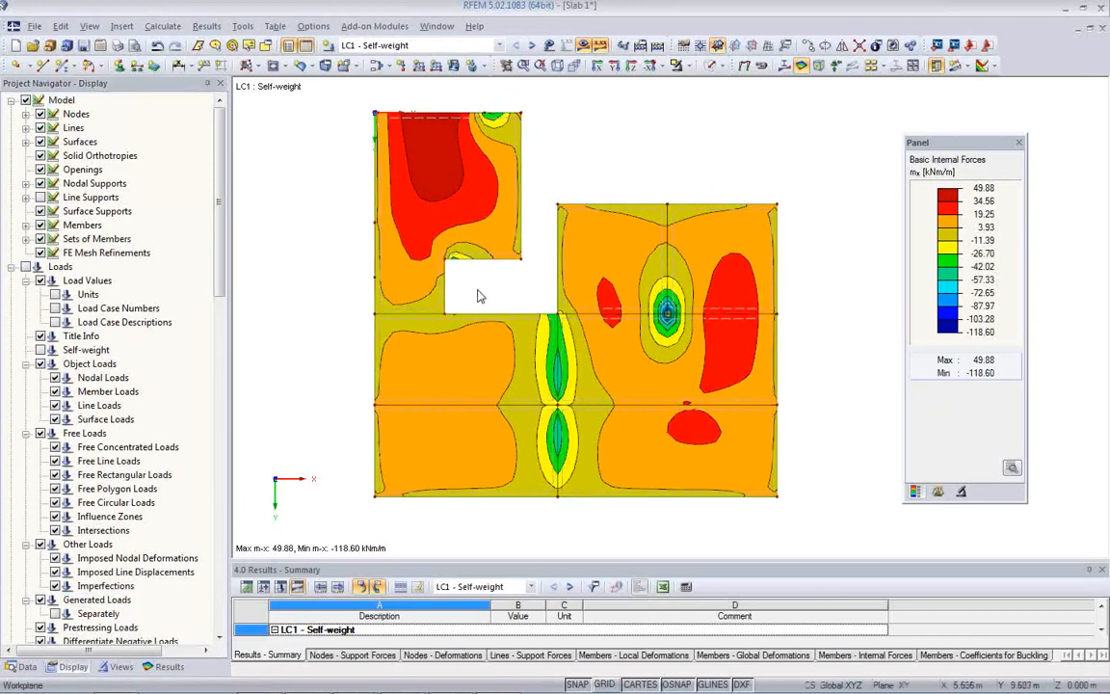
pyautogui.moveTo(478, 294); pyautogui.dragTo(497, 317, button='middle')
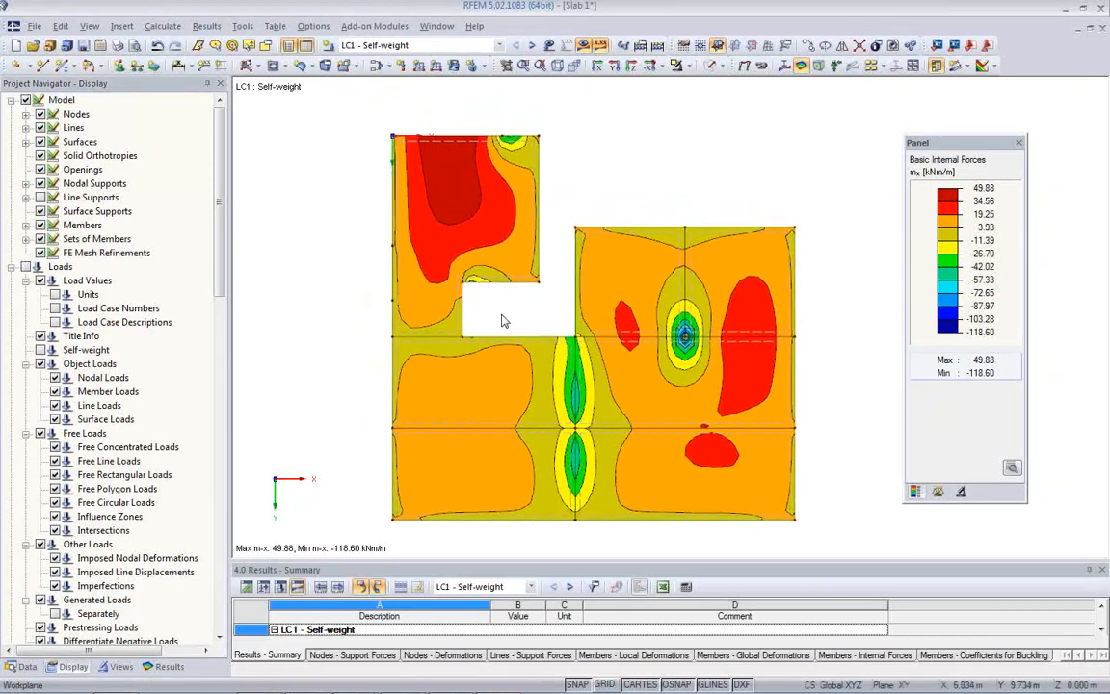
# View the slab's twisting moments mxy, return to the moments mx, and bring the legend panel closer to the slab
pyautogui.click(166, 664)
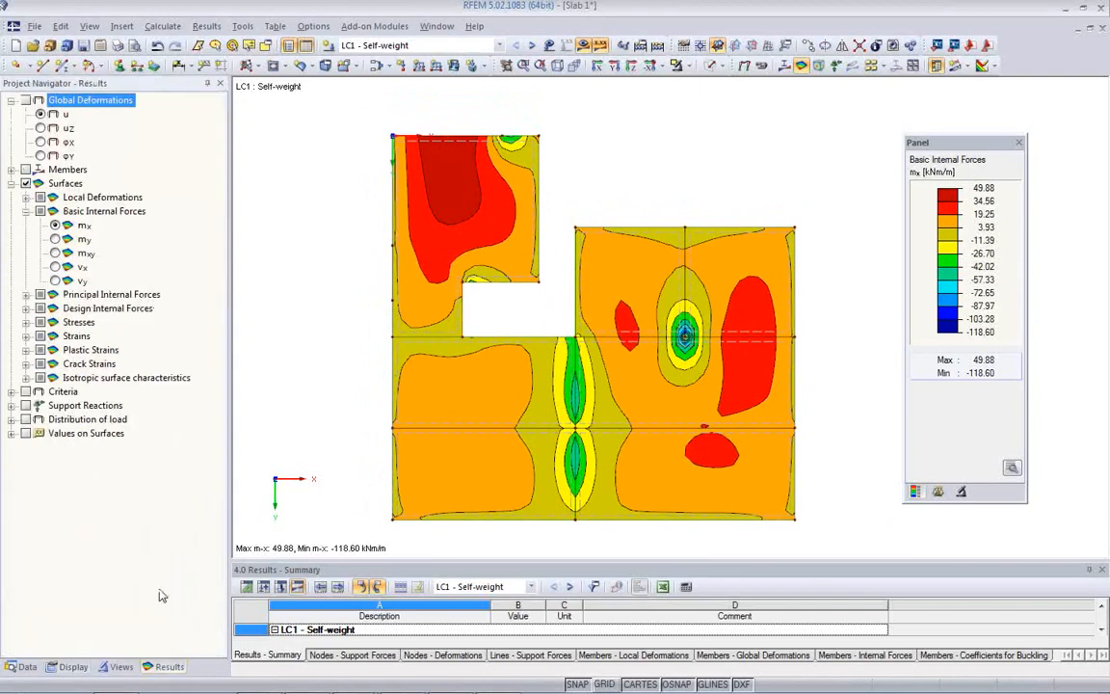
pyautogui.click(55, 252)
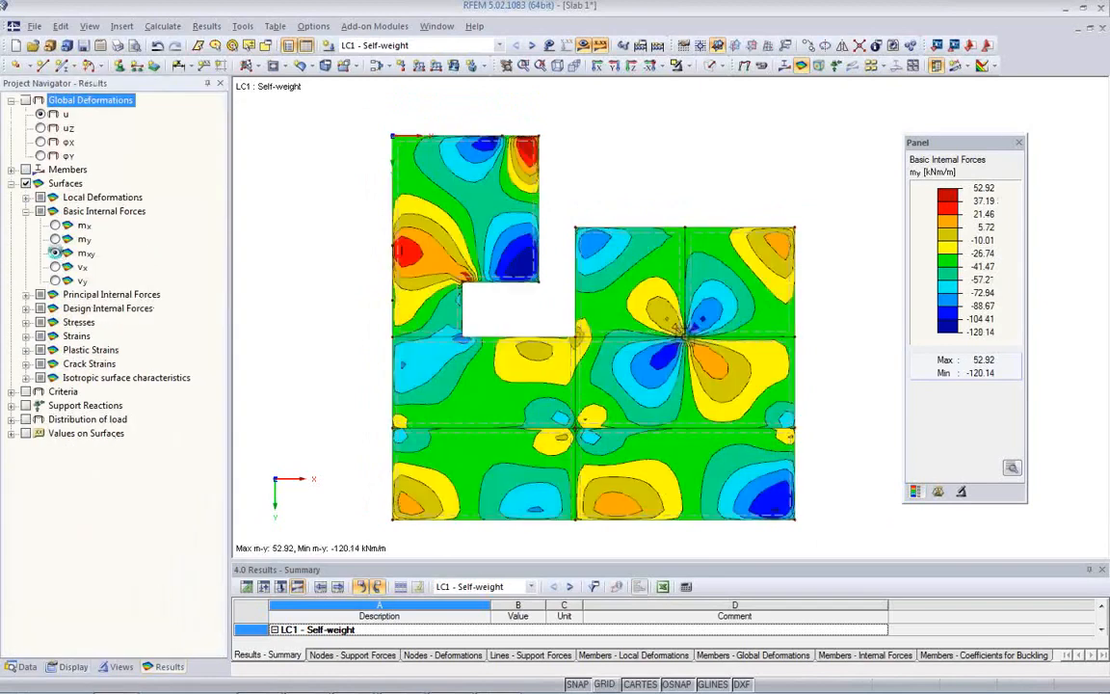
pyautogui.click(55, 224)
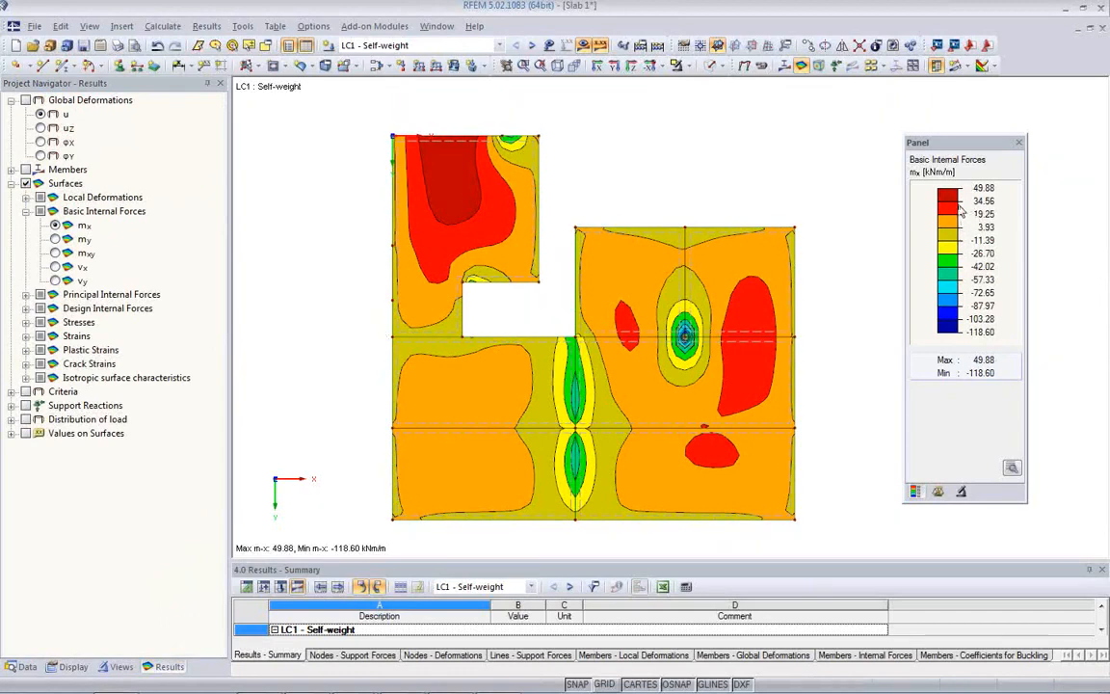
pyautogui.moveTo(953, 151); pyautogui.dragTo(900, 130)
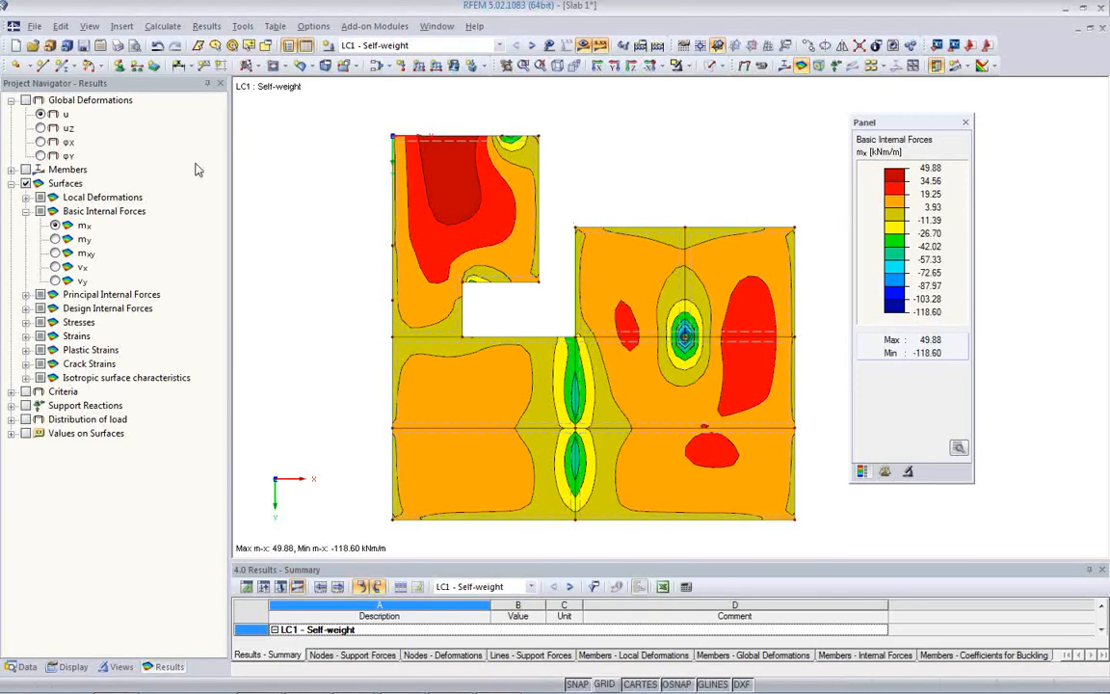
# Set up a graphic printout to report PR1 as a mass print and open its results settings
pyautogui.click(117, 45)
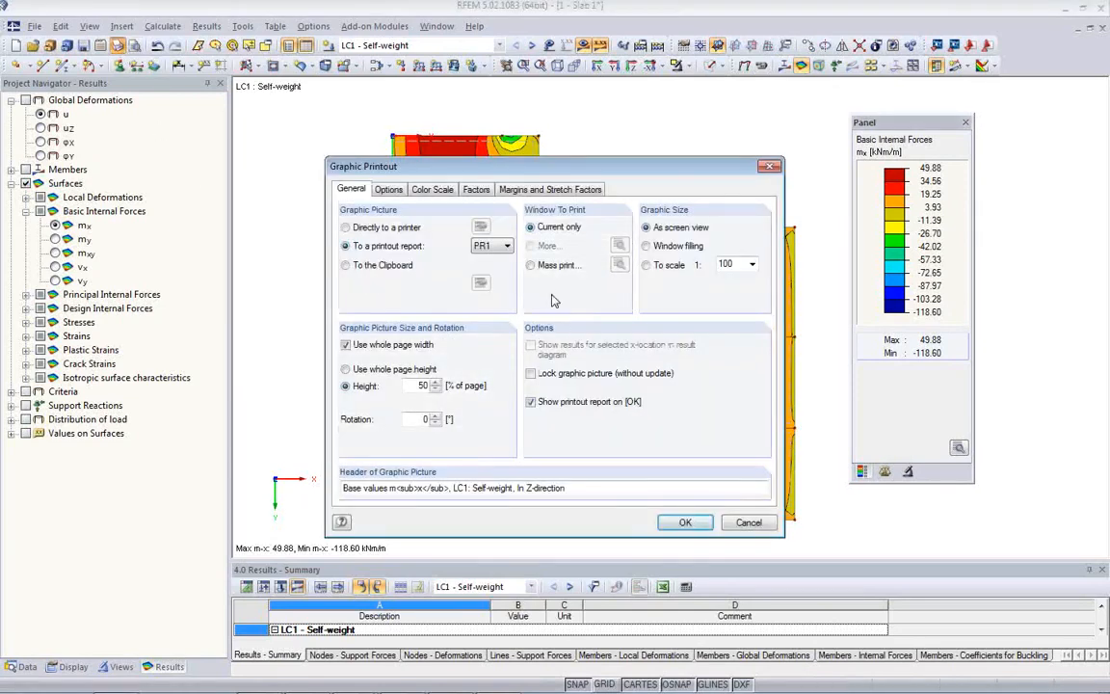
pyautogui.click(530, 265)
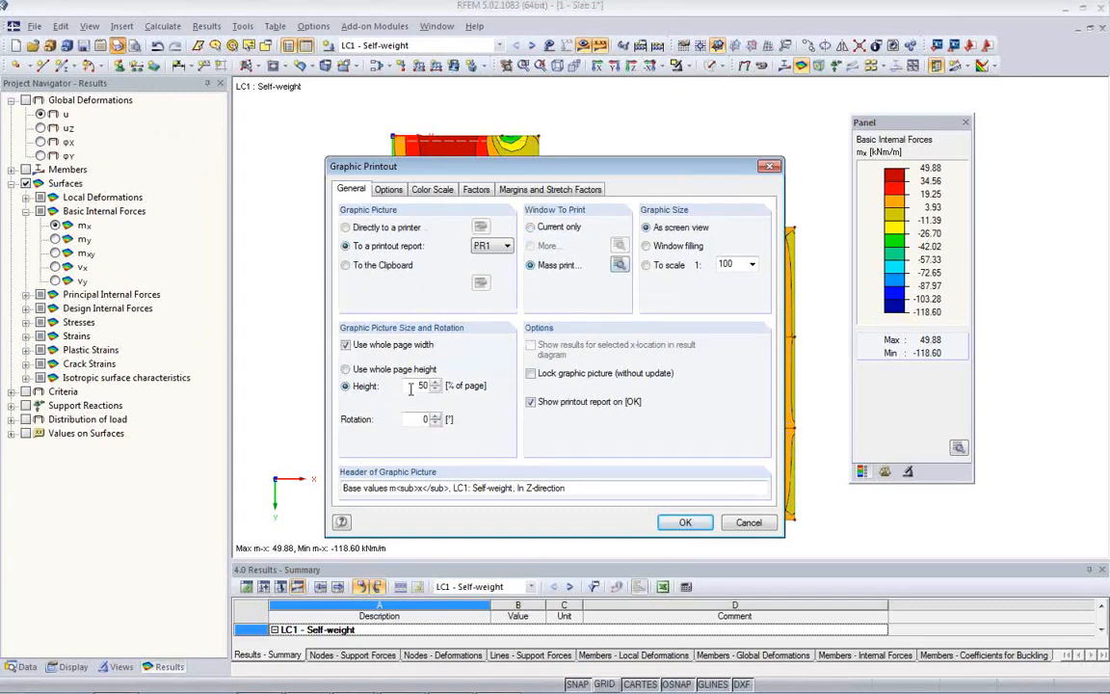
pyautogui.click(619, 264)
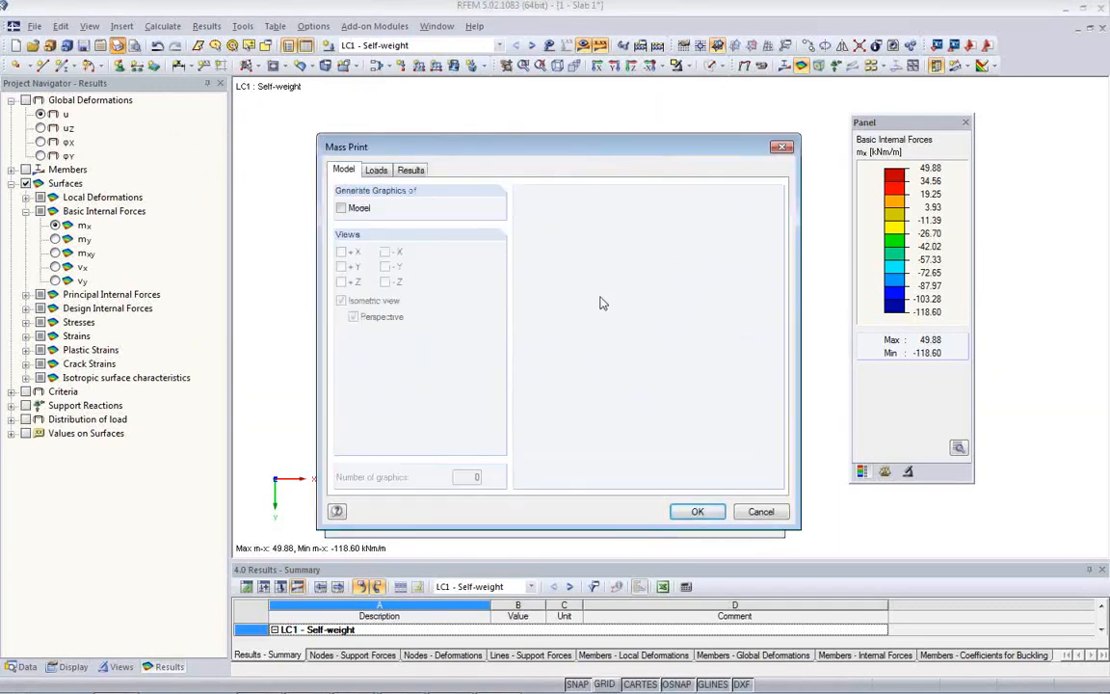
pyautogui.click(411, 170)
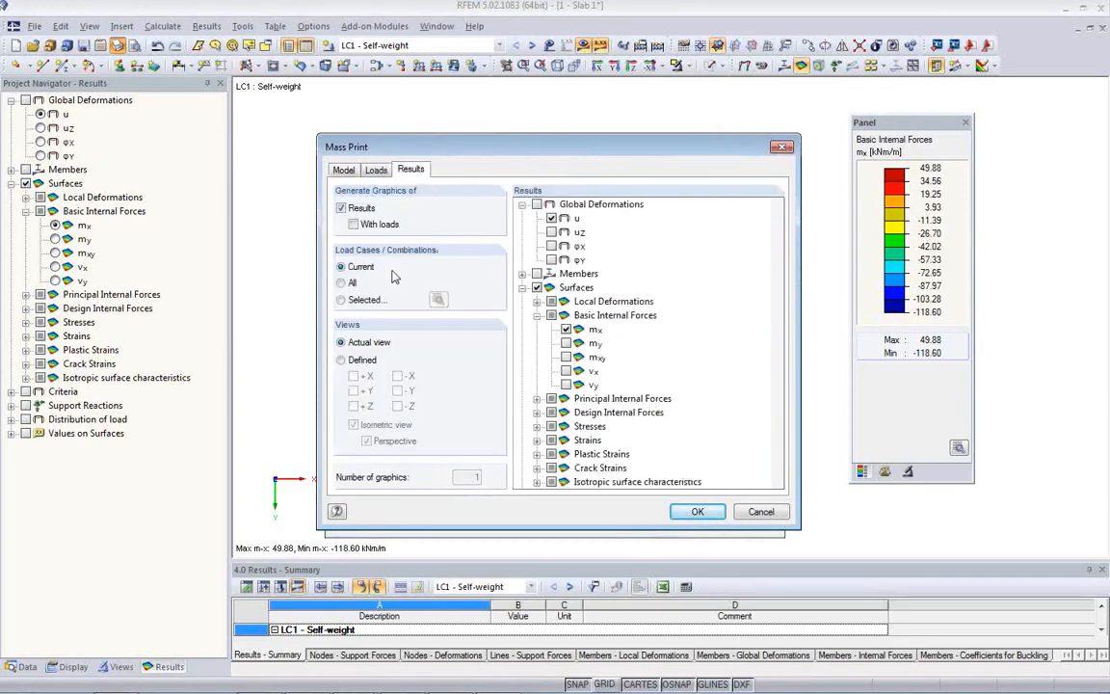
# Restrict the mass print to the selected result combinations RC5 (ULS) and RC6 (SLS - Quasi-permanent)
pyautogui.click(341, 301)
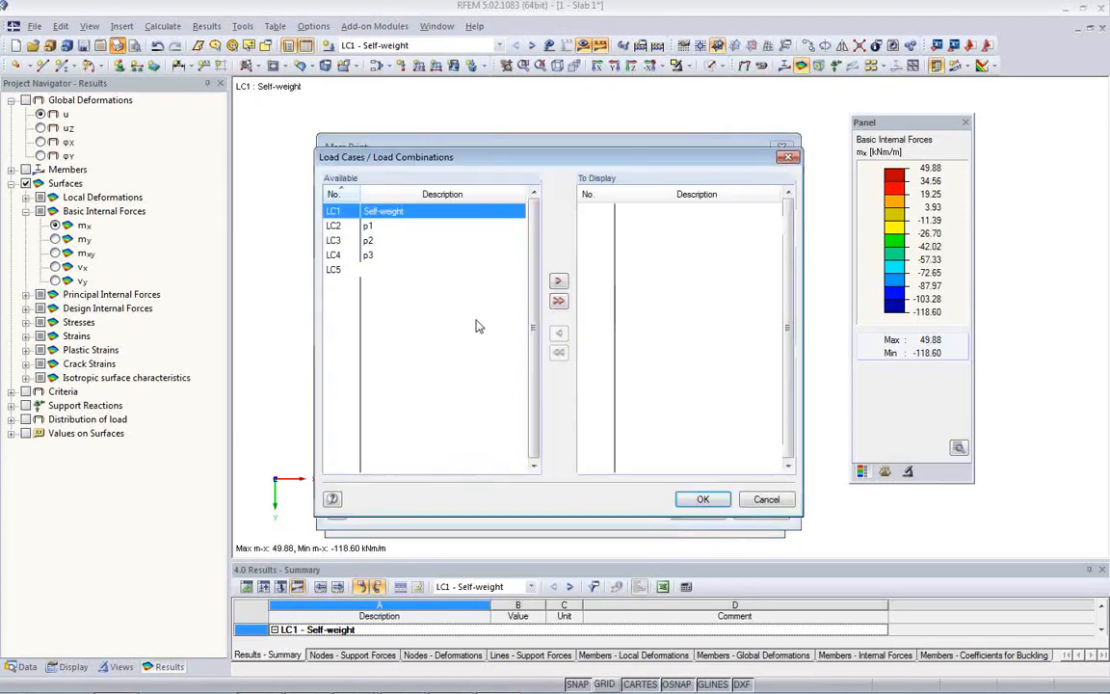
pyautogui.click(437, 300)
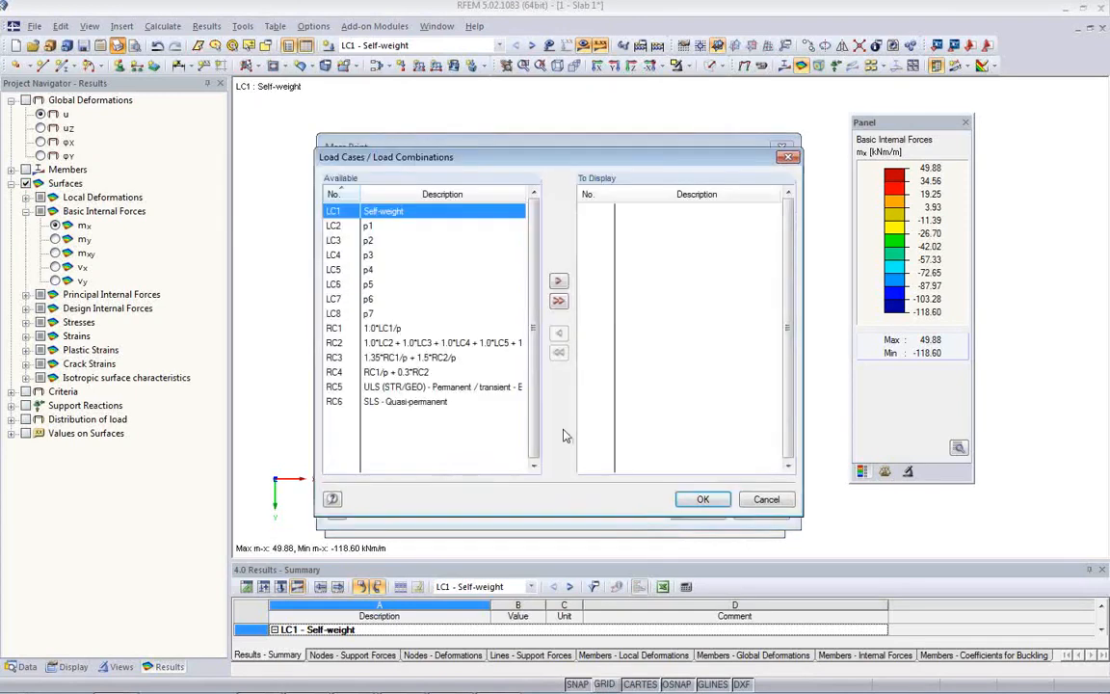
pyautogui.doubleClick(408, 388)
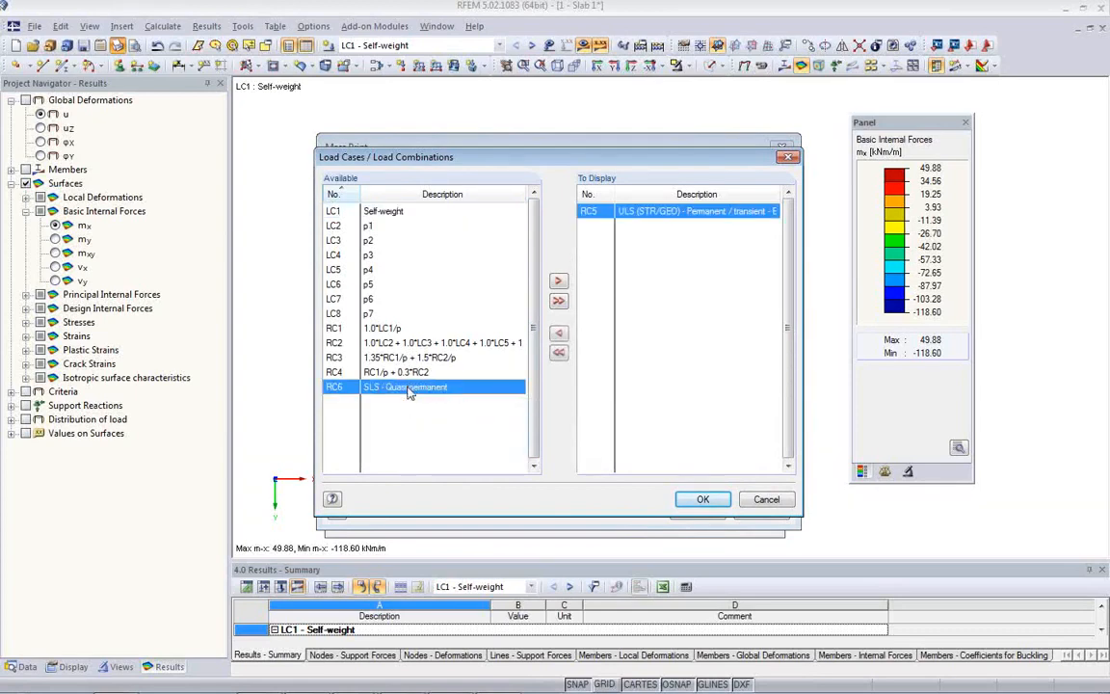
pyautogui.doubleClick(409, 389)
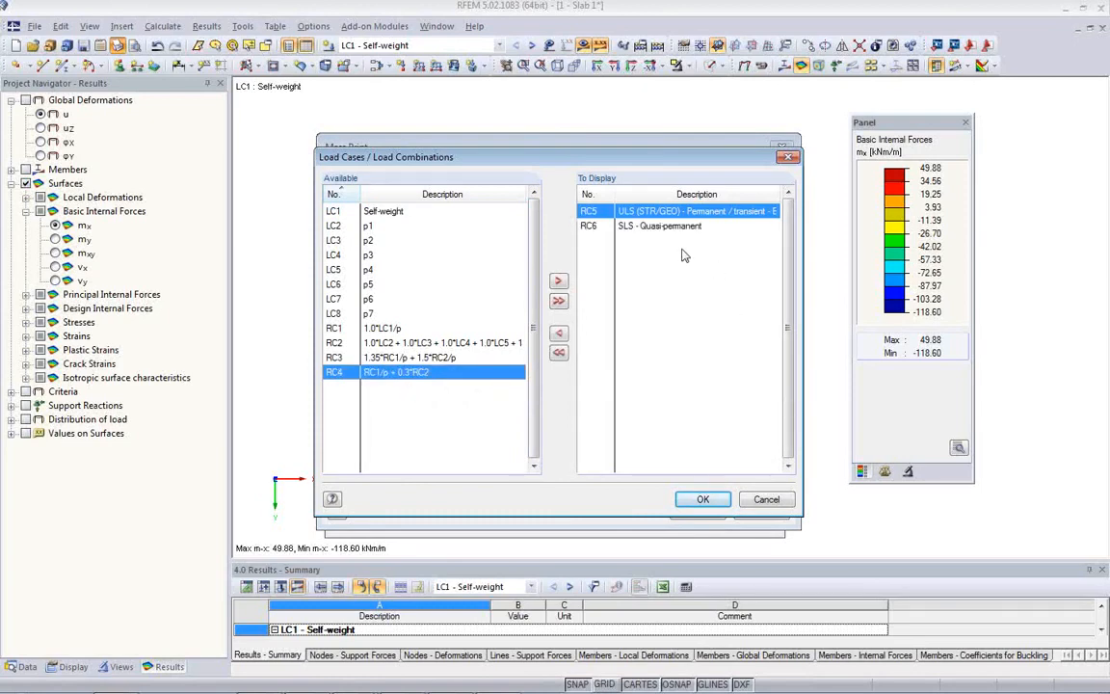
pyautogui.click(702, 499)
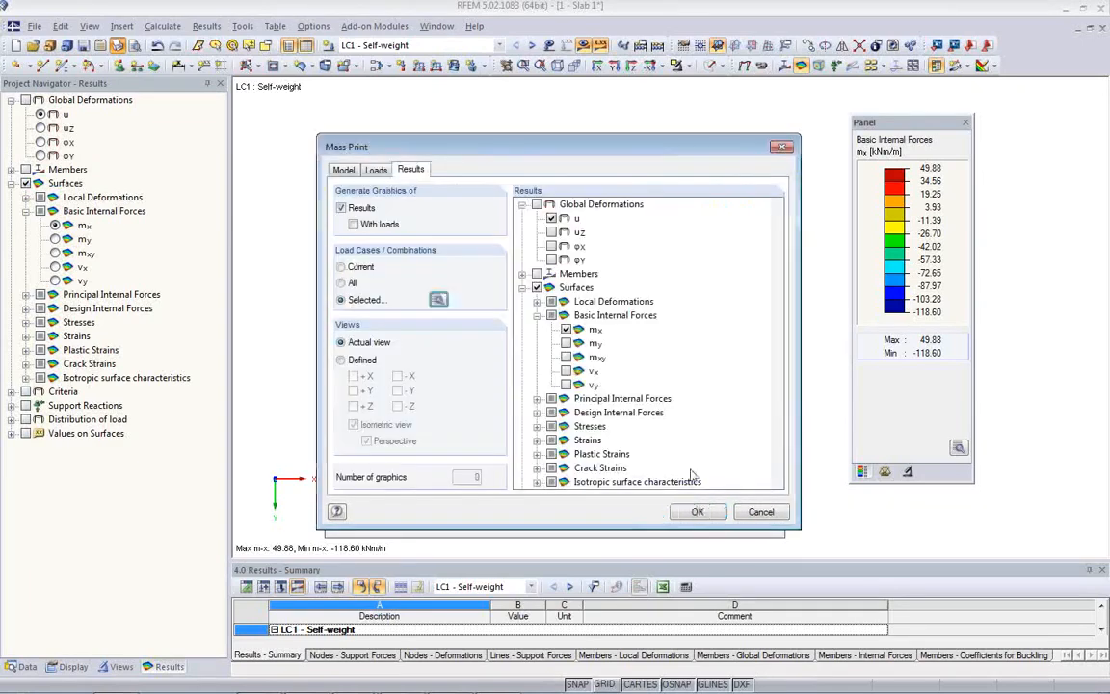
# Add the basic internal forces my, mxy, vx and vy to the mass print results
pyautogui.click(566, 343)
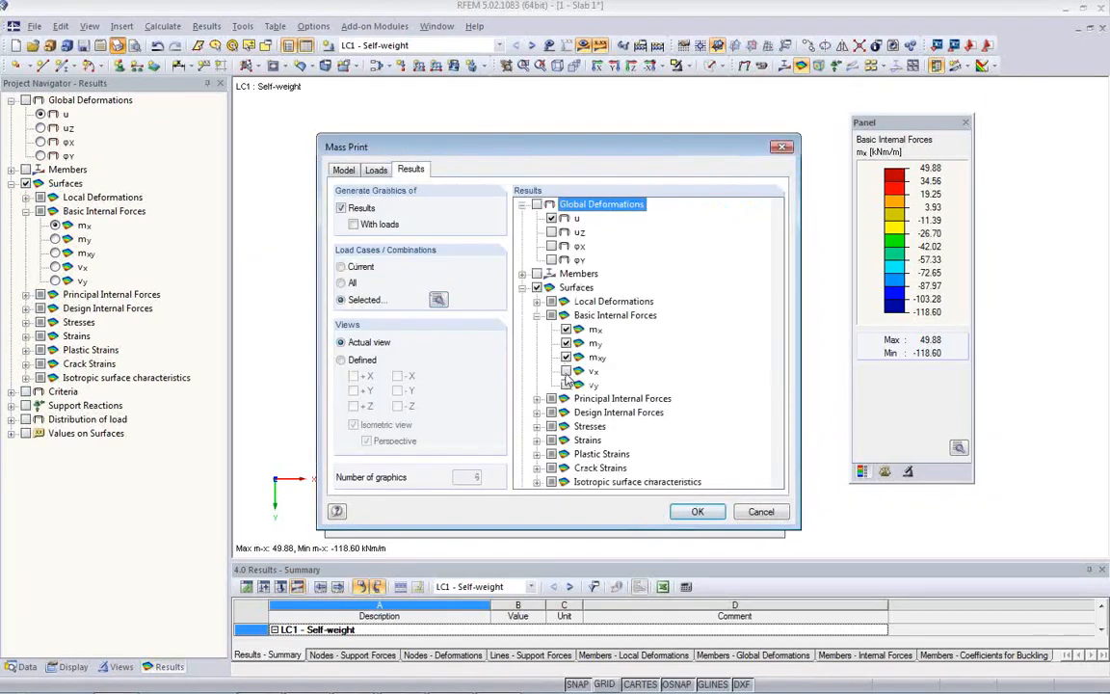
pyautogui.click(565, 371)
pyautogui.click(566, 384)
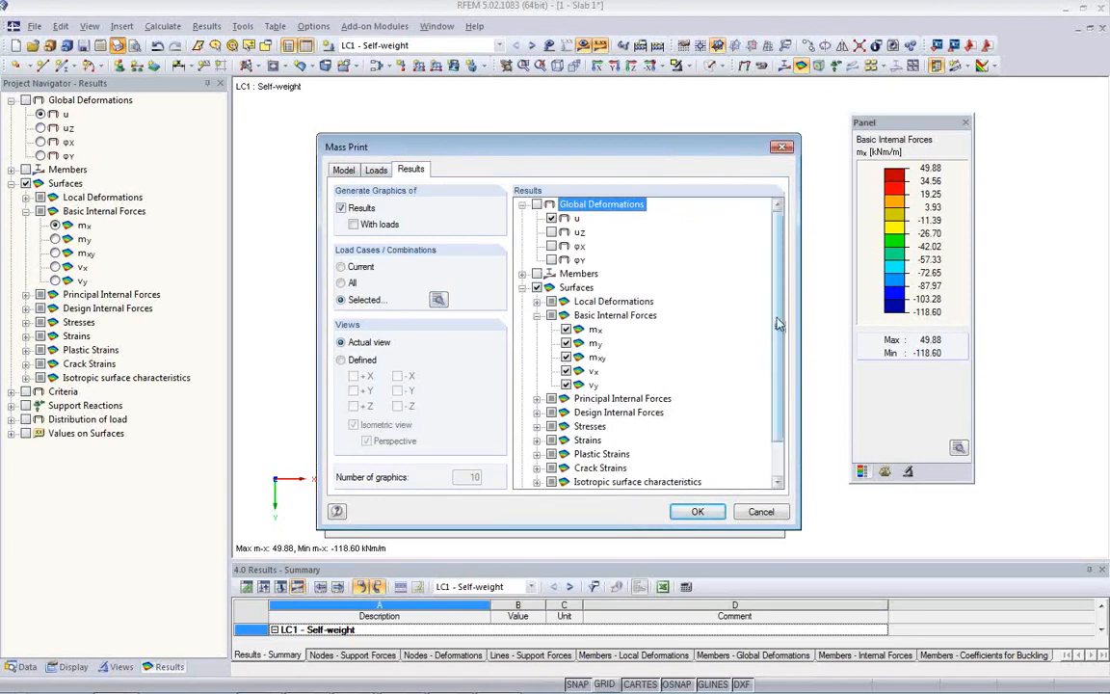
pyautogui.scroll(-1, 785, 424)
pyautogui.scroll(1, 785, 424)
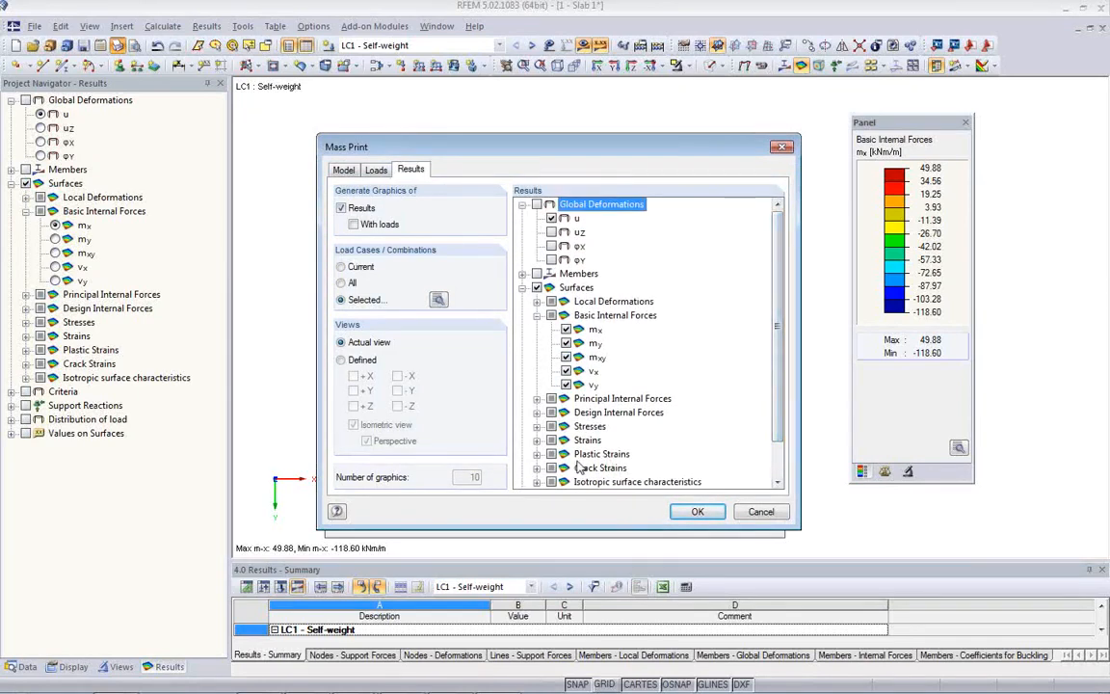
# Confirm the mass print and send its graphics to the printout report without showing the report
pyautogui.click(697, 512)
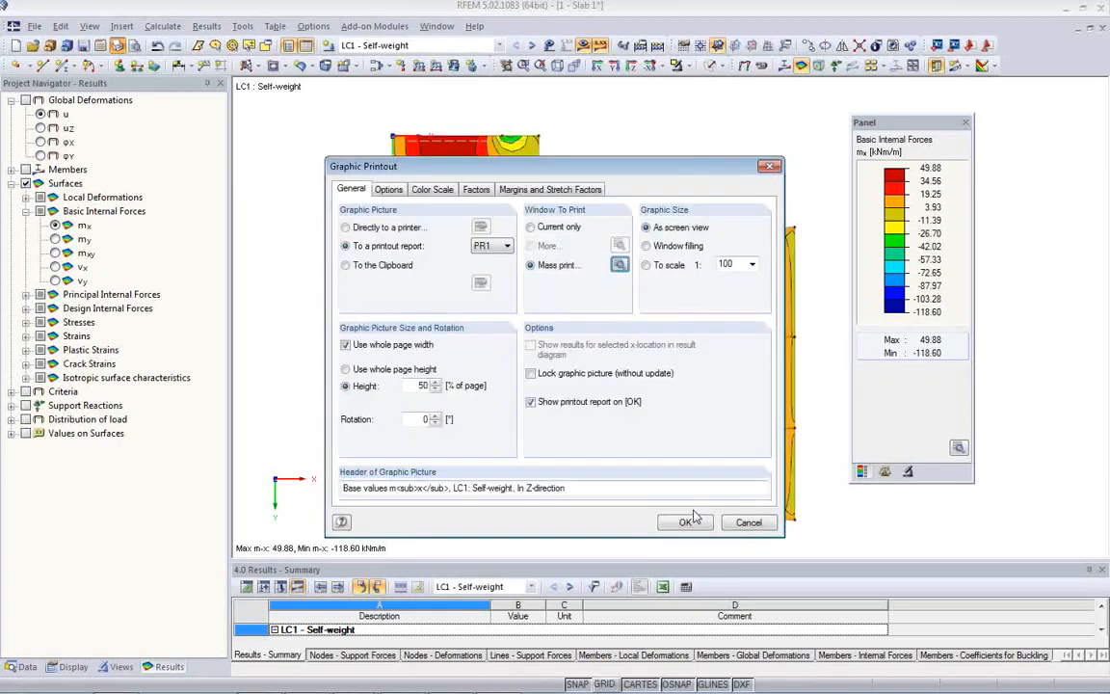
pyautogui.click(531, 403)
pyautogui.click(683, 523)
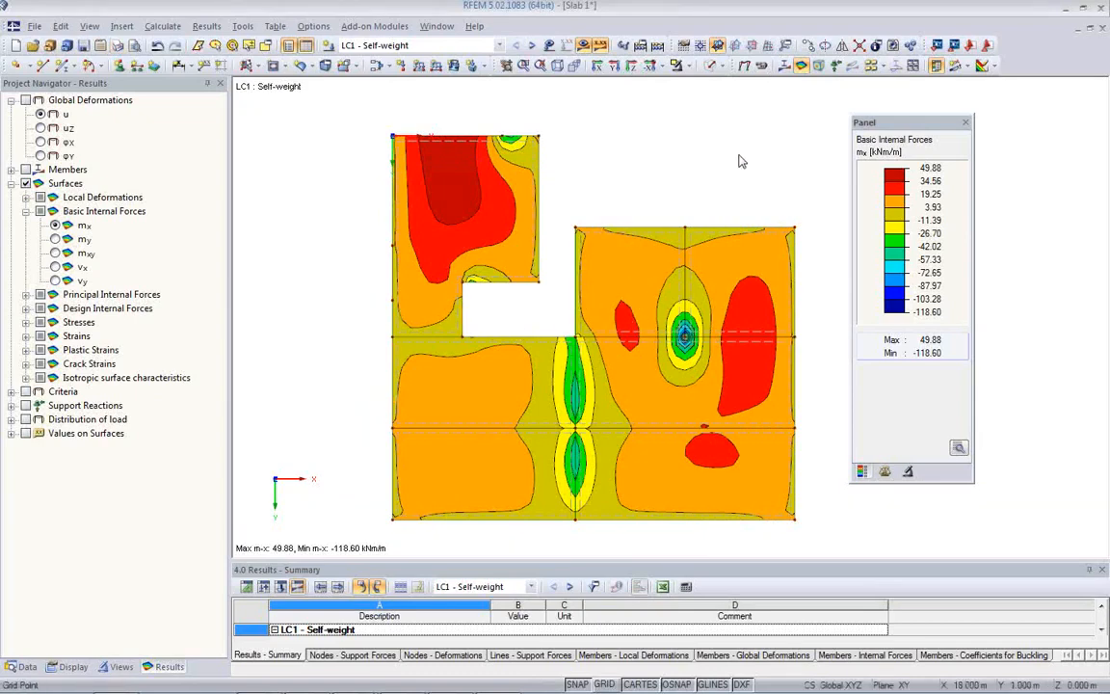
# Display the LC1 support reactions instead of the surface internal forces, with the slab viewed in the Z-direction and unobstructed
pyautogui.click(801, 67)
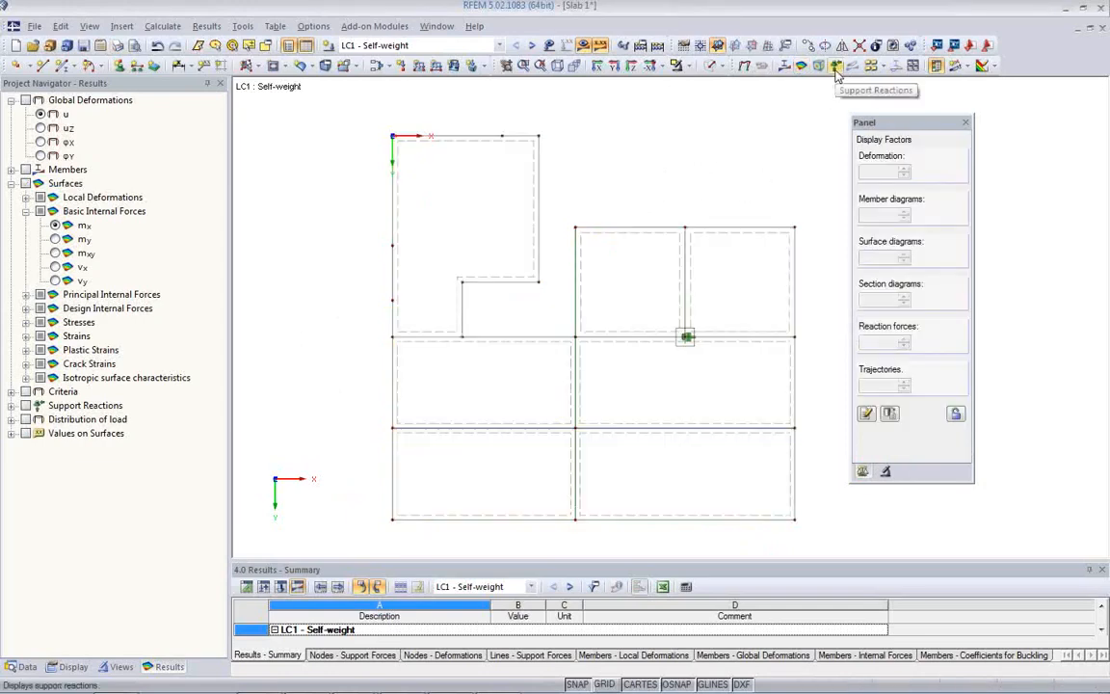
pyautogui.click(835, 68)
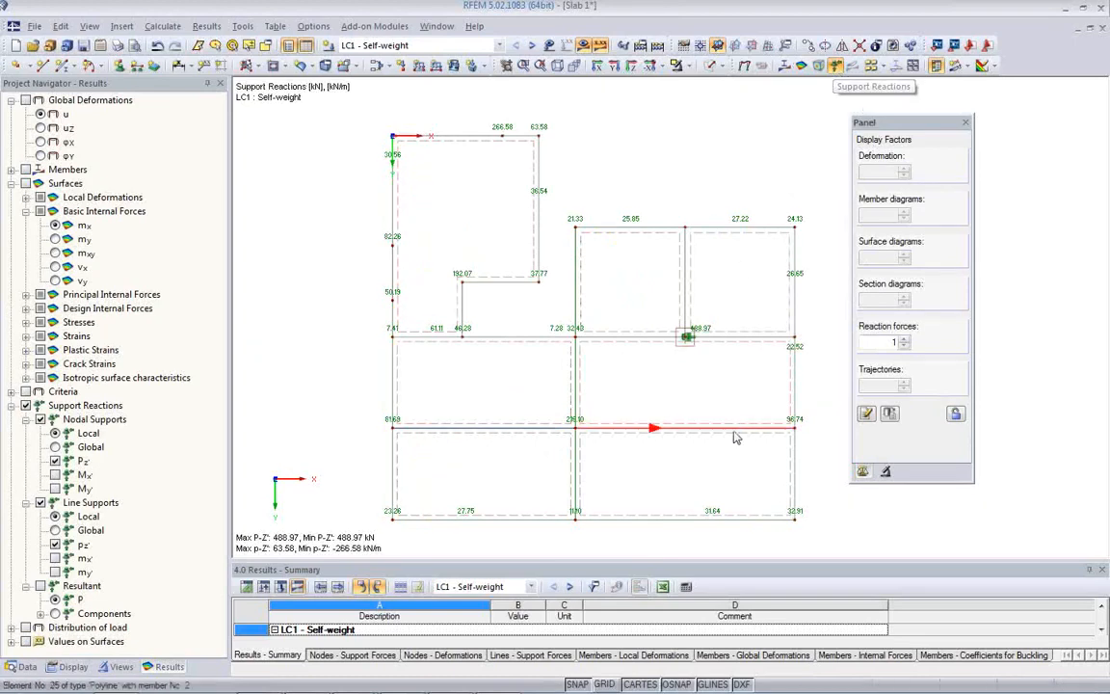
pyautogui.keyDown('ctrl'); pyautogui.moveTo(724, 439); pyautogui.dragTo(683, 353, button='middle'); pyautogui.keyUp('ctrl')
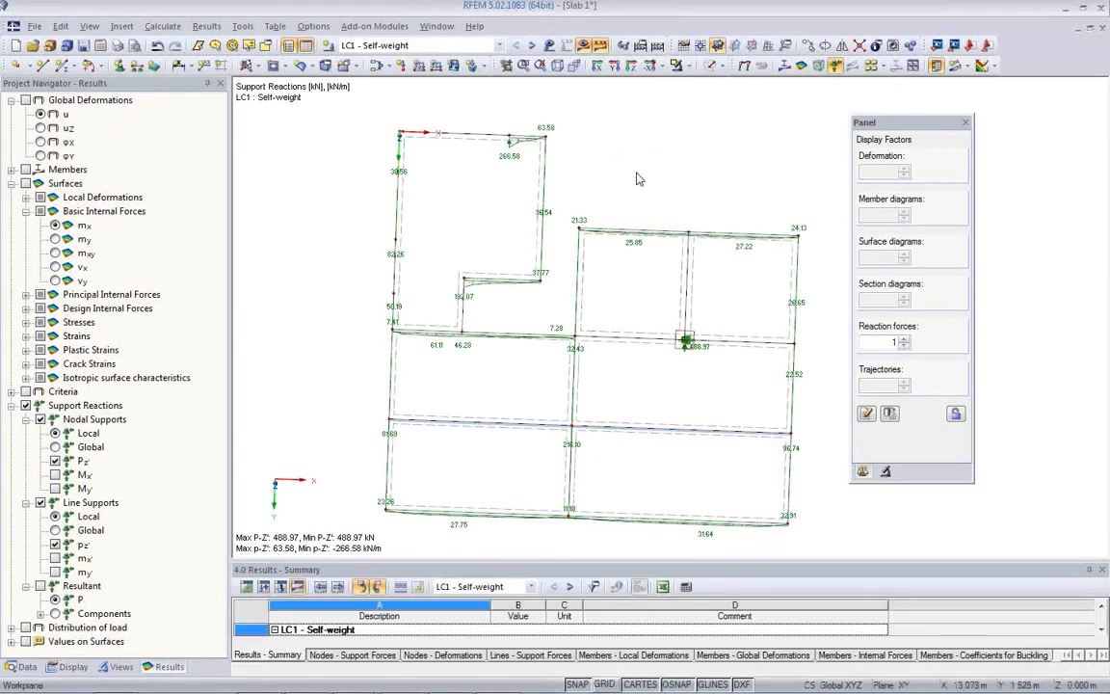
pyautogui.click(632, 66)
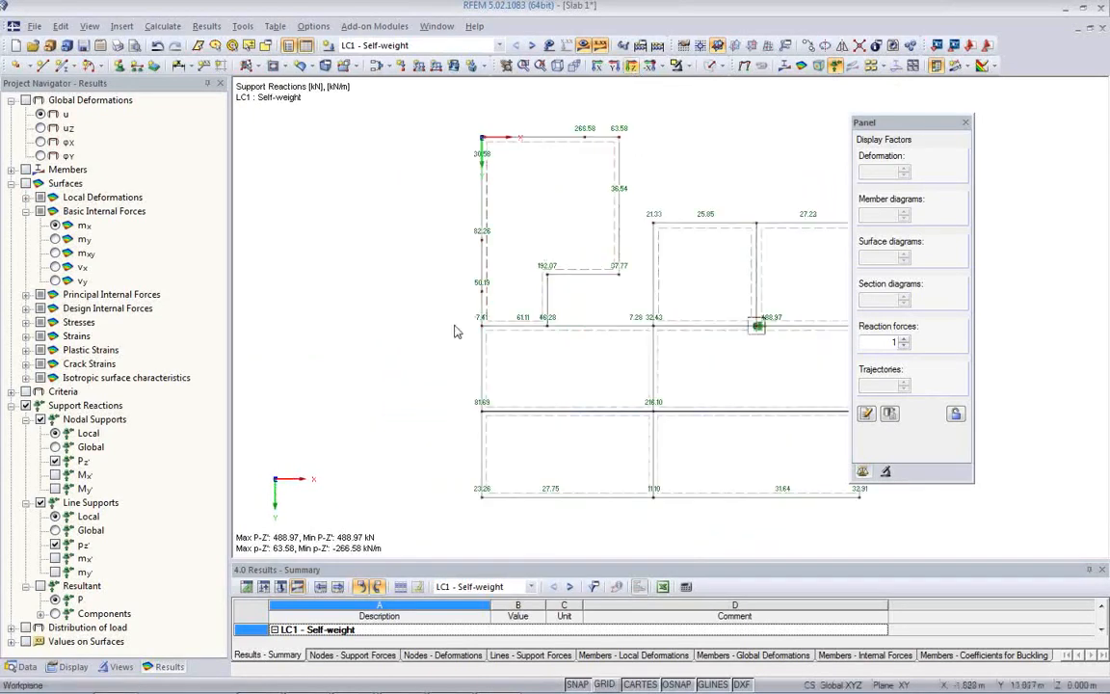
pyautogui.moveTo(620, 355); pyautogui.dragTo(551, 353, button='middle')
pyautogui.moveTo(914, 124); pyautogui.dragTo(974, 114)
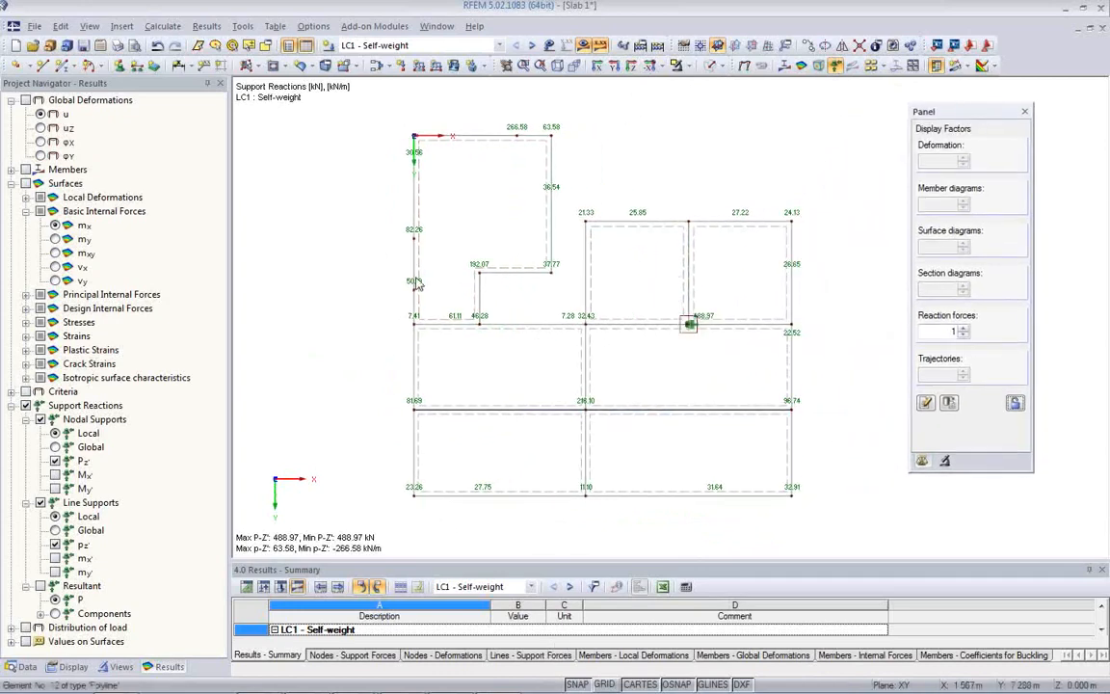
# Draw the support reaction diagrams in the XY-plane and view them for load cases LC2 and LC3
pyautogui.click(72, 666)
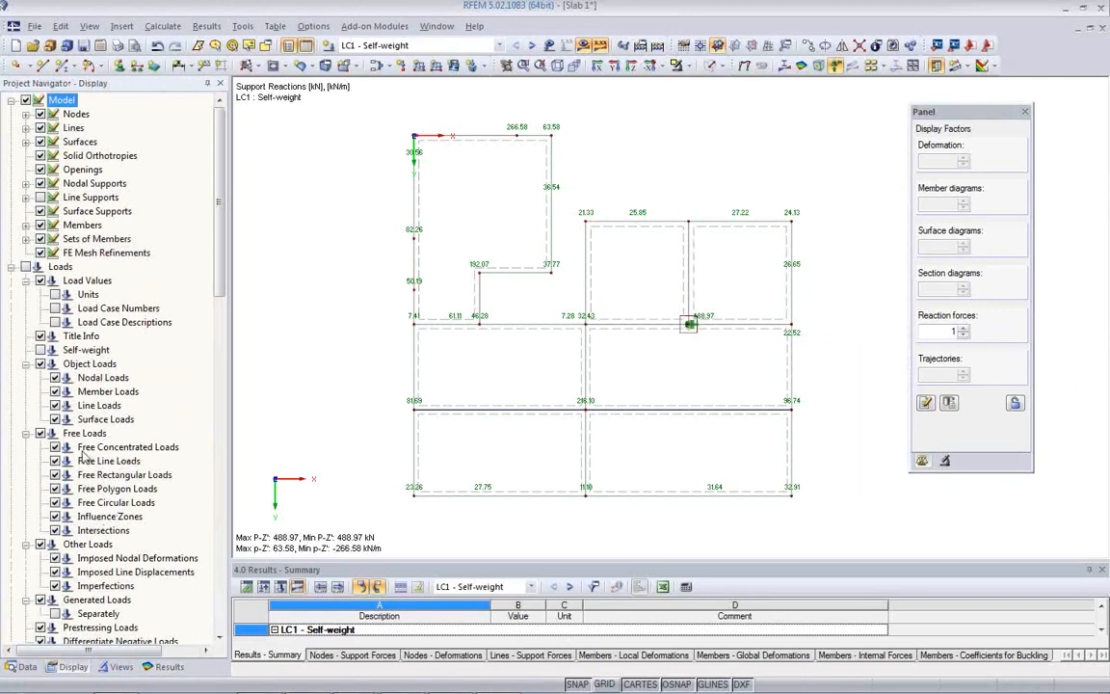
pyautogui.scroll(-7, 88, 414)
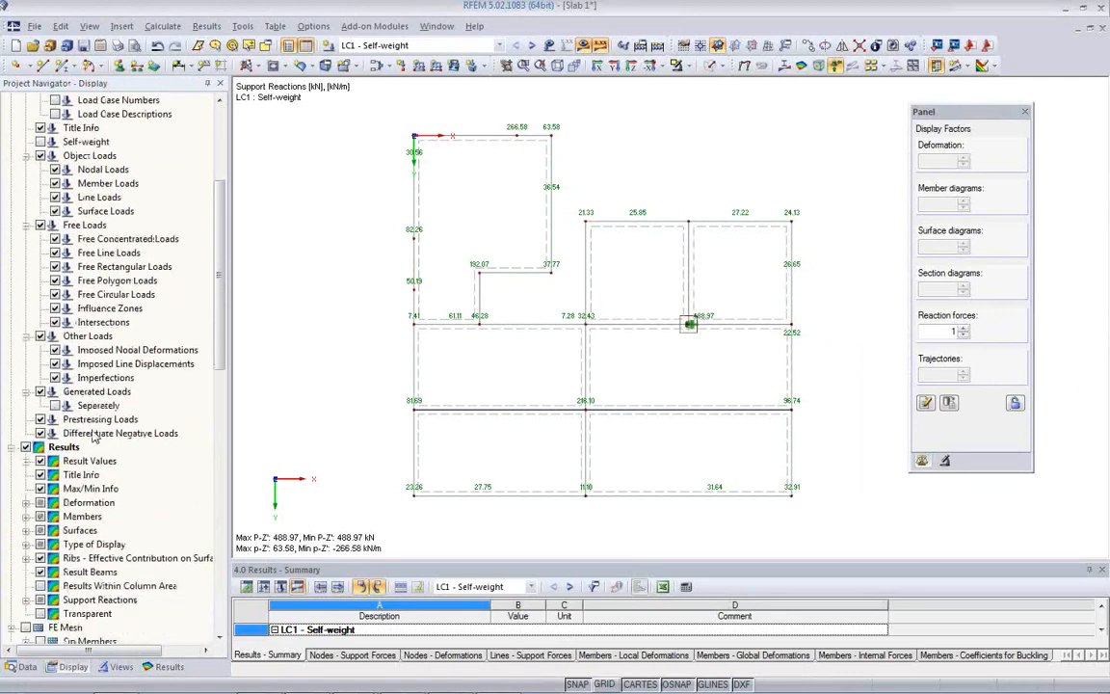
pyautogui.click(26, 516)
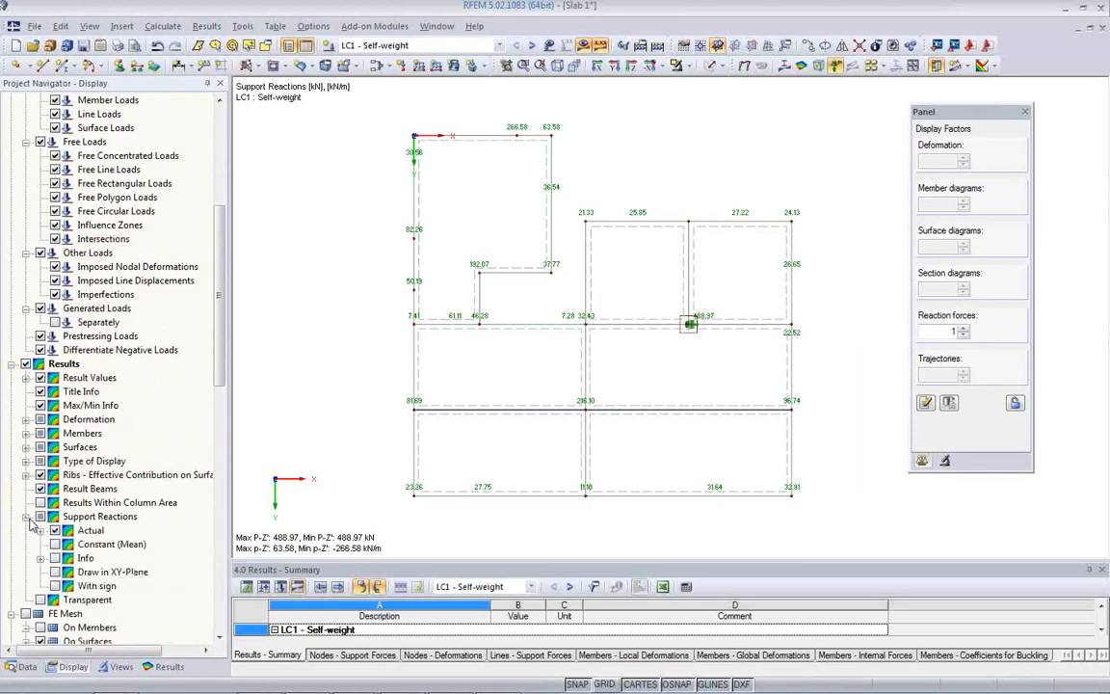
pyautogui.click(55, 572)
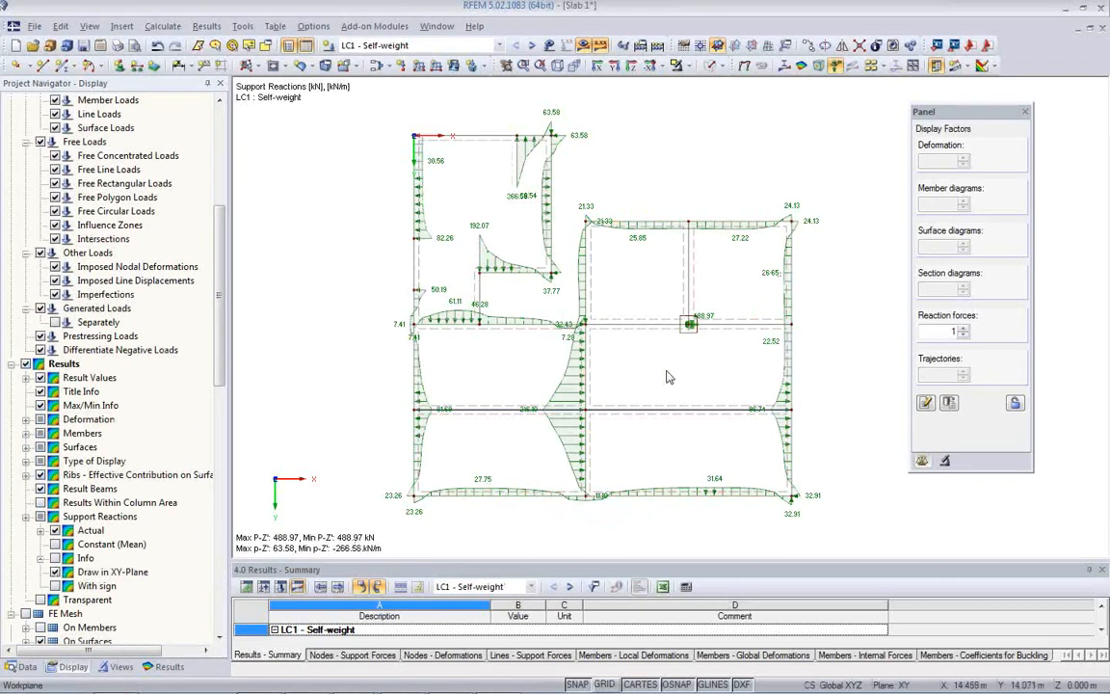
pyautogui.click(532, 45)
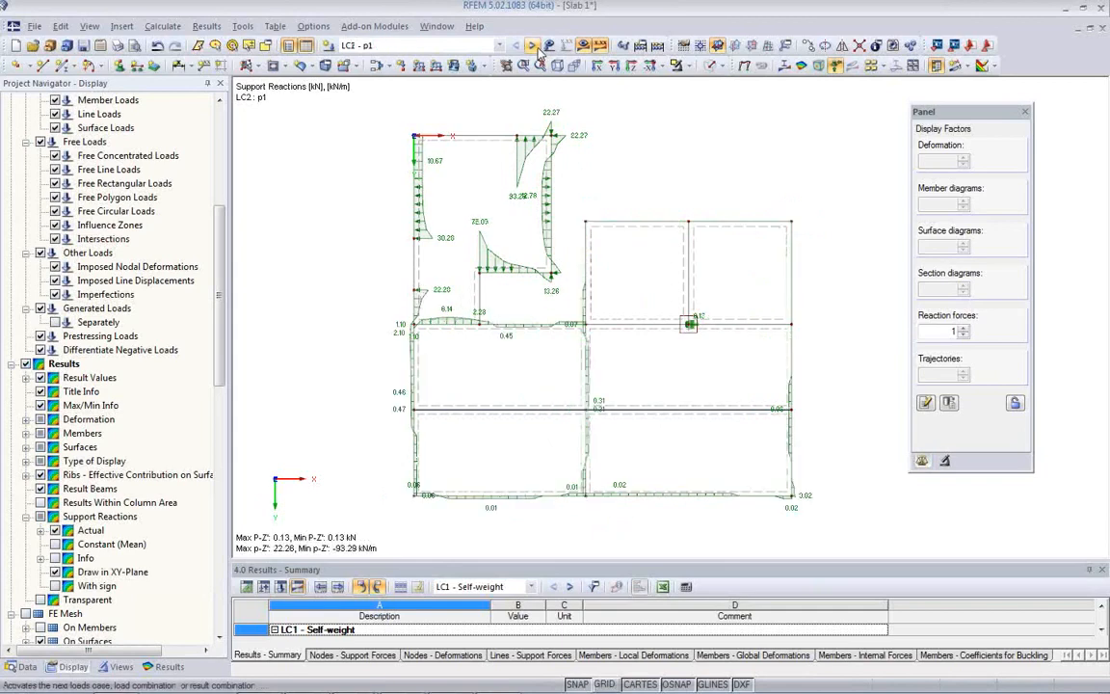
pyautogui.click(532, 46)
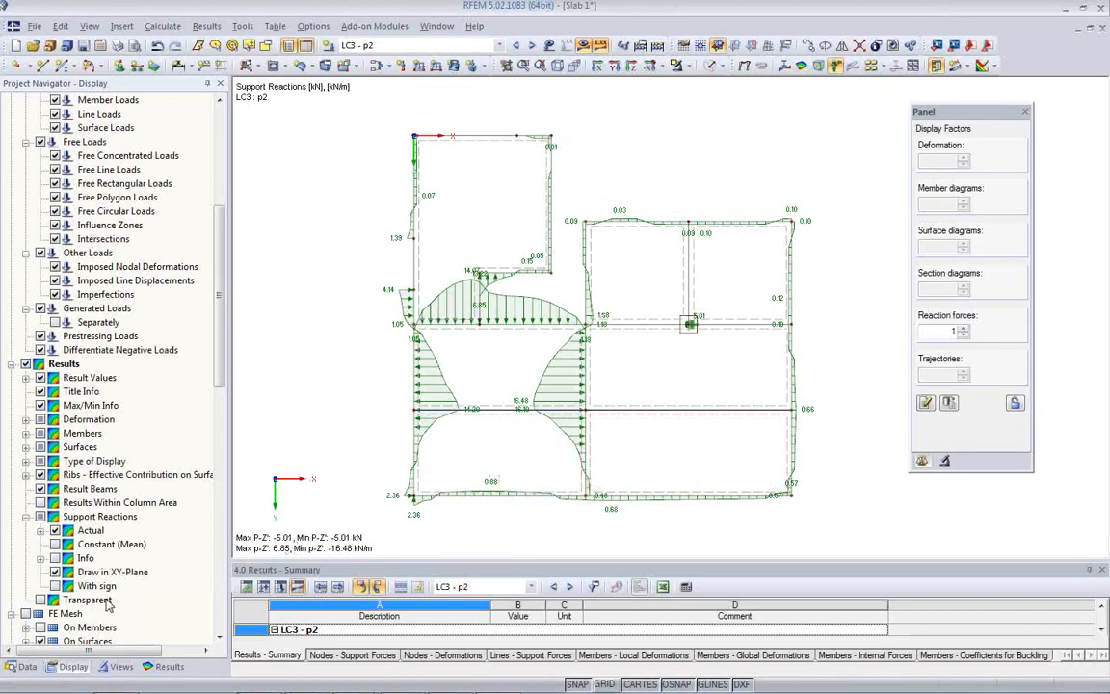
# Show the constant mean support reactions instead of the actual distribution and review them for the load cases from LC4 to LC7
pyautogui.click(55, 544)
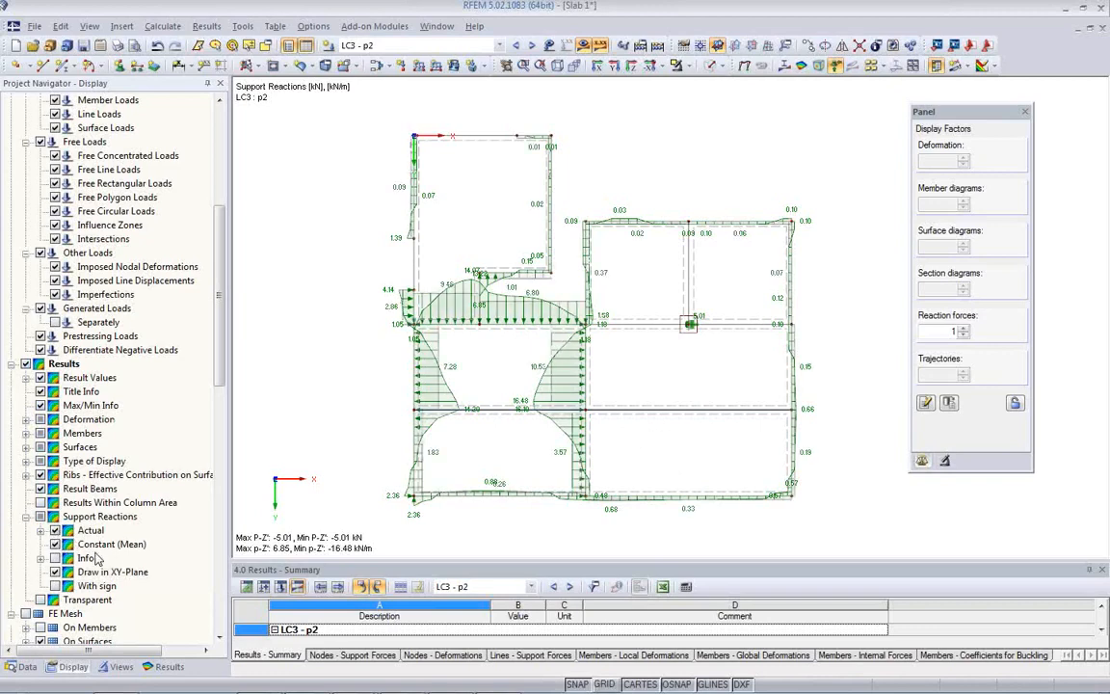
pyautogui.click(55, 530)
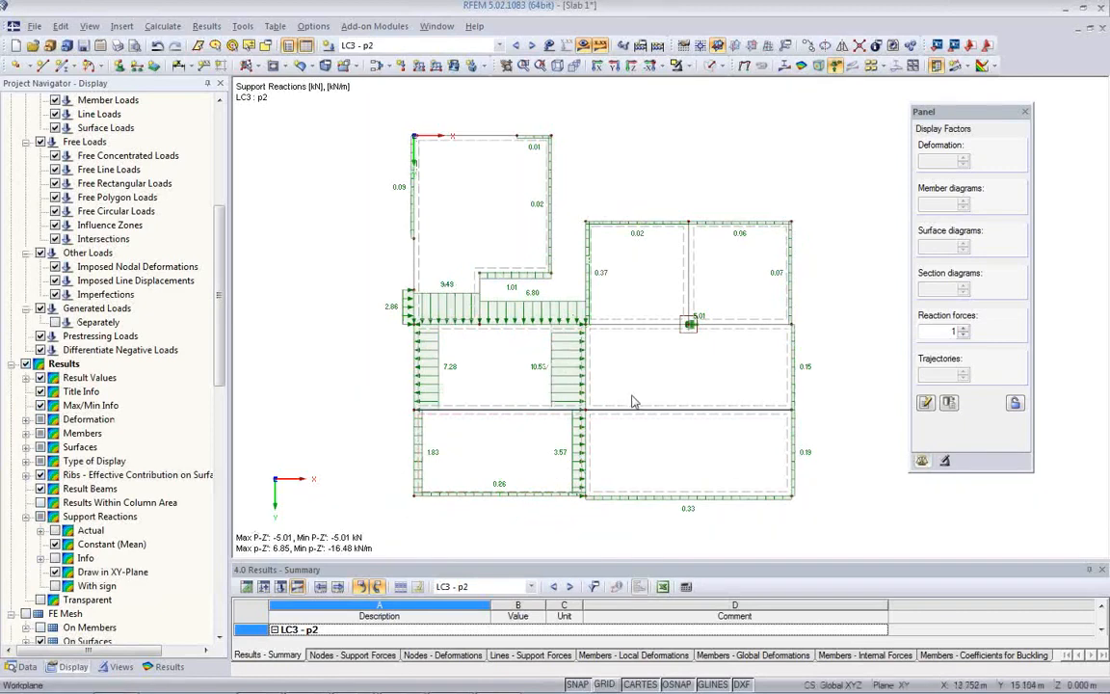
pyautogui.click(531, 46)
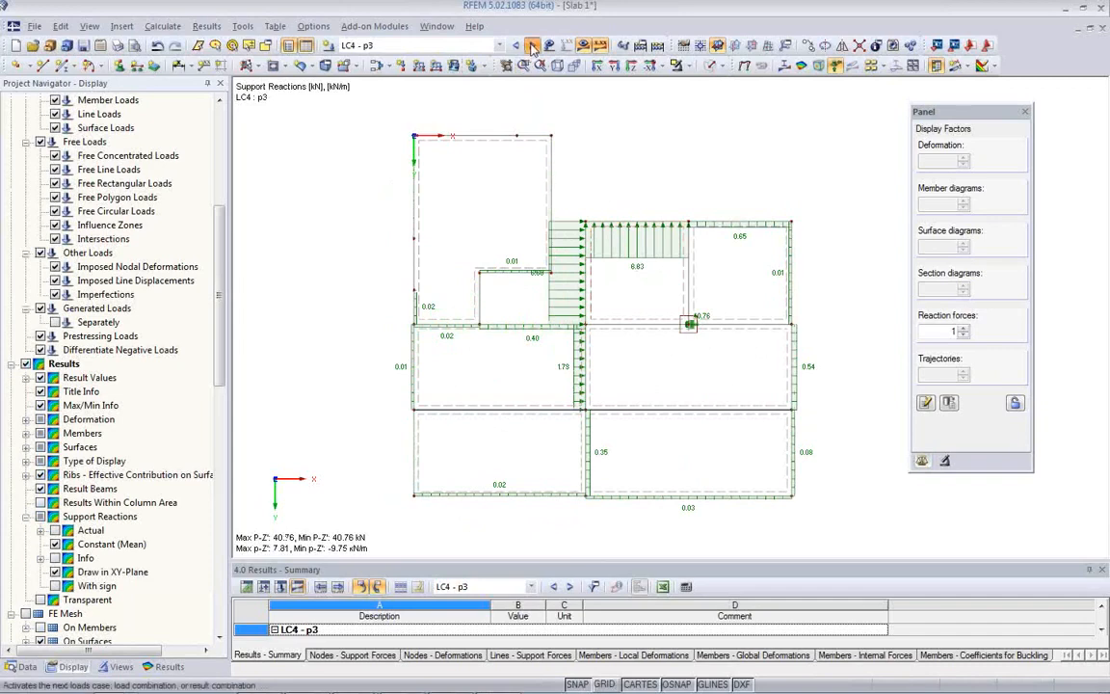
pyautogui.click(532, 46)
pyautogui.click(531, 46)
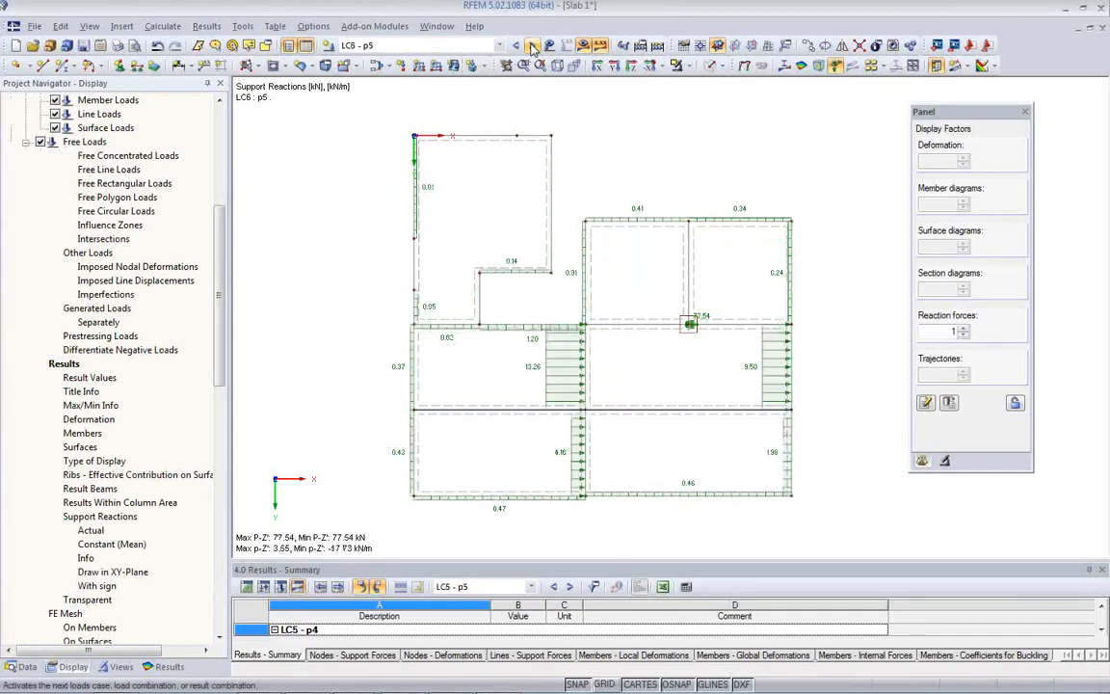
pyautogui.click(530, 46)
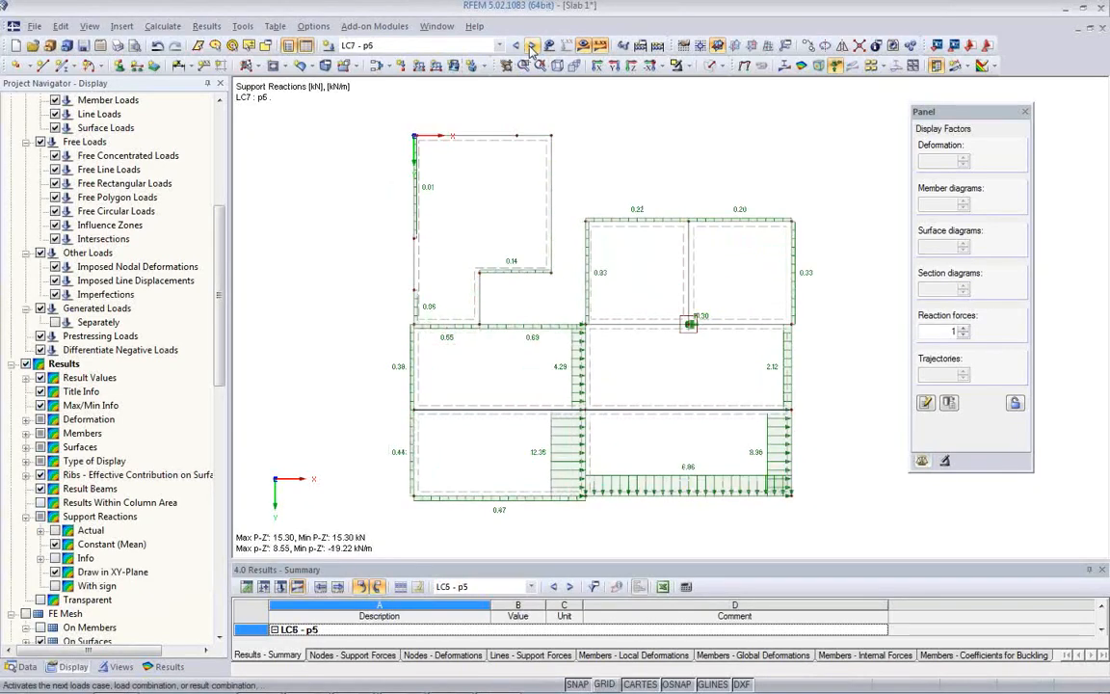
pyautogui.click(515, 46)
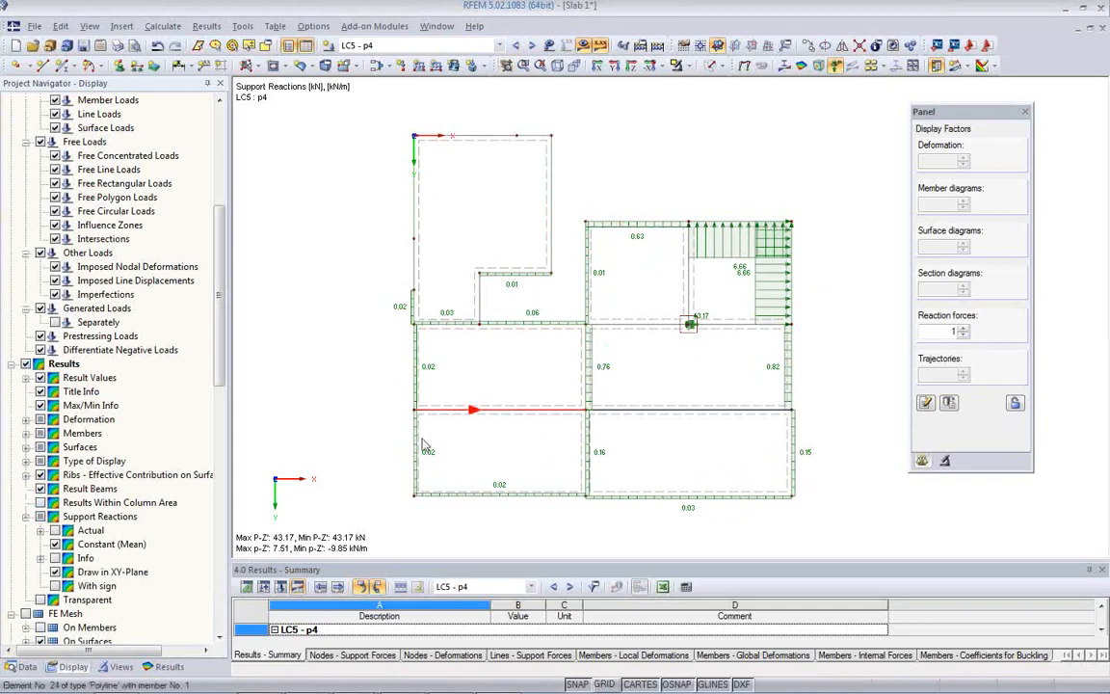
# Show the support reactions with their signs and return to load case LC1 - Self-weight
pyautogui.click(55, 586)
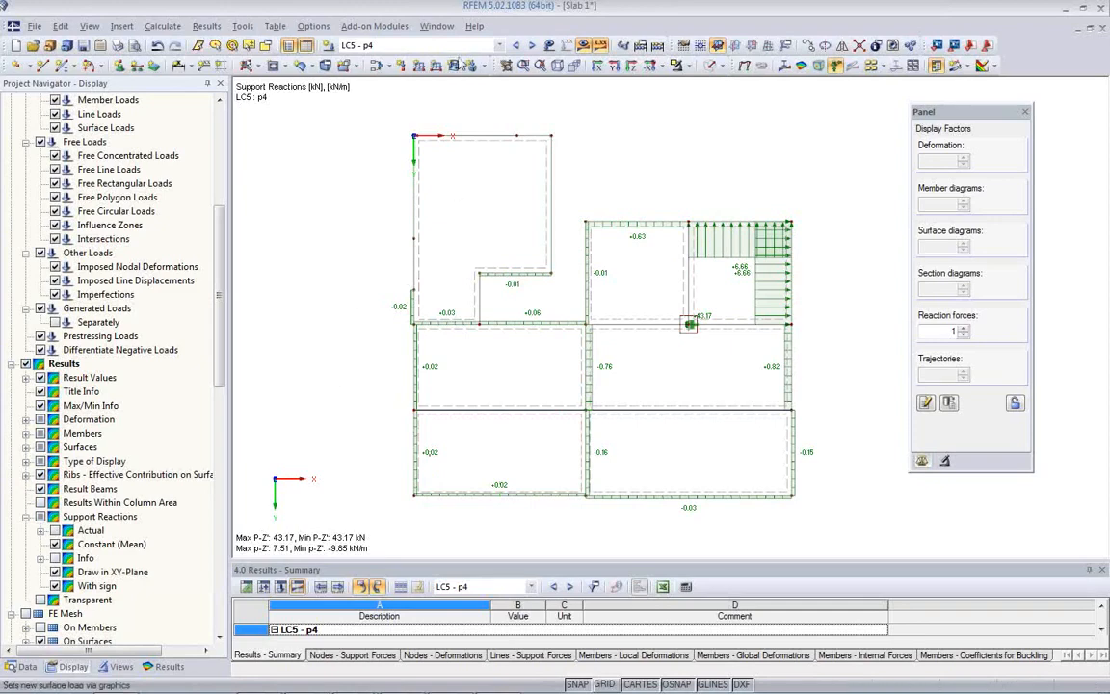
pyautogui.click(472, 46)
pyautogui.click(475, 60)
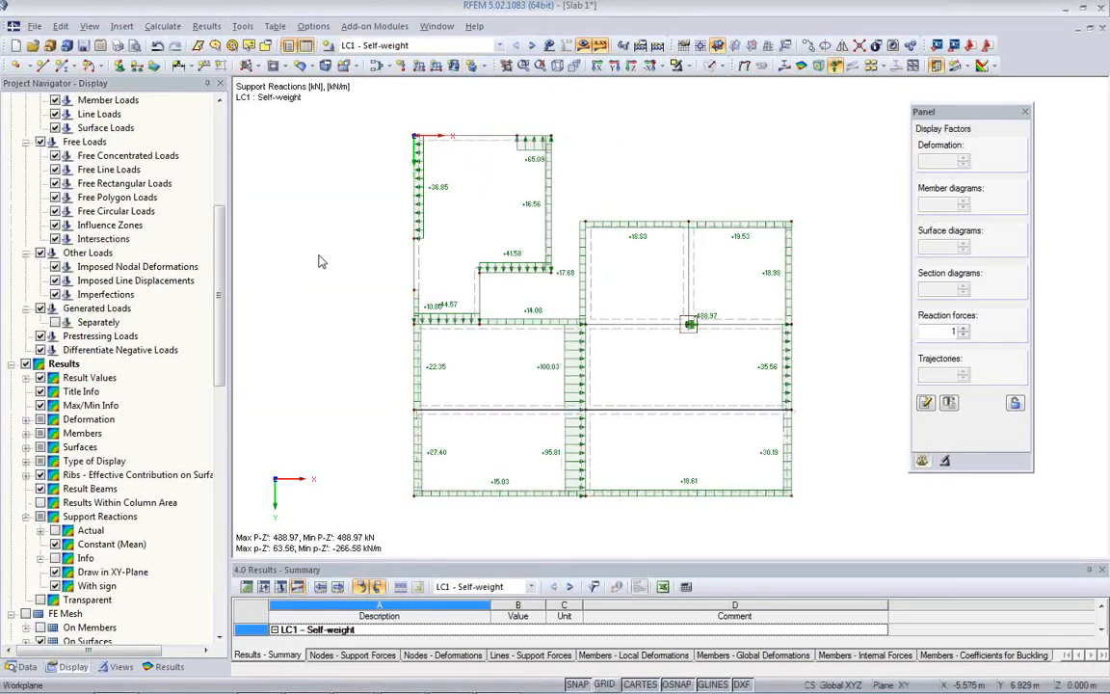
# Set the graphic printout to mass print and check the support reaction components in its result settings
pyautogui.click(117, 46)
pyautogui.click(530, 266)
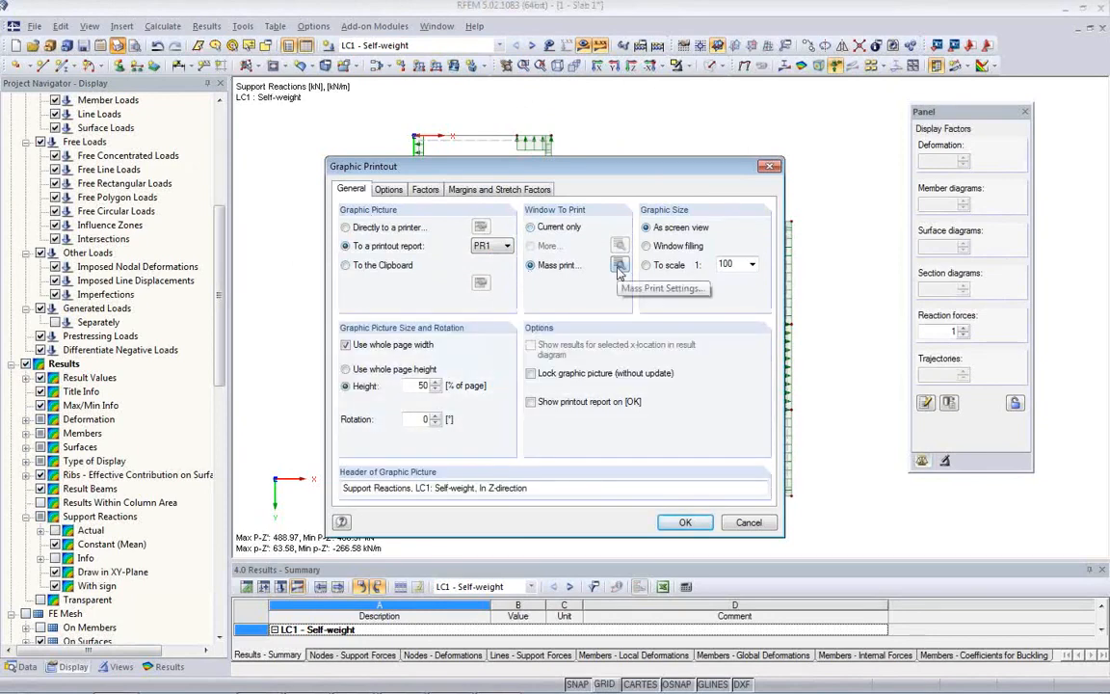
pyautogui.click(619, 266)
pyautogui.click(411, 171)
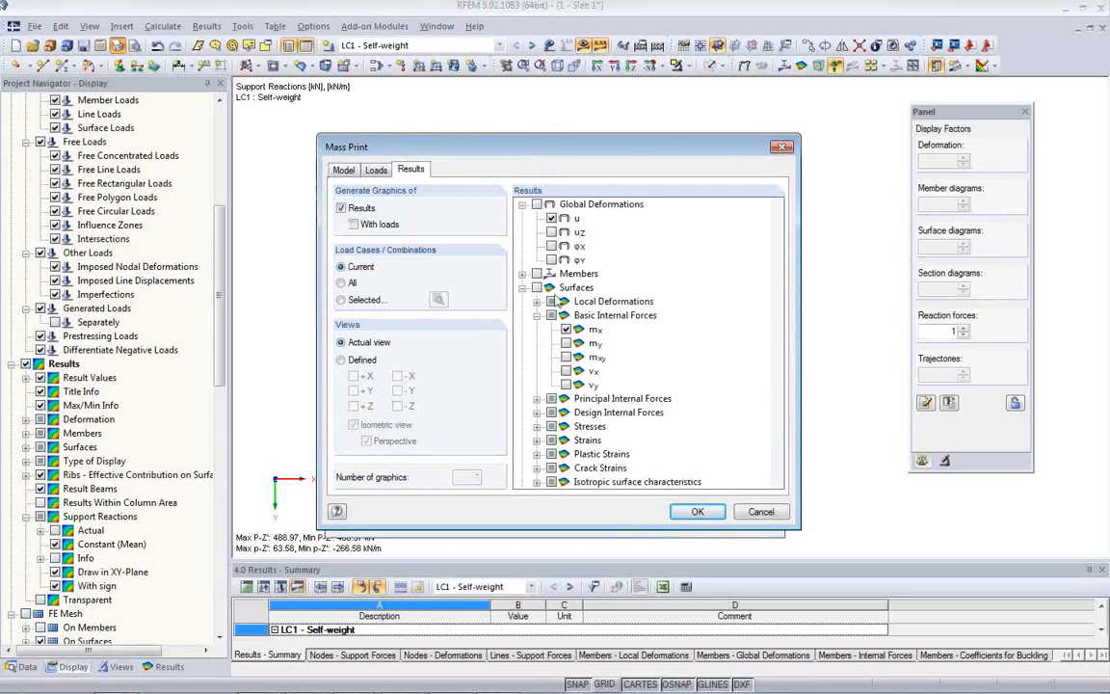
pyautogui.scroll(-1, 698, 414)
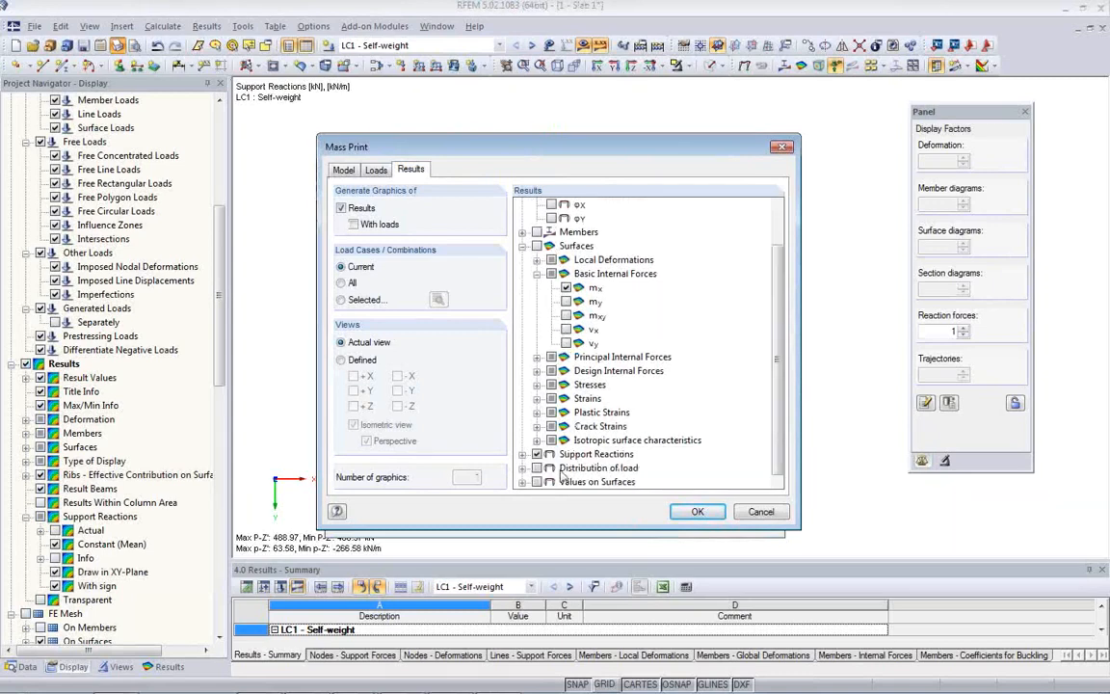
pyautogui.click(523, 466)
pyautogui.scroll(-1, 607, 412)
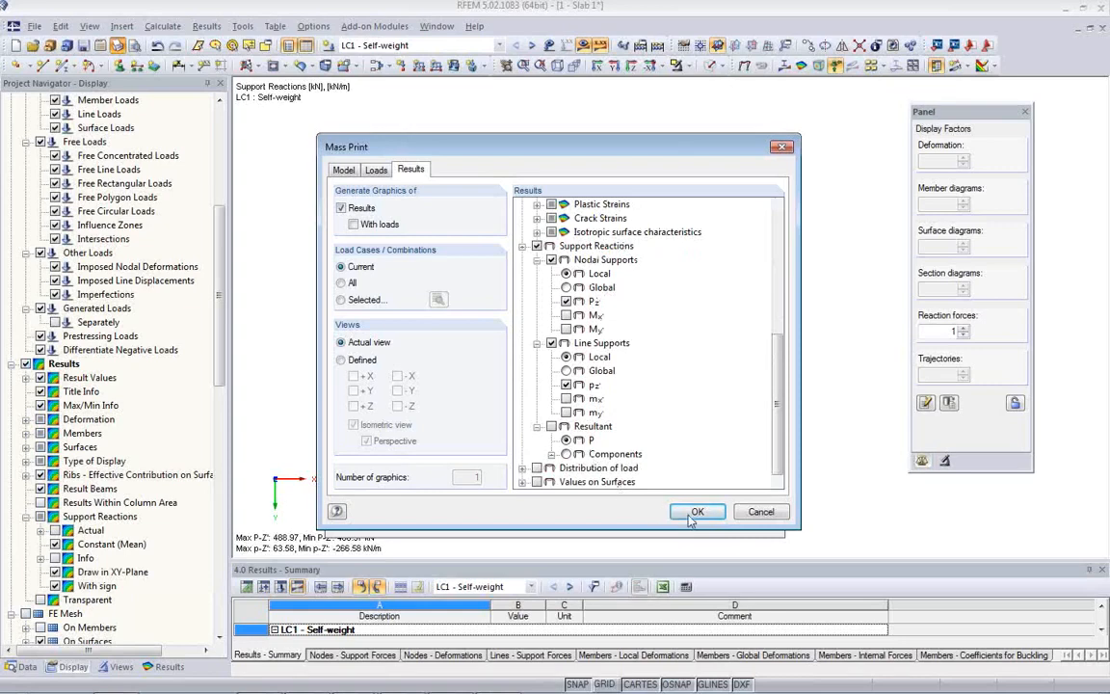
# Restrict the mass print to load cases LC1 to LC8 and send its support reaction graphics to printout report PR1
pyautogui.click(340, 299)
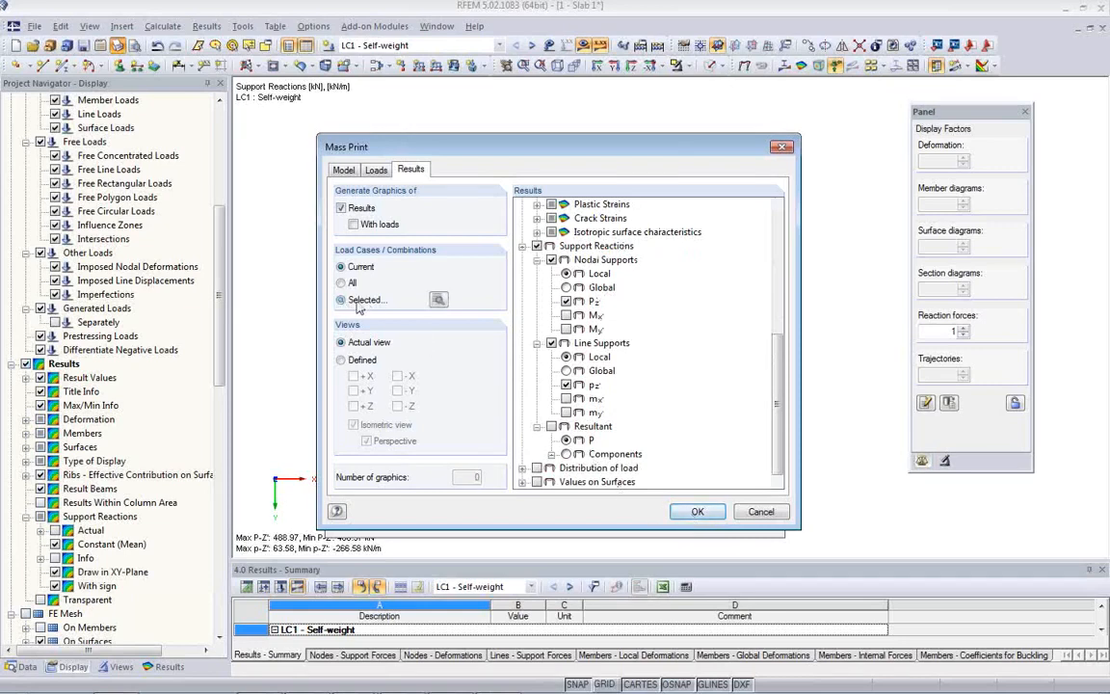
pyautogui.click(438, 299)
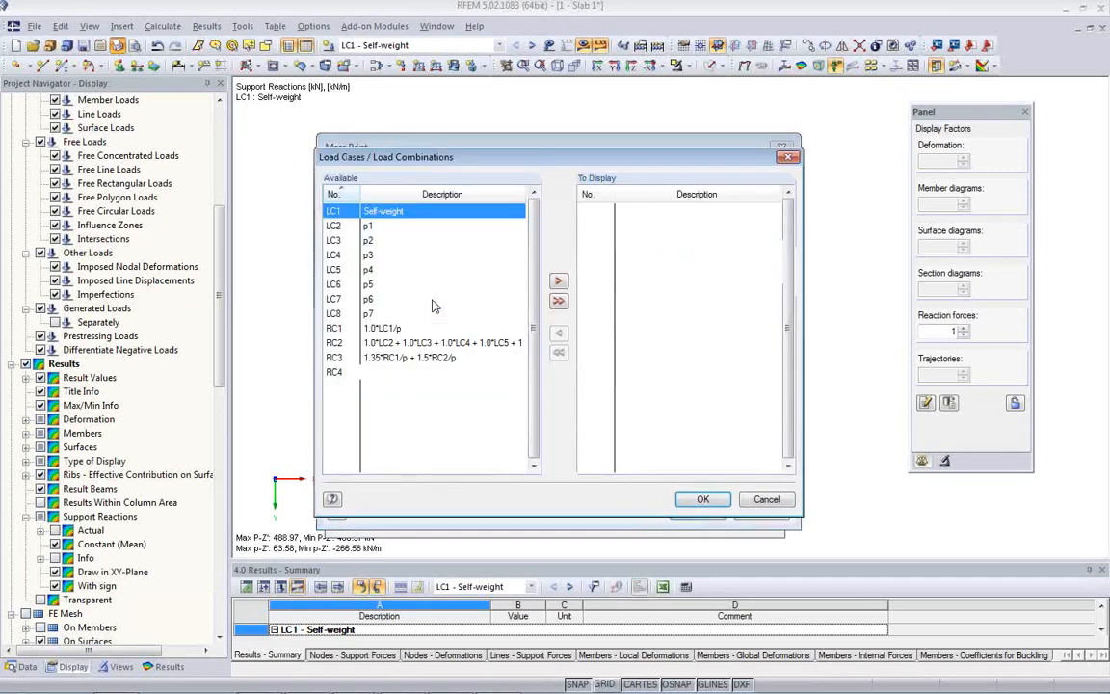
pyautogui.keyDown('shift'); pyautogui.click(376, 316); pyautogui.keyUp('shift')
pyautogui.click(557, 282)
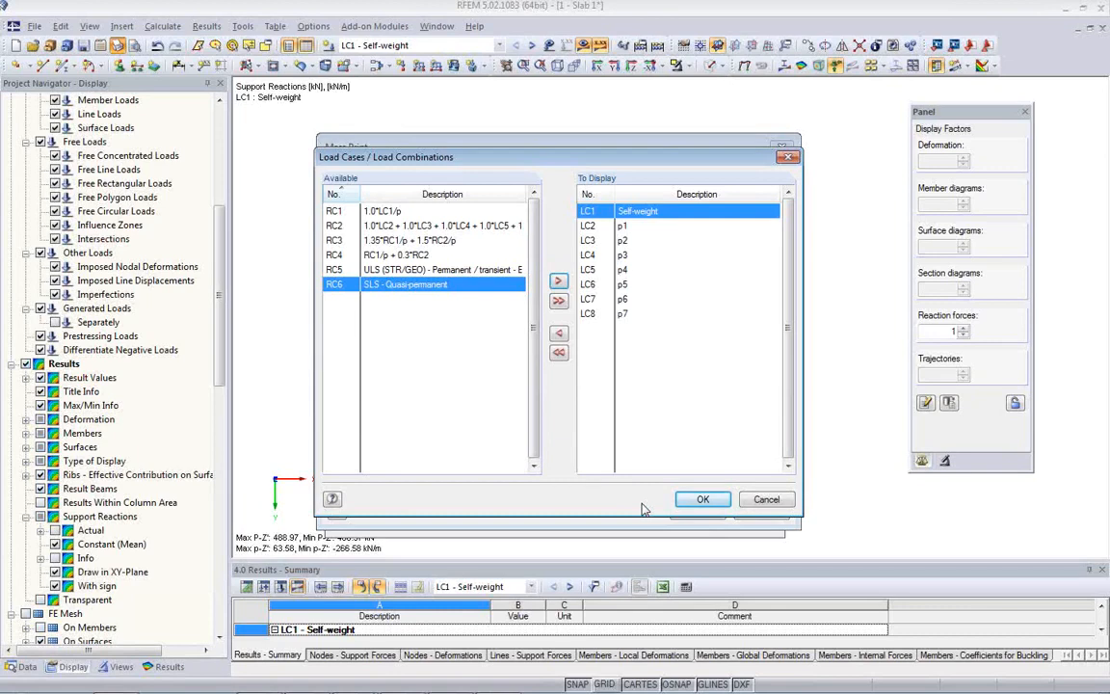
pyautogui.click(704, 500)
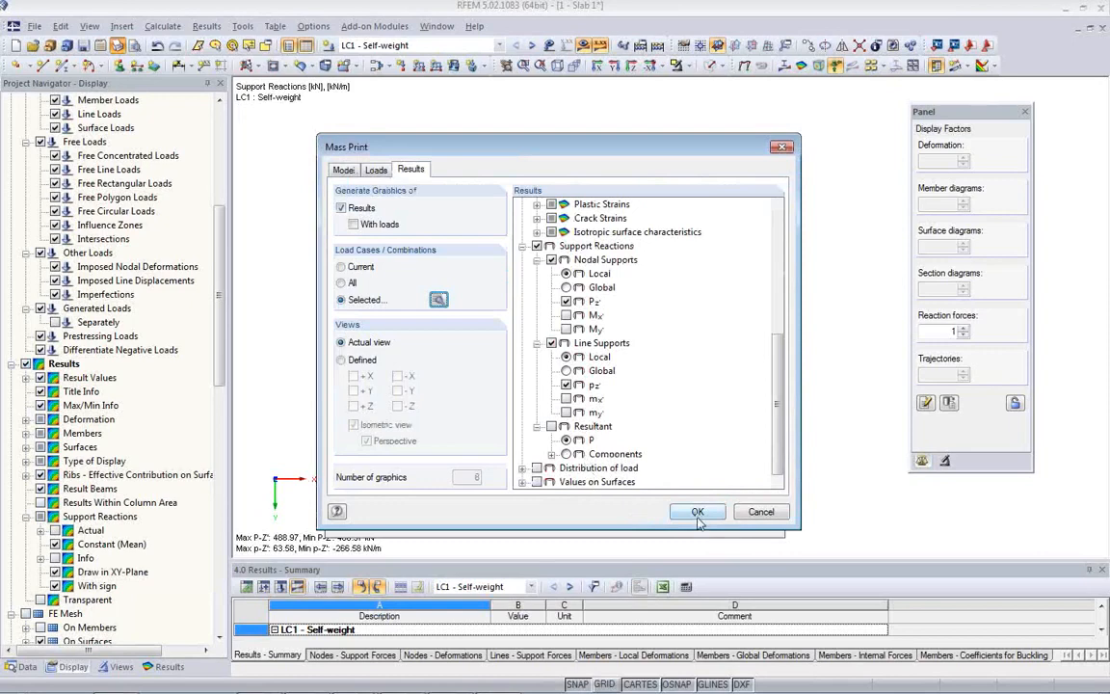
pyautogui.click(718, 515)
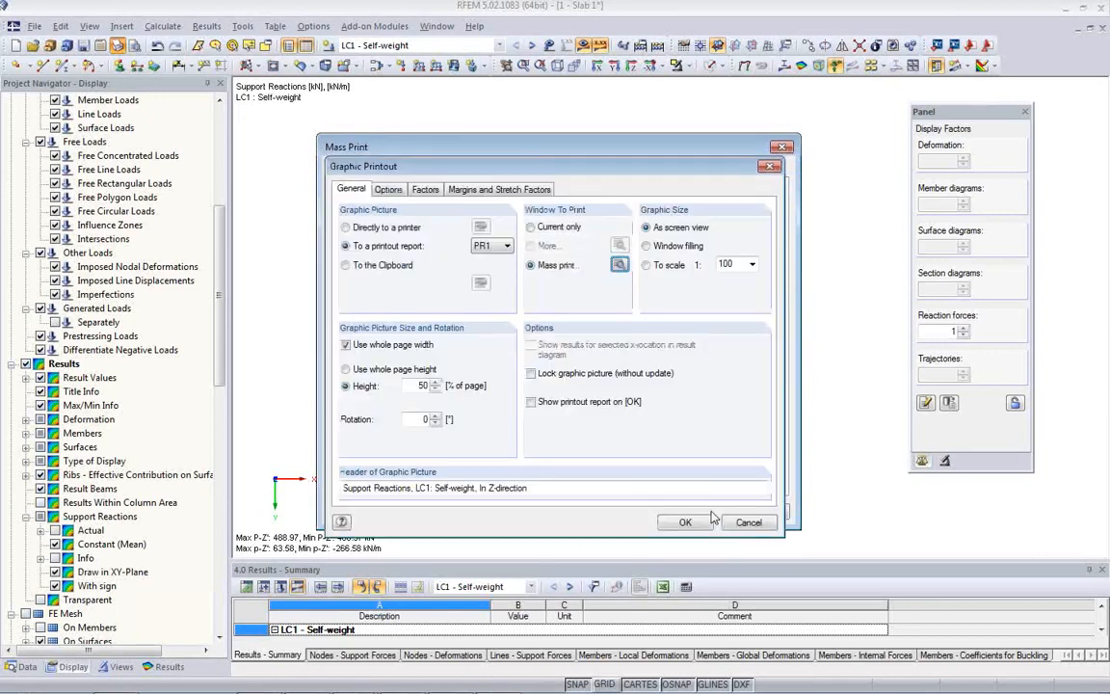
pyautogui.click(684, 523)
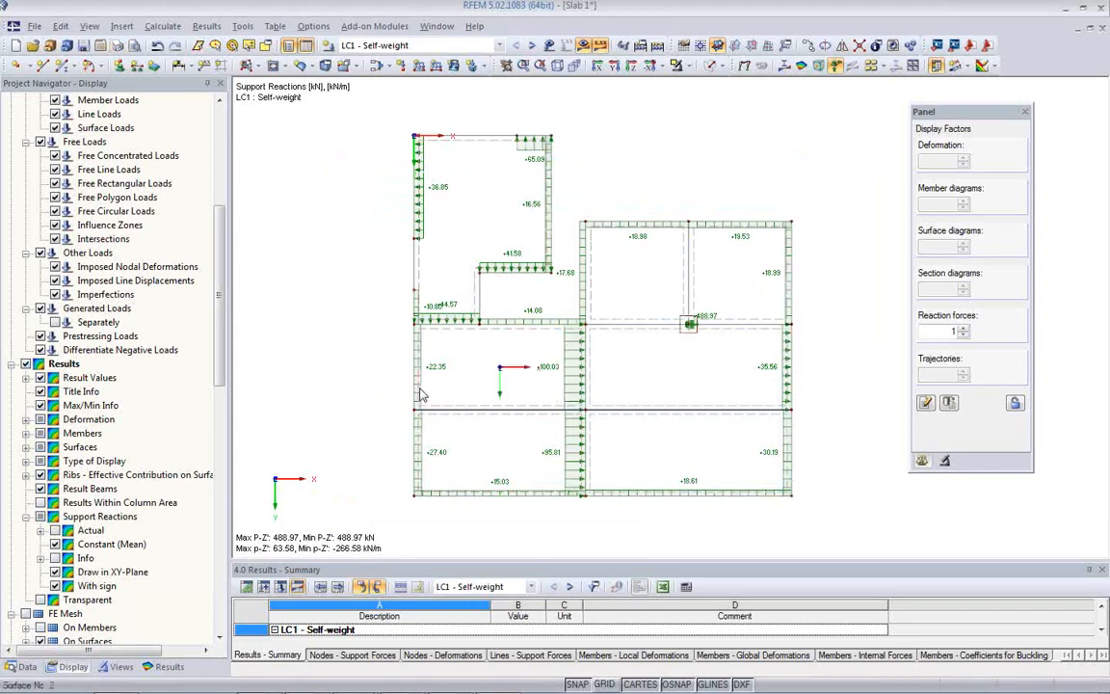
# Display the LC1 member internal forces of the rib instead of the support reactions, with the slab in isometric view
pyautogui.click(834, 66)
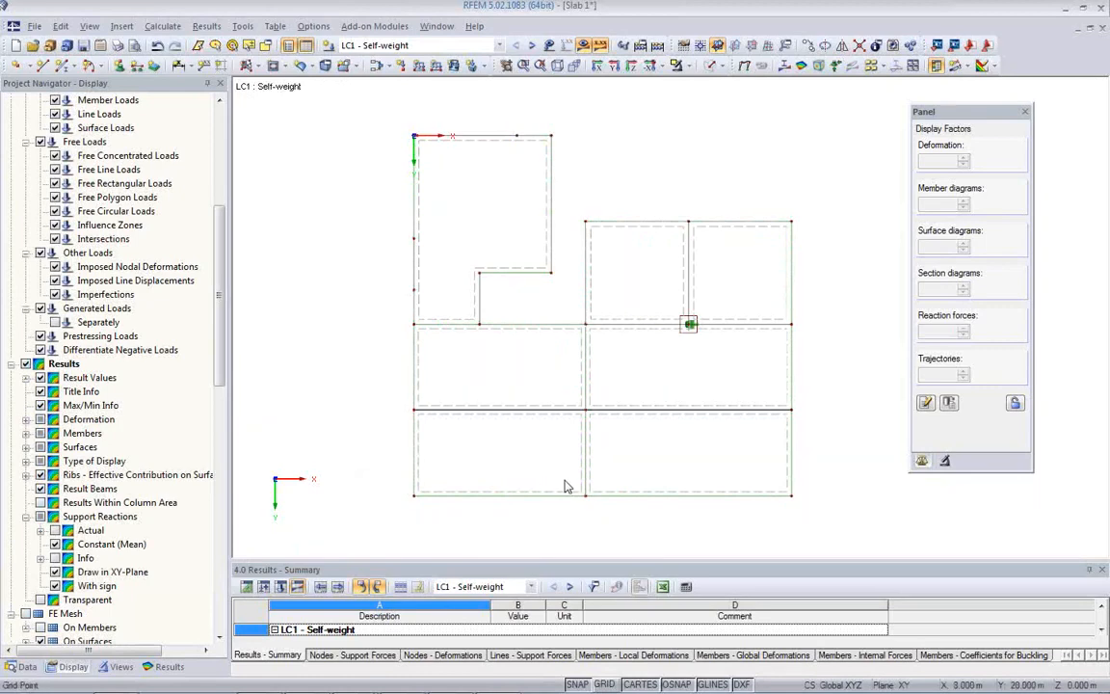
pyautogui.click(540, 64)
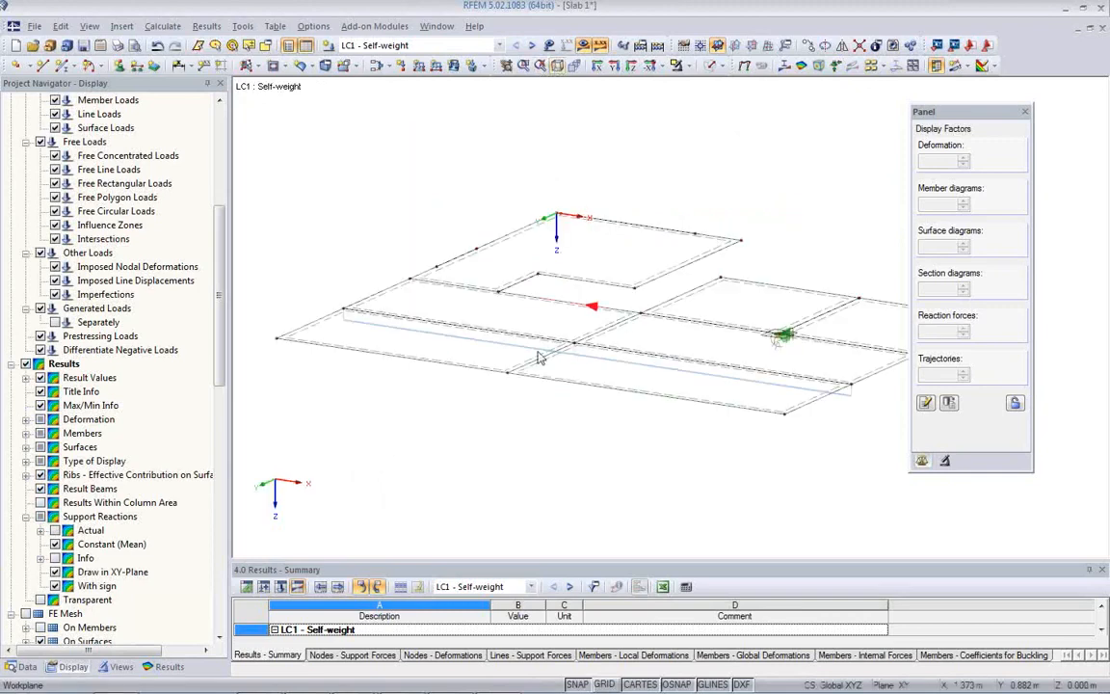
pyautogui.click(707, 65)
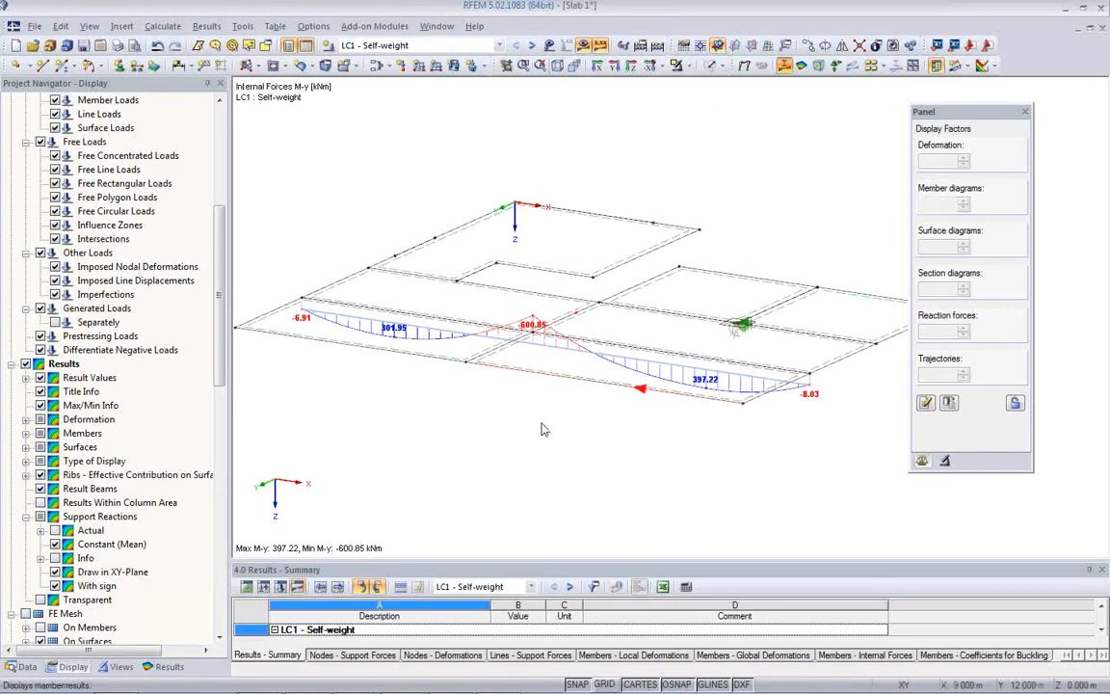
pyautogui.keyDown('ctrl'); pyautogui.moveTo(533, 418); pyautogui.dragTo(520, 480, button='middle'); pyautogui.keyUp('ctrl')
pyautogui.scroll(2, 624, 445)
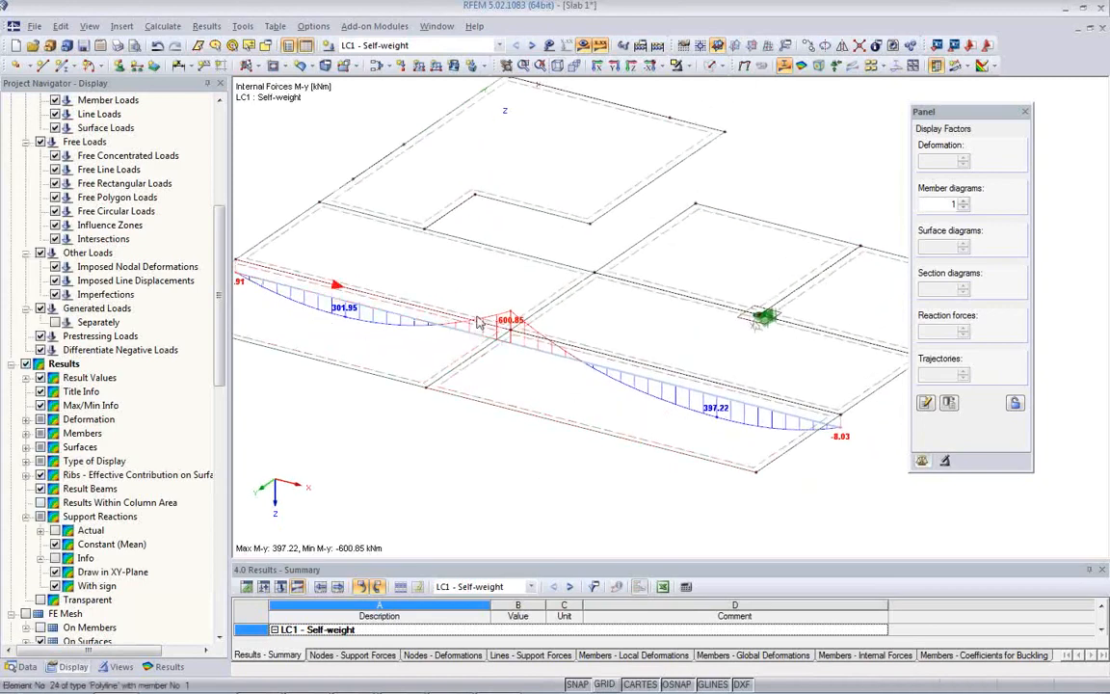
pyautogui.moveTo(592, 390); pyautogui.dragTo(602, 384, button='middle')
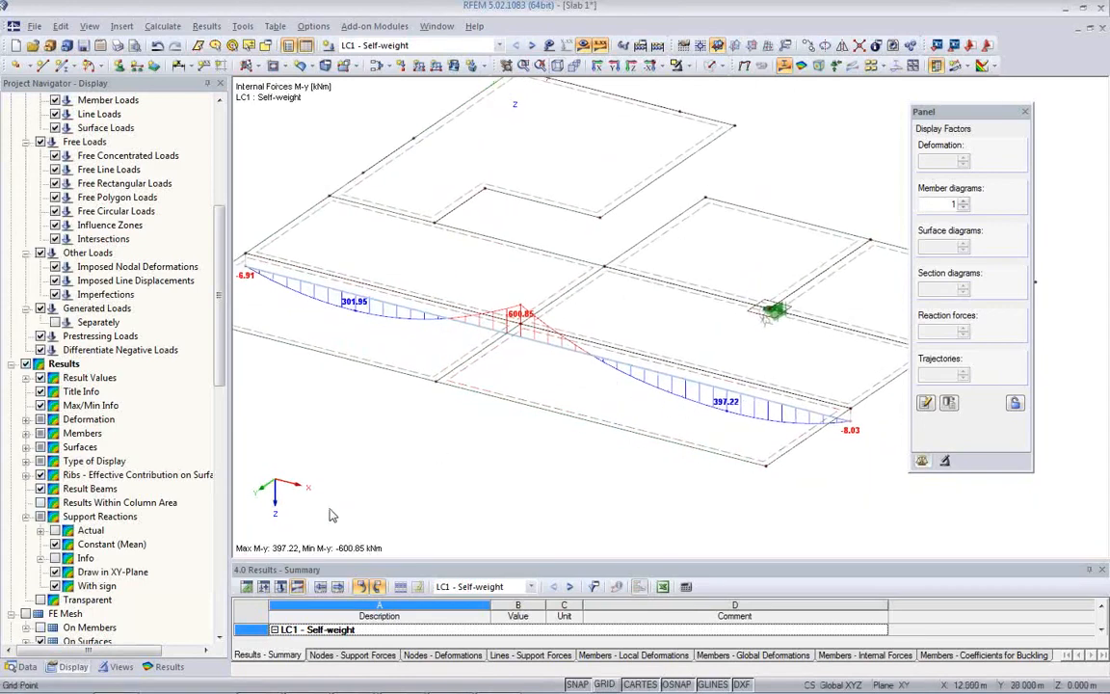
# View the rib's internal forces Vz and MT, and switch back to the bending moment My
pyautogui.click(166, 665)
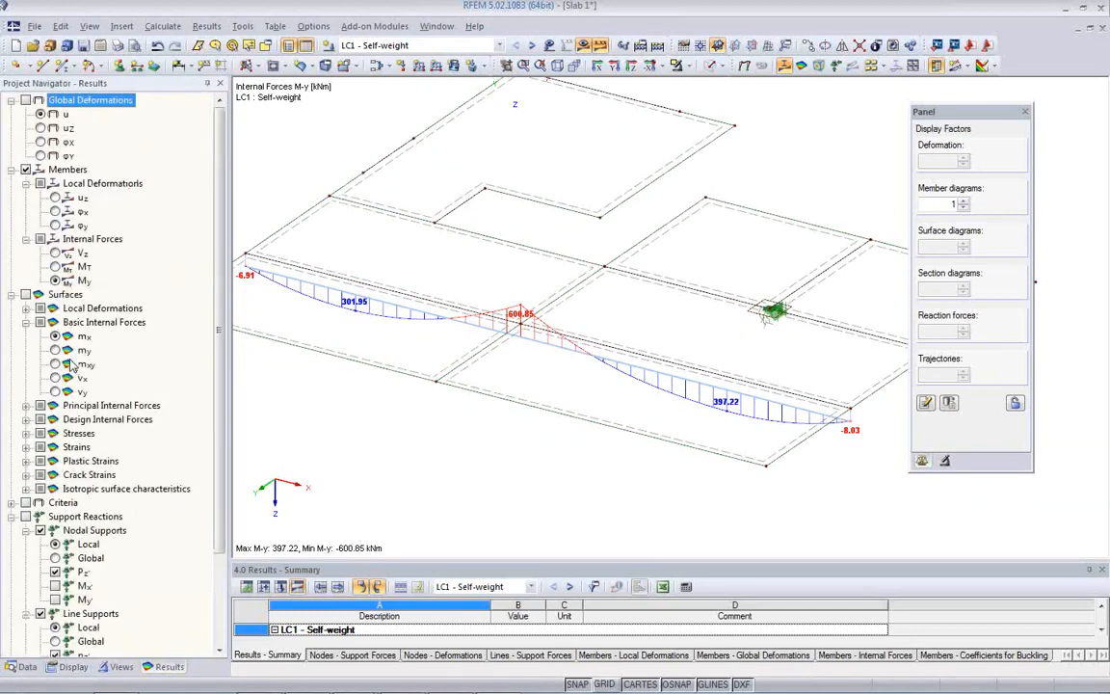
pyautogui.click(54, 252)
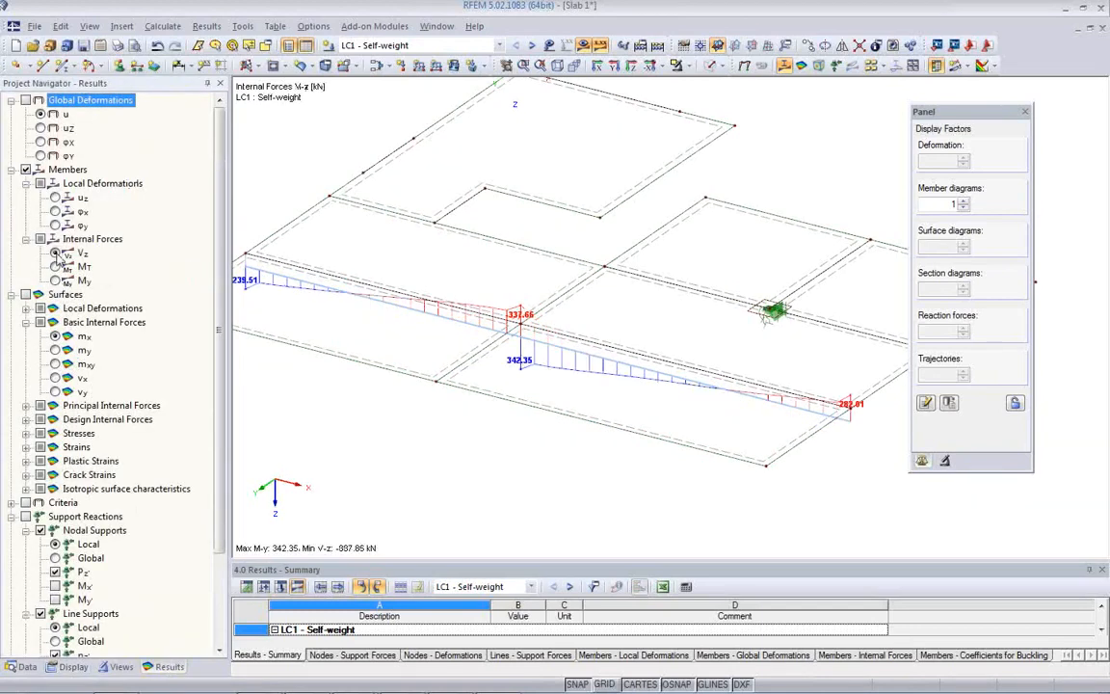
pyautogui.click(55, 267)
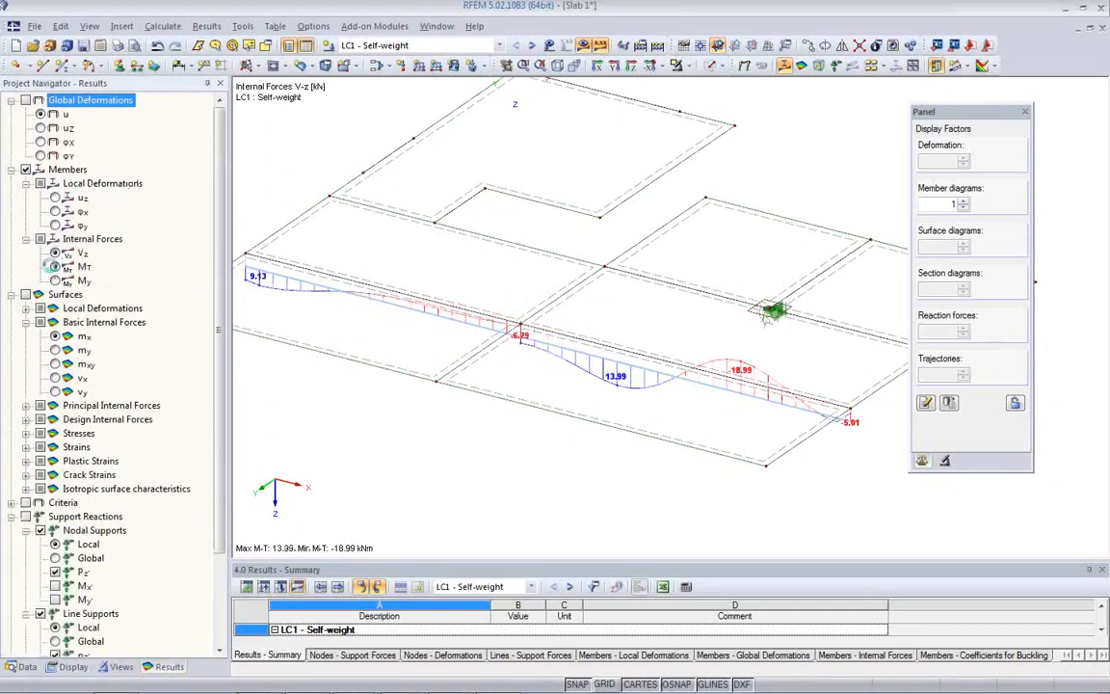
pyautogui.click(55, 280)
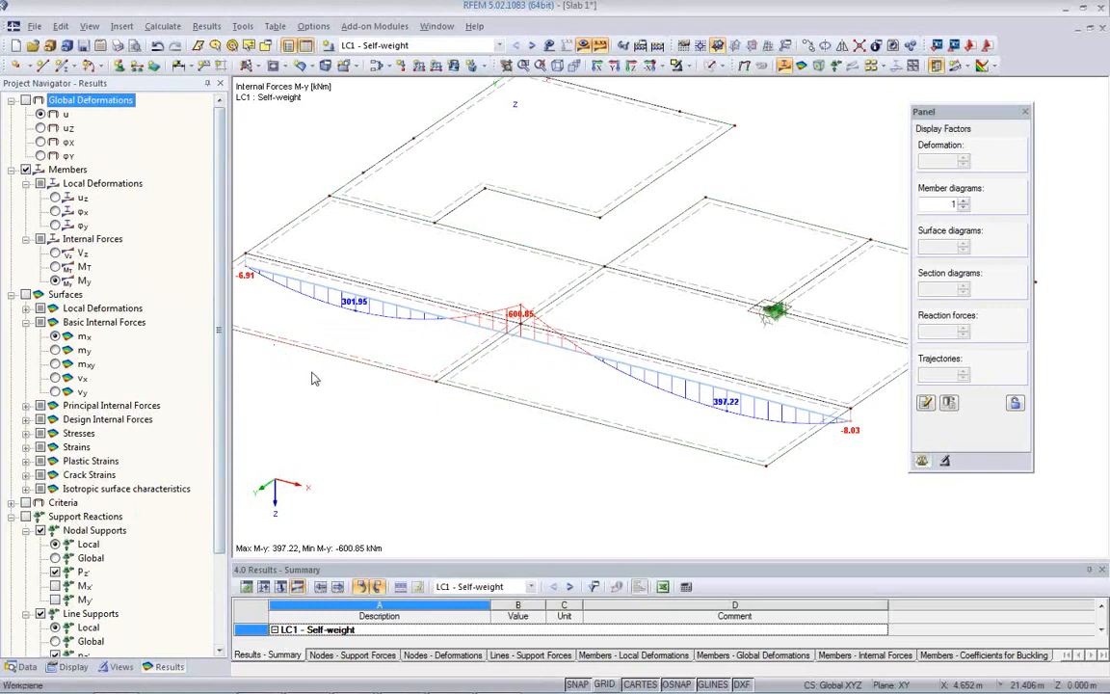
# Open the result diagrams of the rib members 1 and 2 and add the shear force Vz diagram
pyautogui.moveTo(460, 421); pyautogui.dragTo(488, 420, button='middle')
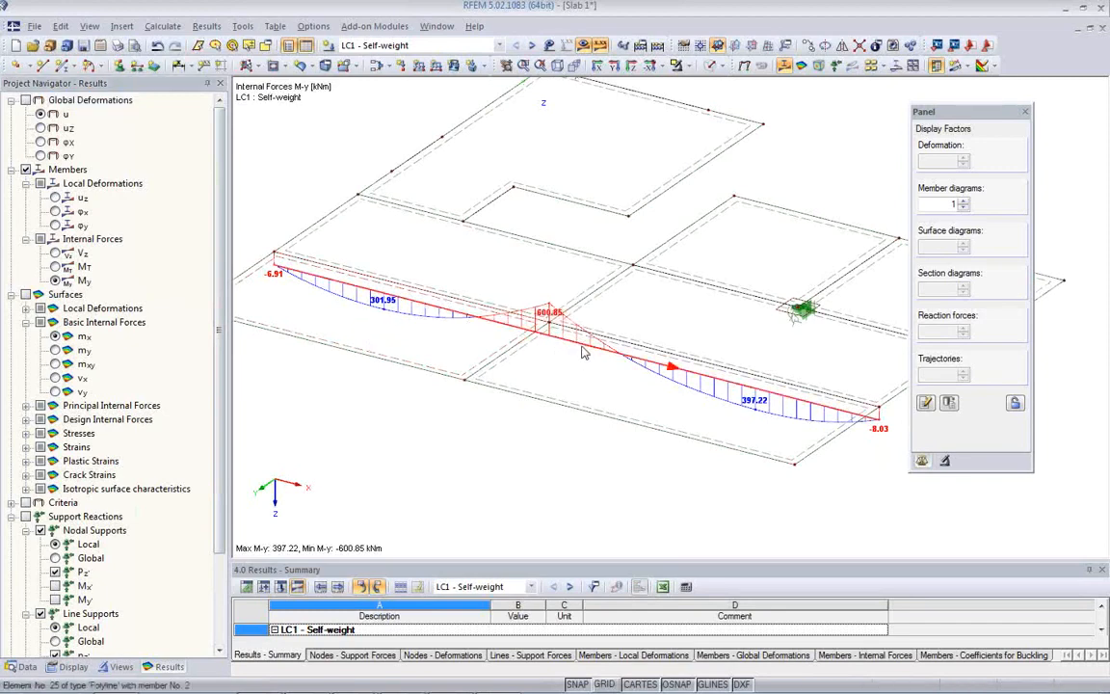
pyautogui.rightClick(582, 353)
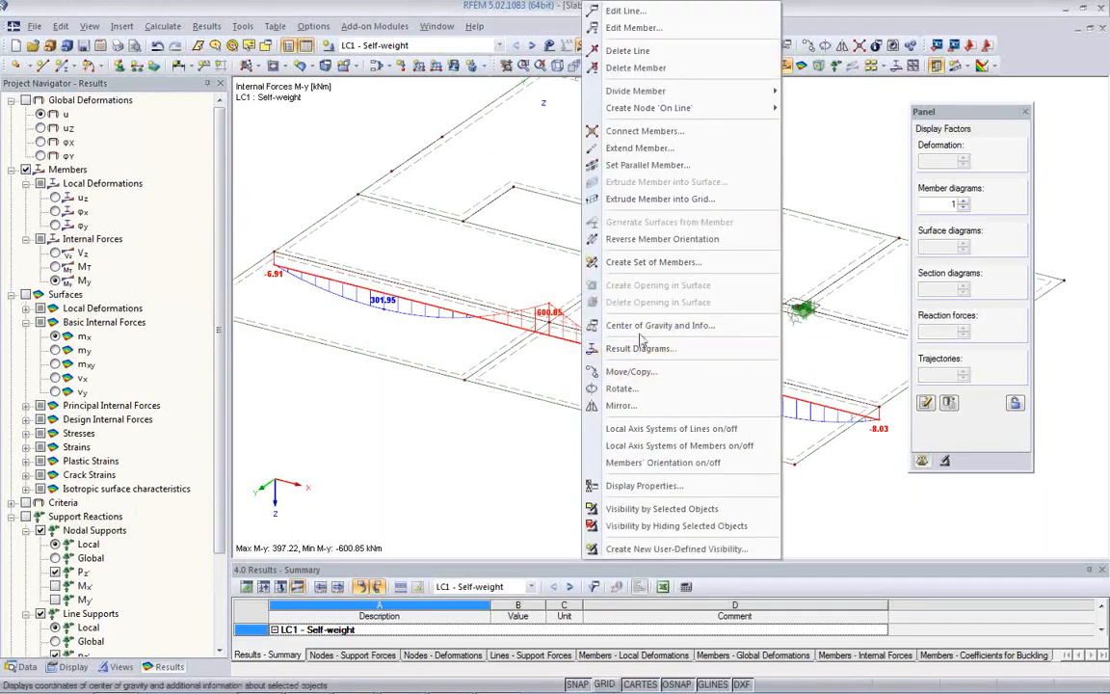
pyautogui.click(639, 348)
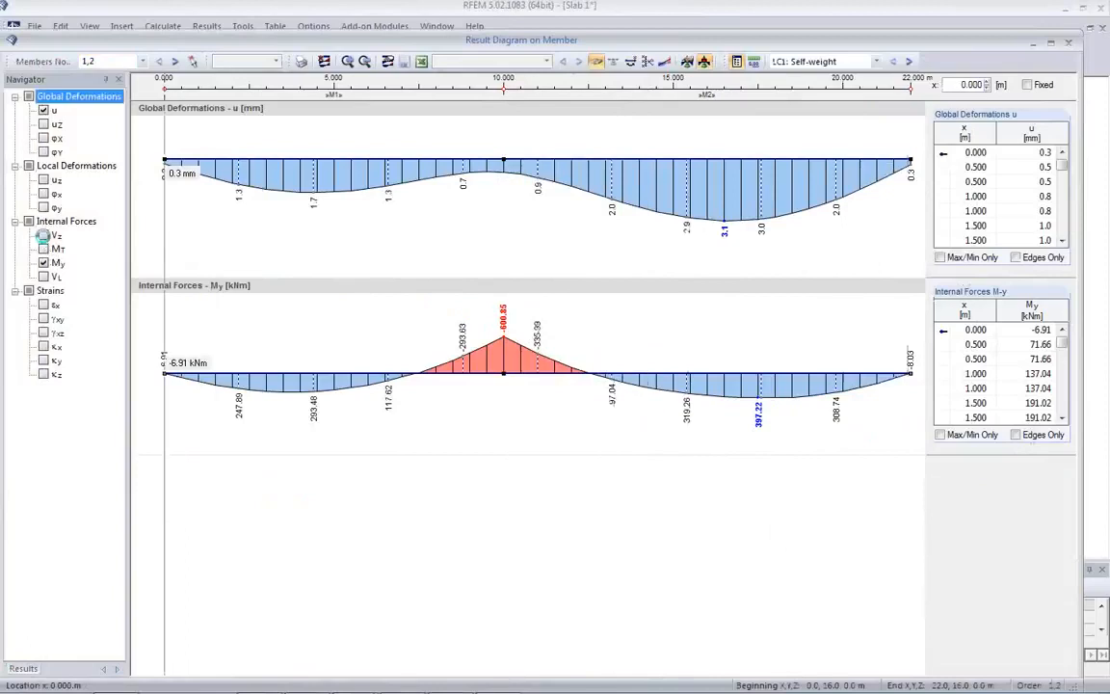
pyautogui.click(43, 236)
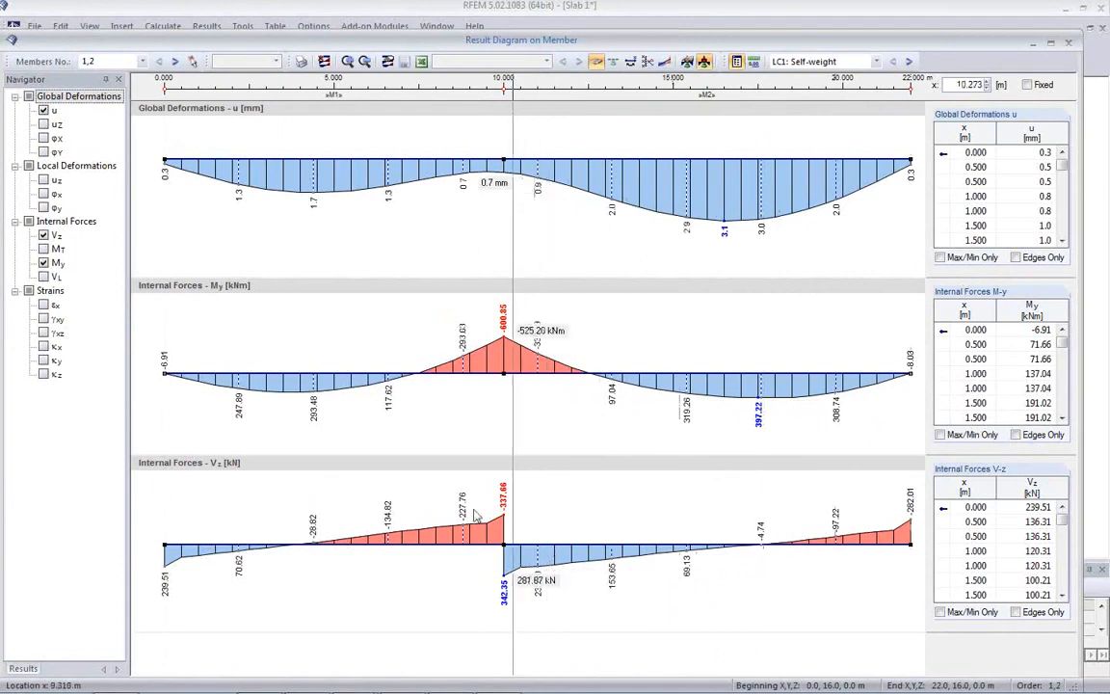
# Switch the rib's result diagrams to RC5, hide the global deformation u and show the torsional moment MT
pyautogui.click(874, 61)
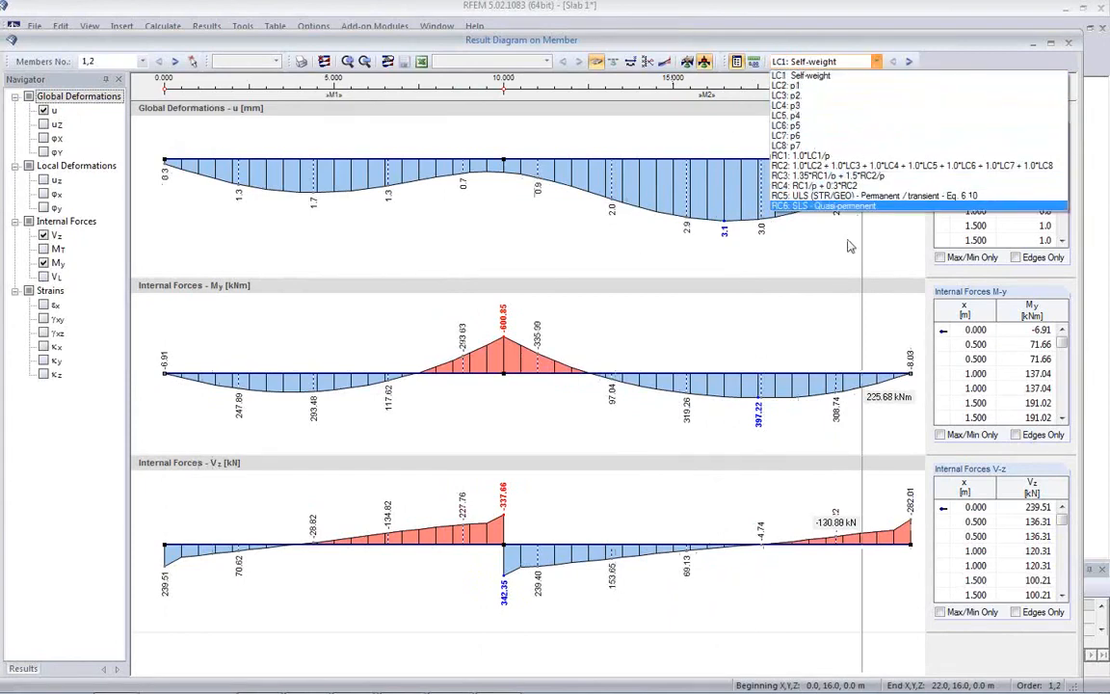
pyautogui.click(846, 197)
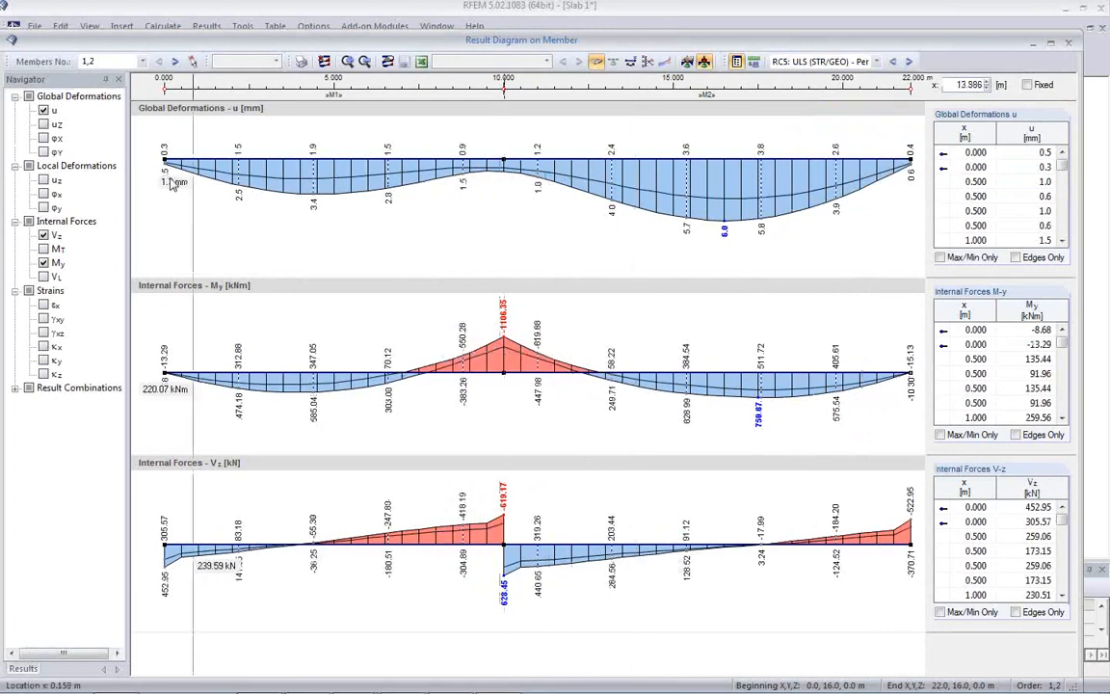
pyautogui.click(44, 110)
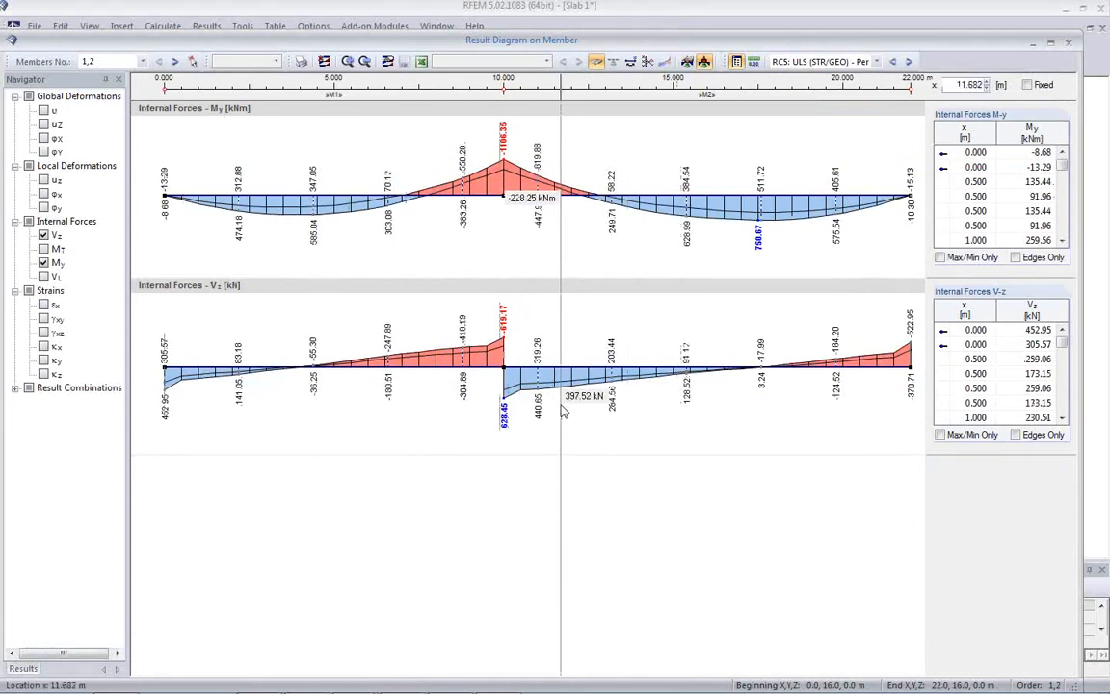
pyautogui.click(38, 232)
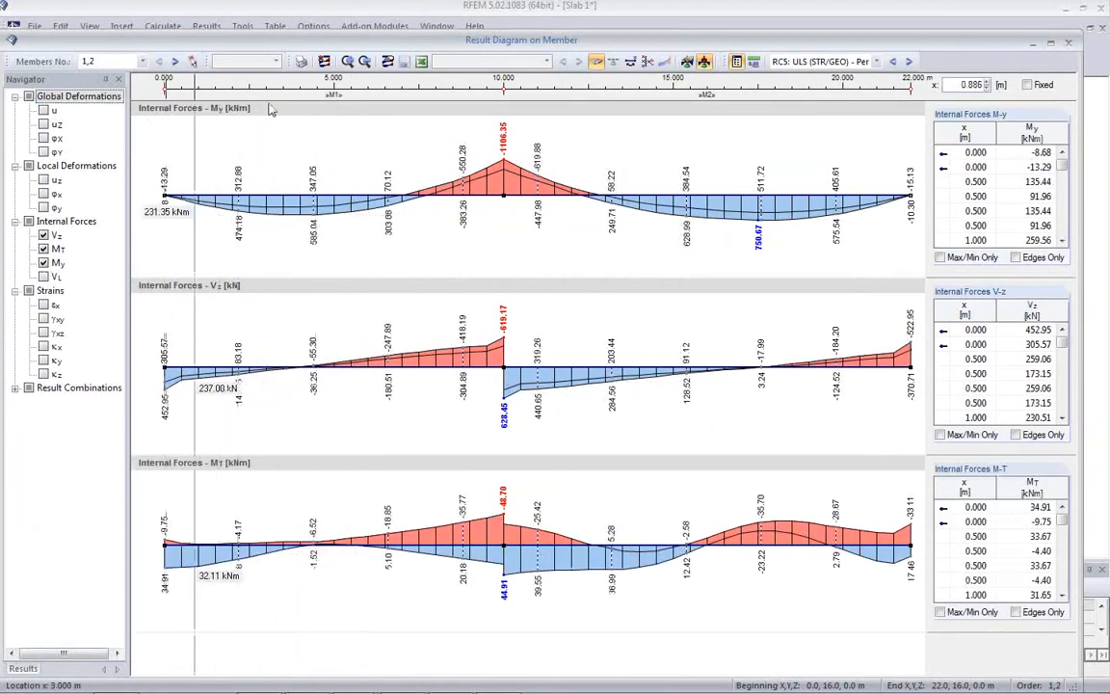
# Send the rib's result diagrams to printout report PR1 with a picture height of 100 % of the page, and close the diagram window
pyautogui.click(302, 60)
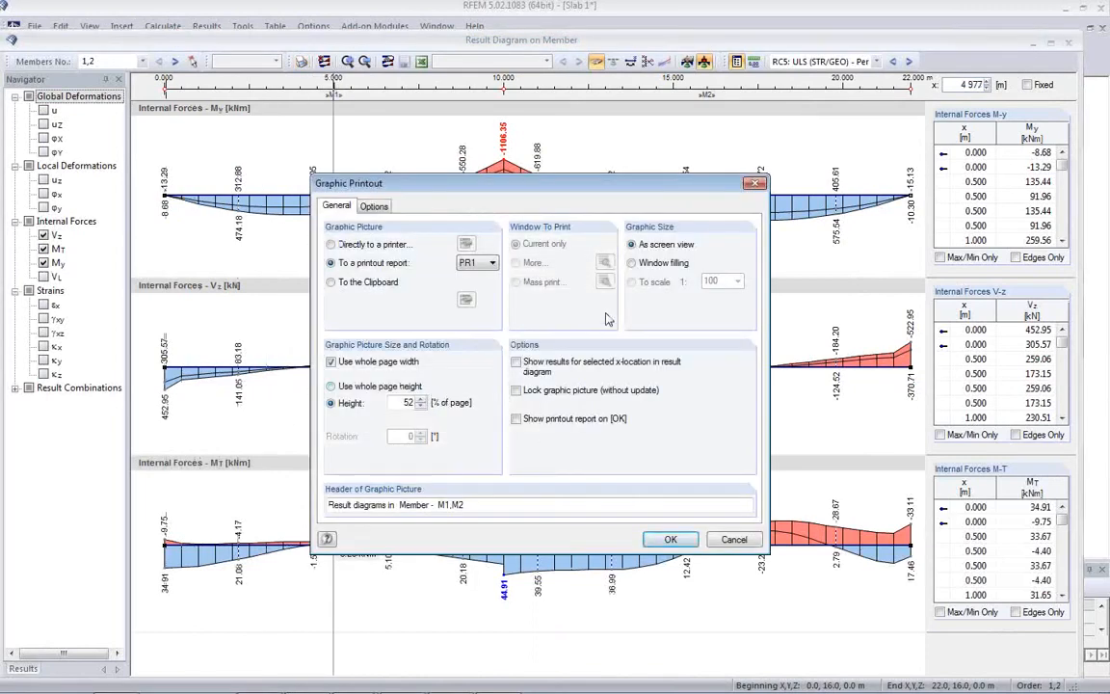
pyautogui.write('100')
pyautogui.click(669, 539)
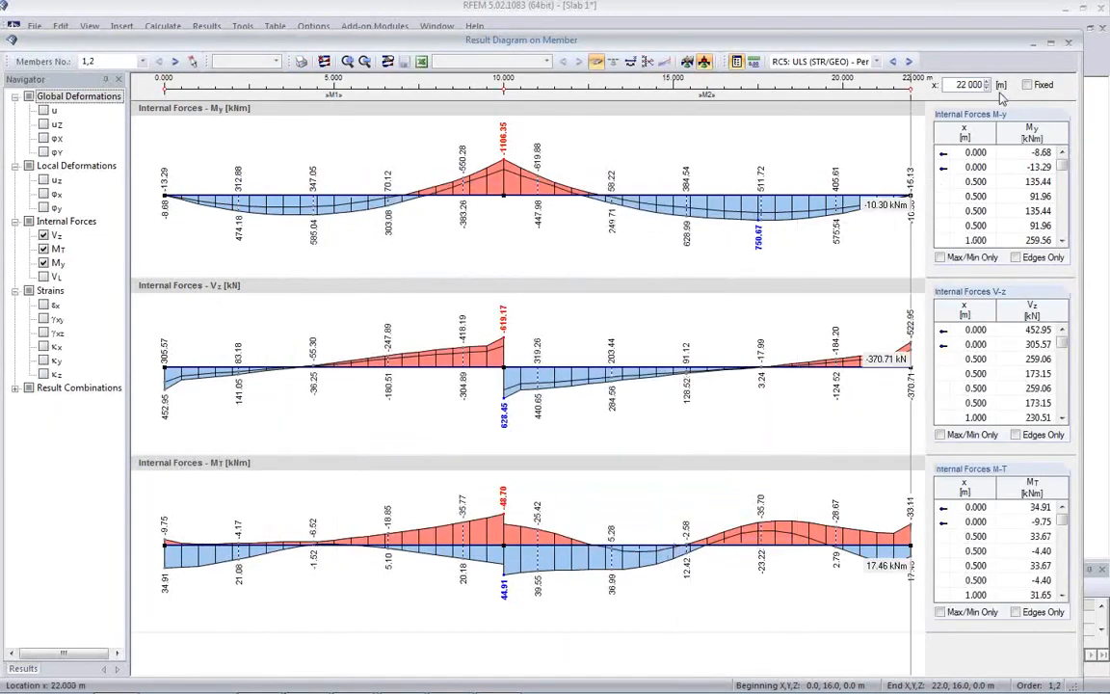
pyautogui.click(1067, 43)
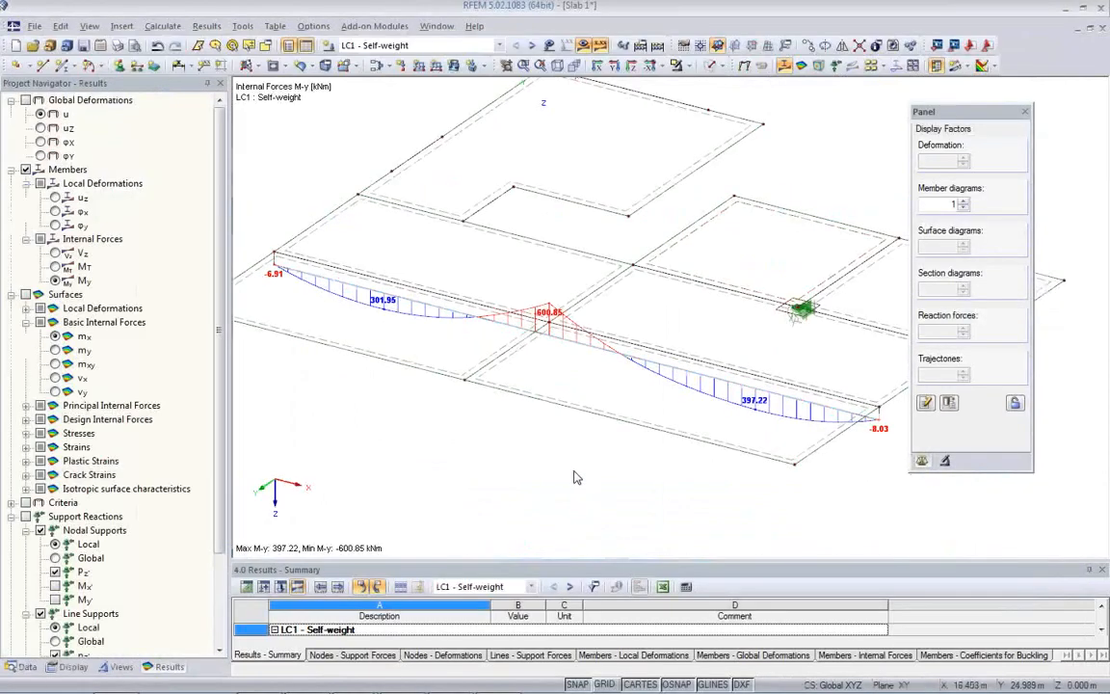
# Hide the member internal force diagrams of the rib in the slab model
pyautogui.scroll(-2, 567, 472)
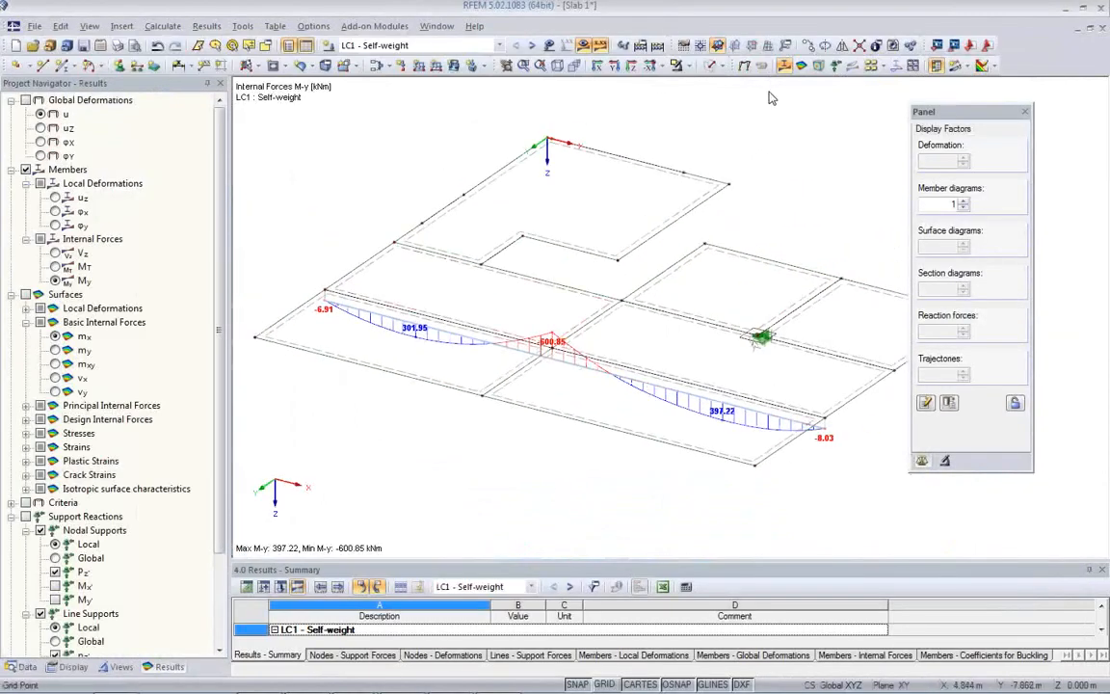
pyautogui.click(786, 67)
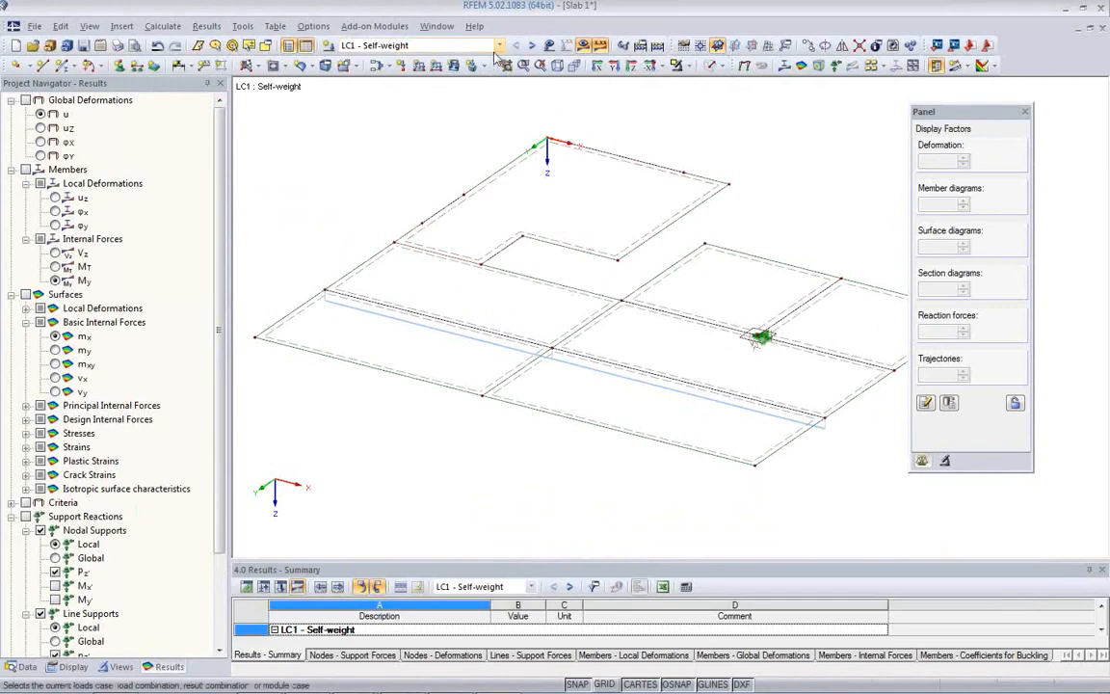
pyautogui.click(453, 46)
pyautogui.click(860, 150)
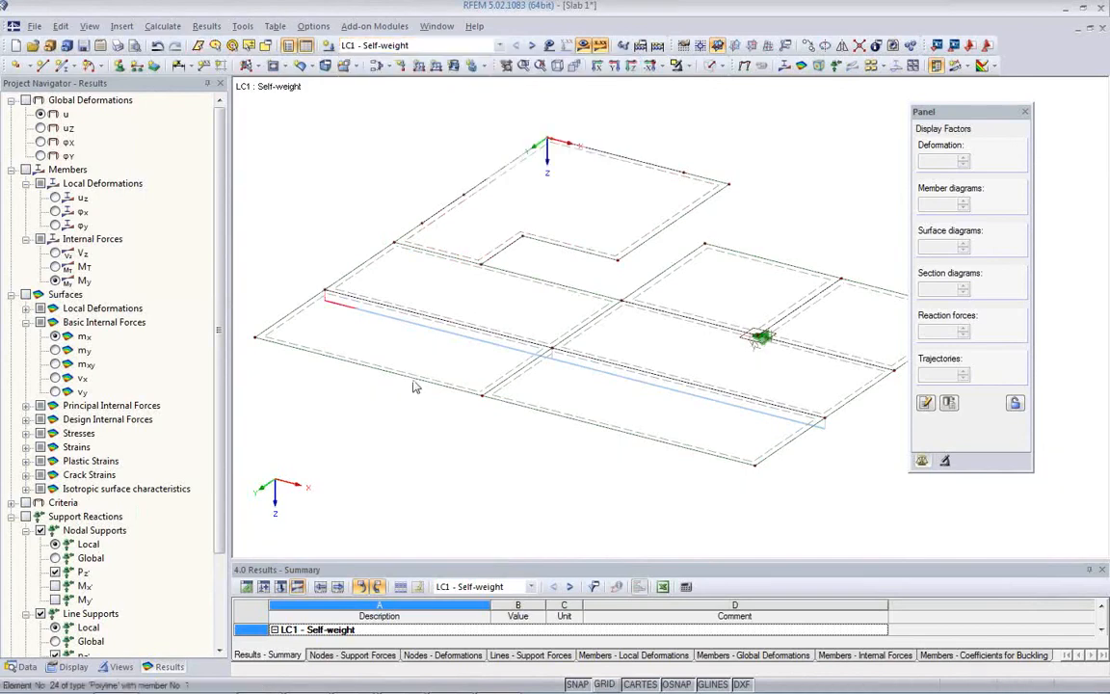
# Open the RF-CONCRETE Surfaces add-on module and select result combination RC5 for the ultimate limit state design
pyautogui.click(26, 669)
pyautogui.scroll(-5, 125, 501)
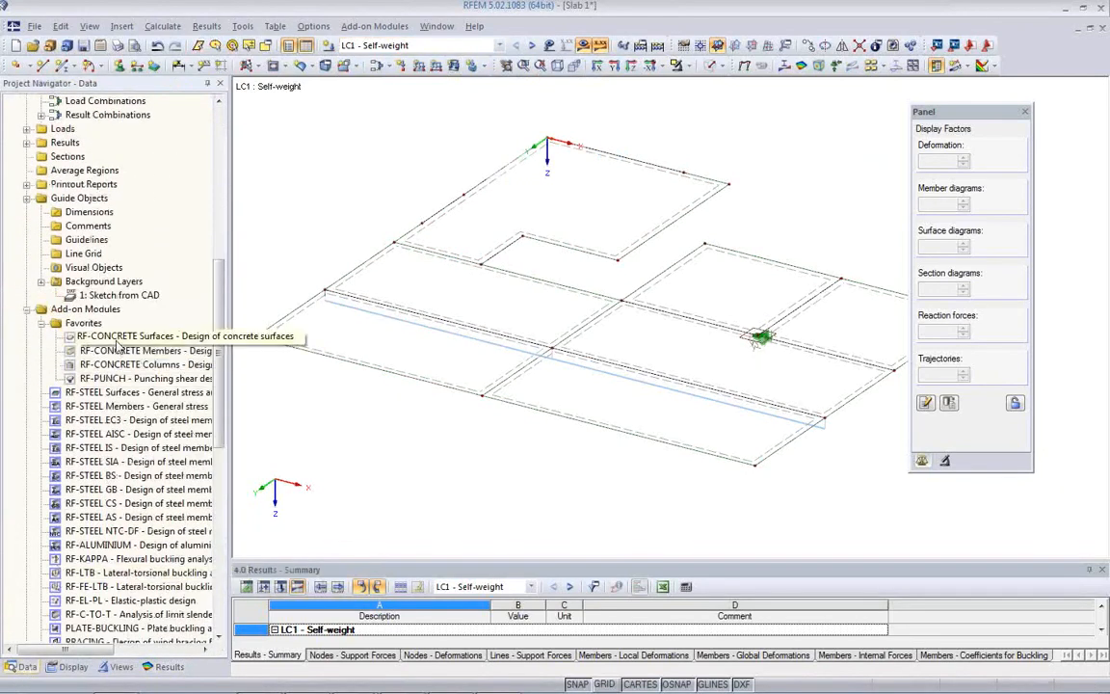
pyautogui.doubleClick(116, 337)
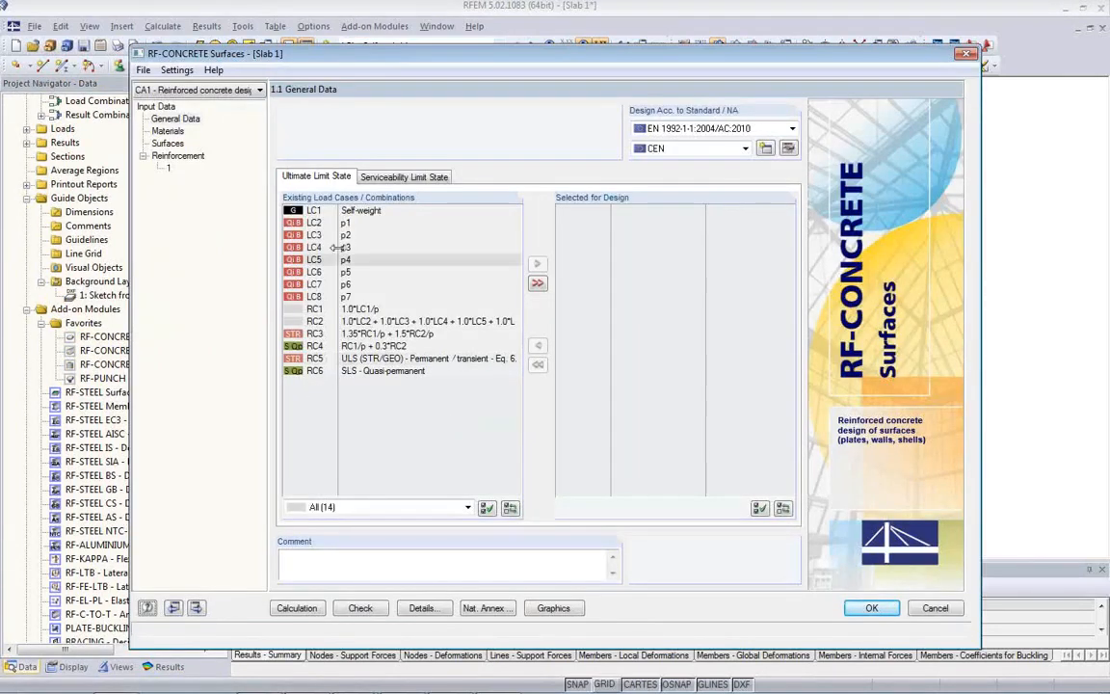
pyautogui.doubleClick(351, 358)
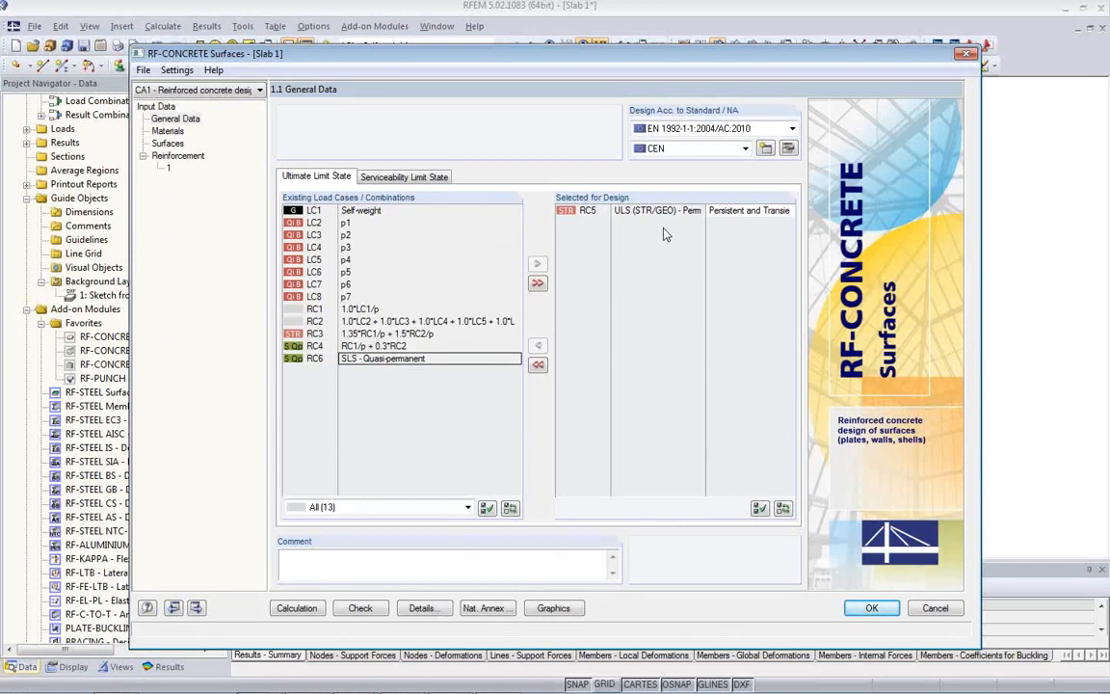
# Keep CEN as the national annex and select RC6 SLS - Quasi-permanent for the serviceability limit state design
pyautogui.click(742, 149)
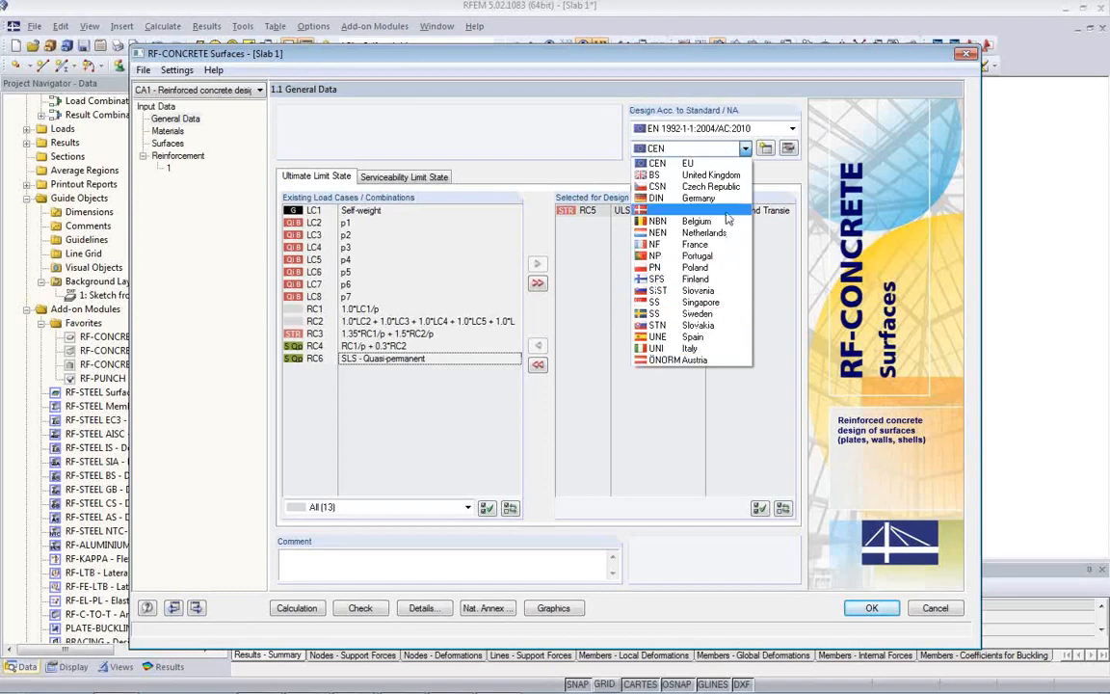
pyautogui.click(719, 166)
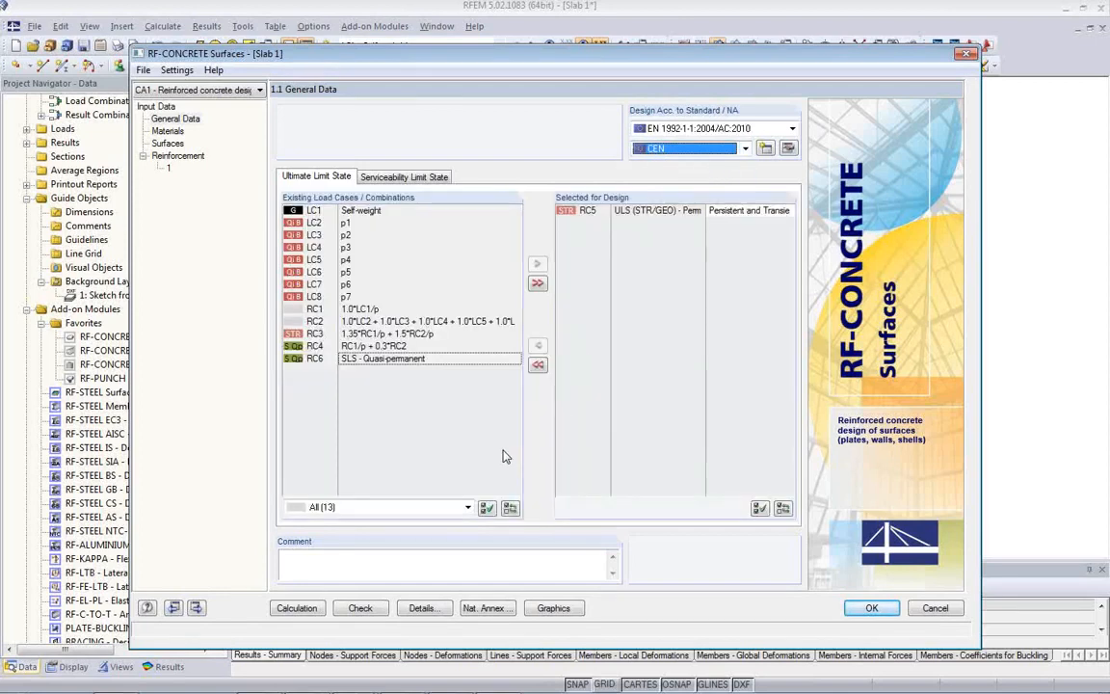
pyautogui.click(411, 179)
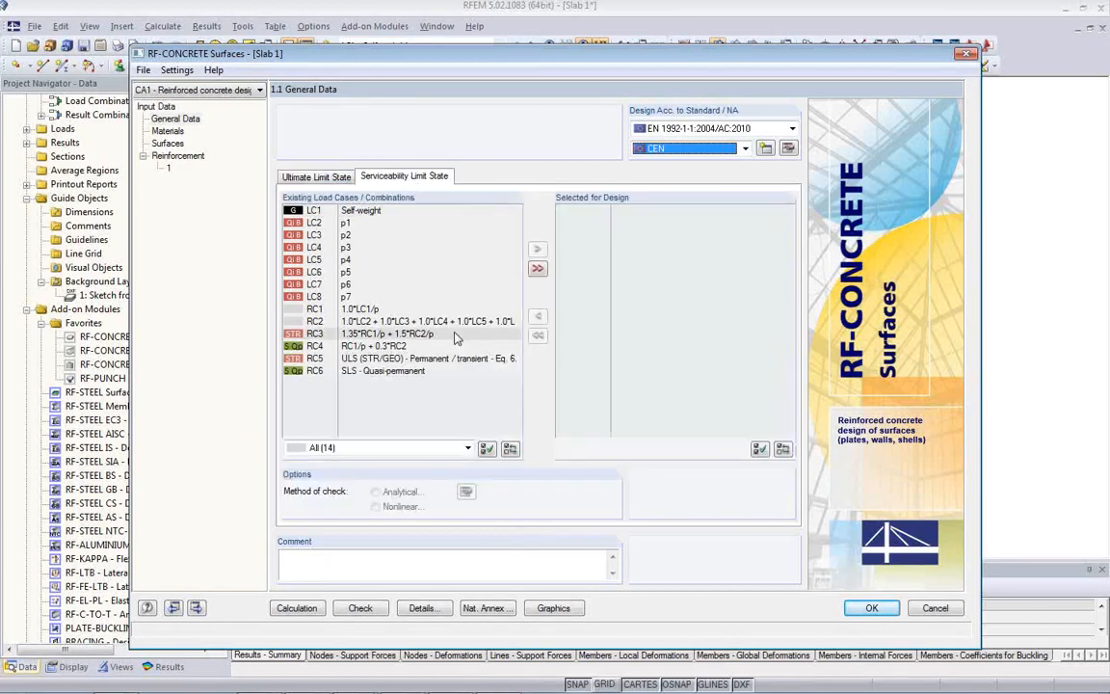
pyautogui.doubleClick(416, 372)
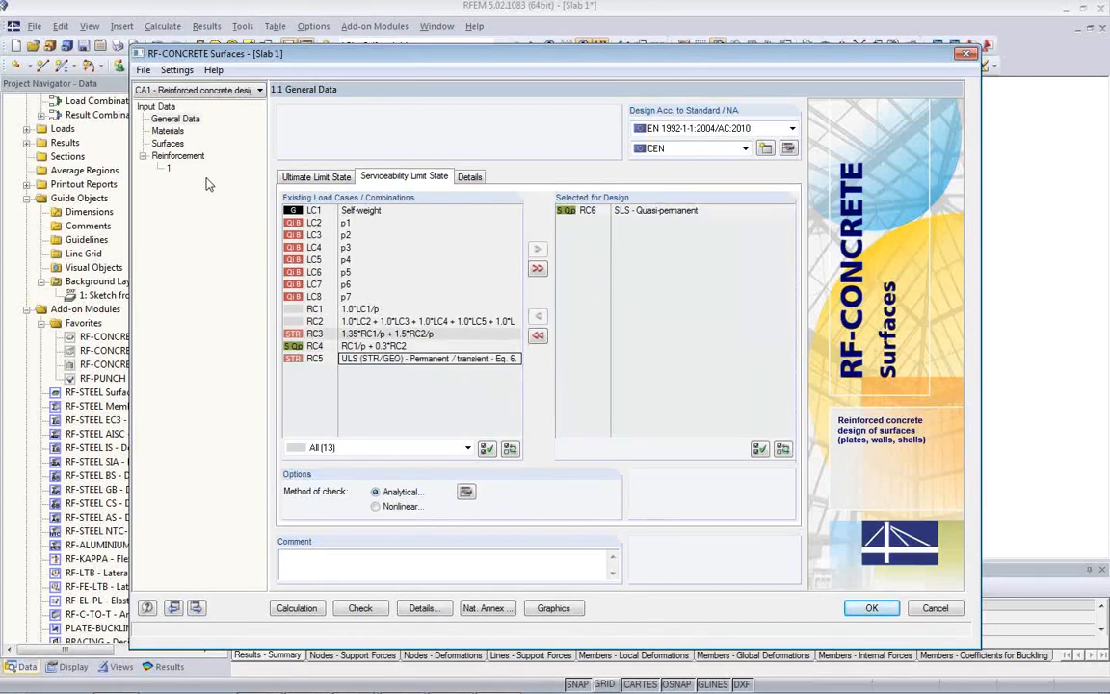
# Set the allowable crack width of surfaces 1-7 to 0.400 mm at top and bottom, for reinforced concrete with exposure class X0, XC1
pyautogui.click(167, 131)
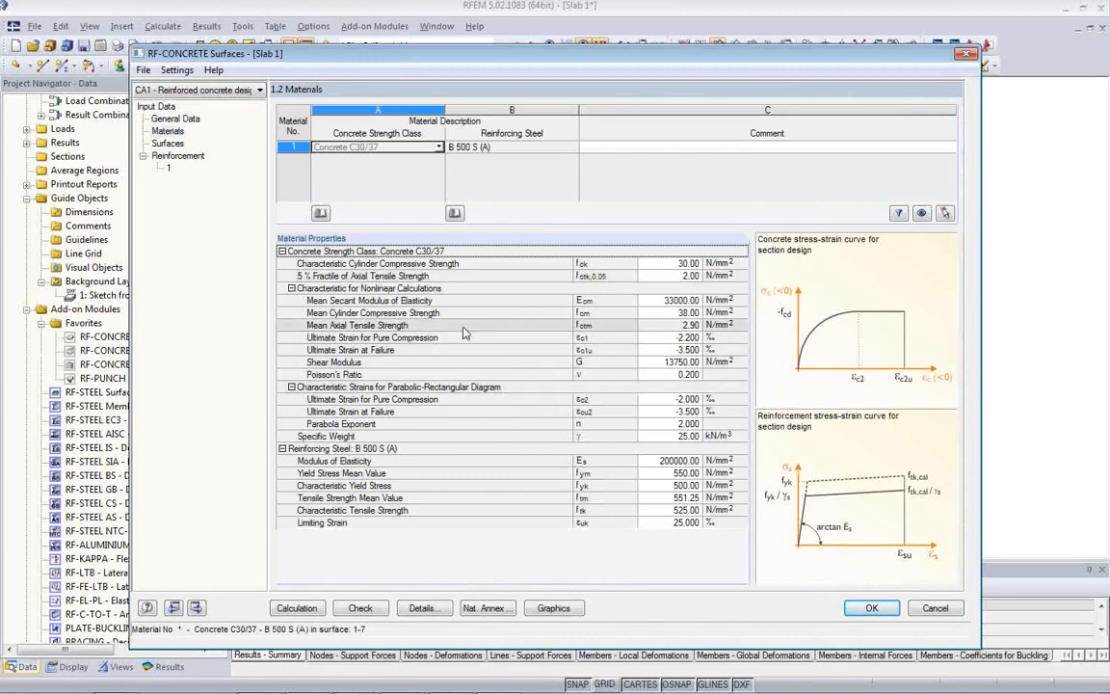
pyautogui.click(168, 143)
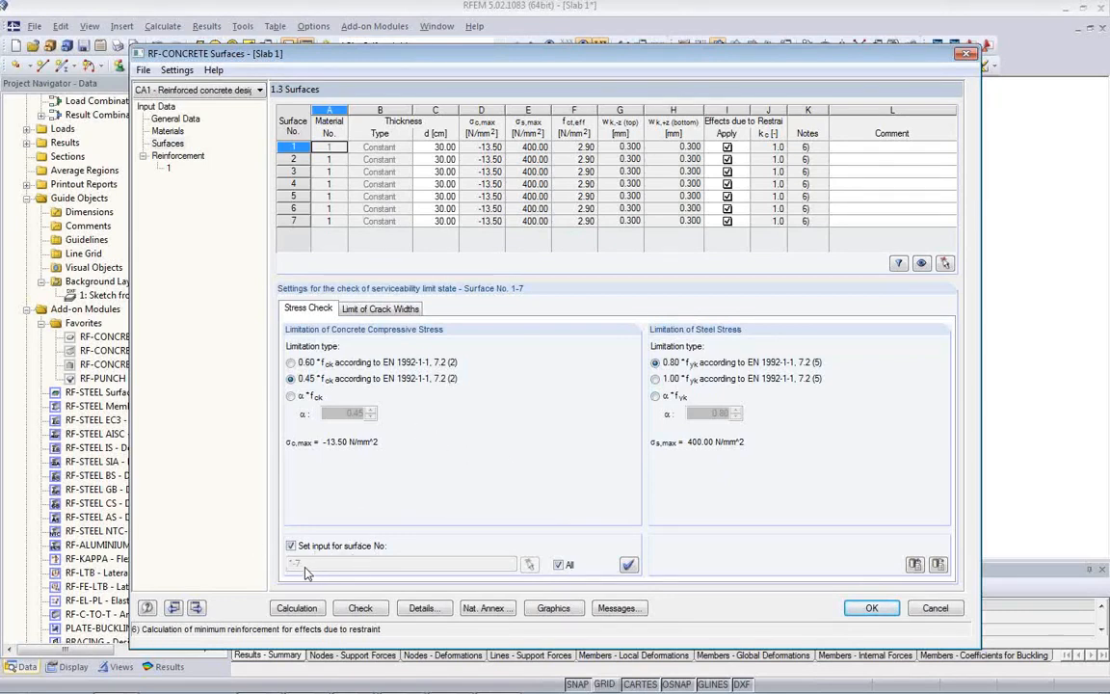
pyautogui.click(379, 308)
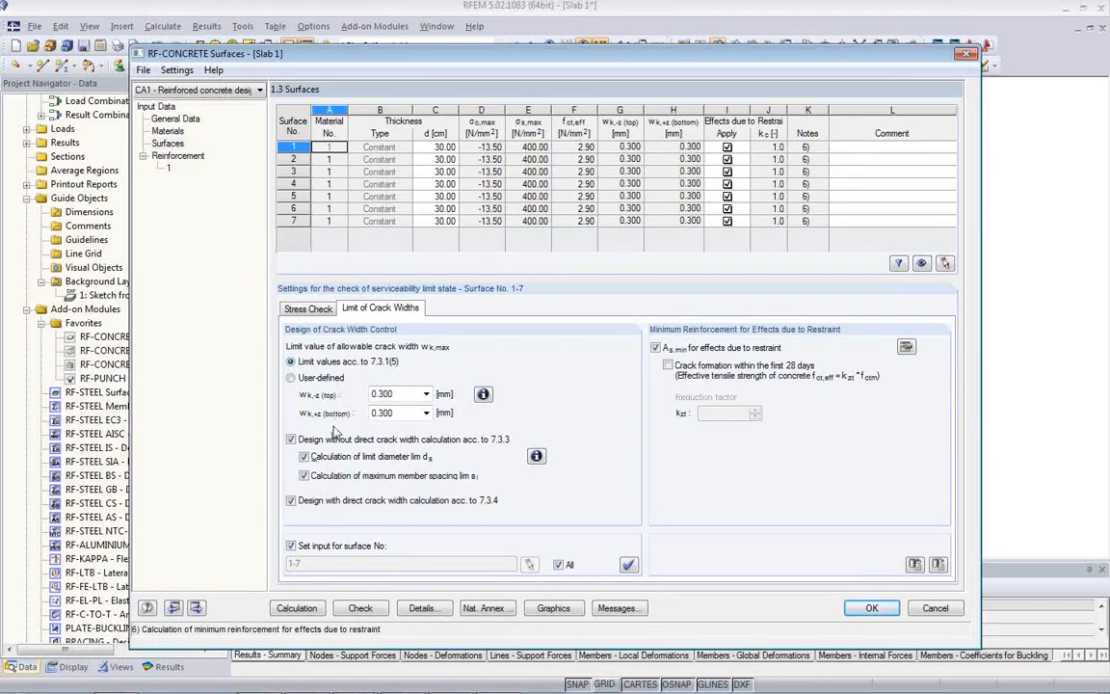
pyautogui.click(425, 395)
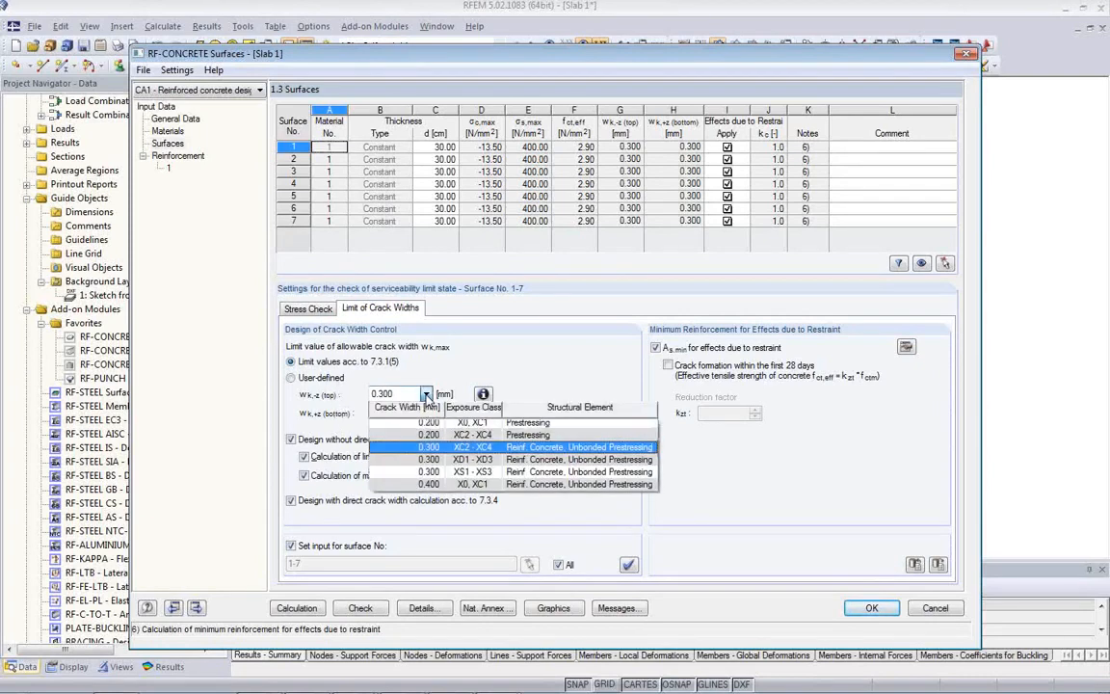
pyautogui.click(427, 484)
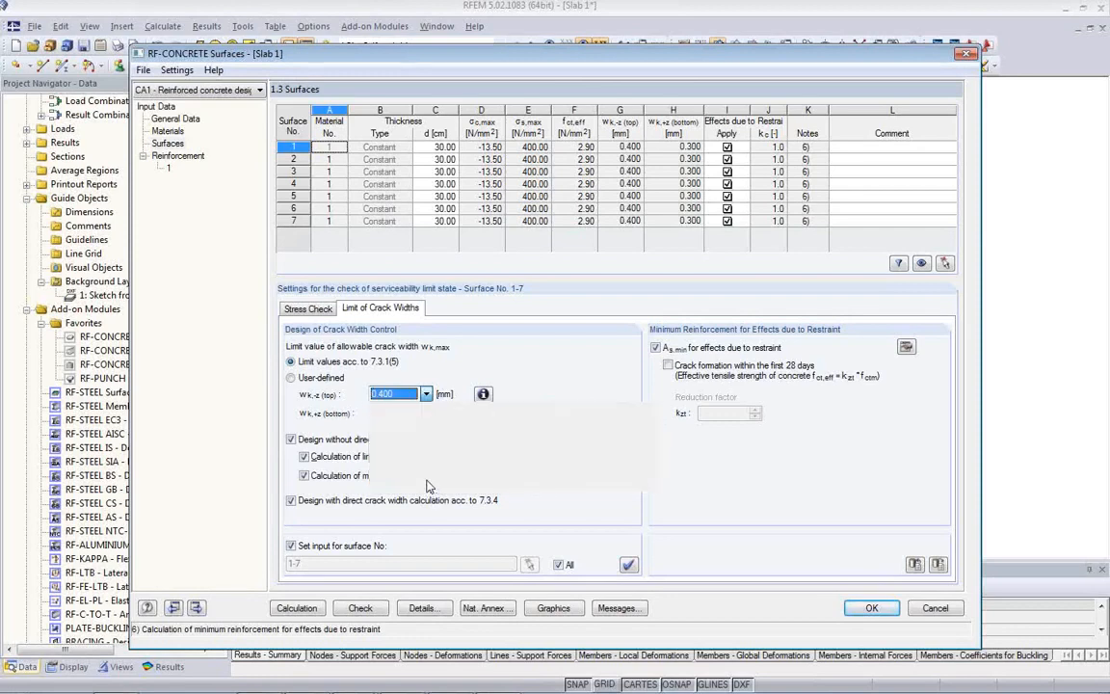
pyautogui.click(426, 412)
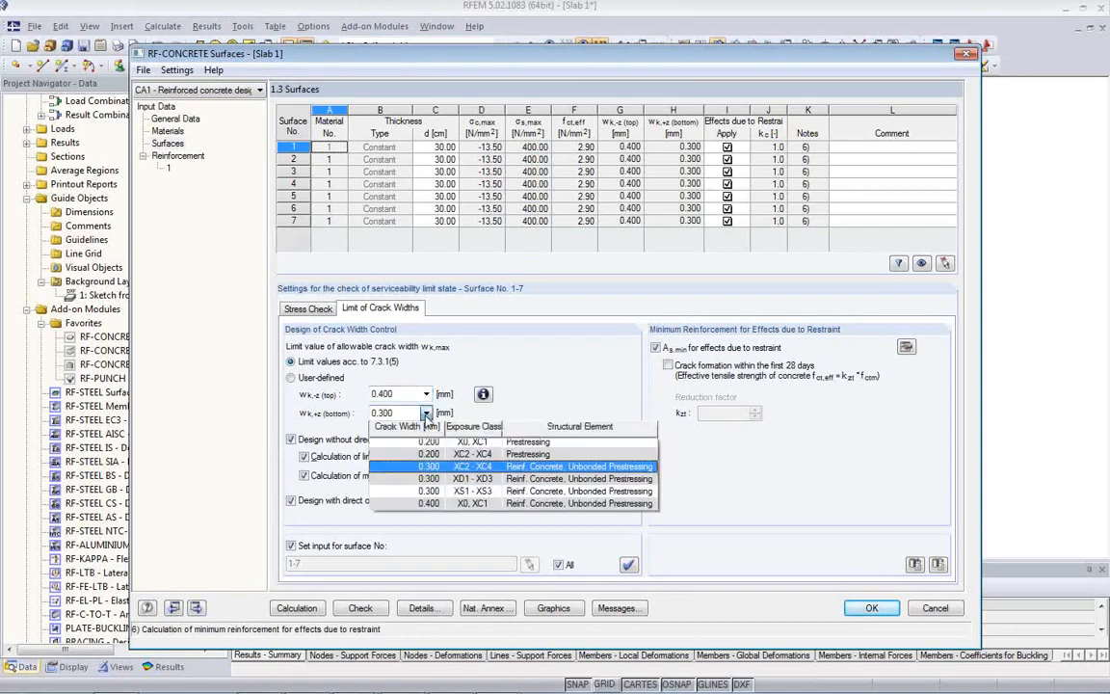
pyautogui.click(448, 504)
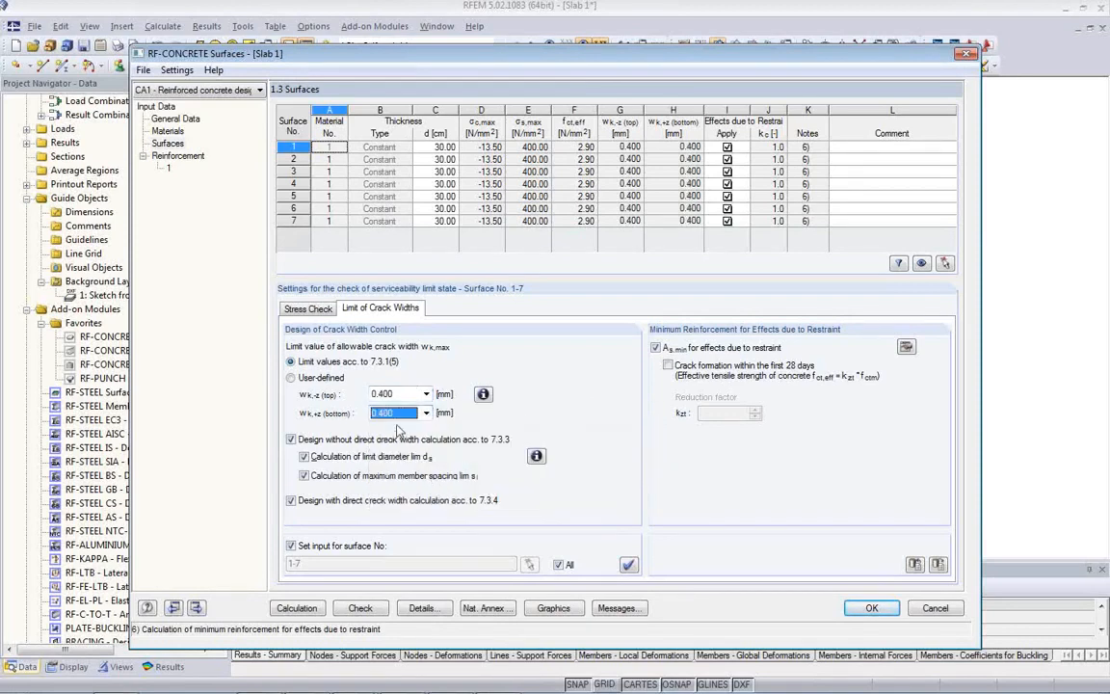
pyautogui.click(407, 394)
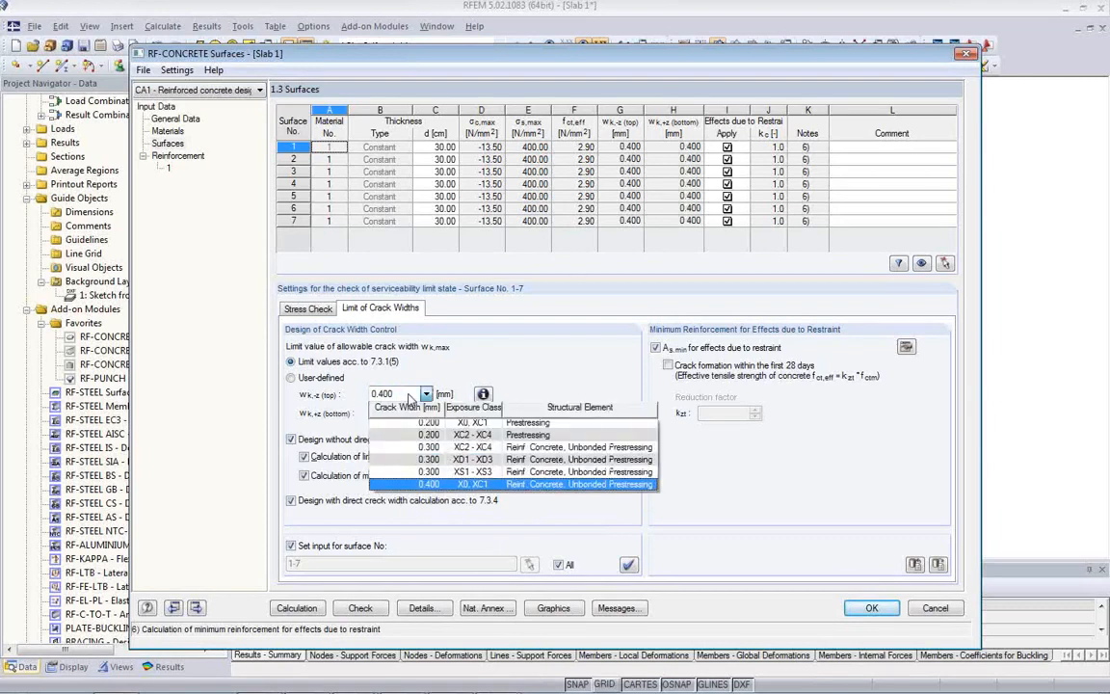
pyautogui.click(421, 484)
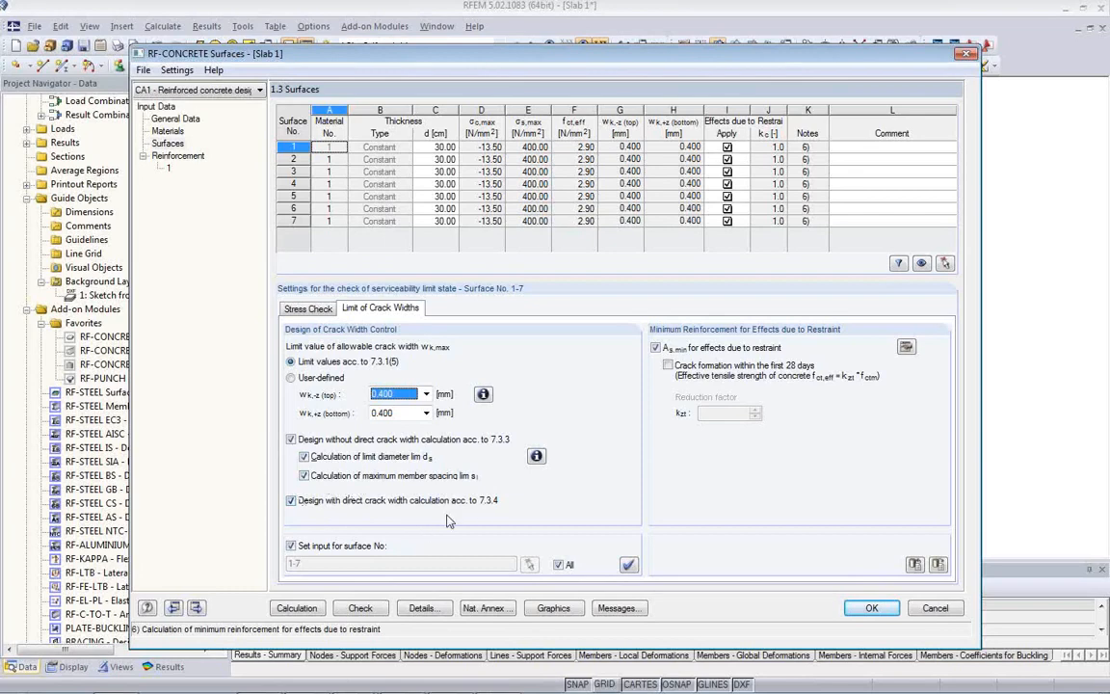
# Disable the design without direct crack width calculation and the minimum reinforcement for effects due to restraint on surfaces 1-7
pyautogui.click(291, 439)
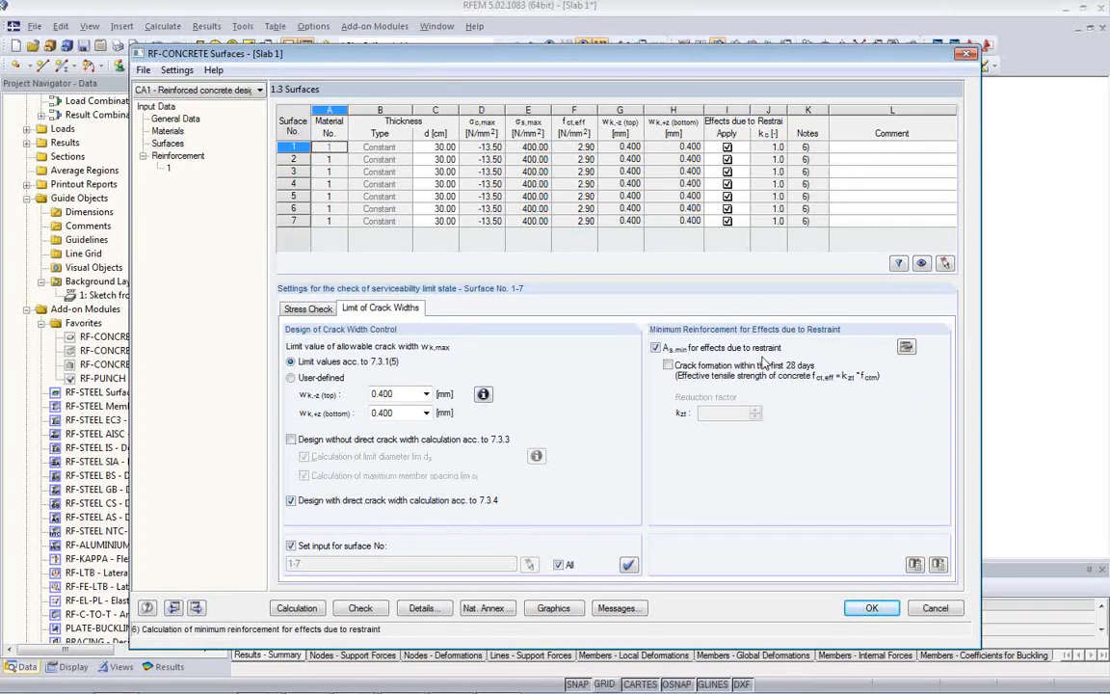
pyautogui.click(655, 349)
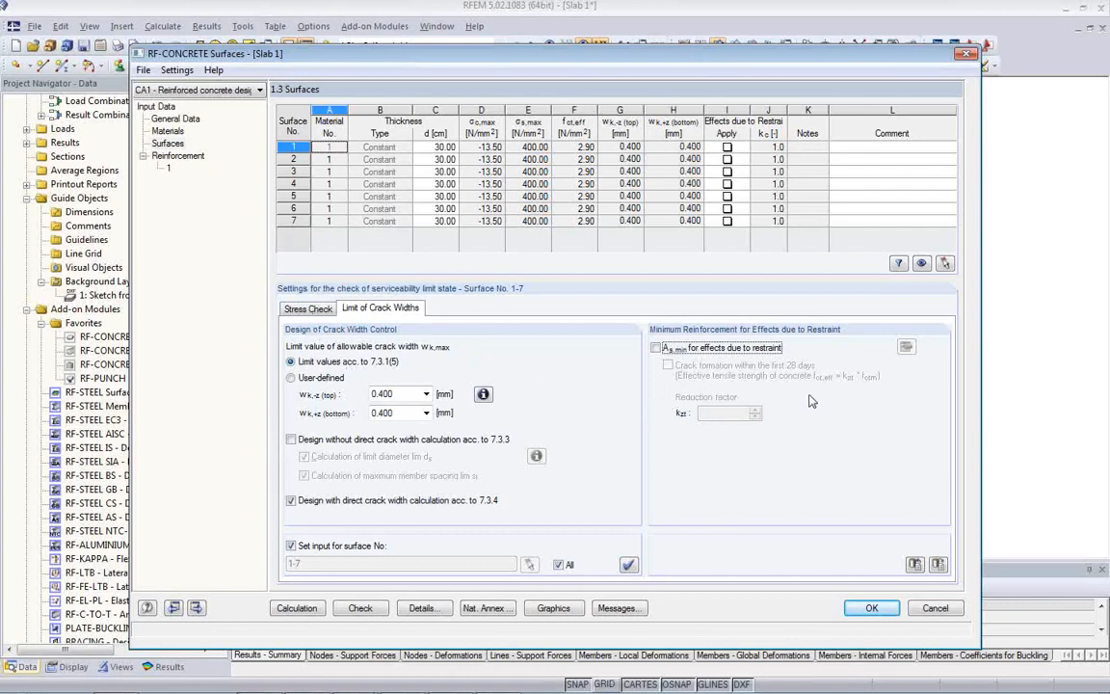
pyautogui.click(308, 308)
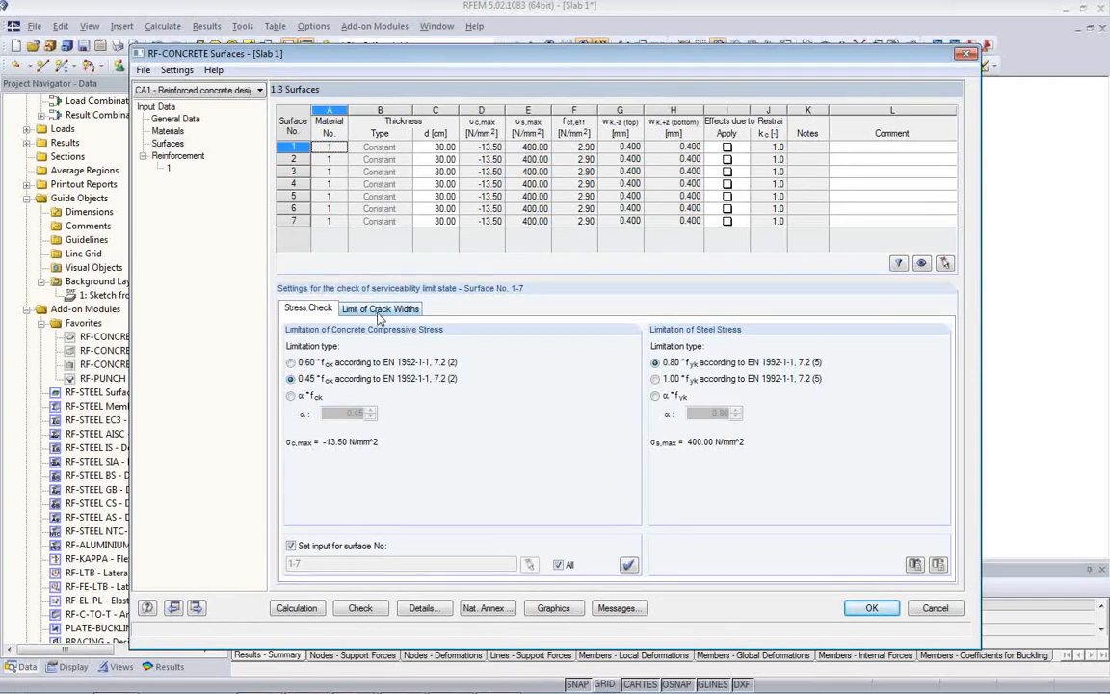
# Define the basic reinforcement's concrete cover according to the standard, keeping exposure class XC1, after checking the top and bottom cover parameters
pyautogui.click(164, 170)
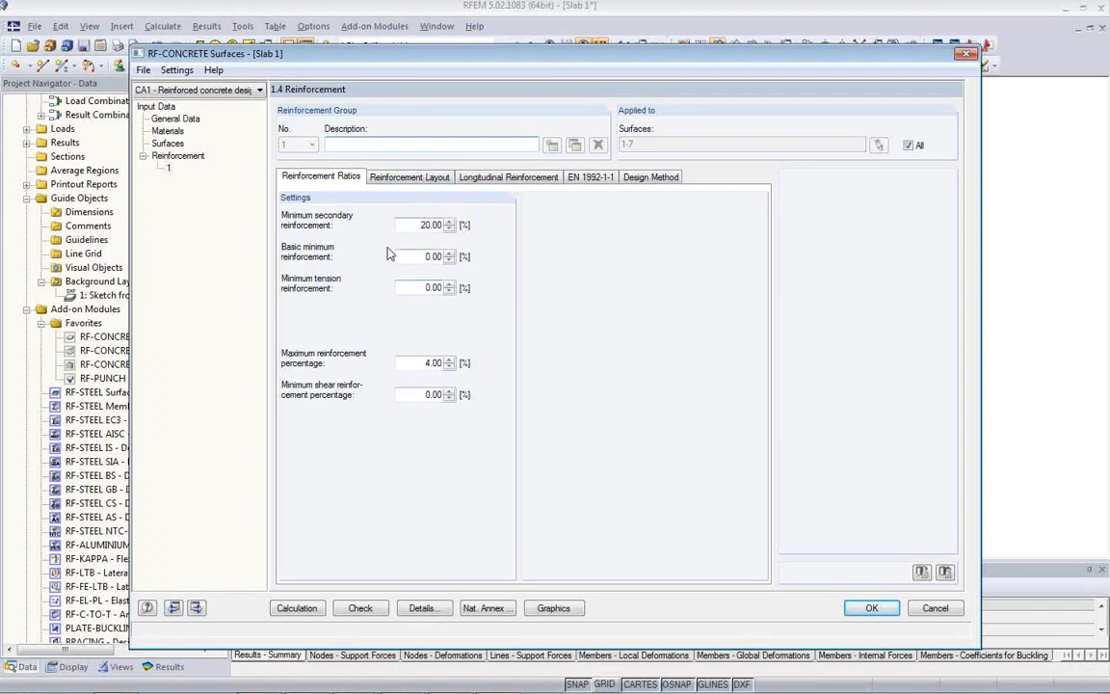
pyautogui.click(434, 187)
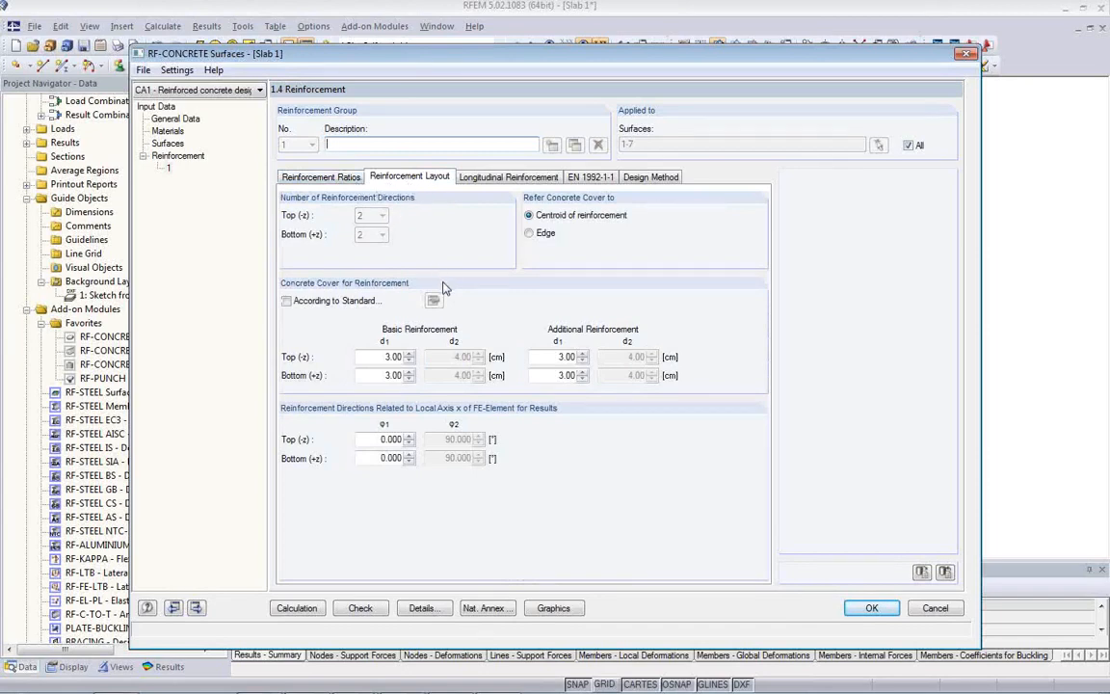
pyautogui.click(286, 301)
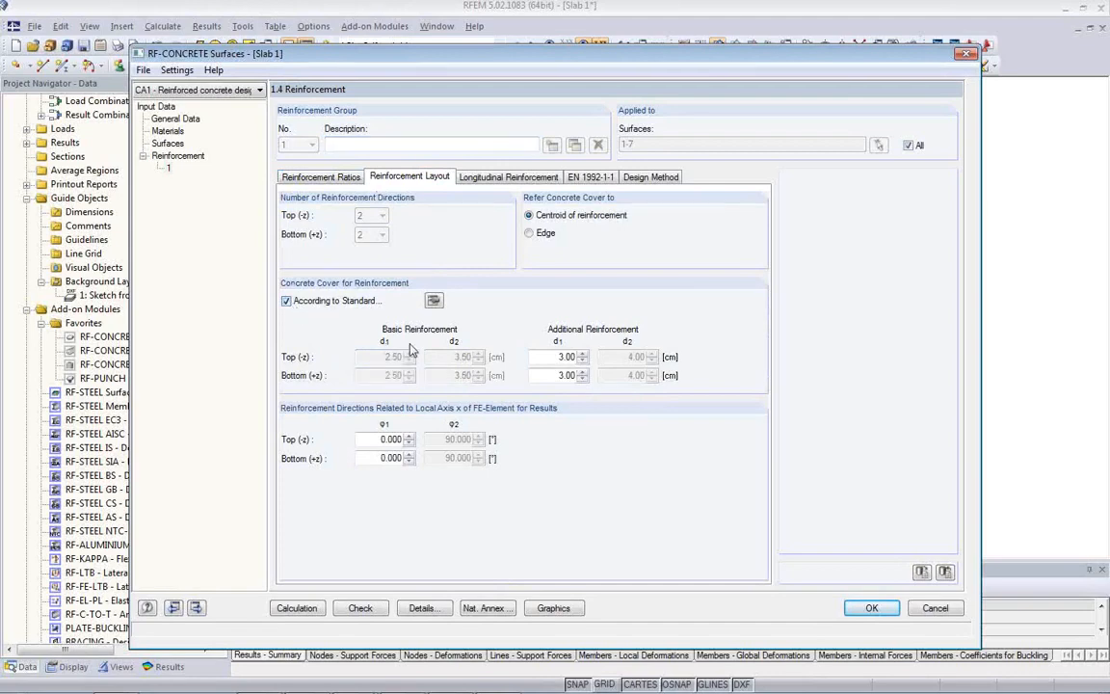
pyautogui.click(434, 301)
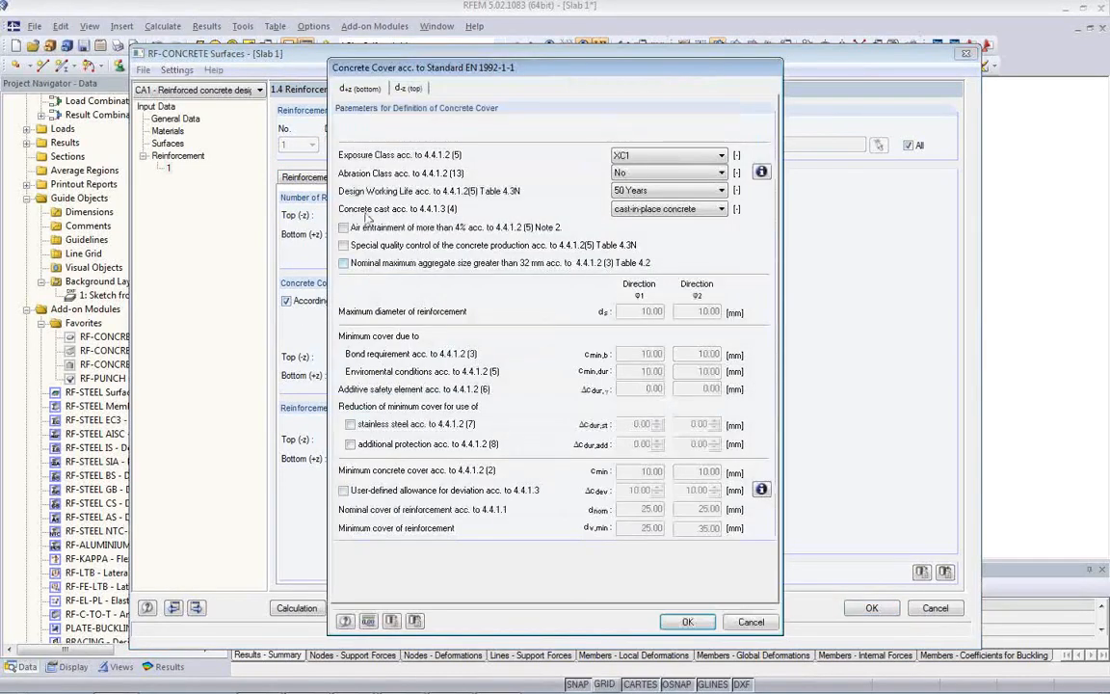
pyautogui.click(721, 157)
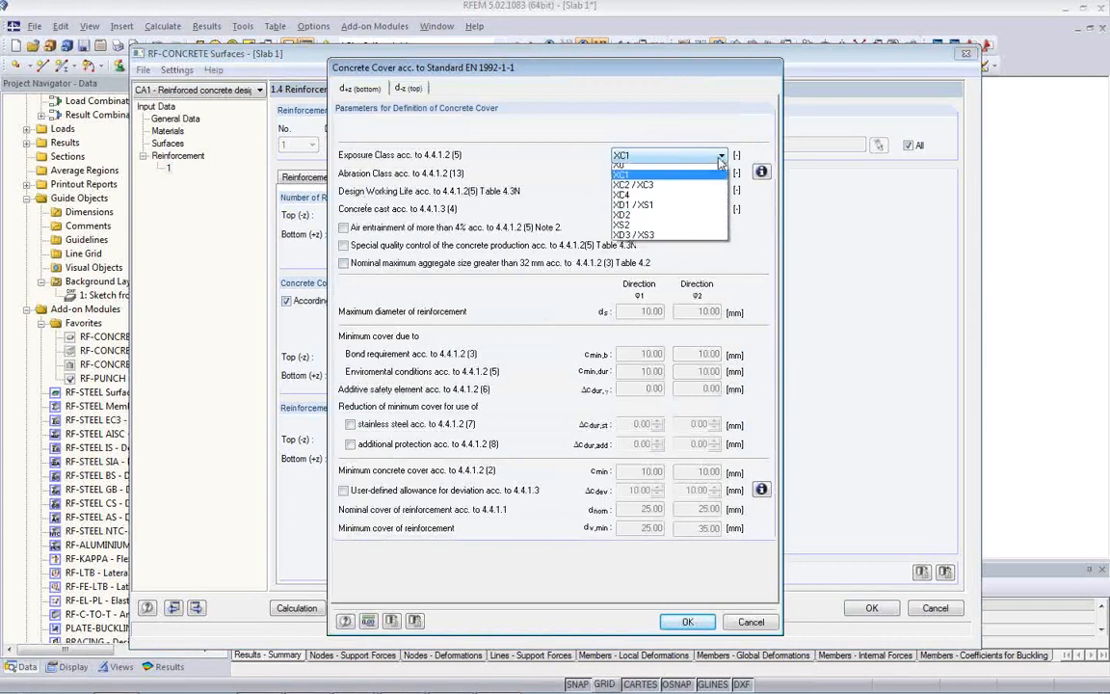
pyautogui.click(678, 183)
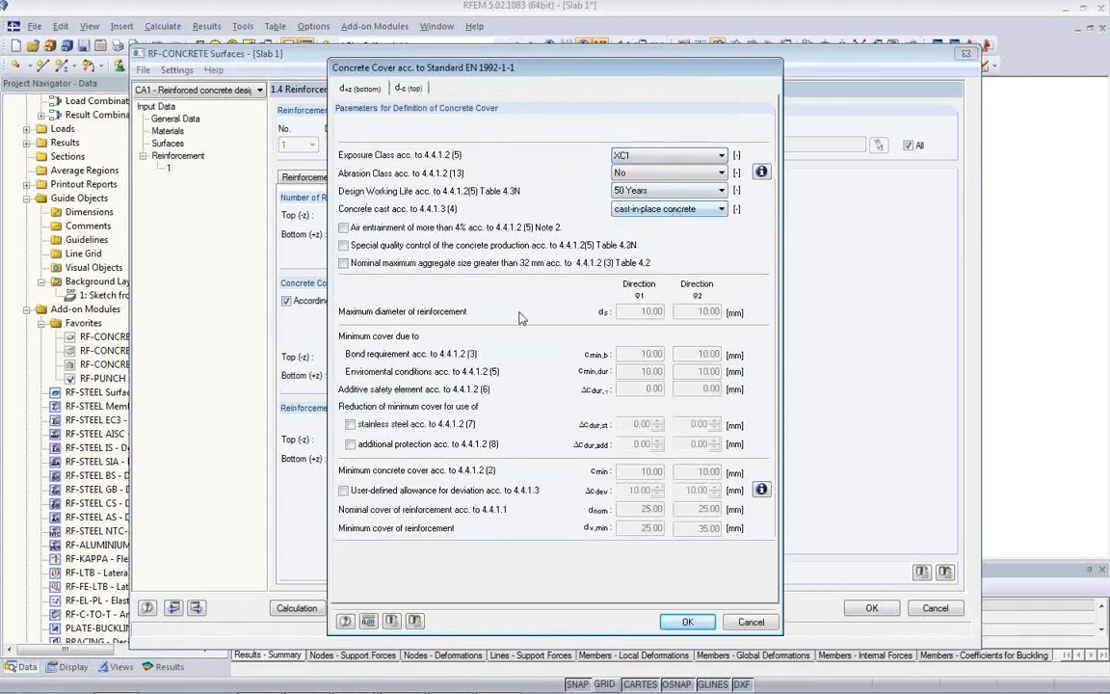
pyautogui.click(406, 88)
pyautogui.click(363, 92)
pyautogui.click(404, 91)
pyautogui.click(361, 93)
pyautogui.click(689, 621)
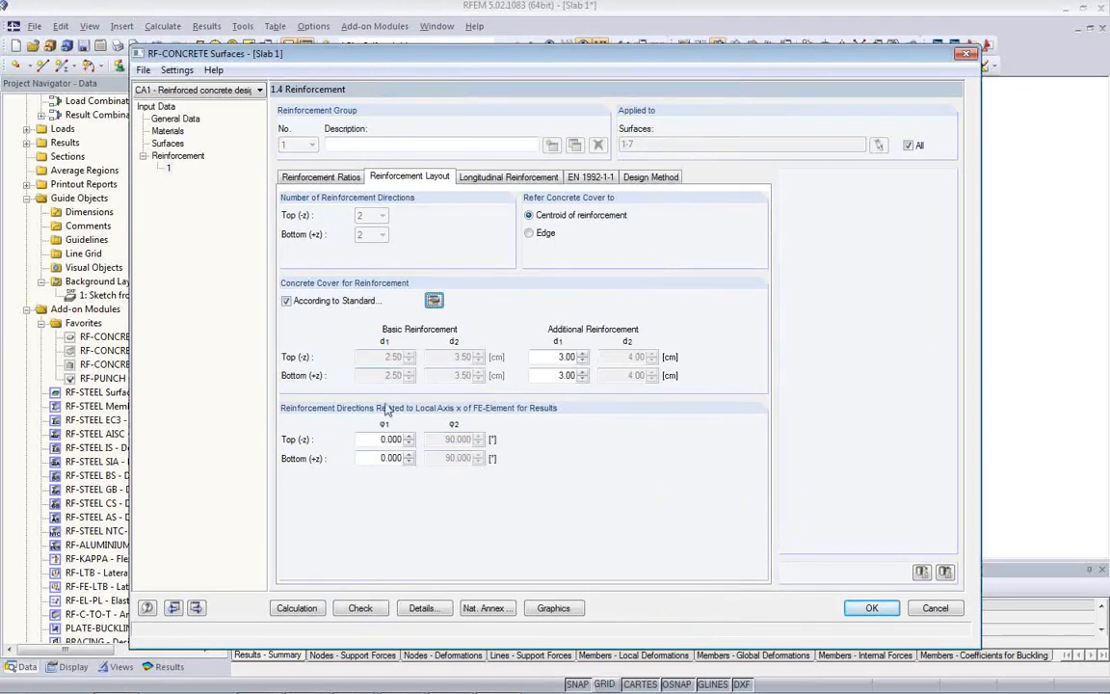
# Review the longitudinal reinforcement, EN 1992-1-1 settings, national annex parameters and analysis method details for the result combinations
pyautogui.click(485, 178)
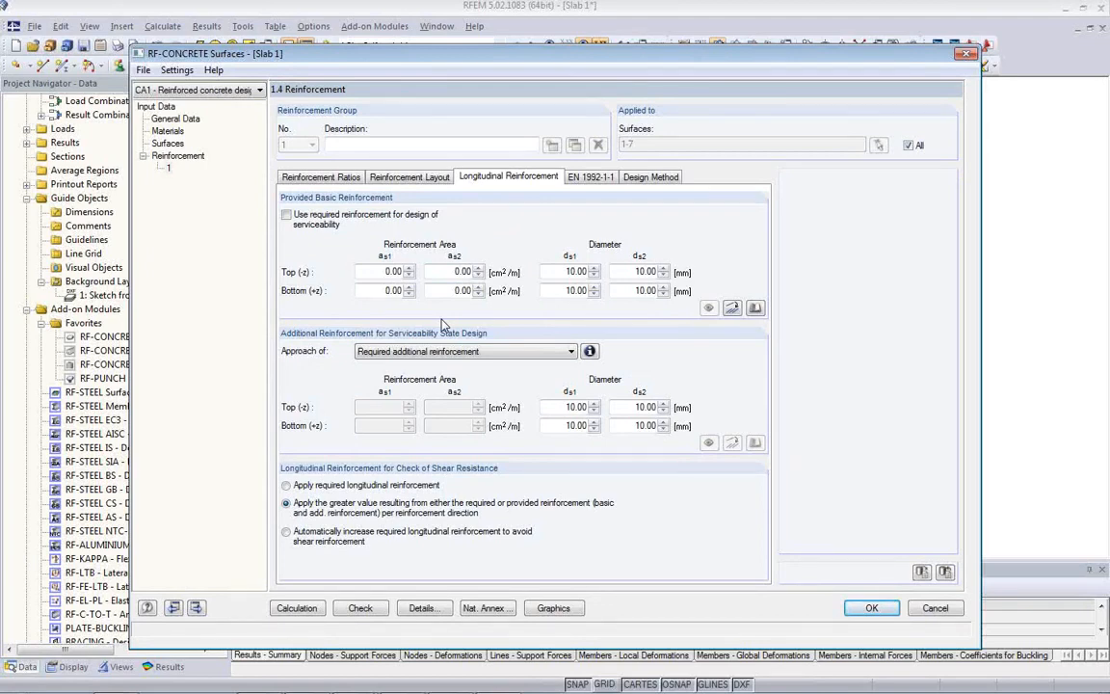
pyautogui.click(589, 179)
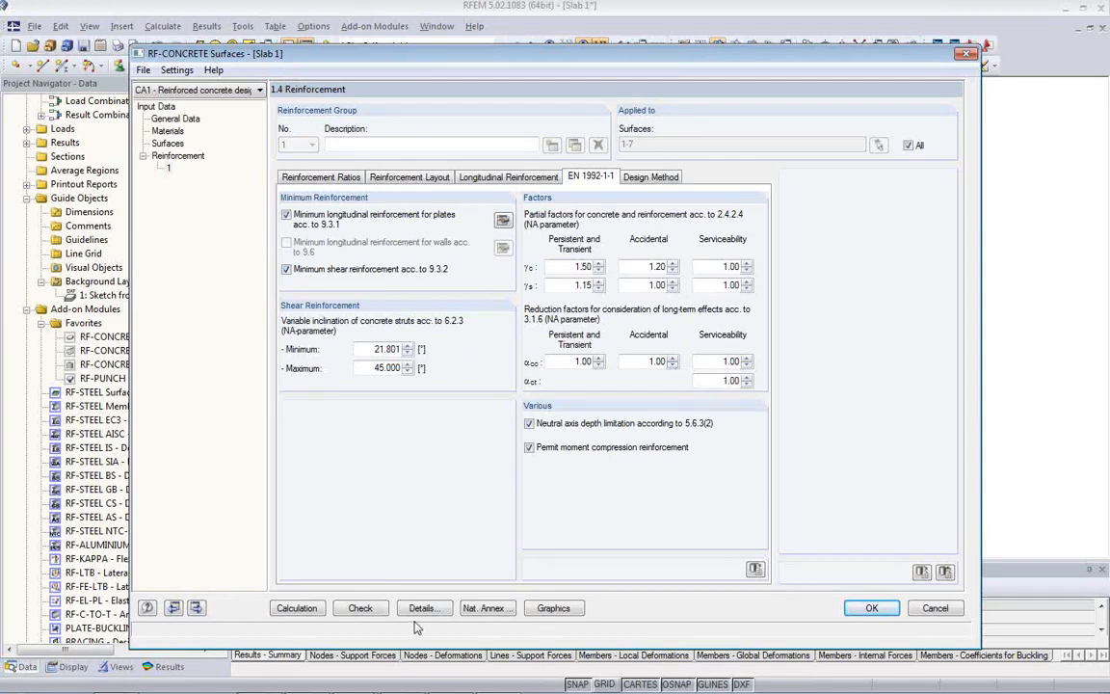
pyautogui.click(496, 614)
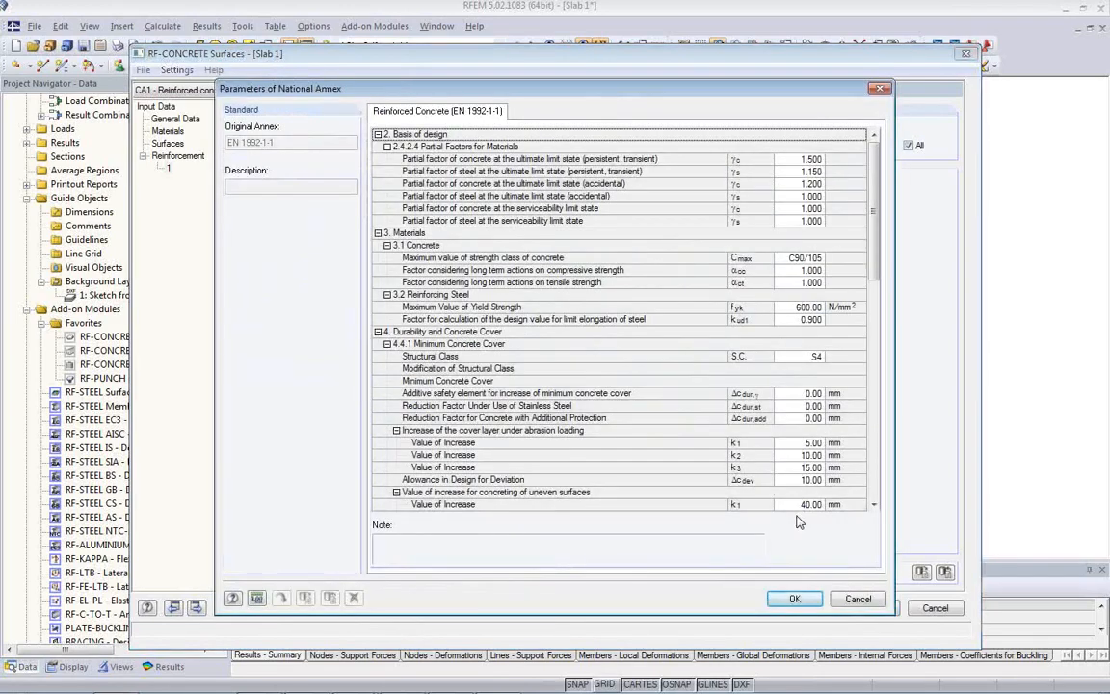
pyautogui.click(858, 599)
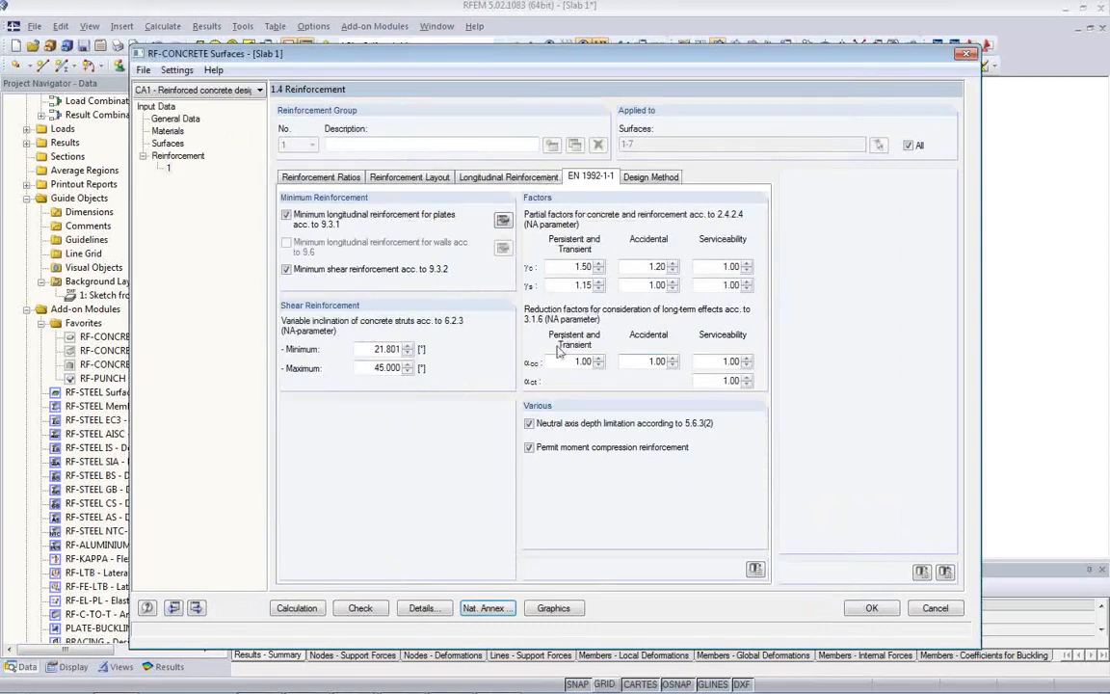
pyautogui.click(422, 608)
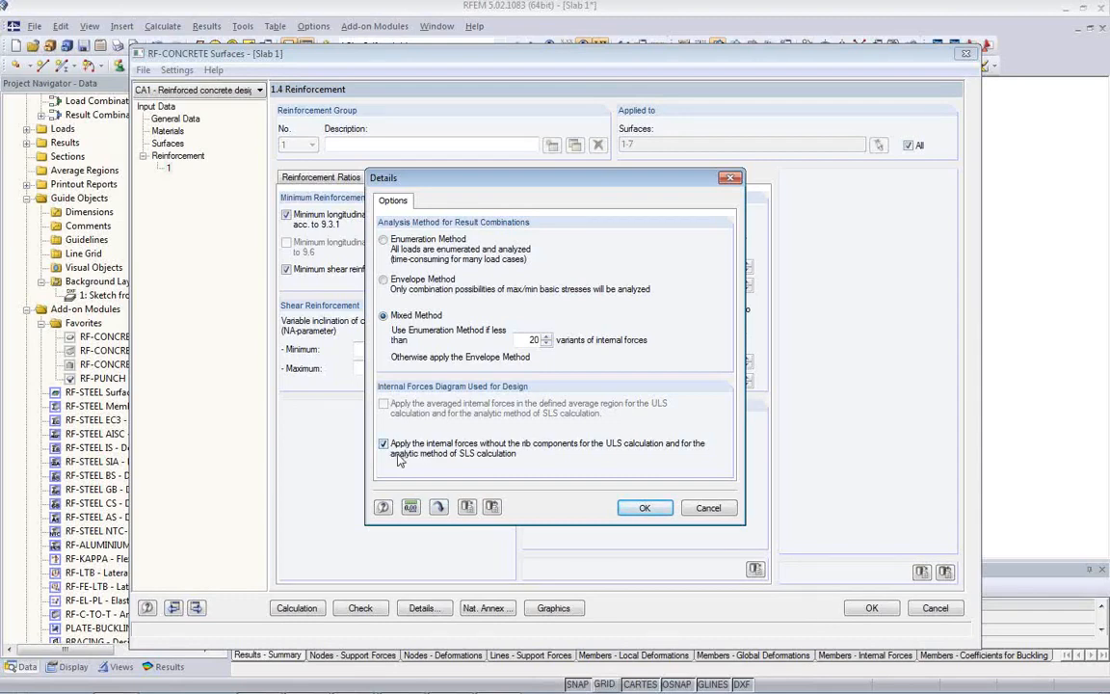
pyautogui.click(644, 509)
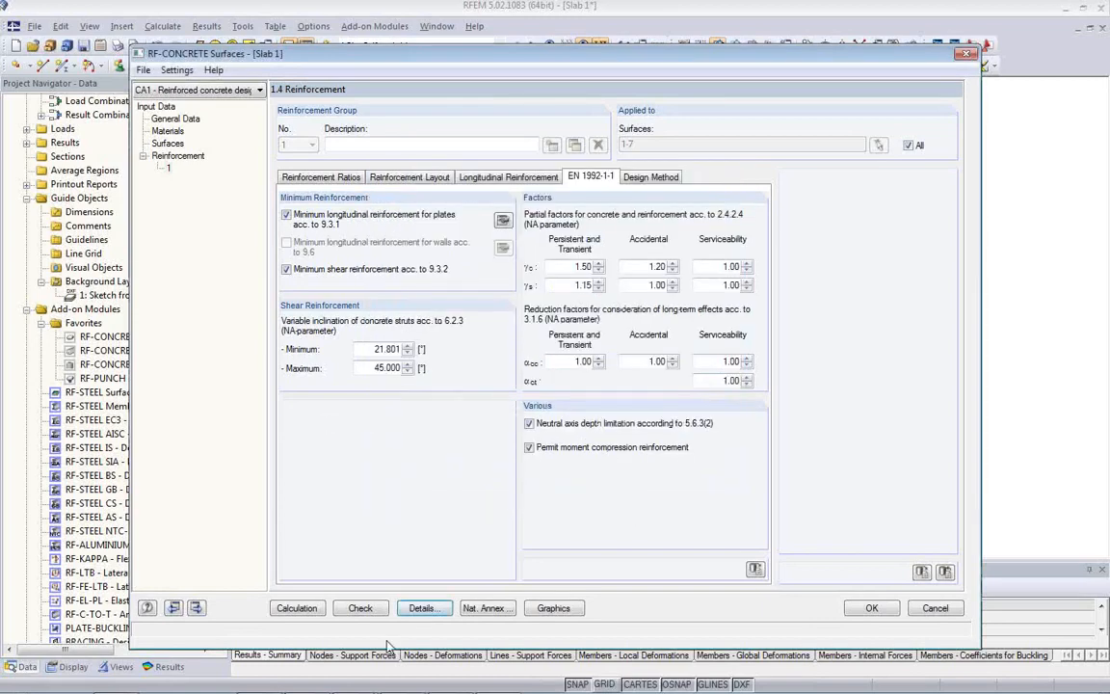
# Run the reinforced concrete design calculation and examine the total required top and bottom reinforcement
pyautogui.click(297, 607)
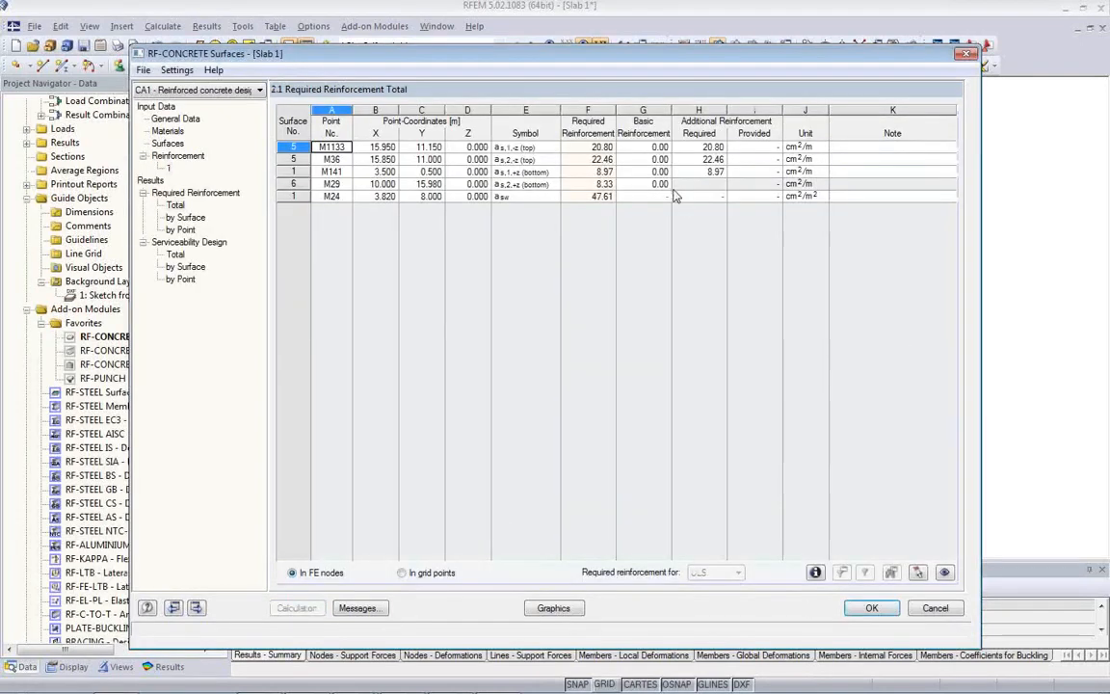
pyautogui.click(697, 149)
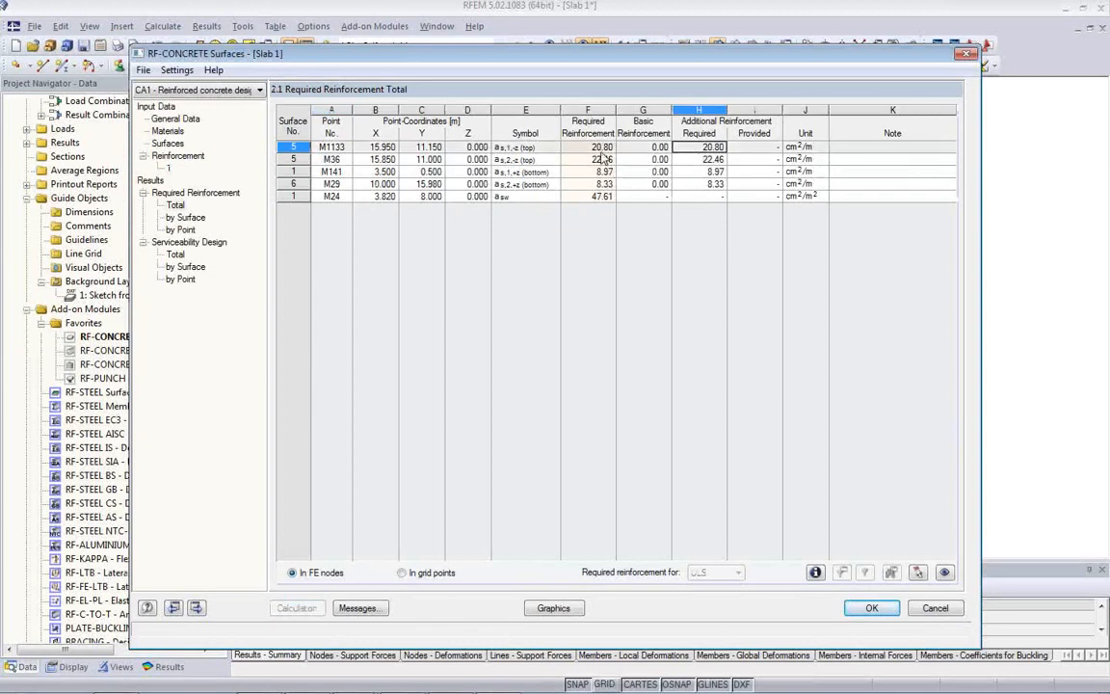
pyautogui.click(600, 150)
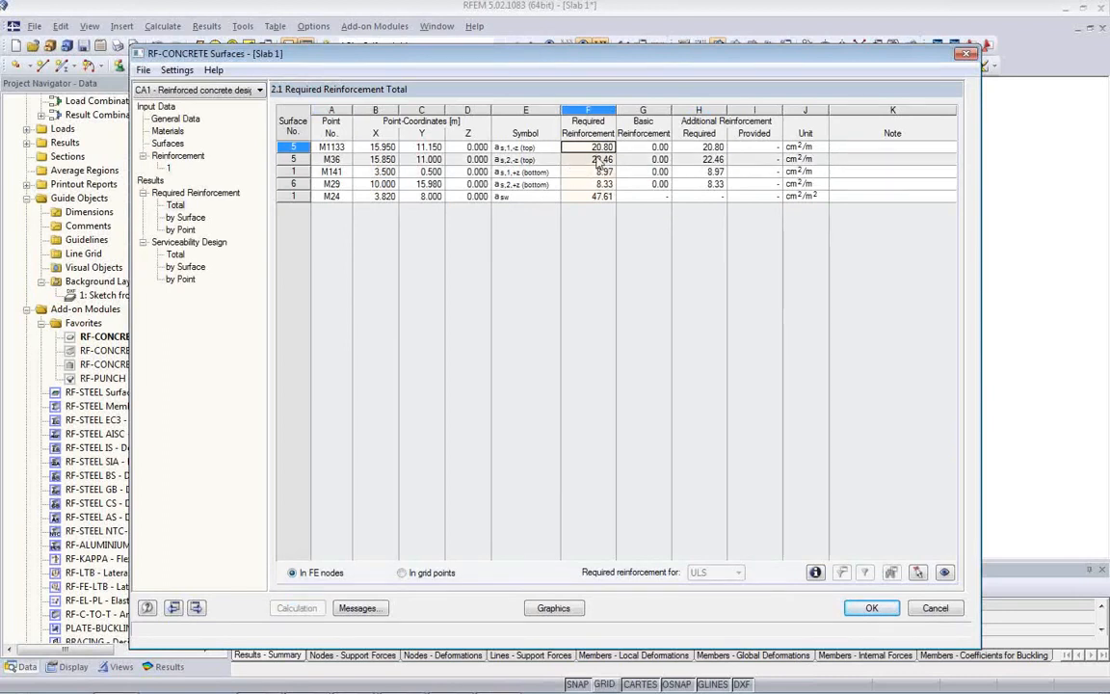
pyautogui.click(525, 183)
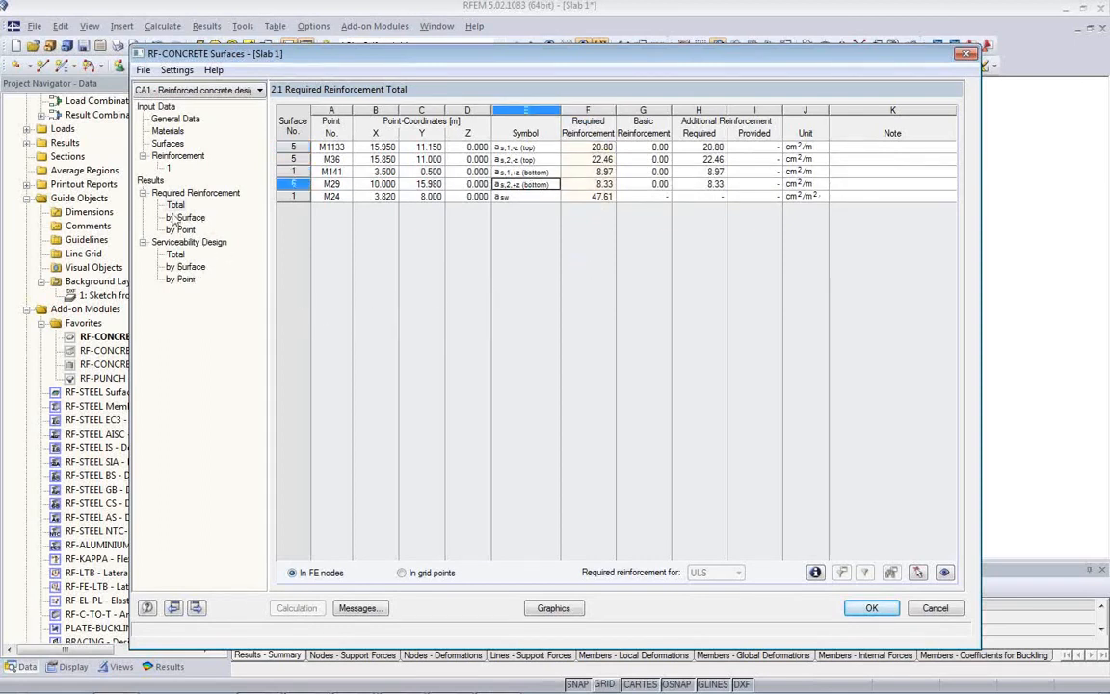
# Examine the total serviceability design results and open the graphical results display
pyautogui.click(174, 254)
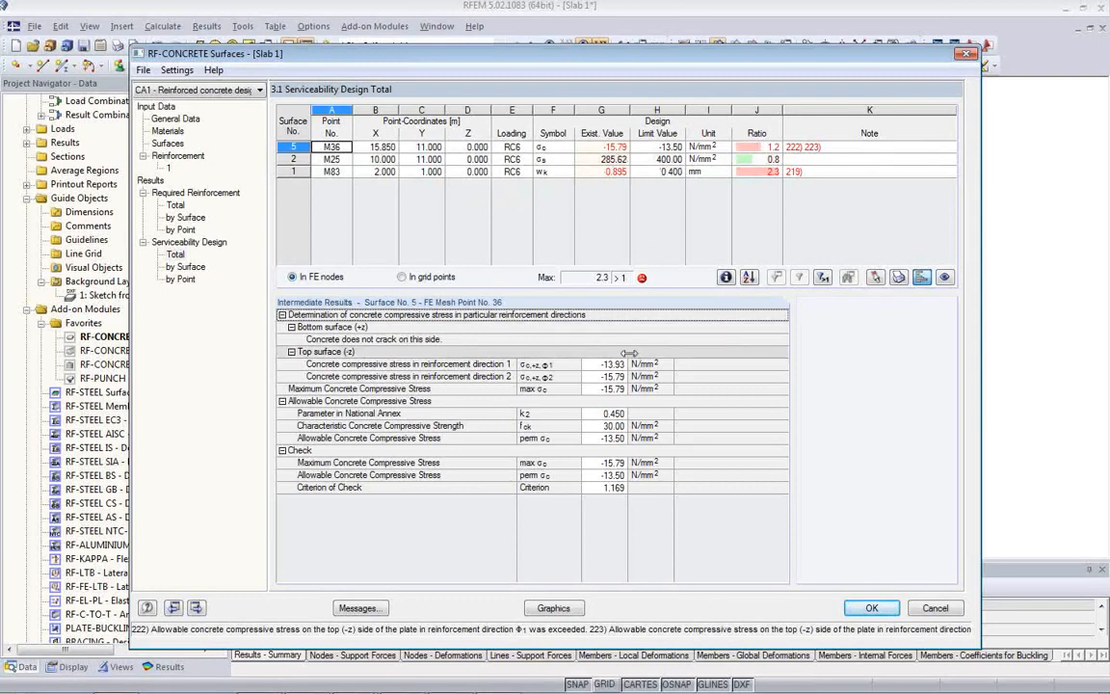
pyautogui.click(552, 608)
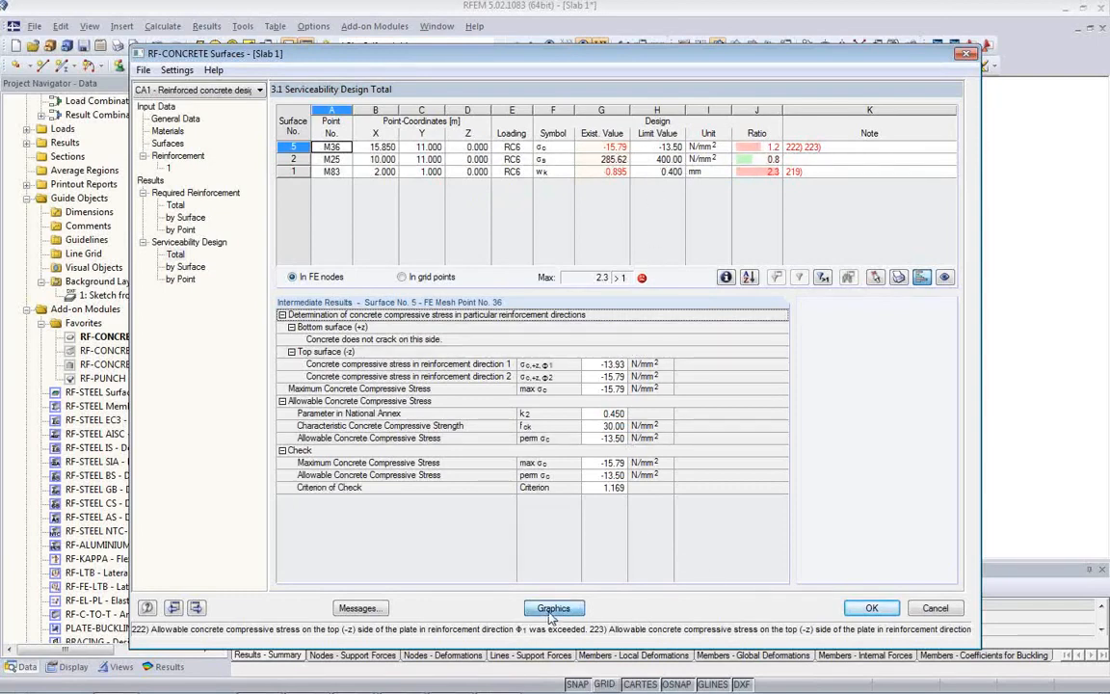
# View the slab in plan and examine the required top reinforcement distribution in directions 1 and 2
pyautogui.scroll(2, 578, 457)
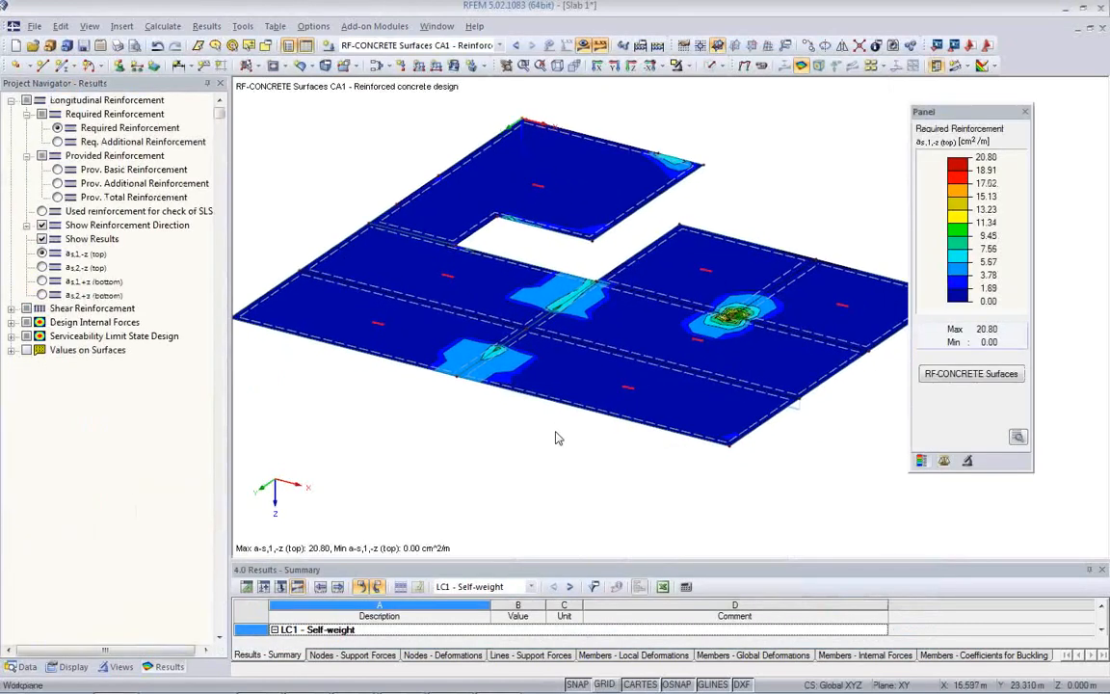
pyautogui.moveTo(563, 434); pyautogui.dragTo(682, 535, button='middle')
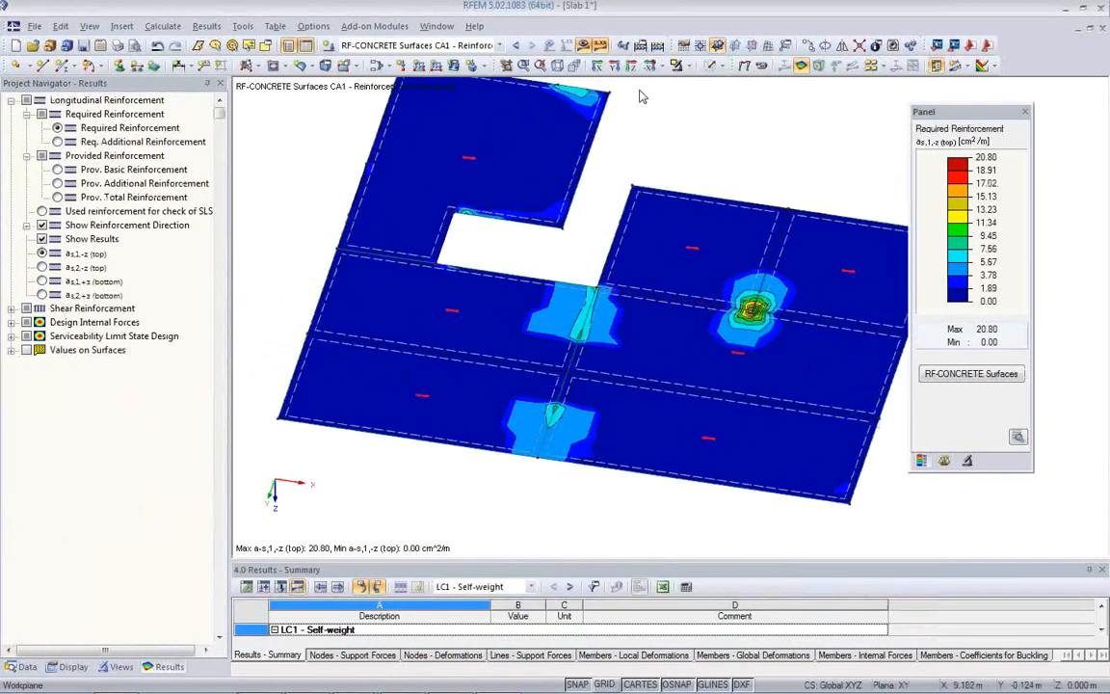
pyautogui.click(630, 67)
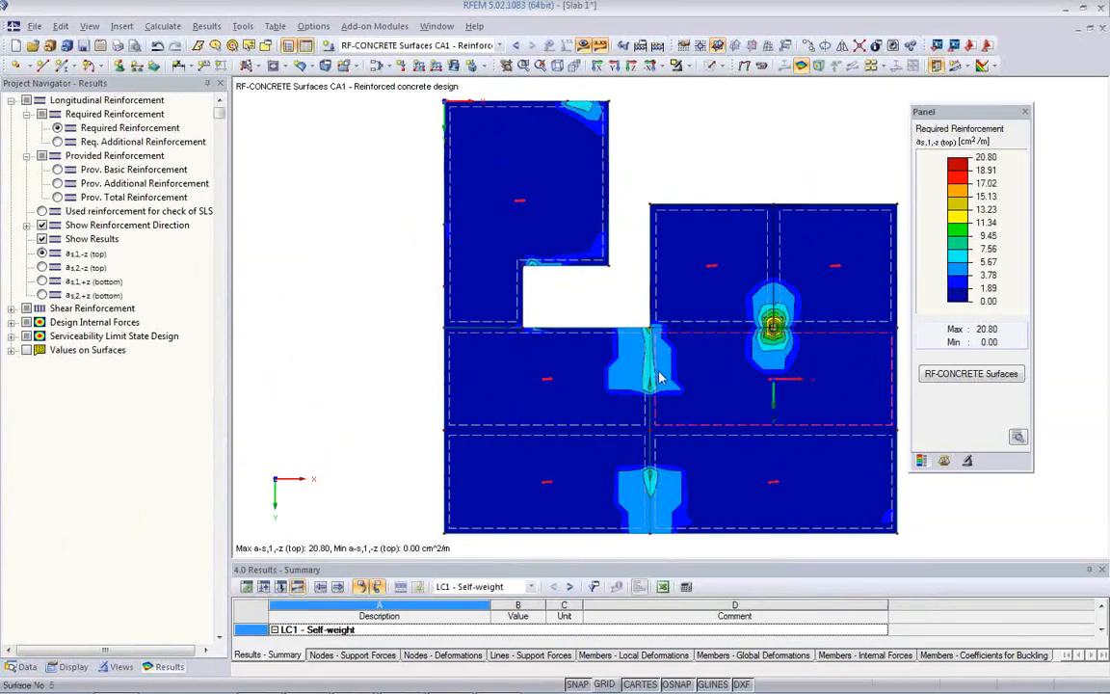
pyautogui.click(41, 267)
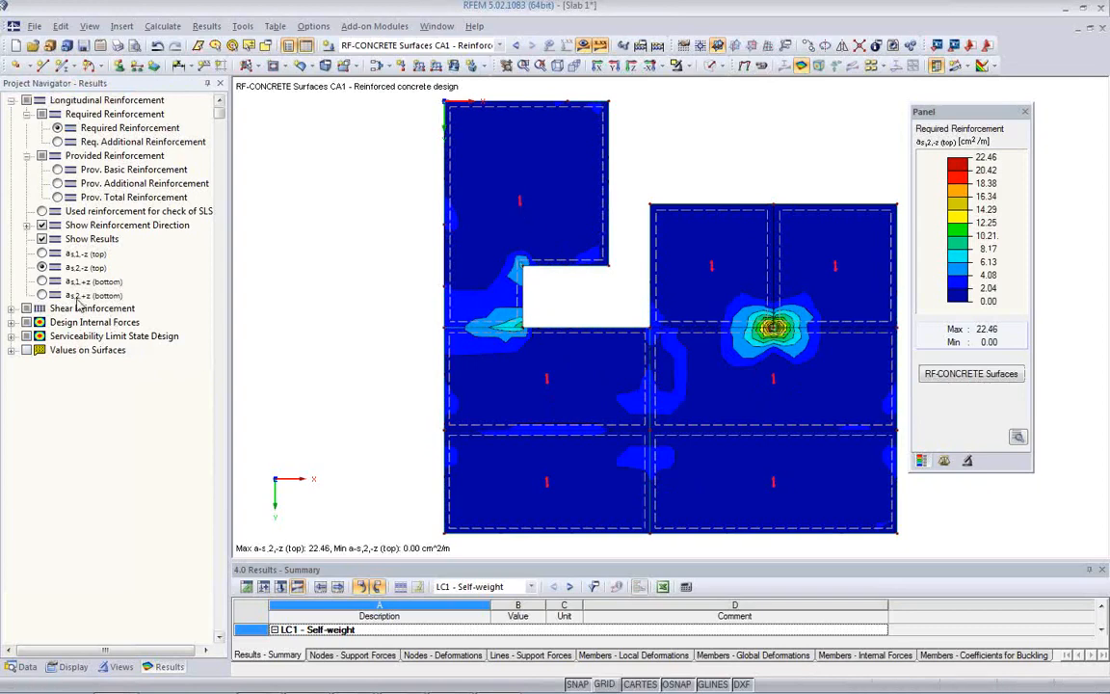
# Compare the required bottom reinforcement distributions in directions 1 and 2 with the results table hidden, and return to the top reinforcement results
pyautogui.click(42, 281)
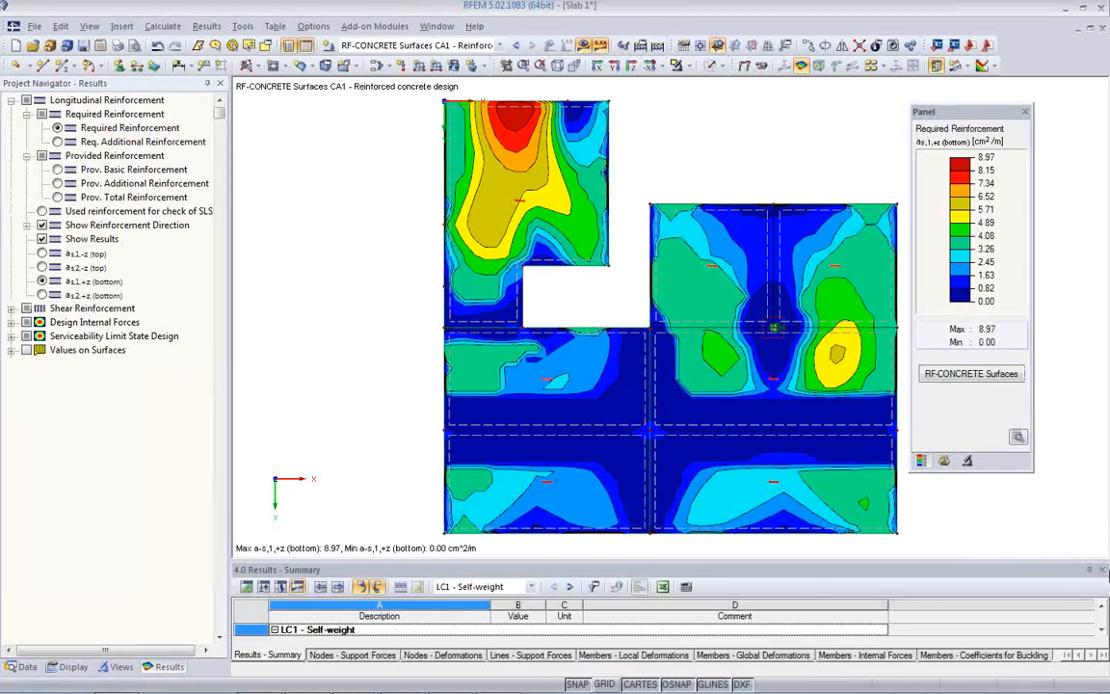
pyautogui.click(1097, 572)
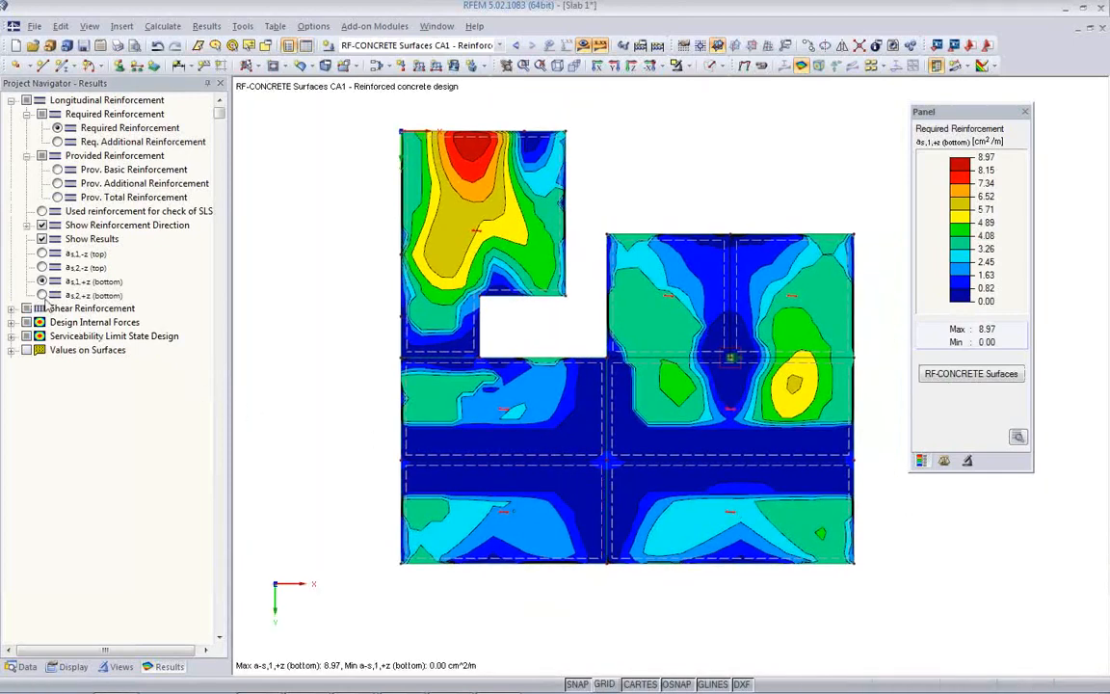
pyautogui.click(41, 295)
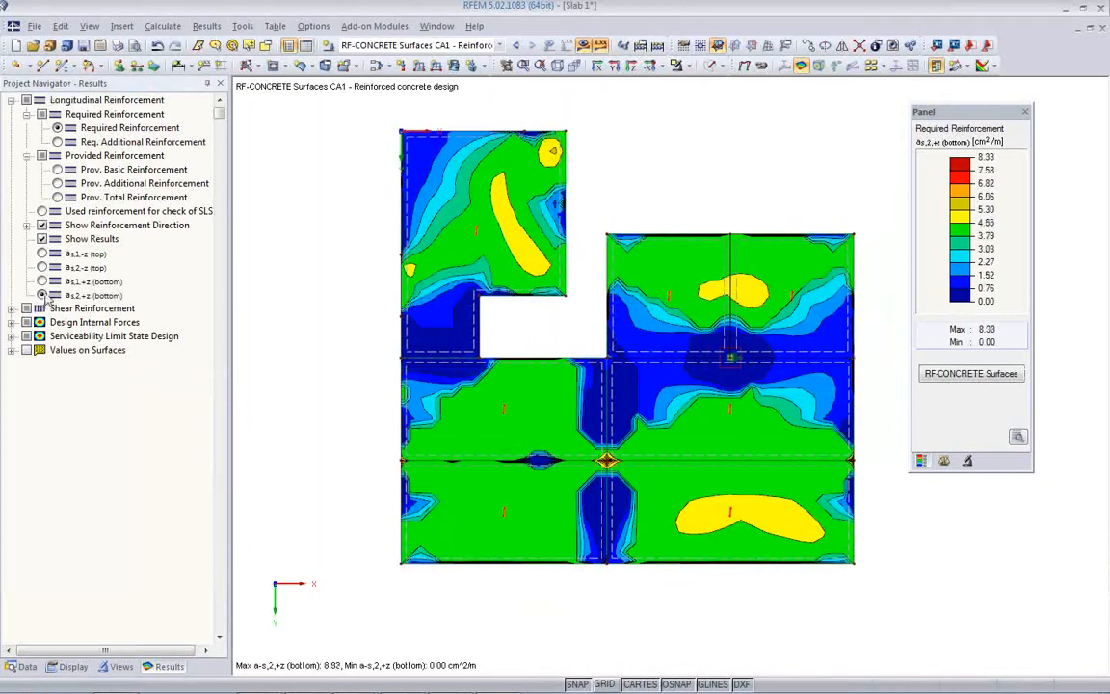
pyautogui.click(41, 282)
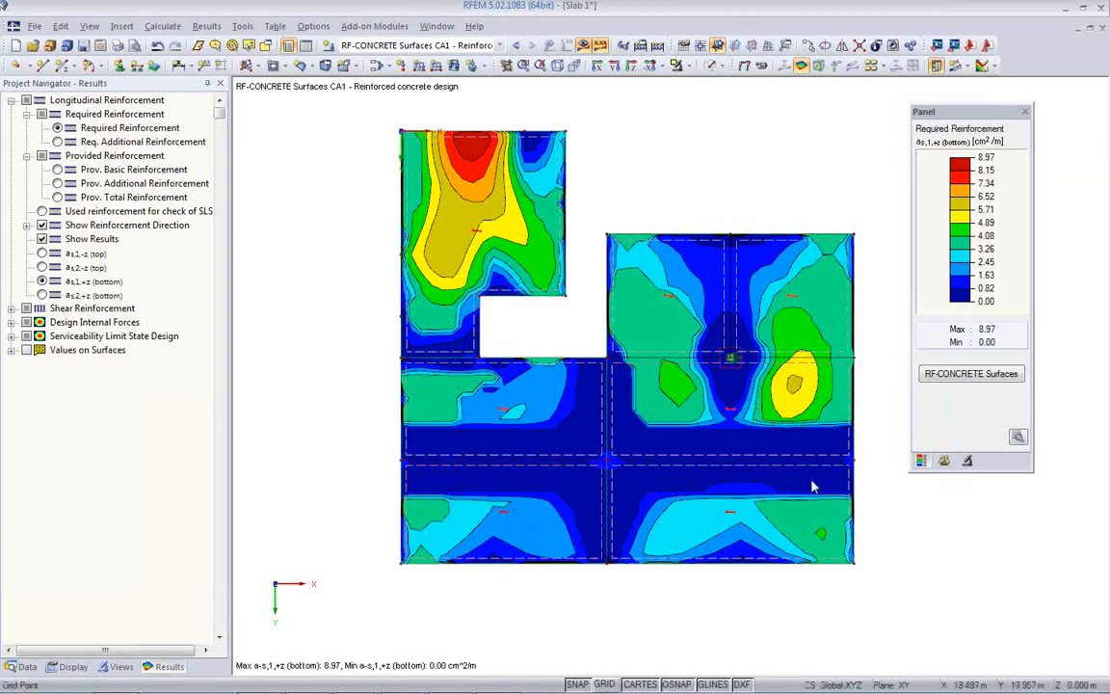
pyautogui.moveTo(749, 468)
pyautogui.click(42, 295)
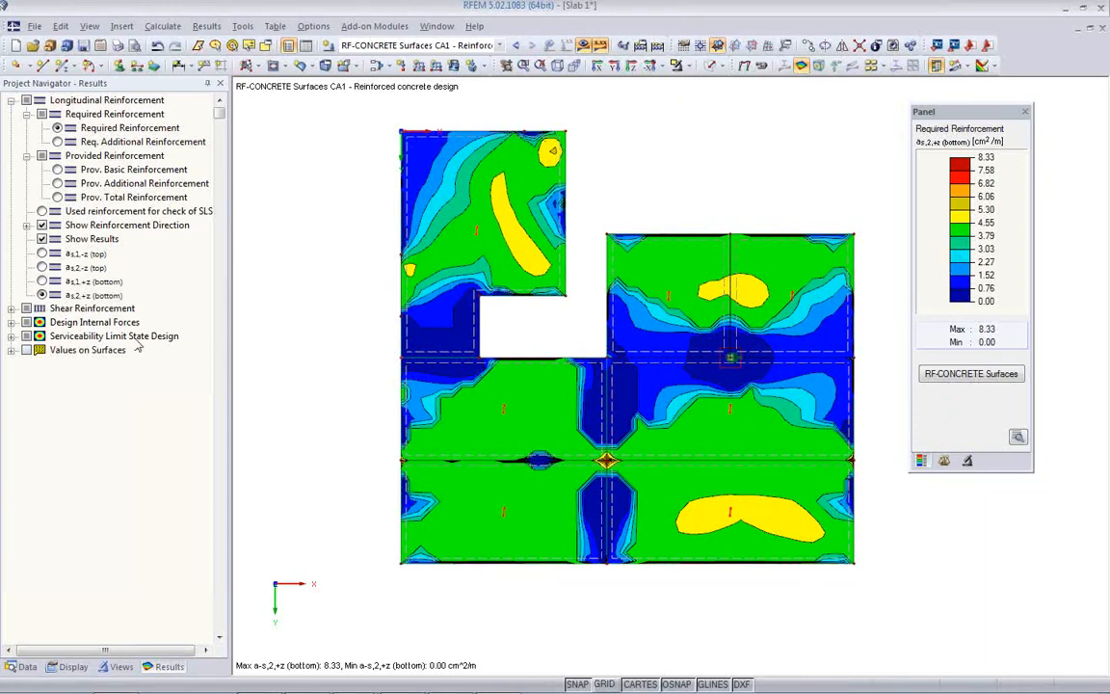
pyautogui.click(41, 253)
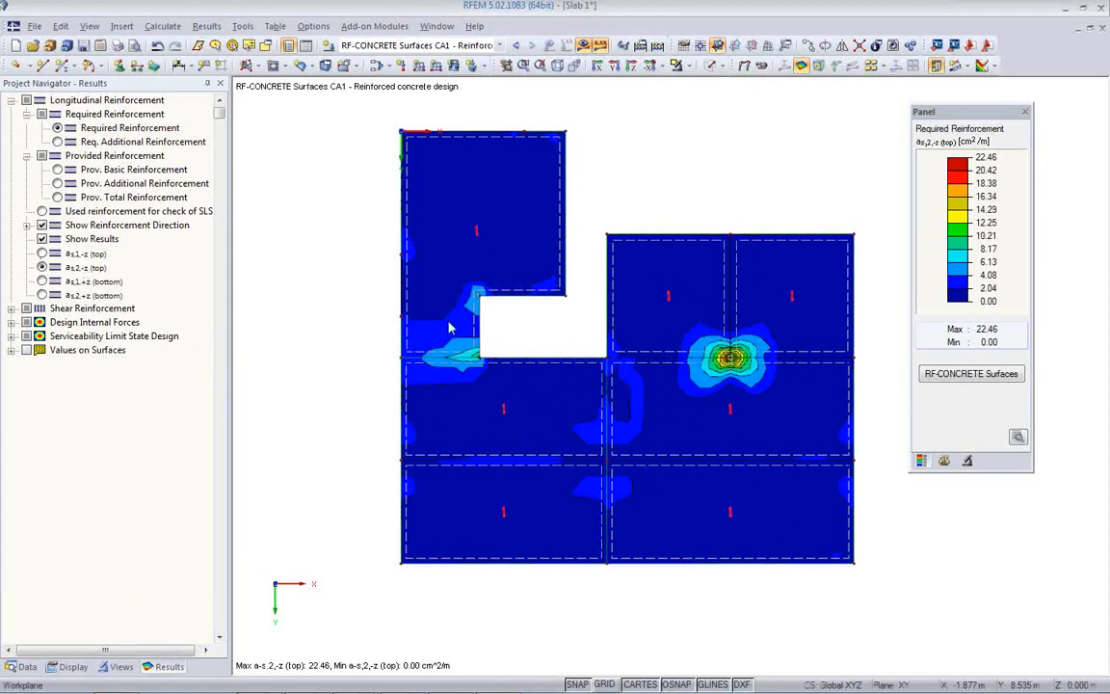
# Reopen the RF-CONCRETE Surfaces input for reinforcement group 1, check the reinforcement layout and open the longitudinal reinforcement settings
pyautogui.click(964, 372)
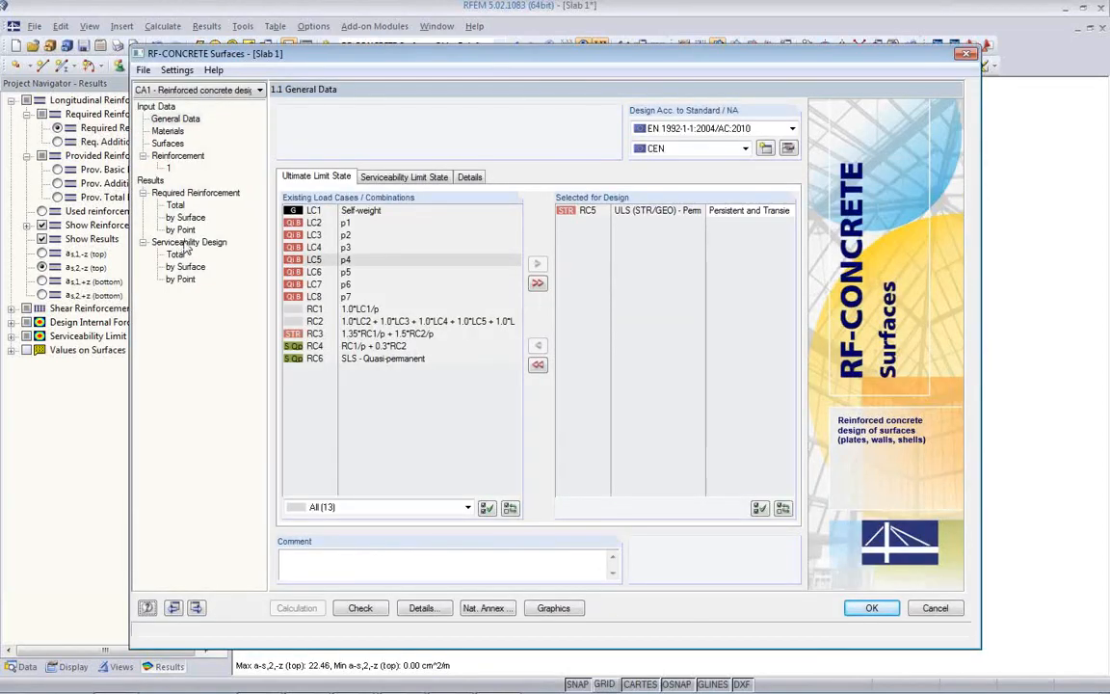
pyautogui.click(159, 155)
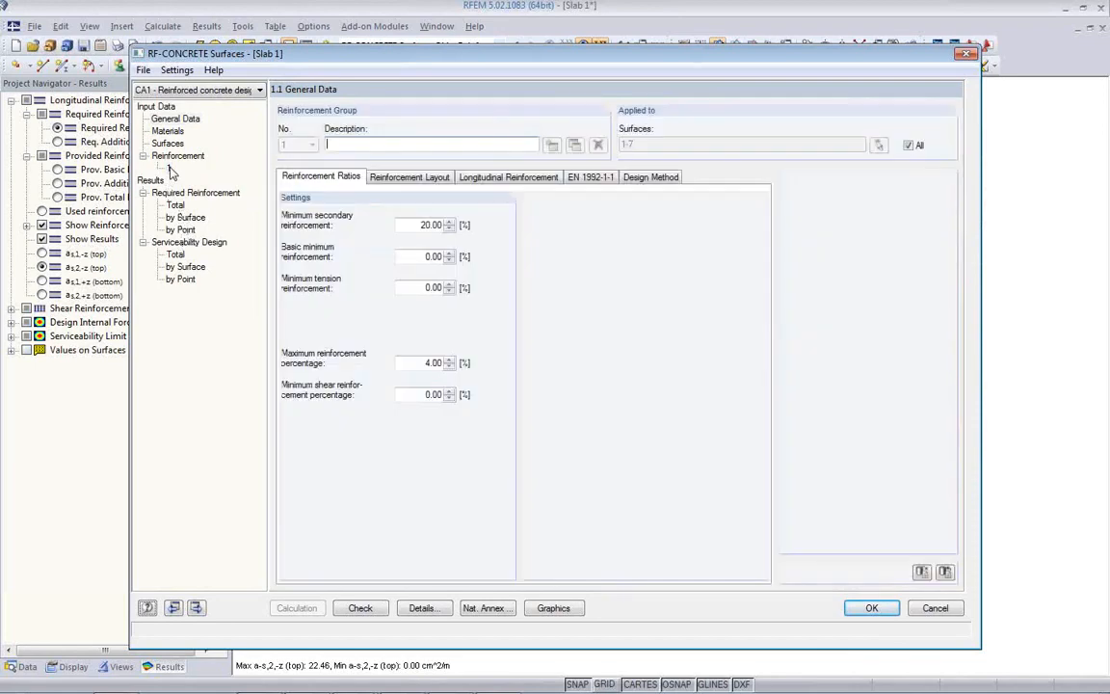
pyautogui.click(421, 179)
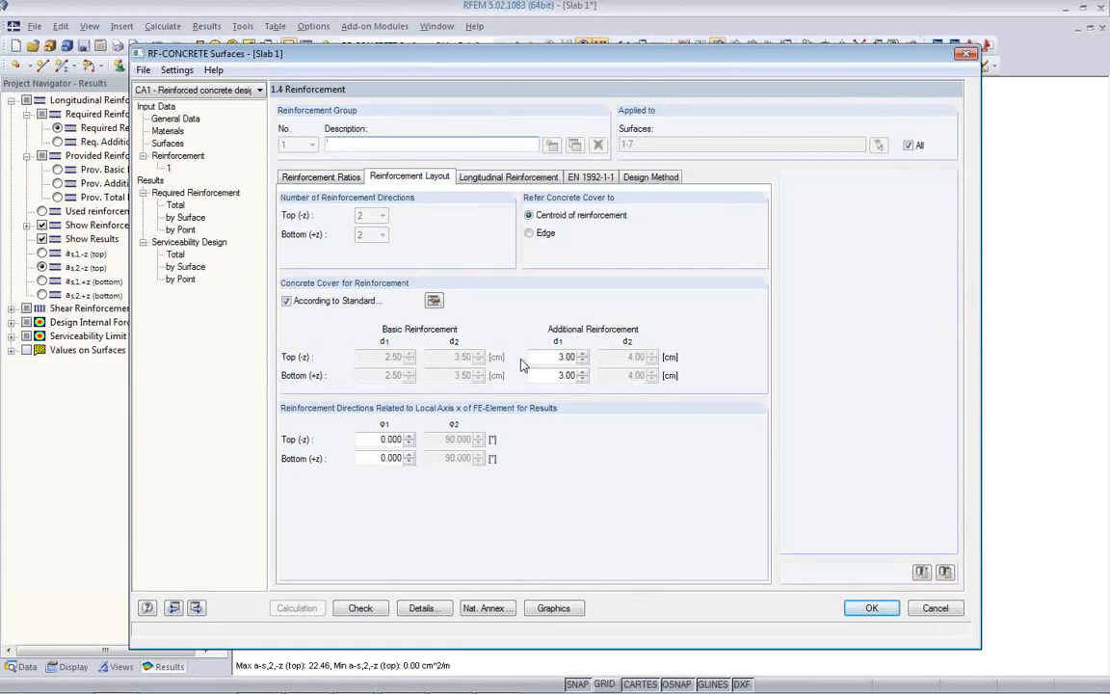
pyautogui.click(467, 178)
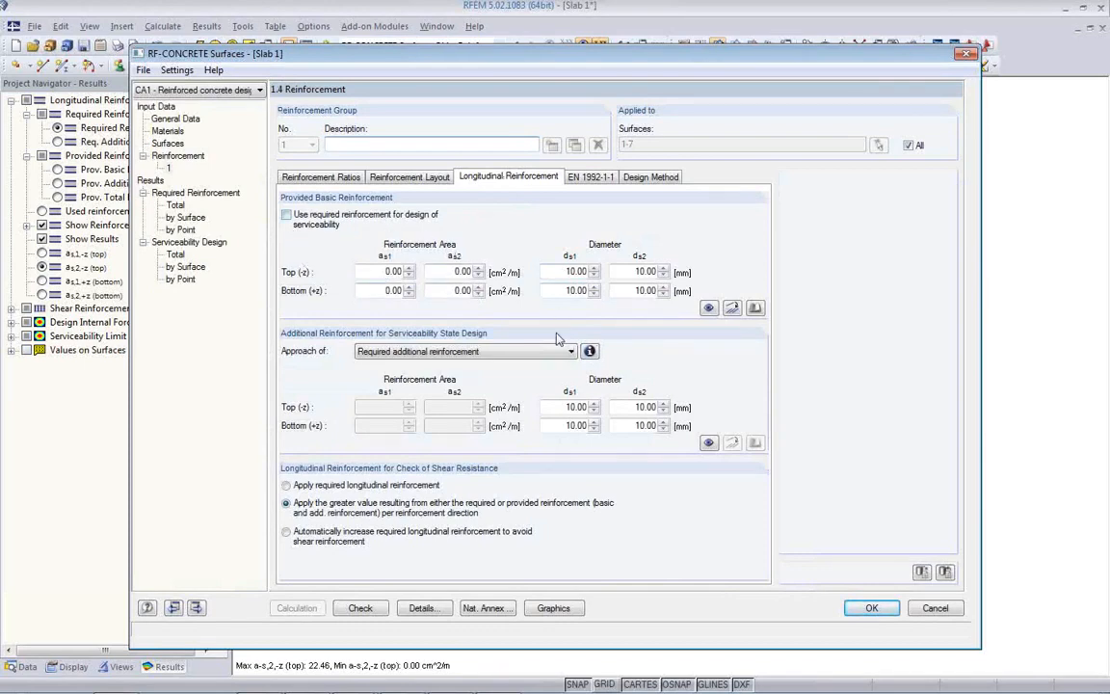
# Try defining the top basic reinforcement area in direction 1 from 10 mm rebars at 200 mm spacing
pyautogui.click(731, 308)
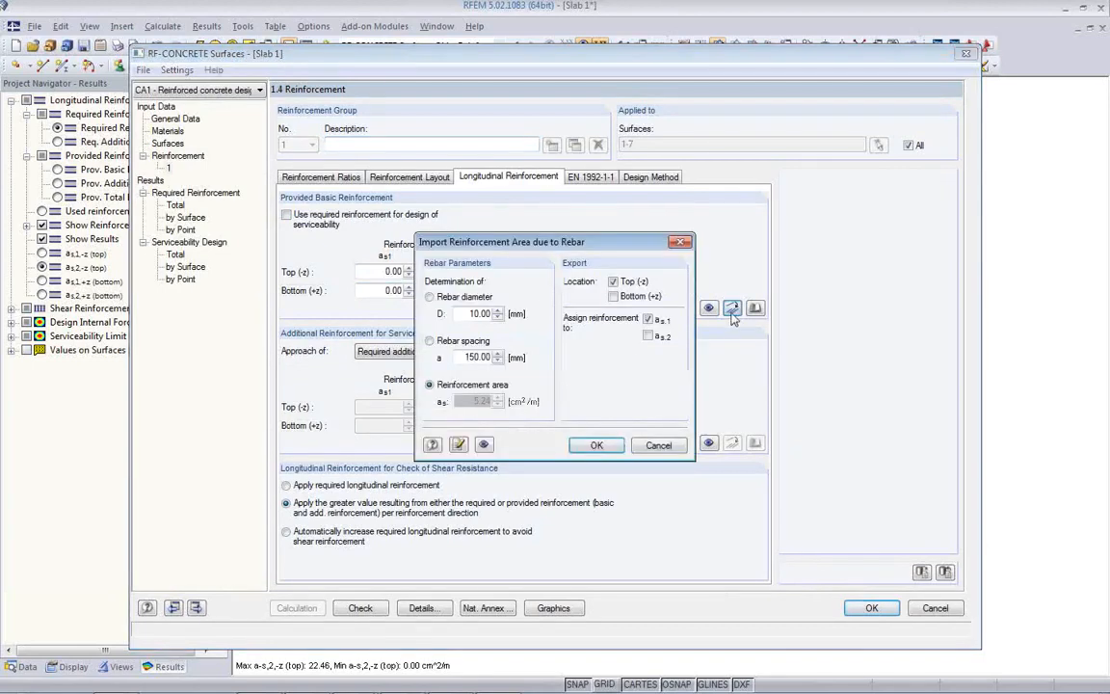
pyautogui.doubleClick(463, 313)
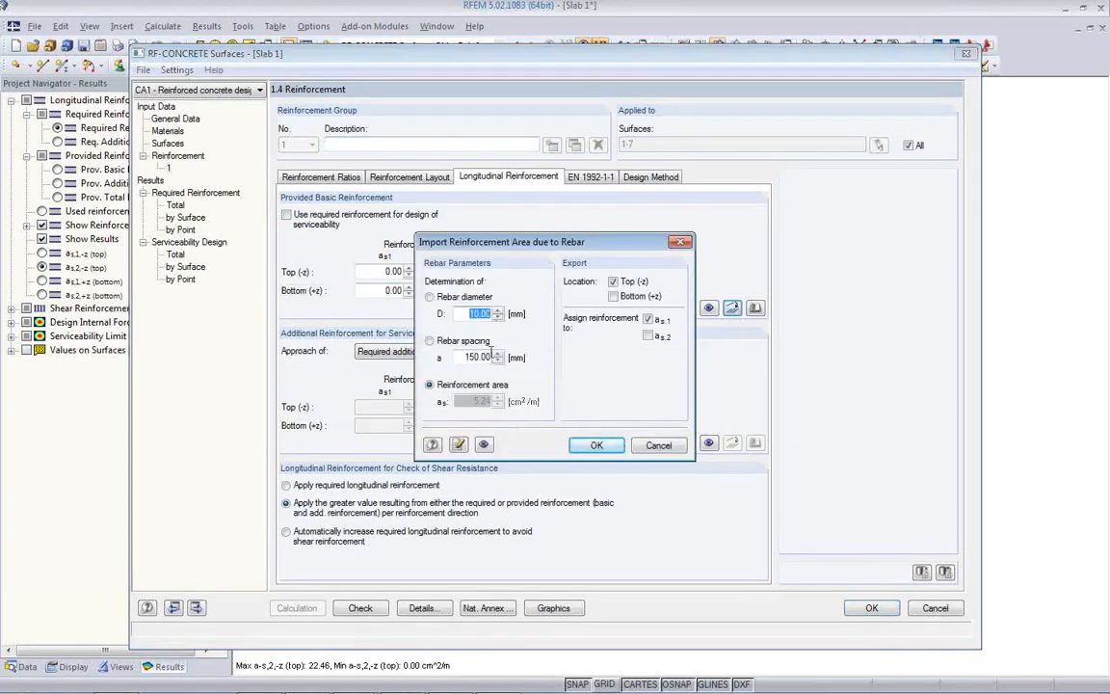
pyautogui.doubleClick(468, 357)
pyautogui.write('200')
pyautogui.click(481, 315)
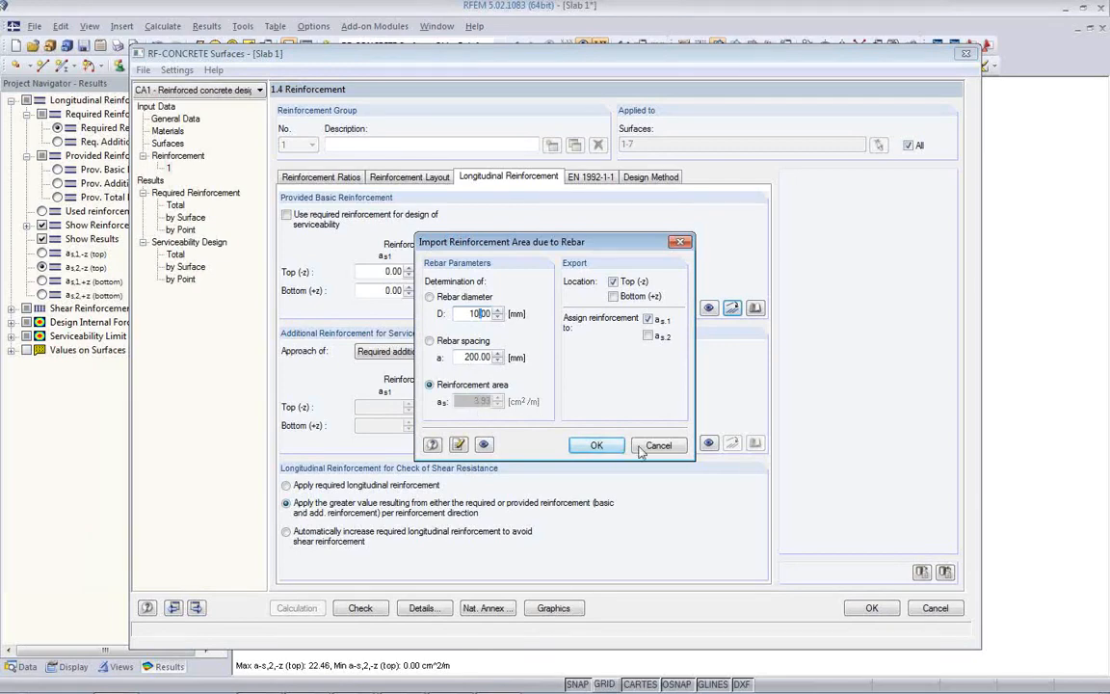
pyautogui.click(596, 444)
# Import the German Q-Mesh Q424A from the mesh library as basic reinforcement for both top and bottom, and recalculate the design
pyautogui.click(755, 309)
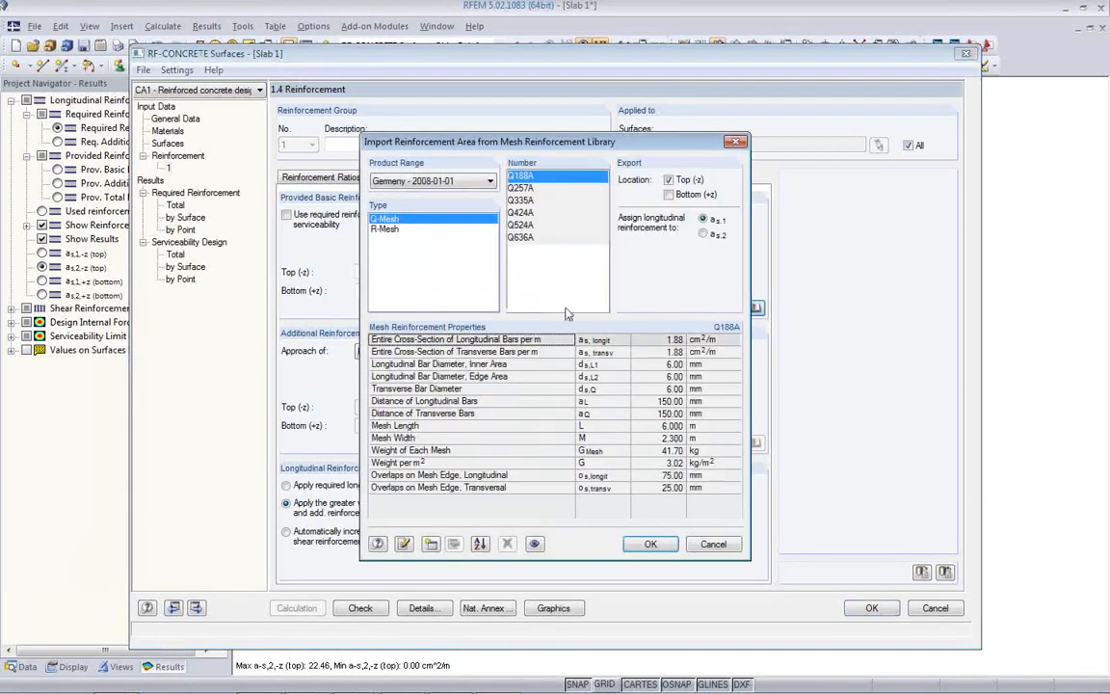
pyautogui.click(525, 212)
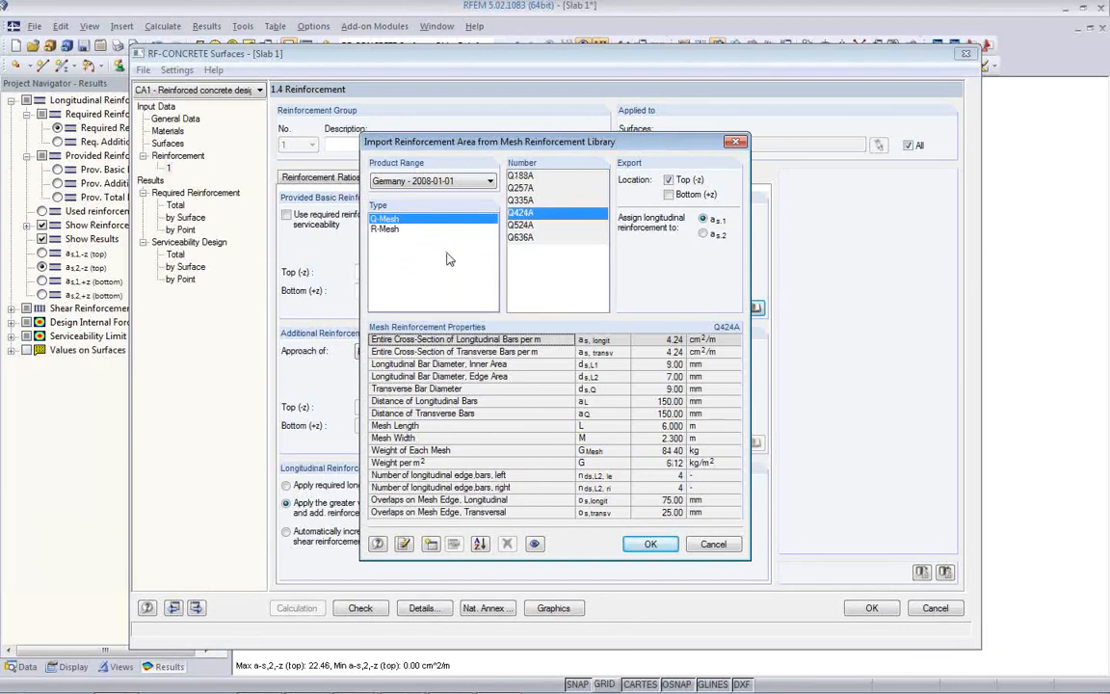
pyautogui.click(668, 194)
pyautogui.click(648, 545)
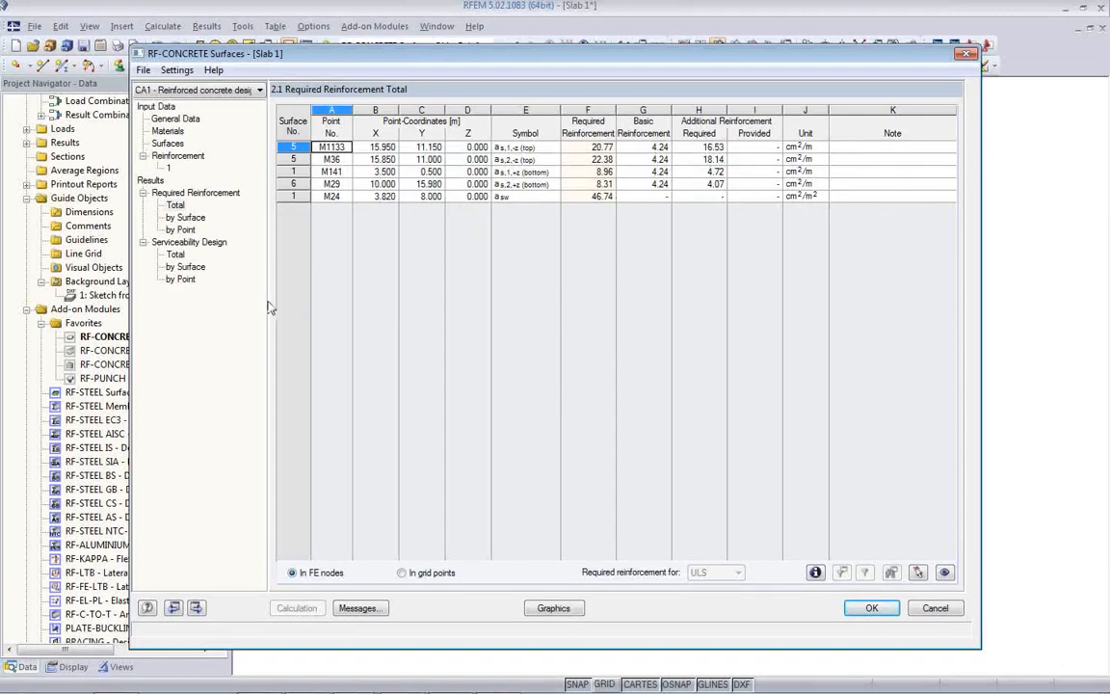
# Review the required reinforcement by surface and by point, and inspect the bottom-surface principal moments in the design details of mesh point M1
pyautogui.click(188, 217)
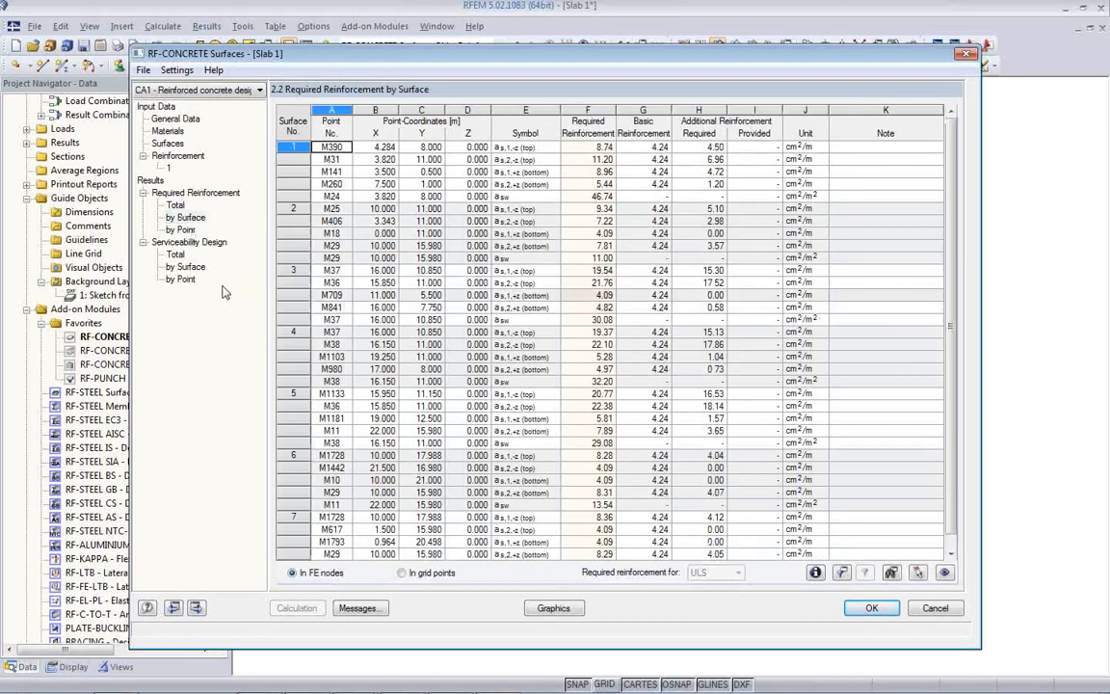
pyautogui.click(185, 230)
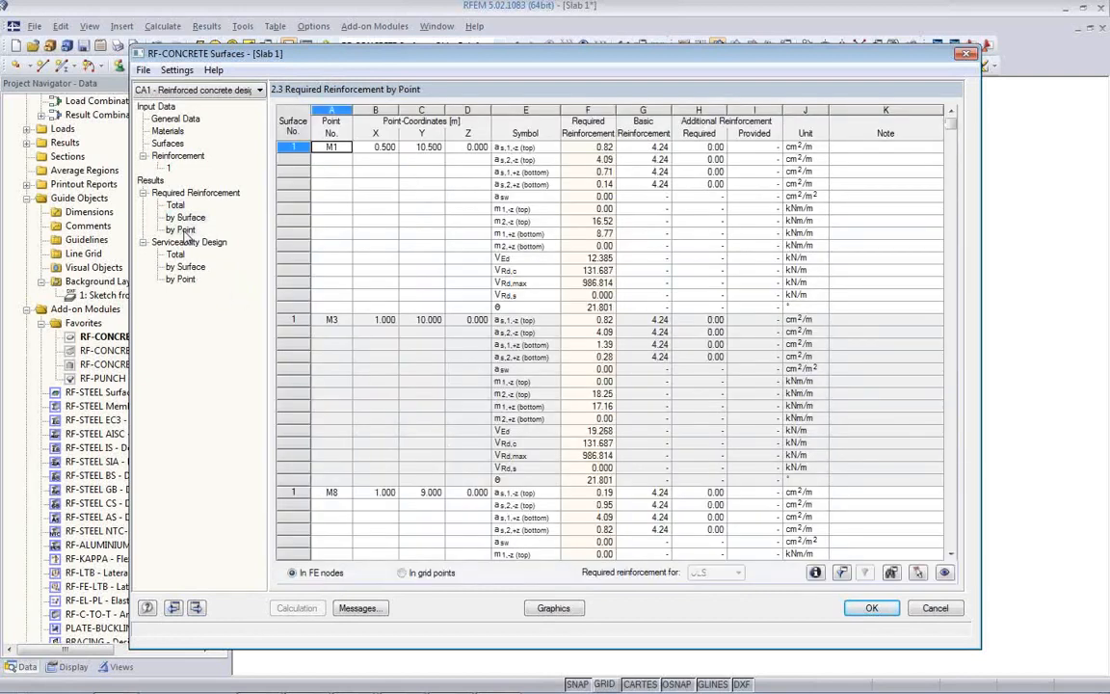
pyautogui.click(815, 574)
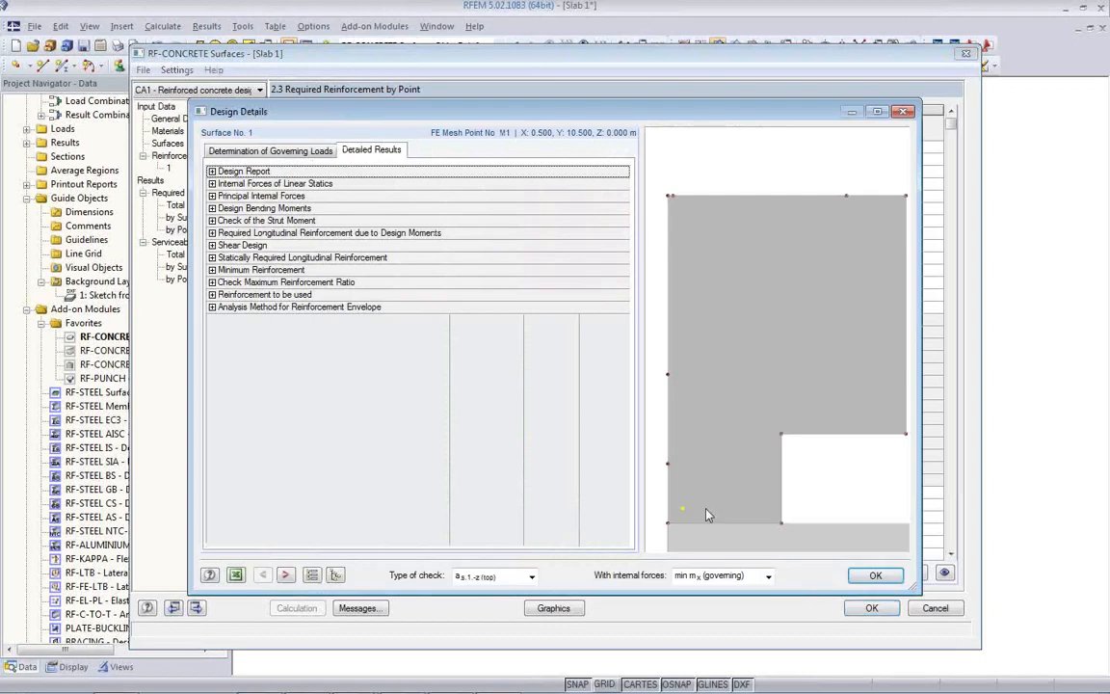
pyautogui.click(212, 171)
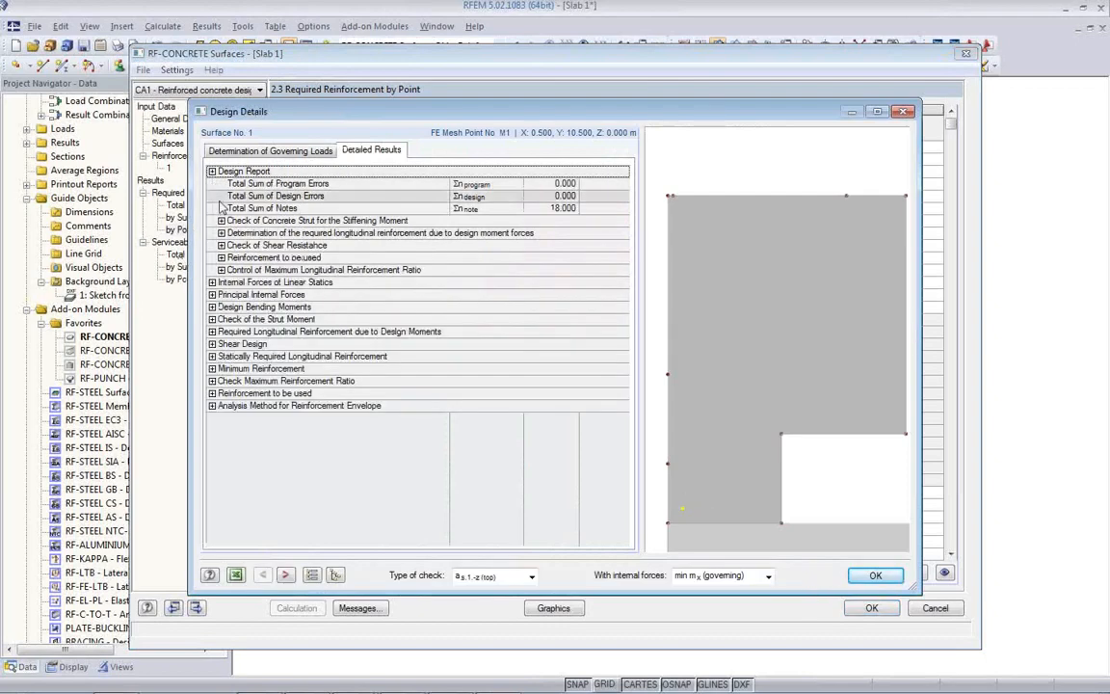
pyautogui.click(212, 281)
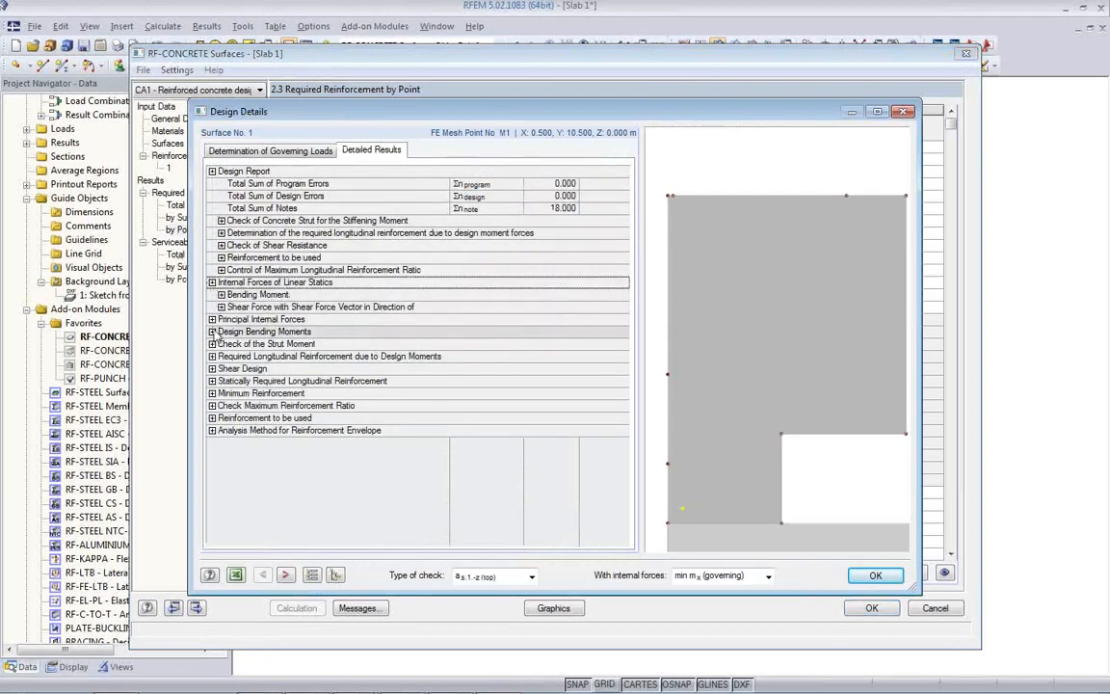
pyautogui.click(212, 319)
pyautogui.click(221, 331)
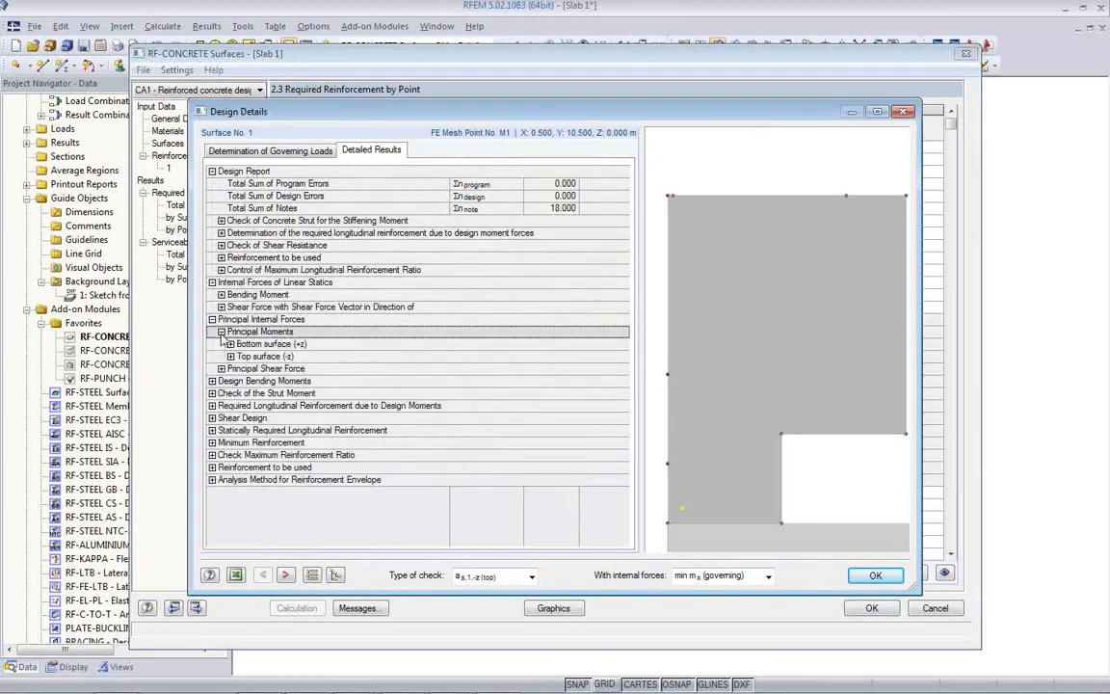
pyautogui.click(230, 344)
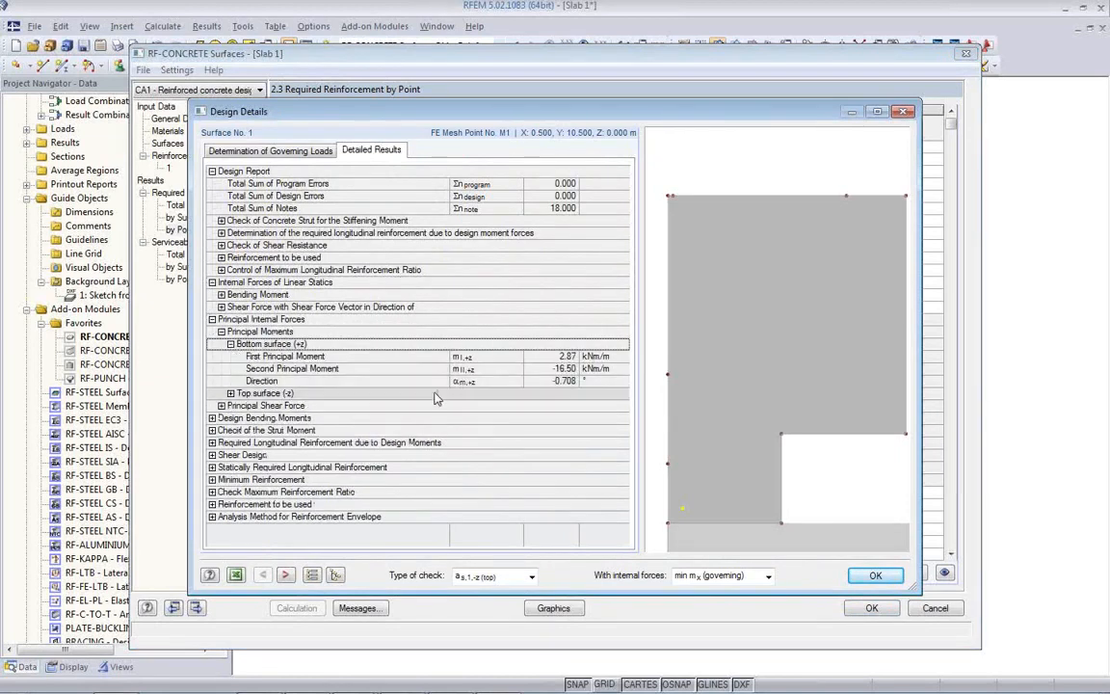
# Inspect the reinforcement envelope's analysis method and the shear design's applied longitudinal reinforcement for bottom-surface direction 1
pyautogui.click(212, 517)
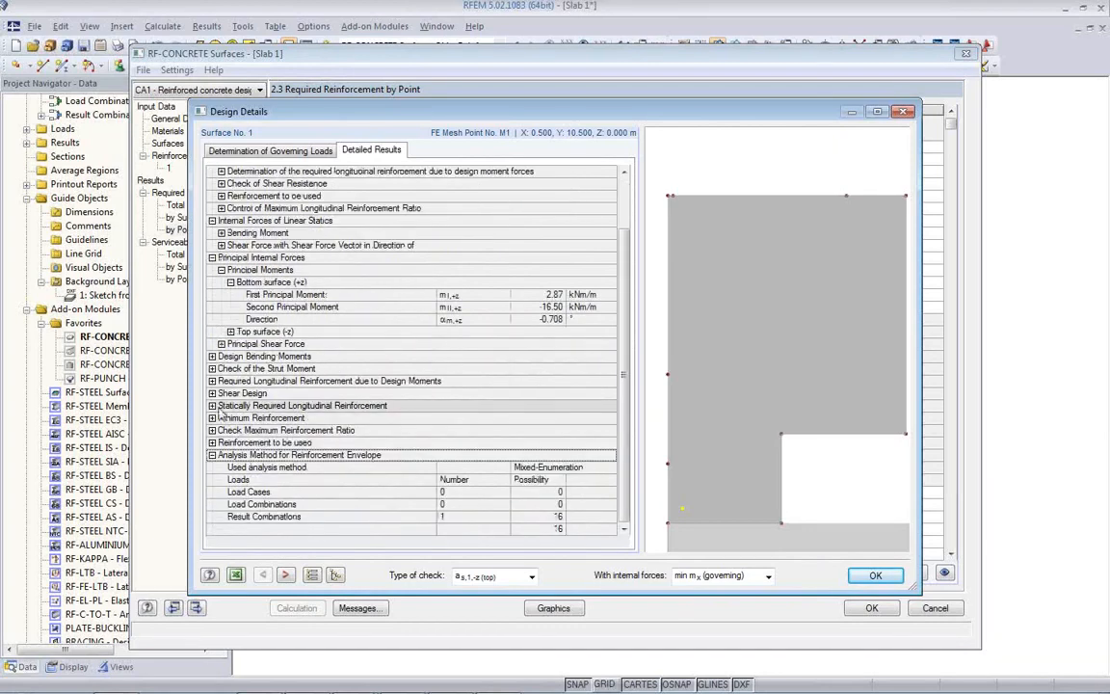
pyautogui.click(212, 394)
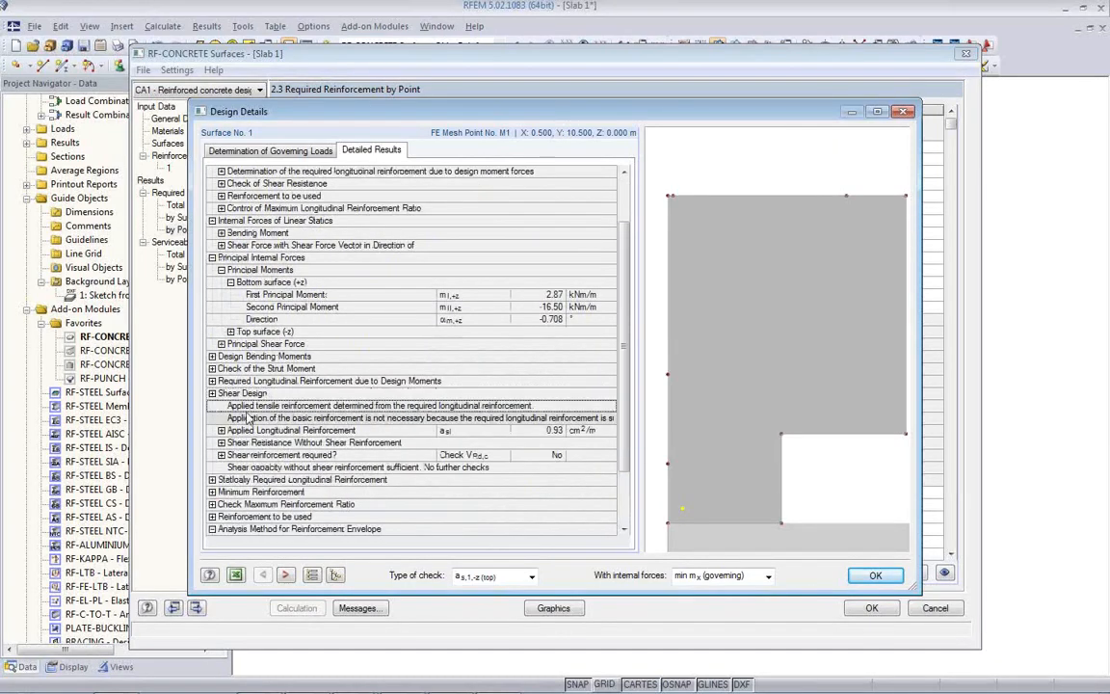
pyautogui.click(221, 429)
pyautogui.click(230, 442)
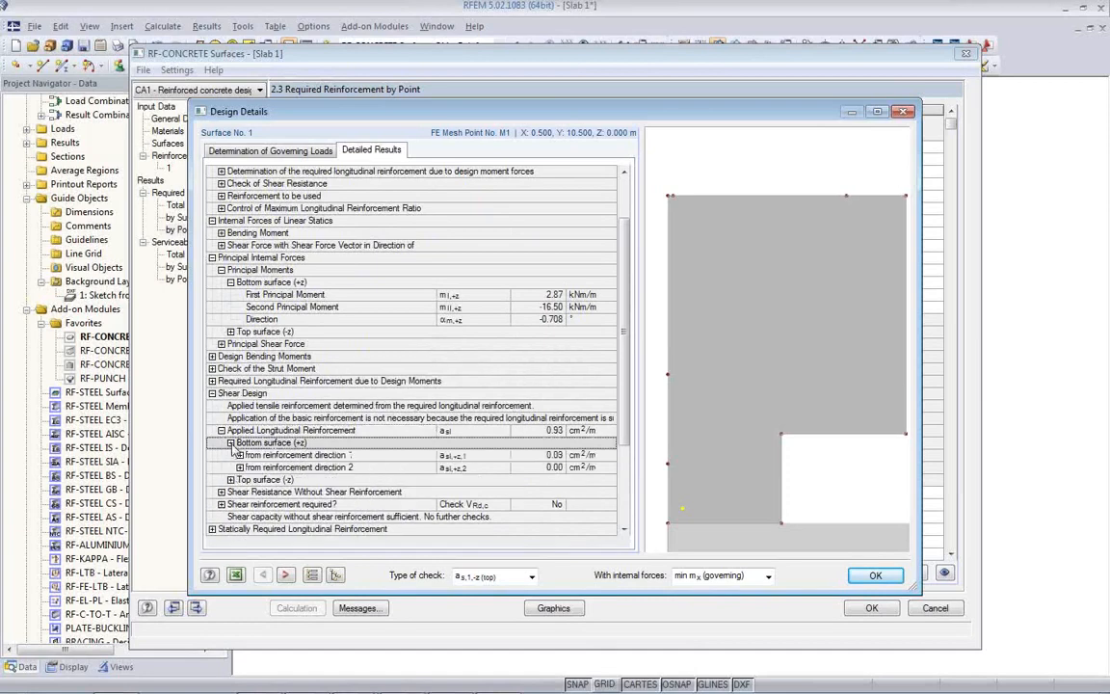
pyautogui.click(239, 455)
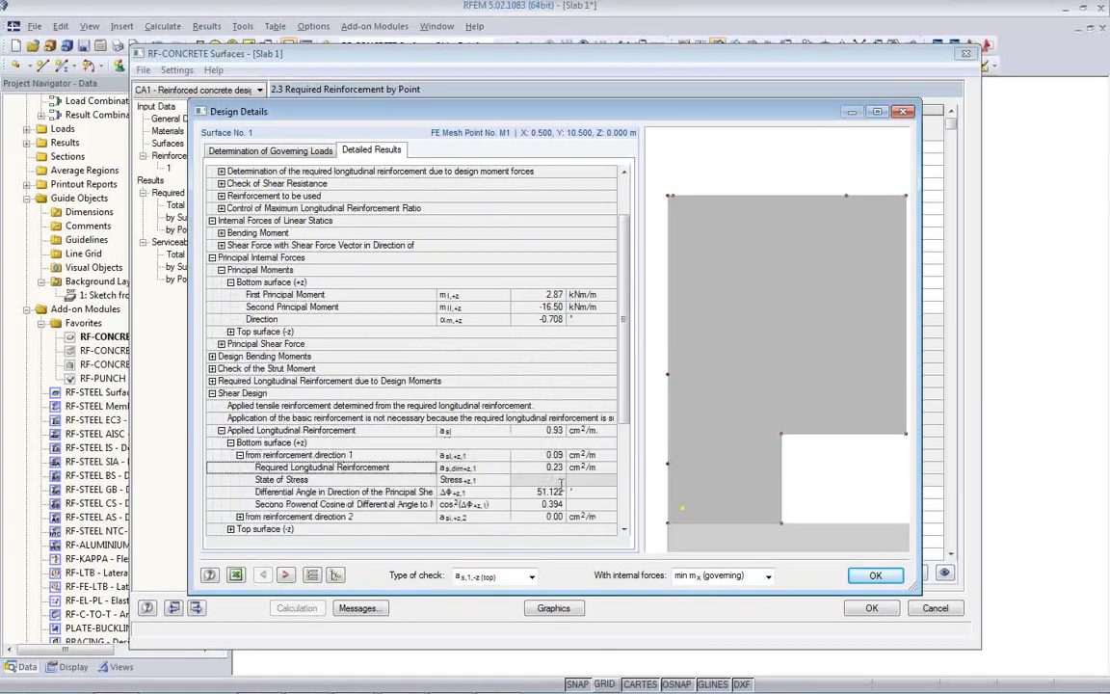
pyautogui.scroll(-4, 412, 463)
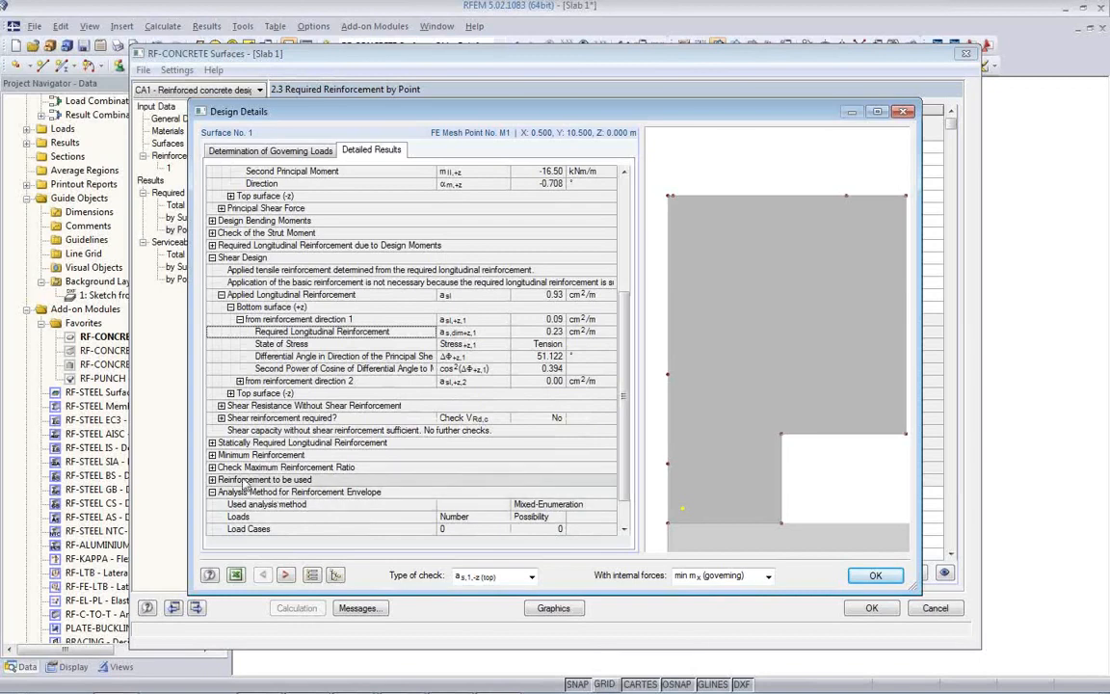
# Inspect the maximum reinforcement ratio check down to the statically necessary bottom-surface reinforcement per direction, and close the design details
pyautogui.click(212, 466)
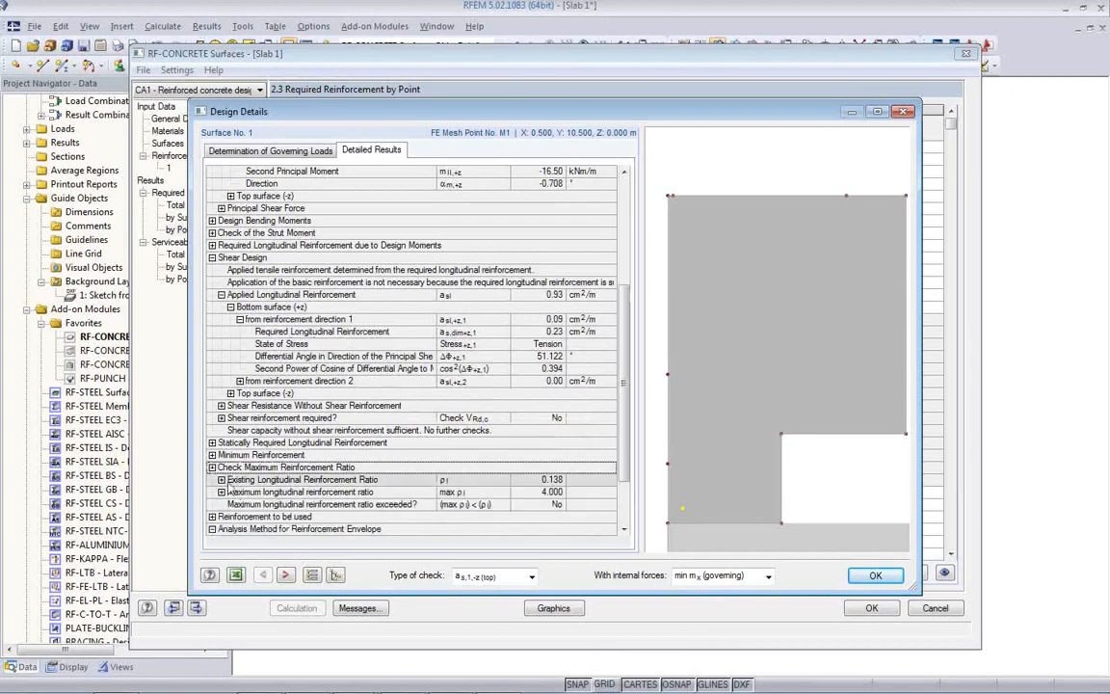
pyautogui.click(221, 479)
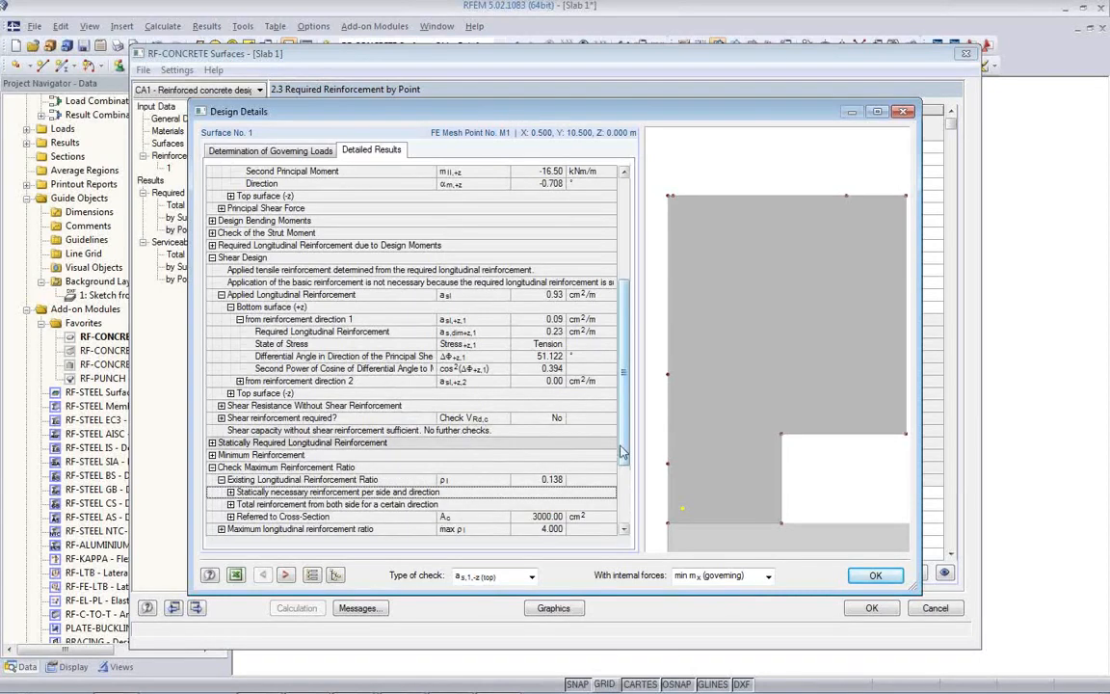
pyautogui.scroll(-3, 621, 451)
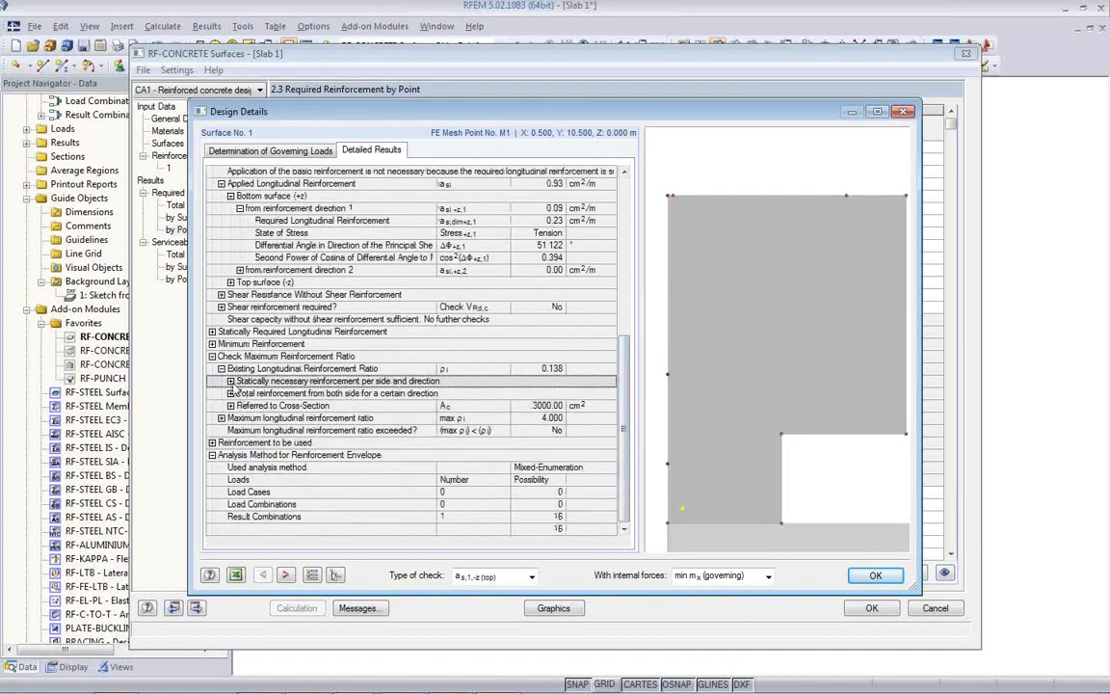
pyautogui.click(231, 381)
pyautogui.click(239, 393)
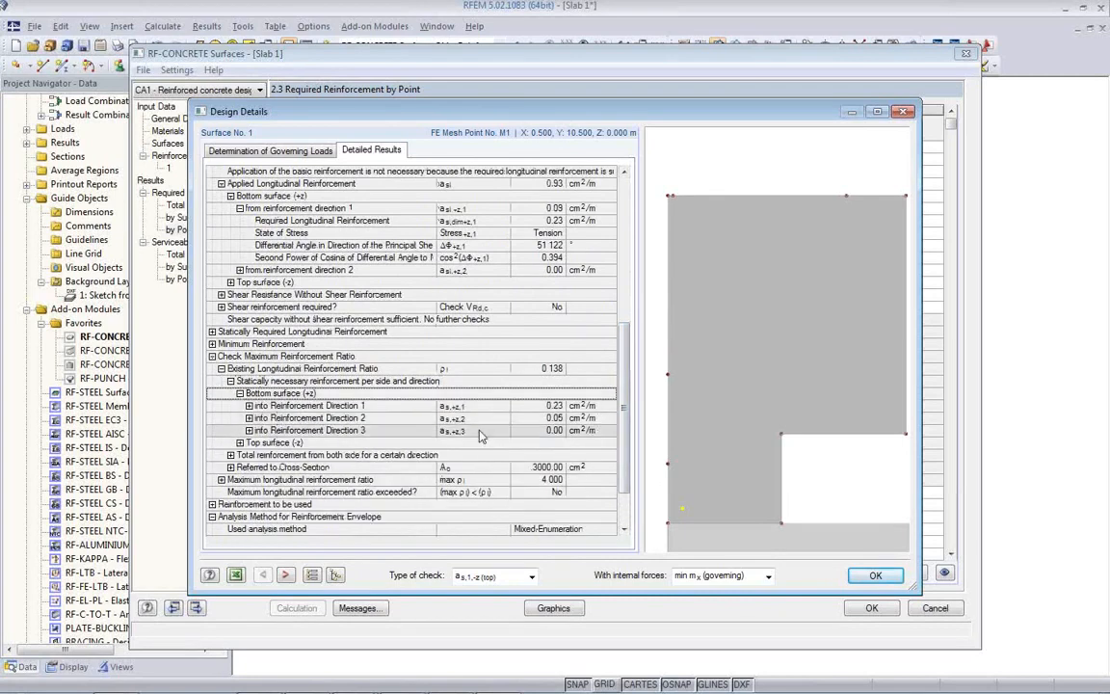
pyautogui.click(874, 576)
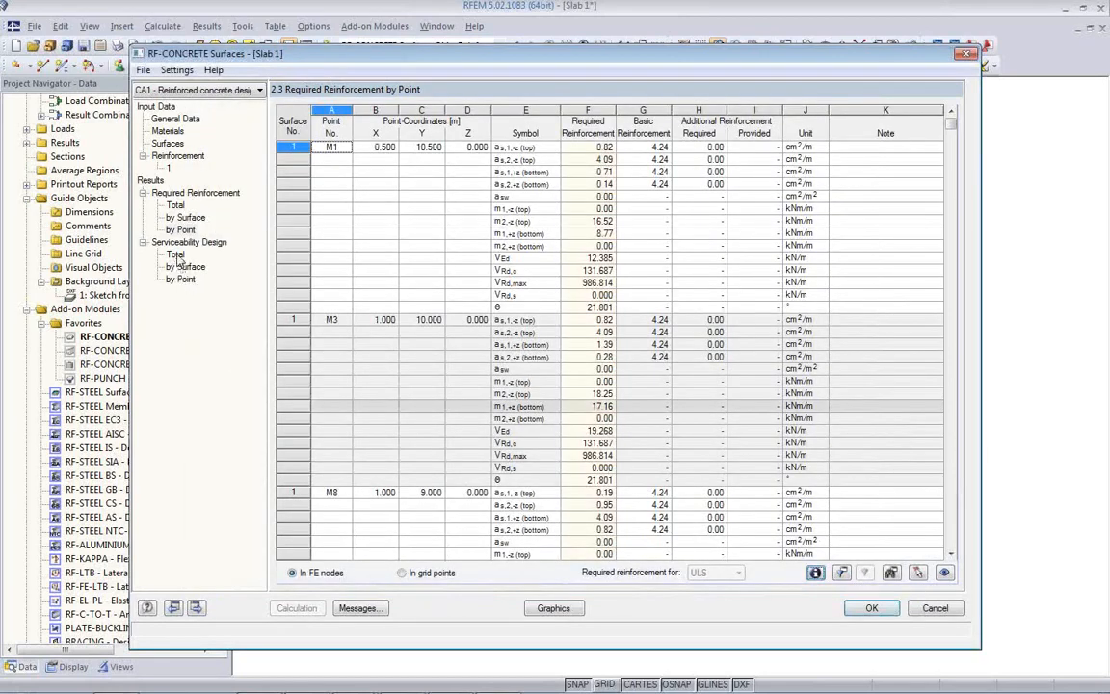
# Review the total serviceability design results and locate the governing crack width, steel stress and concrete stress points in the model
pyautogui.click(176, 255)
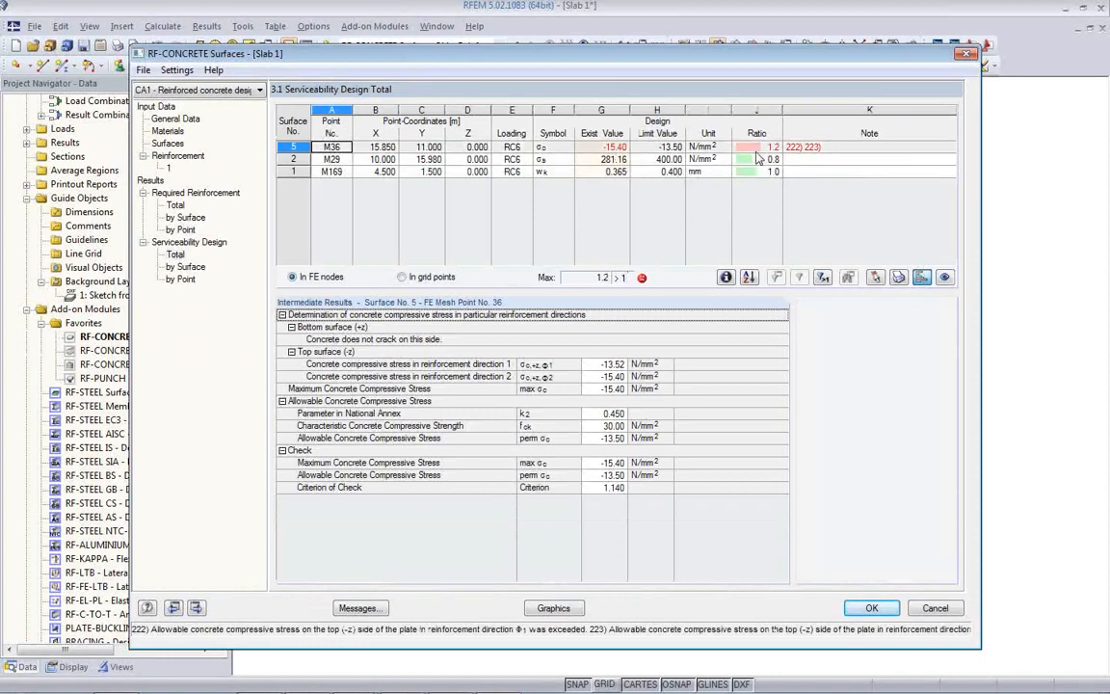
pyautogui.moveTo(562, 59); pyautogui.dragTo(555, 420)
pyautogui.click(554, 529)
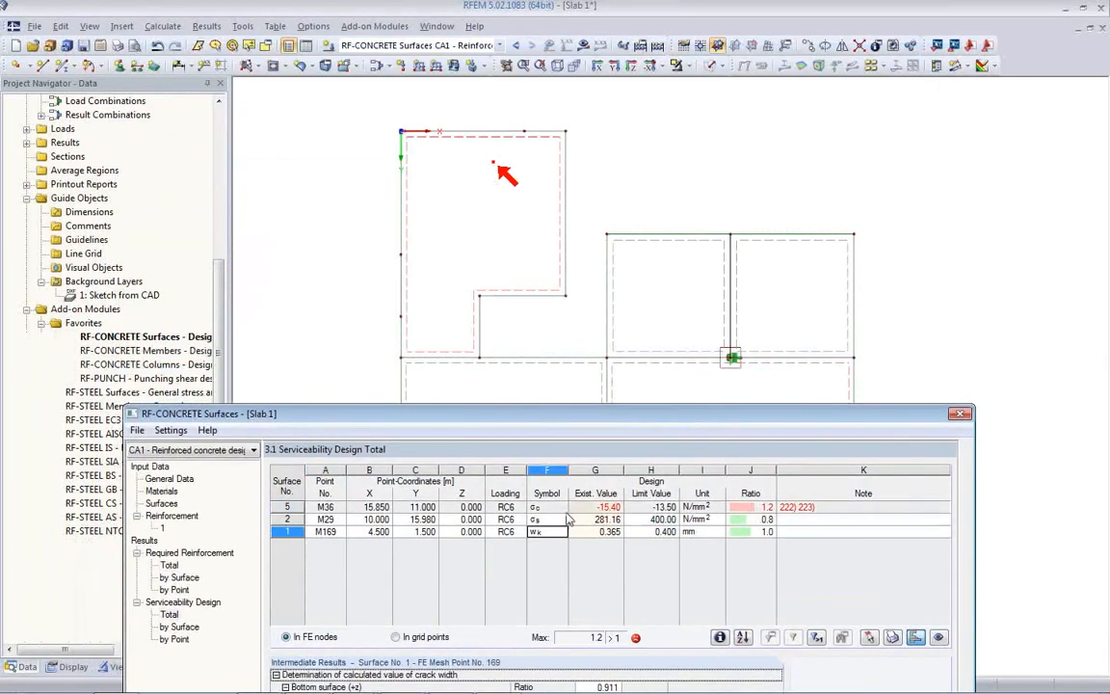
pyautogui.click(581, 519)
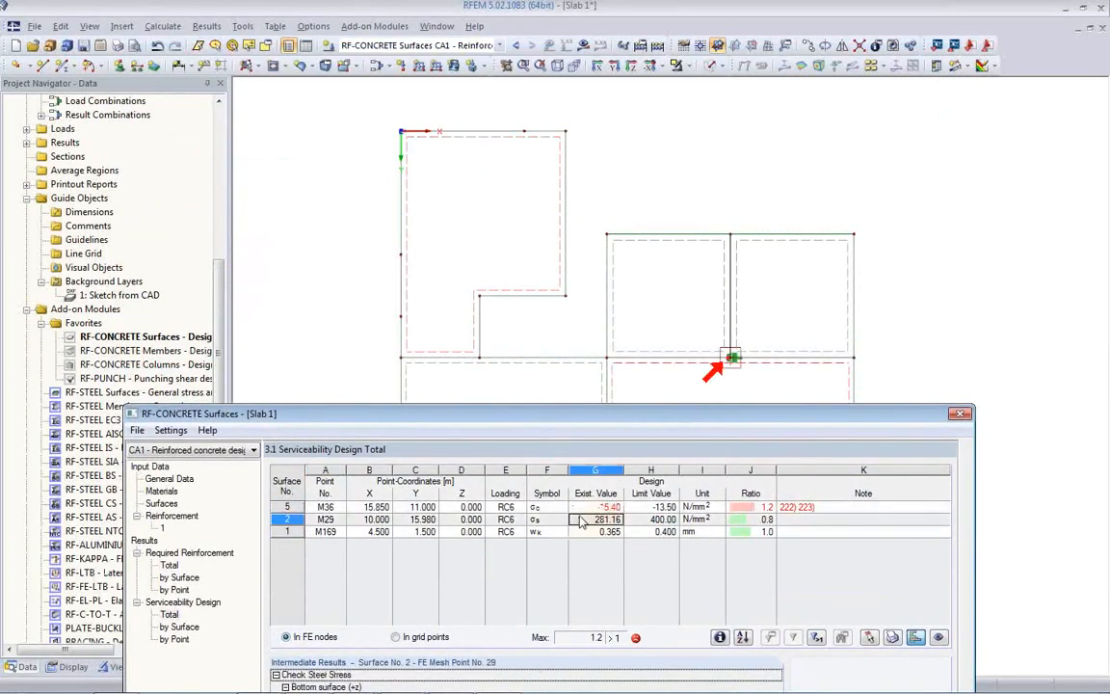
pyautogui.click(581, 506)
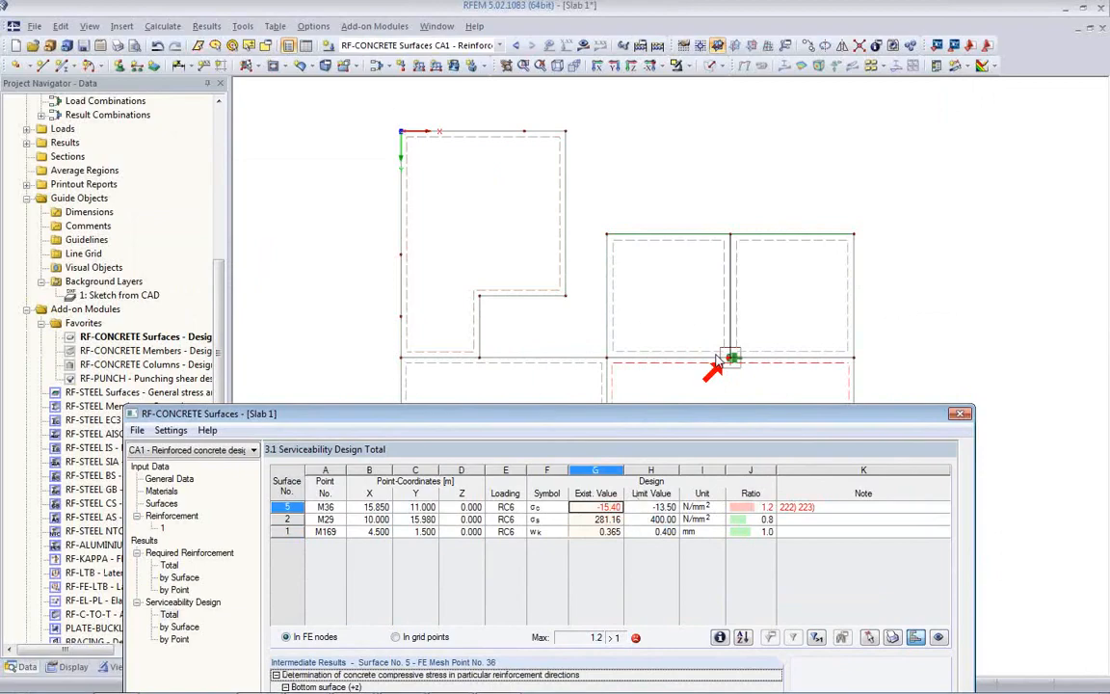
pyautogui.moveTo(672, 418); pyautogui.dragTo(644, 129)
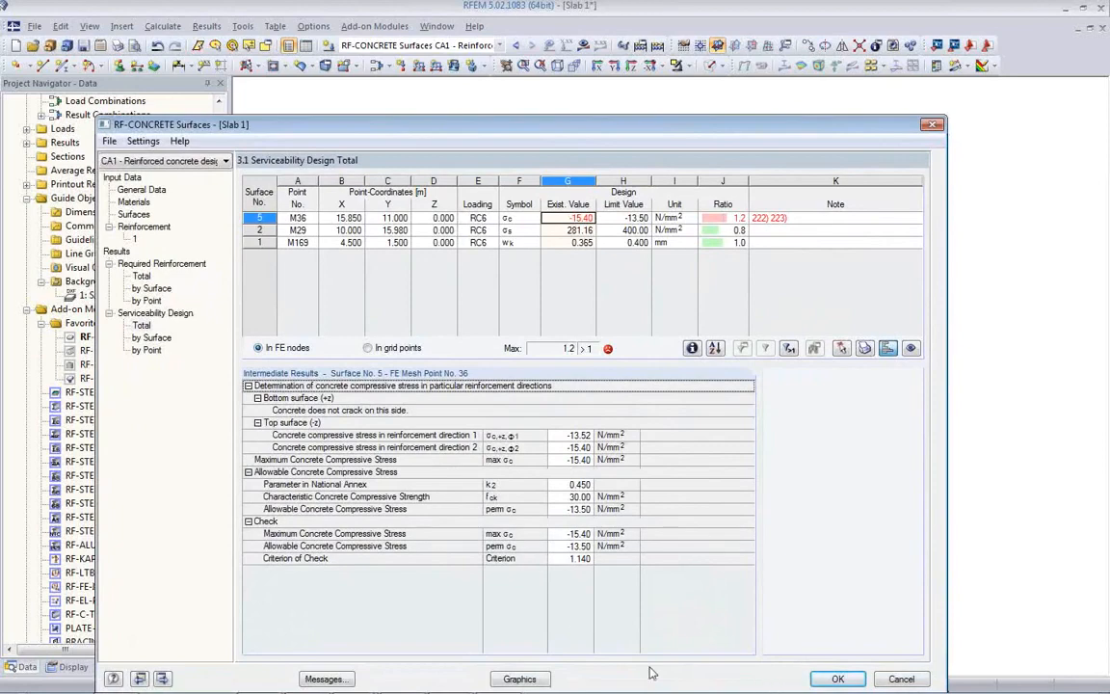
# Display the required longitudinal reinforcement graphically on the slab for the bottom surface in direction 2
pyautogui.click(507, 680)
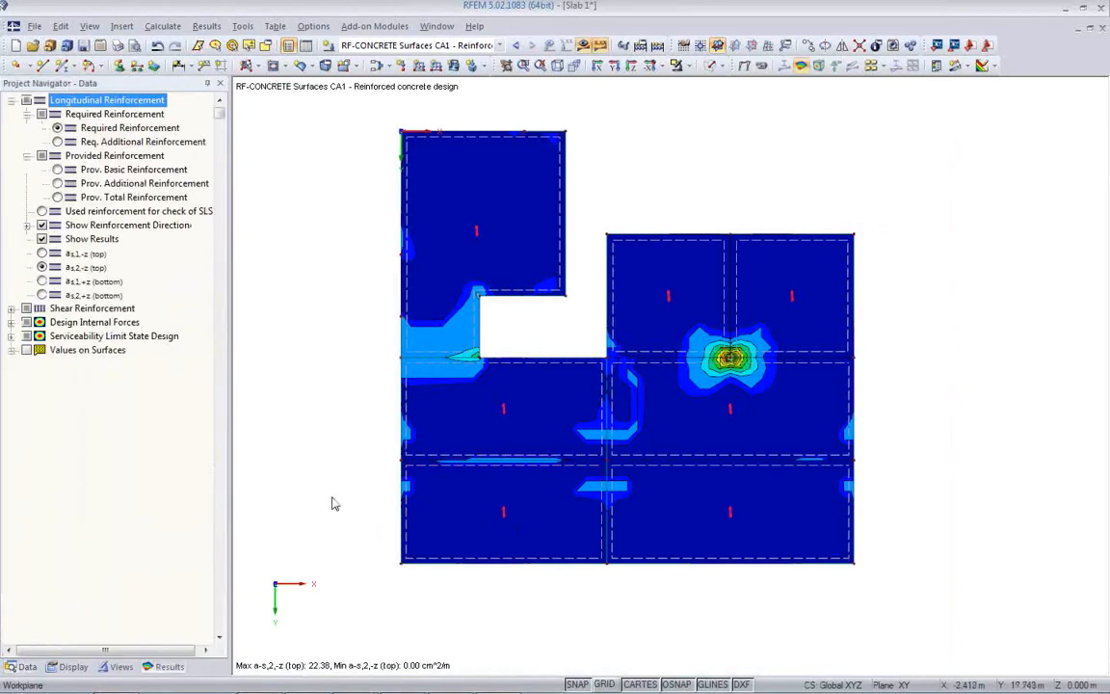
pyautogui.moveTo(333, 483); pyautogui.dragTo(324, 469, button='middle')
pyautogui.scroll(-1, 324, 471)
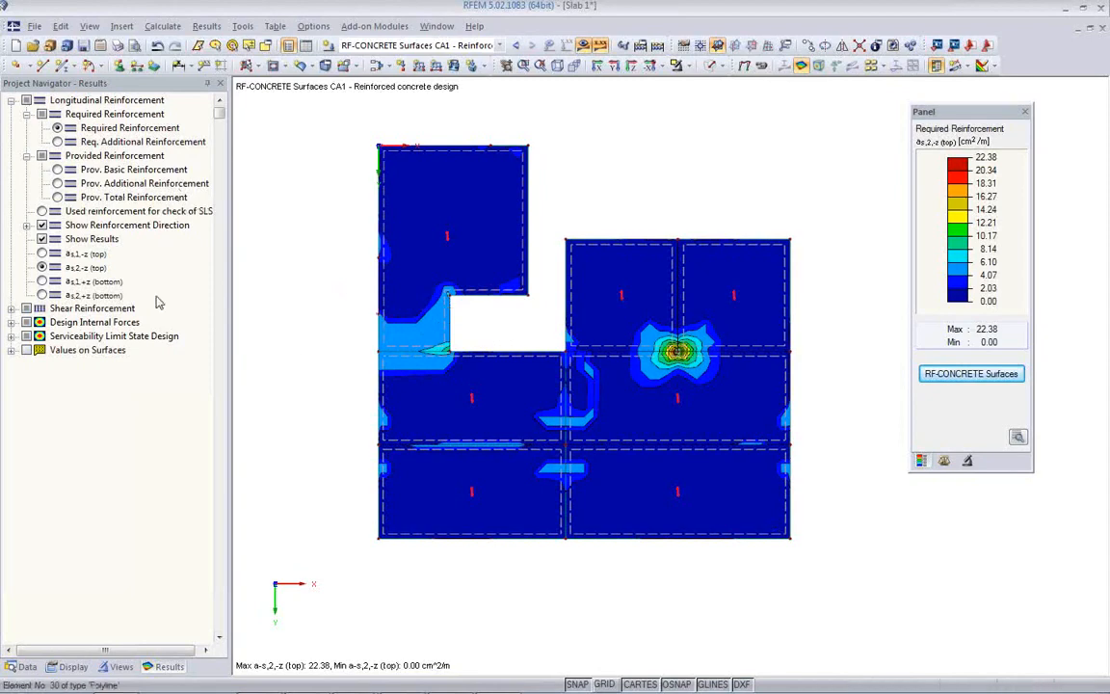
pyautogui.click(43, 295)
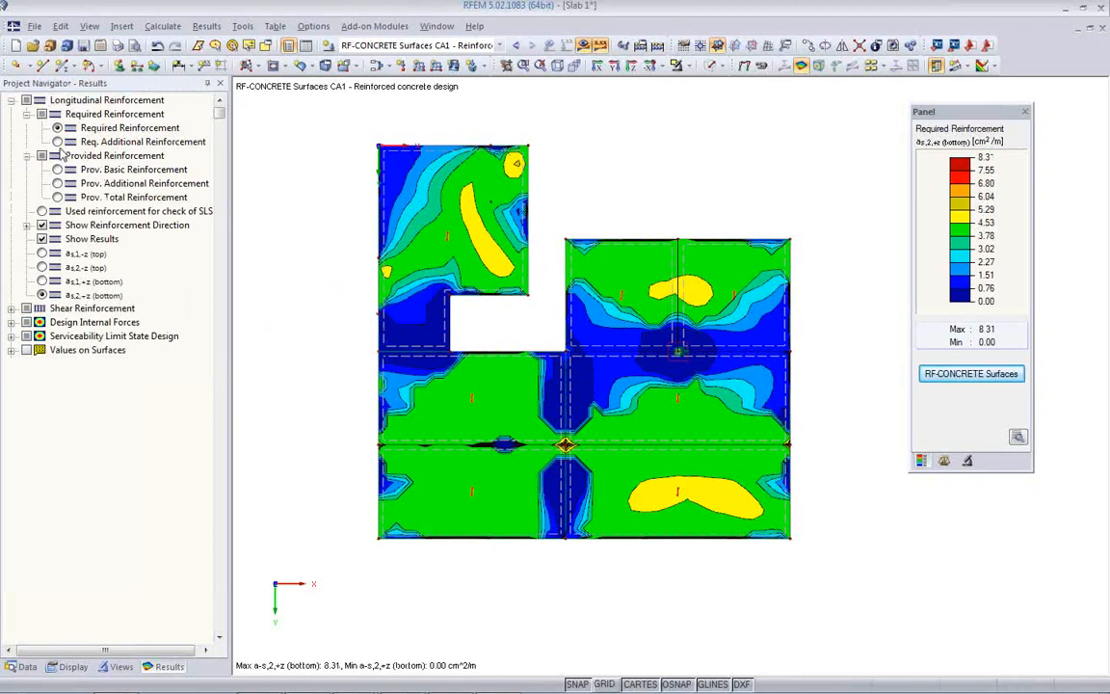
# Examine the required additional reinforcement contours for the top and bottom surfaces in both reinforcement directions
pyautogui.click(57, 141)
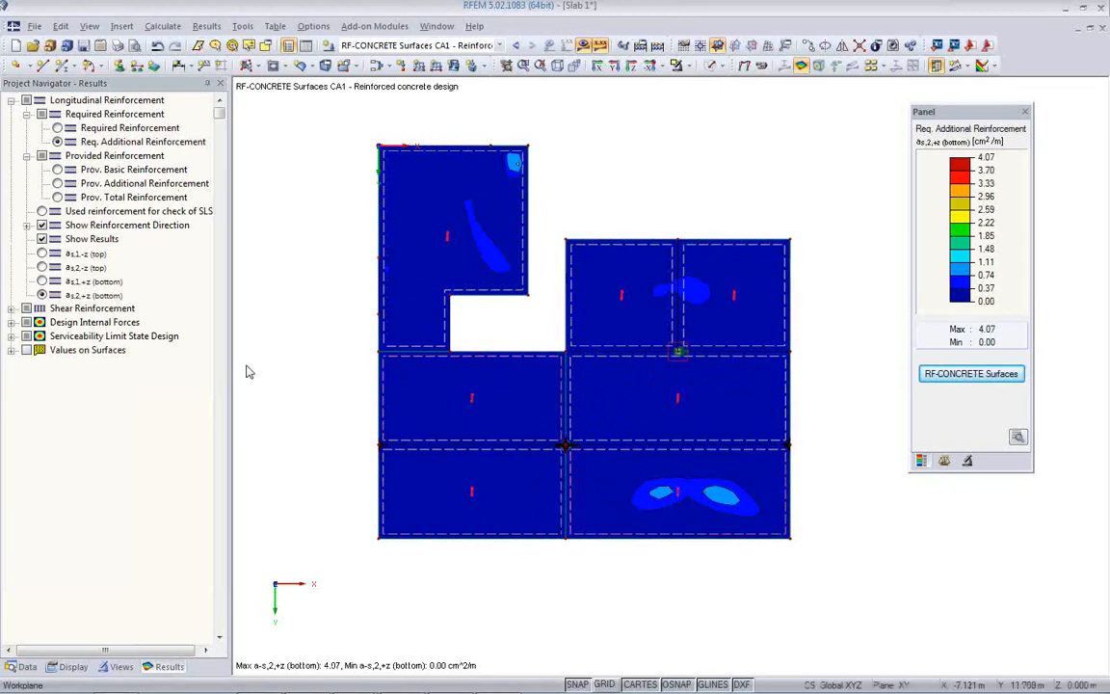
pyautogui.click(42, 253)
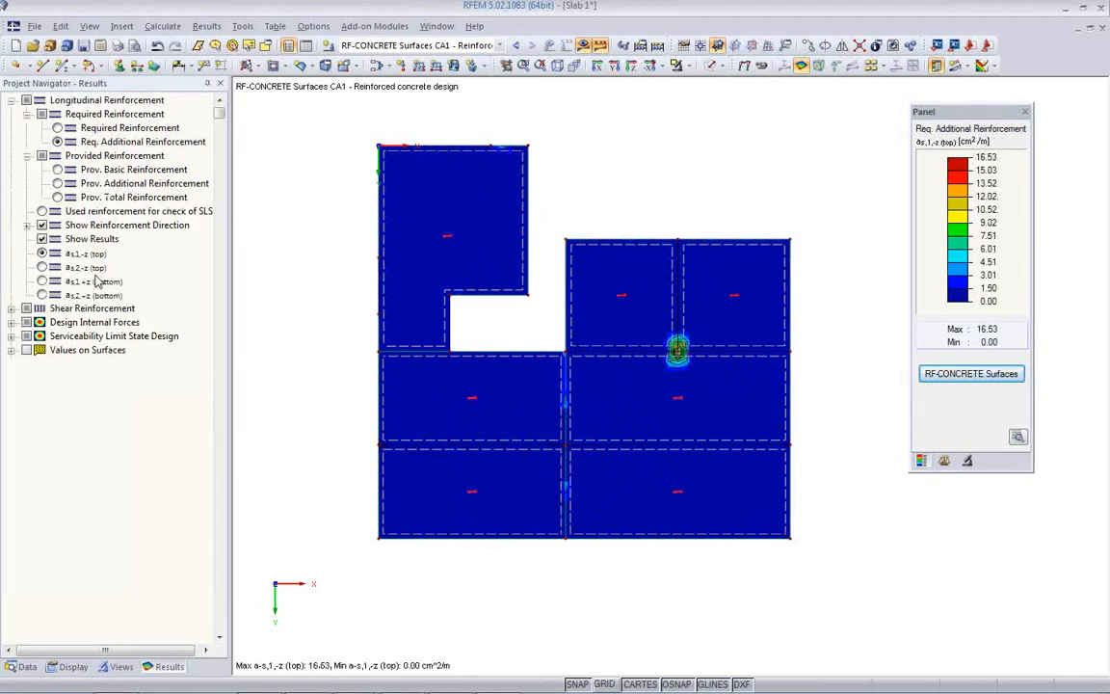
pyautogui.click(41, 267)
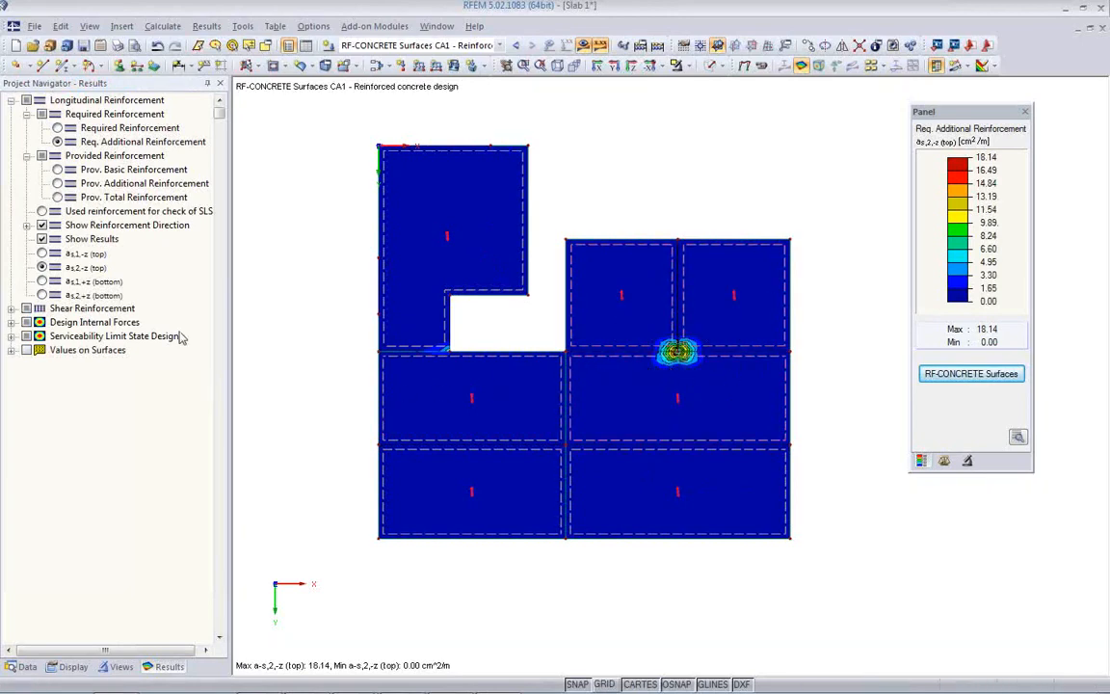
pyautogui.click(42, 282)
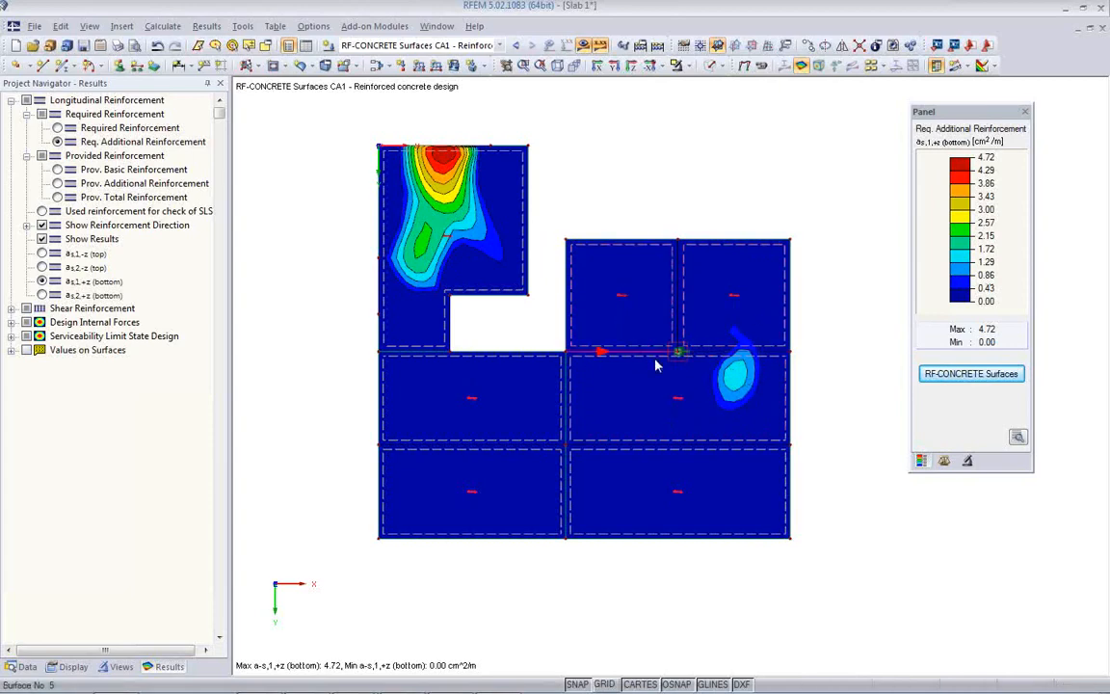
pyautogui.click(41, 295)
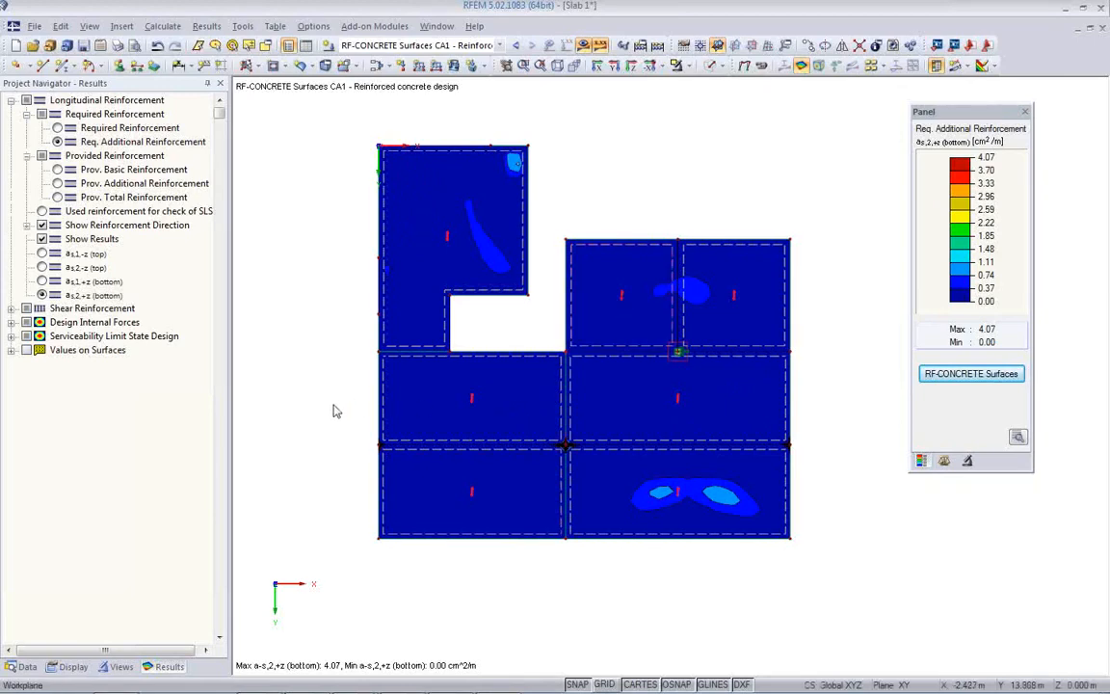
# Examine the serviceability limit state ratio contours for concrete stress σc, steel stress σs and crack width wk
pyautogui.click(11, 336)
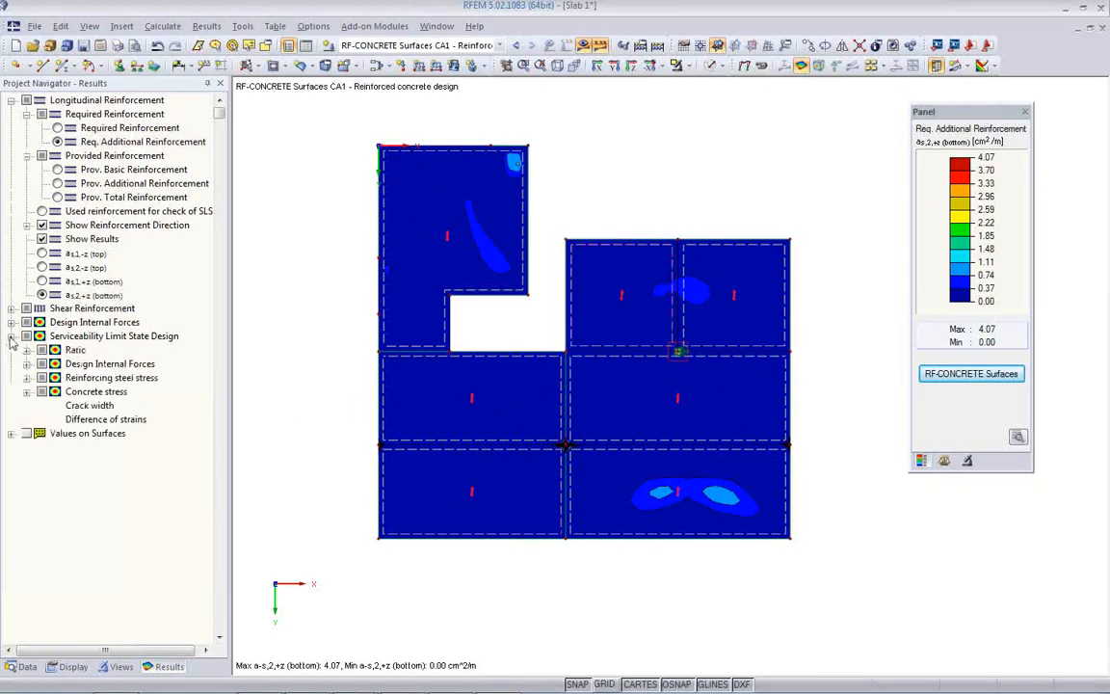
pyautogui.click(26, 350)
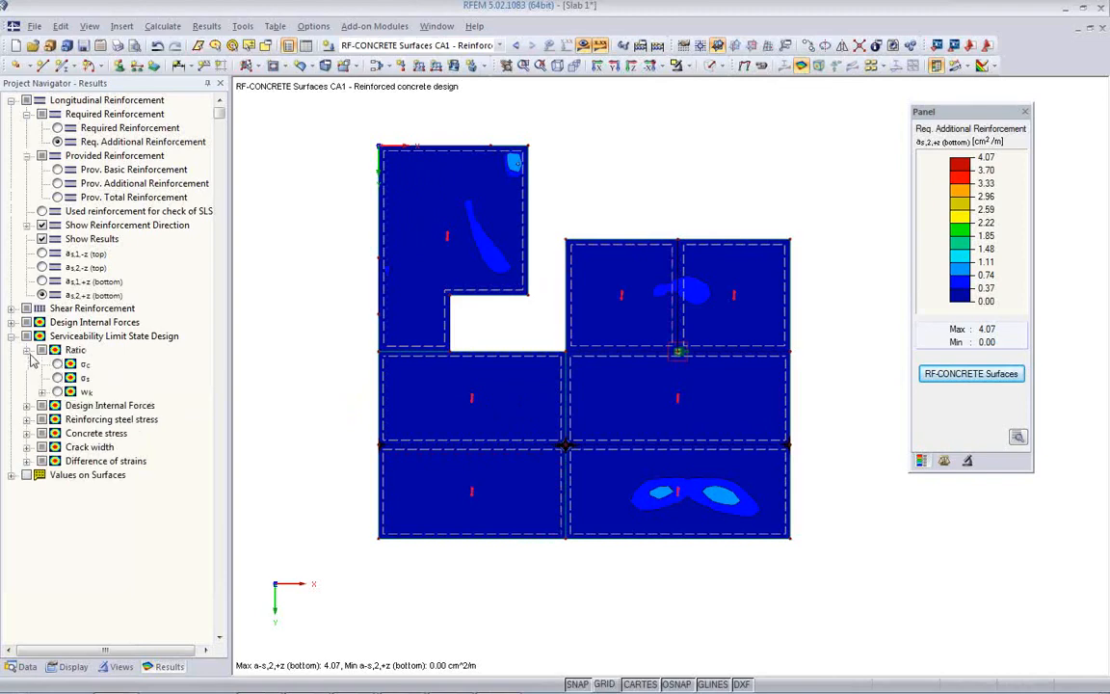
pyautogui.click(57, 365)
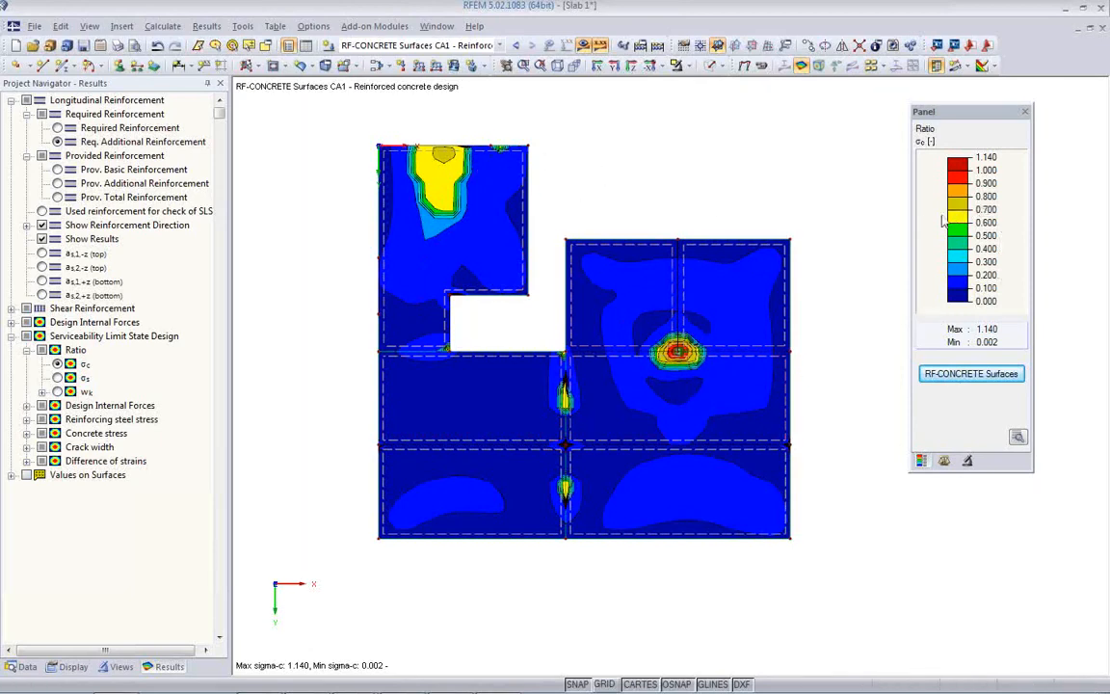
pyautogui.click(57, 378)
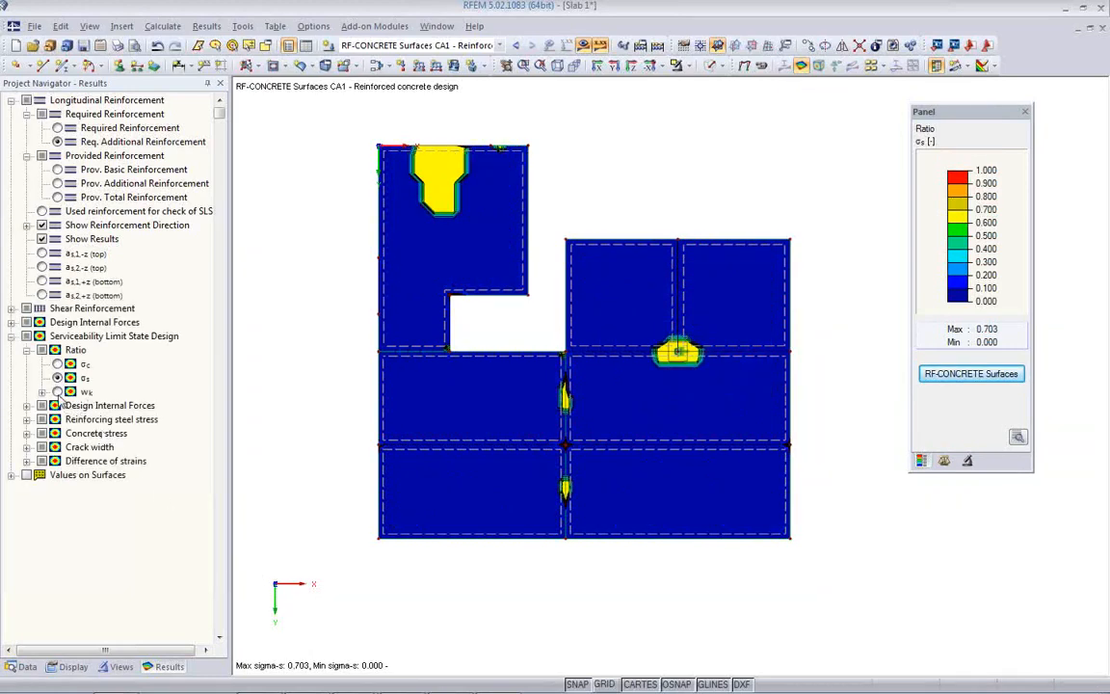
pyautogui.click(57, 391)
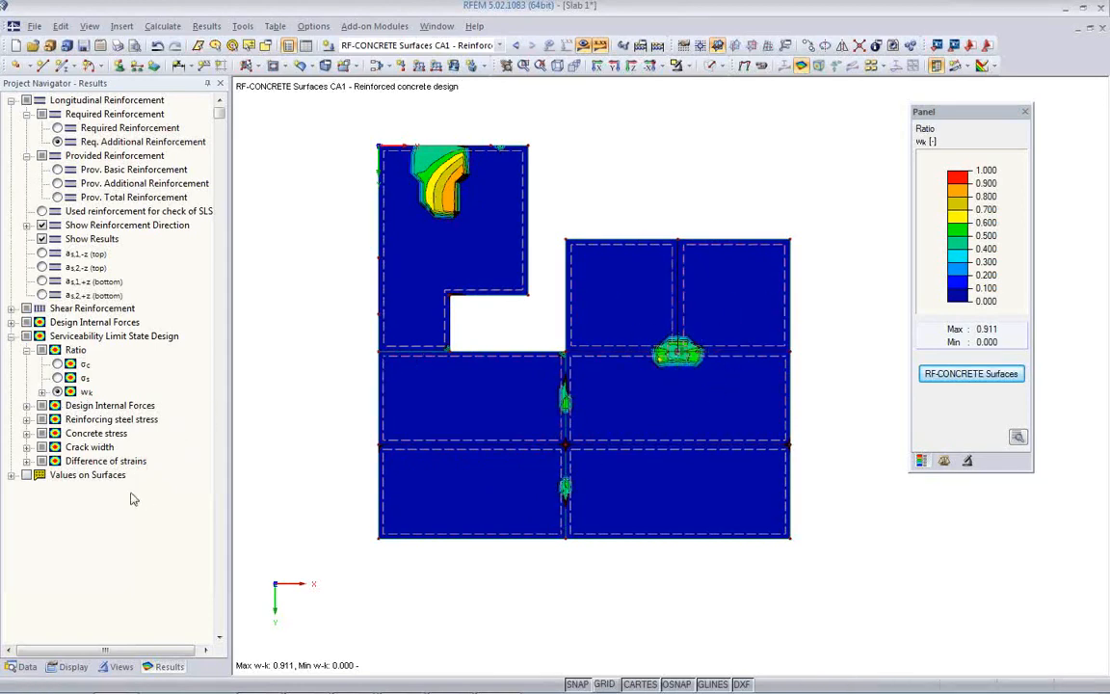
# Compare the bottom-surface crack width contours for direction 1, direction 2 and the resultant
pyautogui.click(27, 447)
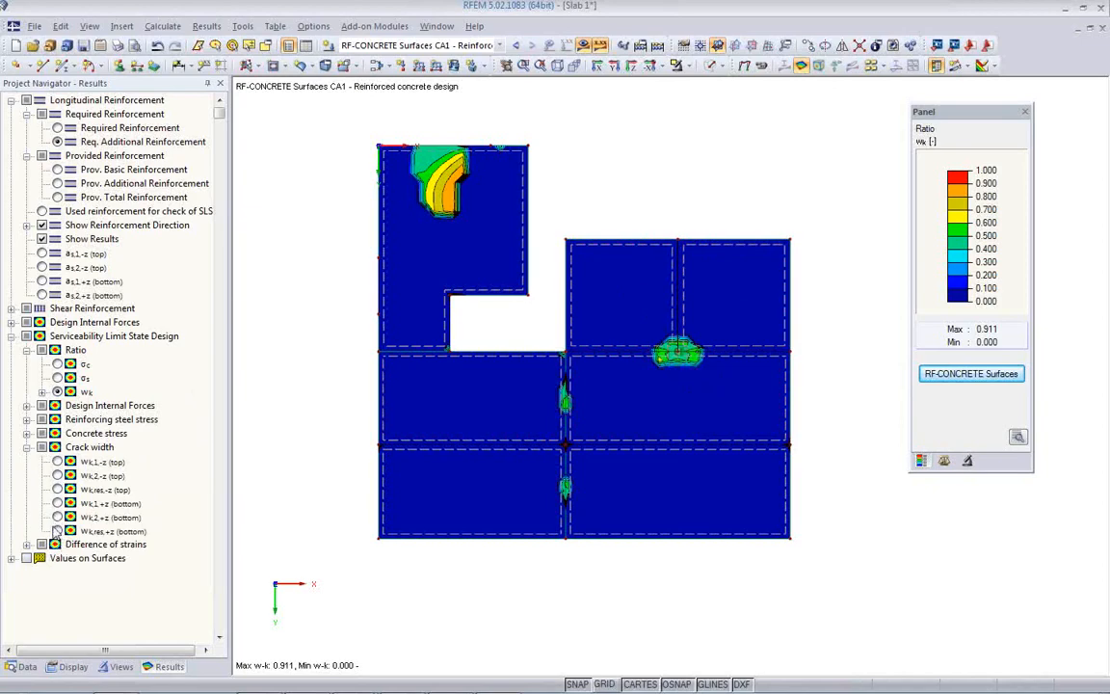
pyautogui.click(57, 517)
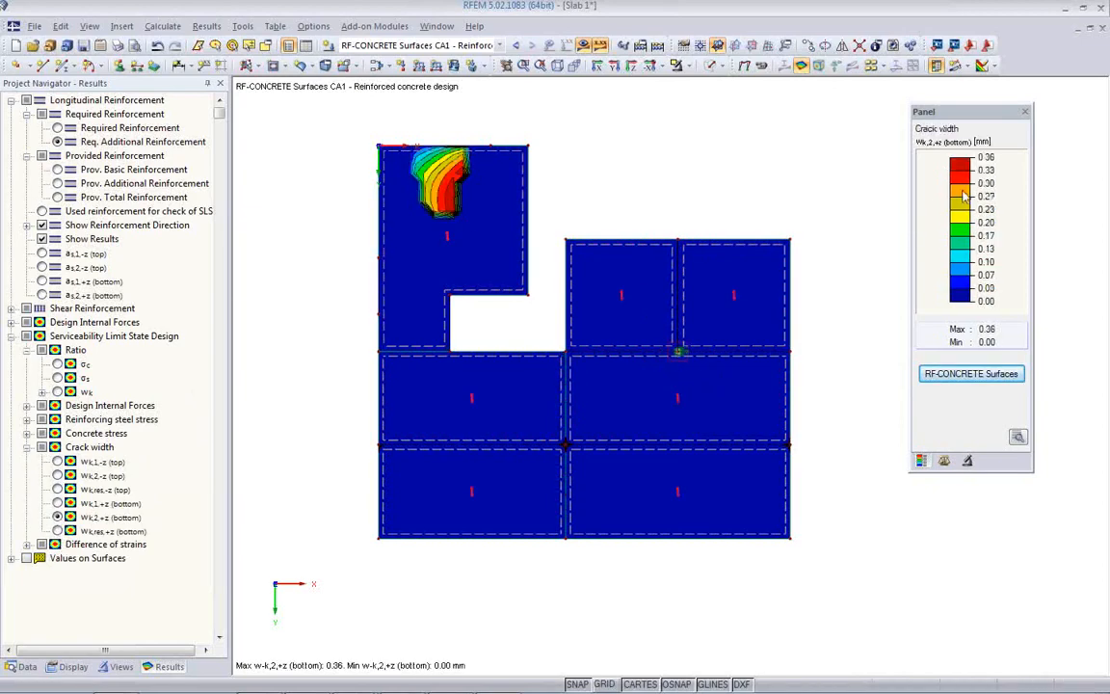
pyautogui.click(56, 531)
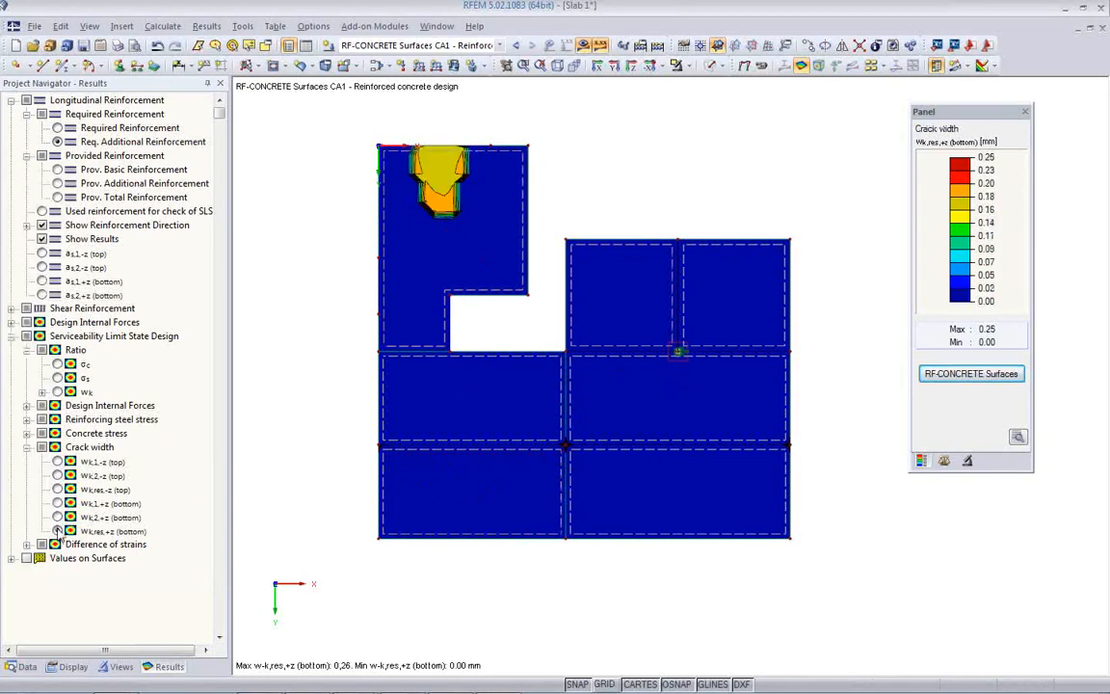
pyautogui.click(57, 517)
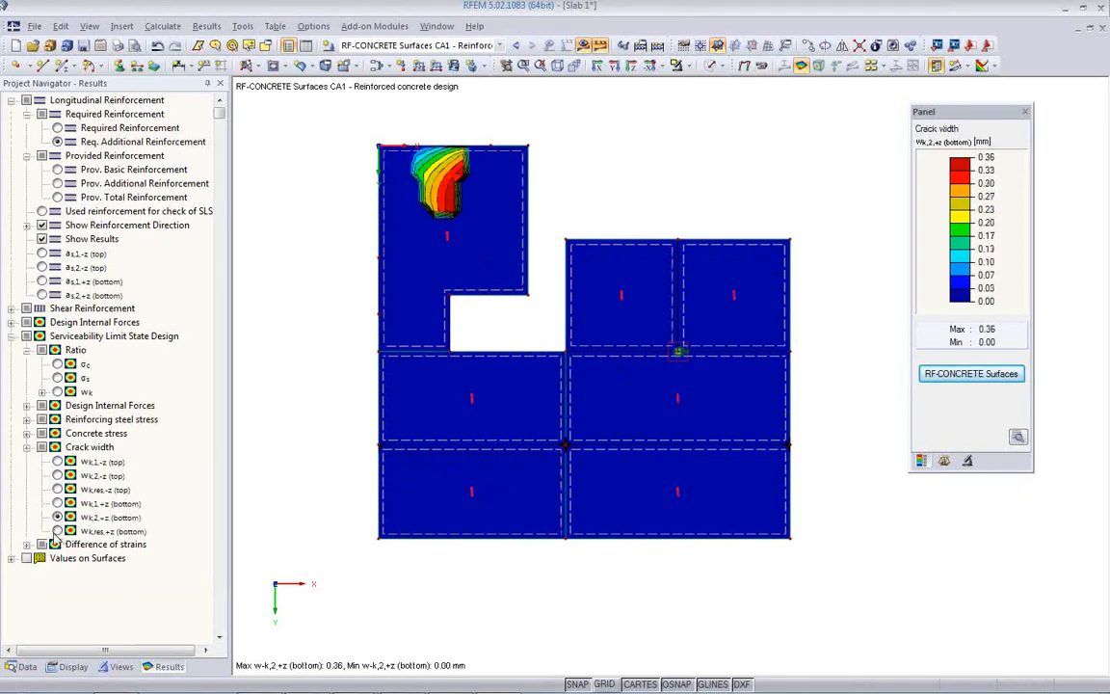
pyautogui.click(56, 503)
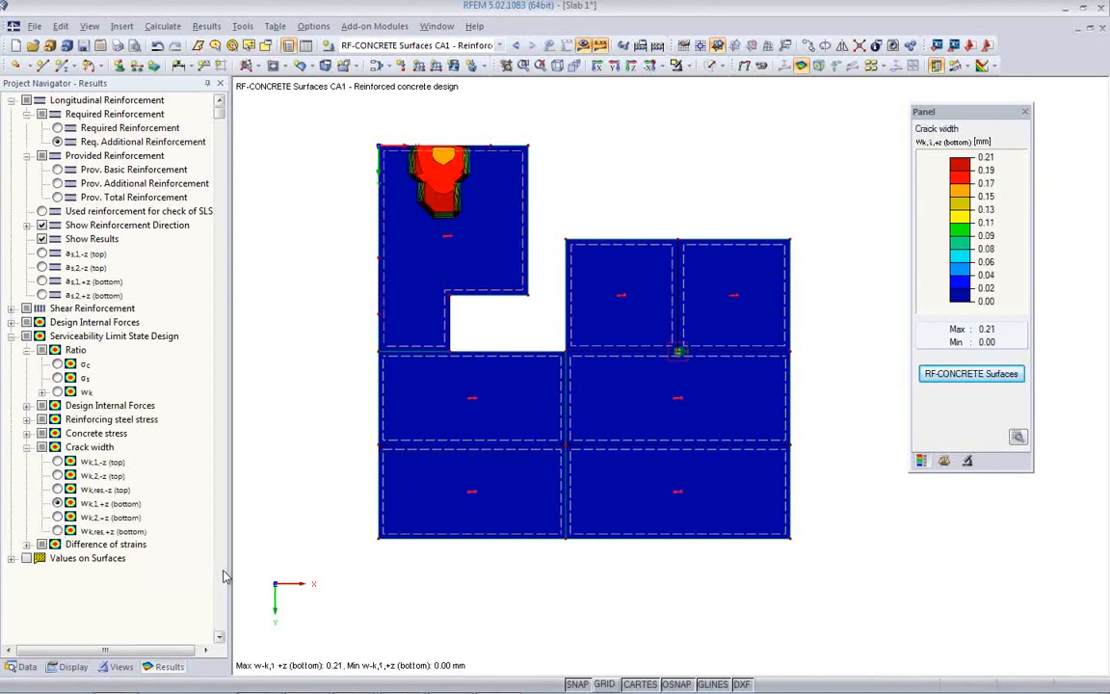
# Turn on result values on surfaces and limit the max/min values to those of all surfaces
pyautogui.click(11, 558)
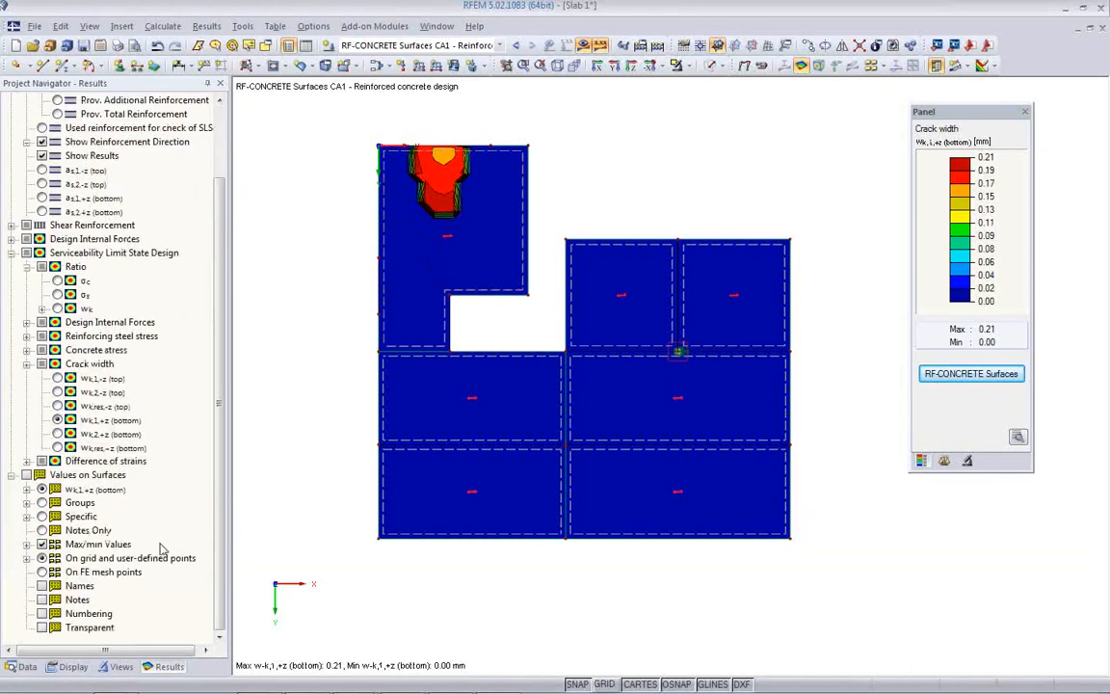
pyautogui.click(39, 475)
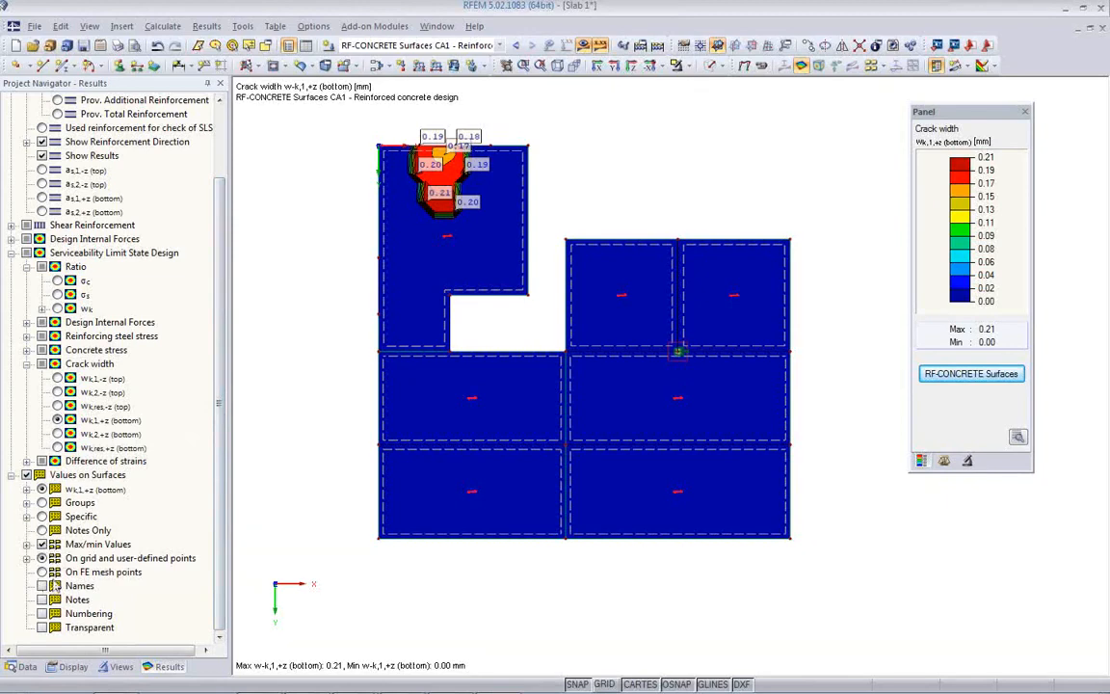
pyautogui.click(27, 545)
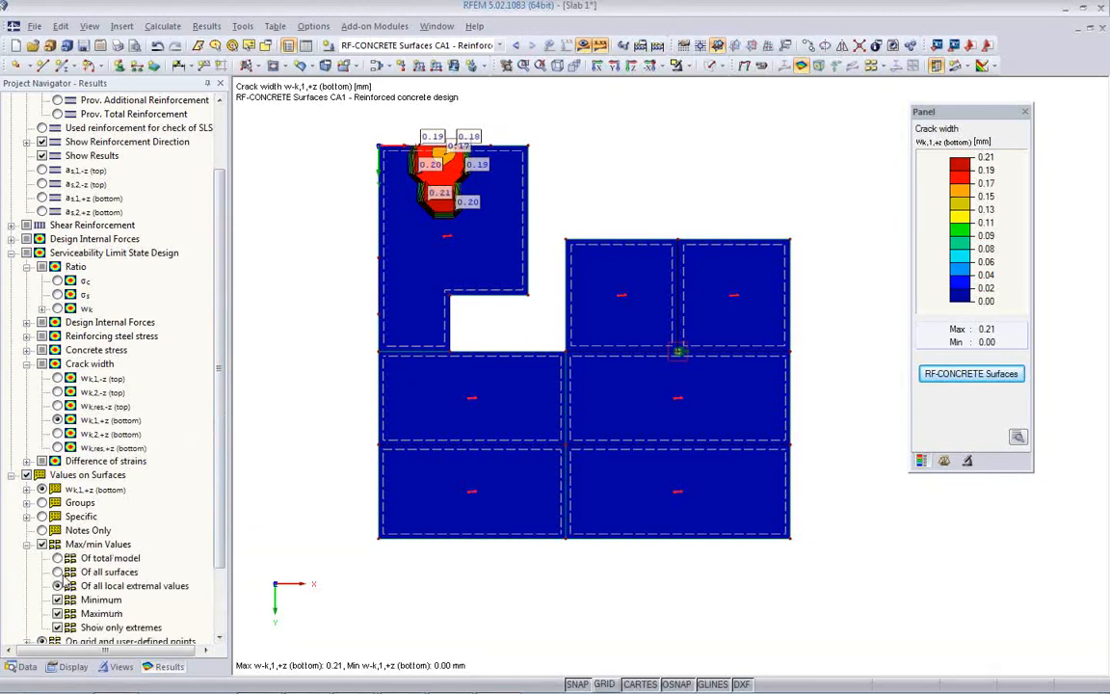
pyautogui.click(57, 572)
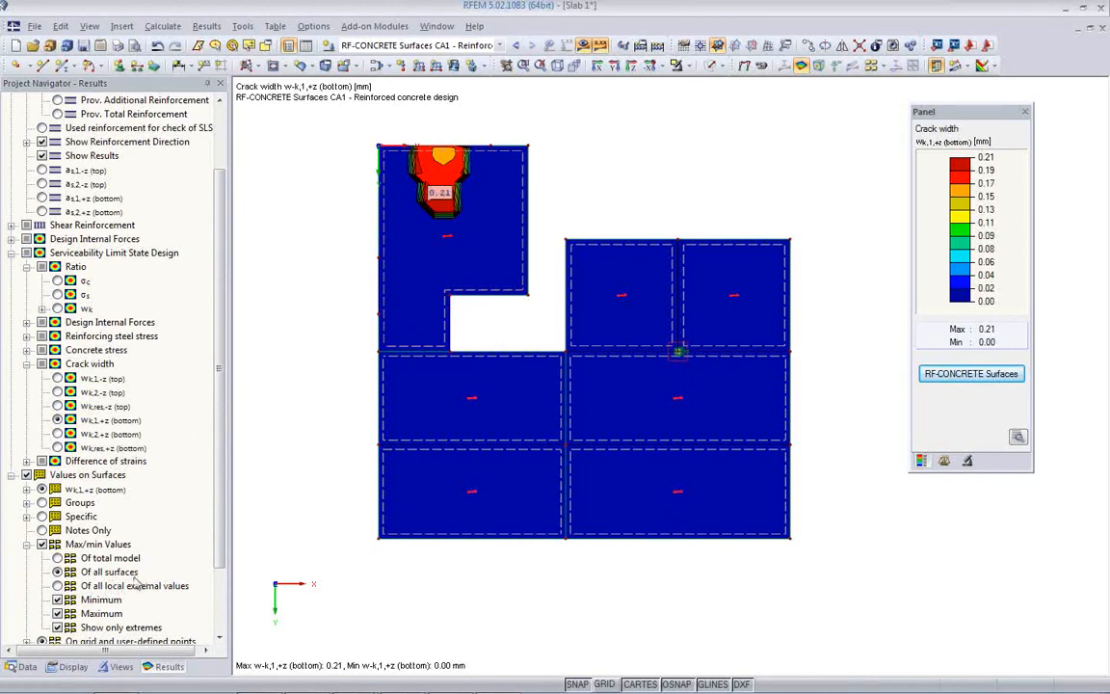
# Examine the serviceability ratio contours for concrete stress σc, steel stress σs and crack width wk with extreme values of all surfaces
pyautogui.scroll(-2, 220, 543)
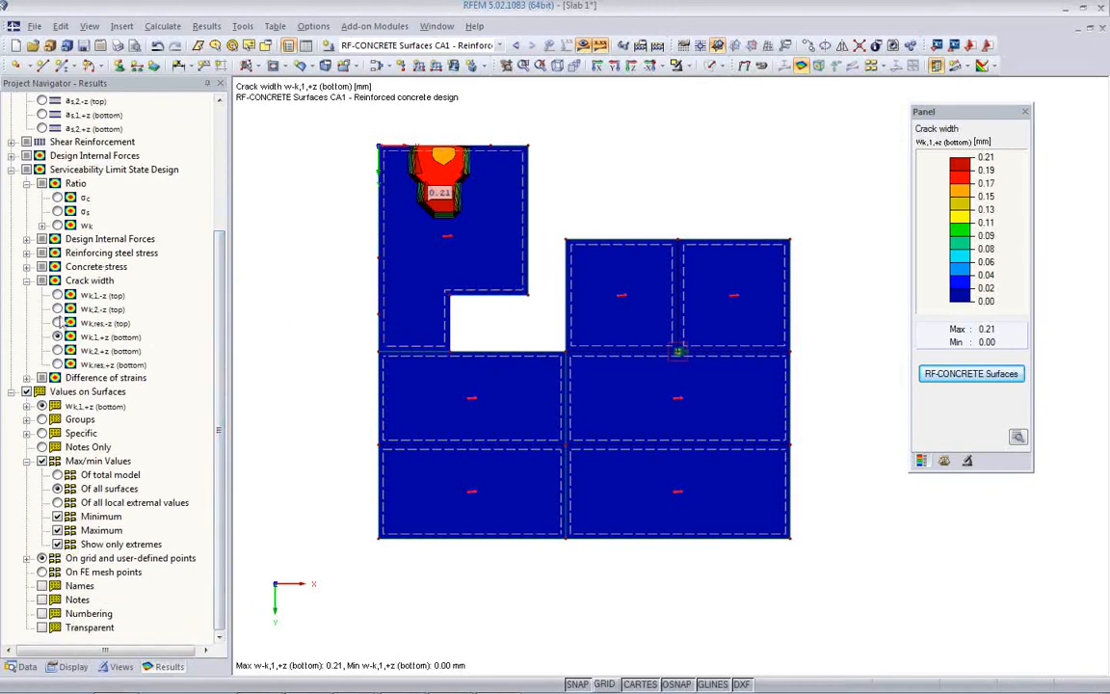
pyautogui.click(58, 197)
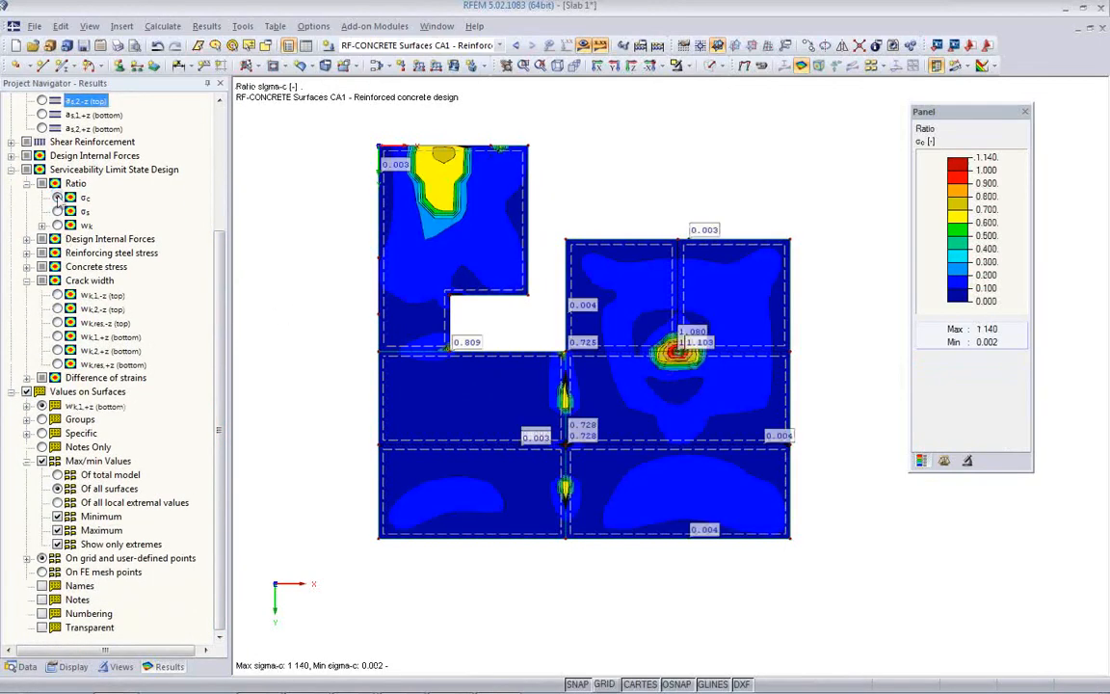
pyautogui.click(58, 225)
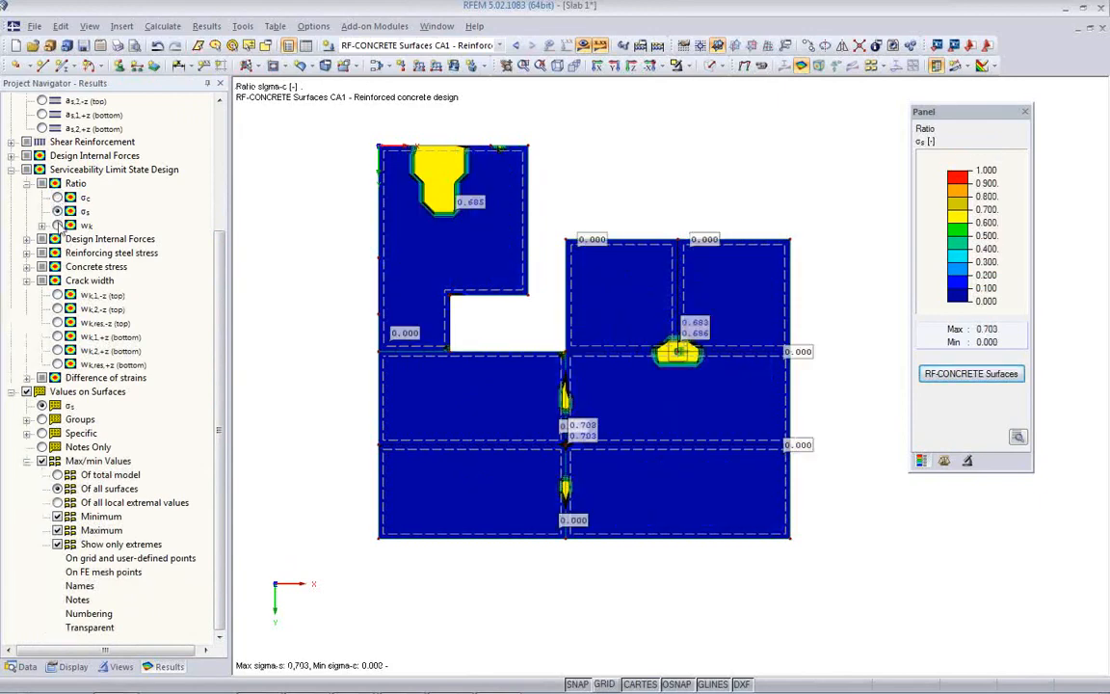
# Examine the longitudinal reinforcement contours: required additional reinforcement for the bottom in direction 2, and required reinforcement for both slab faces
pyautogui.scroll(4, 219, 378)
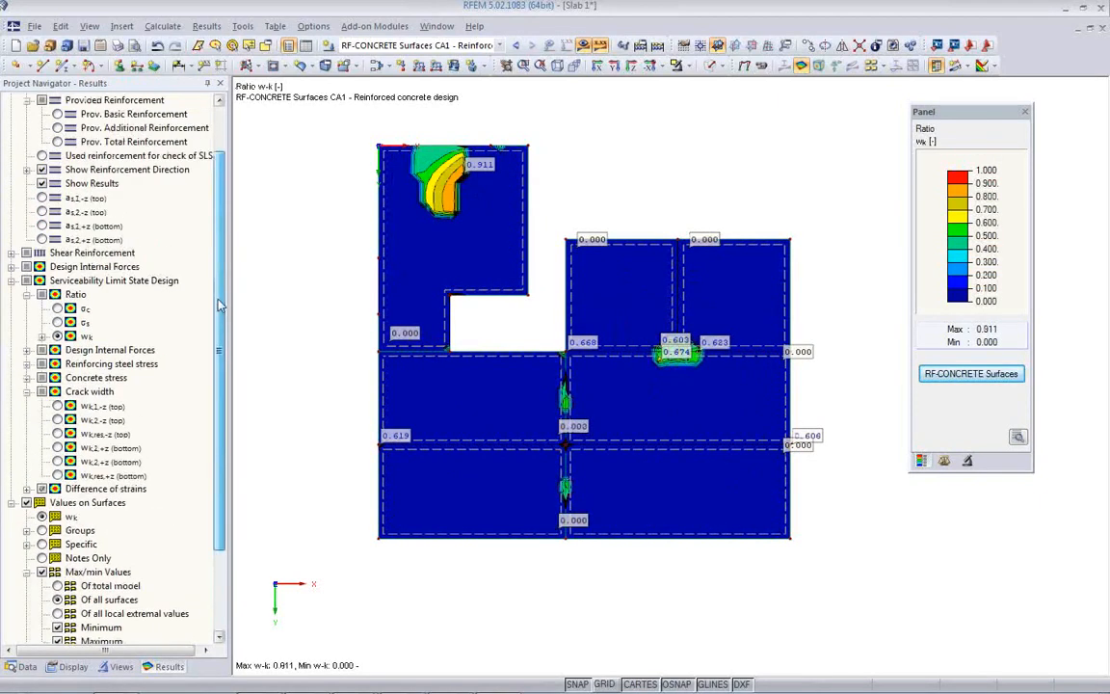
pyautogui.click(41, 294)
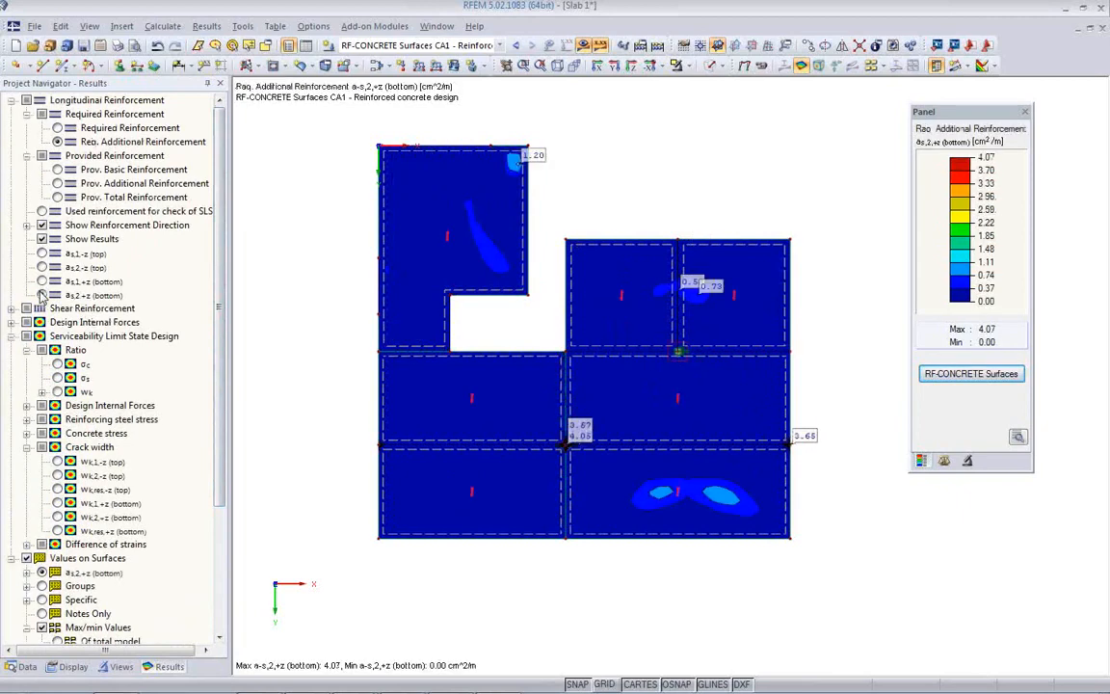
pyautogui.click(58, 128)
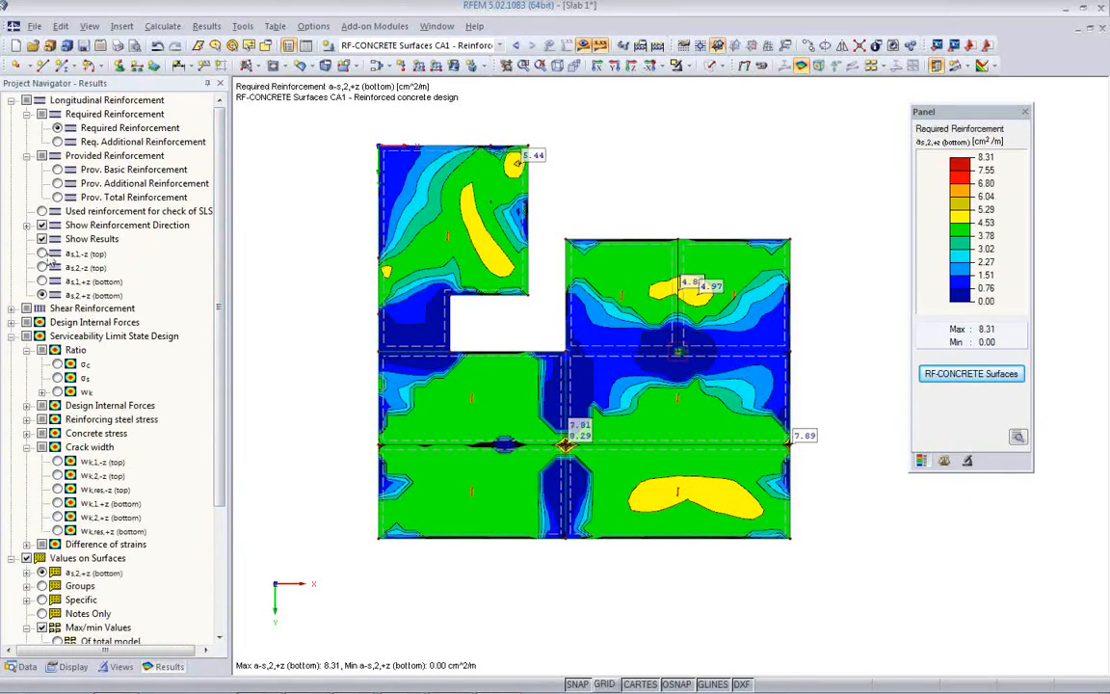
pyautogui.click(42, 255)
pyautogui.click(42, 282)
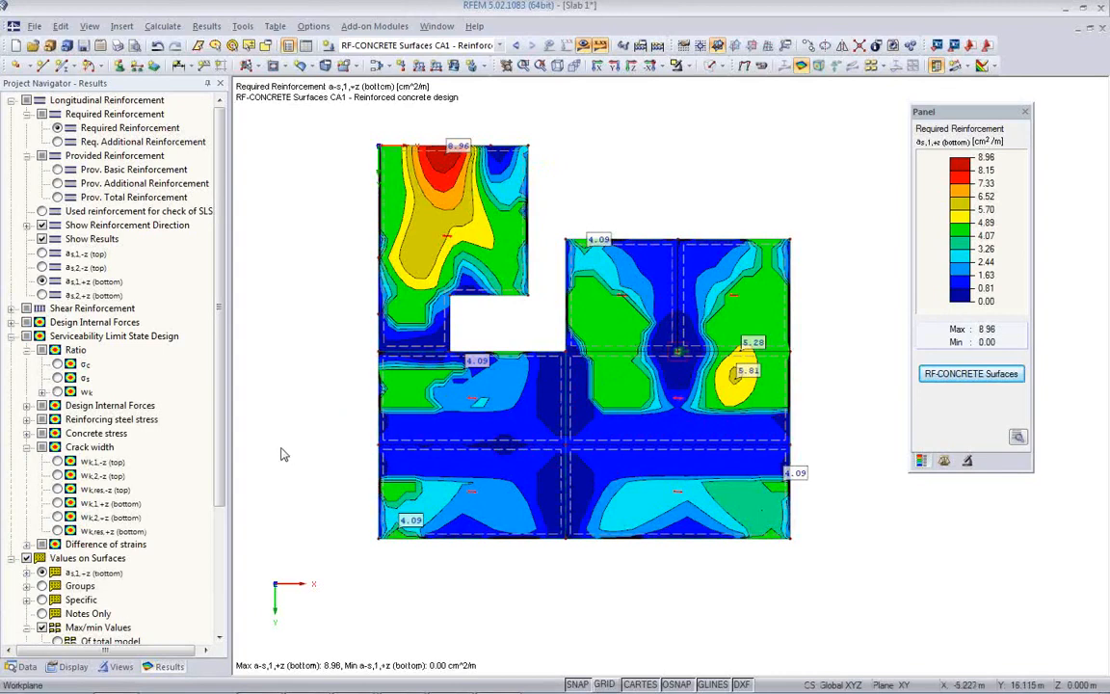
pyautogui.click(42, 295)
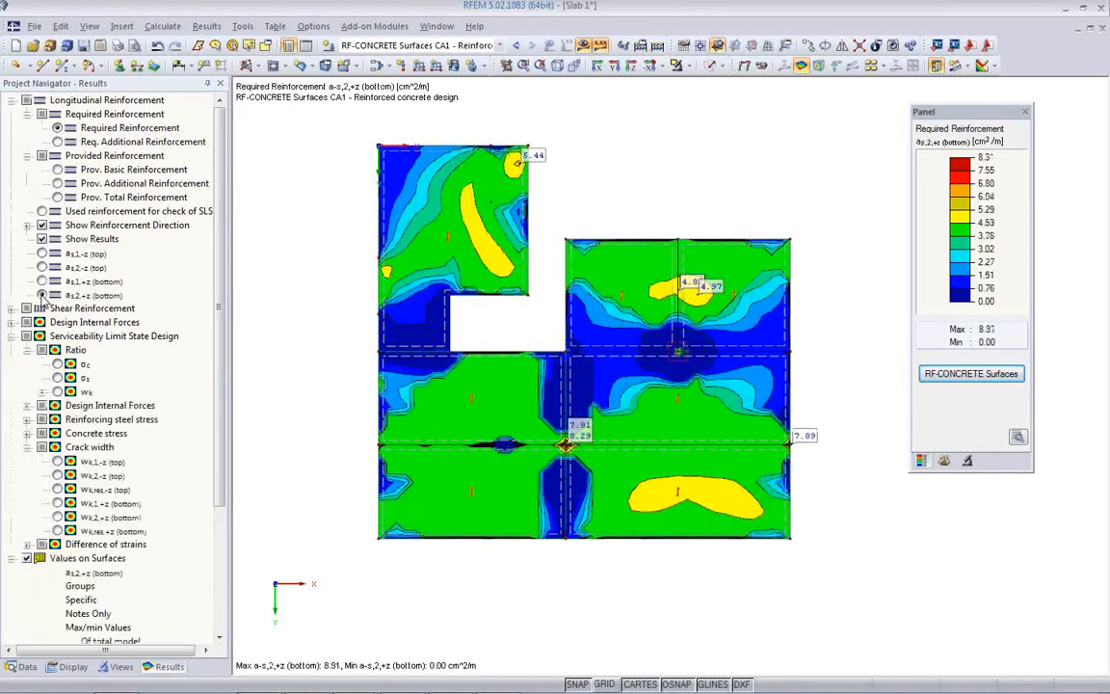
pyautogui.click(42, 253)
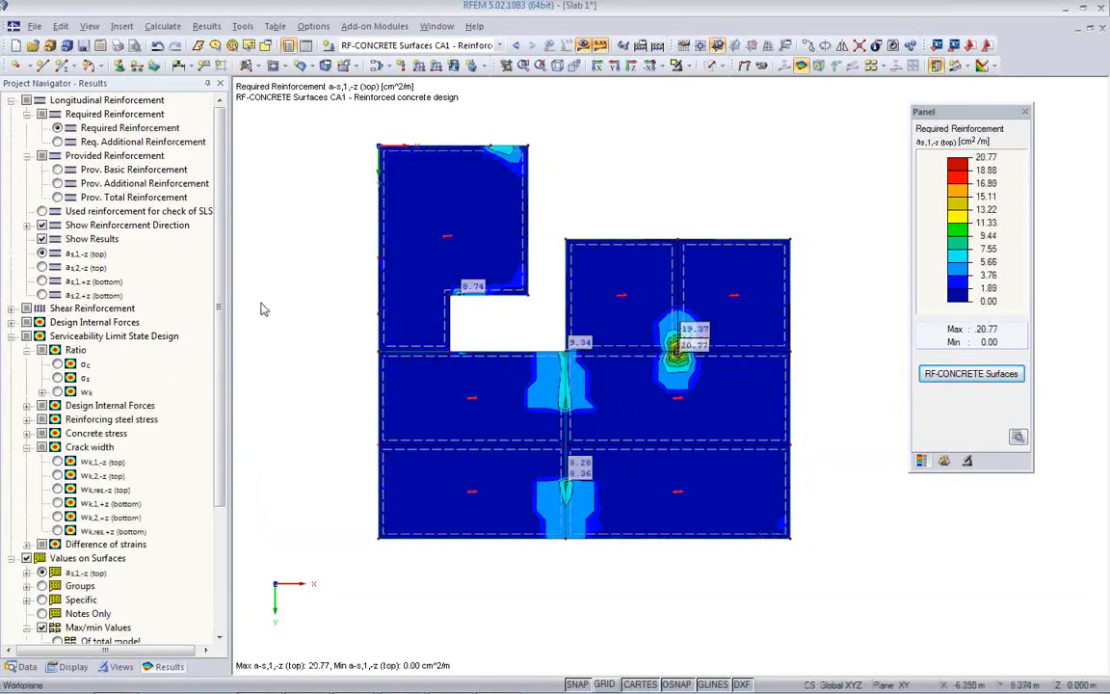
pyautogui.moveTo(363, 363); pyautogui.dragTo(394, 373, button='middle')
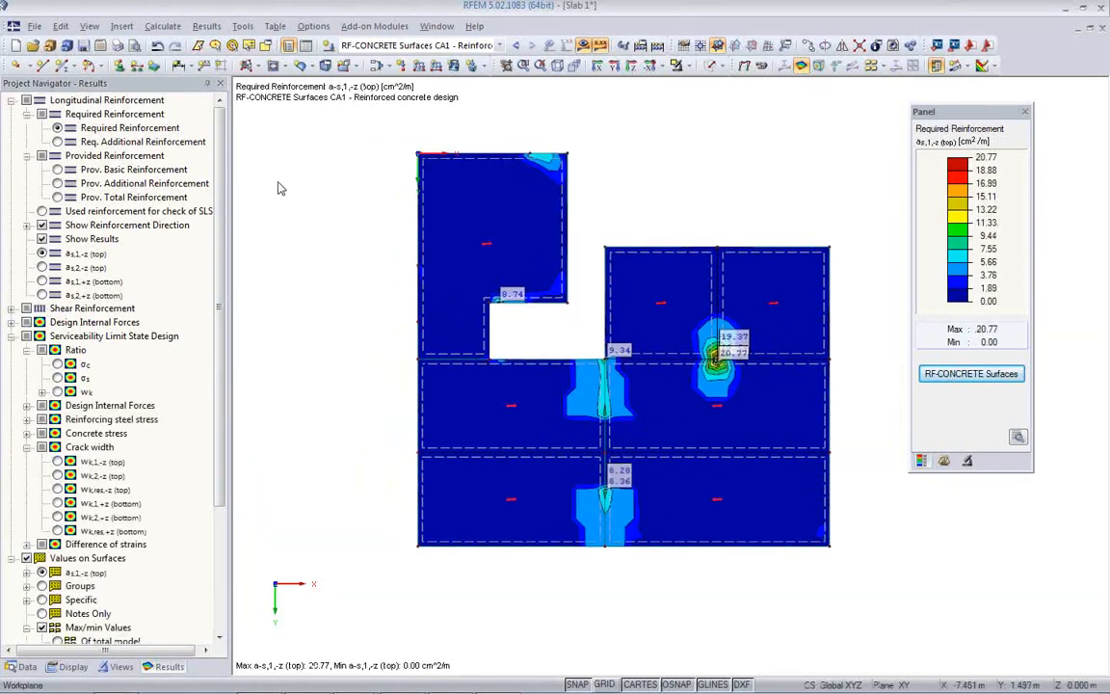
# Set up a mass graphic printout to printout report PR1 with a picture height of 50 % of the page
pyautogui.click(117, 46)
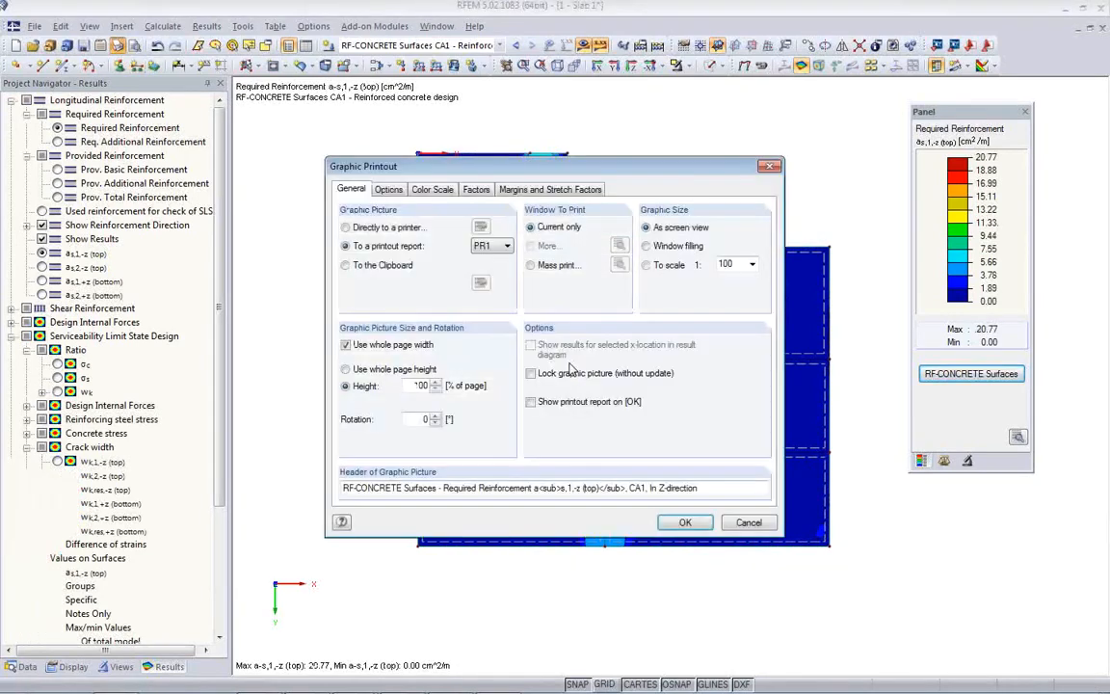
pyautogui.click(531, 265)
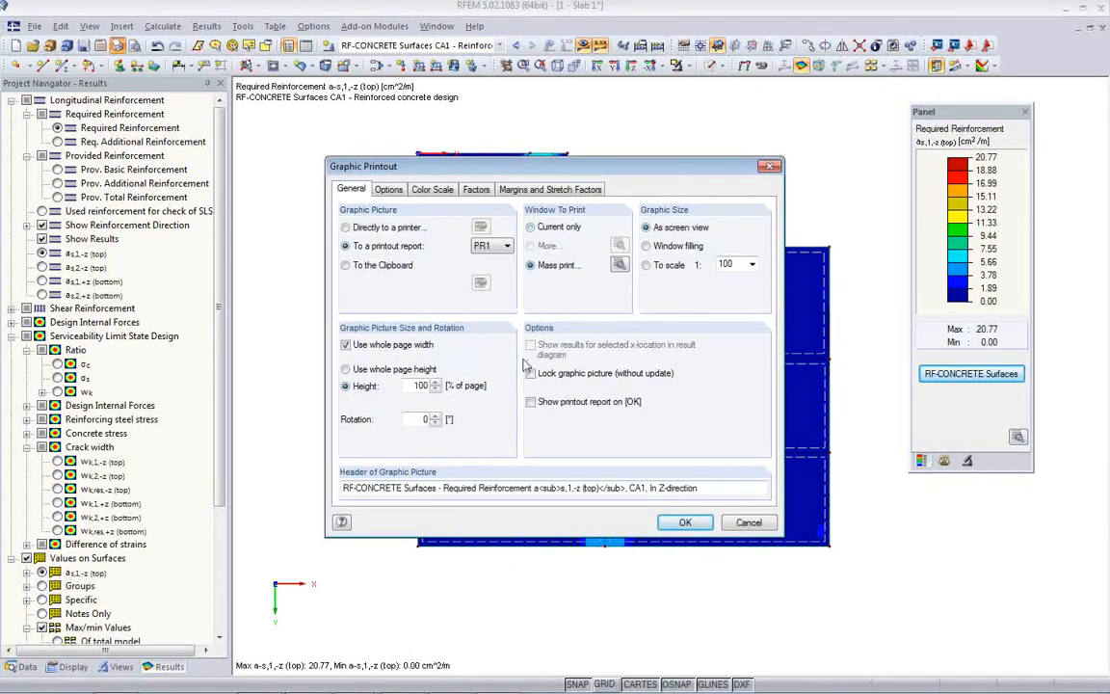
pyautogui.moveTo(414, 386); pyautogui.dragTo(499, 388)
pyautogui.write('50')
pyautogui.click(621, 266)
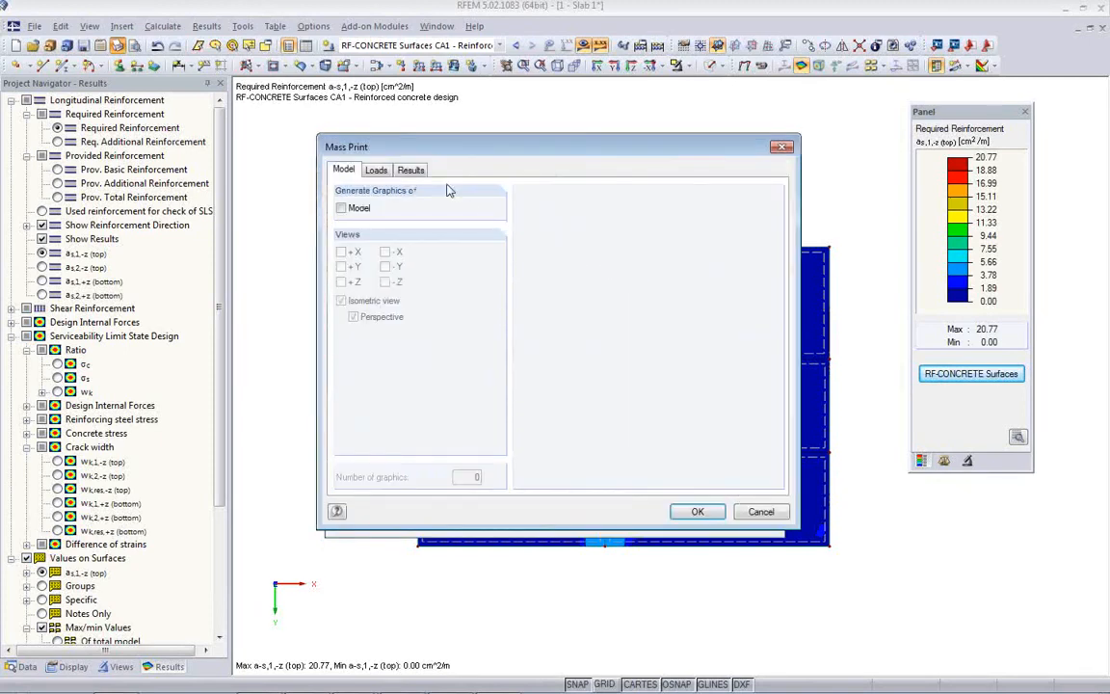
# Choose required and required additional reinforcement for all four top and bottom directions as mass print graphics, and dismiss the printout
pyautogui.click(415, 171)
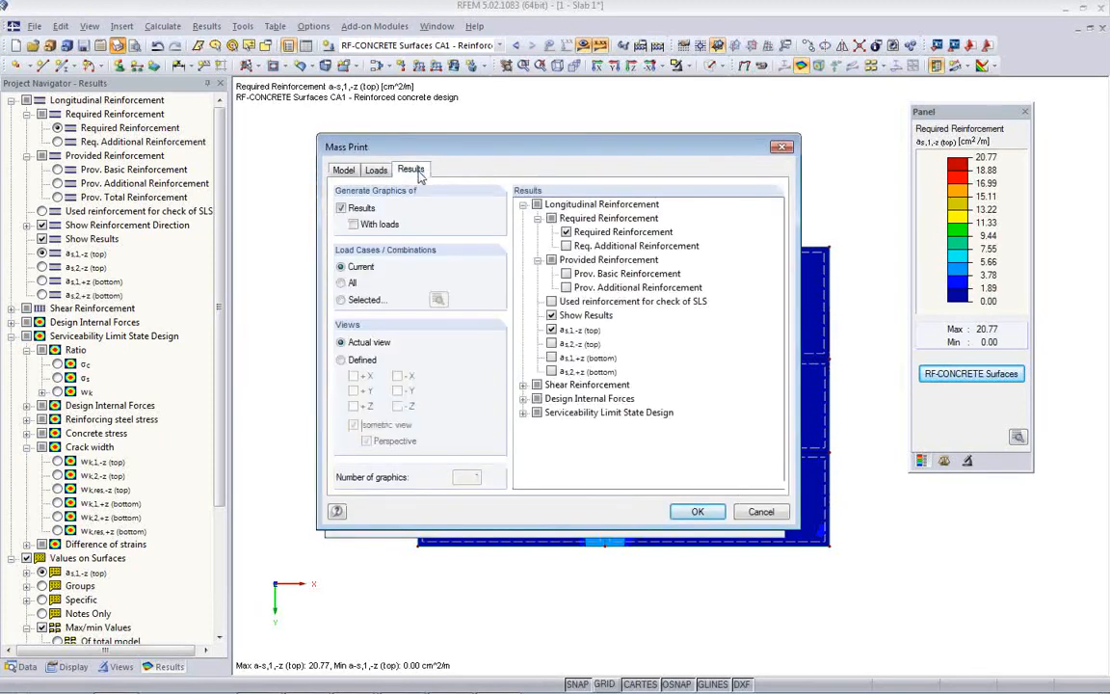
pyautogui.click(551, 344)
pyautogui.click(551, 371)
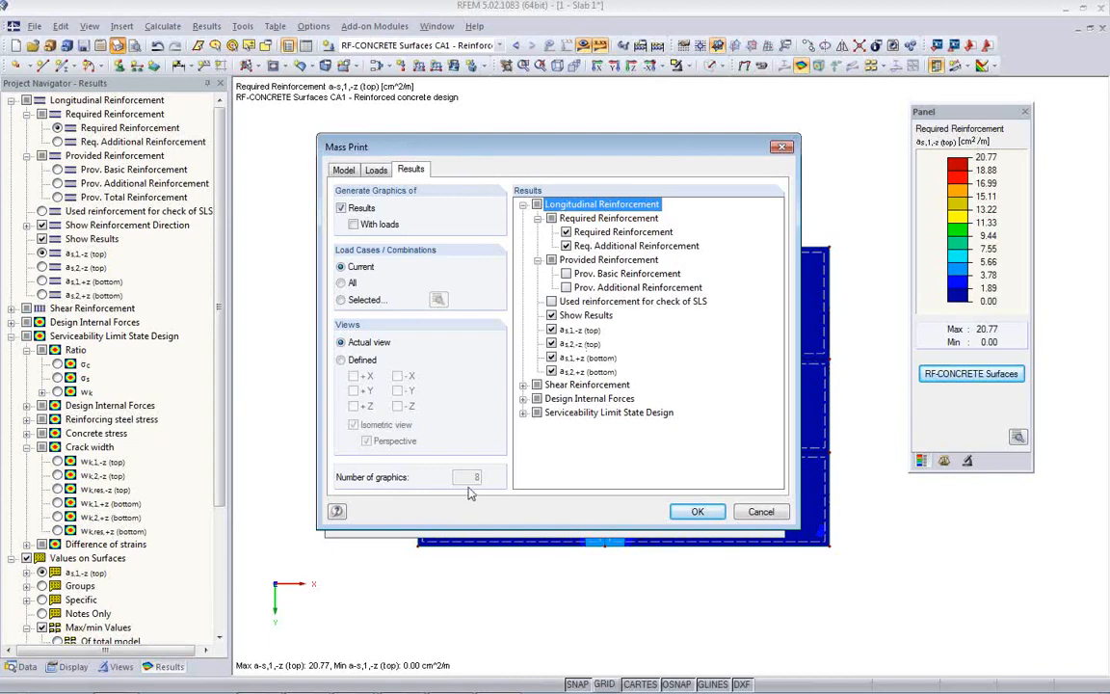
pyautogui.click(695, 513)
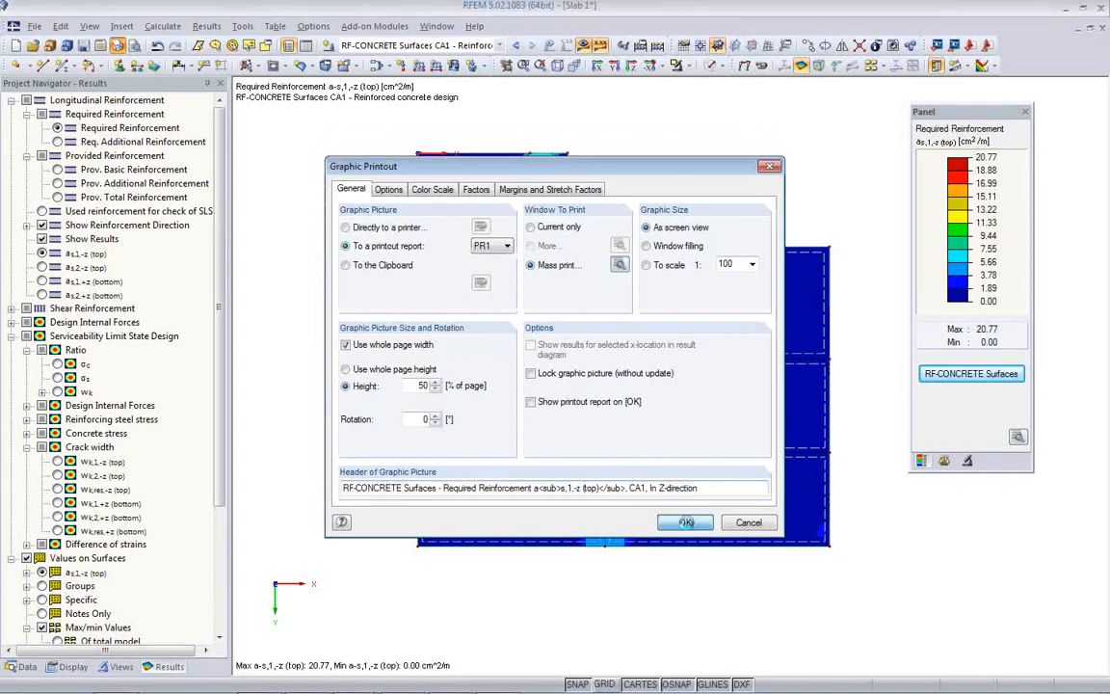
pyautogui.click(737, 525)
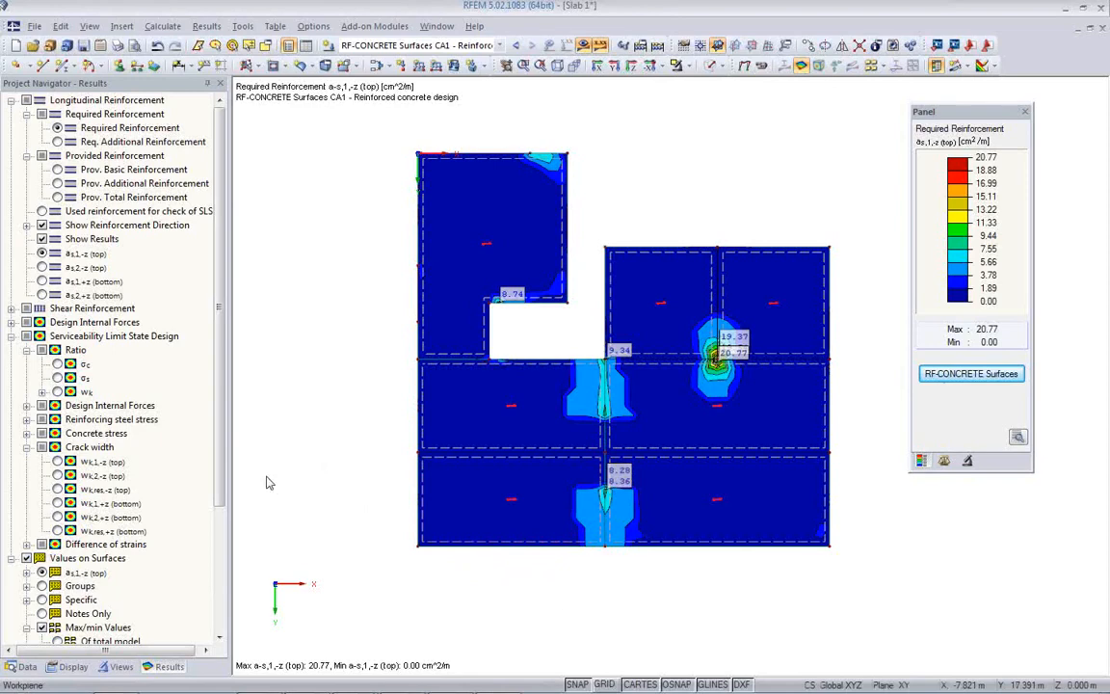
# In RF-CONCRETE Members, assign RC5 to ultimate limit state design and RC6 to serviceability design with creep and shrinkage activated
pyautogui.click(588, 48)
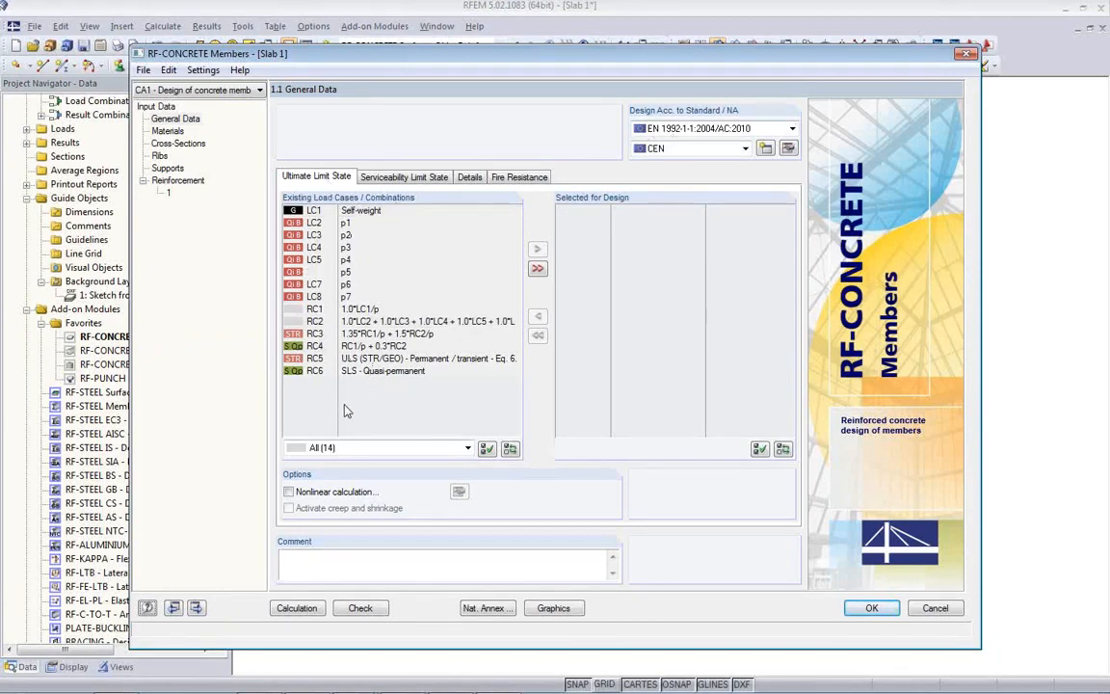
pyautogui.doubleClick(371, 359)
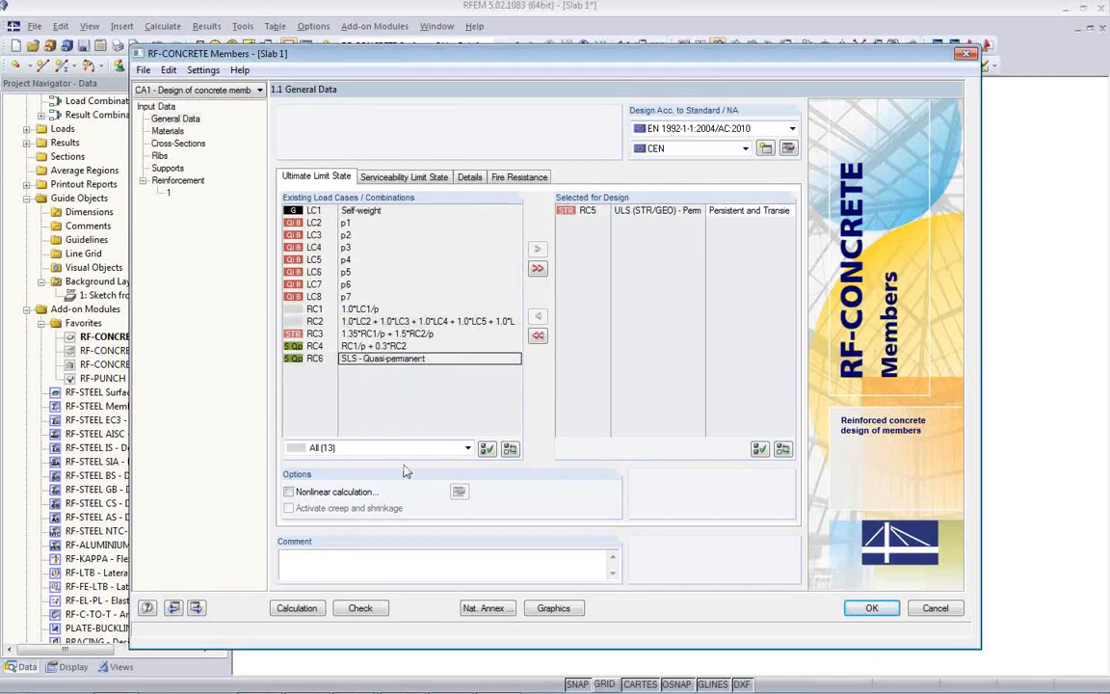
pyautogui.click(371, 177)
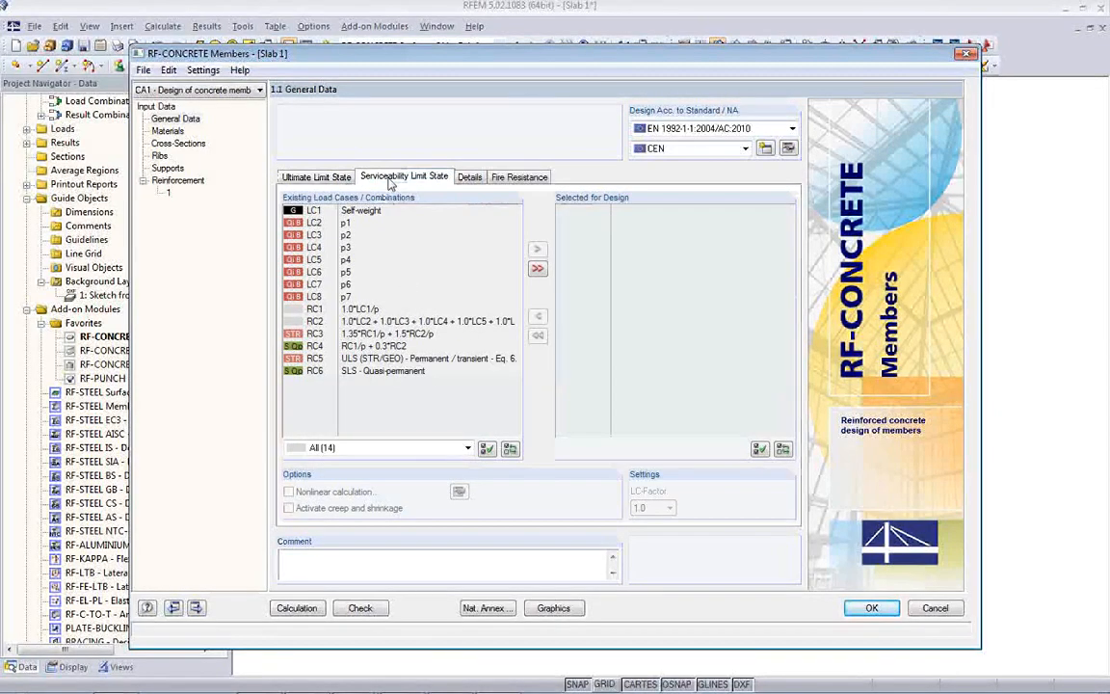
pyautogui.doubleClick(393, 374)
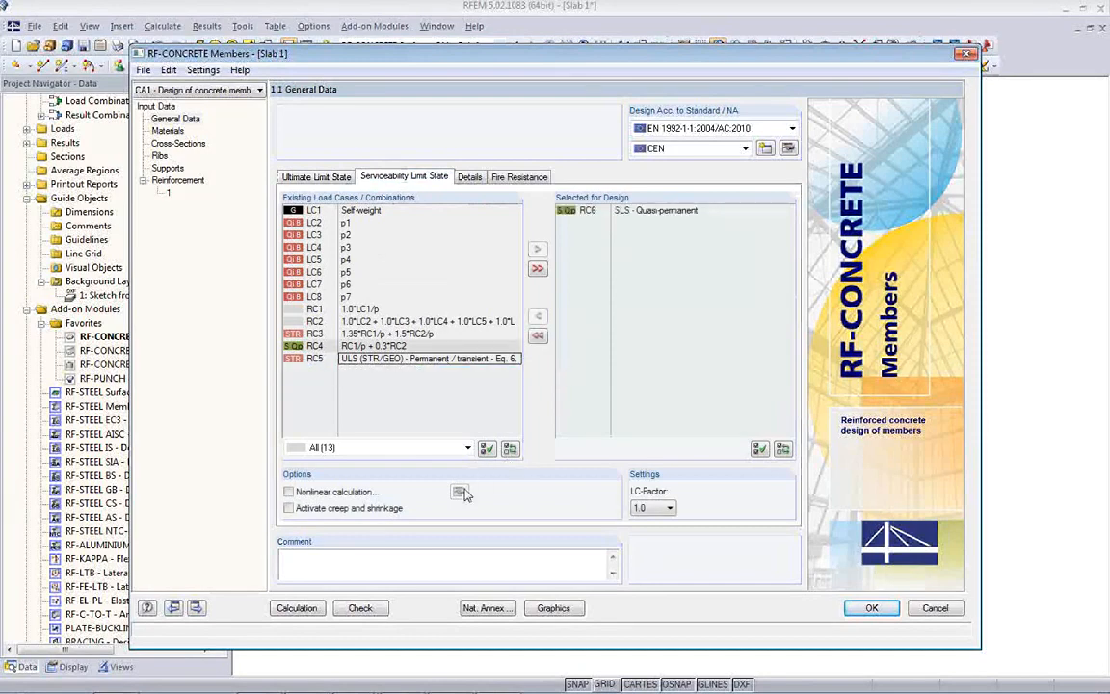
pyautogui.click(289, 508)
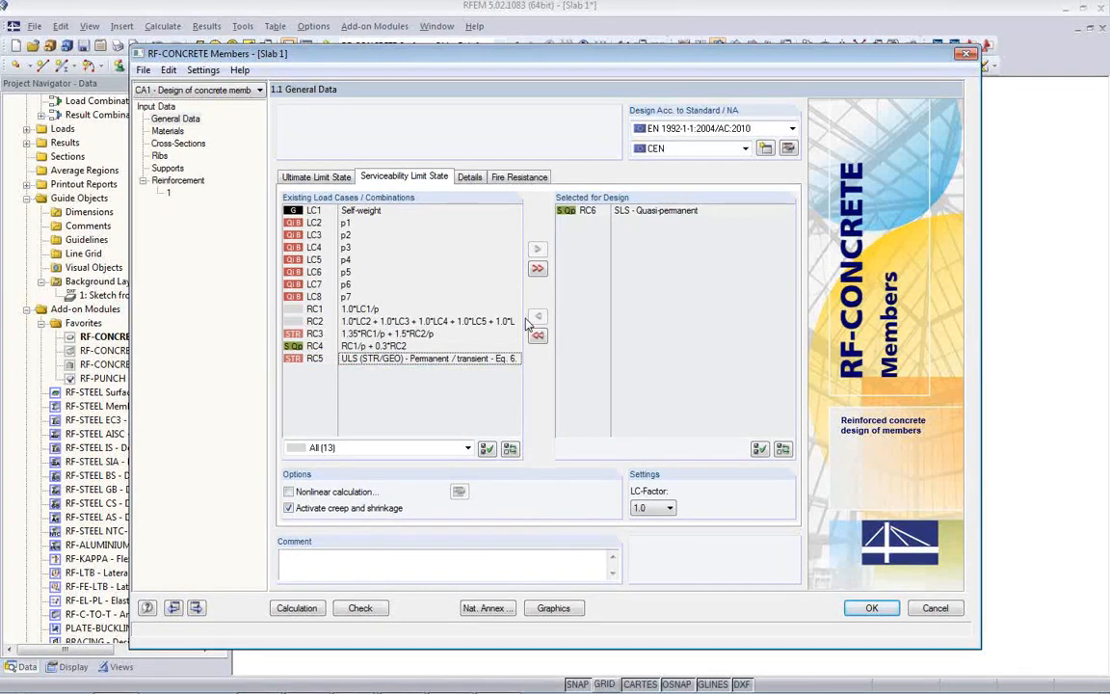
# Review the fire resistance load selection, the material properties and the cross-section data of the member design
pyautogui.click(522, 180)
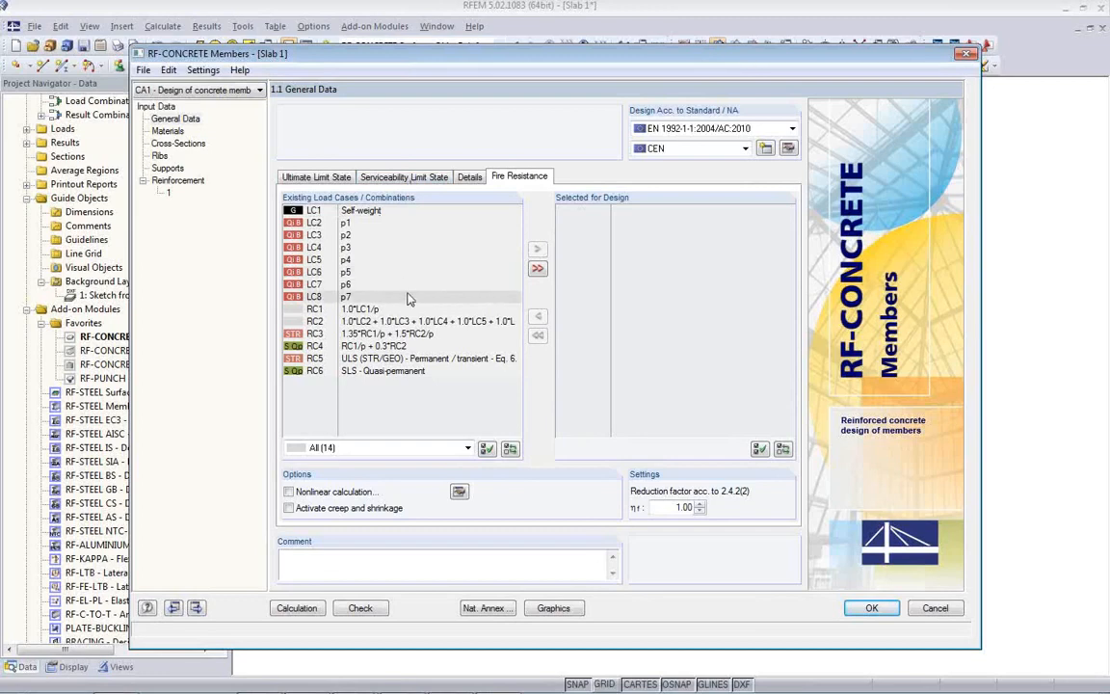
pyautogui.click(395, 177)
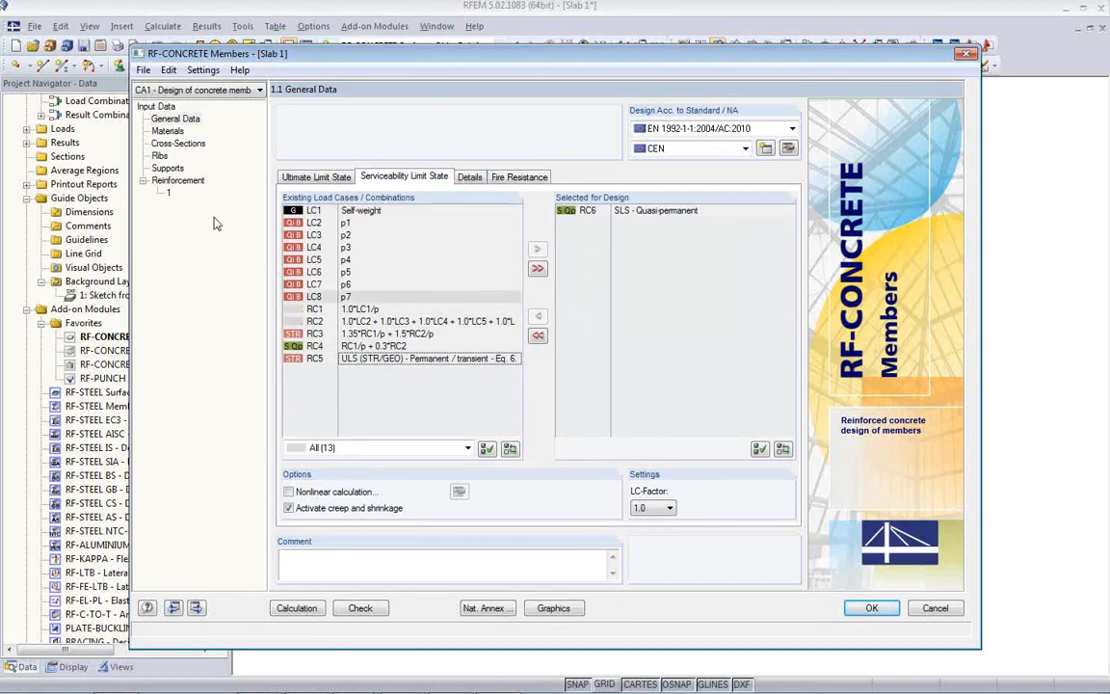
pyautogui.click(169, 132)
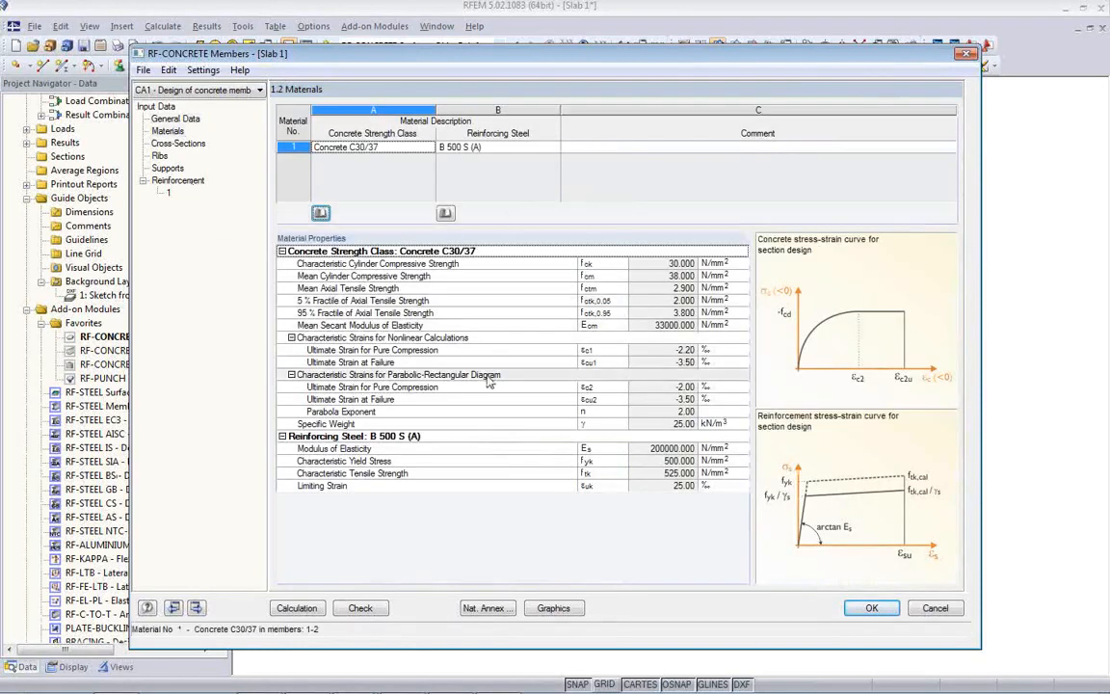
pyautogui.click(178, 142)
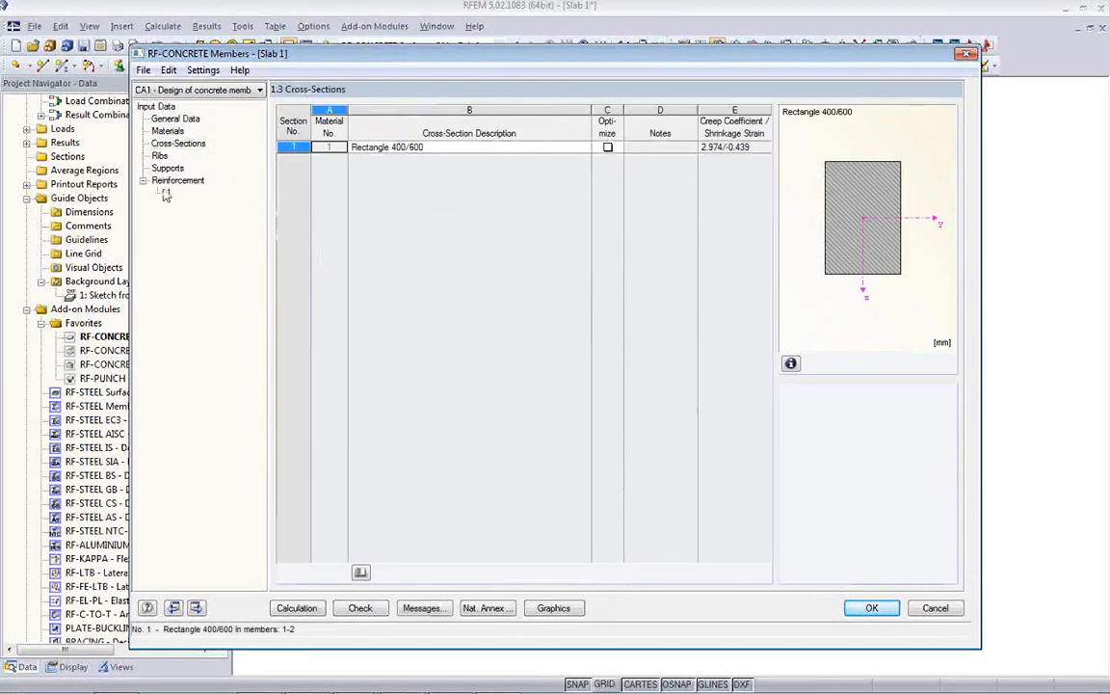
# Examine the ribs' effective widths, temporarily including those used for determining the internal forces
pyautogui.click(158, 156)
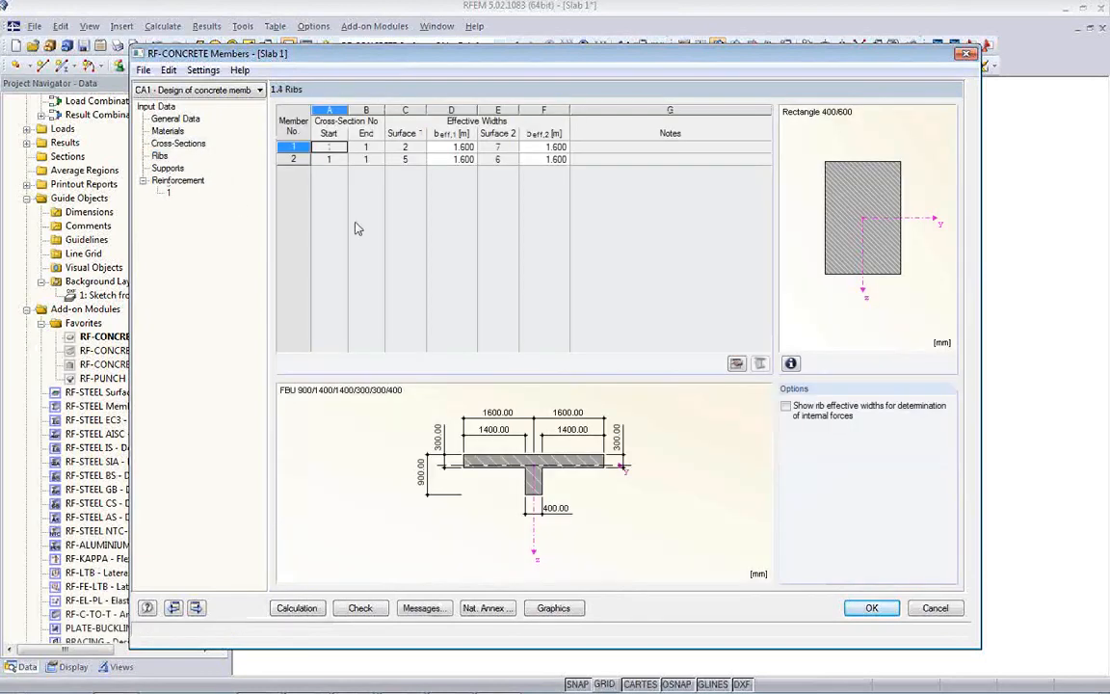
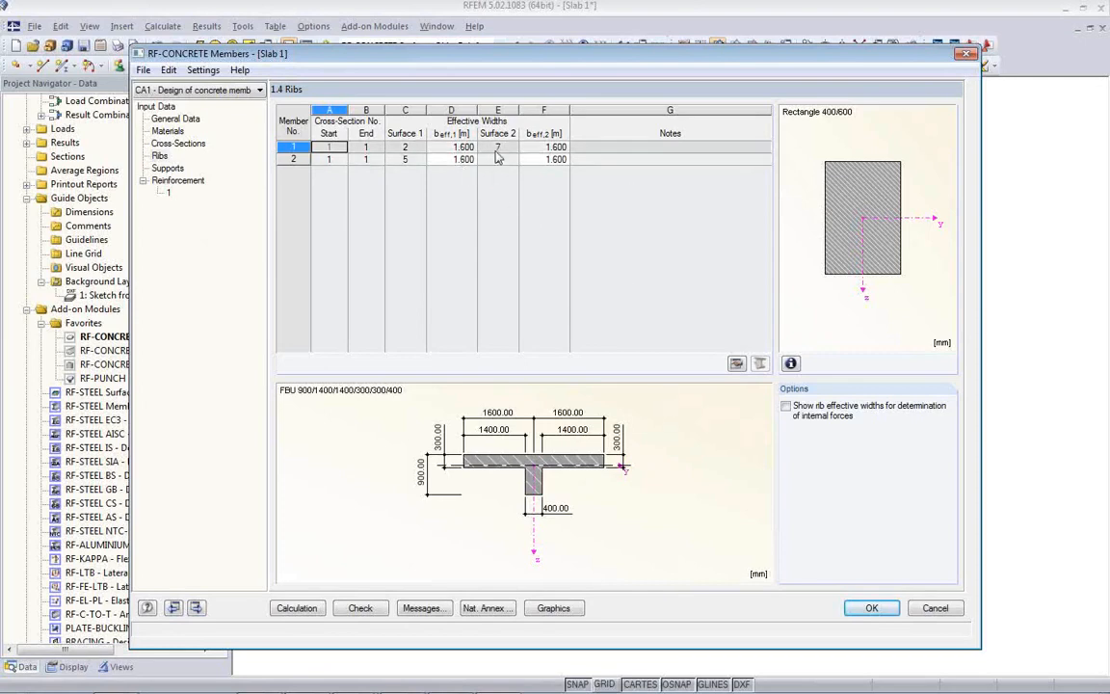
pyautogui.click(786, 407)
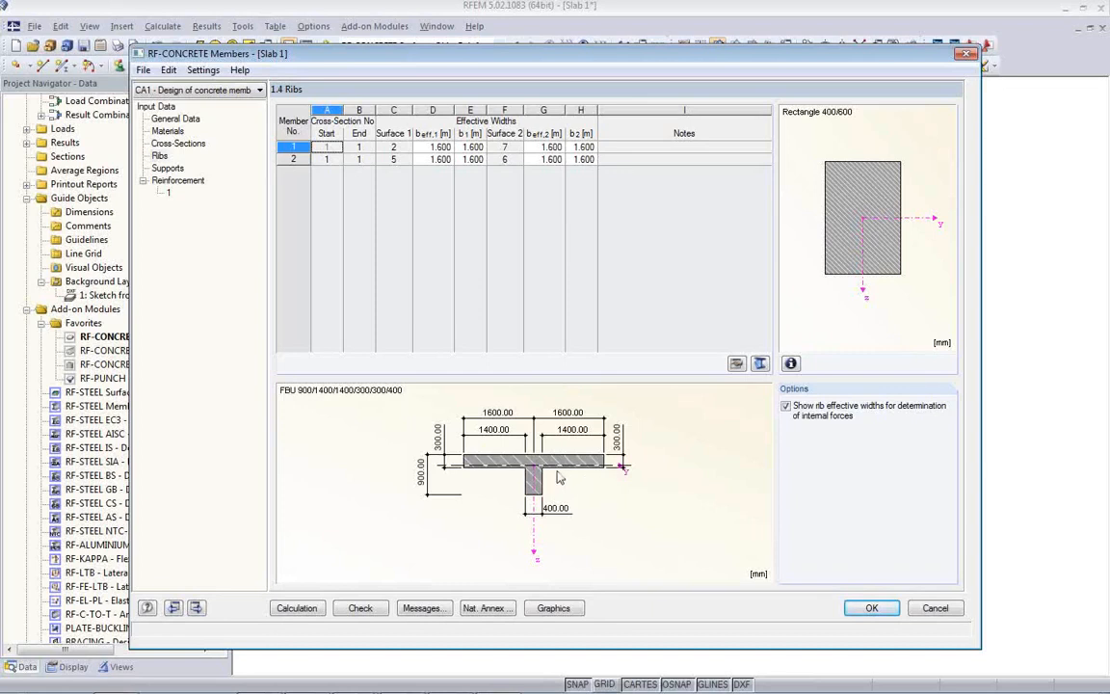
pyautogui.click(786, 406)
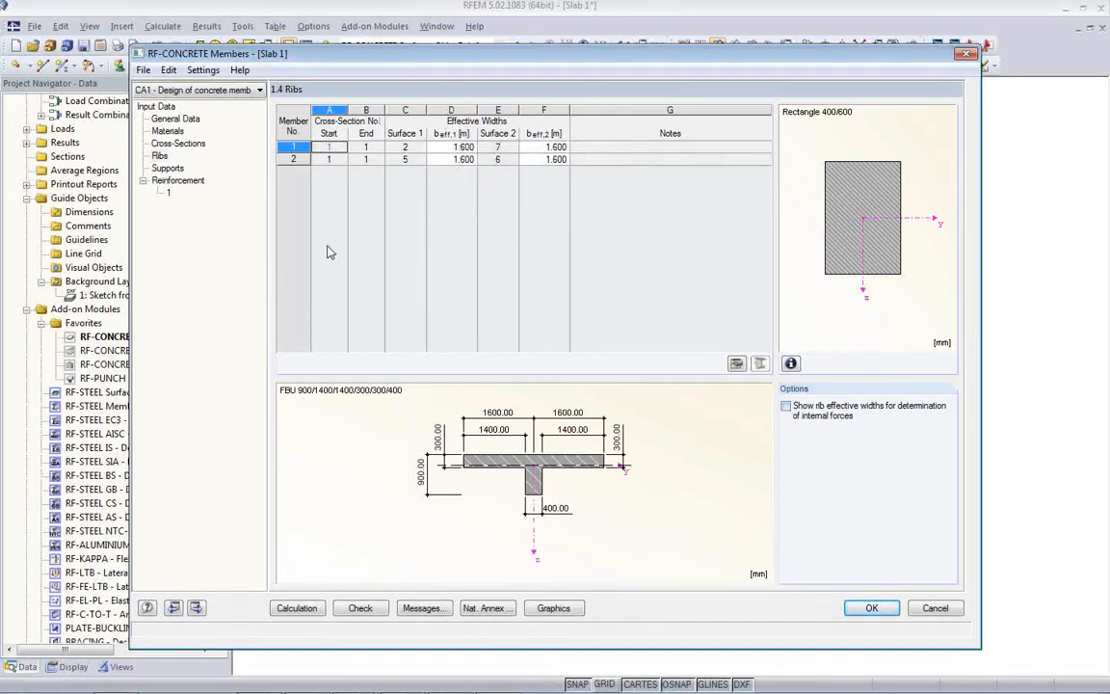
# Define design supports for the downstand beam by picking its nodes 7, 29 and 11 in the model
pyautogui.click(166, 167)
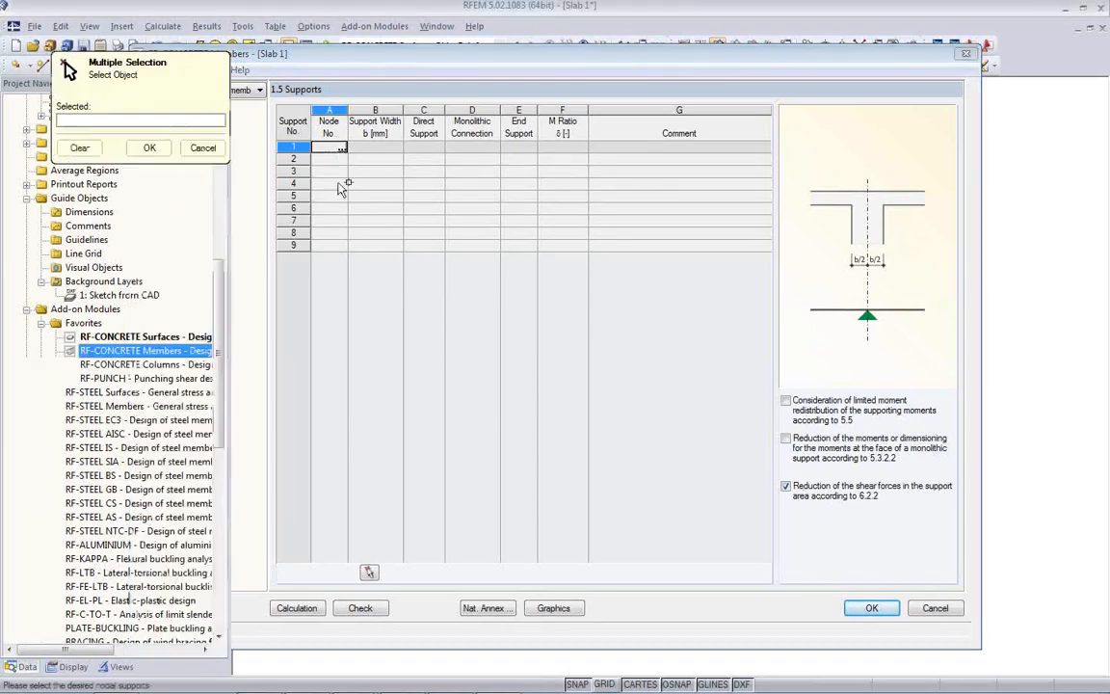
pyautogui.click(340, 149)
pyautogui.click(416, 451)
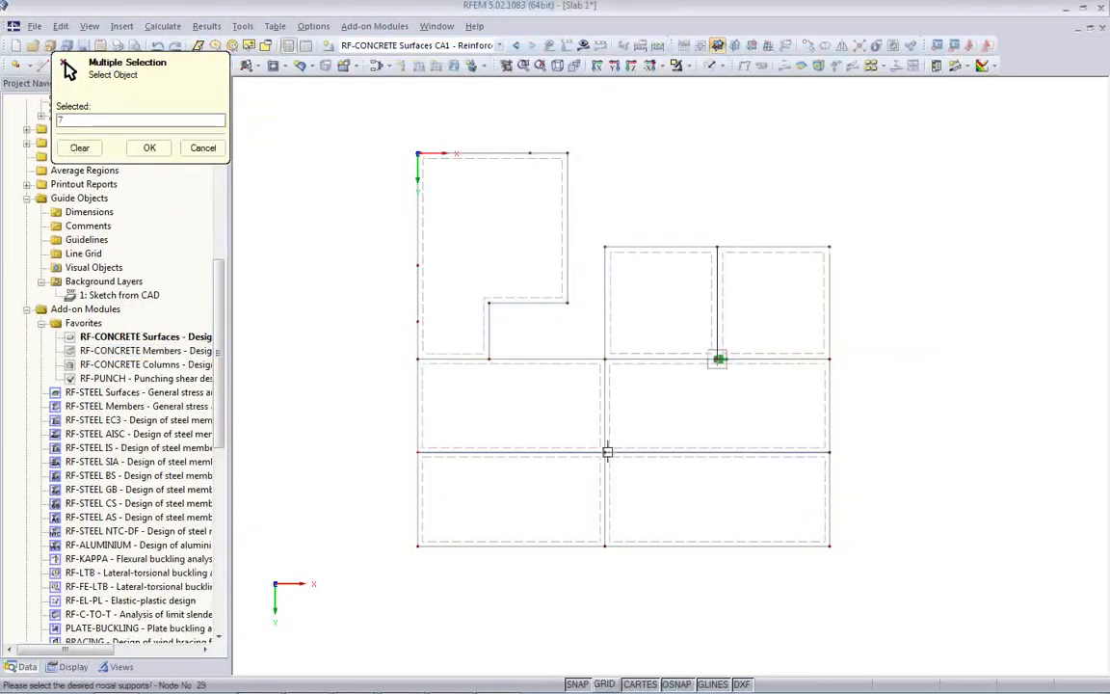
pyautogui.click(605, 451)
pyautogui.click(830, 451)
pyautogui.click(150, 149)
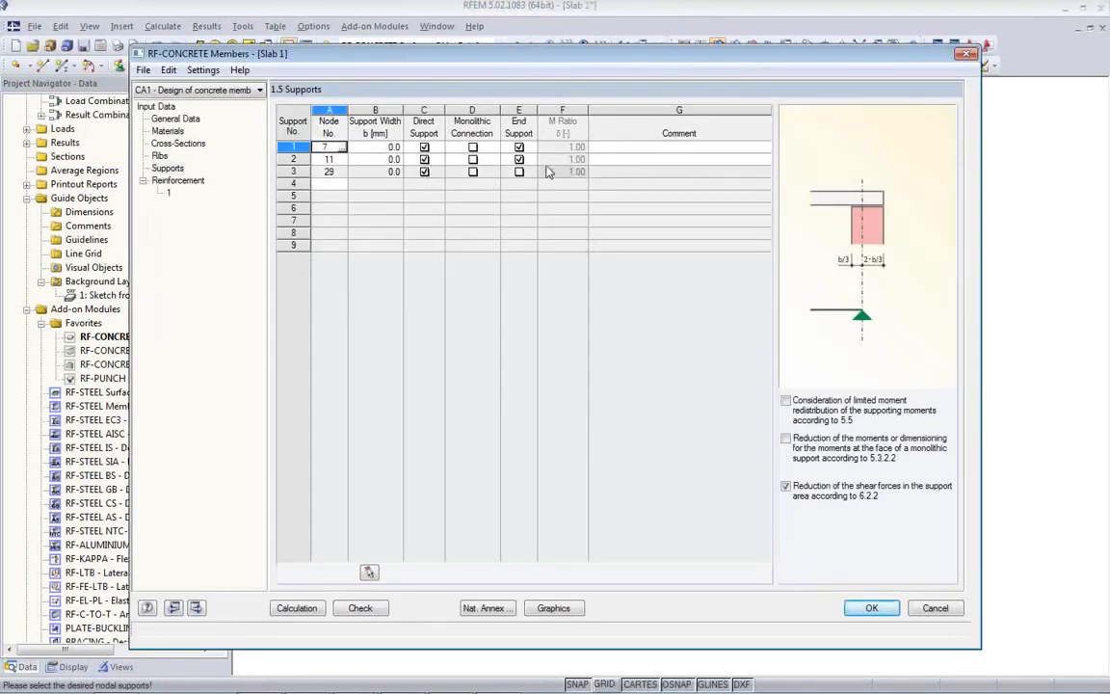
# Set the support widths to 180 mm at nodes 7 and 11 and to 360 mm at node 29
pyautogui.click(381, 148)
pyautogui.doubleClick(376, 147)
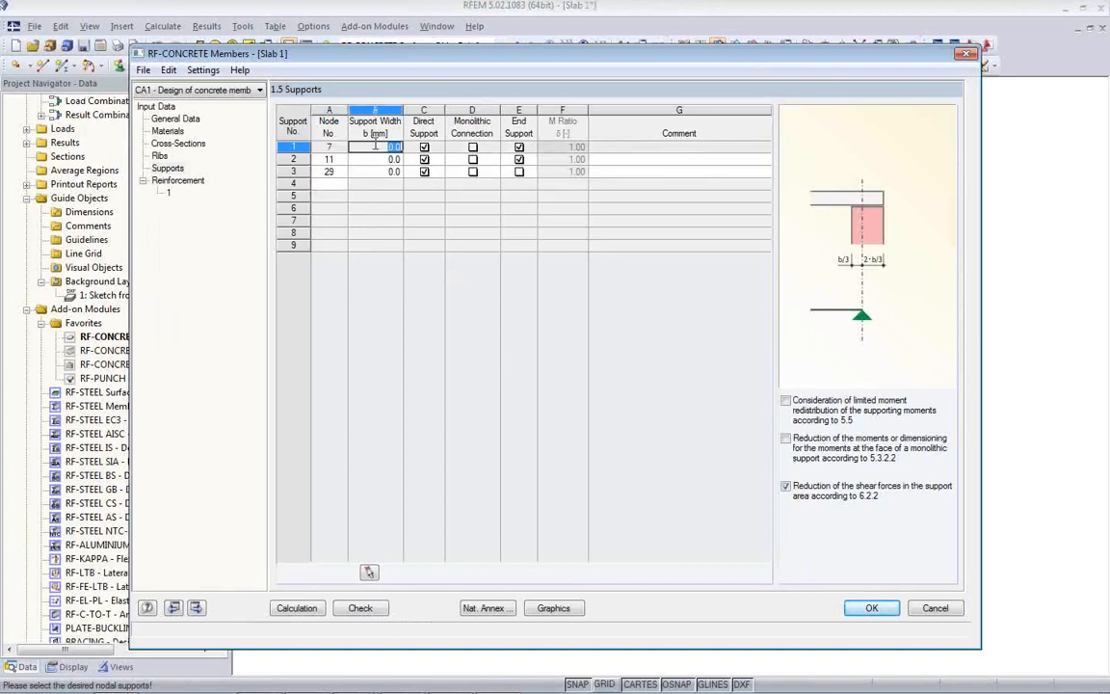
pyautogui.write('180')
pyautogui.click(375, 159)
pyautogui.write('1')
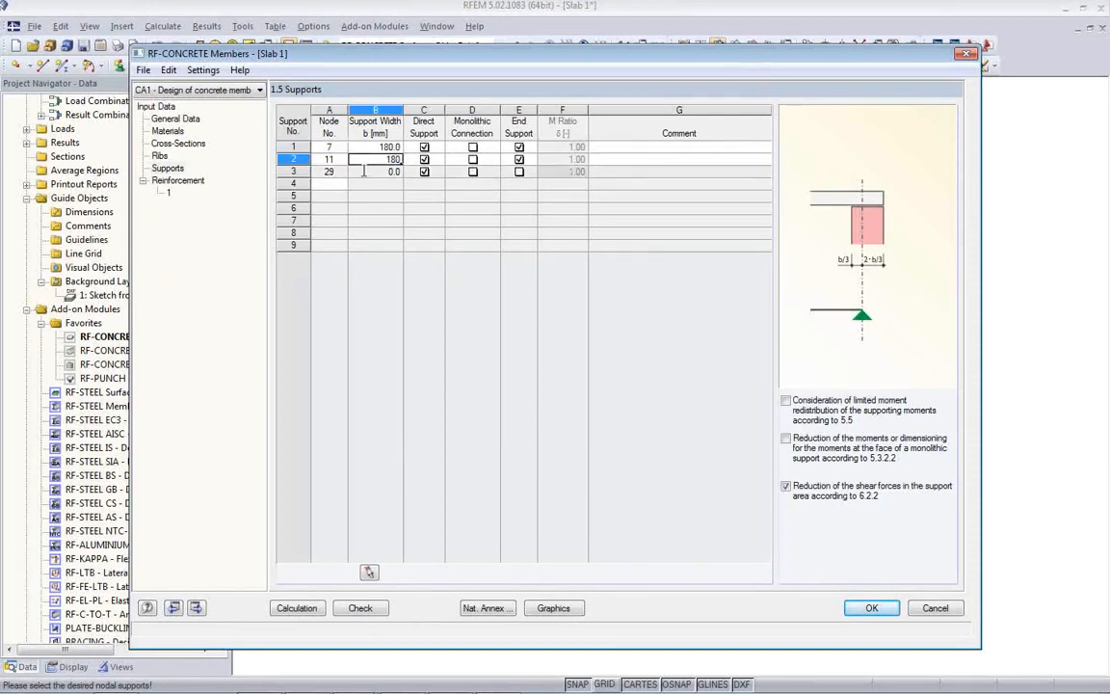
pyautogui.click(364, 171)
pyautogui.write('36')
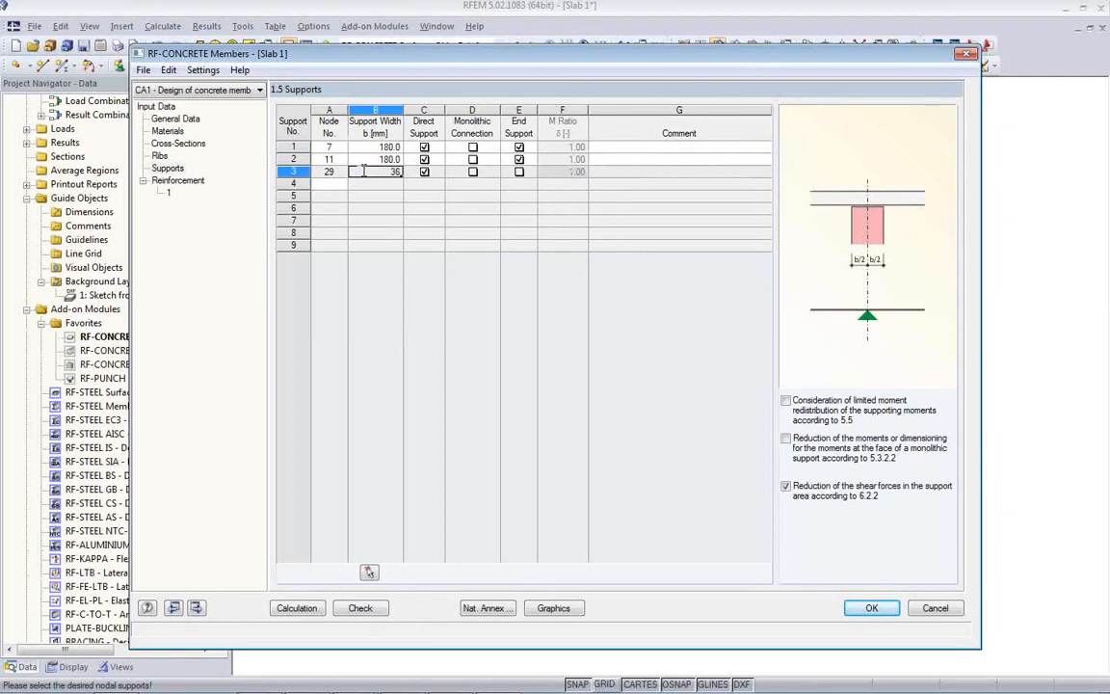
pyautogui.write('0')
pyautogui.click(368, 147)
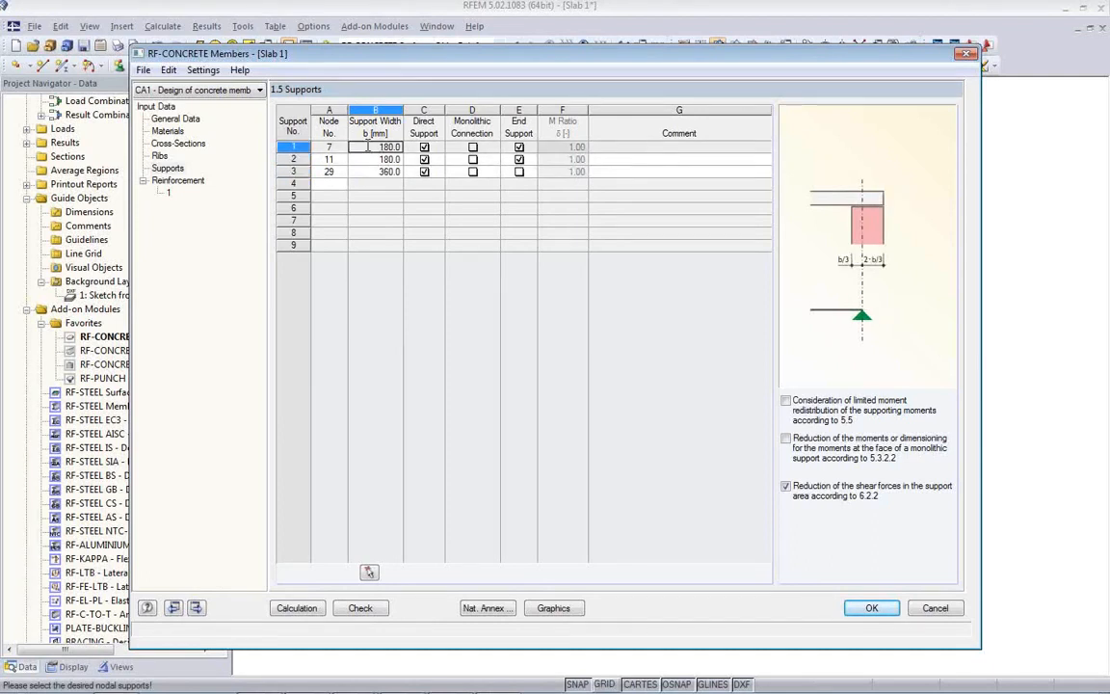
# Allow 14 and 16 mm bars as additional possible diameters for the longitudinal reinforcement
pyautogui.click(170, 197)
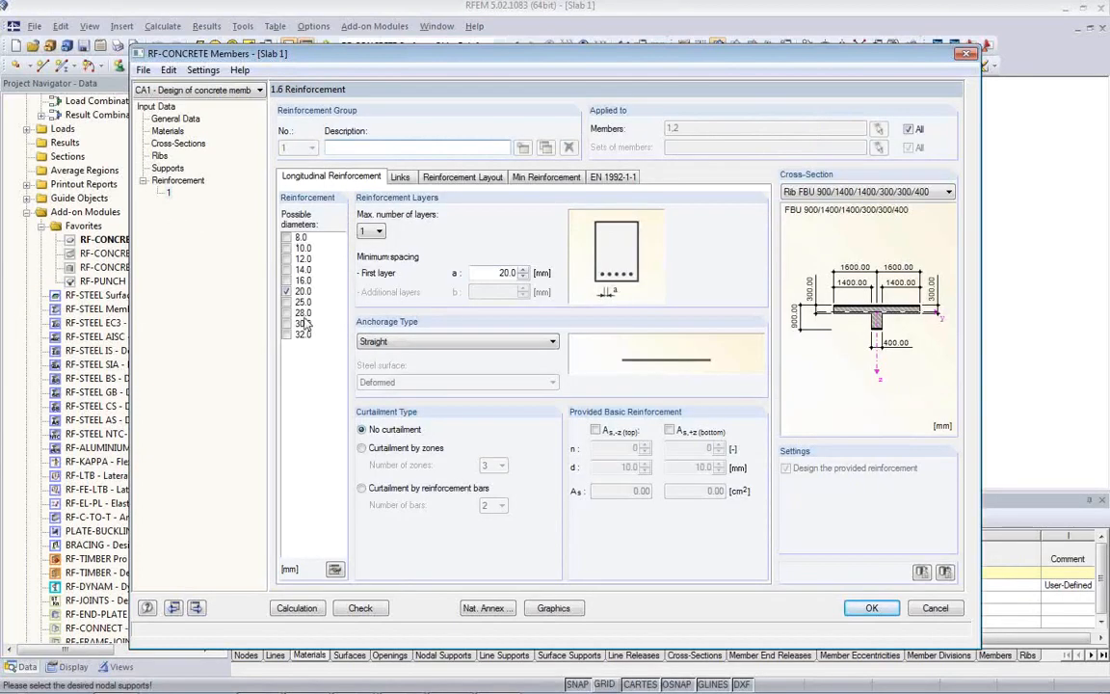
pyautogui.click(286, 270)
pyautogui.click(286, 280)
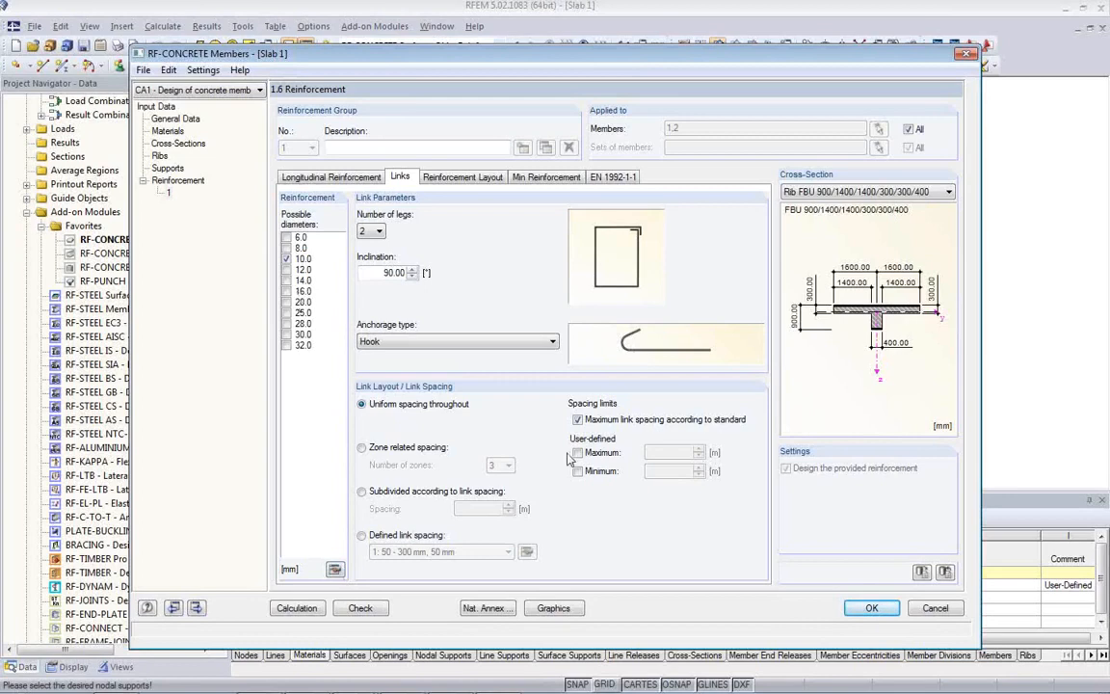
# Determine the concrete cover according to the standard, accepting exposure class XC1 and a 50-year design working life
pyautogui.click(464, 178)
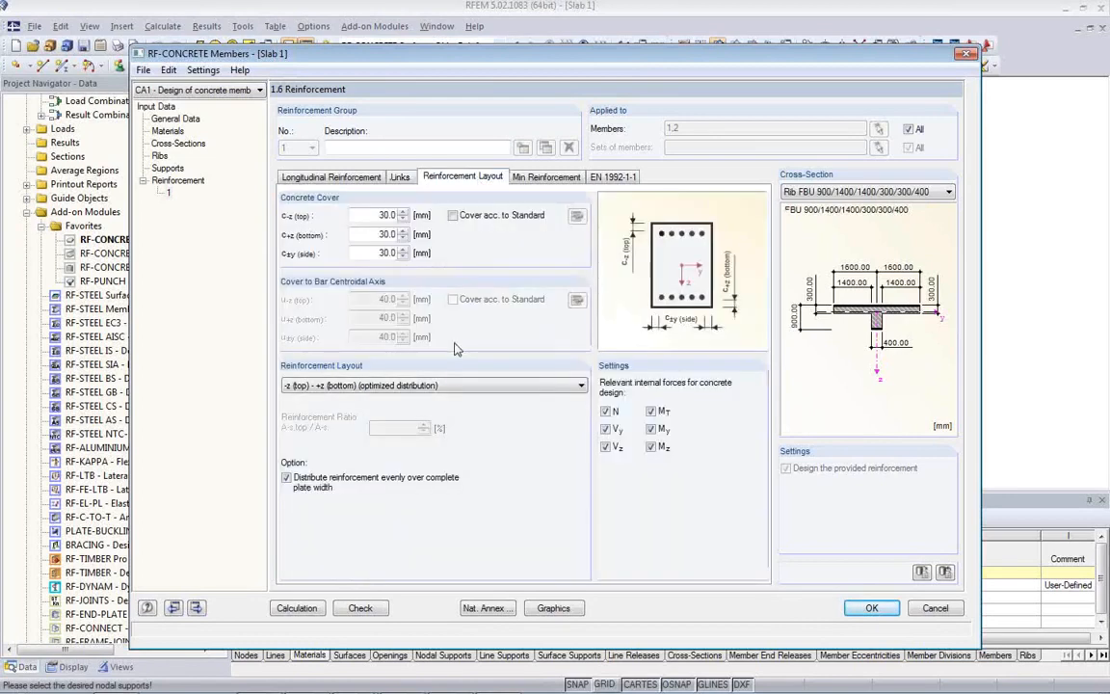
pyautogui.click(452, 216)
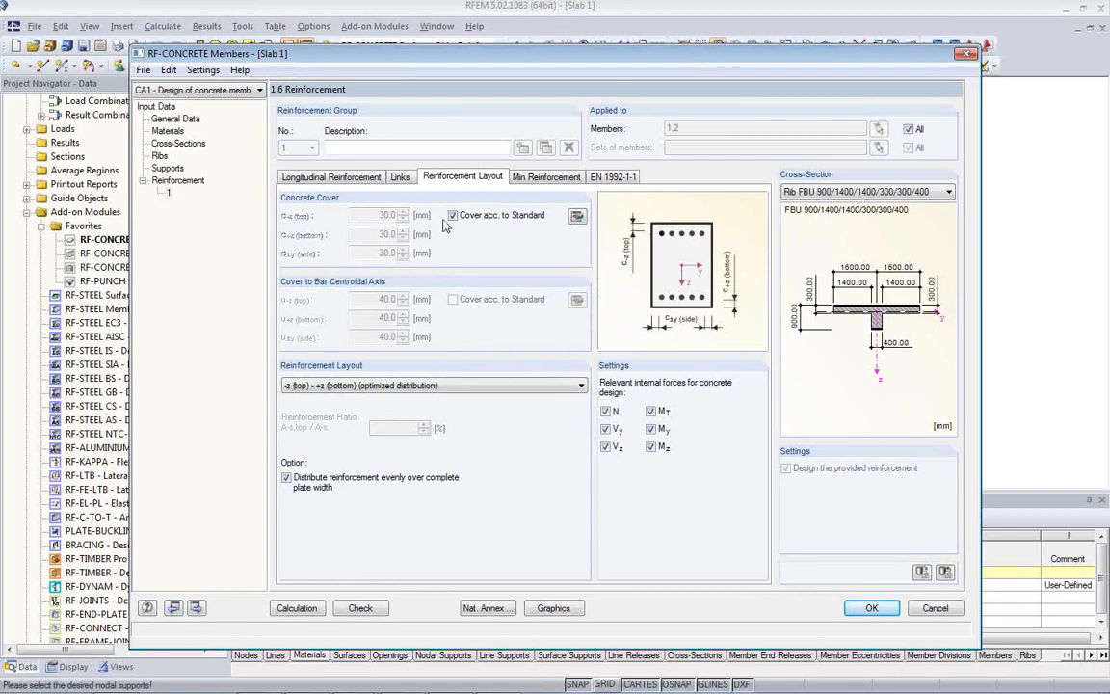
pyautogui.click(576, 216)
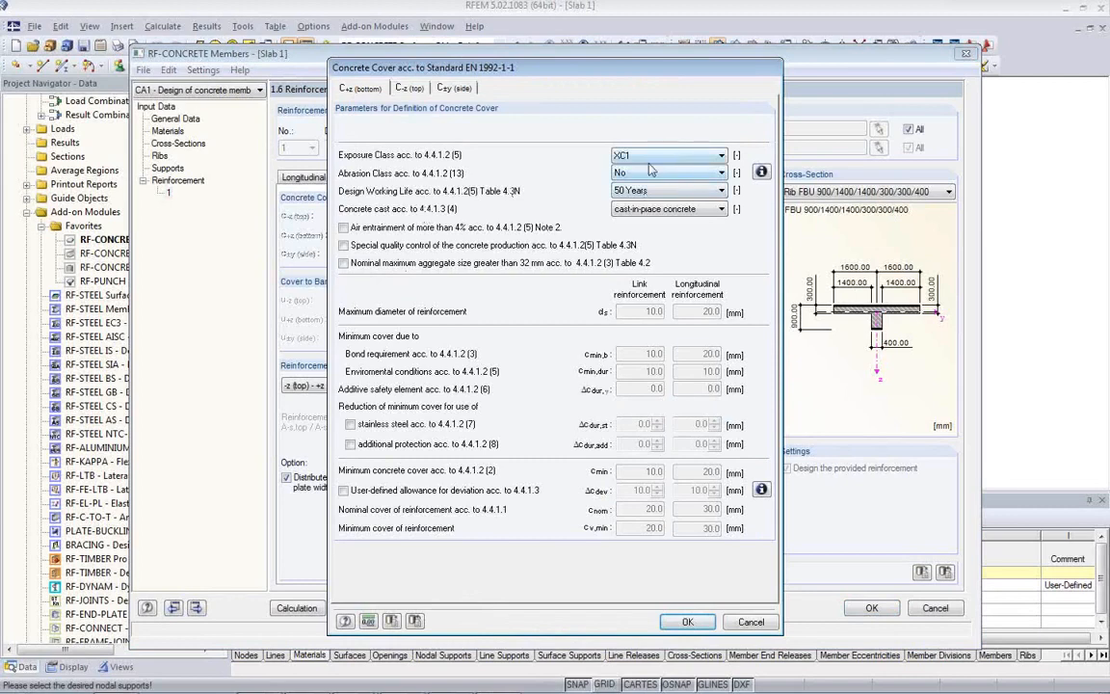
pyautogui.click(690, 622)
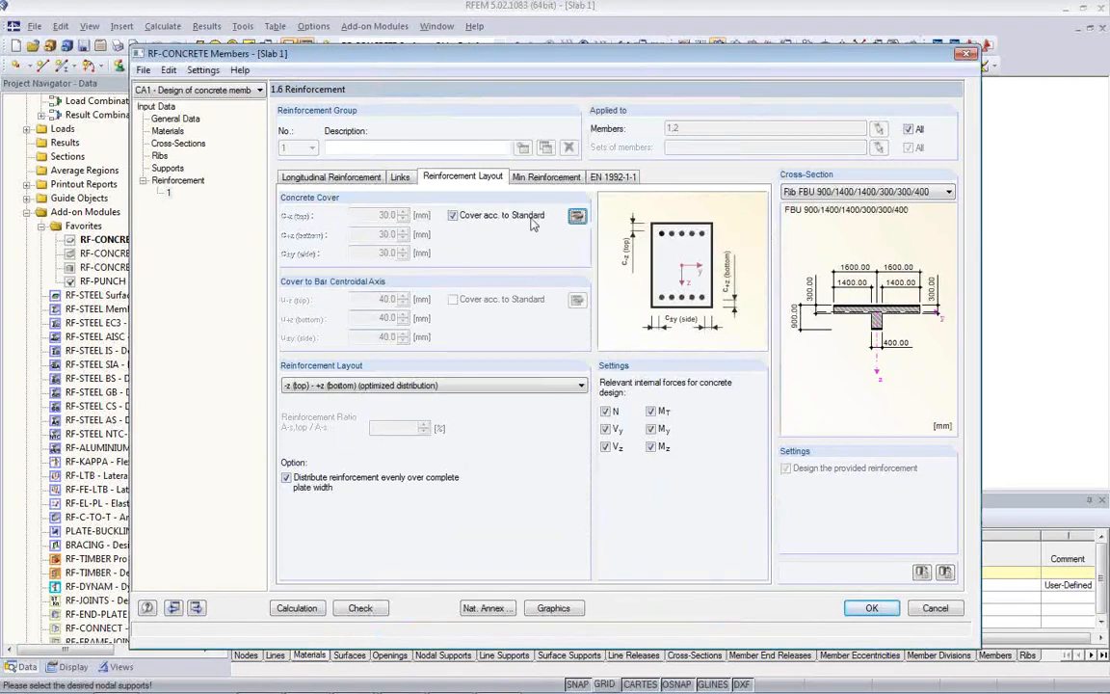
# Set the crack width limits to 0.4 mm for top and bottom, and calculate the member design
pyautogui.click(543, 179)
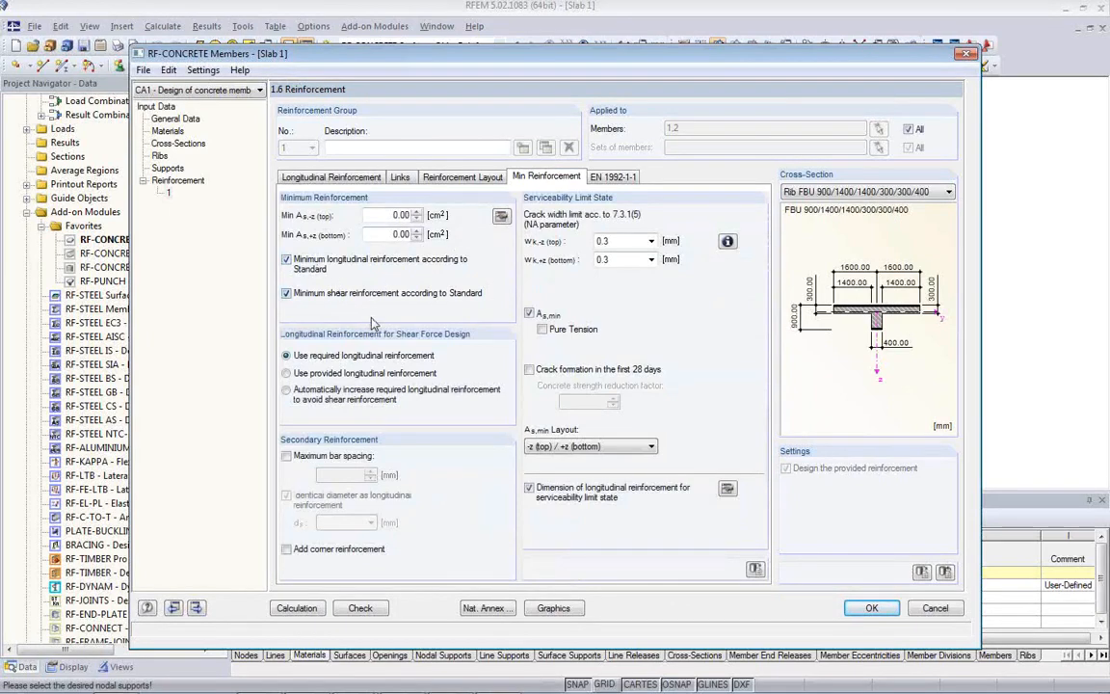
pyautogui.click(601, 241)
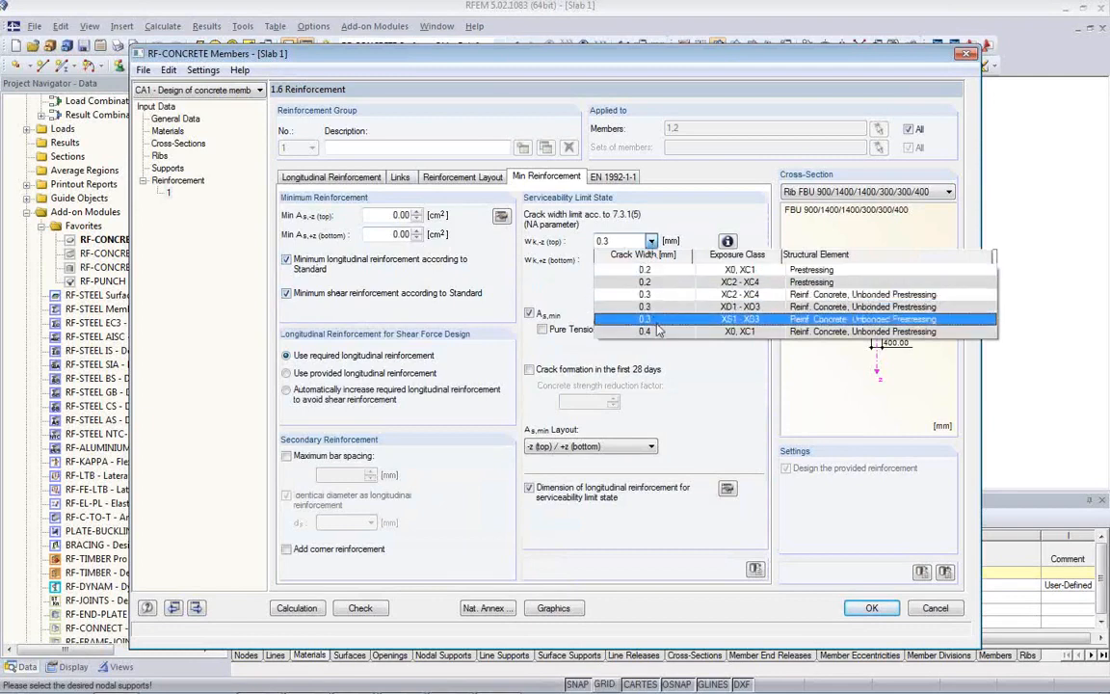
pyautogui.click(656, 330)
pyautogui.click(652, 260)
pyautogui.click(651, 350)
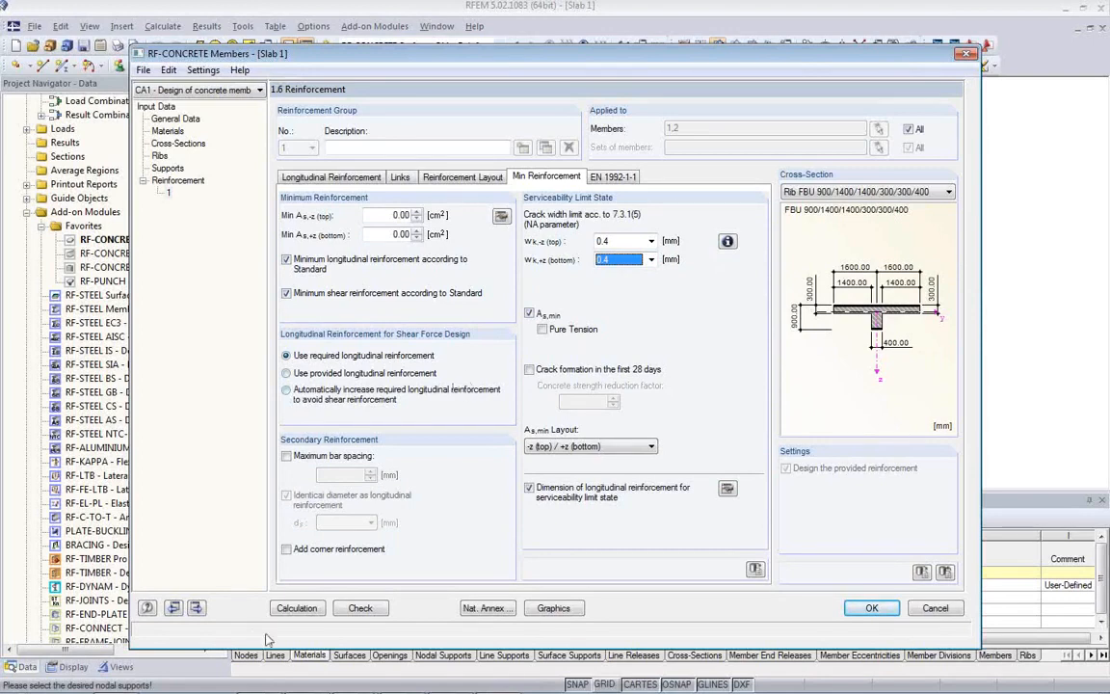
pyautogui.click(296, 609)
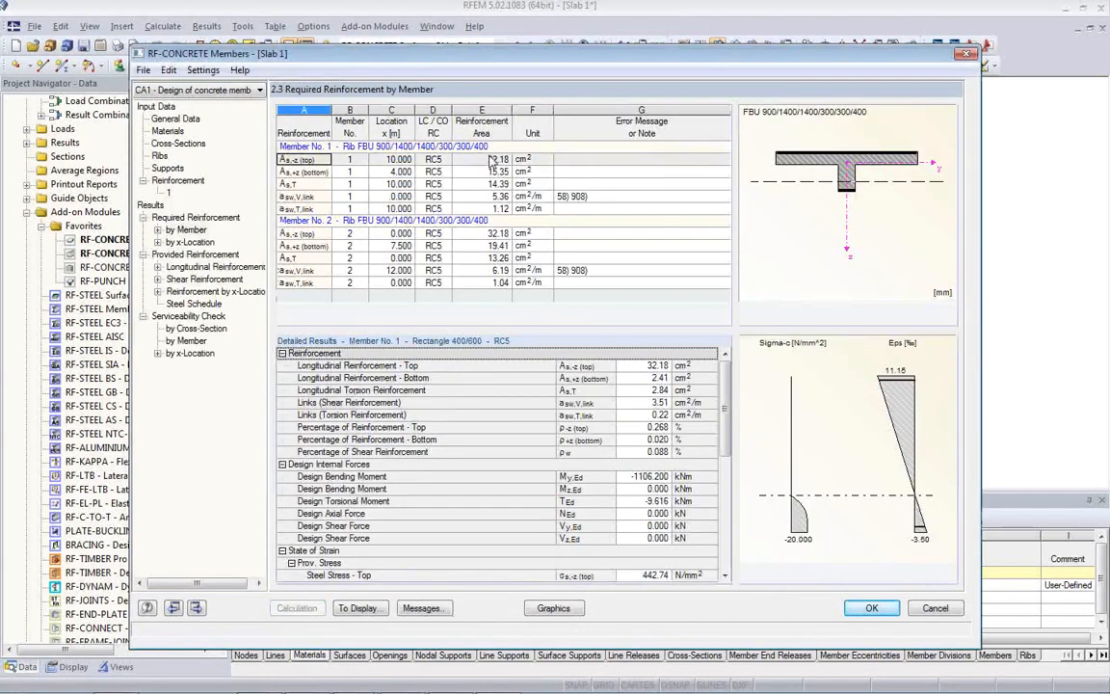
# Examine the provided longitudinal reinforcement of member 1 in the table, the elevation and the 3D rendering
pyautogui.click(213, 267)
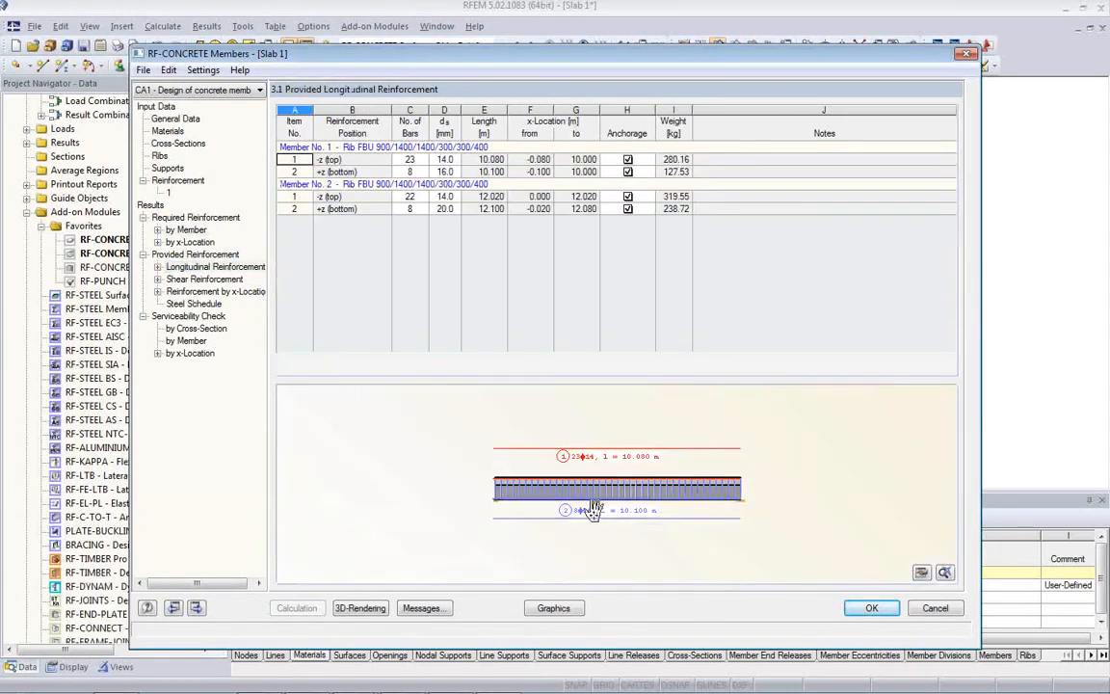
pyautogui.scroll(2, 576, 502)
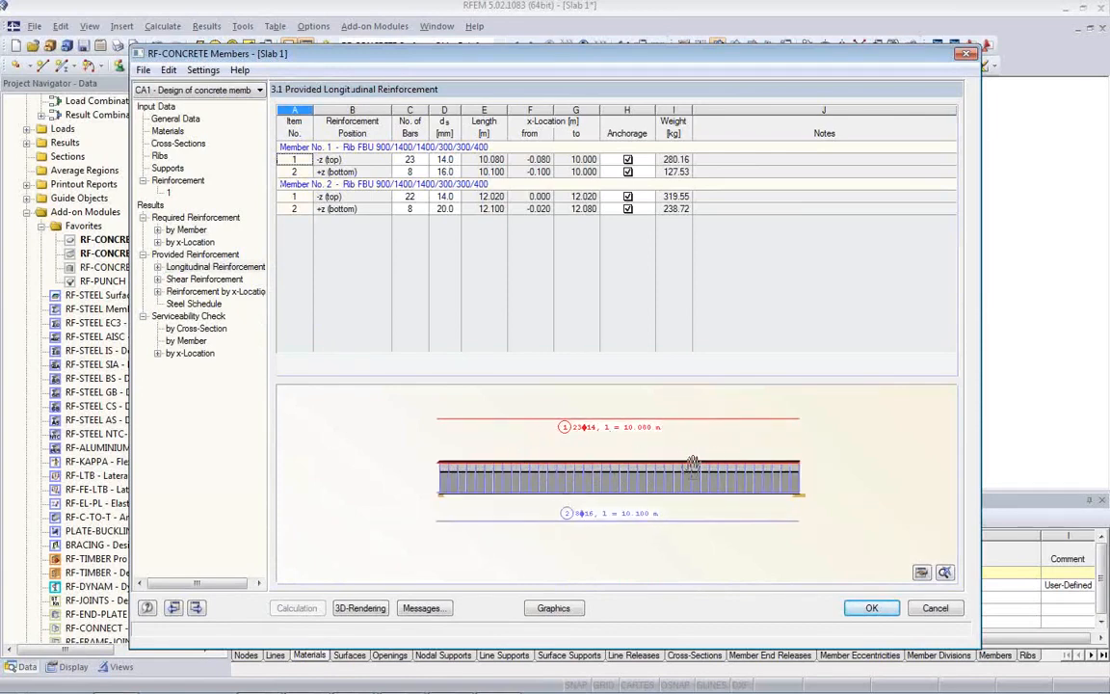
pyautogui.click(359, 608)
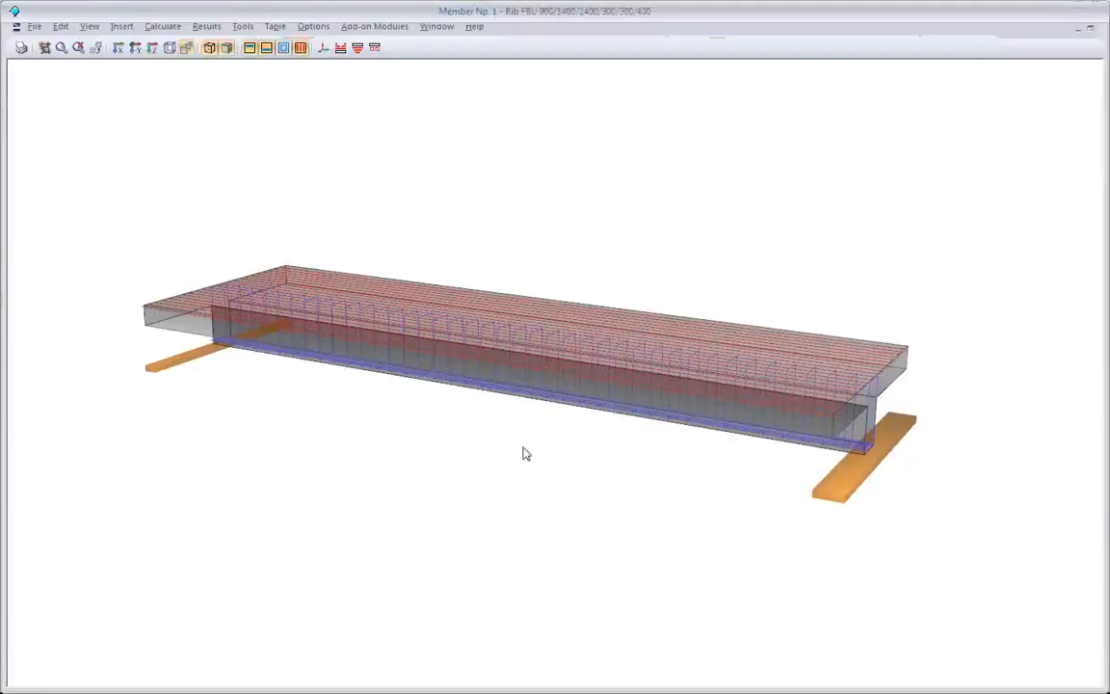
pyautogui.keyDown('ctrl'); pyautogui.moveTo(659, 448); pyautogui.dragTo(537, 403, button='middle'); pyautogui.keyUp('ctrl')
pyautogui.scroll(5, 537, 403)
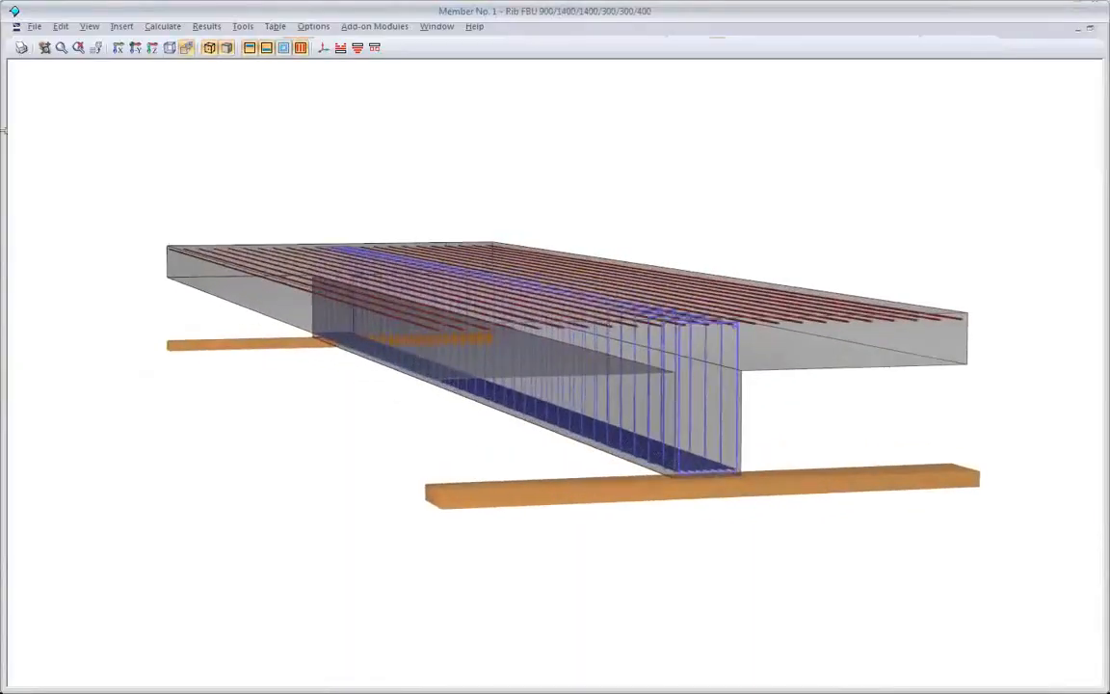
# Send the 3D reinforcement picture to printout report PR1 at 50% of page height and close the rendering
pyautogui.click(21, 47)
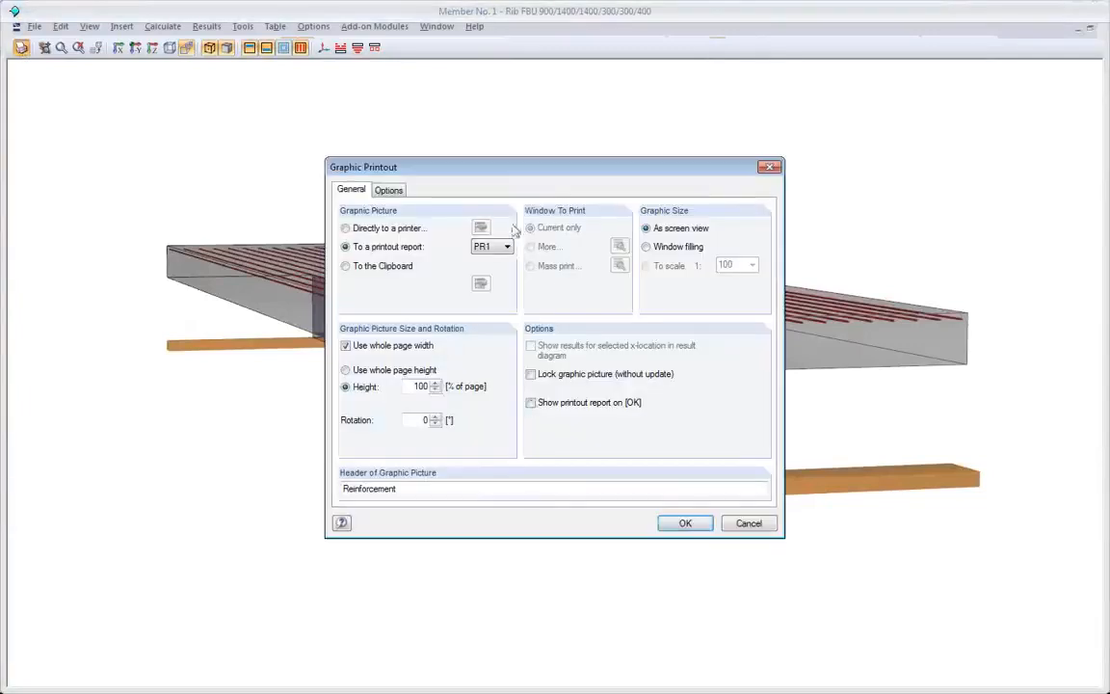
pyautogui.doubleClick(414, 385)
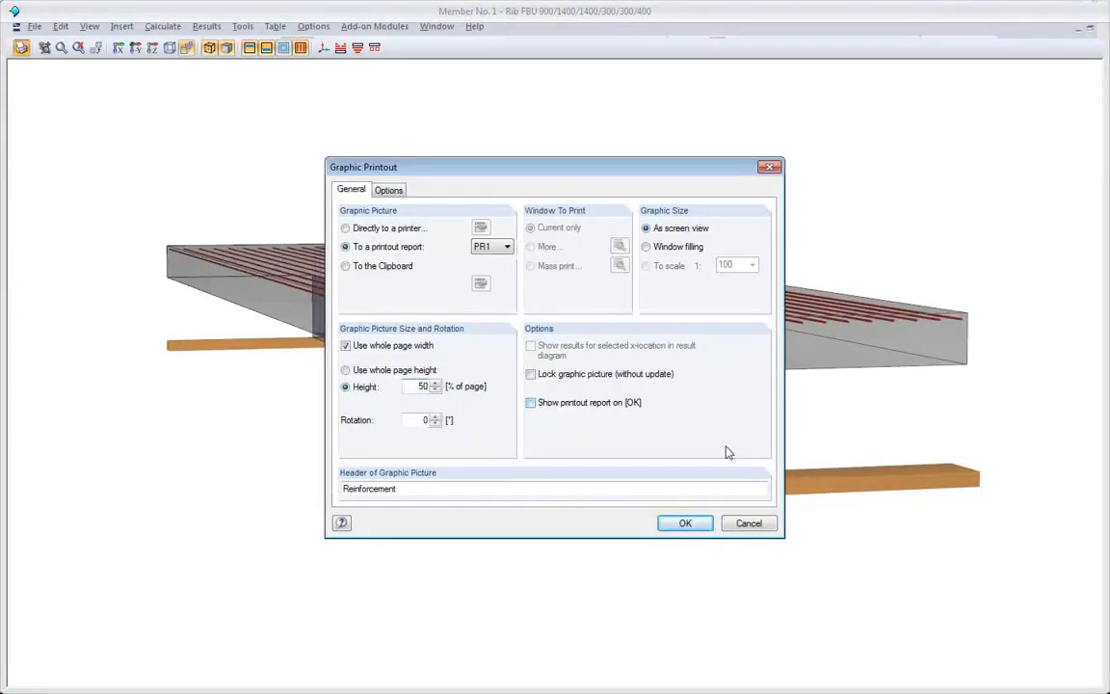
pyautogui.click(696, 528)
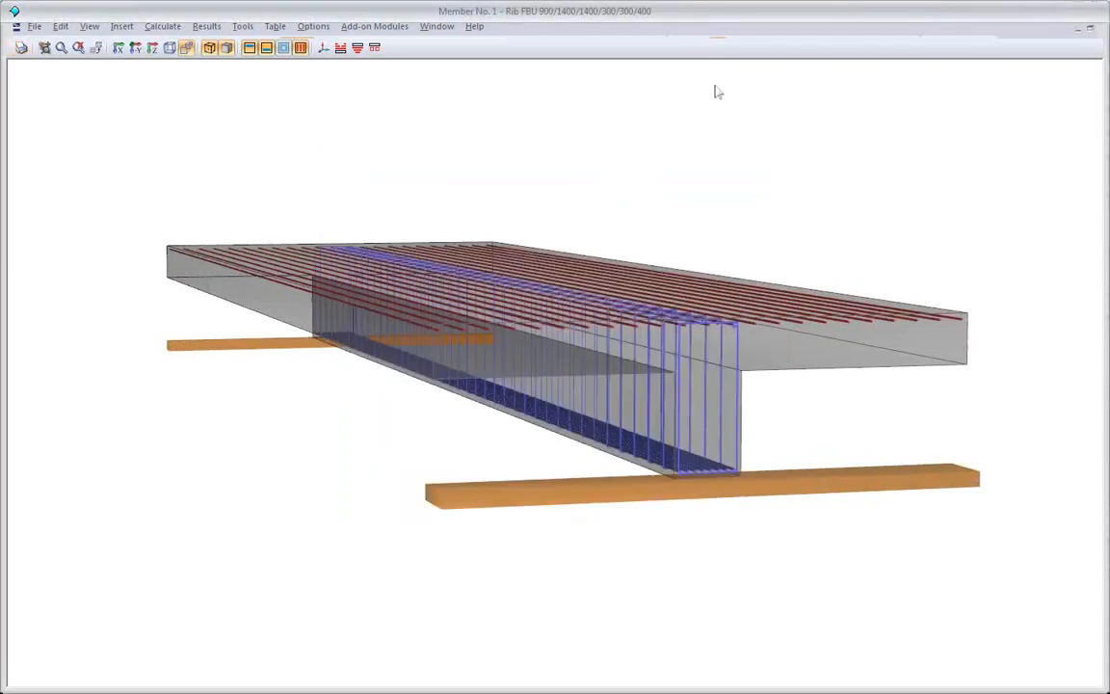
pyautogui.click(1098, 29)
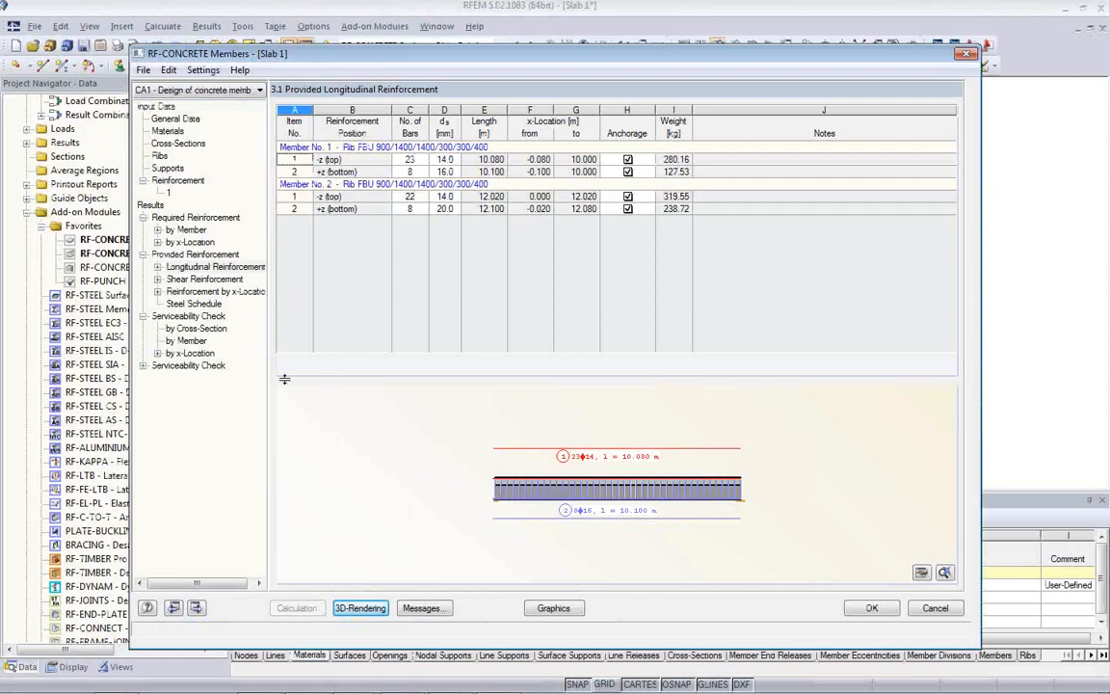
# Examine the provided shear reinforcement and the link layout of member 1
pyautogui.click(204, 279)
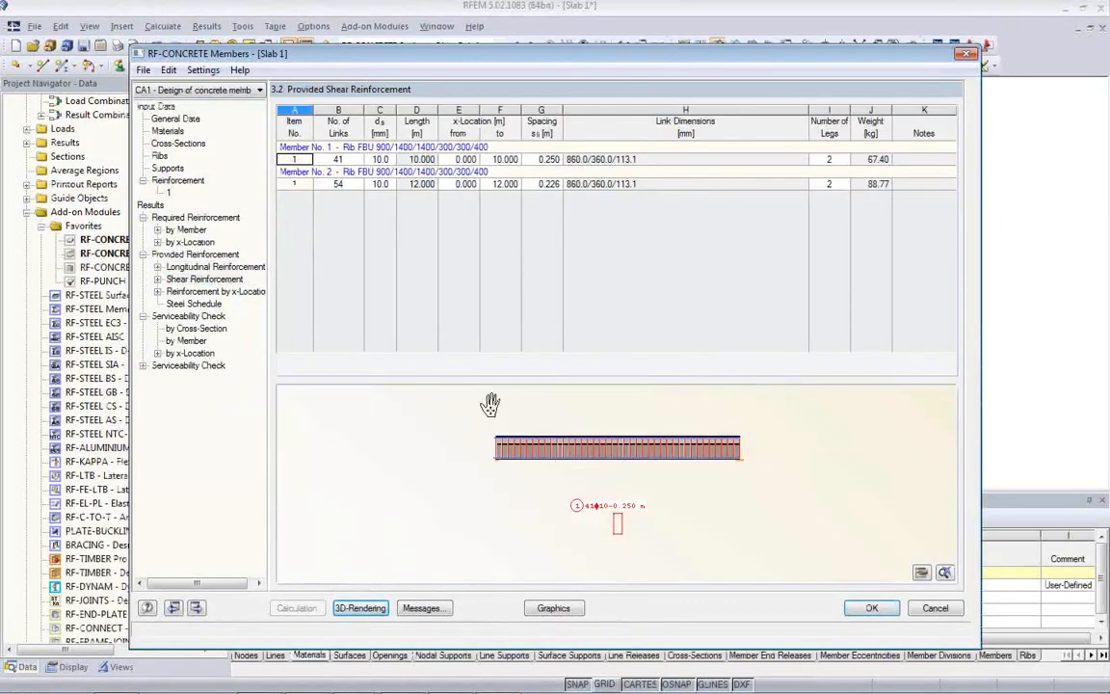
pyautogui.scroll(4, 595, 483)
pyautogui.moveTo(612, 487); pyautogui.dragTo(599, 541)
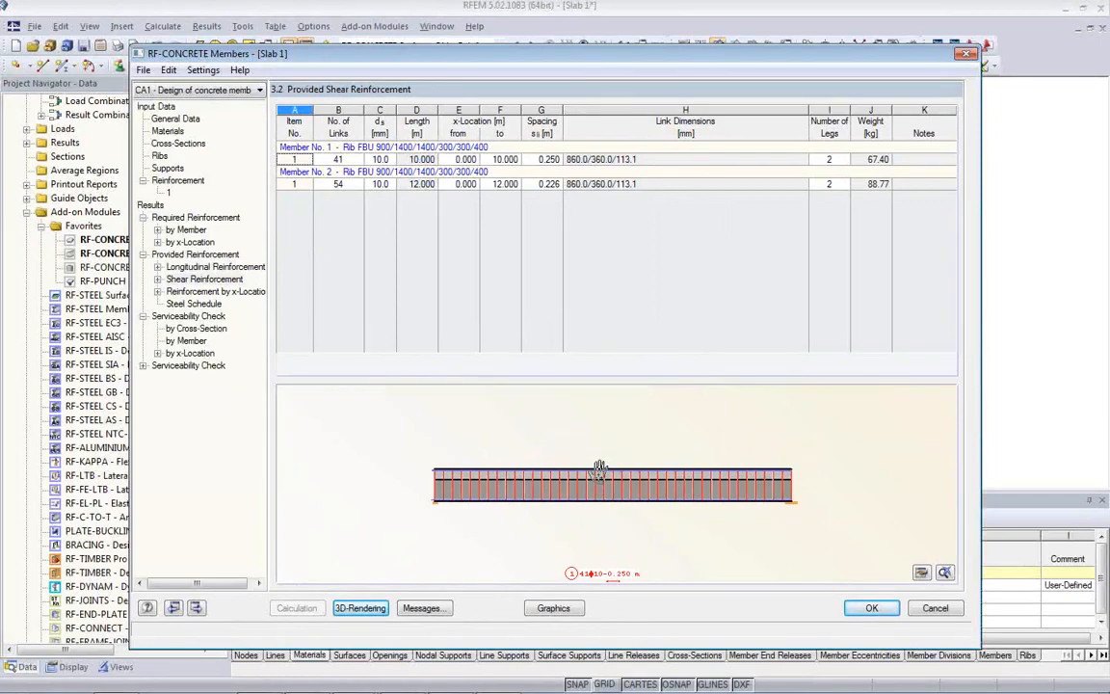
pyautogui.moveTo(547, 440); pyautogui.dragTo(541, 423)
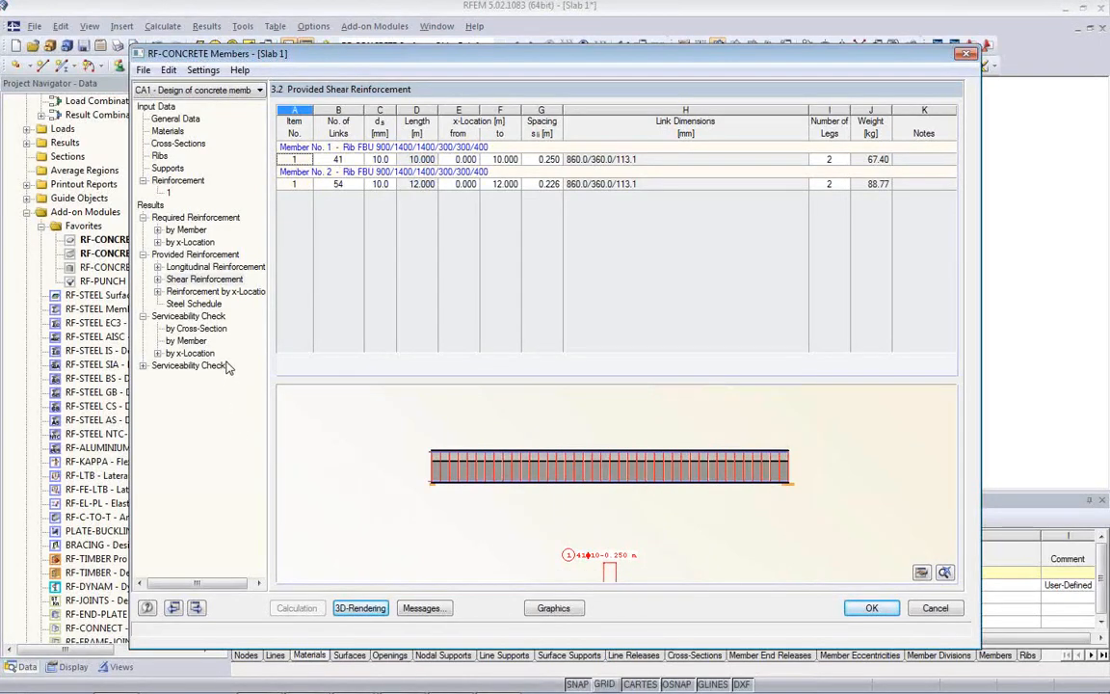
# Review the governing crack width and deflection in the serviceability check by cross-section
pyautogui.click(197, 329)
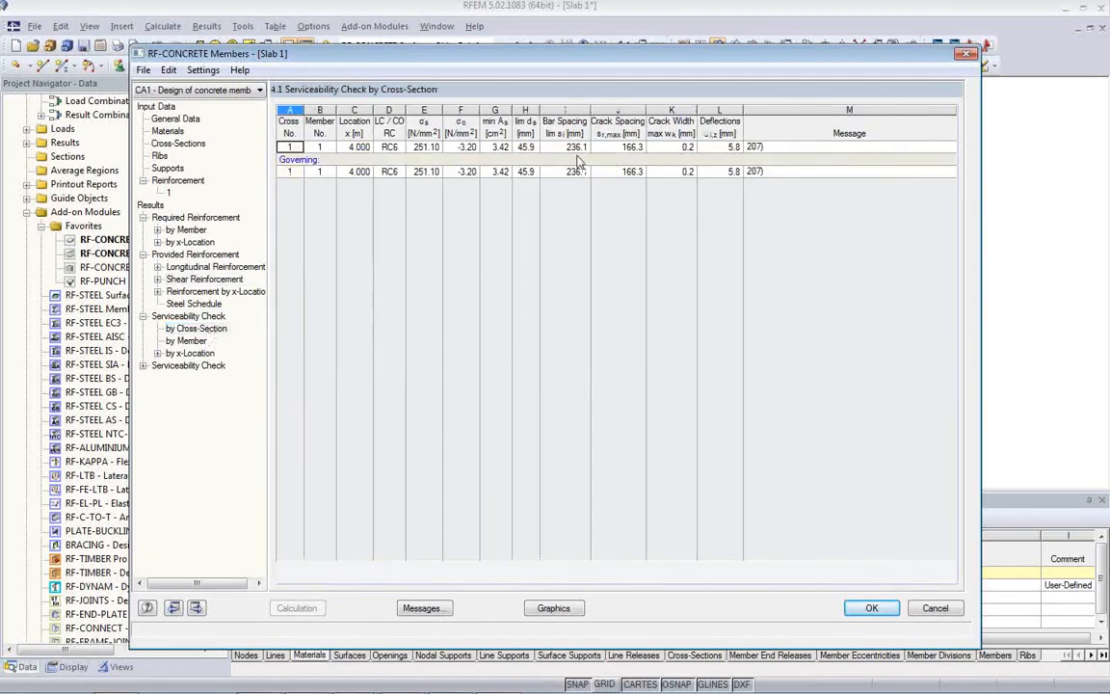
pyautogui.click(719, 149)
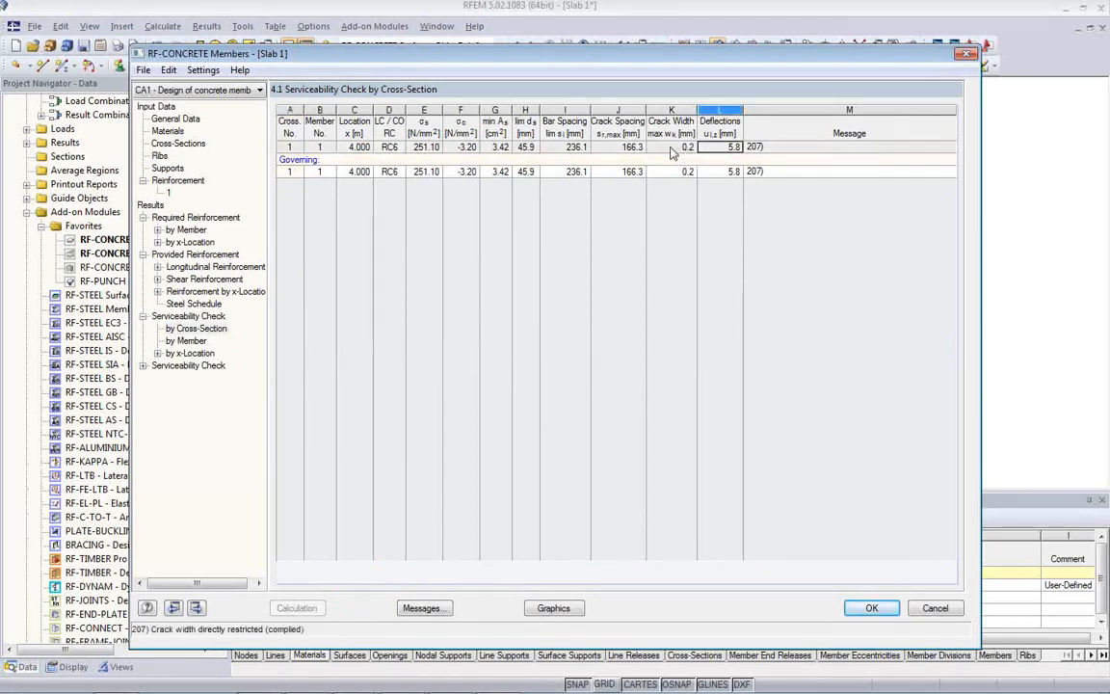
pyautogui.click(670, 149)
pyautogui.click(665, 172)
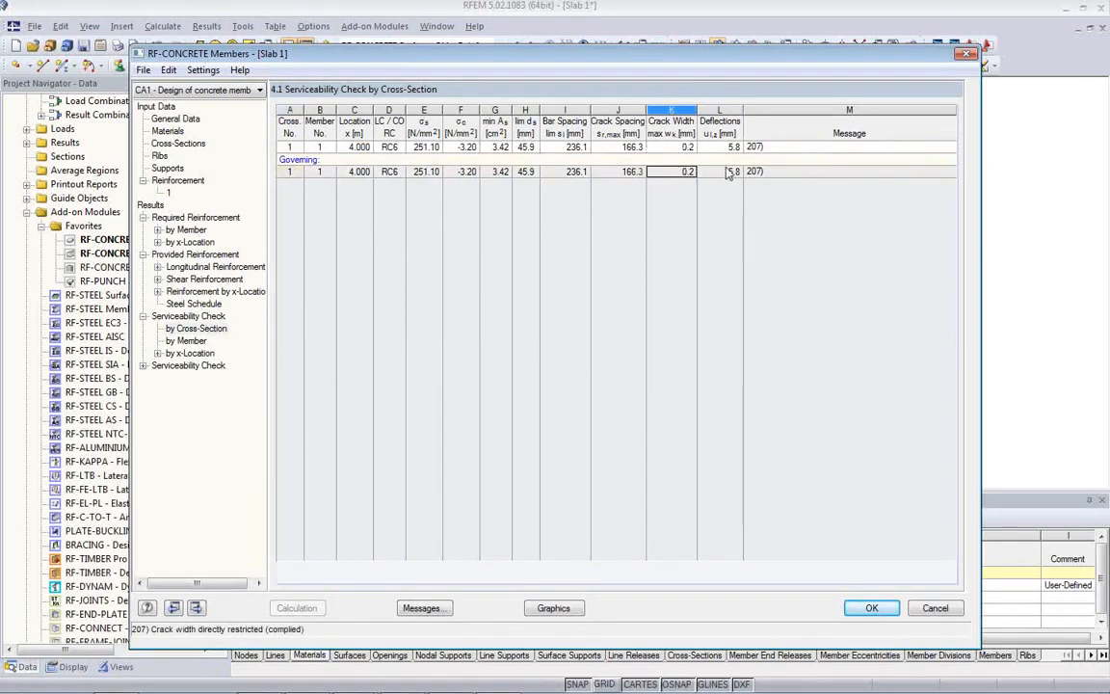
pyautogui.click(727, 150)
pyautogui.click(723, 174)
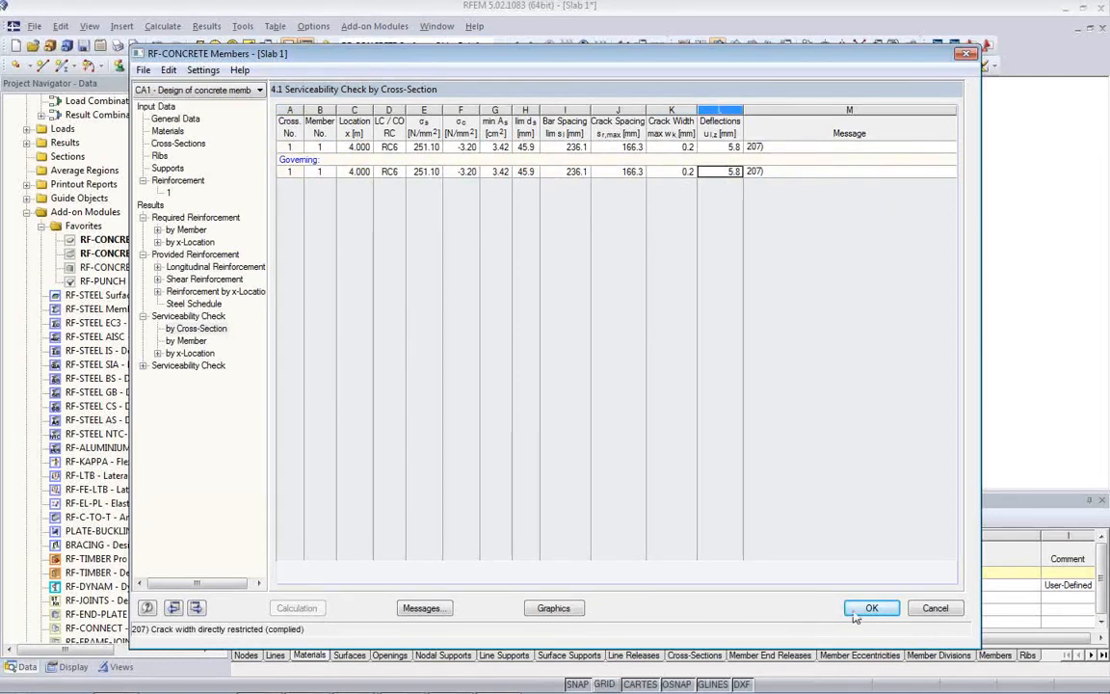
# Display the required member reinforcement graphically on the model in isometric view, moving the results legend clear of the ribs
pyautogui.click(549, 608)
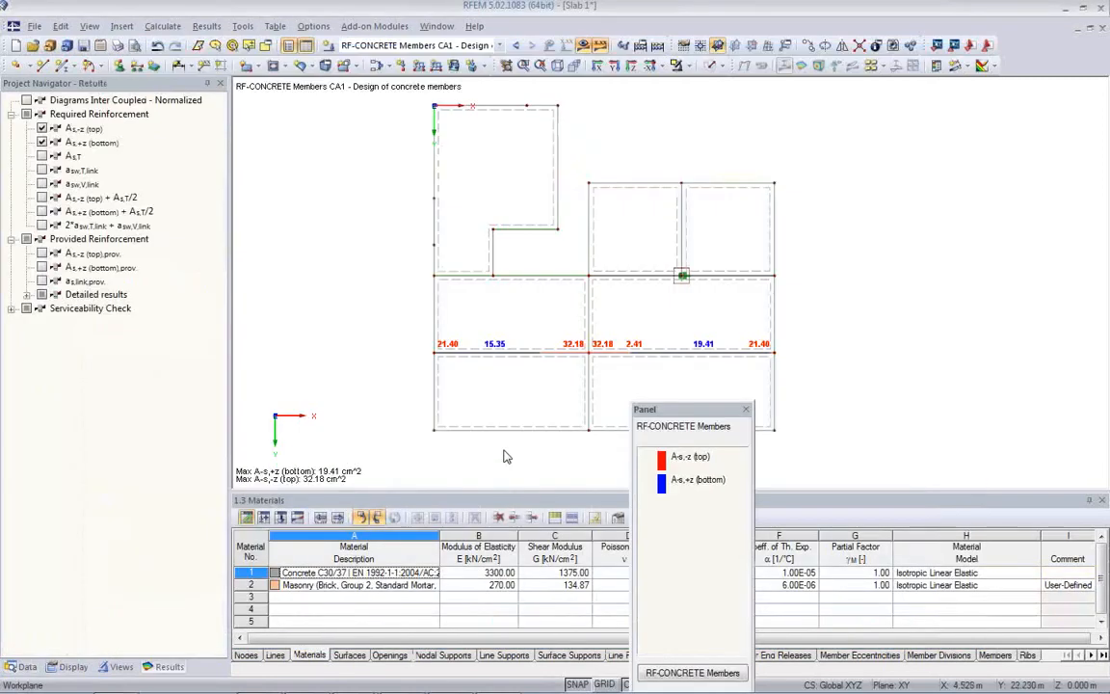
pyautogui.click(557, 66)
pyautogui.moveTo(544, 333); pyautogui.dragTo(501, 306, button='middle')
pyautogui.moveTo(724, 409); pyautogui.dragTo(1014, 218)
pyautogui.moveTo(681, 373); pyautogui.dragTo(656, 406, button='middle')
pyautogui.scroll(1, 653, 377)
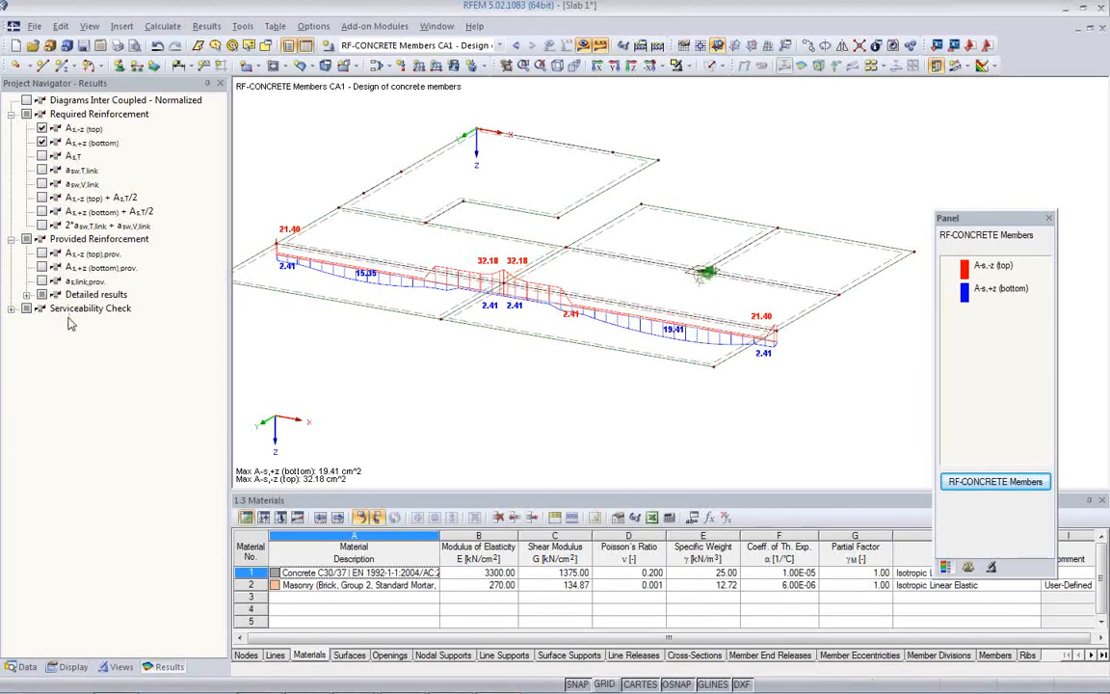
# Add the provided top and bottom reinforcement diagrams to the display and send the picture to printout report PR1 at 50% page height
pyautogui.click(41, 252)
pyautogui.click(41, 266)
pyautogui.scroll(3, 528, 367)
pyautogui.moveTo(613, 355); pyautogui.dragTo(582, 358, button='middle')
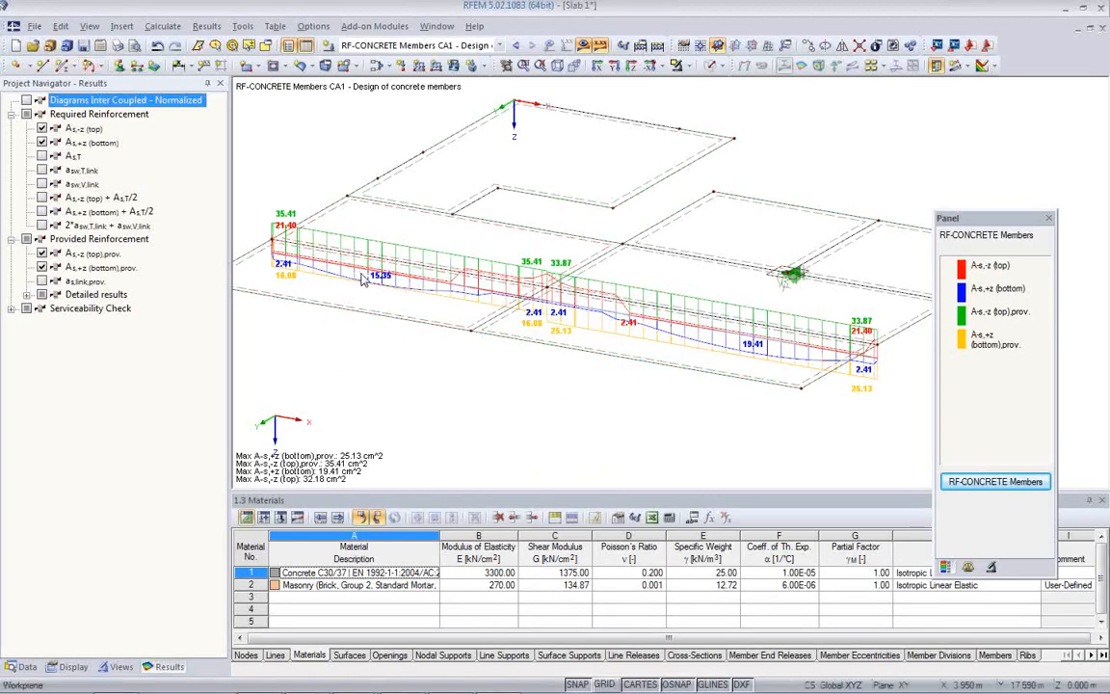
pyautogui.click(118, 46)
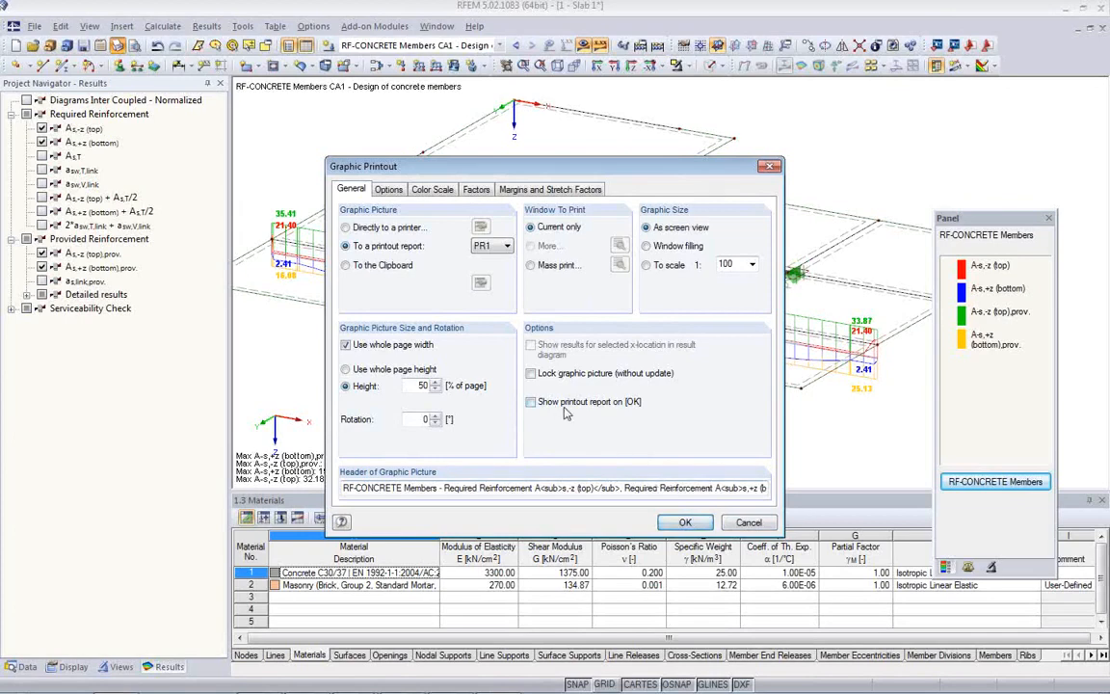
pyautogui.click(683, 523)
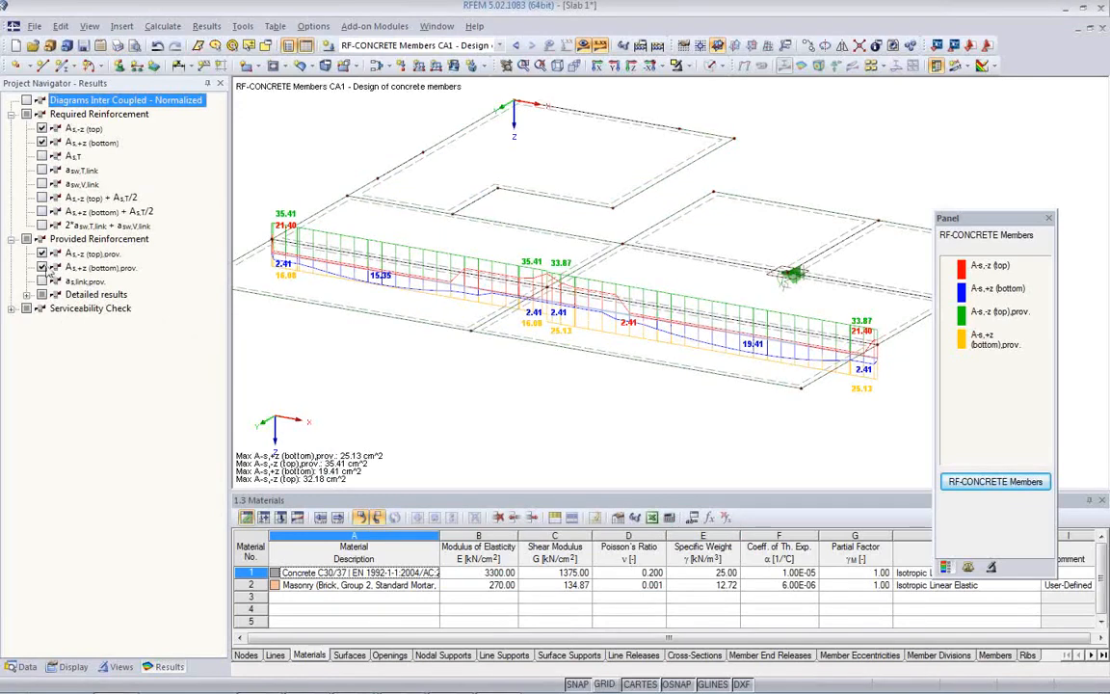
# Hide the required and provided top and bottom reinforcement diagrams and list the individual serviceability check results
pyautogui.click(41, 129)
pyautogui.click(42, 142)
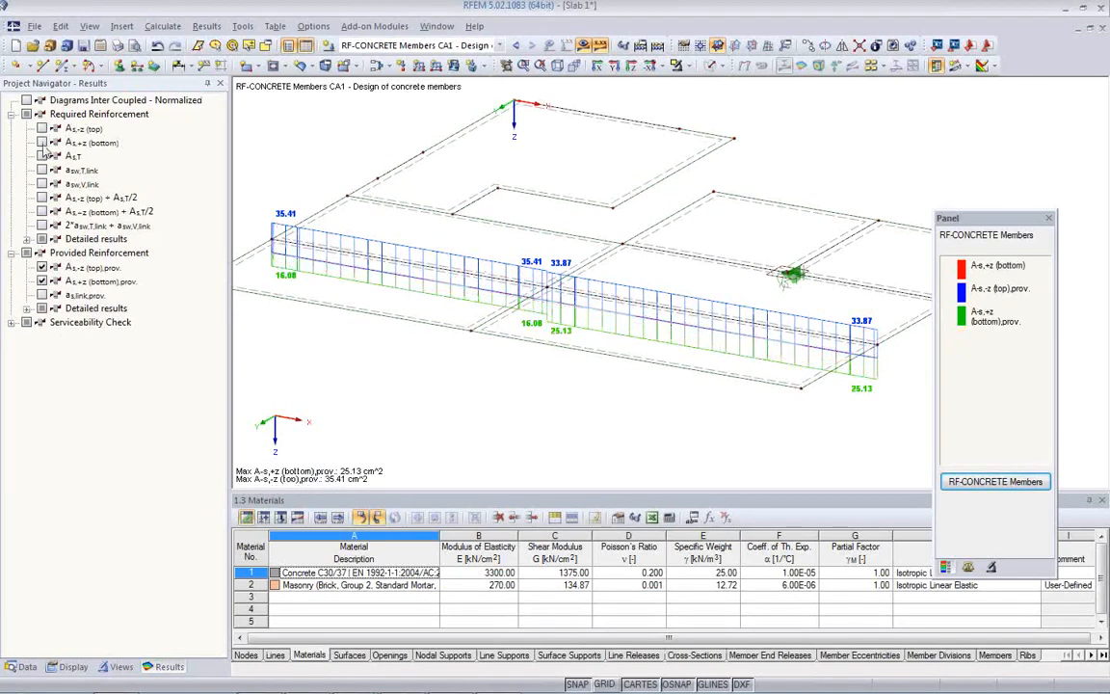
pyautogui.click(42, 267)
pyautogui.click(41, 281)
pyautogui.click(11, 322)
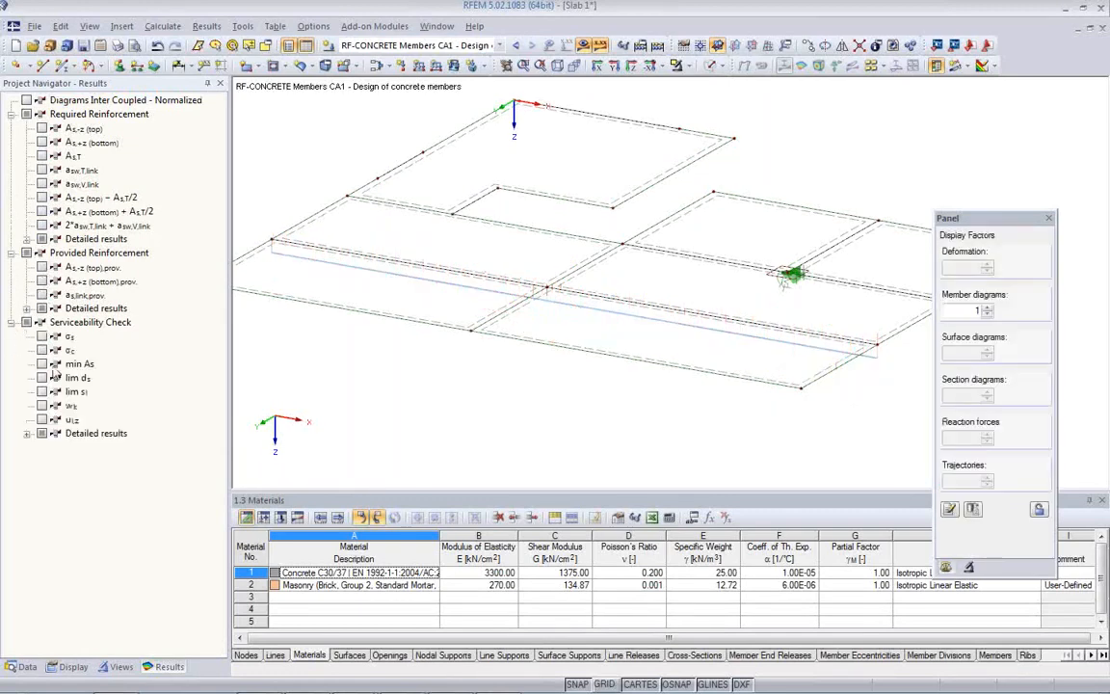
# Display the serviceability stresses σs and σc on the ribs and send the picture to printout report PR1 at 50% page height
pyautogui.click(41, 336)
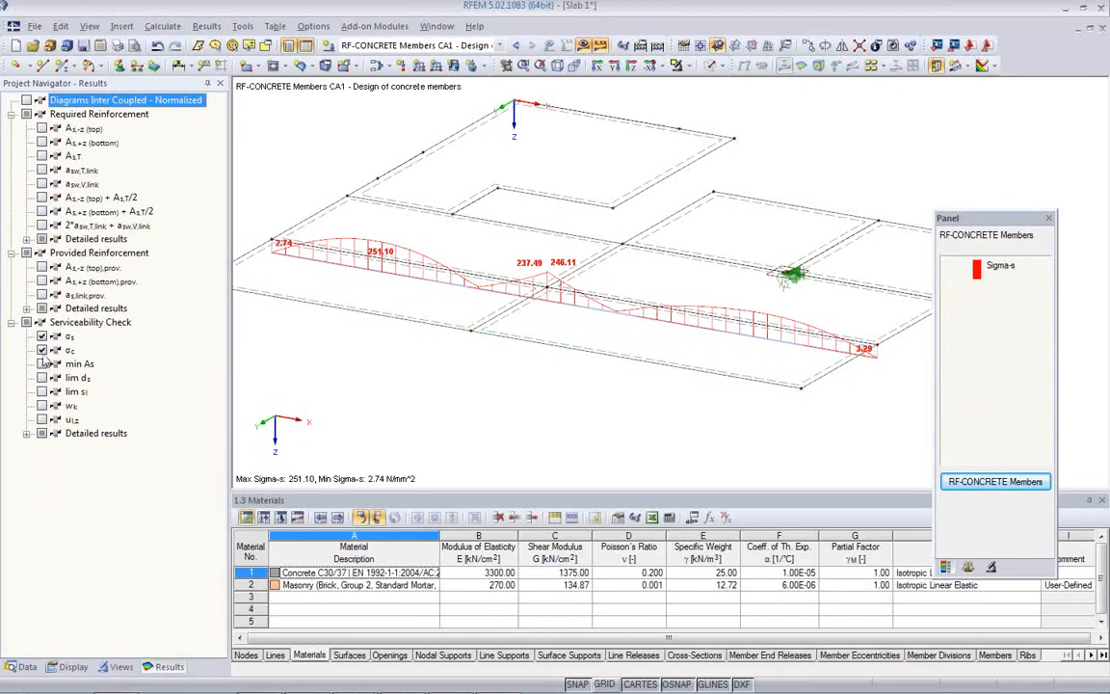
pyautogui.click(41, 350)
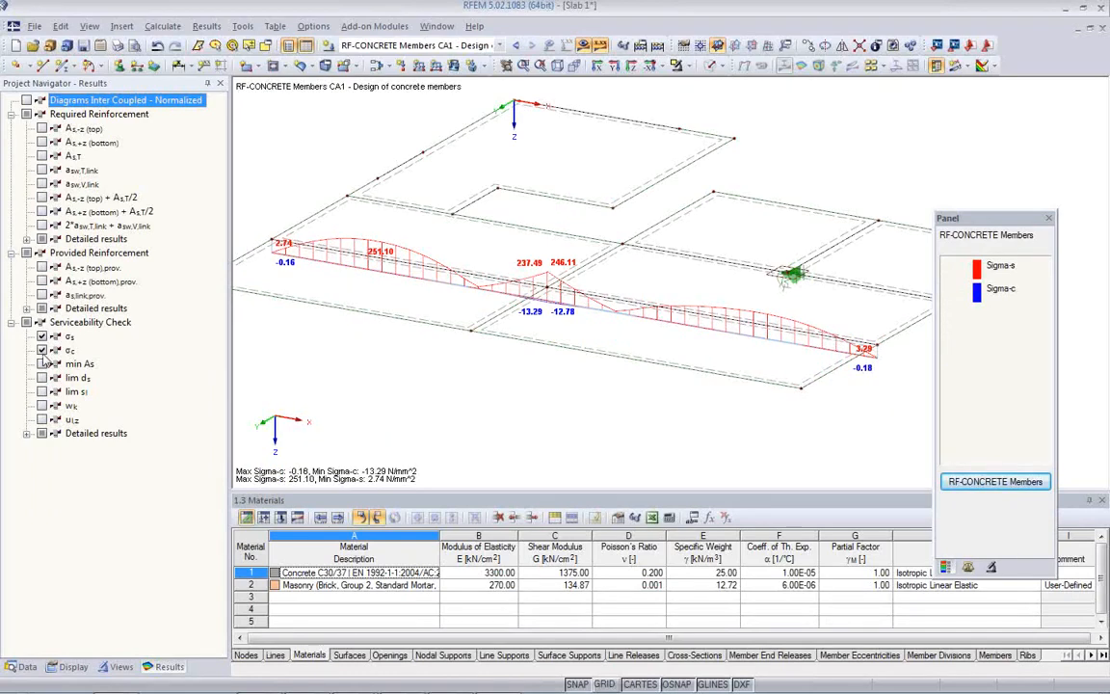
pyautogui.click(41, 406)
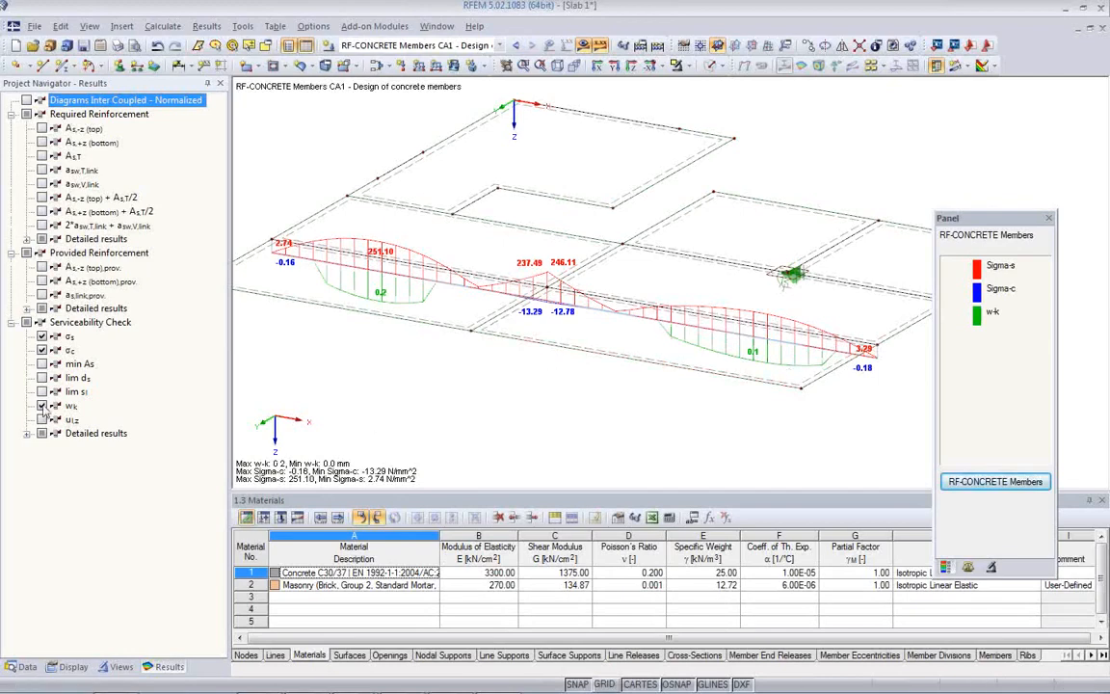
pyautogui.click(41, 405)
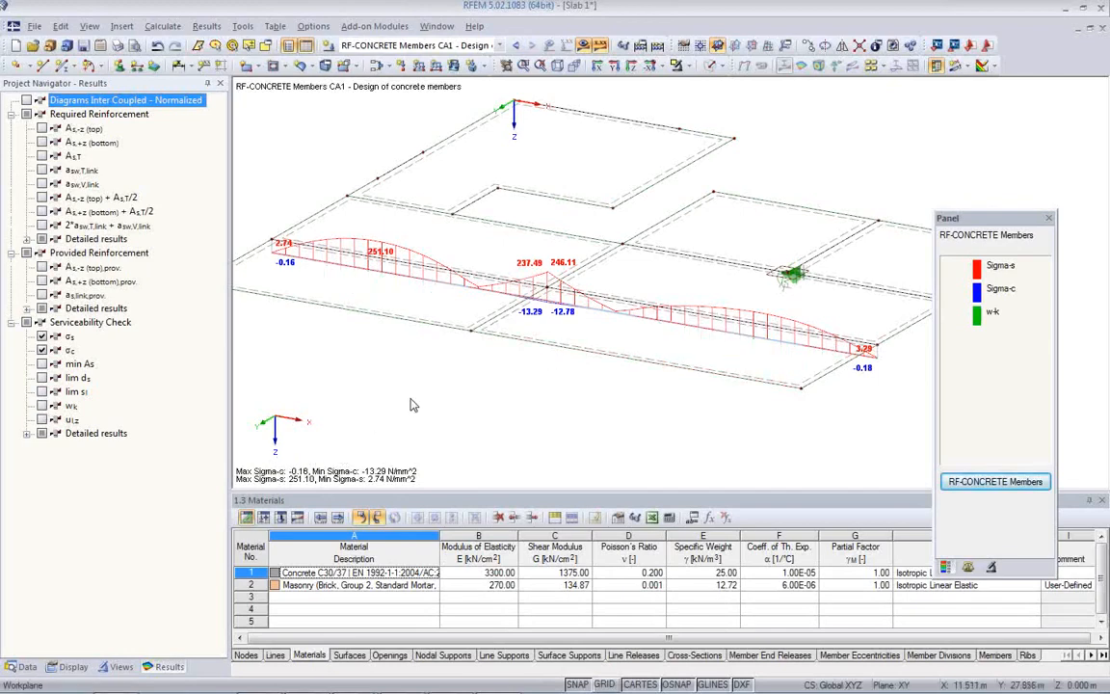
pyautogui.click(118, 47)
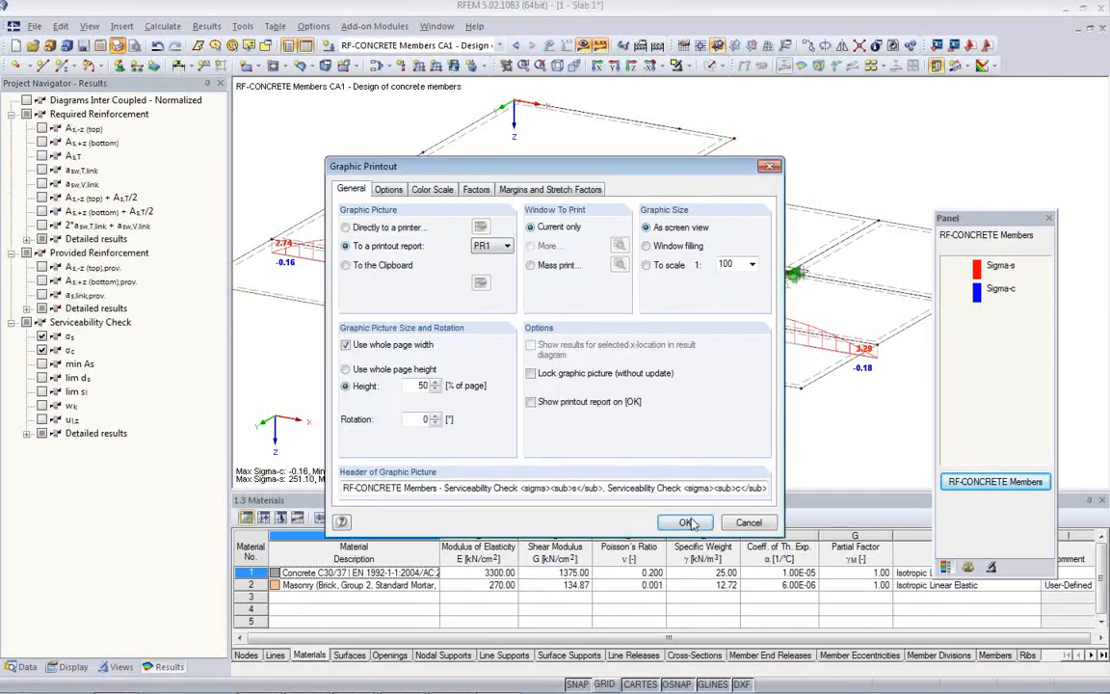
pyautogui.click(685, 522)
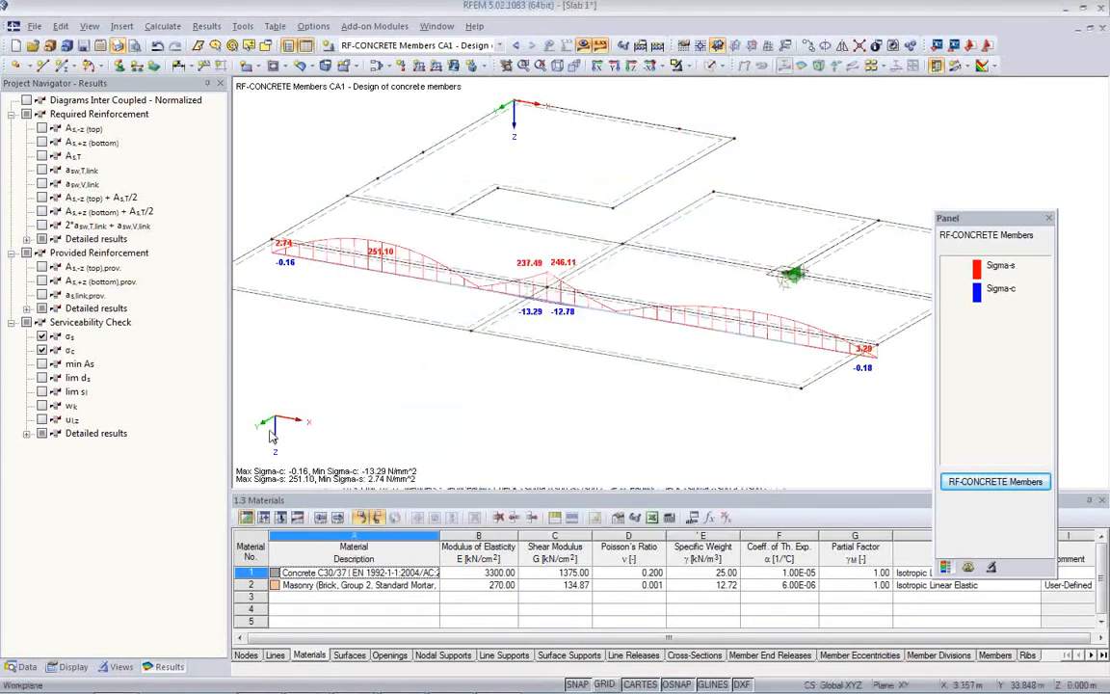
# Replace the stress diagrams with crack width wk and deflection ul,z, and send the picture to printout report PR1 at 50% page height
pyautogui.click(42, 350)
pyautogui.click(41, 336)
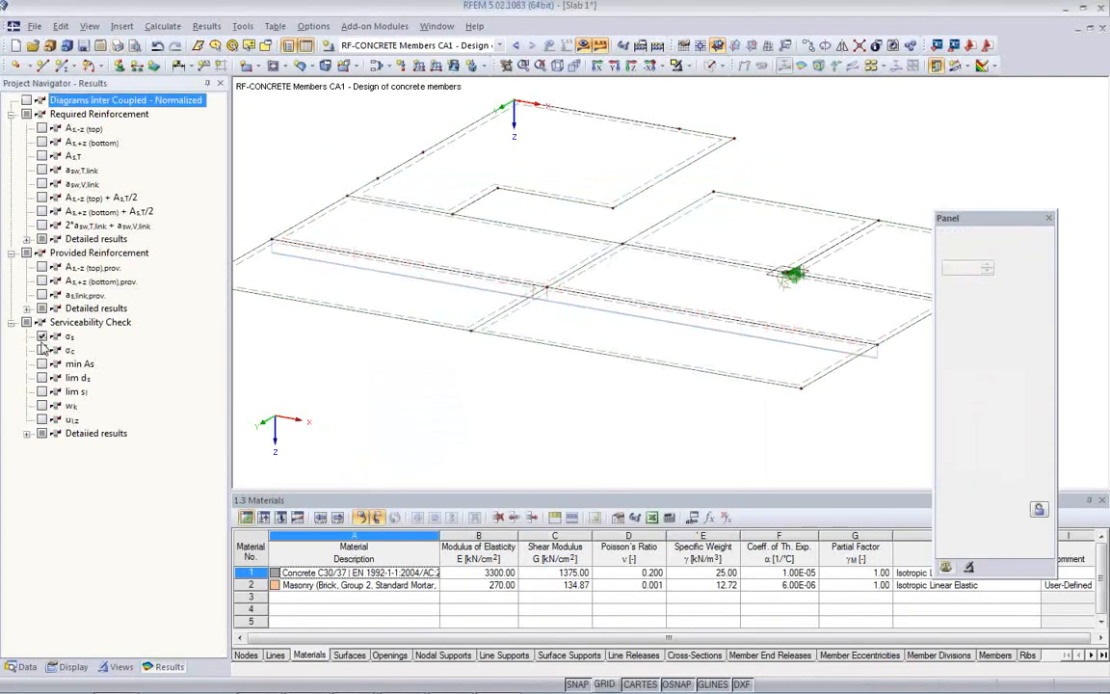
pyautogui.click(41, 405)
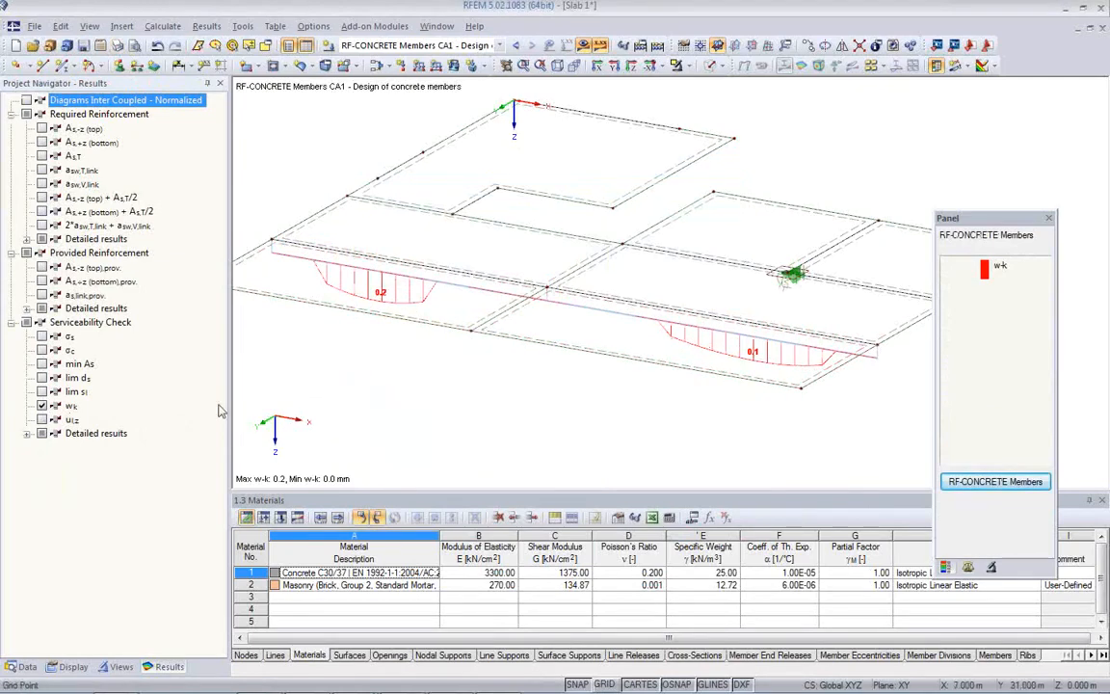
pyautogui.click(41, 420)
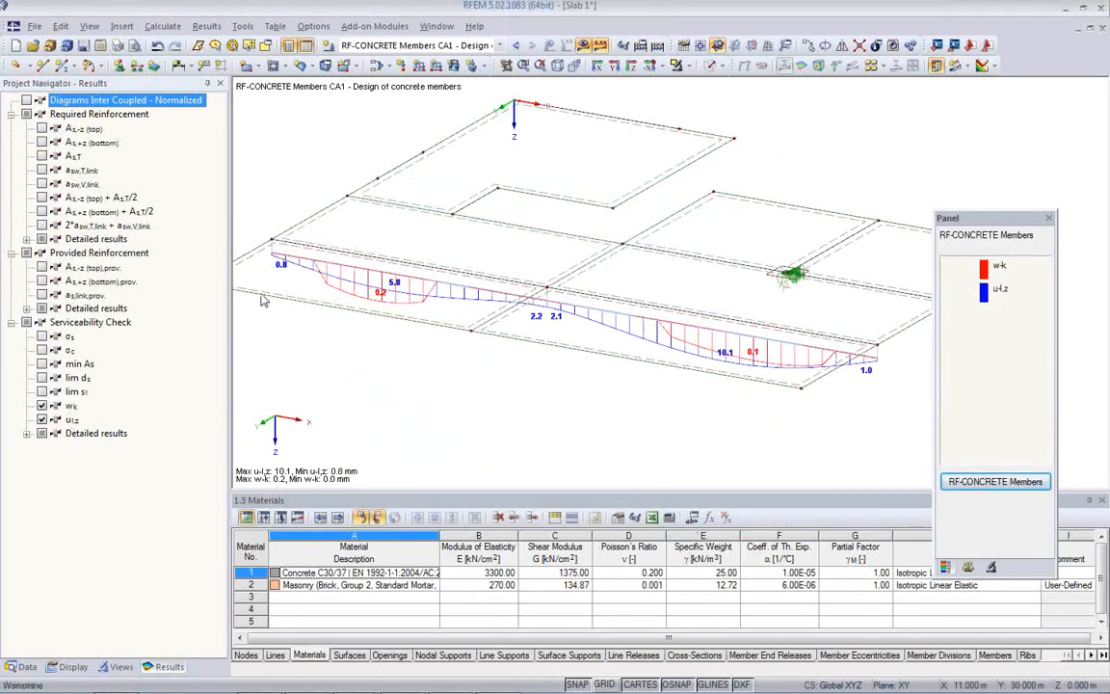
pyautogui.click(115, 45)
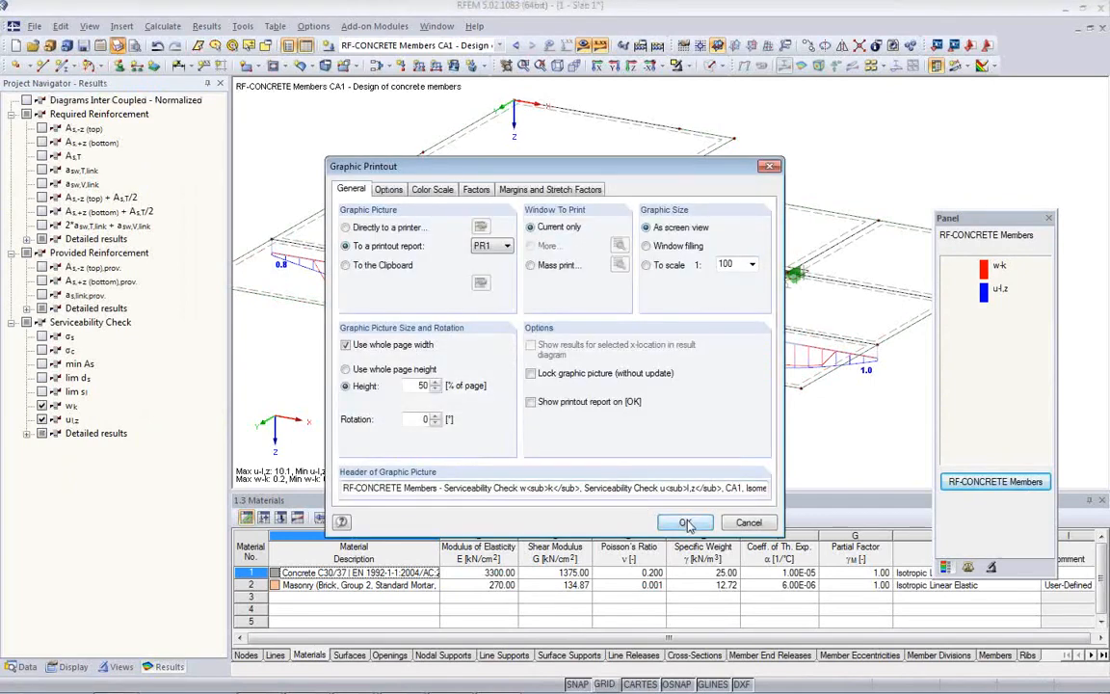
pyautogui.click(685, 523)
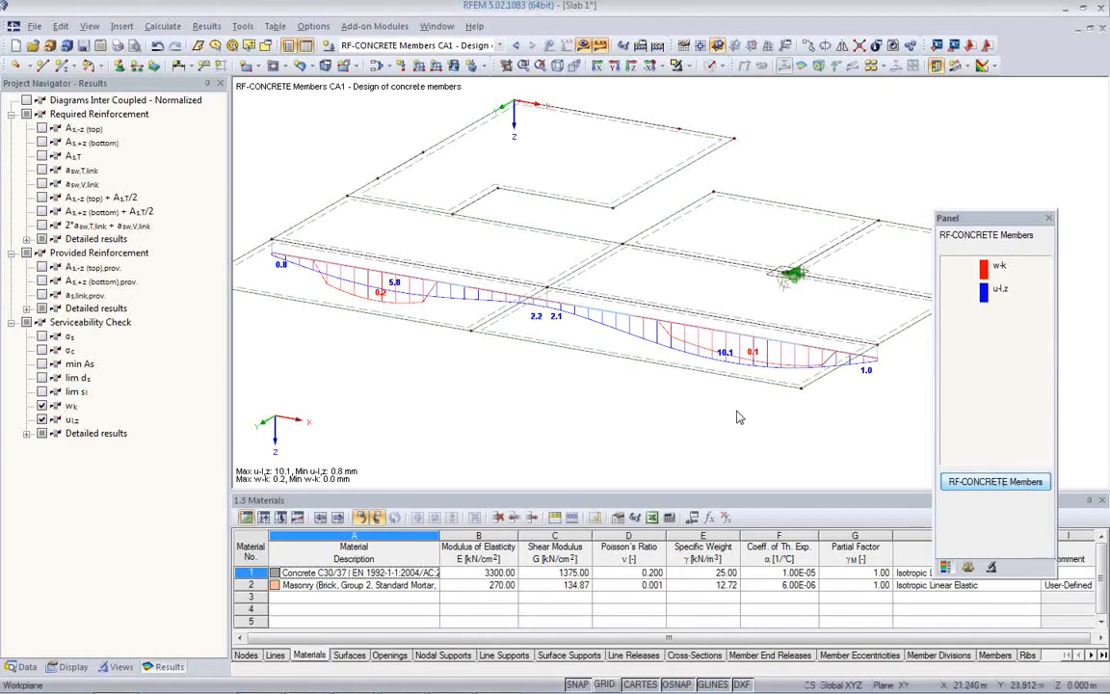
# Turn off the results display on the slab model and save the model
pyautogui.click(583, 45)
pyautogui.moveTo(596, 255); pyautogui.dragTo(627, 231, button='middle')
pyautogui.scroll(-2, 613, 252)
pyautogui.keyDown('ctrl'); pyautogui.moveTo(620, 290); pyautogui.dragTo(613, 335, button='middle'); pyautogui.keyUp('ctrl')
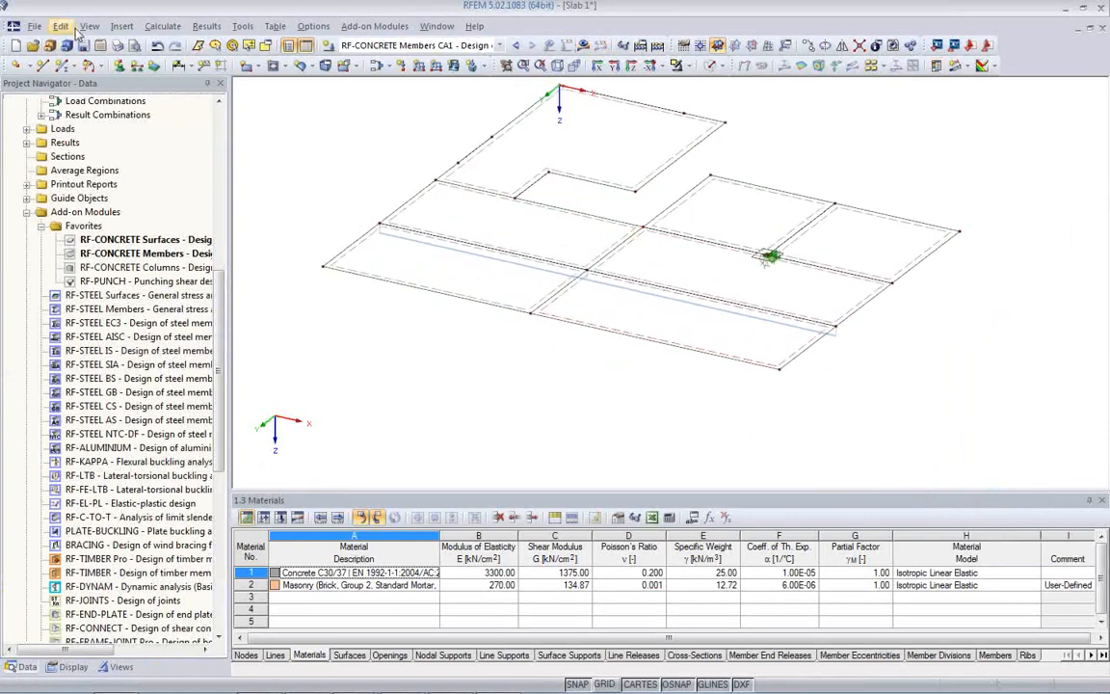
pyautogui.click(83, 46)
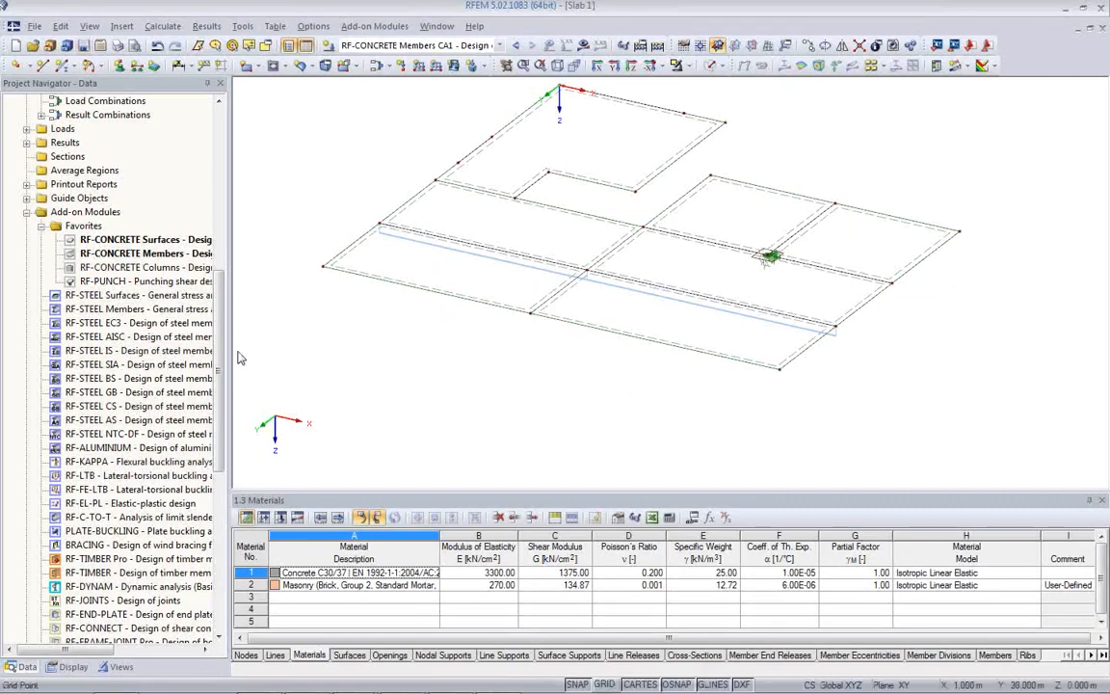
# Open printout report PR1: Concrete 2d from the model's data tree
pyautogui.moveTo(219, 366); pyautogui.dragTo(231, 391)
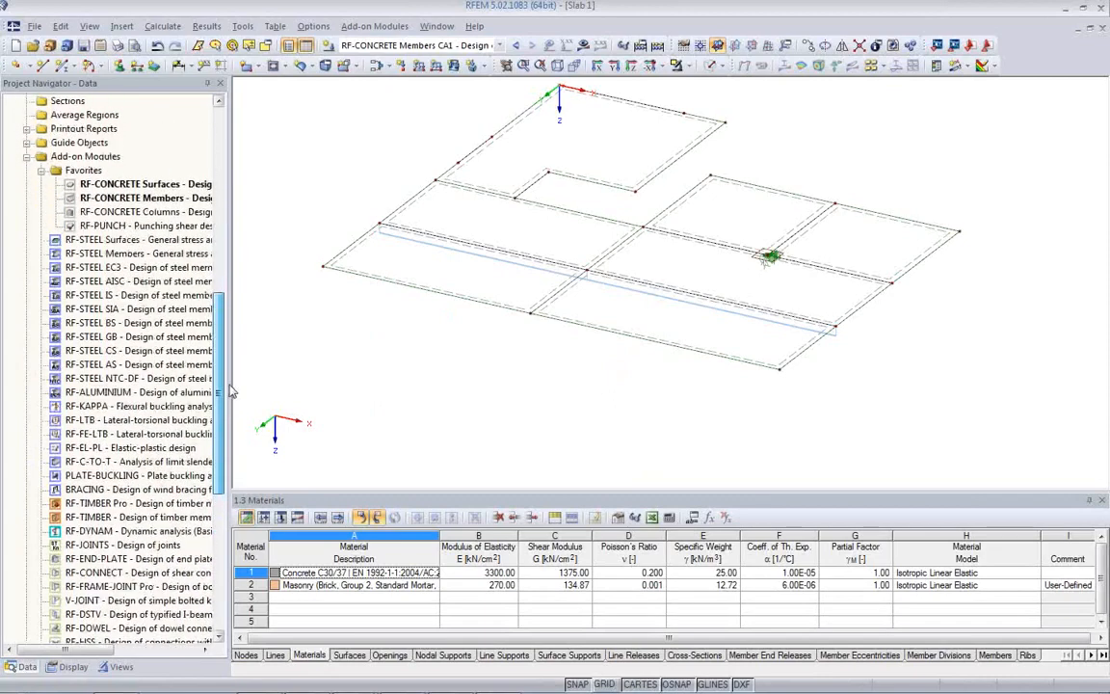
pyautogui.scroll(6, 207, 351)
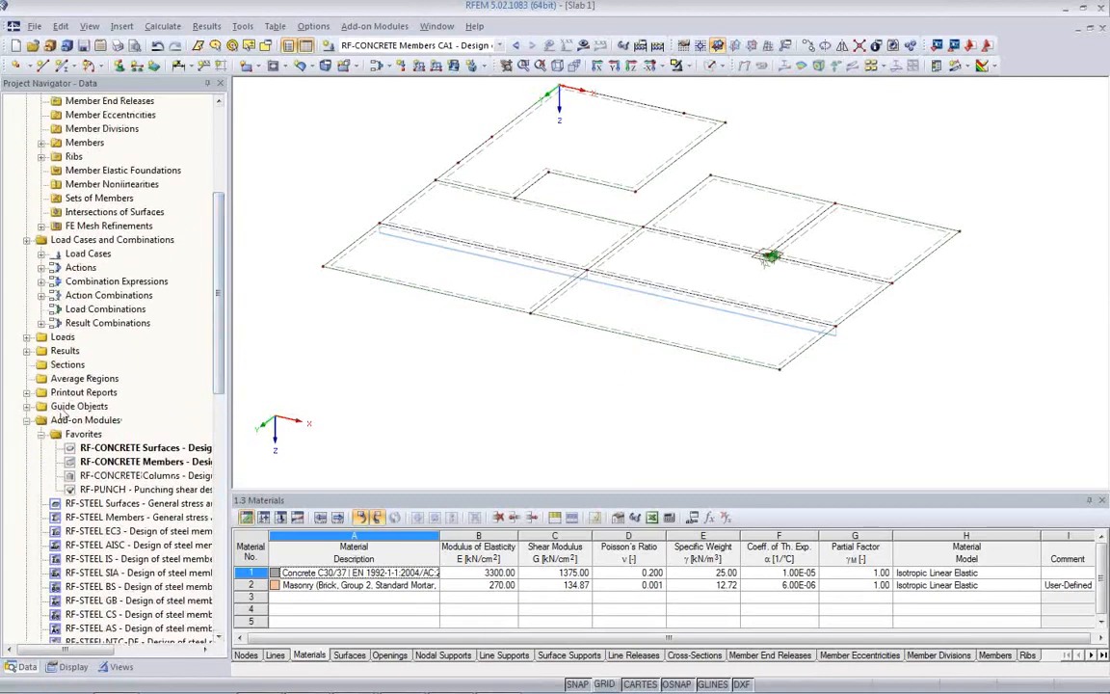
pyautogui.click(27, 392)
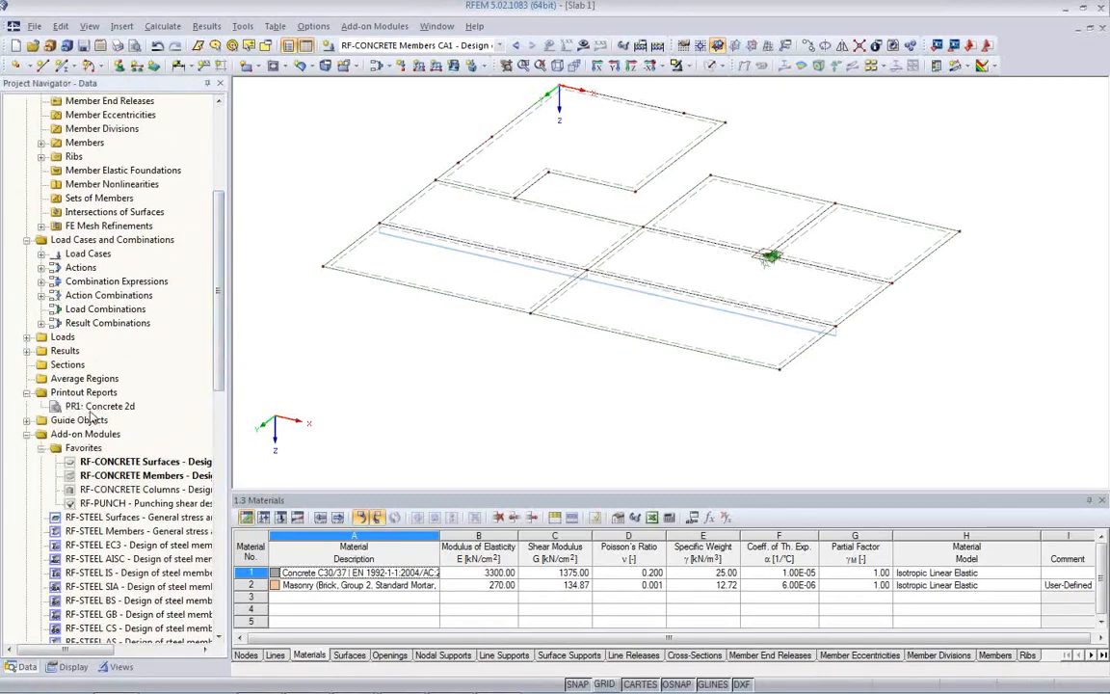
pyautogui.click(93, 408)
pyautogui.doubleClick(93, 409)
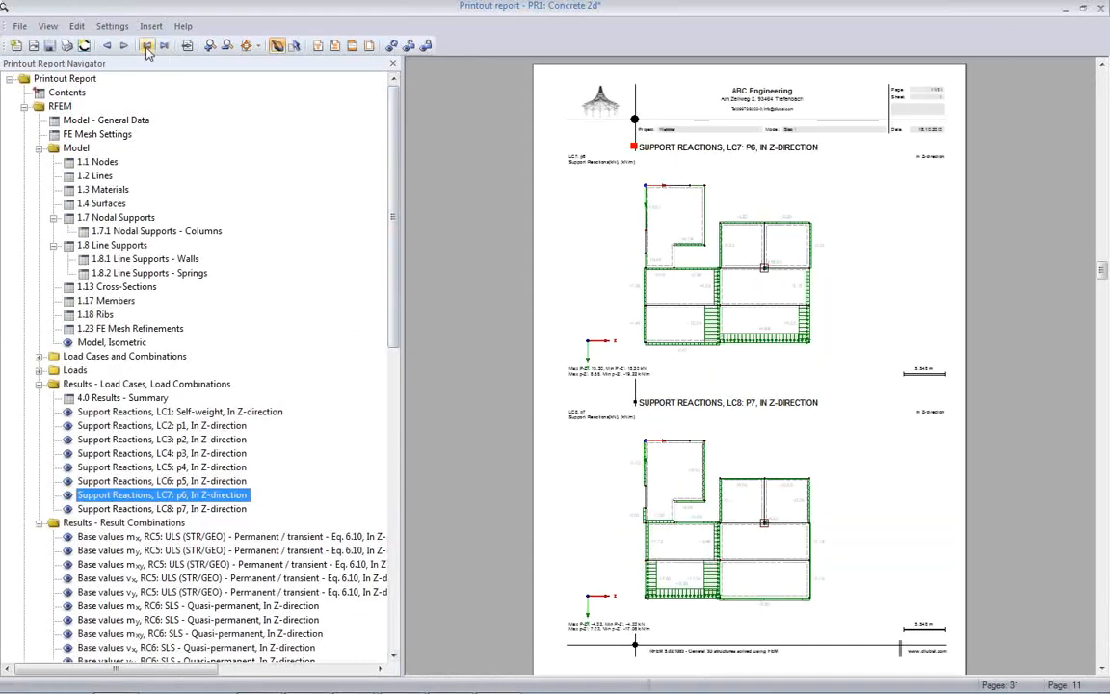
# Set the printout report's page zoom to Two Pages
pyautogui.click(46, 26)
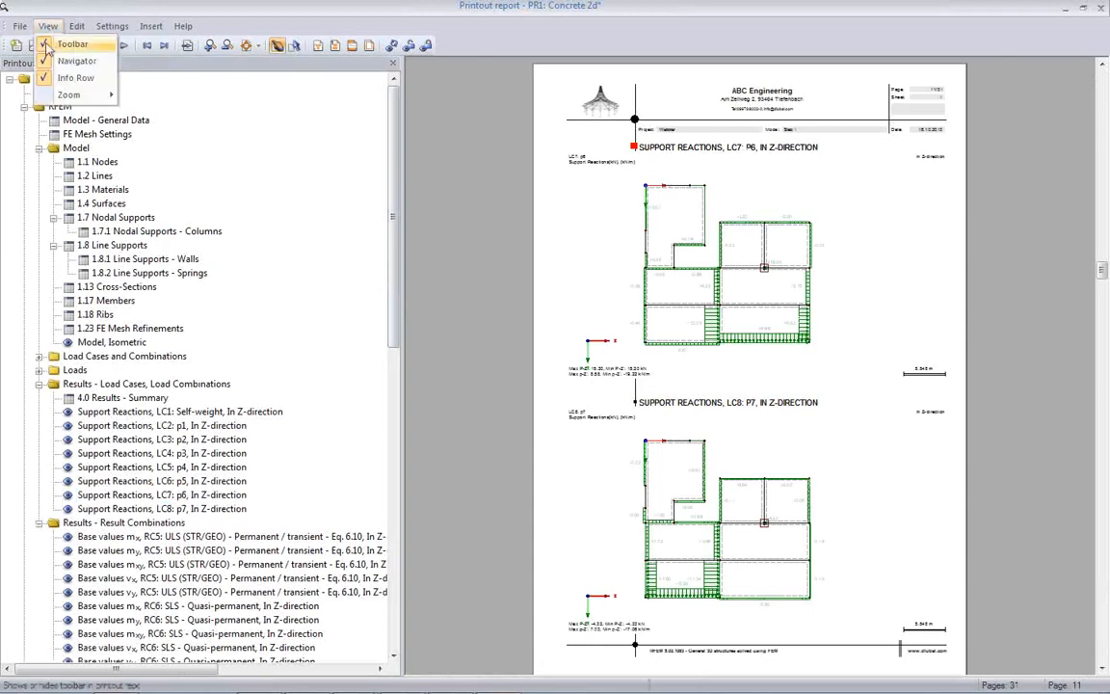
pyautogui.moveTo(68, 96)
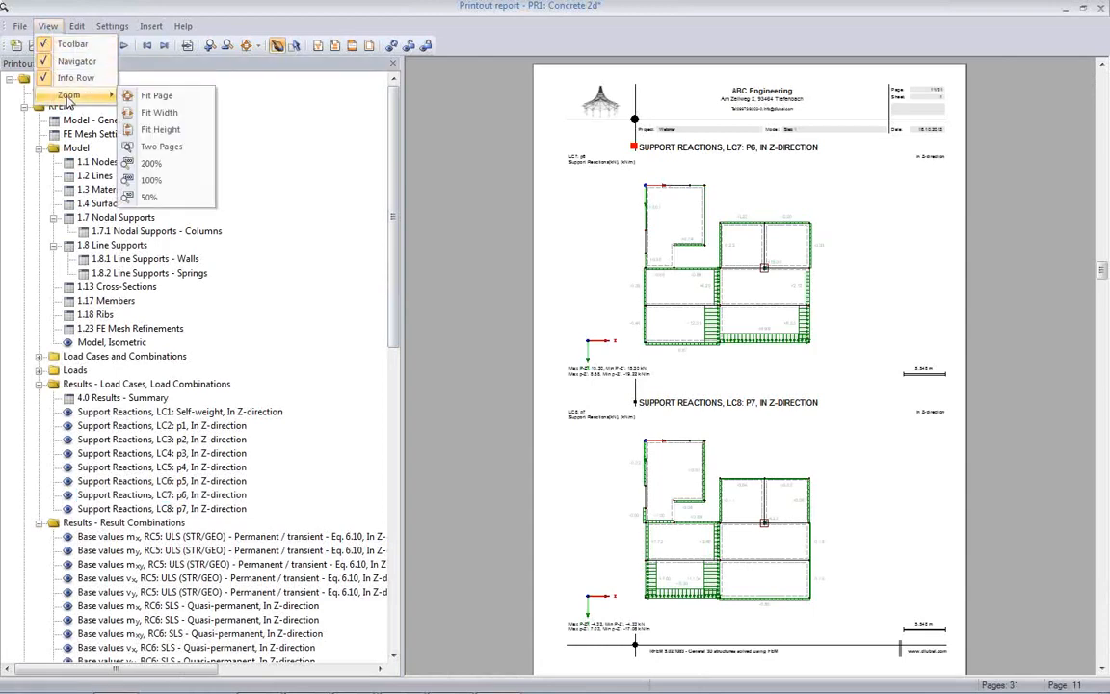
pyautogui.click(147, 147)
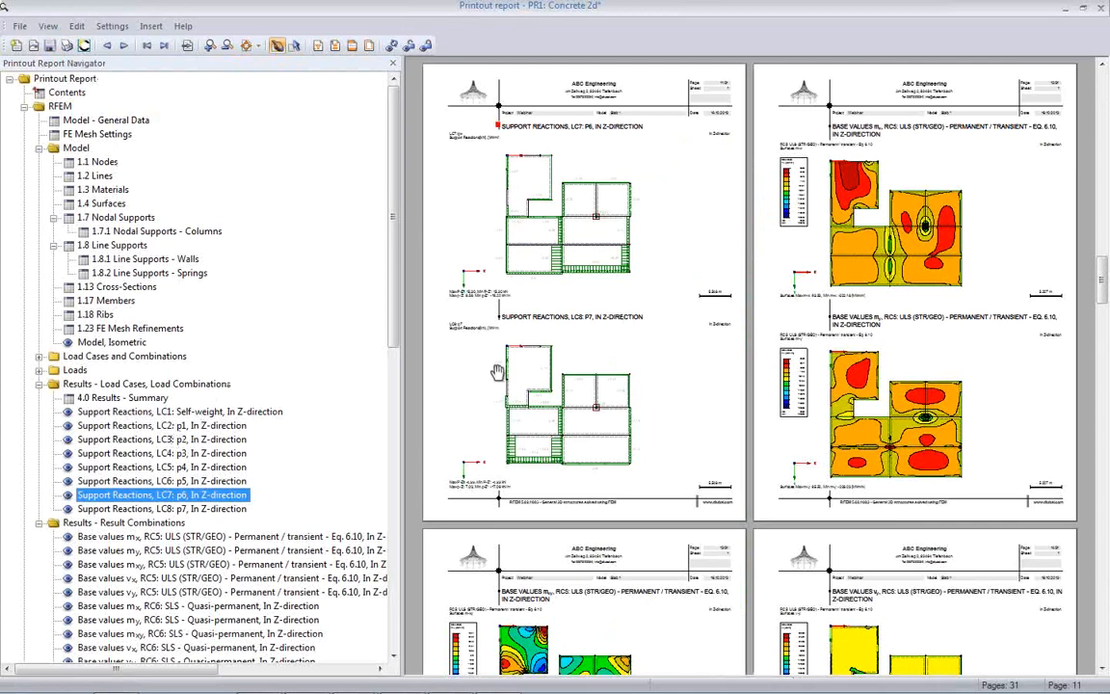
# Review the report pages with support reactions, base values, member result diagrams, and the RF-CONCRETE Surfaces and Members input, reinforcement and serviceability results
pyautogui.scroll(10, 631, 377)
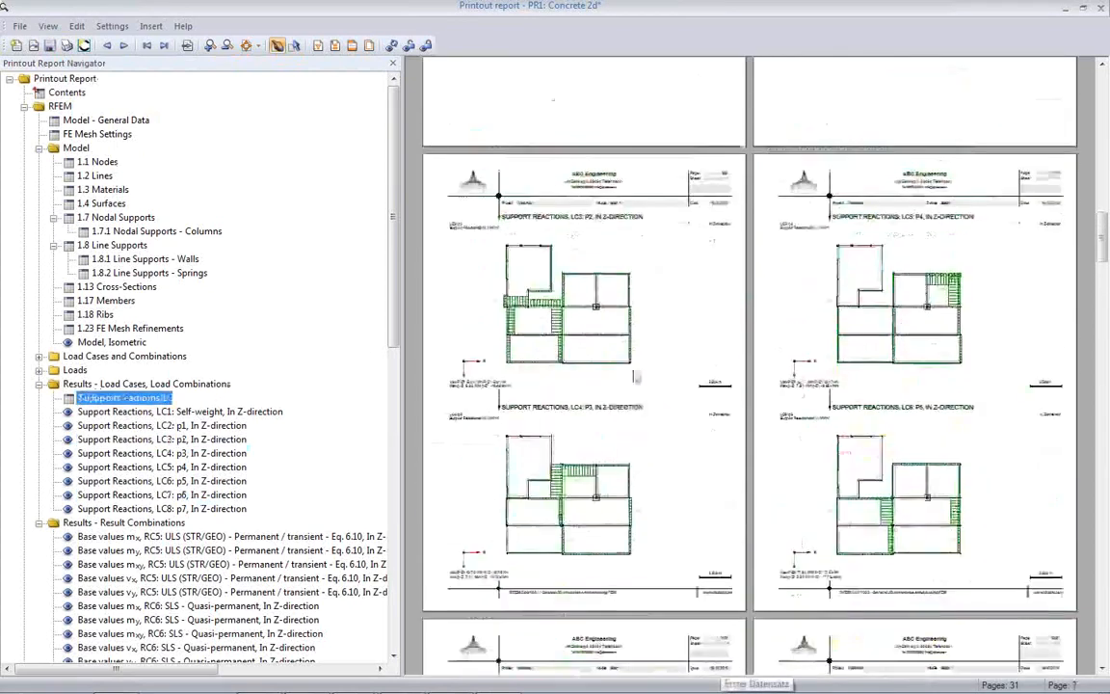
pyautogui.scroll(3, 632, 371)
pyautogui.scroll(-6, 633, 368)
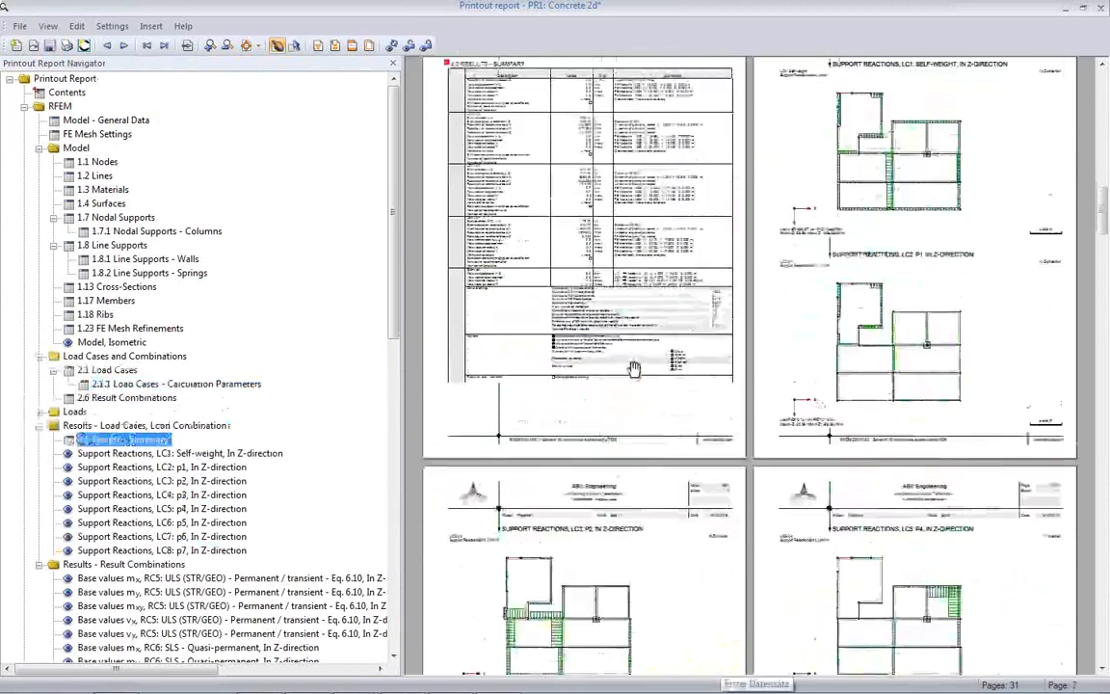
pyautogui.scroll(-5, 633, 364)
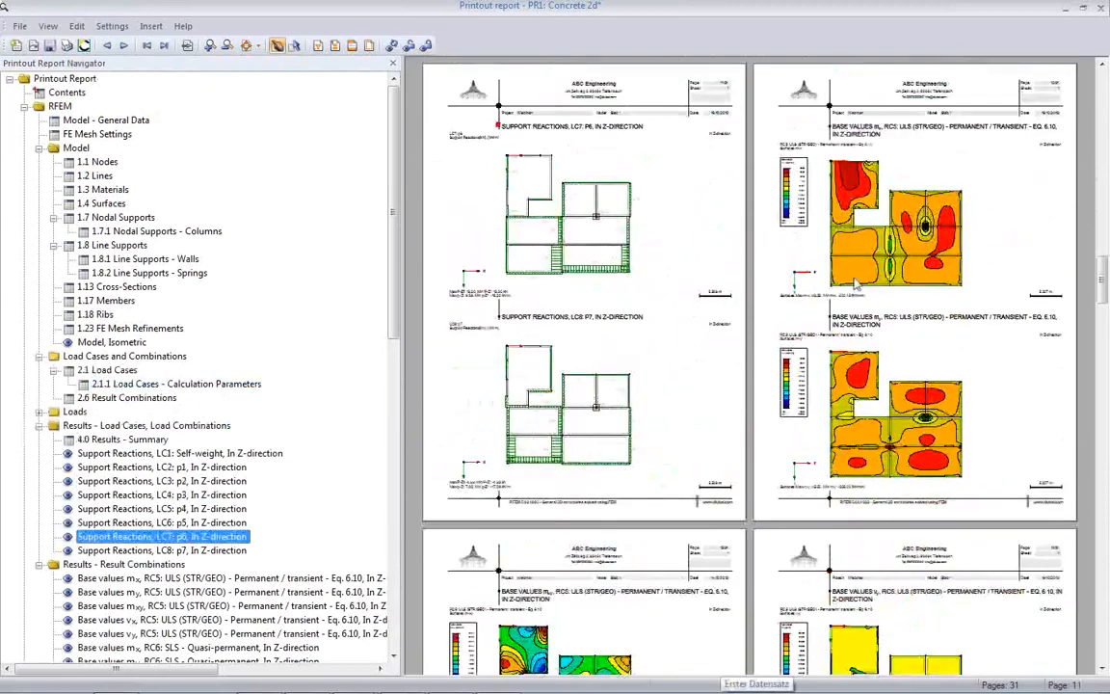
pyautogui.scroll(-3, 862, 366)
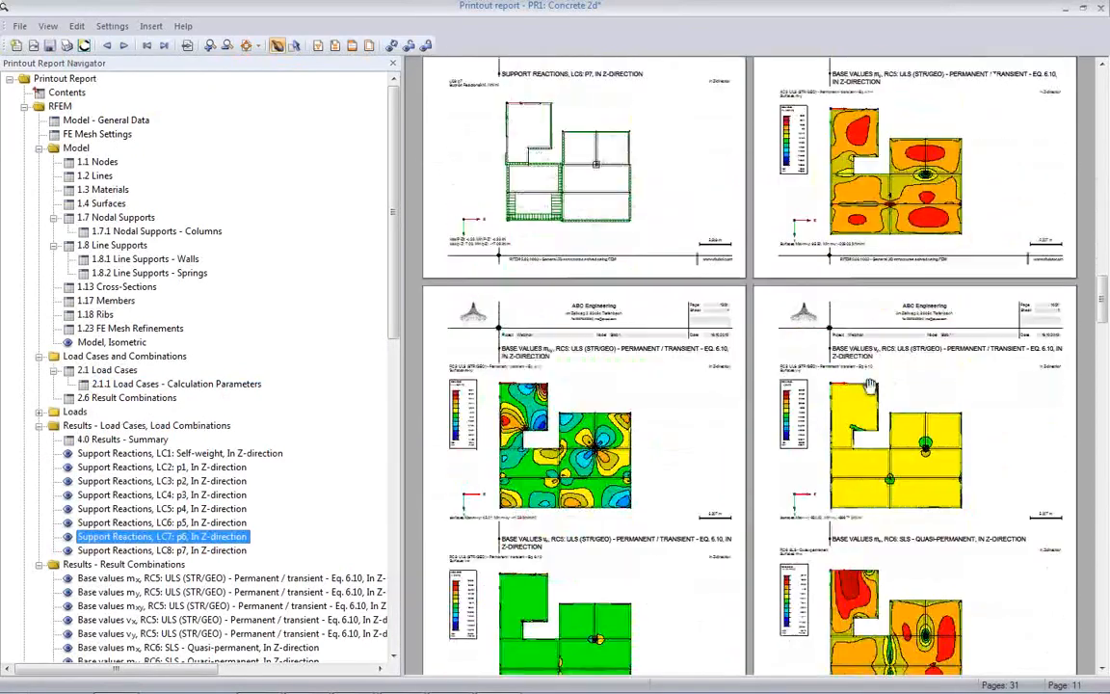
pyautogui.scroll(-8, 949, 379)
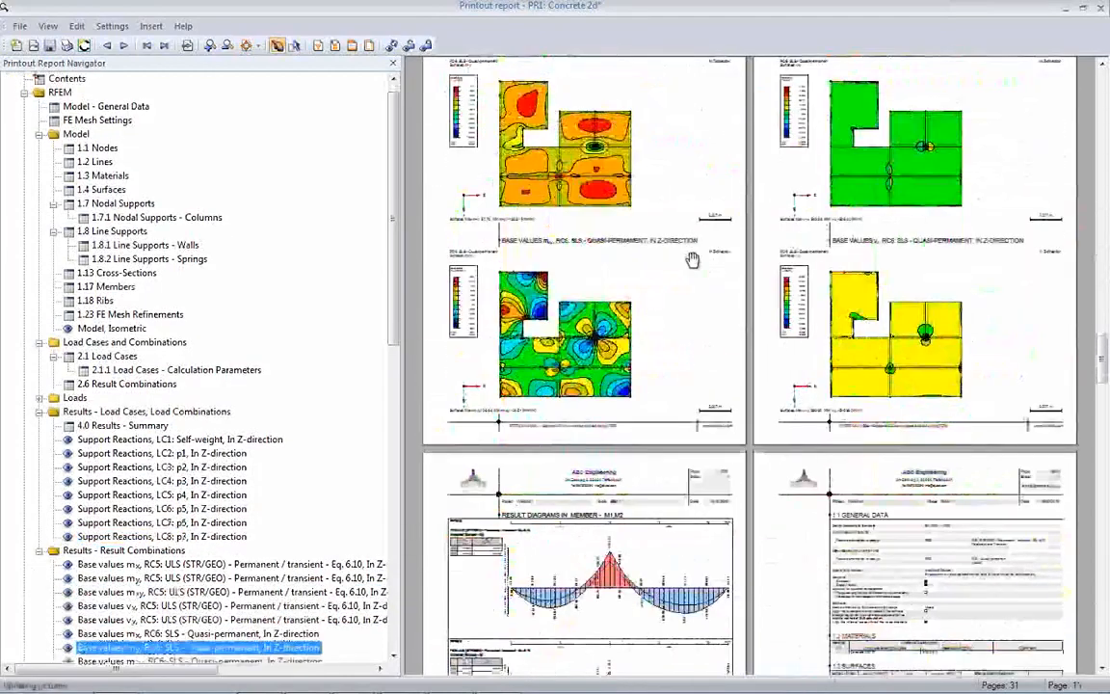
pyautogui.scroll(-4, 852, 407)
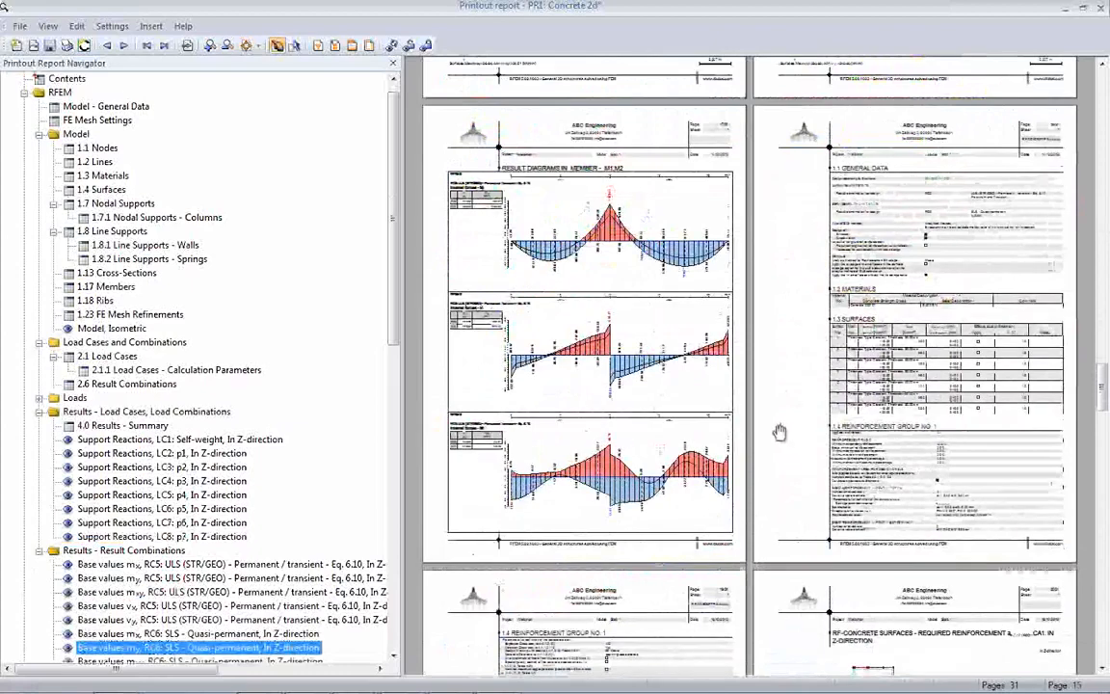
pyautogui.scroll(-2, 776, 434)
pyautogui.scroll(-3, 953, 219)
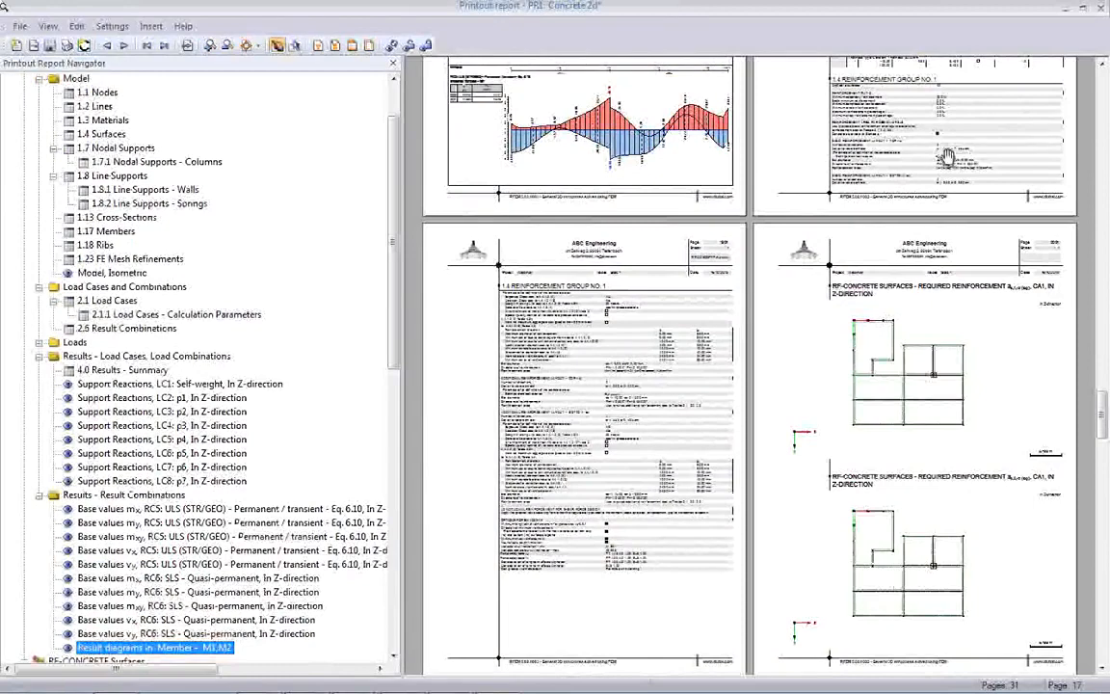
pyautogui.scroll(2, 926, 169)
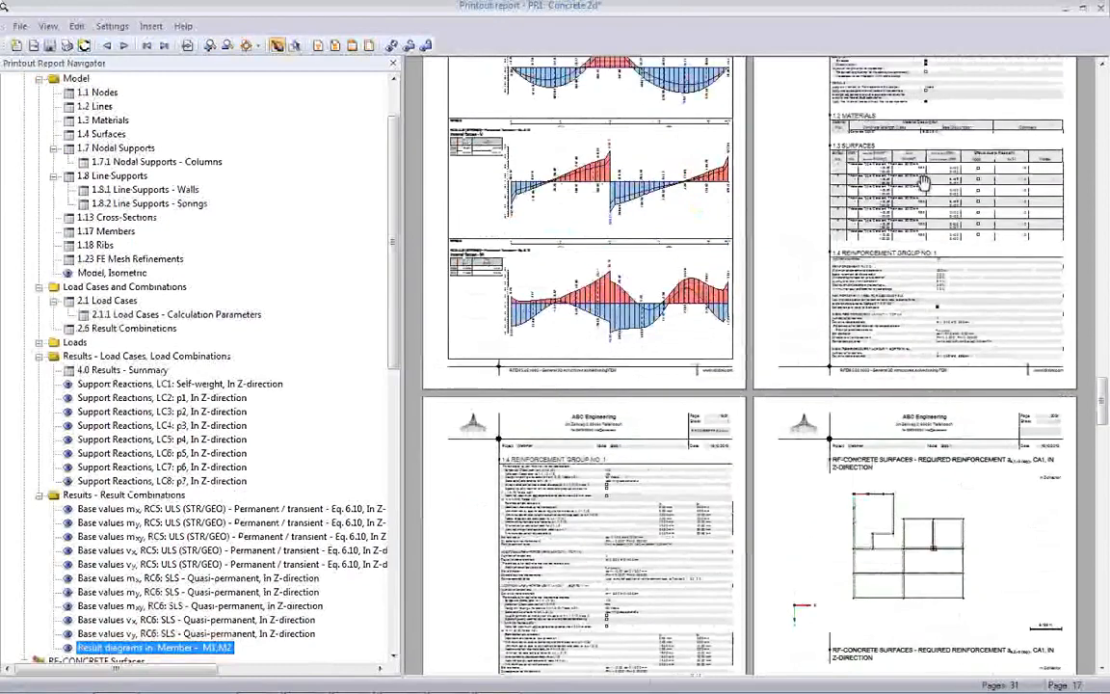
pyautogui.scroll(-10, 920, 183)
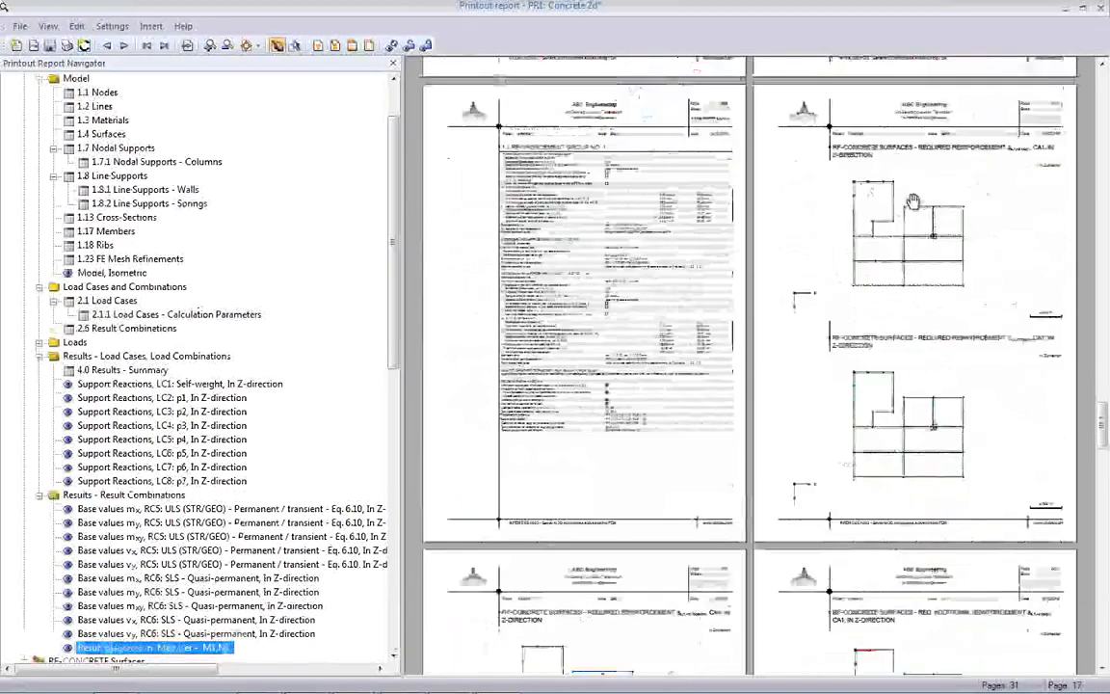
pyautogui.scroll(-3, 864, 376)
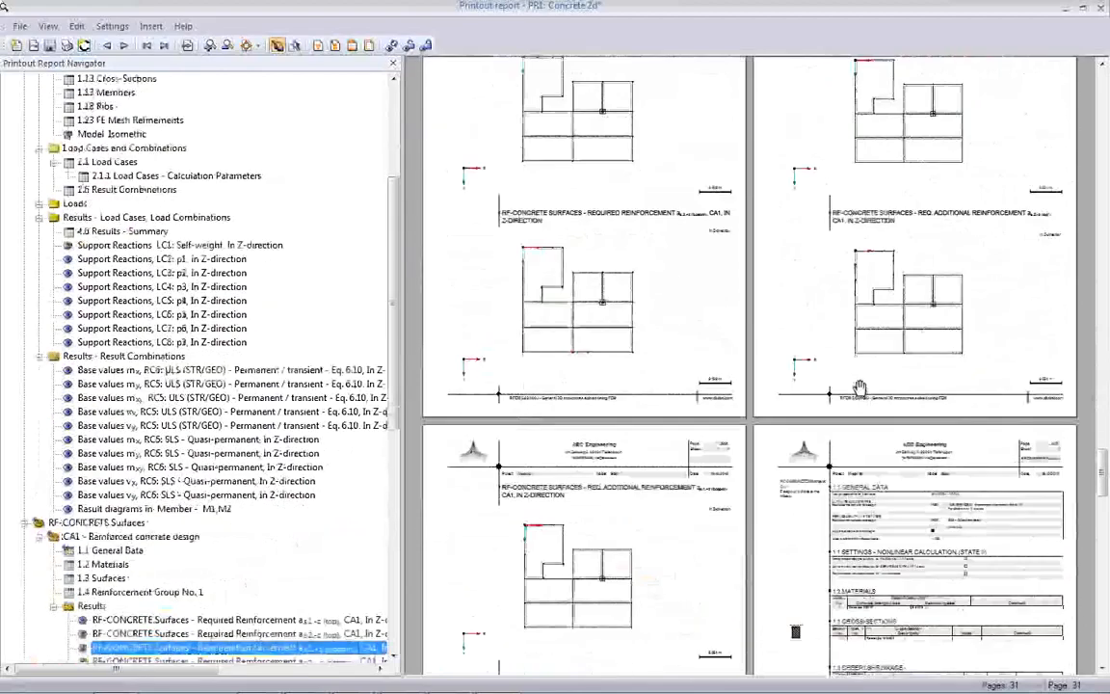
pyautogui.scroll(-2, 863, 380)
pyautogui.scroll(-5, 860, 380)
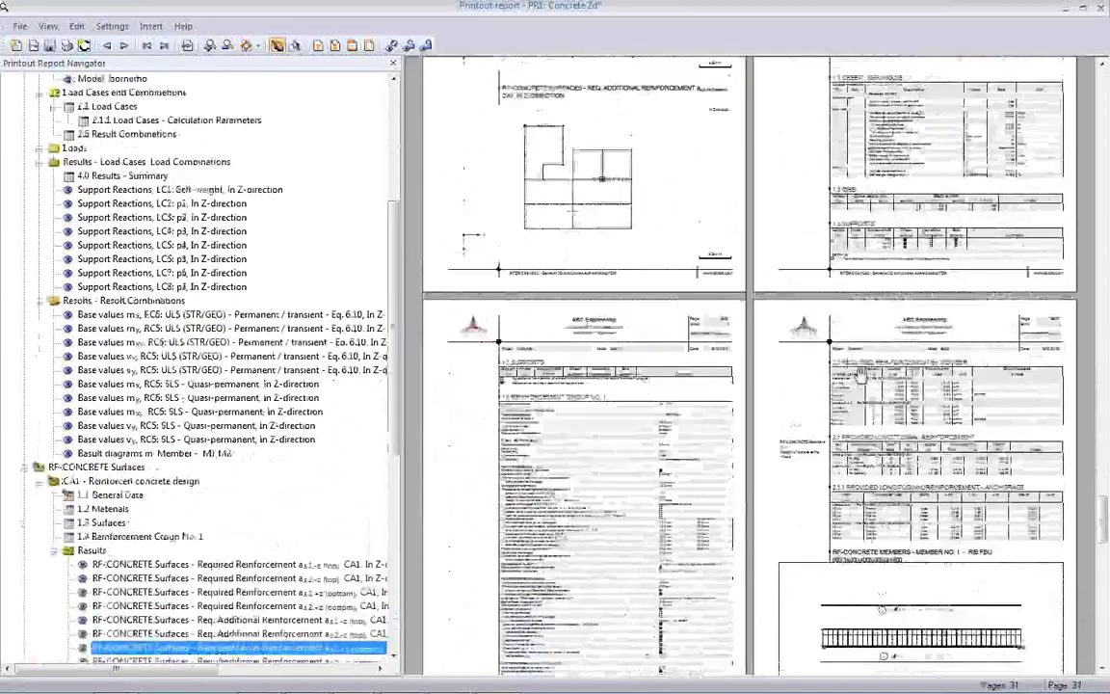
pyautogui.scroll(-3, 861, 375)
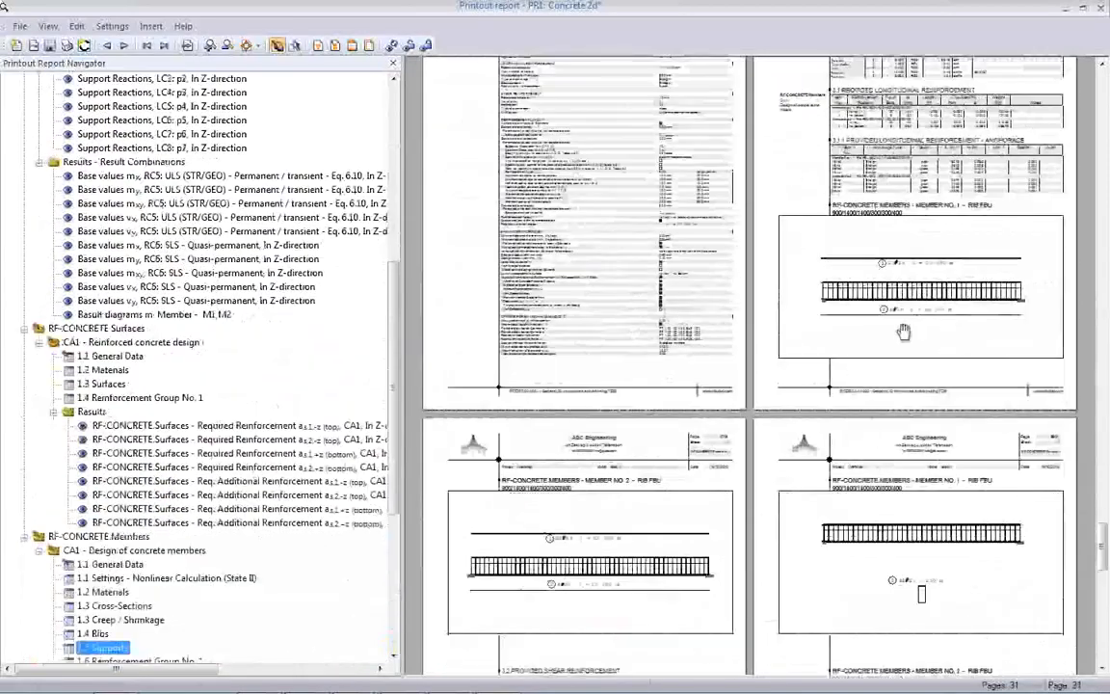
pyautogui.scroll(-3, 900, 337)
pyautogui.scroll(-5, 903, 334)
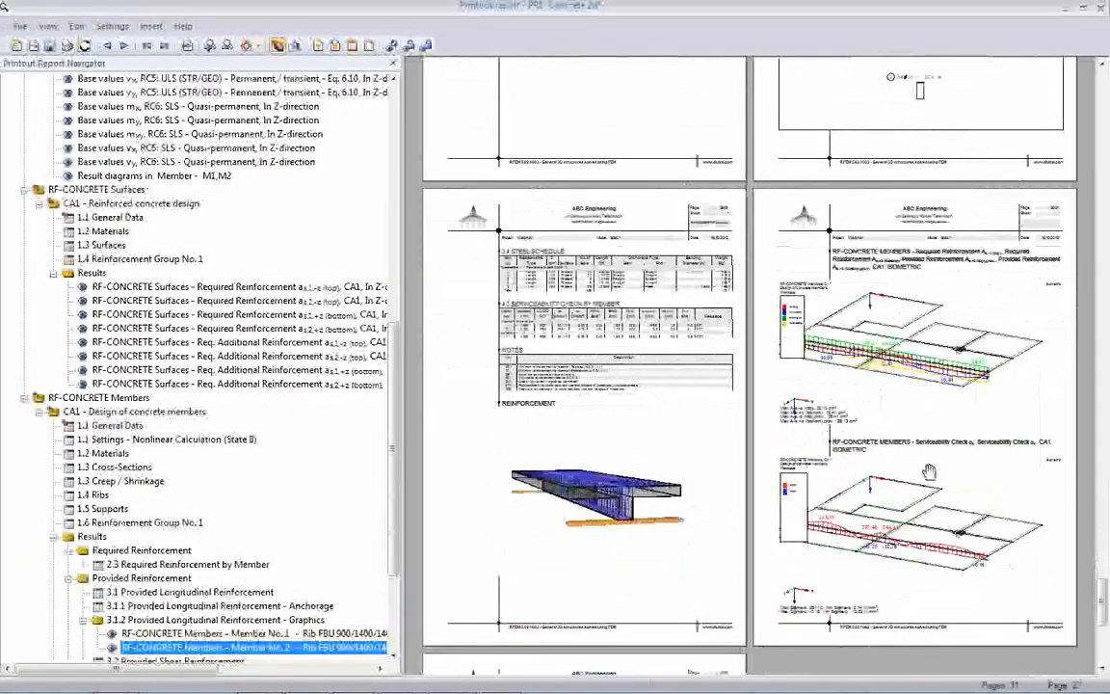
# Examine the final RF-CONCRETE Members pages and the reinforcement graphics of the printout report, and close the report with its changes saved
pyautogui.scroll(-5, 880, 460)
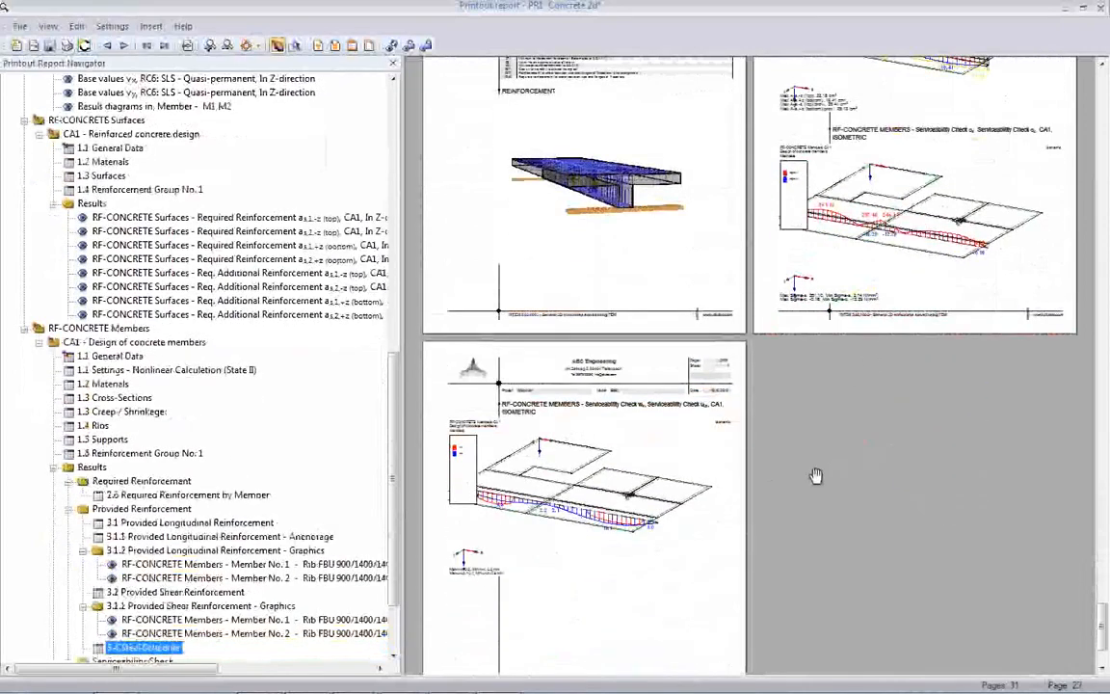
pyautogui.scroll(-3, 815, 475)
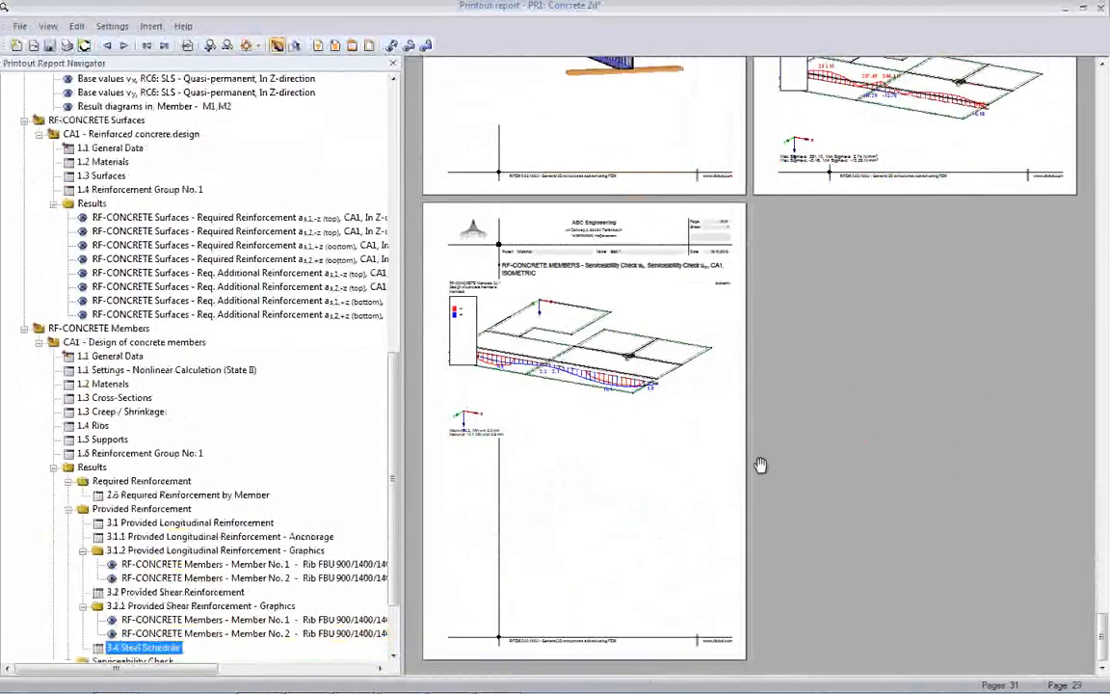
pyautogui.scroll(5, 675, 337)
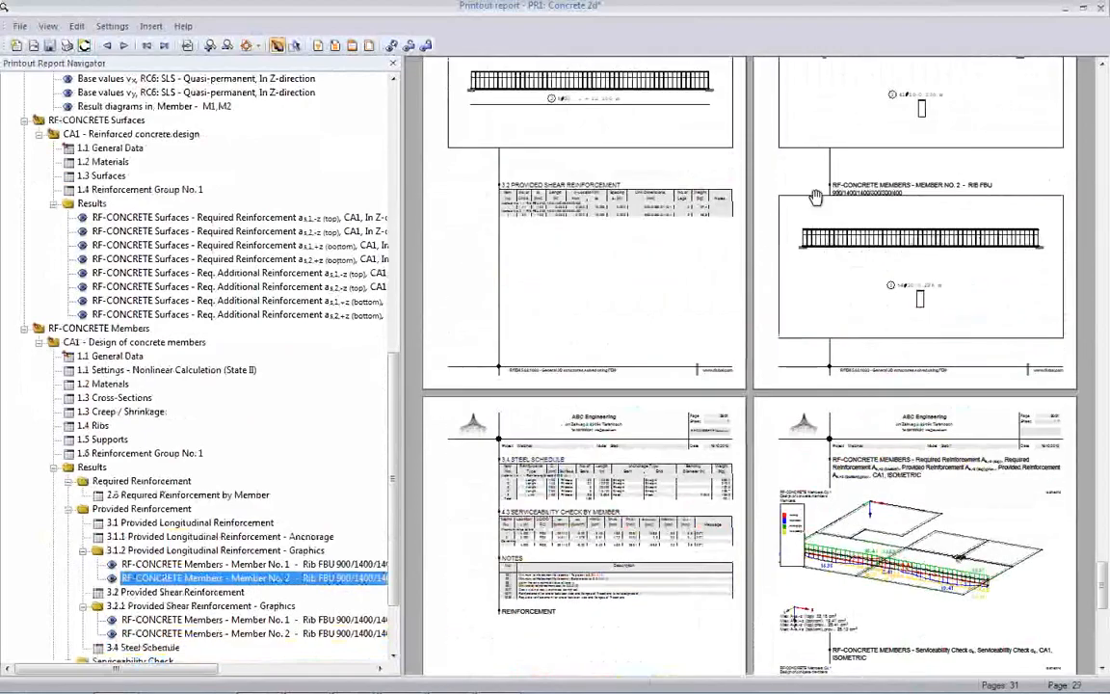
pyautogui.scroll(10, 765, 348)
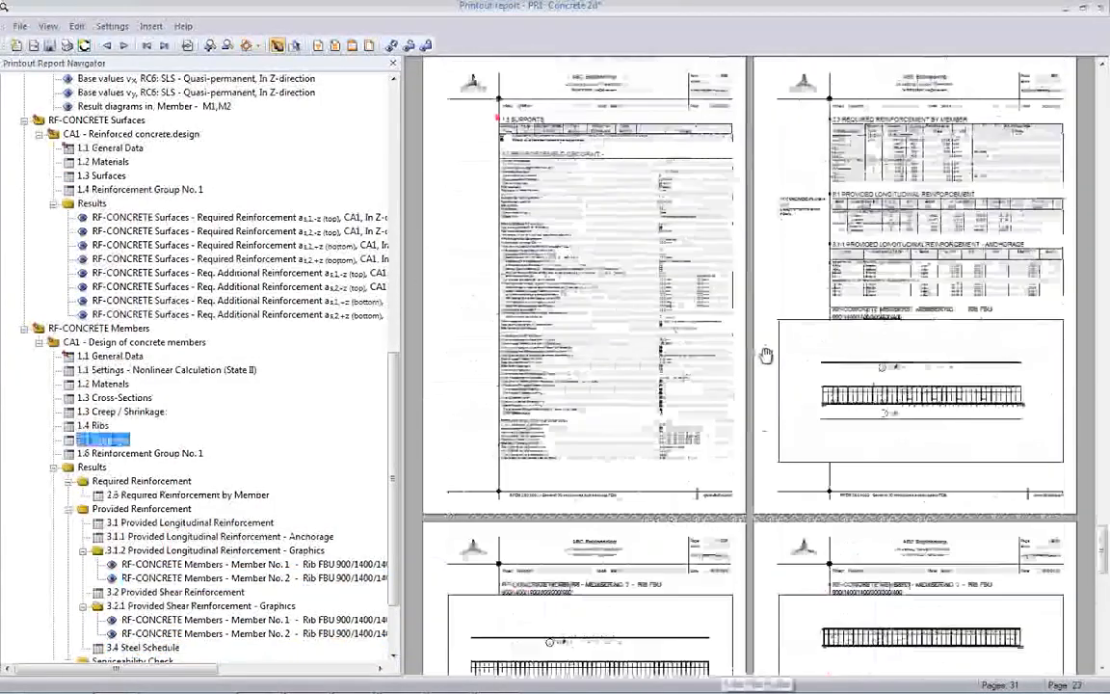
pyautogui.scroll(3, 765, 356)
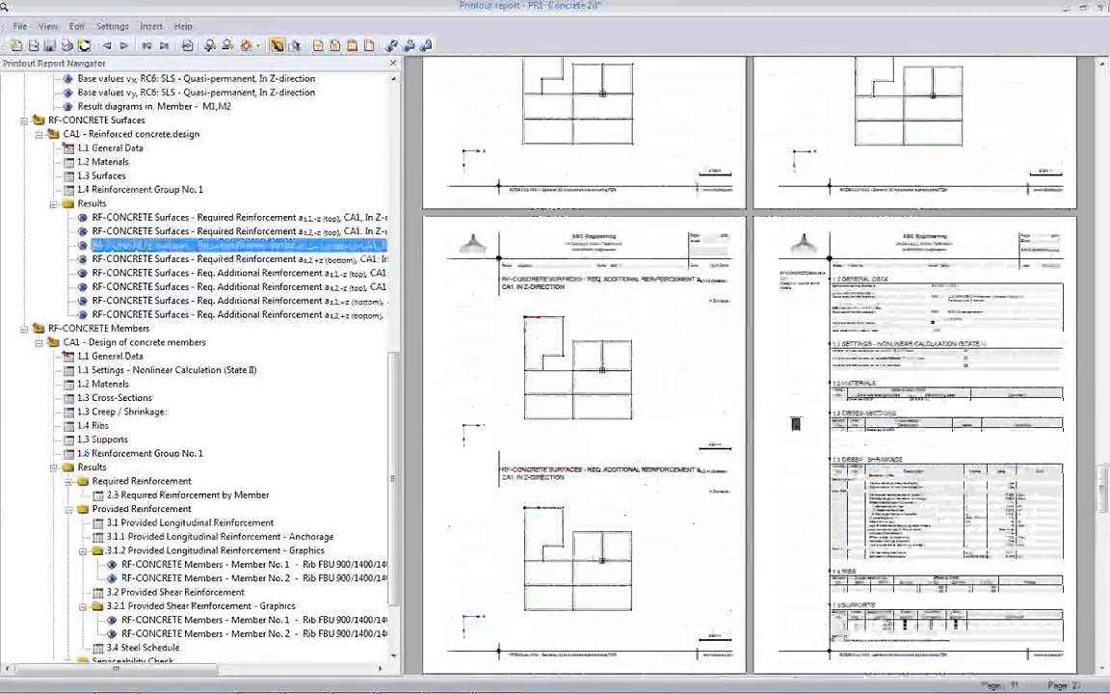
pyautogui.click(1099, 6)
pyautogui.click(490, 373)
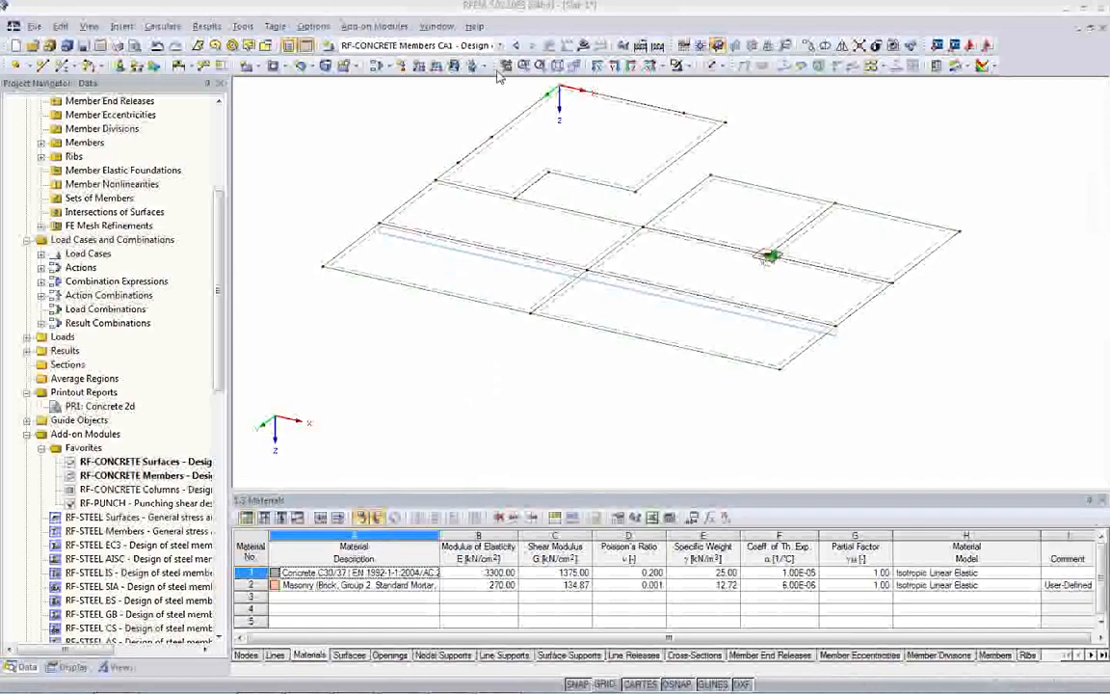
# Switch to the RF-CONCRETE Surfaces CA1 design case and calculate its missing results
pyautogui.click(499, 45)
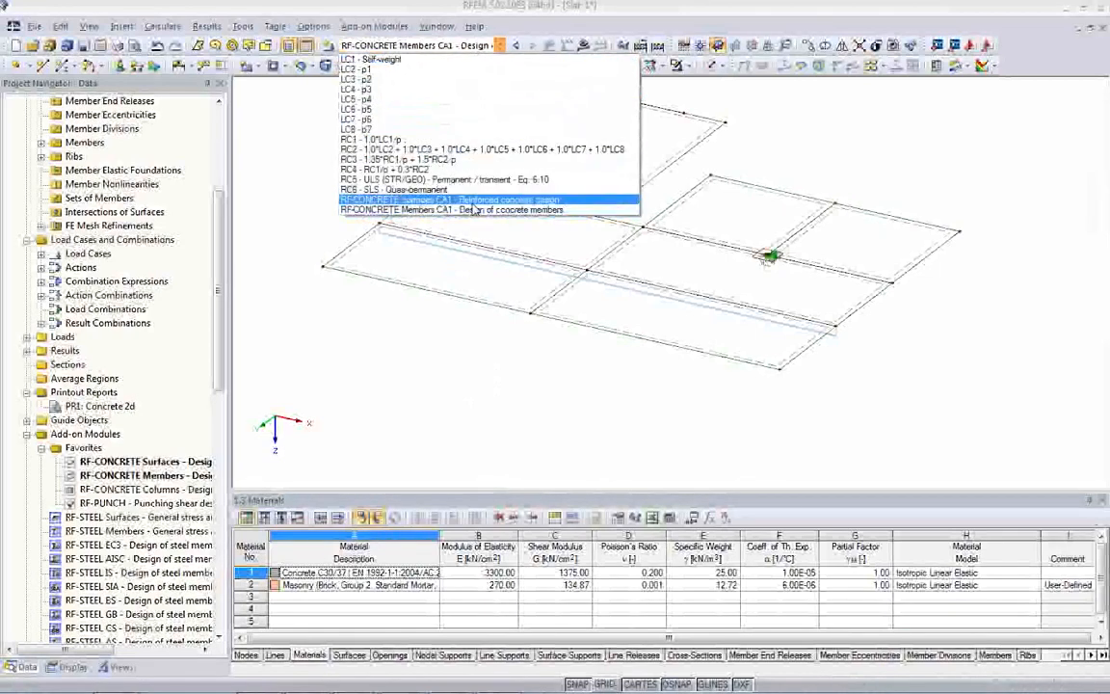
pyautogui.click(472, 201)
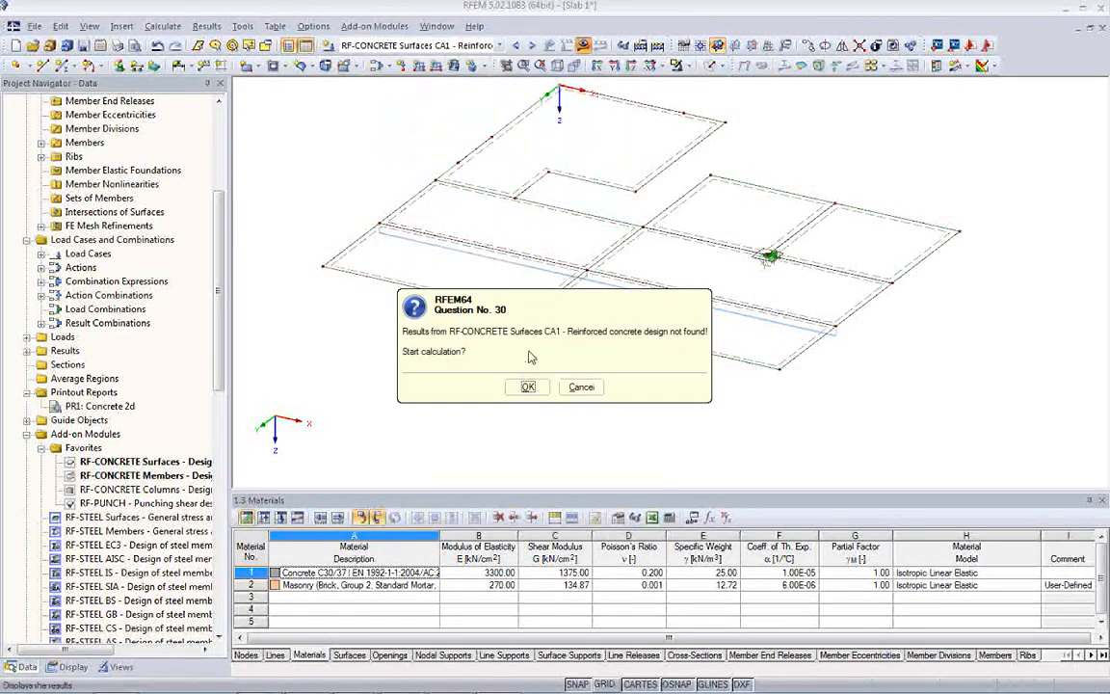
pyautogui.click(528, 387)
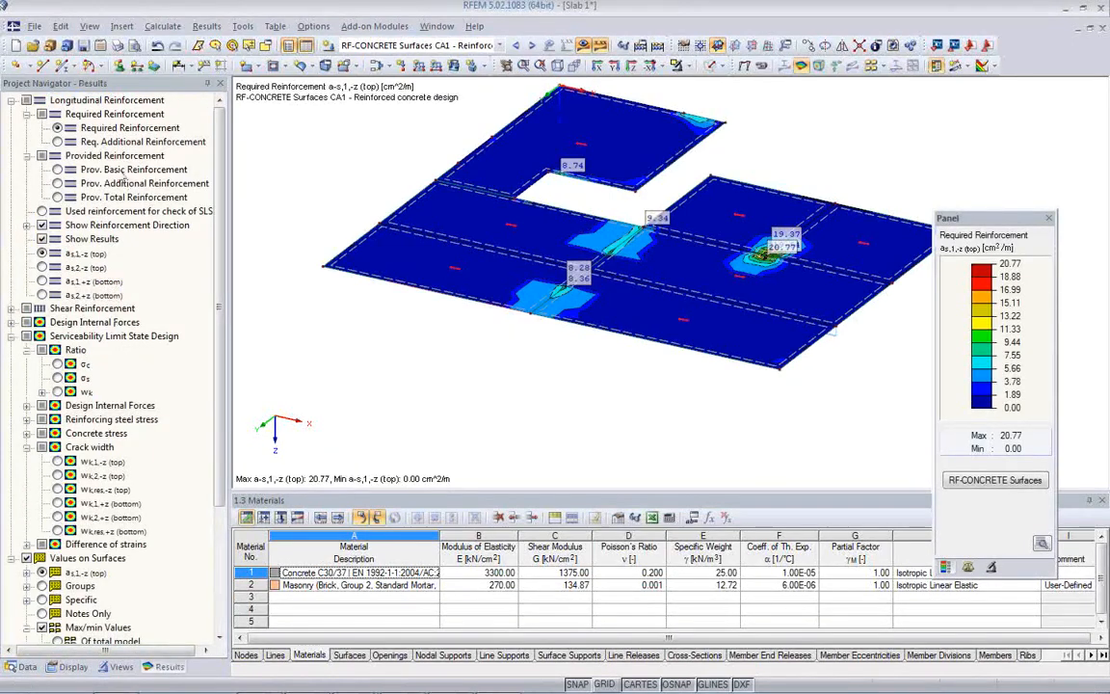
# Reopen printout report PR1: Concrete 2d and review its pages from the model data through the surface reinforcement plots to the member design results
pyautogui.click(22, 665)
pyautogui.doubleClick(83, 407)
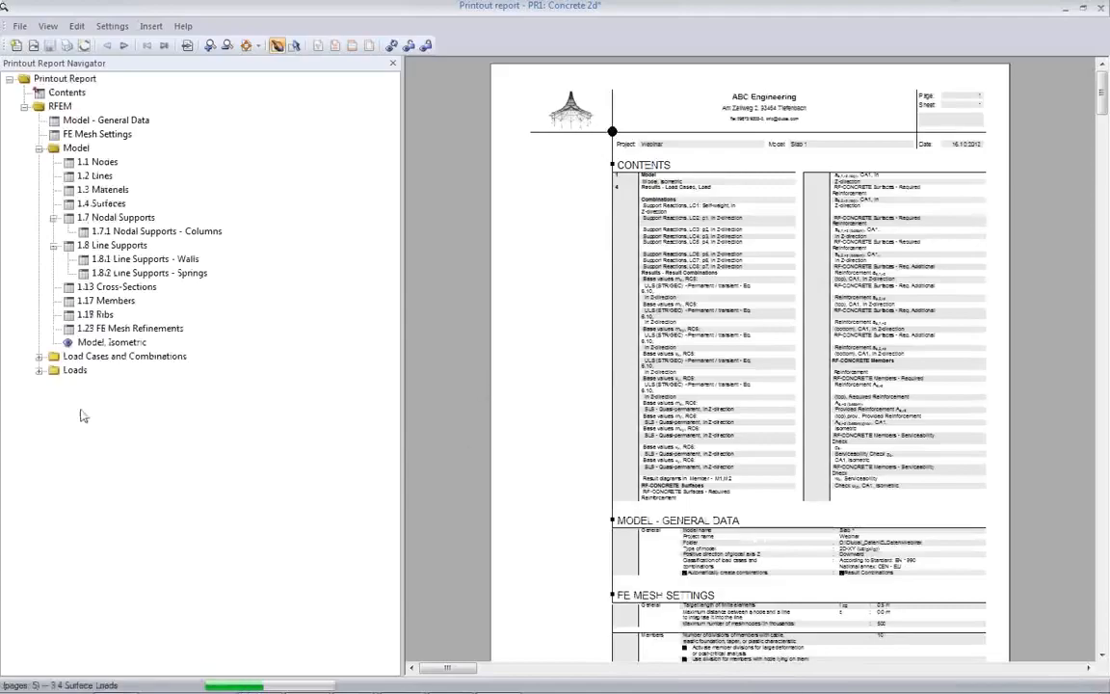
pyautogui.scroll(-2, 505, 491)
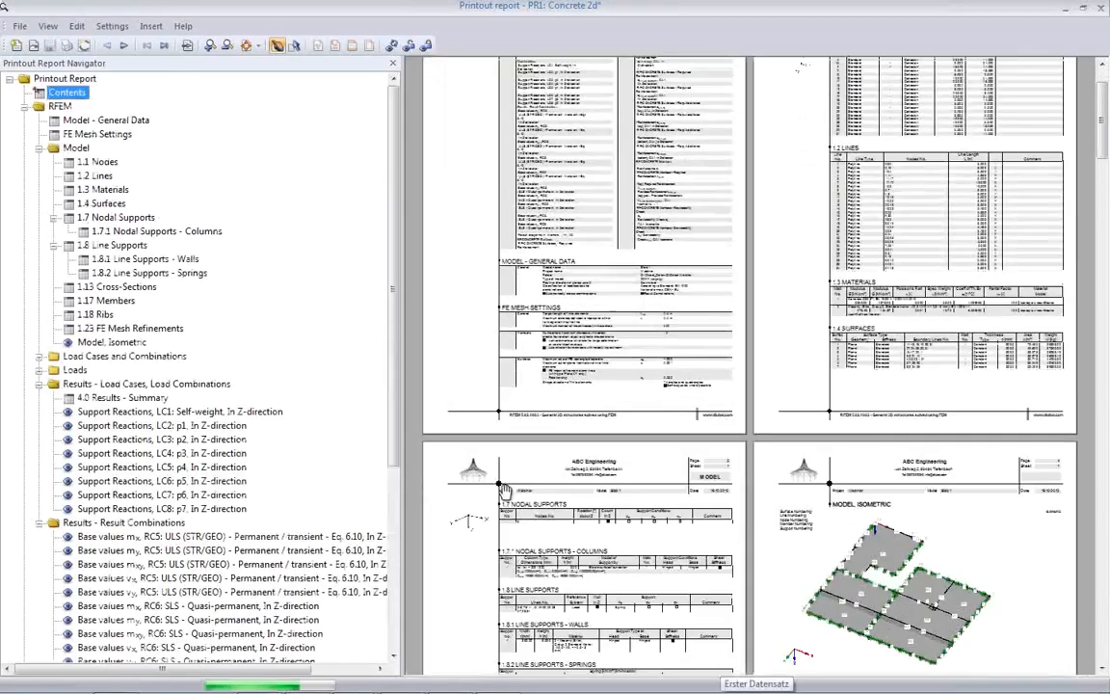
pyautogui.scroll(-6, 510, 494)
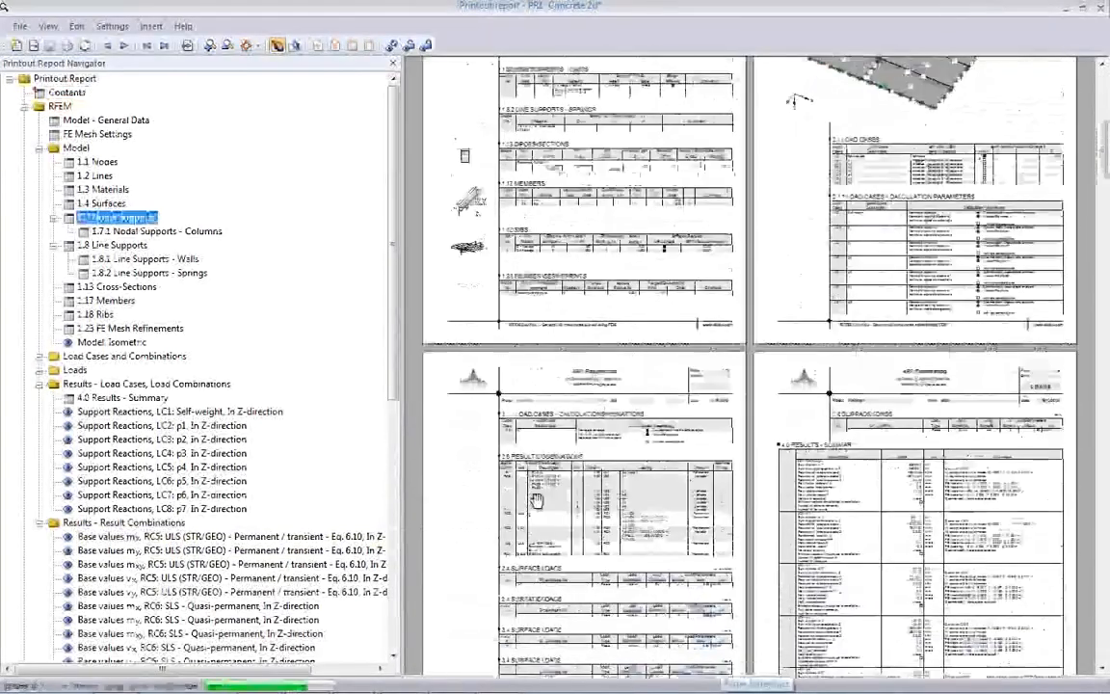
pyautogui.scroll(-6, 536, 496)
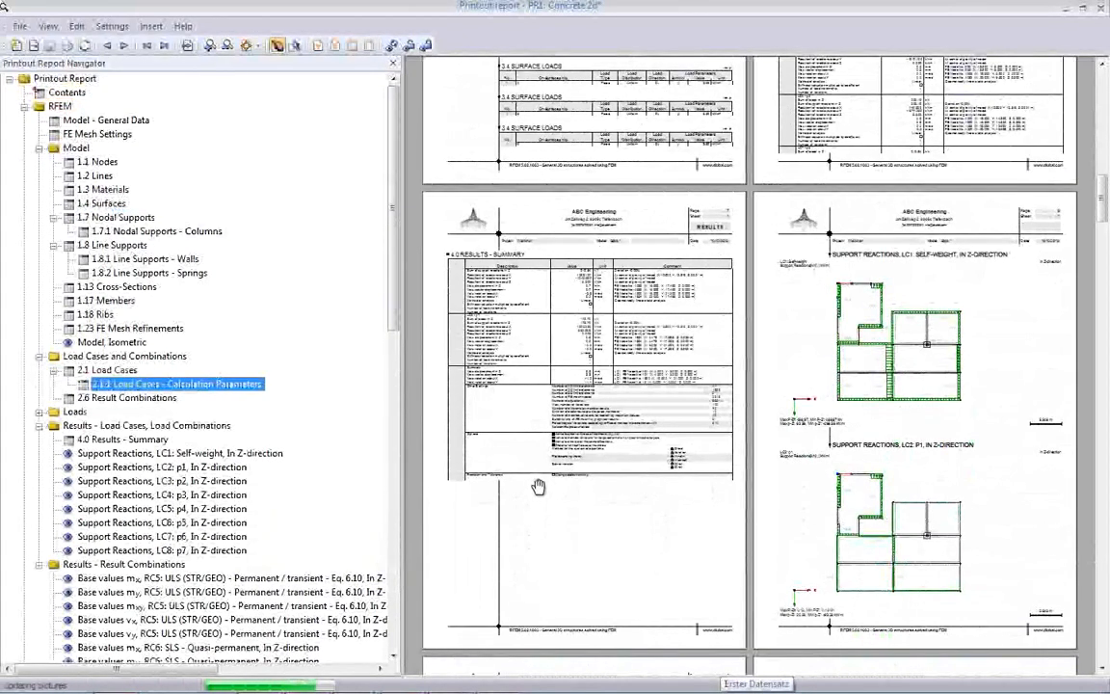
pyautogui.scroll(-5, 538, 485)
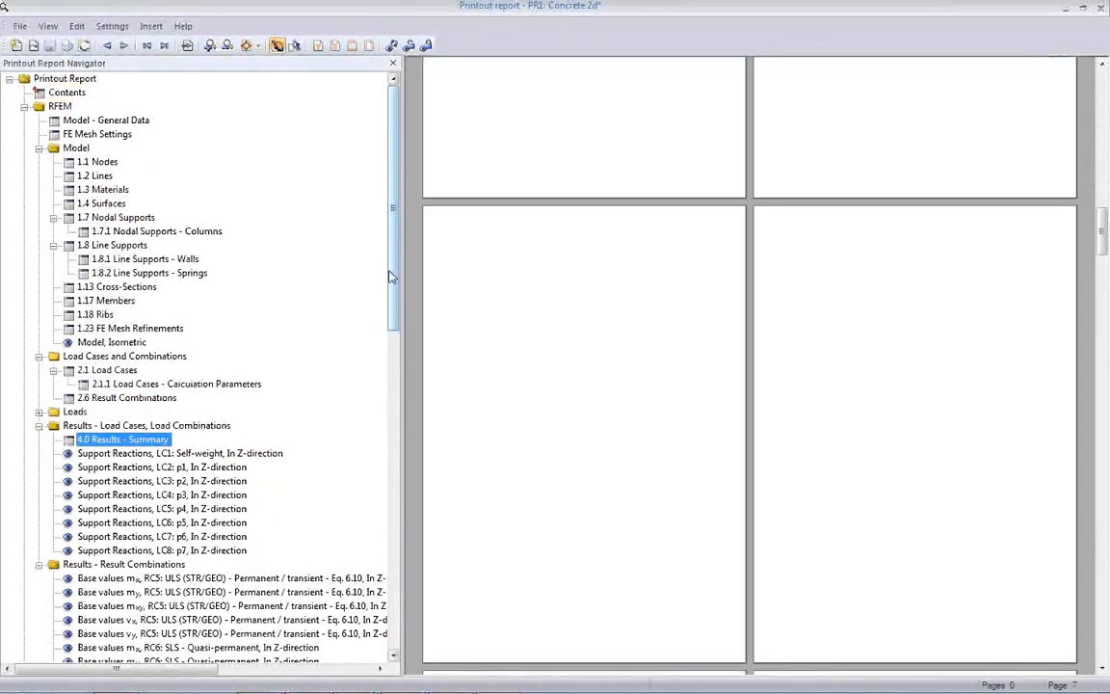
pyautogui.scroll(-5, 391, 277)
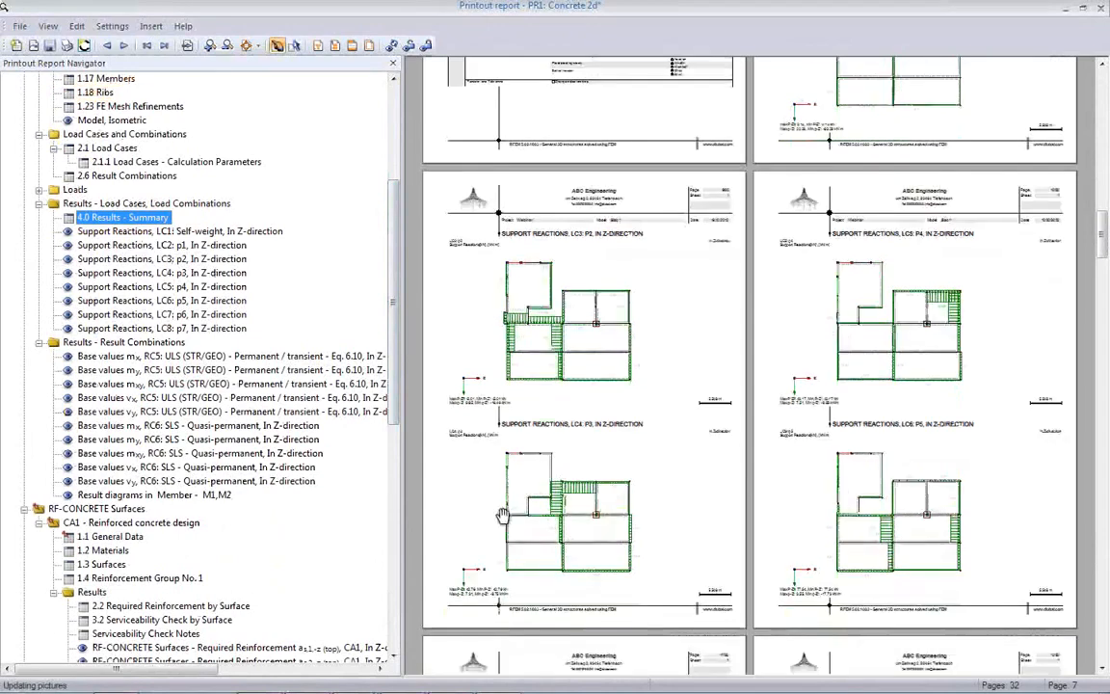
pyautogui.scroll(-10, 502, 515)
pyautogui.scroll(-10, 539, 511)
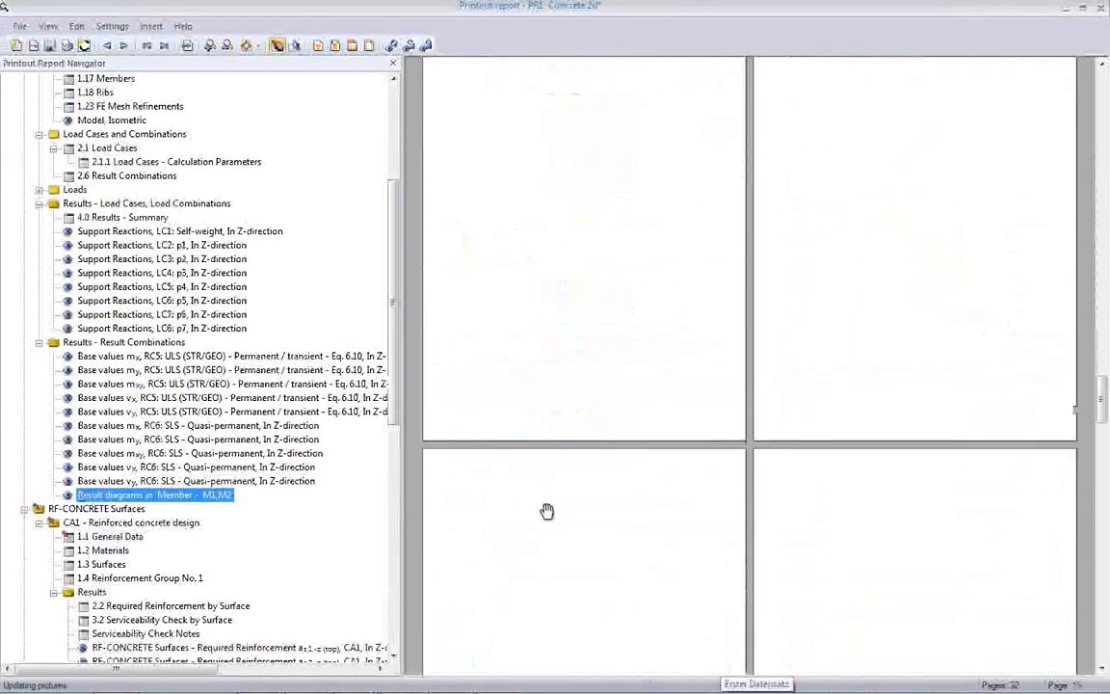
pyautogui.scroll(-3, 546, 511)
pyautogui.scroll(-8, 548, 508)
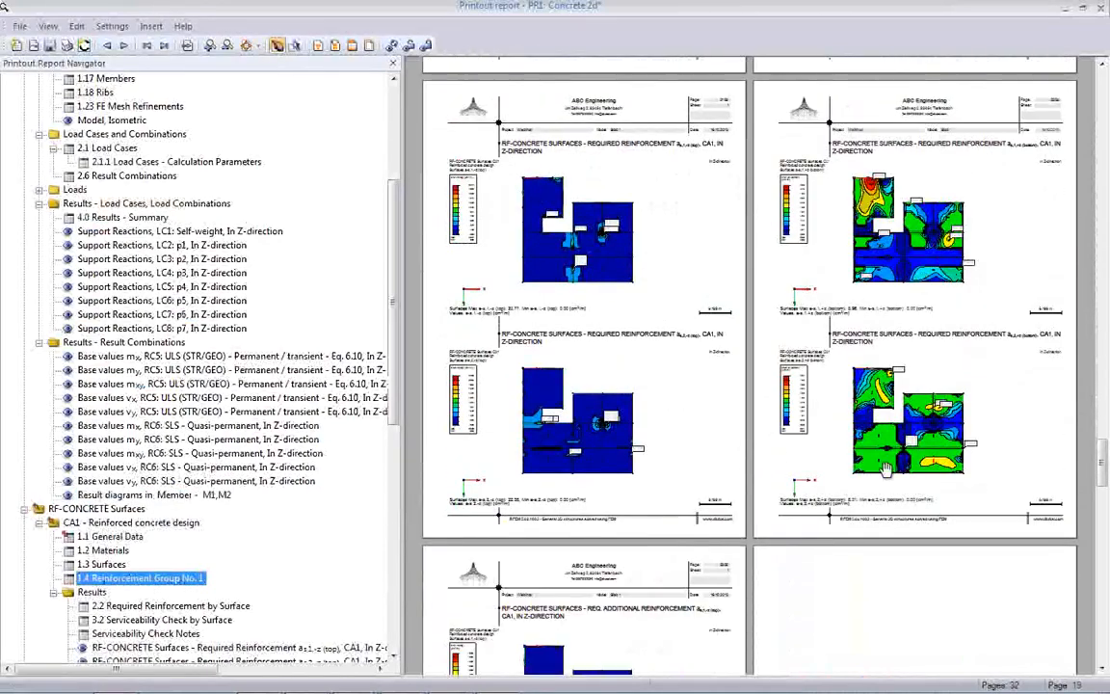
pyautogui.scroll(-1, 894, 449)
pyautogui.scroll(-3, 783, 539)
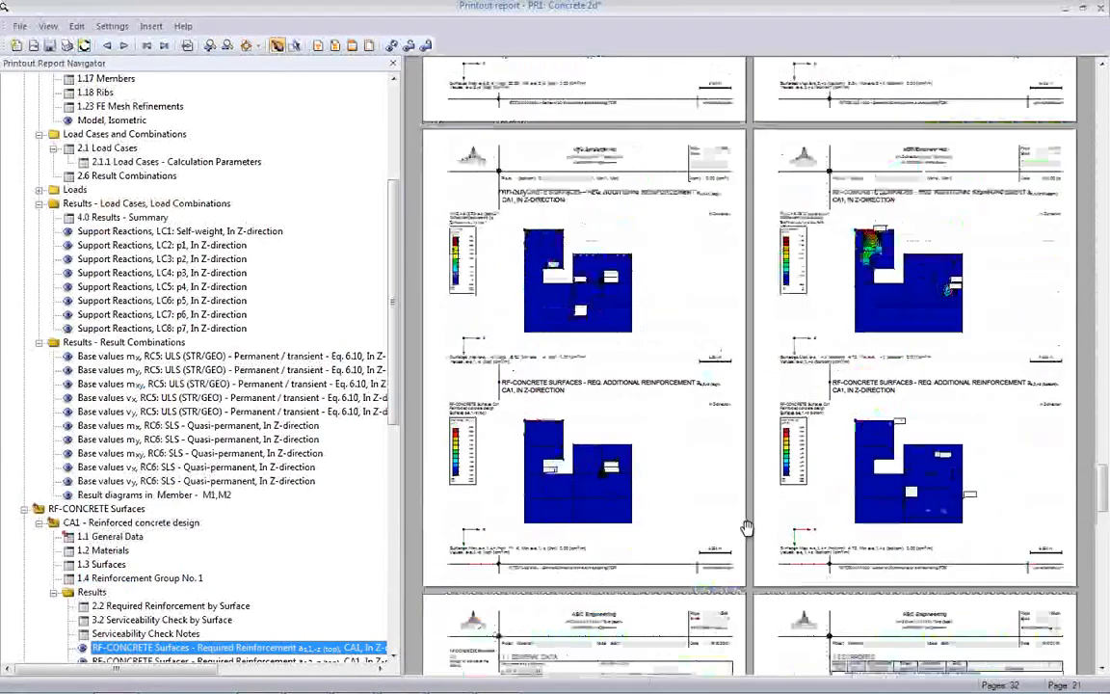
pyautogui.scroll(-8, 812, 482)
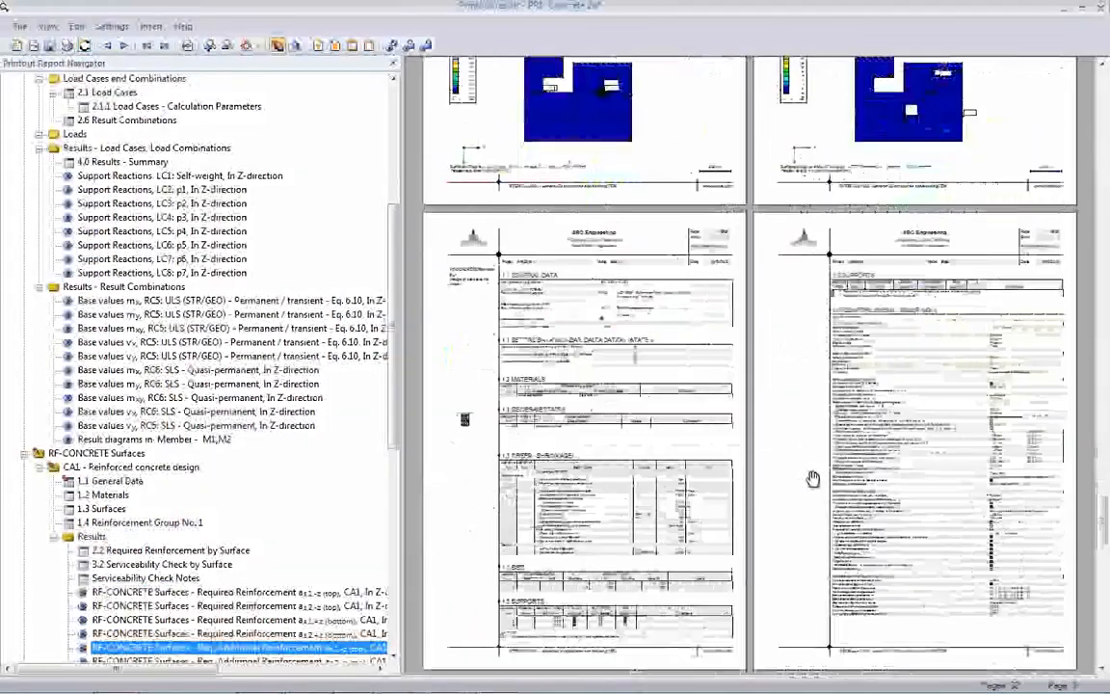
pyautogui.scroll(-8, 812, 478)
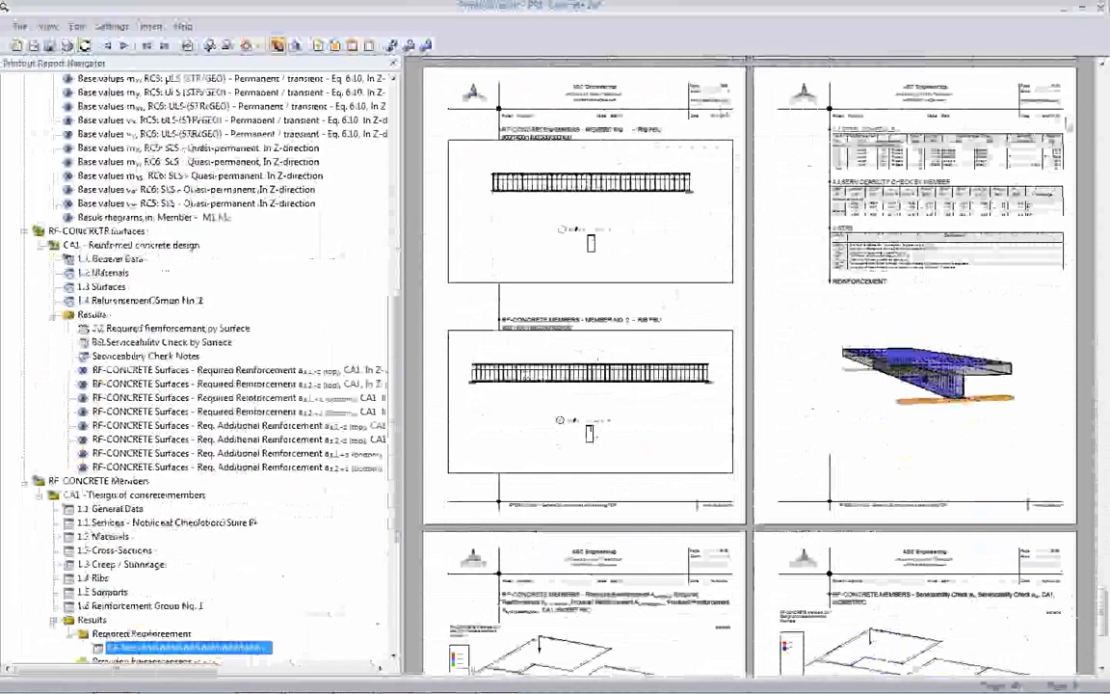
# Save and close the printout report, and turn off the results display on the slab model
pyautogui.click(1101, 9)
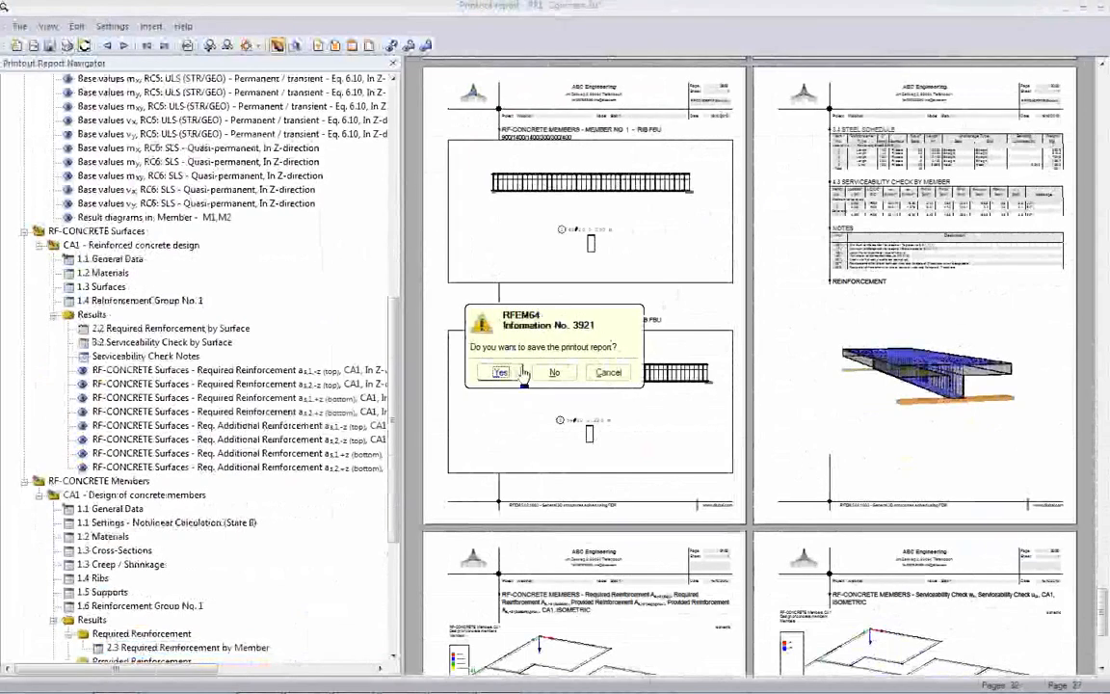
pyautogui.click(510, 373)
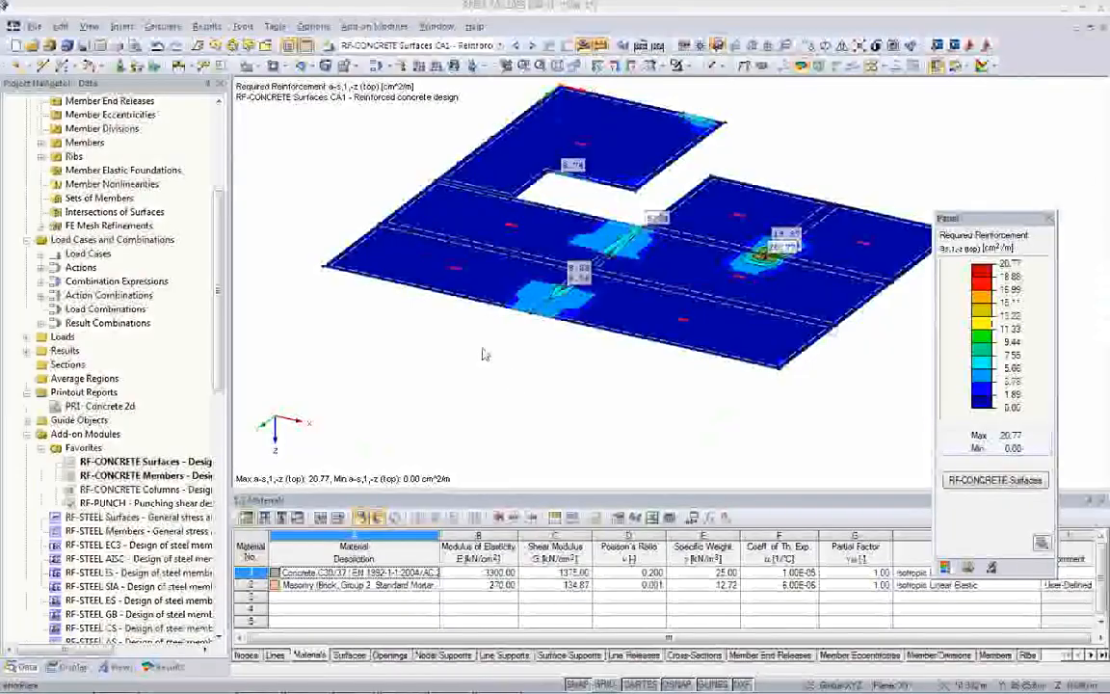
pyautogui.keyDown('ctrl'); pyautogui.moveTo(514, 379); pyautogui.dragTo(481, 456, button='middle'); pyautogui.keyUp('ctrl')
pyautogui.scroll(-1, 480, 453)
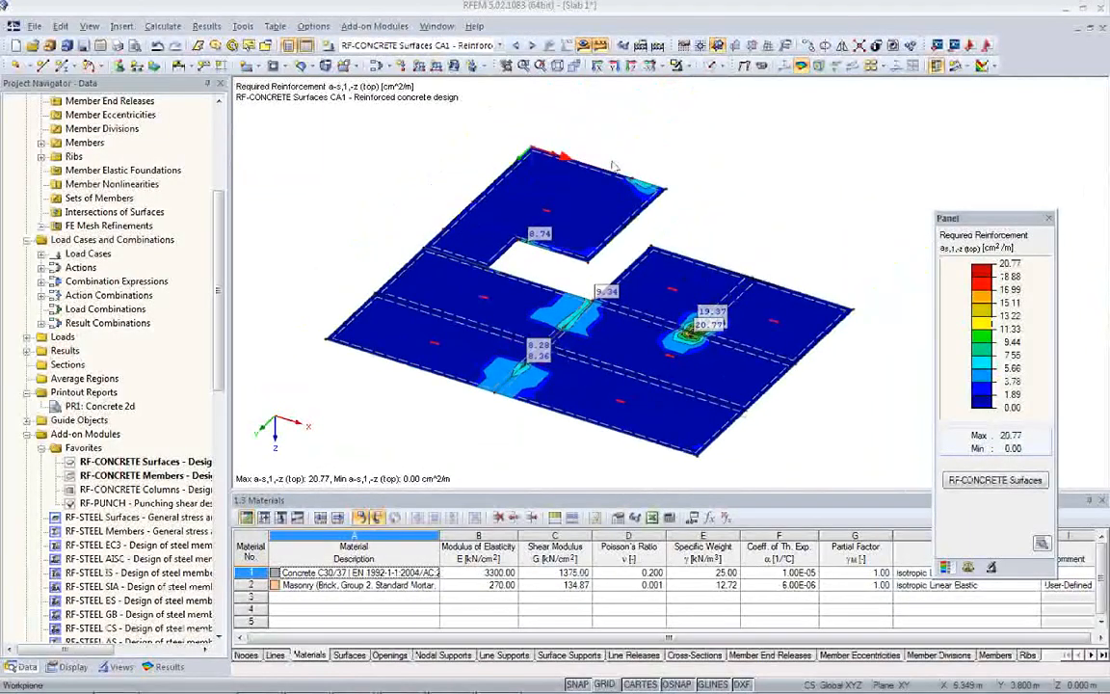
pyautogui.click(583, 47)
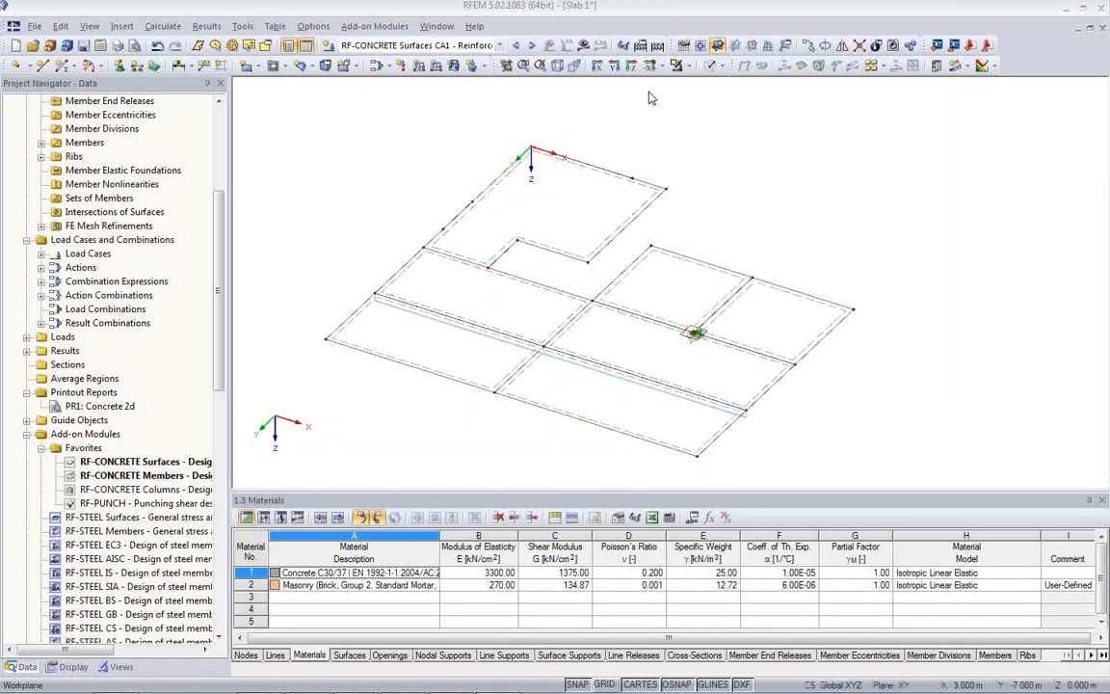
# In the RF-CONCRETE Surfaces analytical serviceability settings, activate deflection design with RF-CONCRETE Deflect and include shrinkage
pyautogui.click(630, 68)
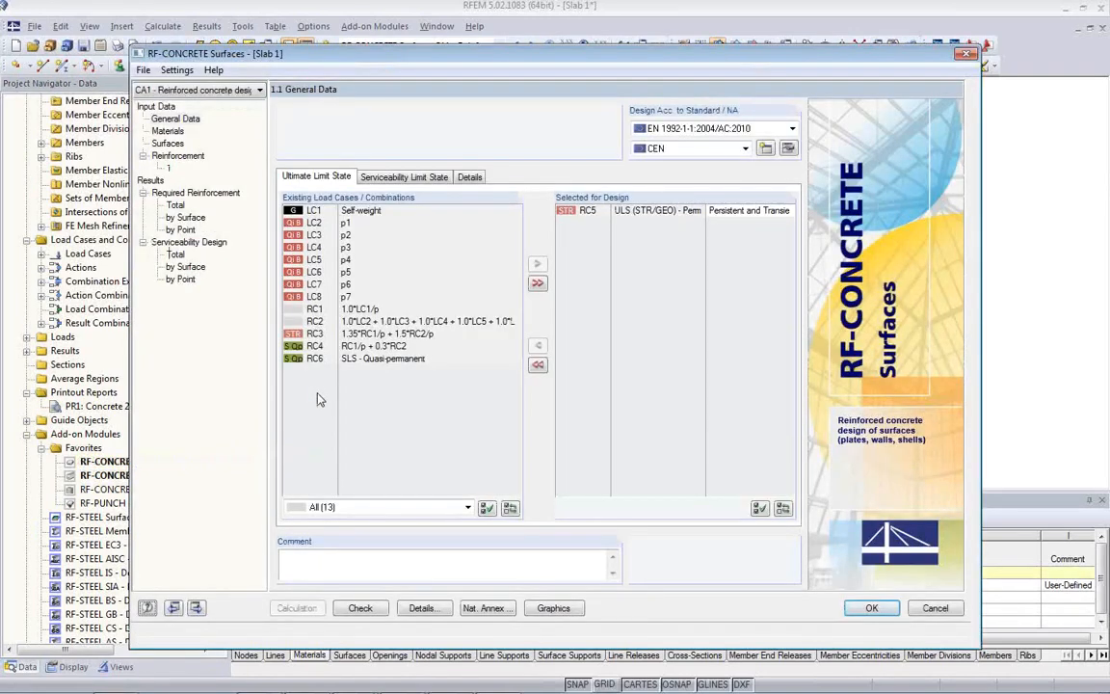
pyautogui.click(390, 178)
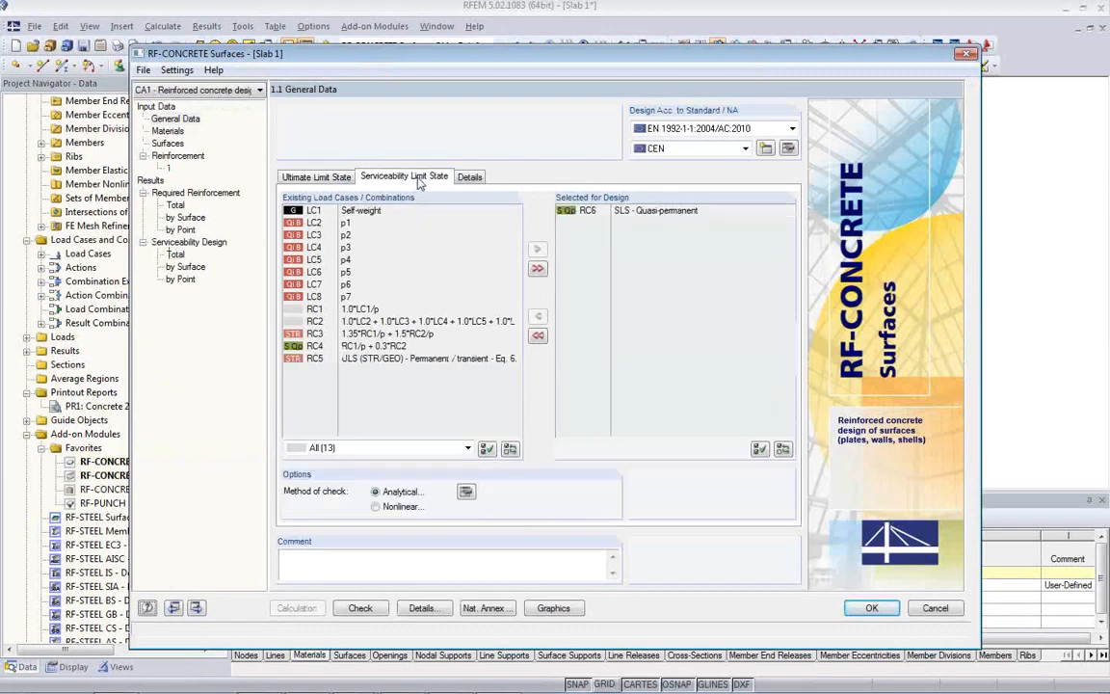
pyautogui.click(466, 491)
pyautogui.click(310, 337)
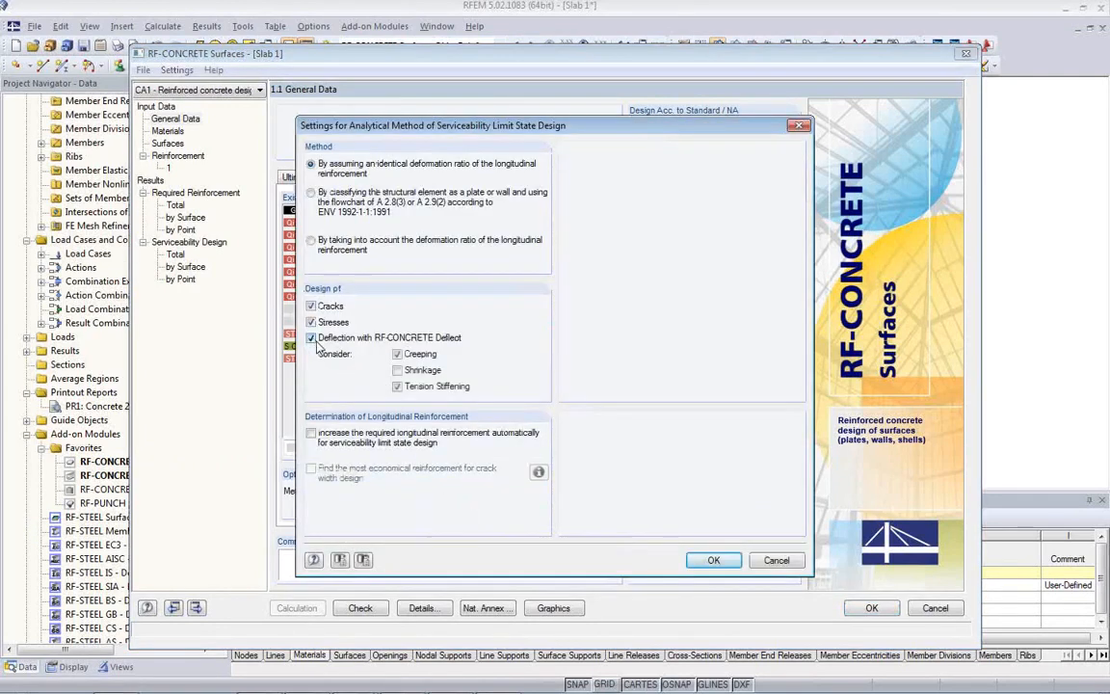
pyautogui.click(397, 370)
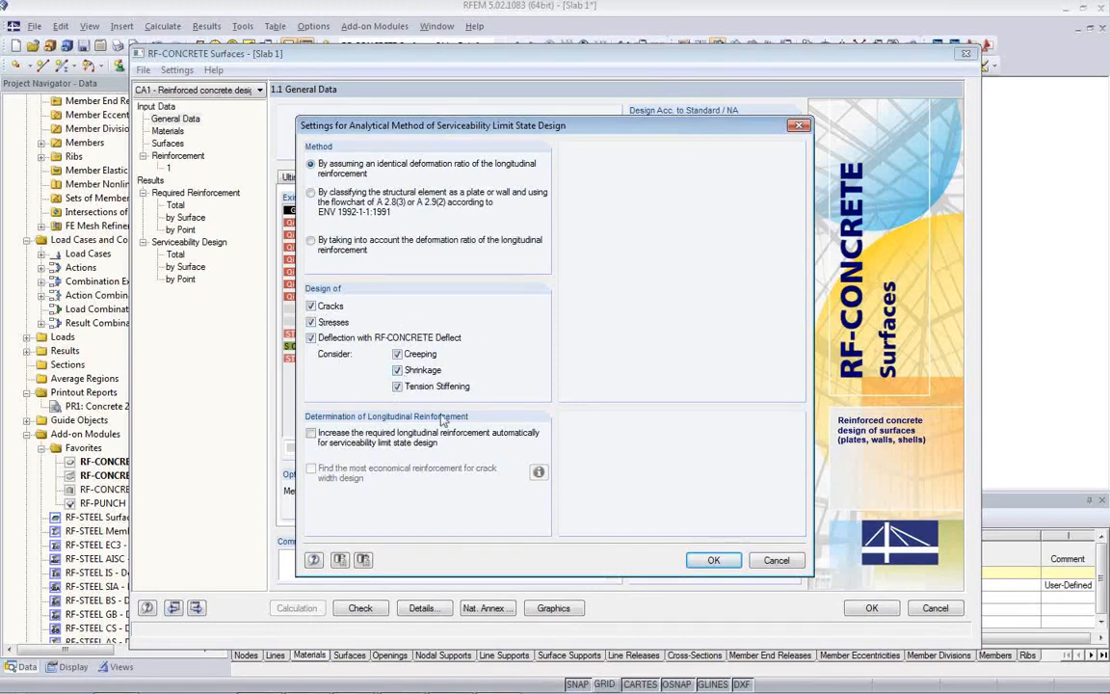
pyautogui.click(713, 562)
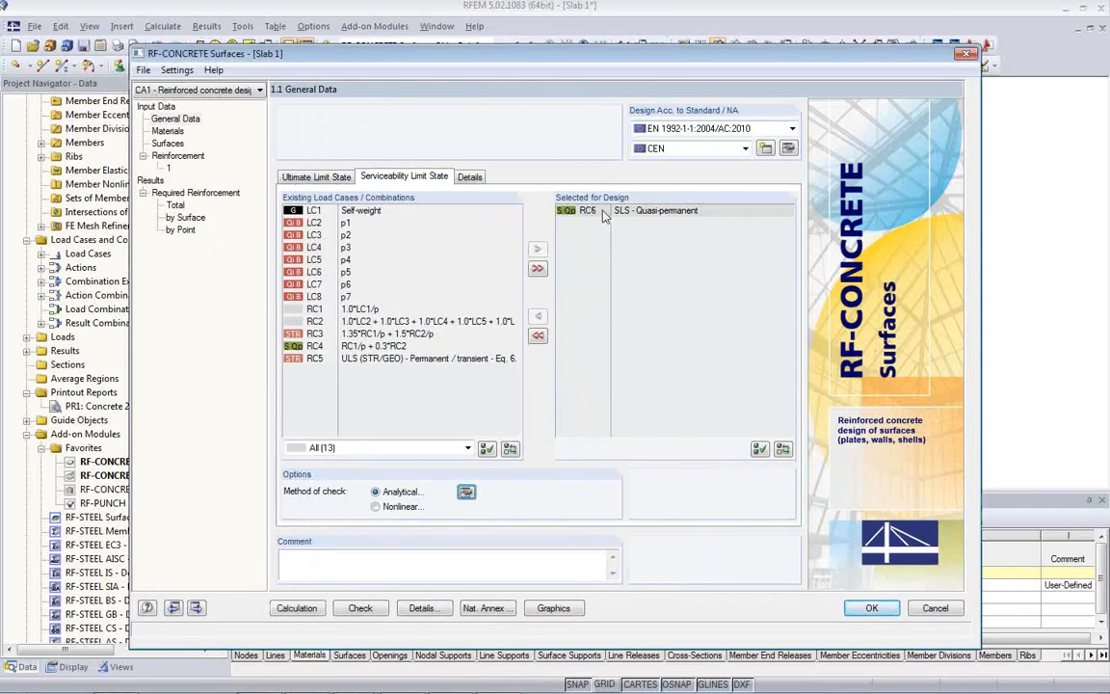
pyautogui.click(871, 608)
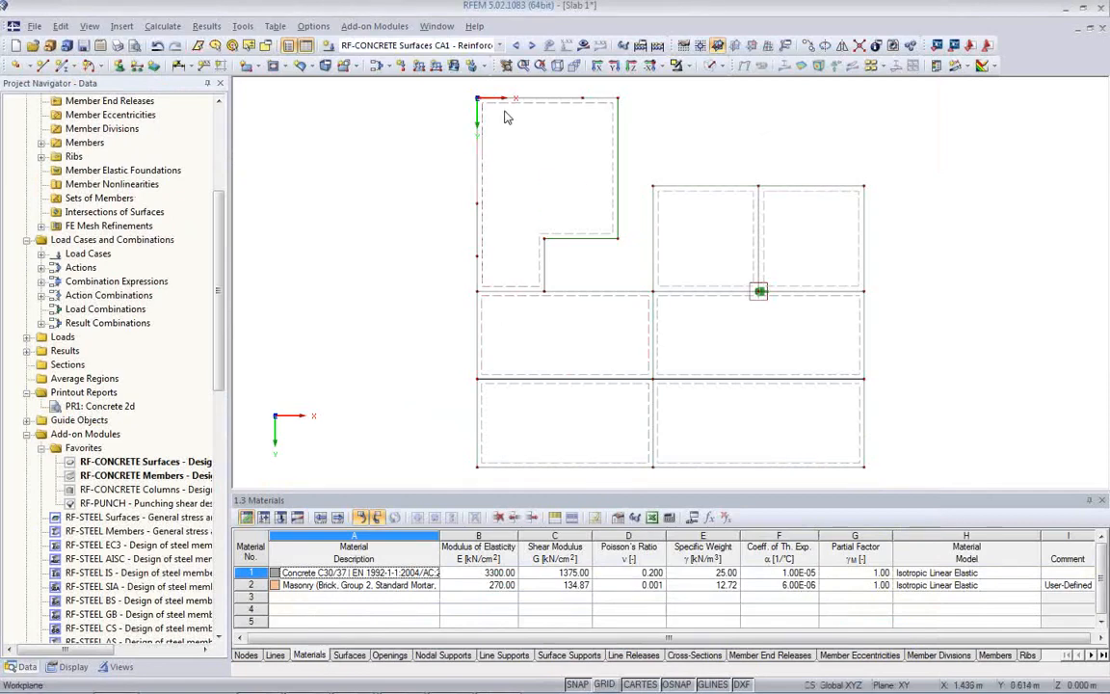
# Display the global deformations u of the slab for result combination RC6 - SLS - Quasi-permanent
pyautogui.moveTo(599, 344); pyautogui.dragTo(576, 347, button='middle')
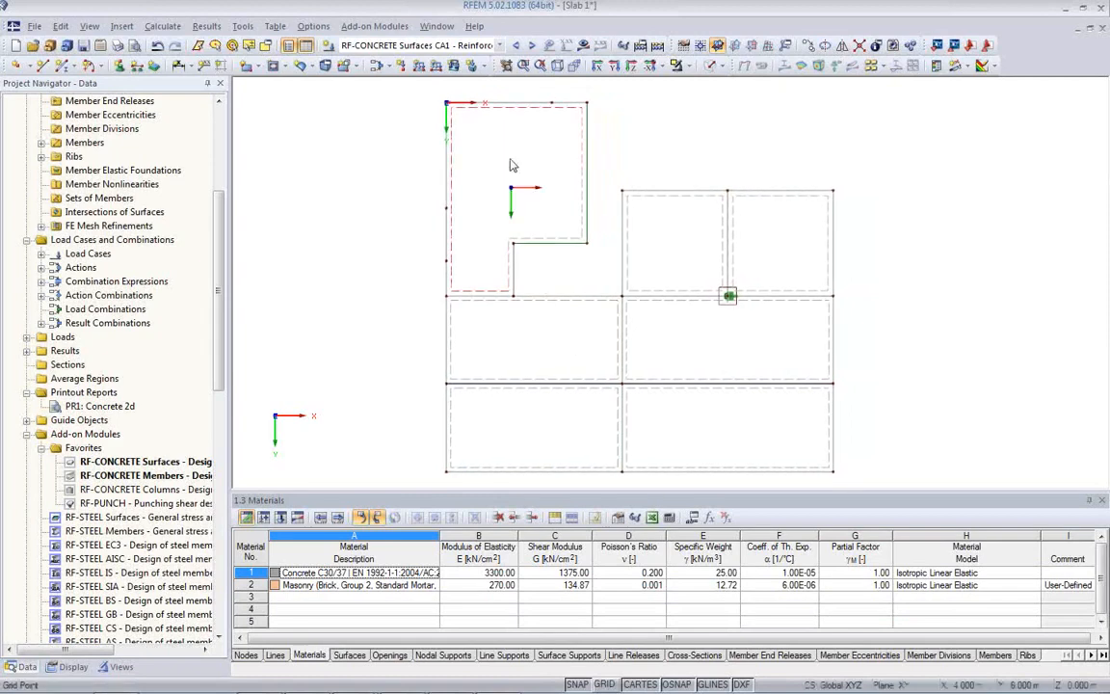
pyautogui.click(499, 45)
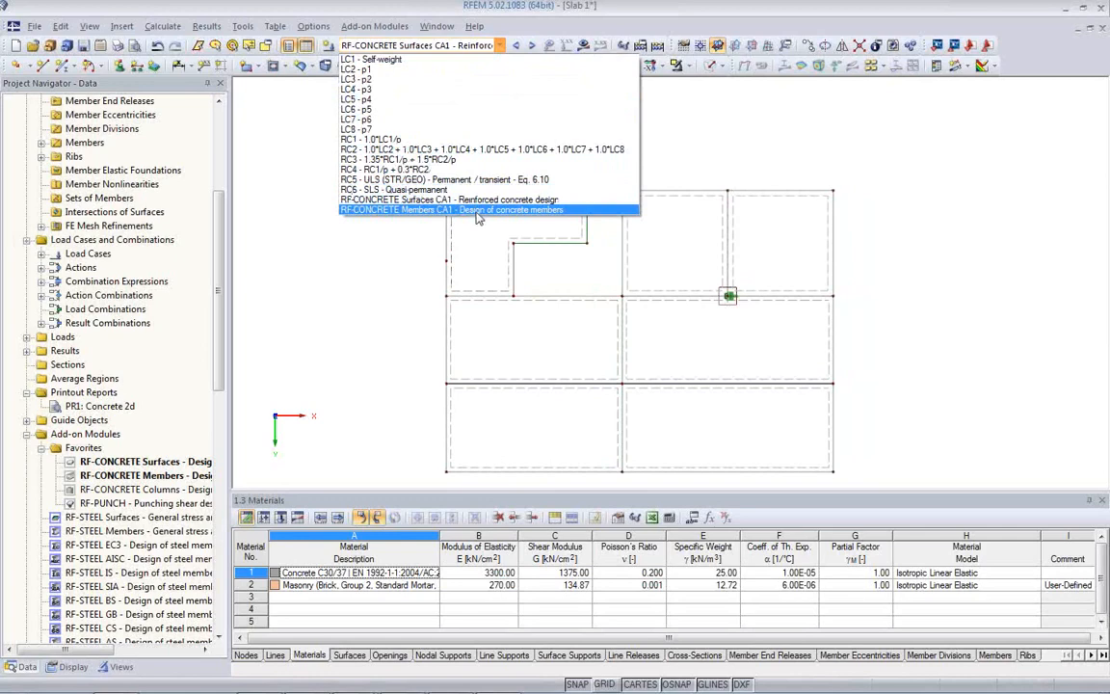
pyautogui.click(453, 189)
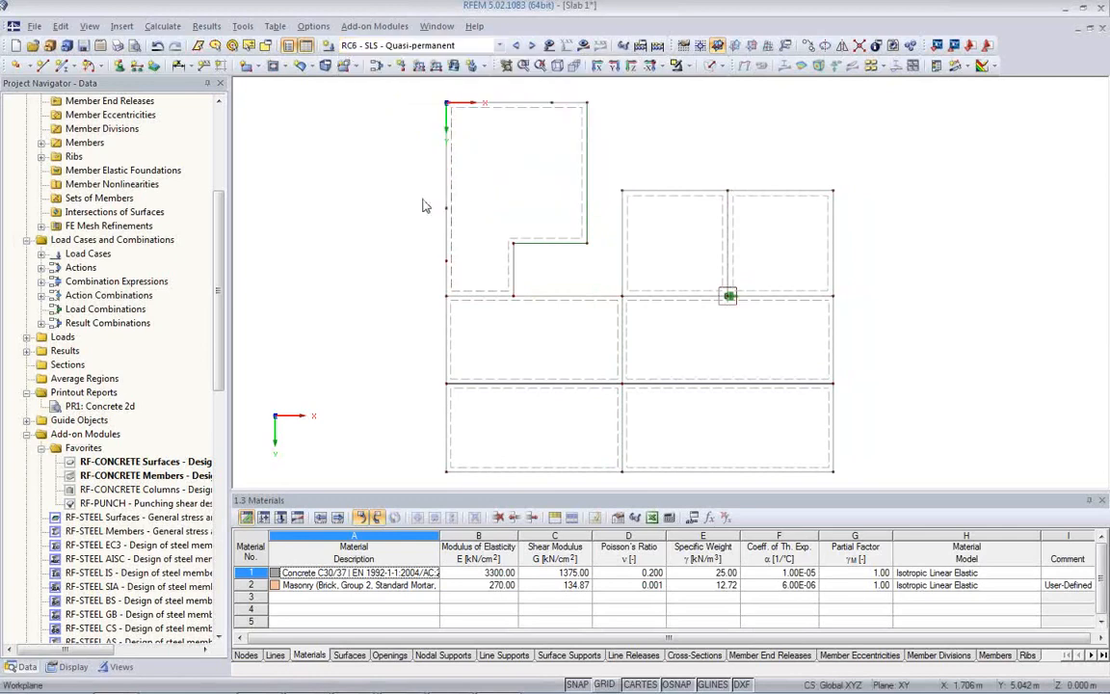
pyautogui.click(582, 46)
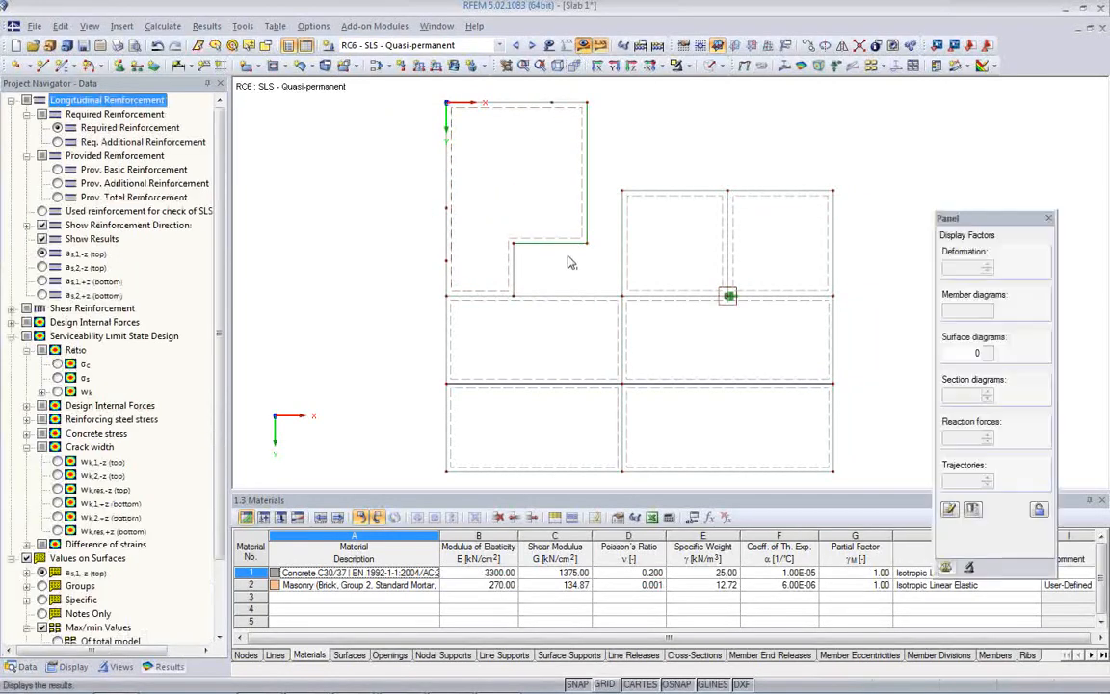
pyautogui.click(744, 65)
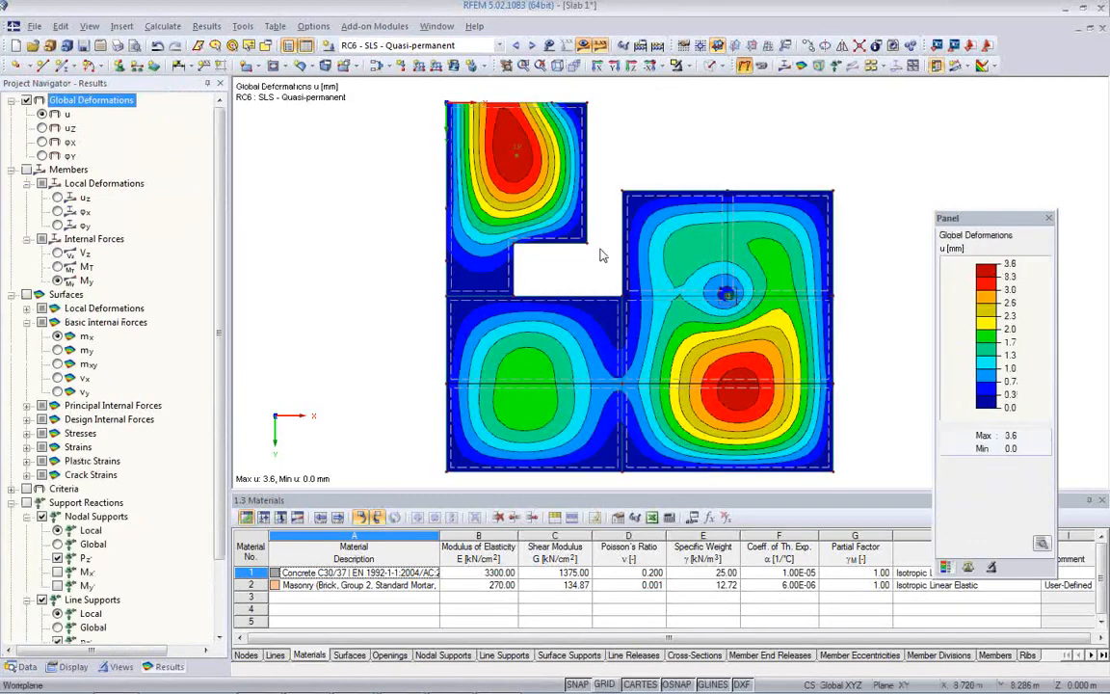
# Show the global deformation values on the slab surfaces for RC6 in a tilted 3D view
pyautogui.moveTo(522, 249); pyautogui.dragTo(484, 255, button='middle')
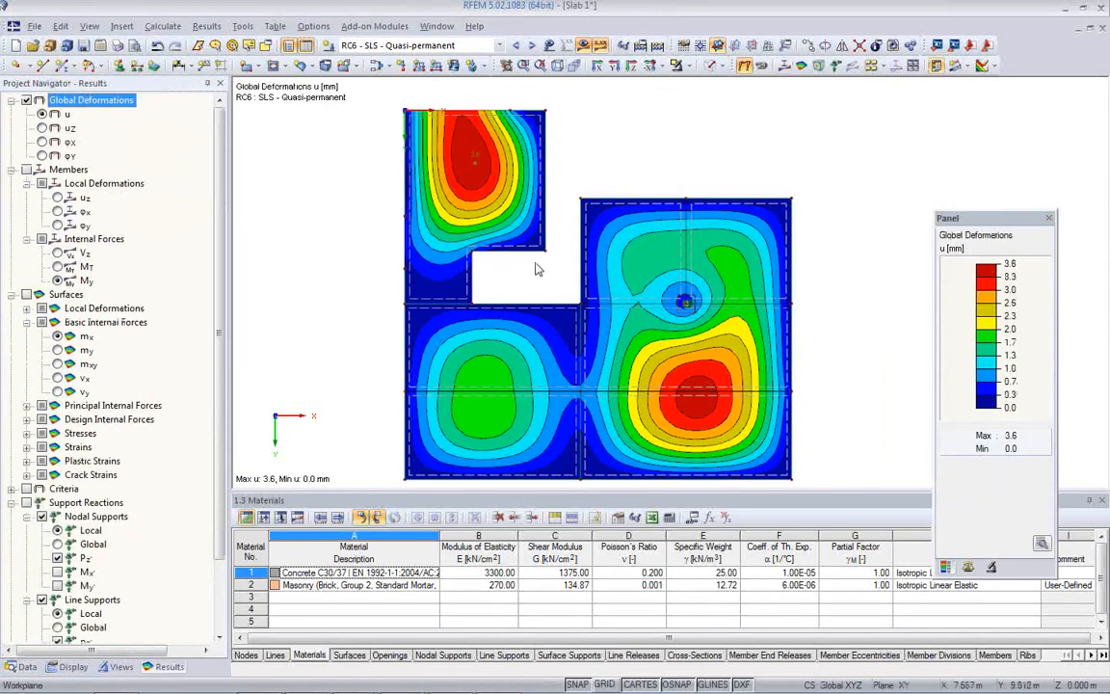
pyautogui.keyDown('ctrl'); pyautogui.moveTo(521, 376); pyautogui.dragTo(500, 134, button='middle'); pyautogui.keyUp('ctrl')
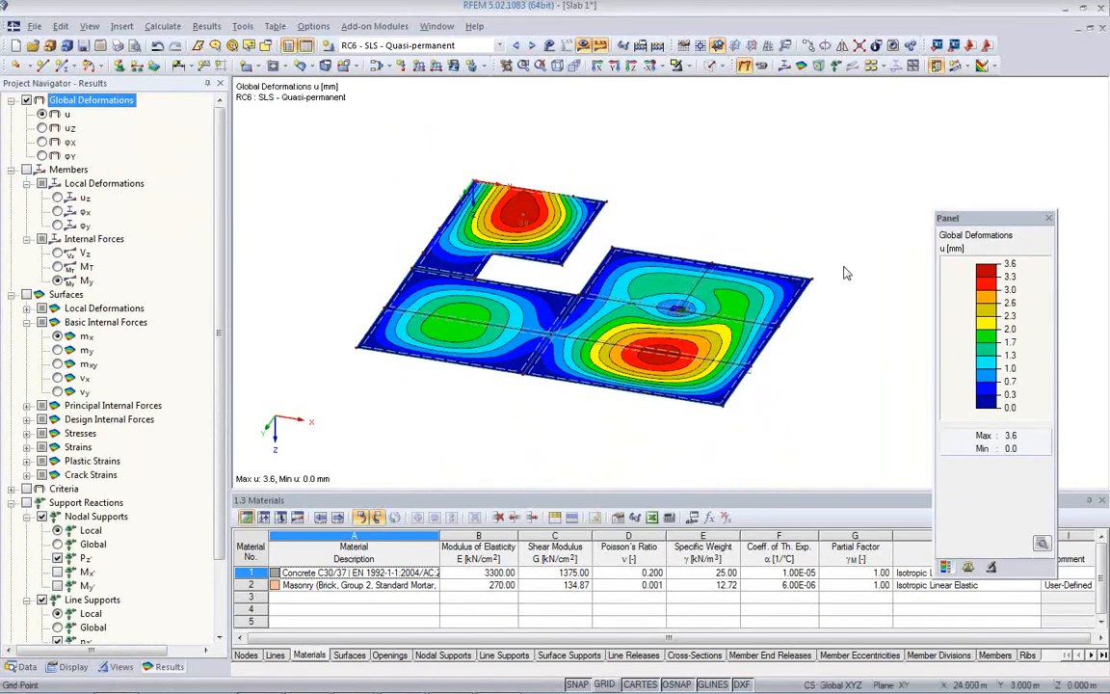
pyautogui.click(871, 66)
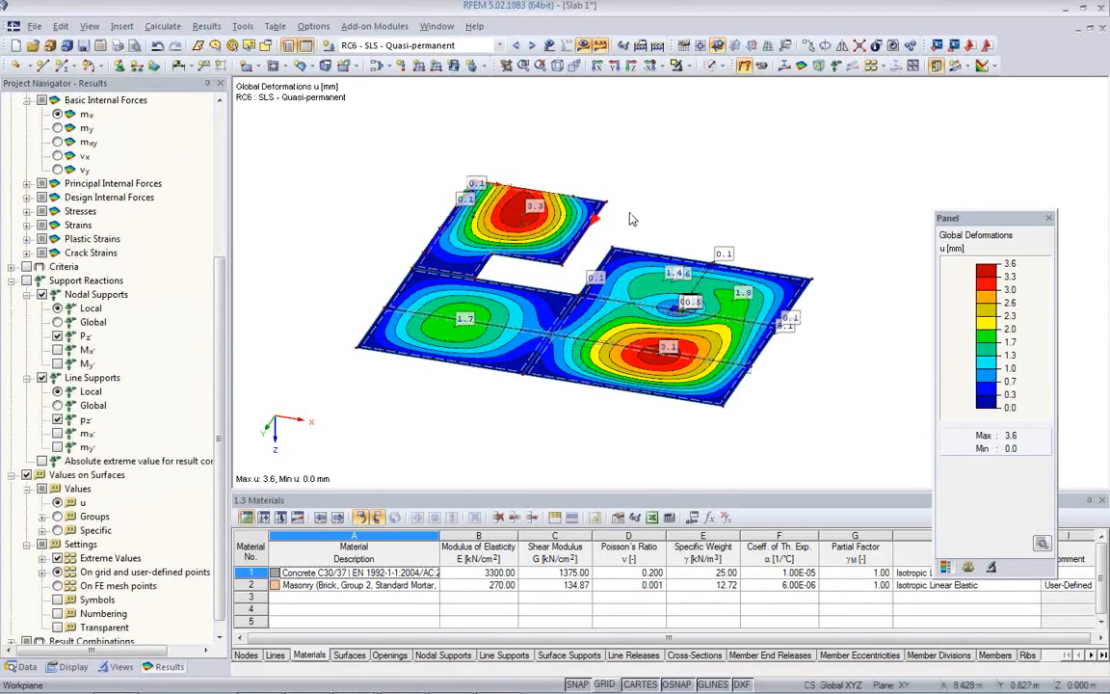
pyautogui.scroll(3, 503, 231)
pyautogui.scroll(-1, 499, 262)
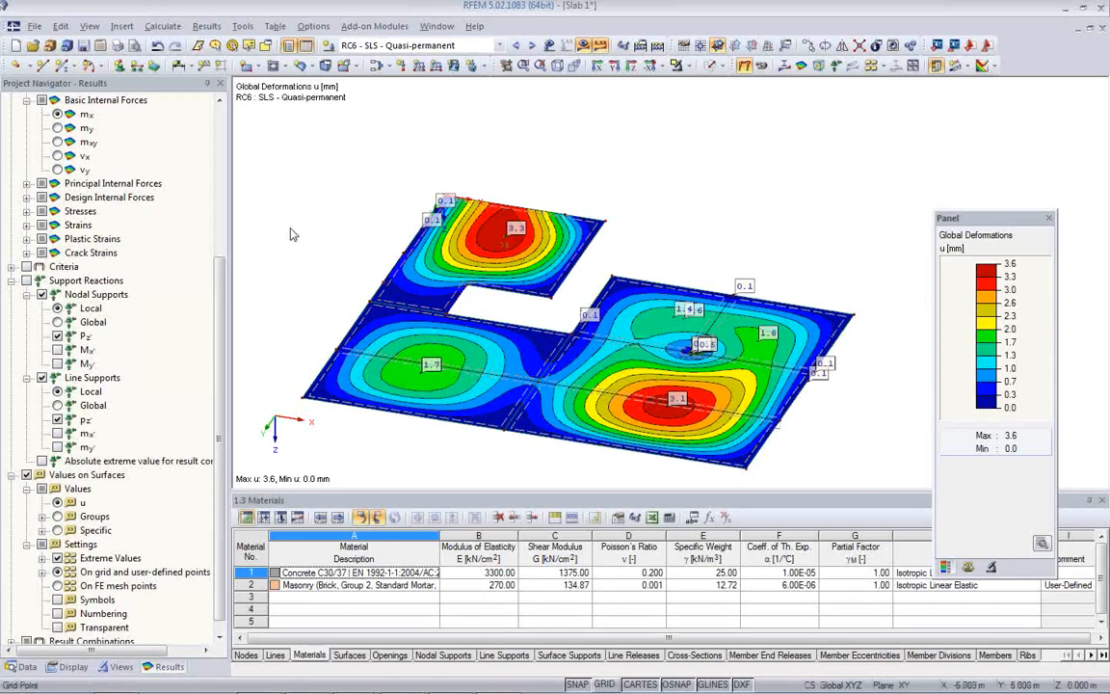
# Display the deformations together with the loads for load cases LC1 - Self-weight and LC2 - p1
pyautogui.click(498, 46)
pyautogui.click(453, 129)
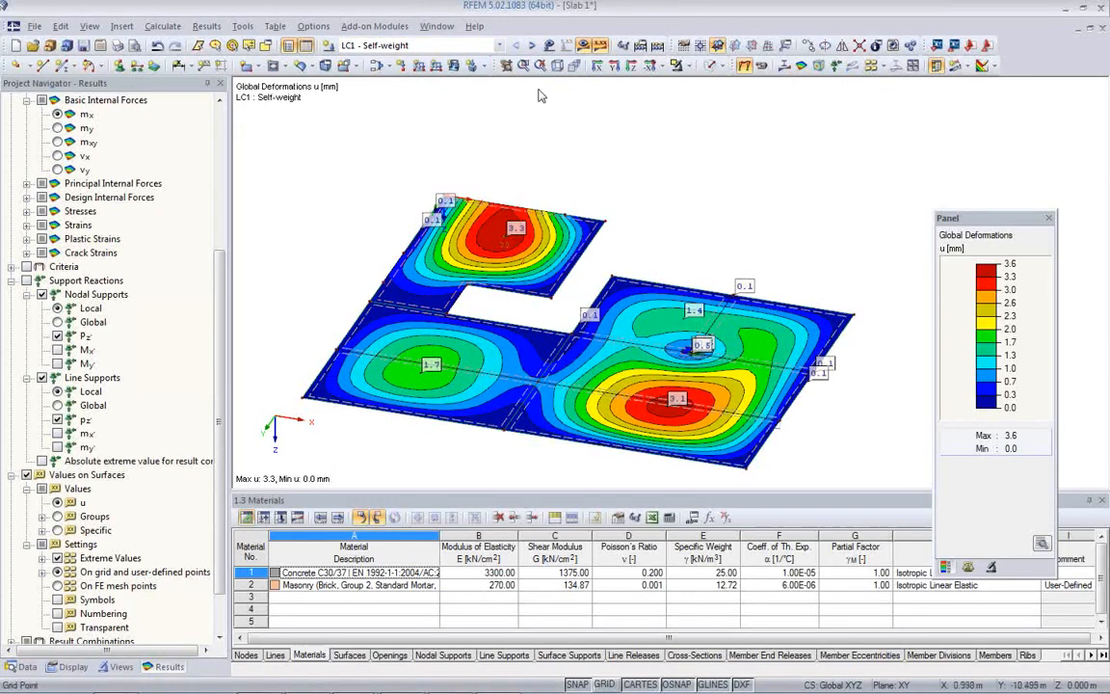
pyautogui.click(549, 45)
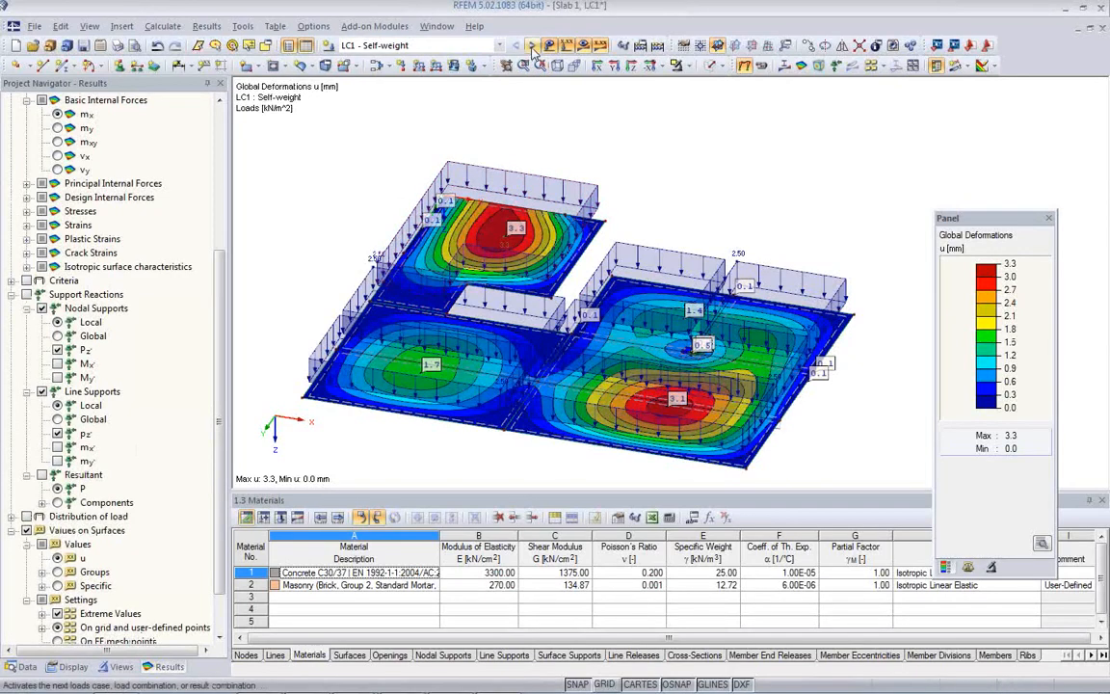
pyautogui.click(532, 46)
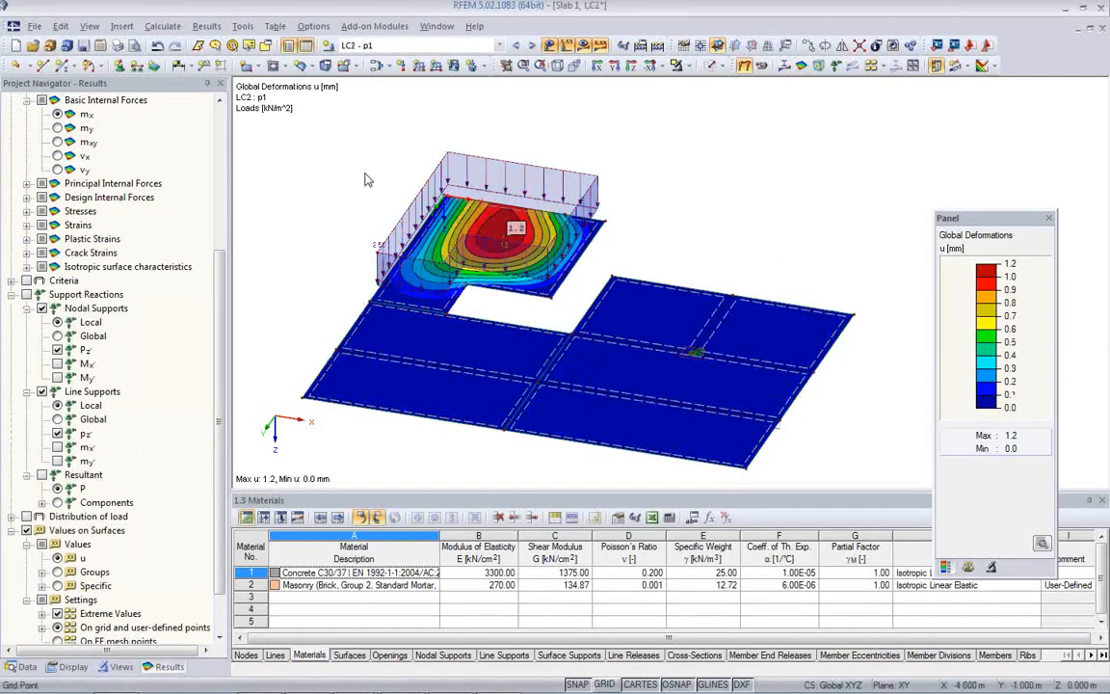
# Create a new load combination containing LC1 Self-weight and LC2 p1, and check the EN 1990 partial safety coefficients
pyautogui.click(23, 666)
pyautogui.rightClick(83, 308)
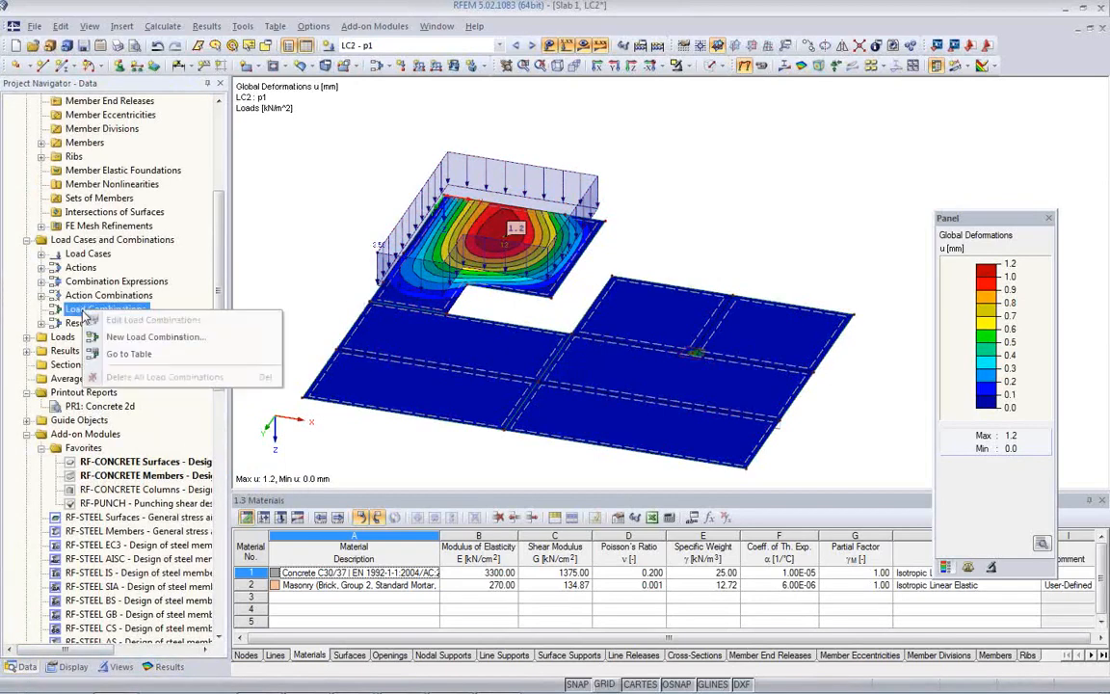
pyautogui.click(125, 339)
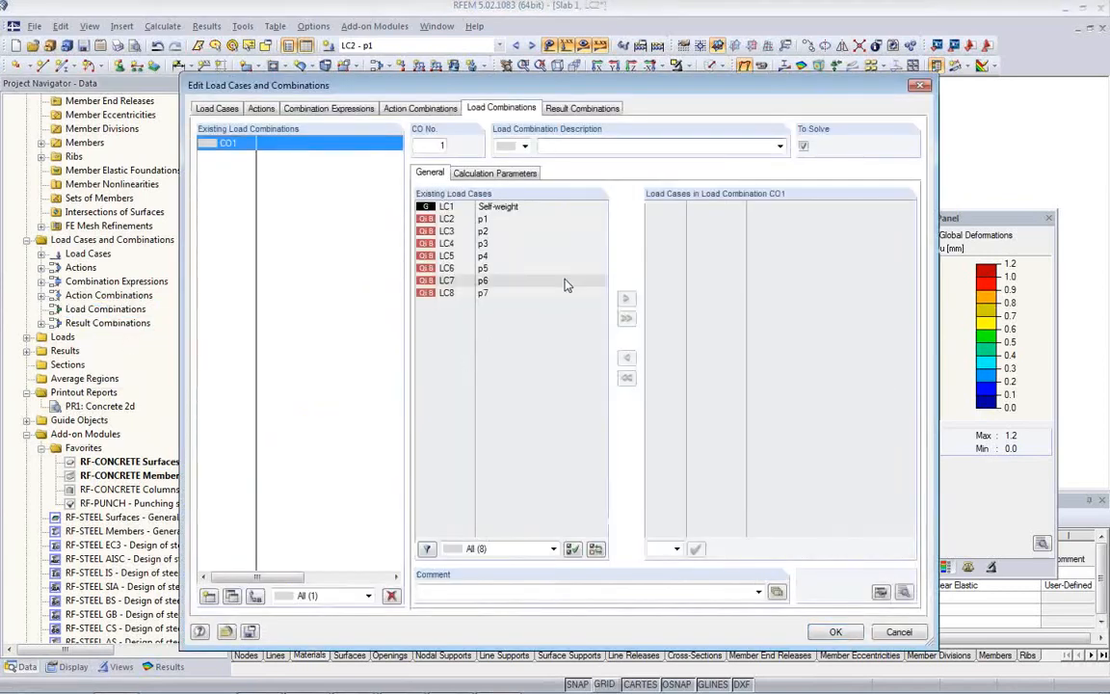
pyautogui.doubleClick(486, 208)
pyautogui.doubleClick(485, 219)
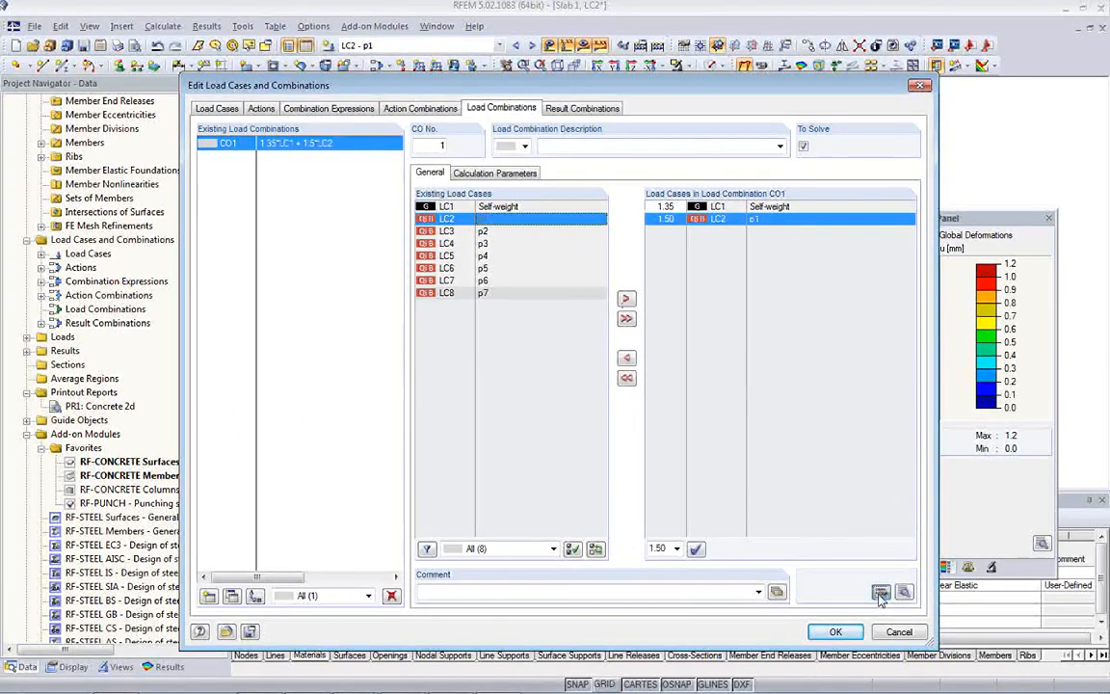
pyautogui.click(879, 592)
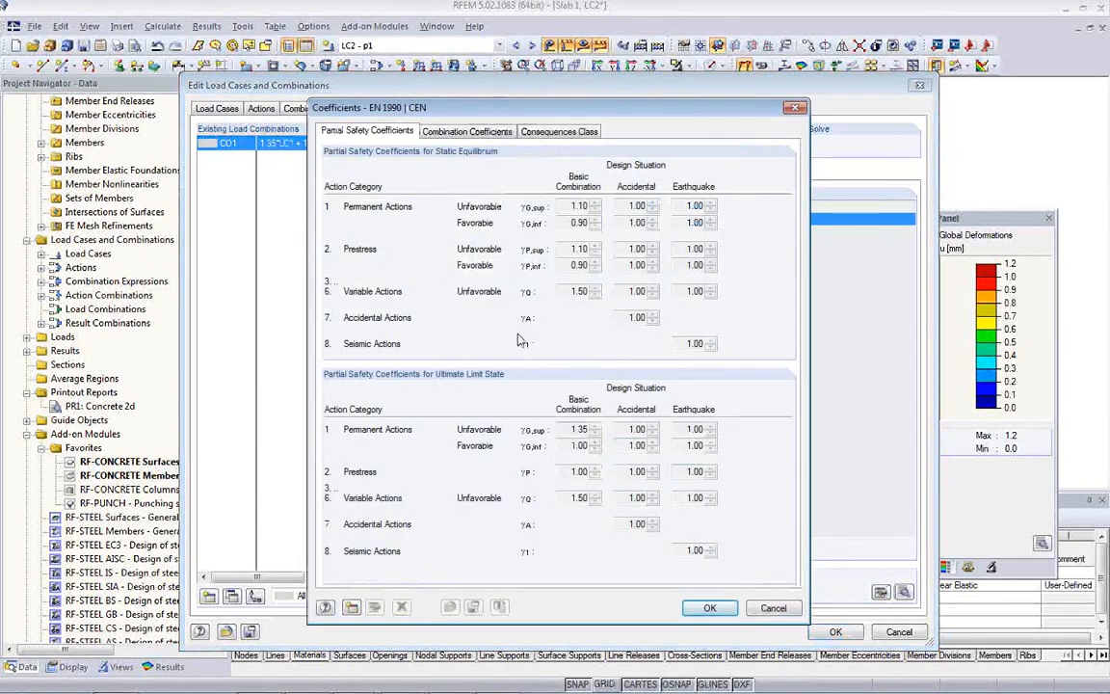
pyautogui.click(765, 607)
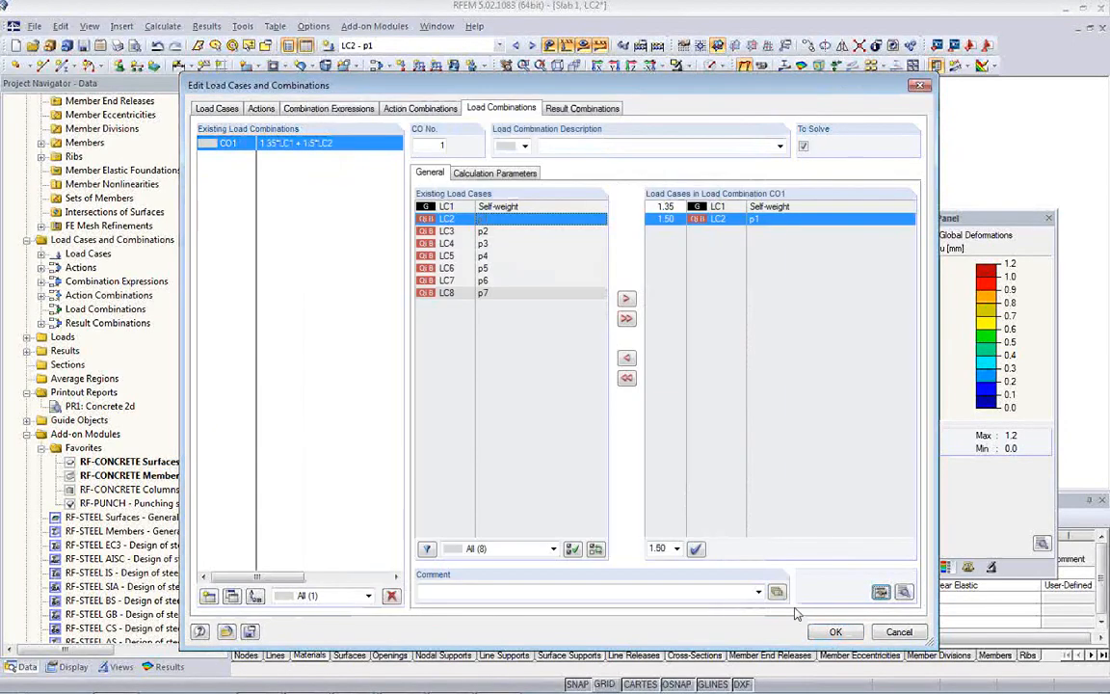
# Edit the factors of load combination CO1 to 1.0*LC1 + 0.3*LC2 and save the combination
pyautogui.click(904, 591)
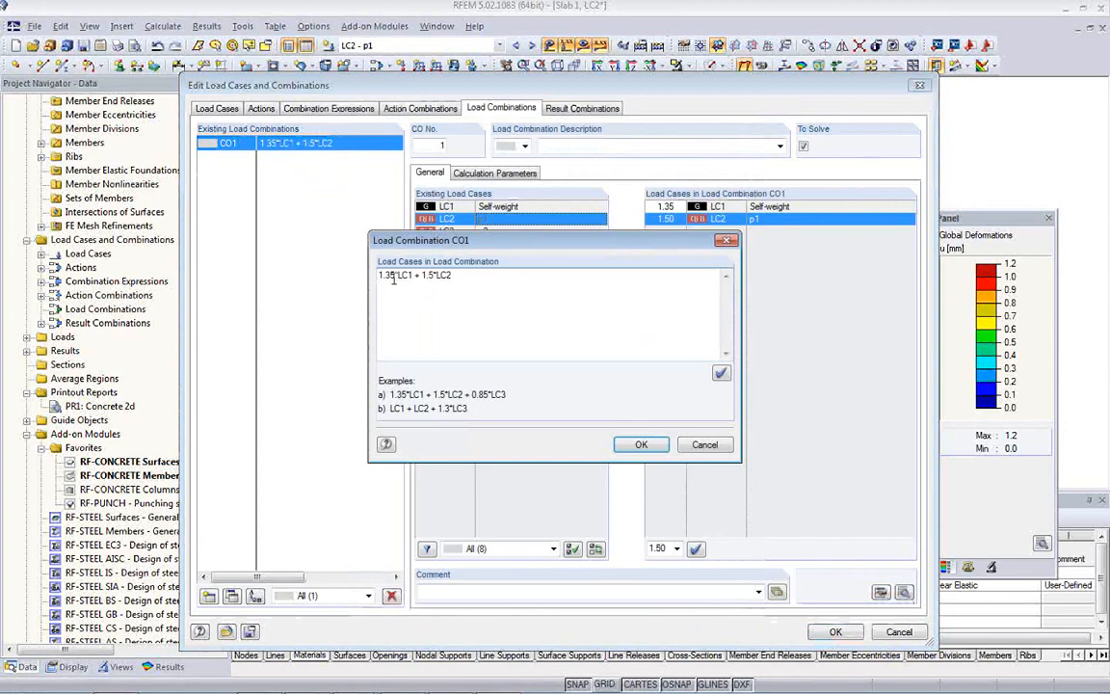
pyautogui.press('BackSpace')
pyautogui.press('BackSpace')
pyautogui.press('BackSpace')
pyautogui.write('0')
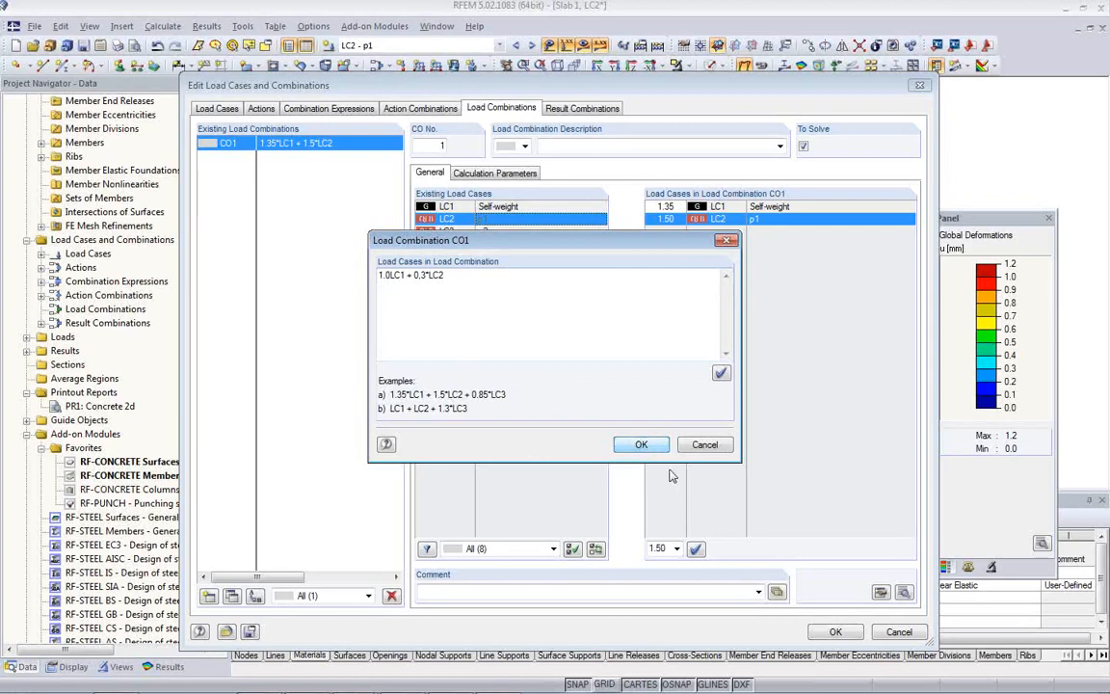
pyautogui.moveTo(439, 283); pyautogui.dragTo(433, 283)
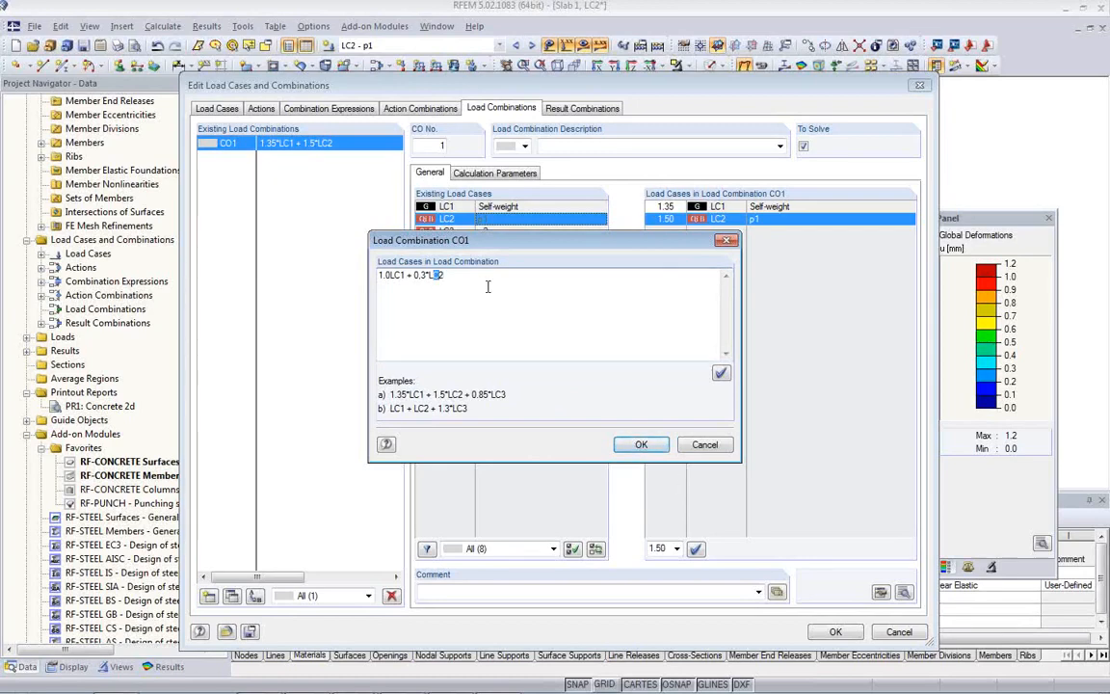
pyautogui.press('BackSpace')
pyautogui.write('0')
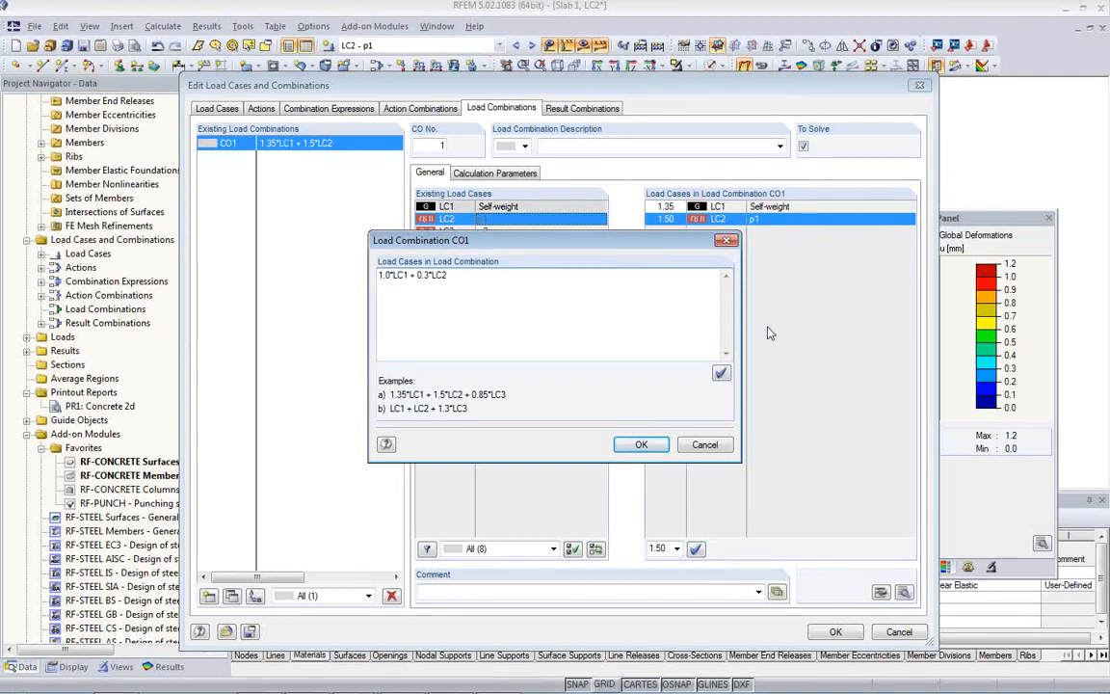
pyautogui.click(659, 447)
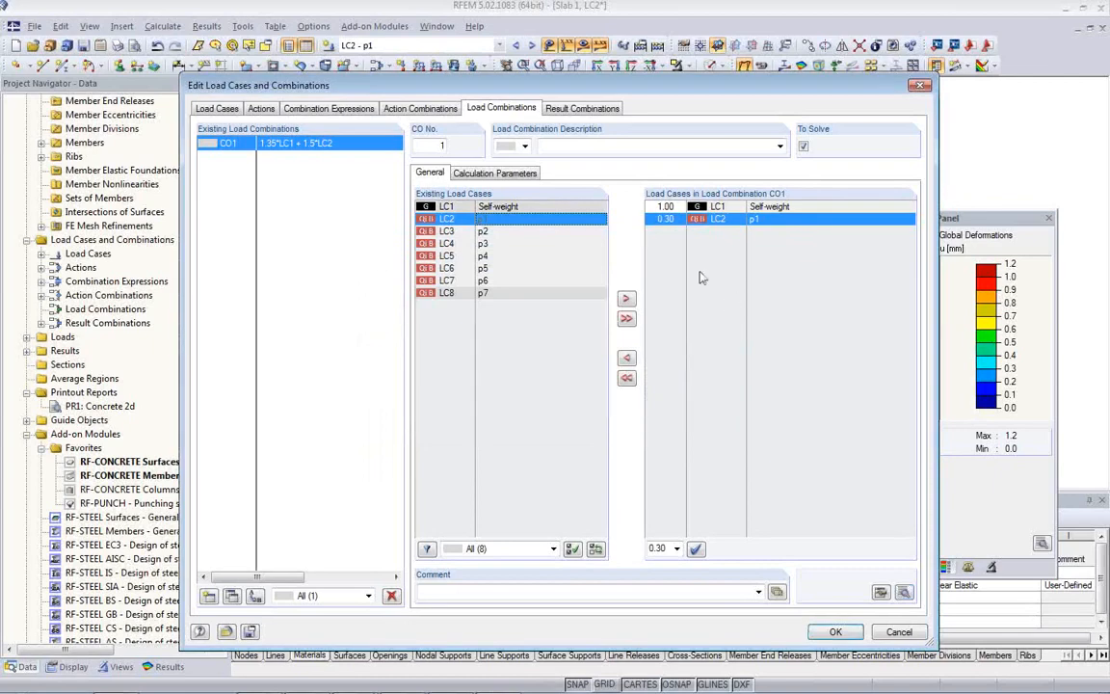
pyautogui.click(665, 218)
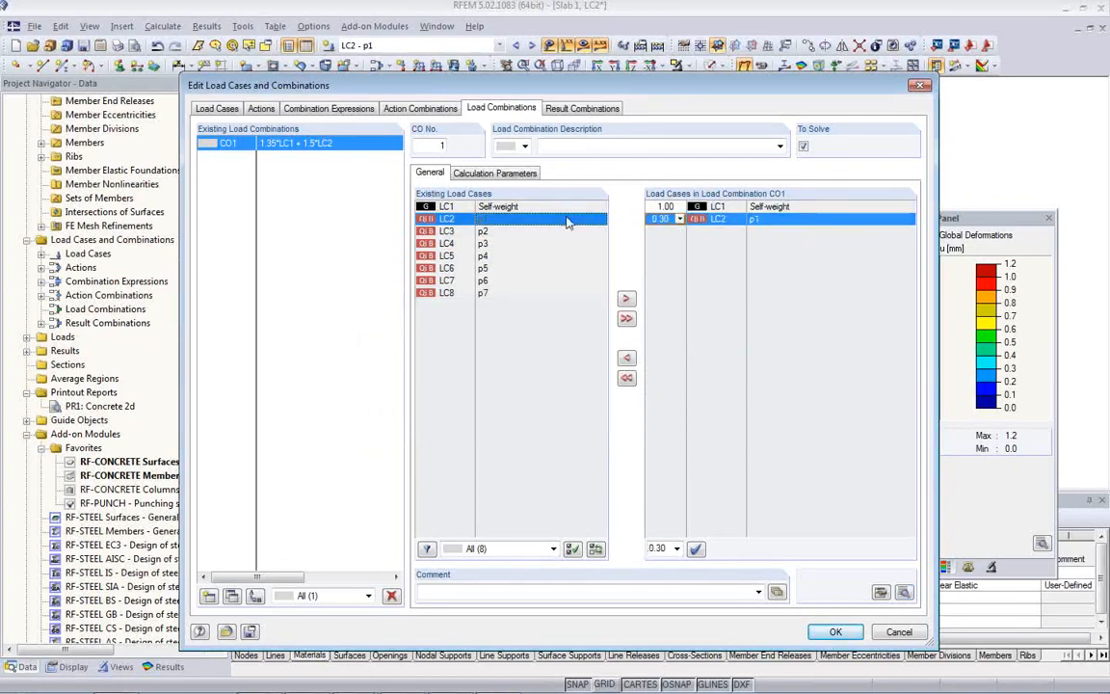
pyautogui.click(832, 633)
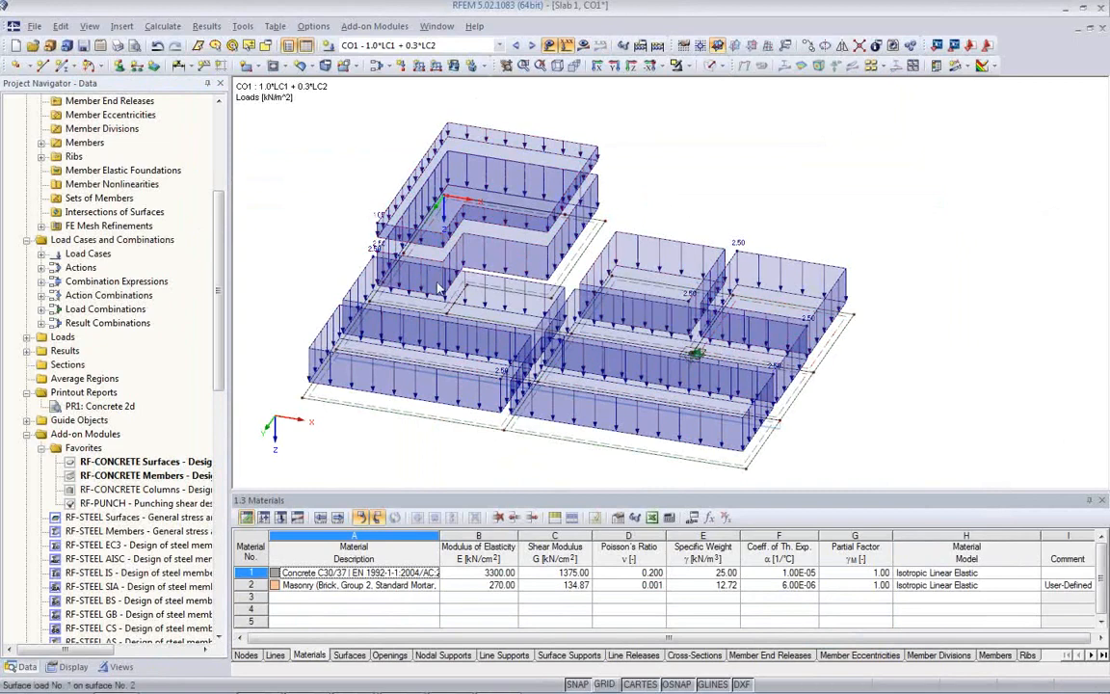
# Calculate load combination CO1 and view its global deformations on the slab in plan
pyautogui.click(581, 46)
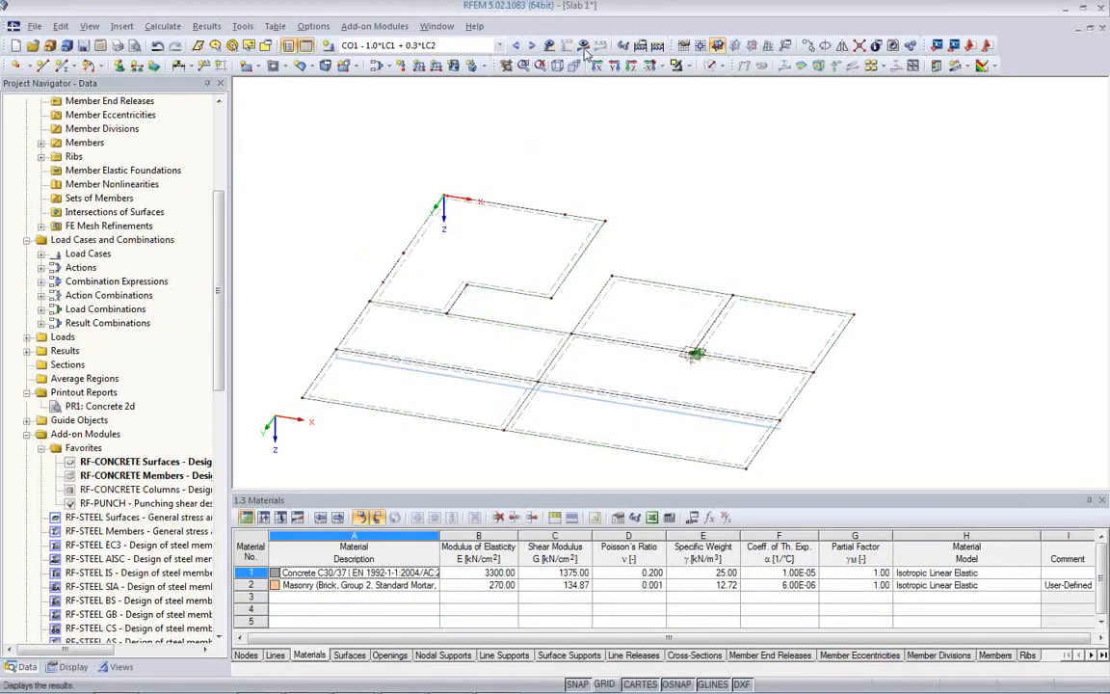
pyautogui.click(528, 387)
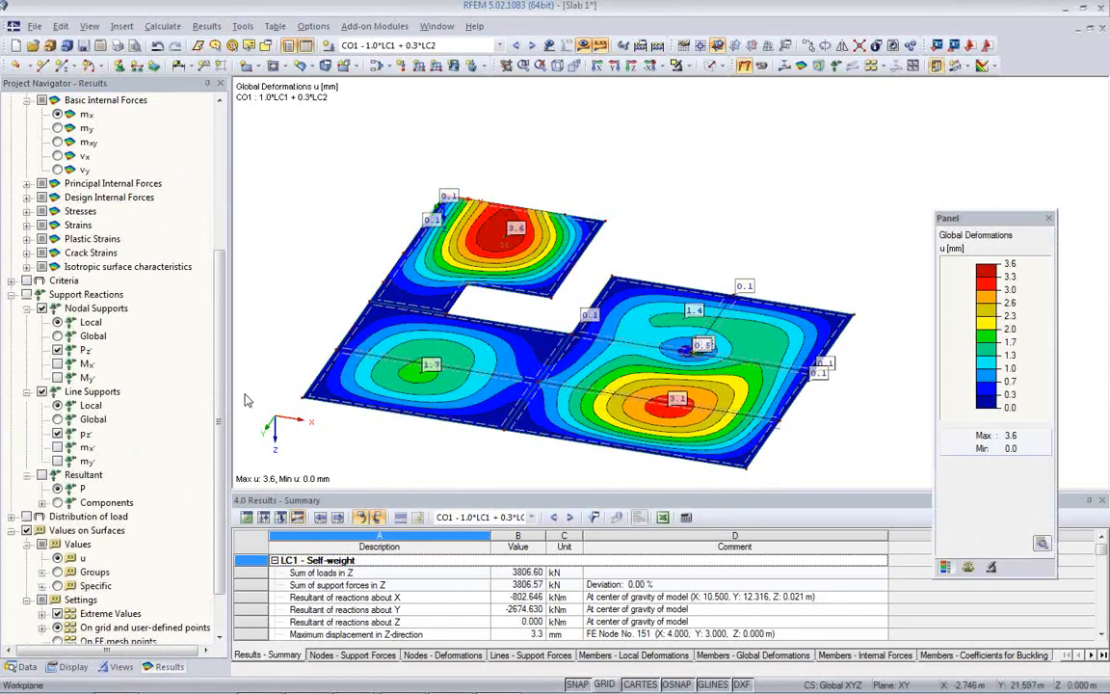
pyautogui.moveTo(576, 309); pyautogui.dragTo(626, 252, button='middle')
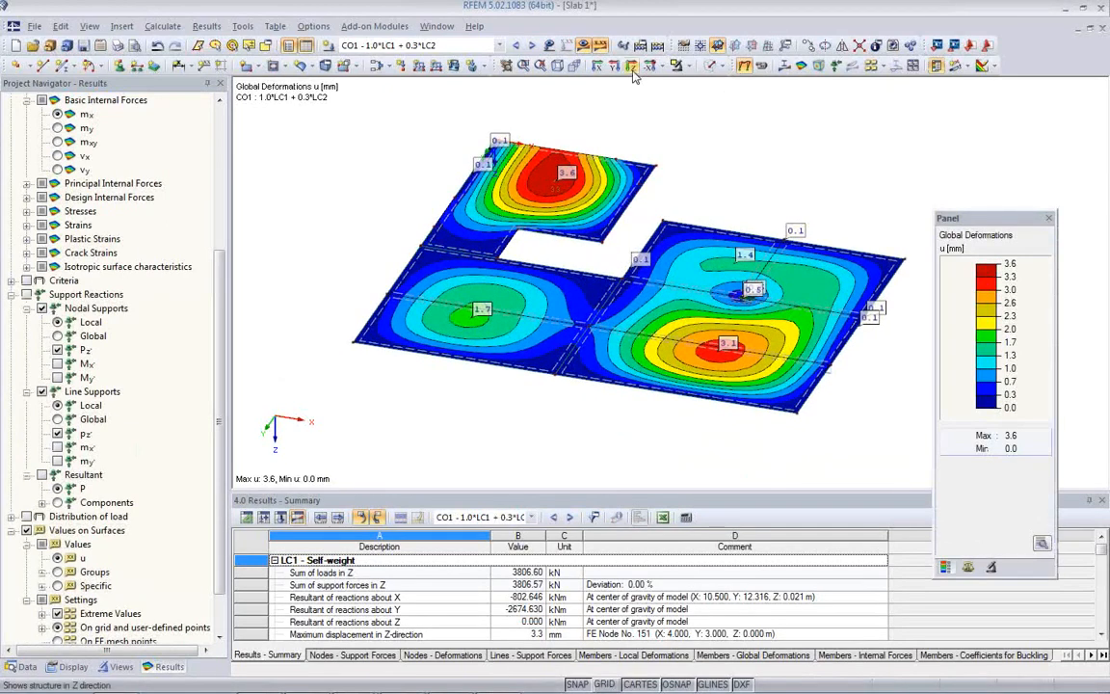
pyautogui.click(565, 64)
pyautogui.moveTo(621, 279); pyautogui.dragTo(817, 286, button='middle')
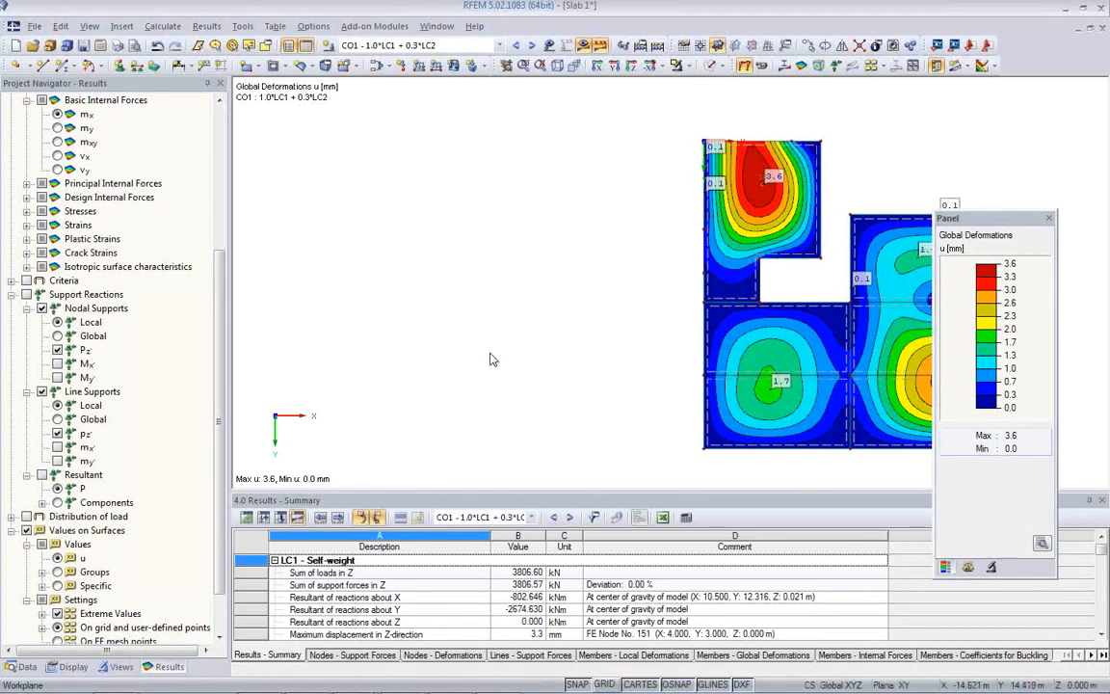
pyautogui.moveTo(751, 304); pyautogui.dragTo(458, 306, button='middle')
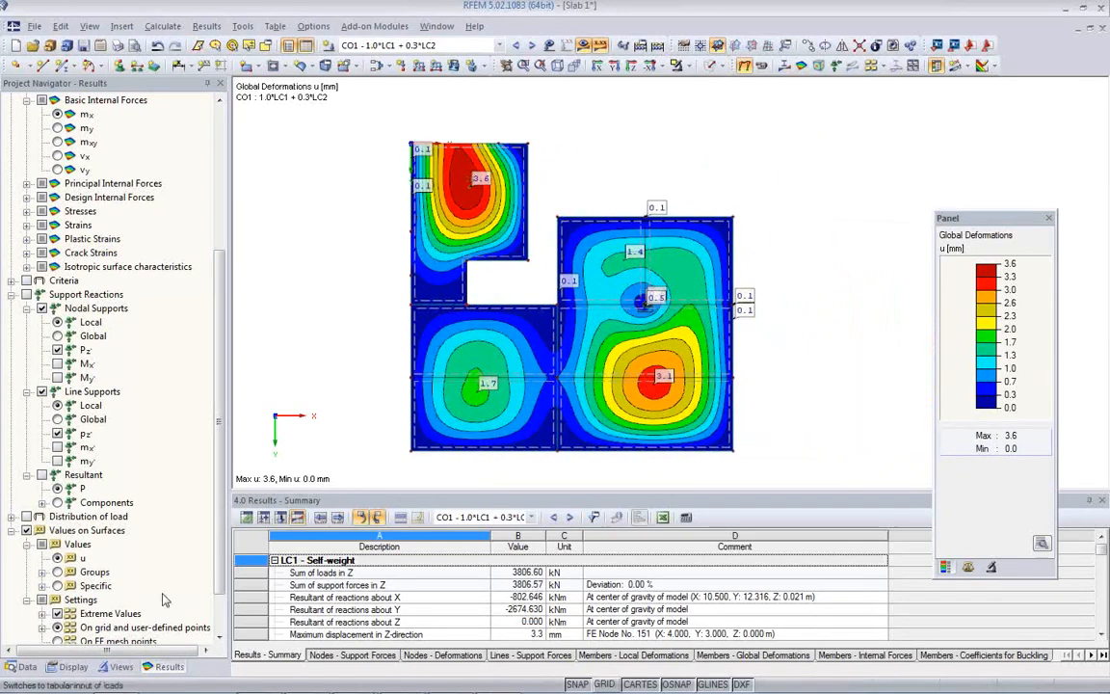
# In RF-CONCRETE Surfaces case CA1, deactivate deflection design with RF-CONCRETE Deflect and run the calculation
pyautogui.click(25, 668)
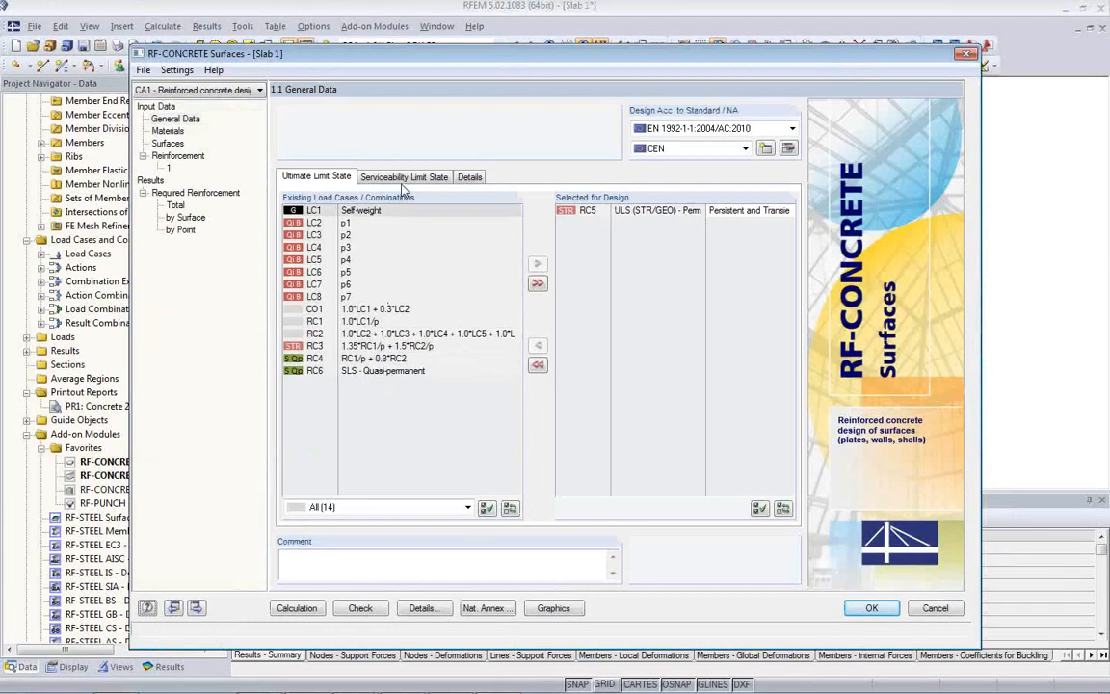
pyautogui.click(404, 178)
pyautogui.click(412, 480)
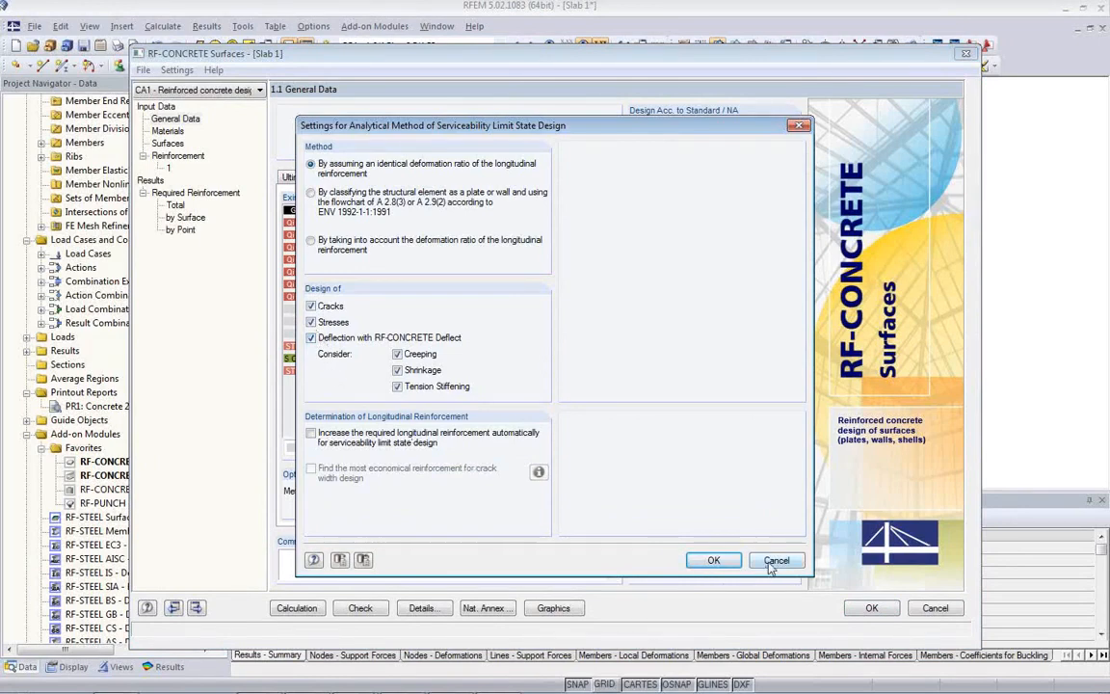
pyautogui.click(310, 337)
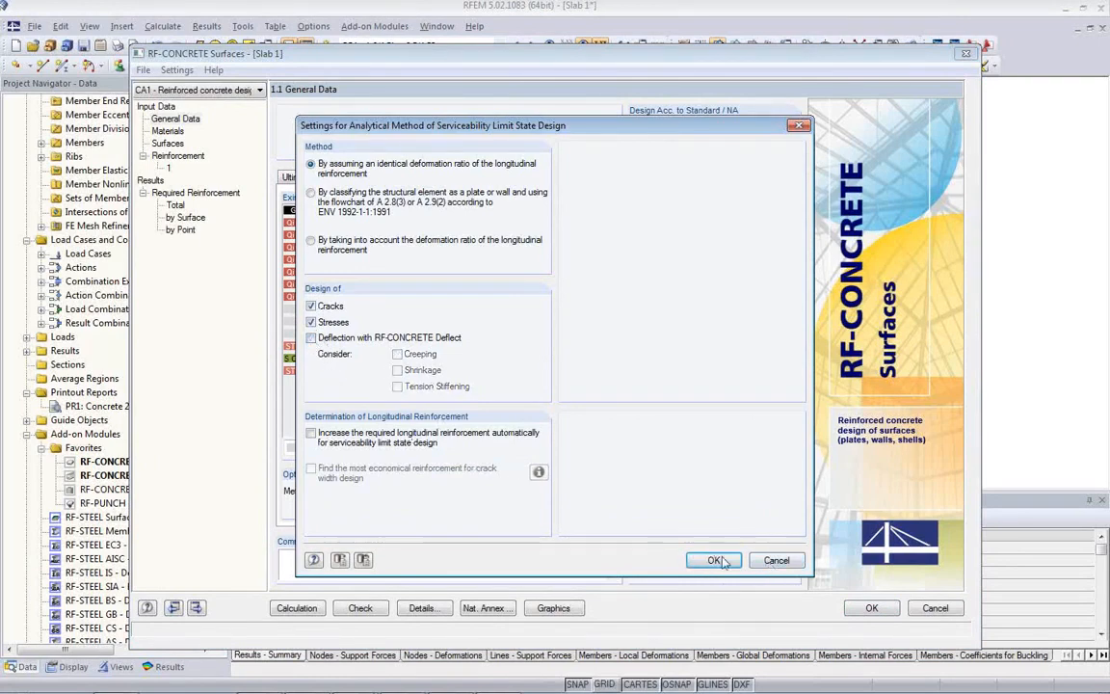
pyautogui.click(715, 560)
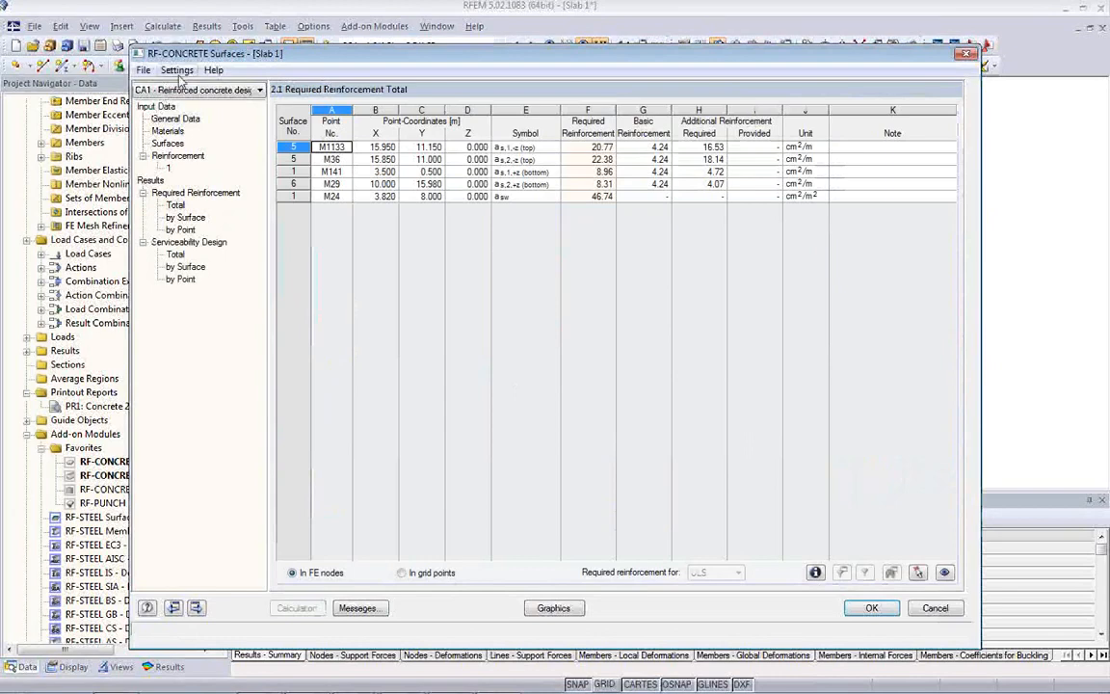
# Copy design case CA1 to a new case no. 2 with the description Deflection
pyautogui.click(142, 71)
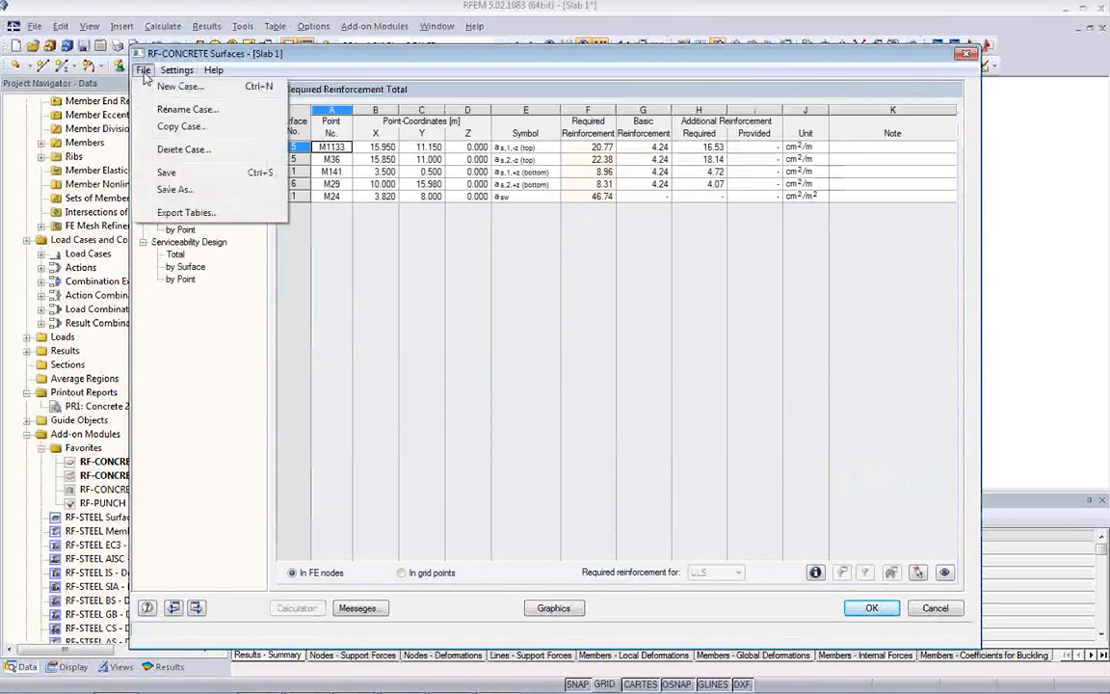
pyautogui.click(170, 128)
pyautogui.click(509, 373)
pyautogui.write('Deflection')
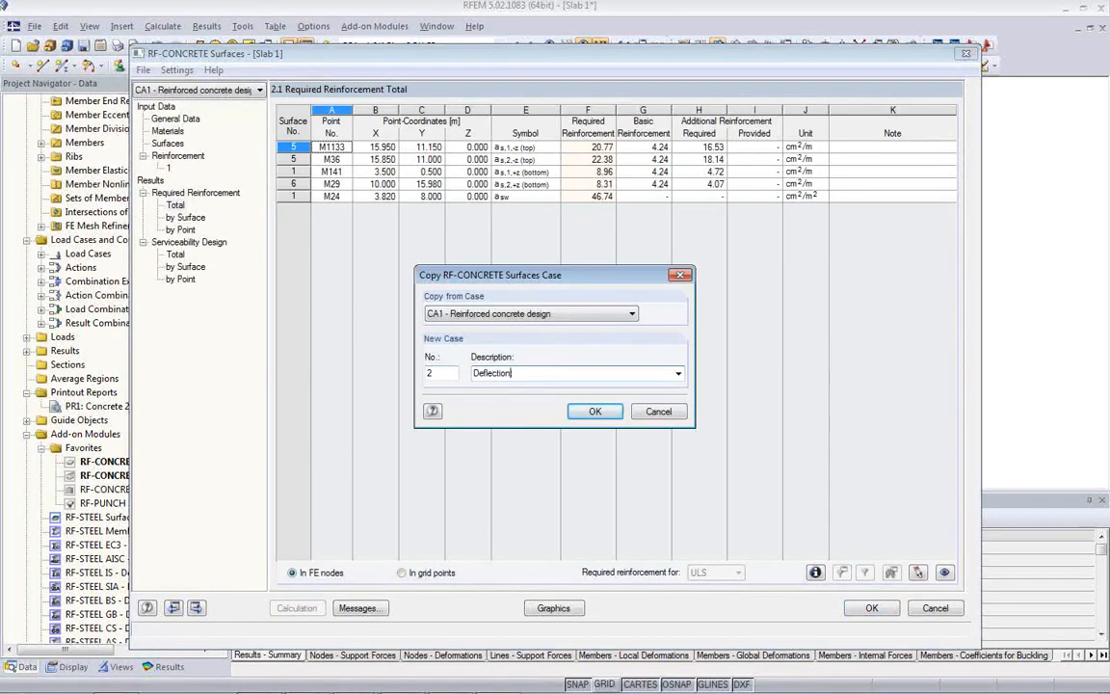
pyautogui.click(586, 412)
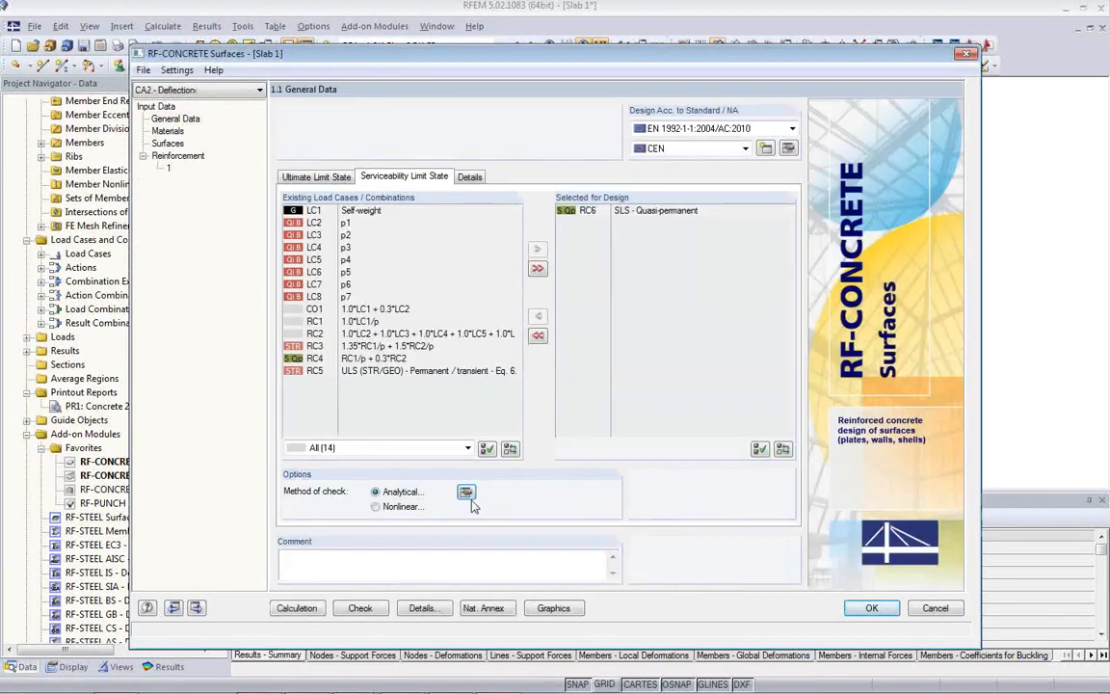
# In case CA2, activate deflection design with RF-CONCRETE Deflect, considering creeping, shrinkage and tension stiffening
pyautogui.click(466, 494)
pyautogui.click(310, 337)
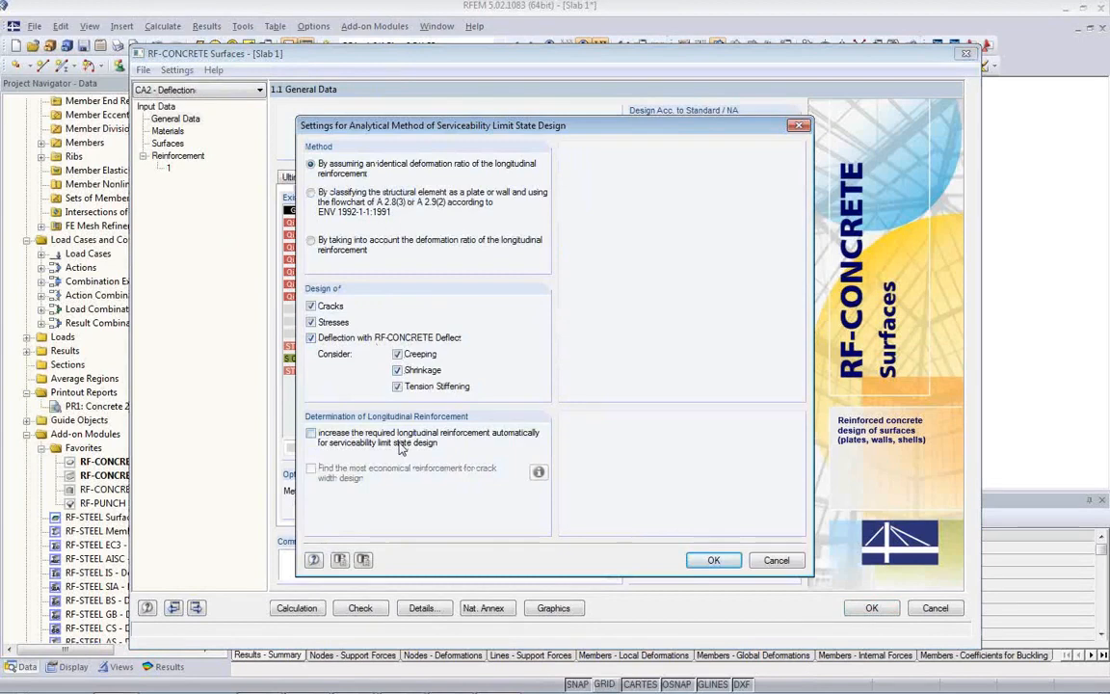
pyautogui.click(713, 560)
# Replace RC6 with load combination CO1 for the serviceability design of case CA2 and run the calculation
pyautogui.click(593, 217)
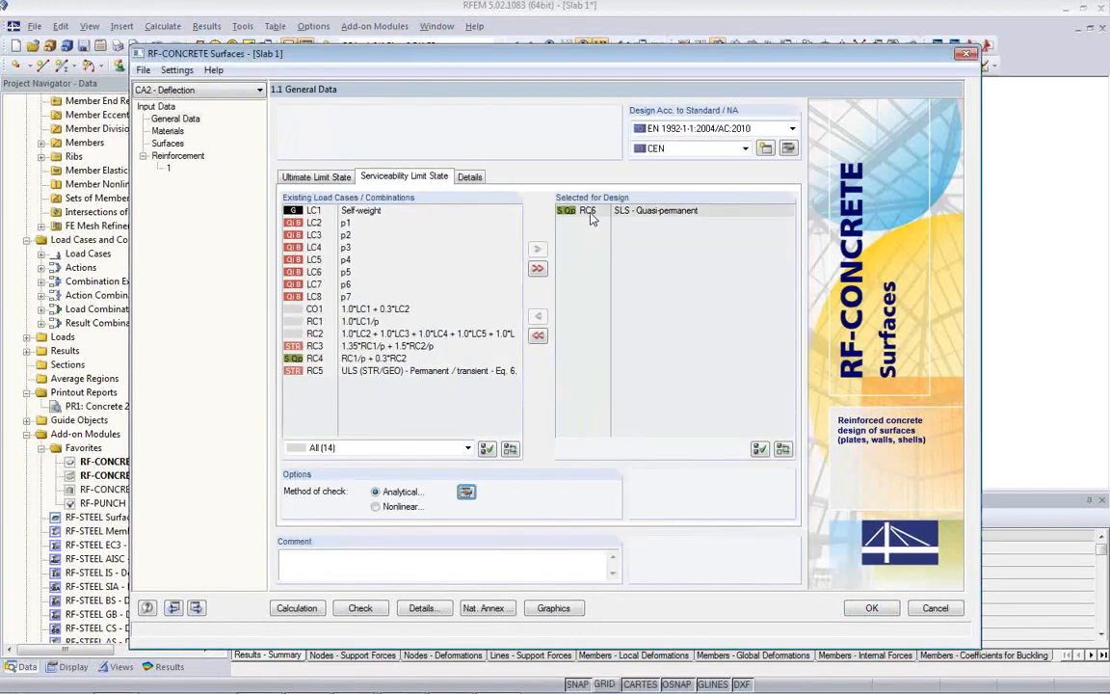
pyautogui.doubleClick(592, 213)
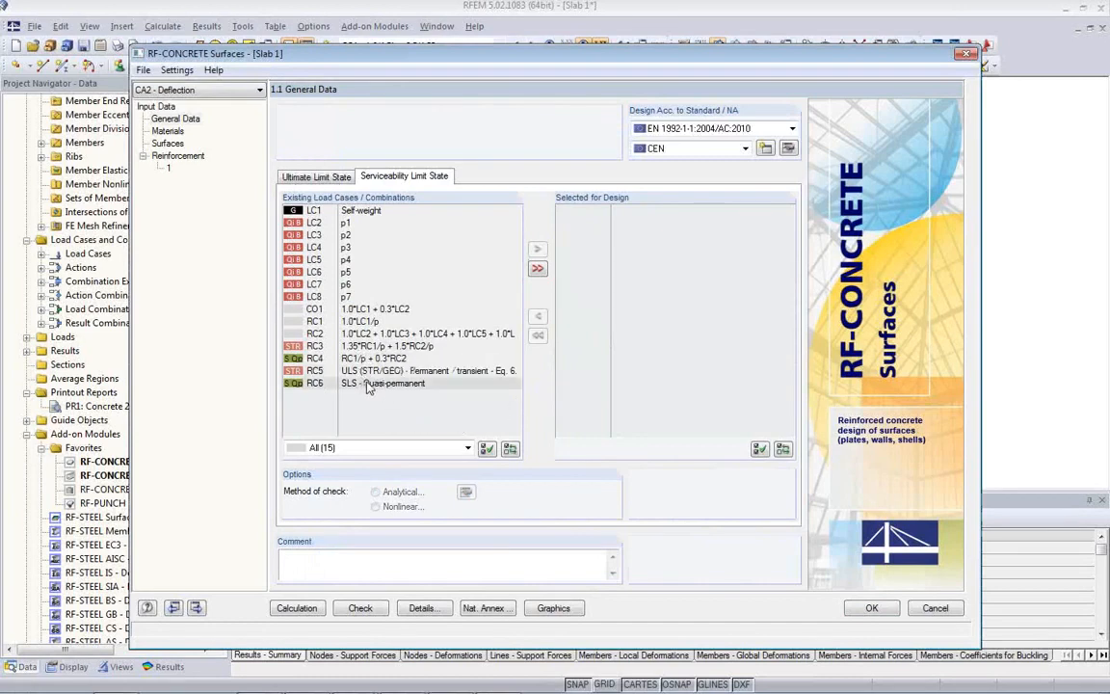
pyautogui.click(386, 310)
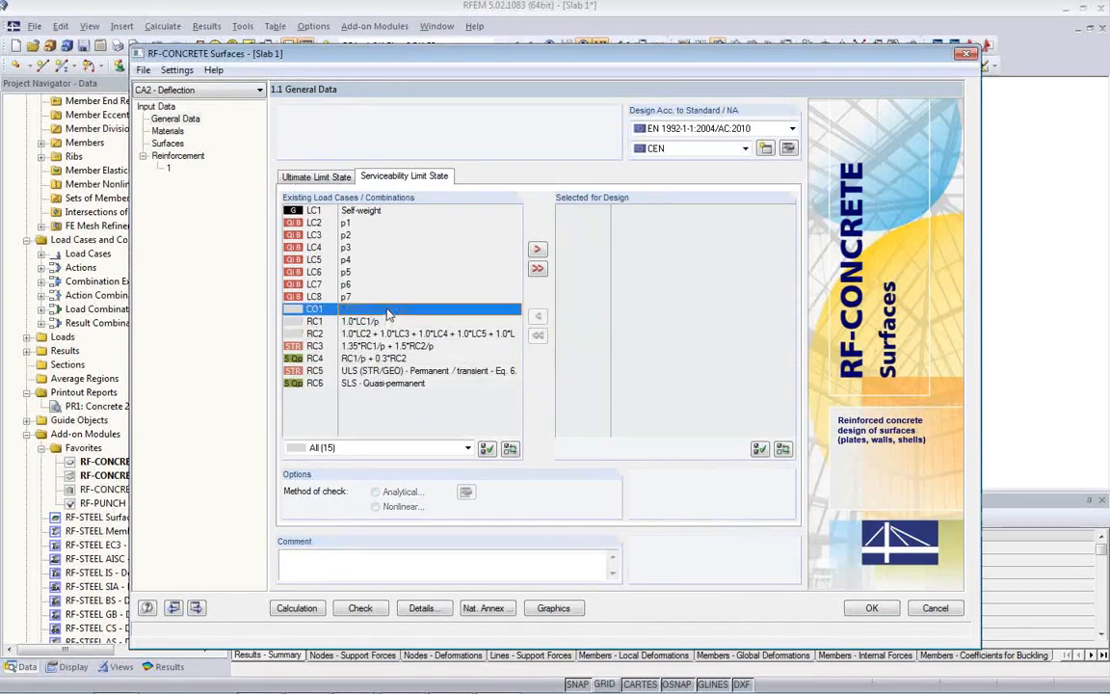
pyautogui.doubleClick(392, 312)
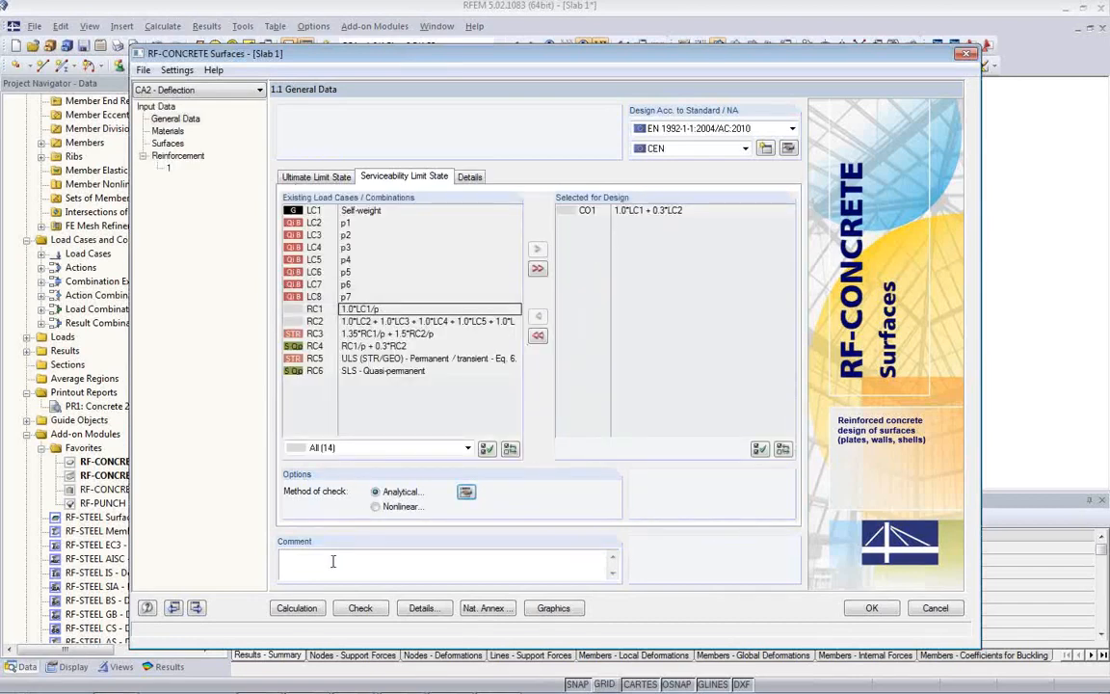
pyautogui.click(298, 608)
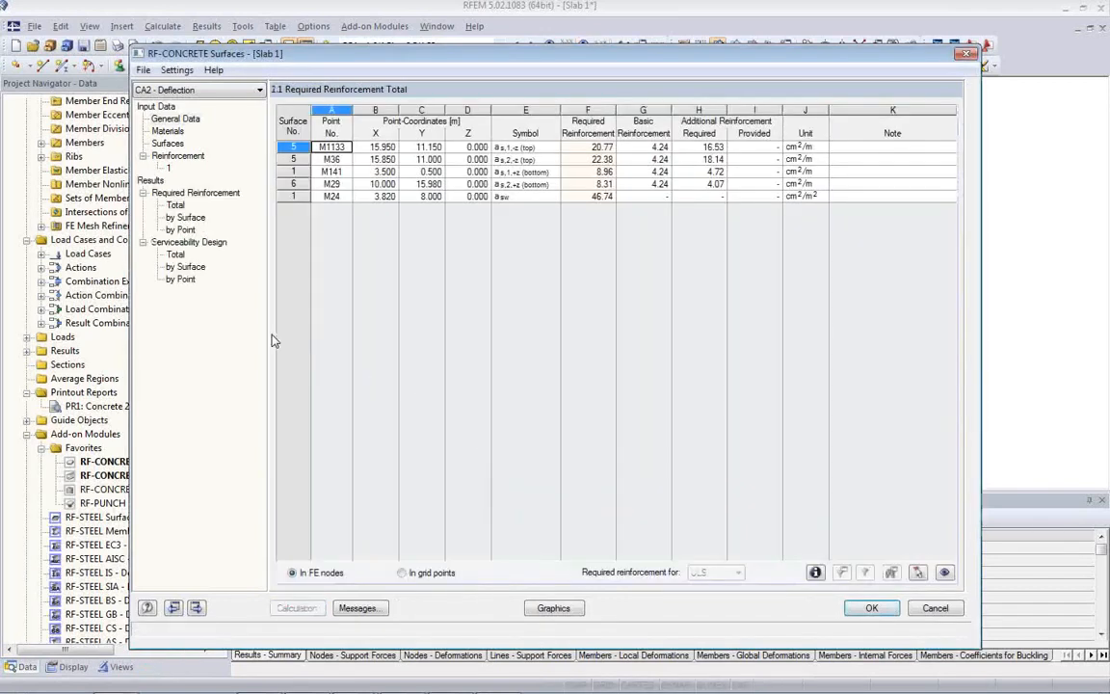
# Check the total serviceability results of CA2, comparing the existing local deflection of surface 1 with its limit value
pyautogui.click(175, 255)
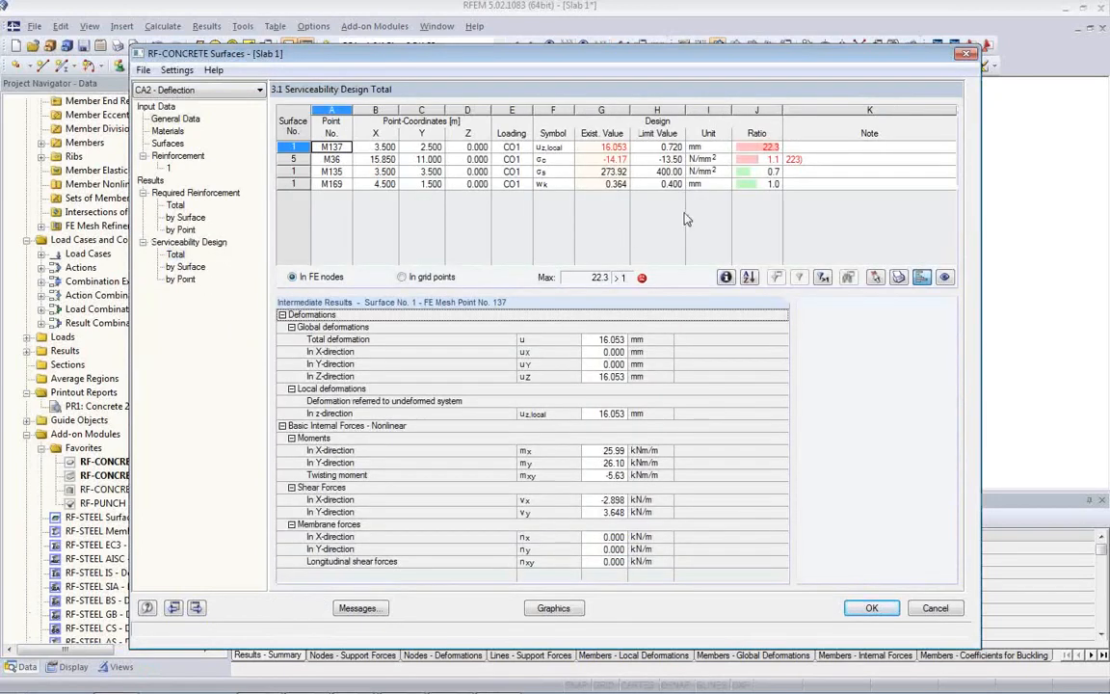
pyautogui.click(599, 149)
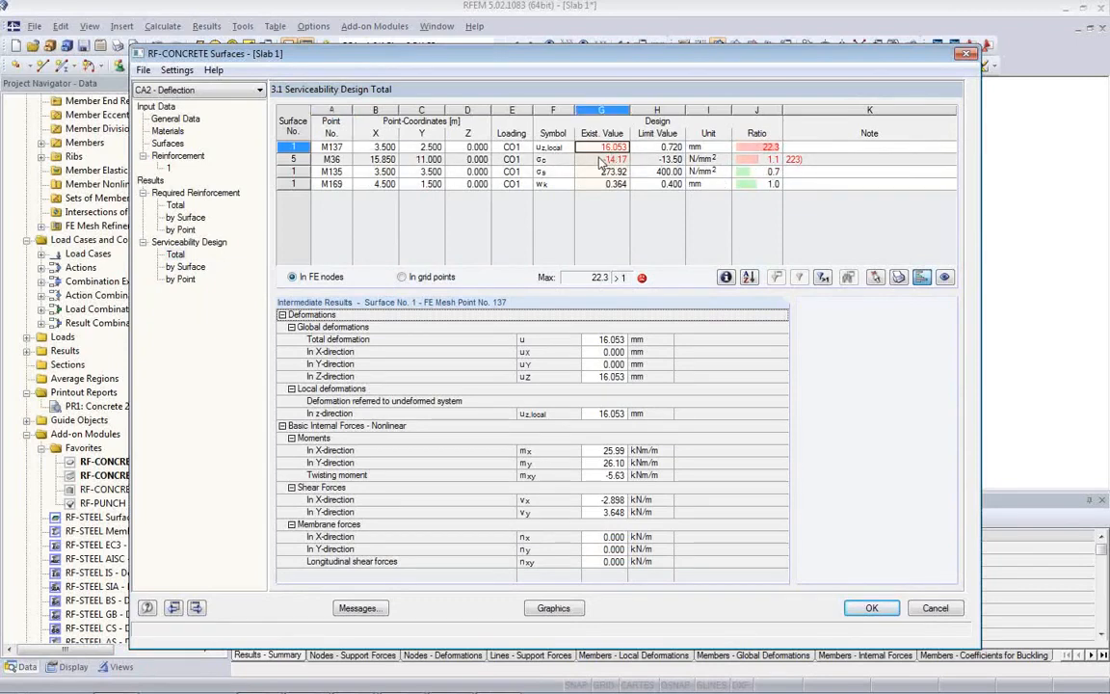
pyautogui.click(663, 146)
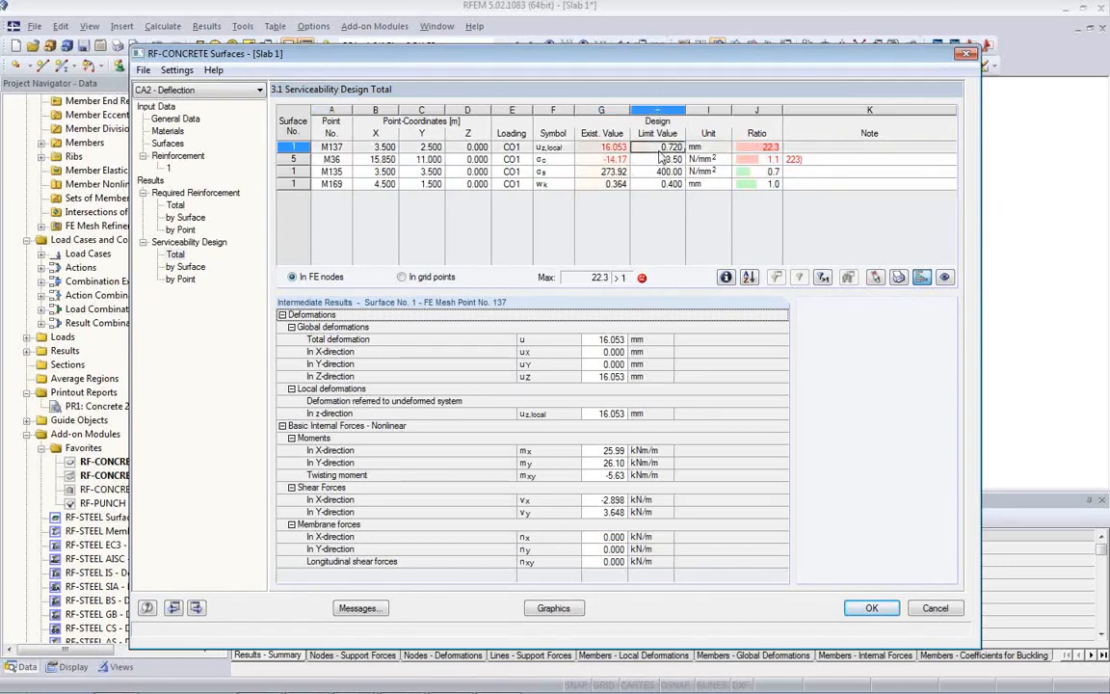
# Set a user-defined relative deflection limit for all surfaces, picking 7.820 m between the upper corner nodes of surface 1 as Ldef, and recalculate
pyautogui.click(162, 156)
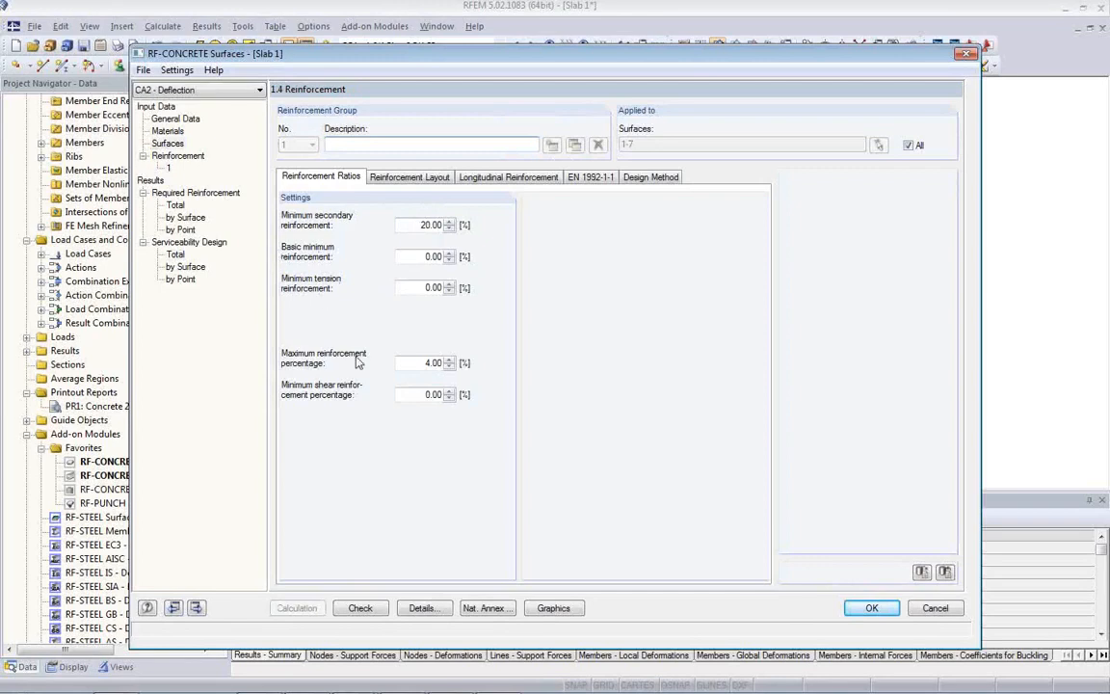
pyautogui.click(226, 210)
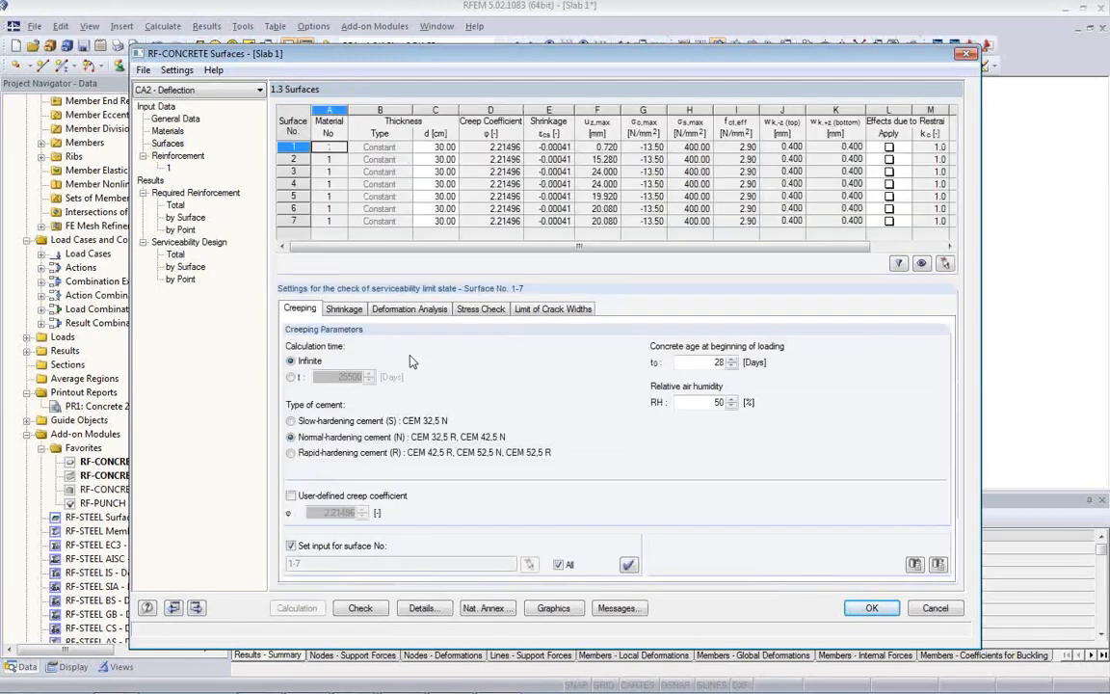
pyautogui.click(408, 310)
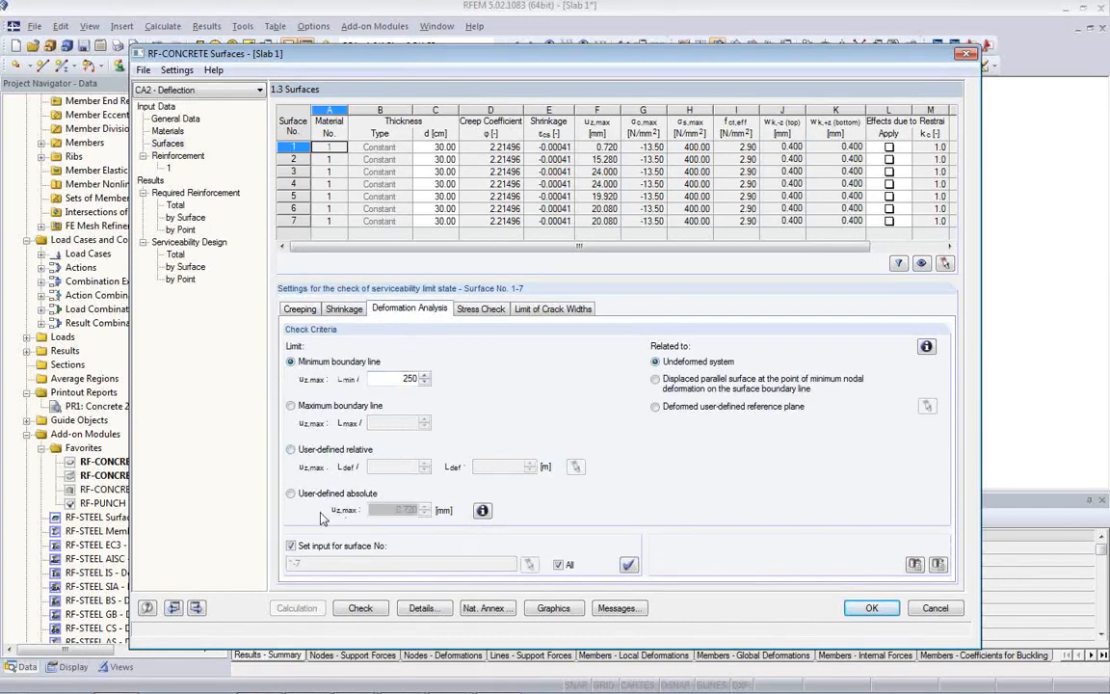
pyautogui.click(290, 449)
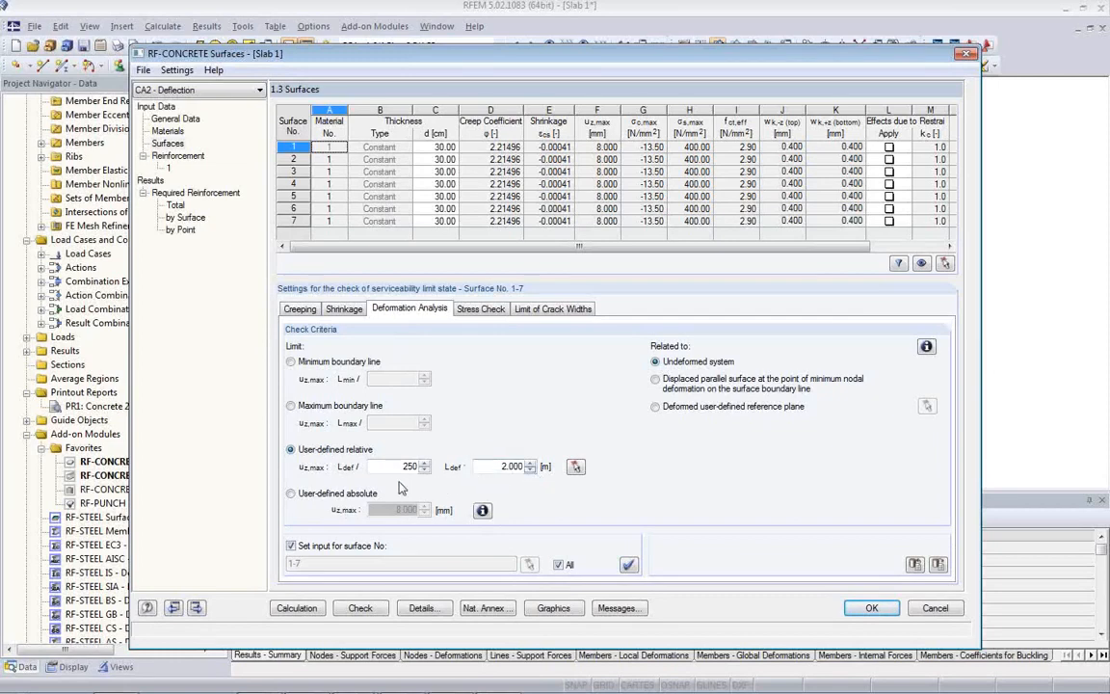
pyautogui.click(575, 468)
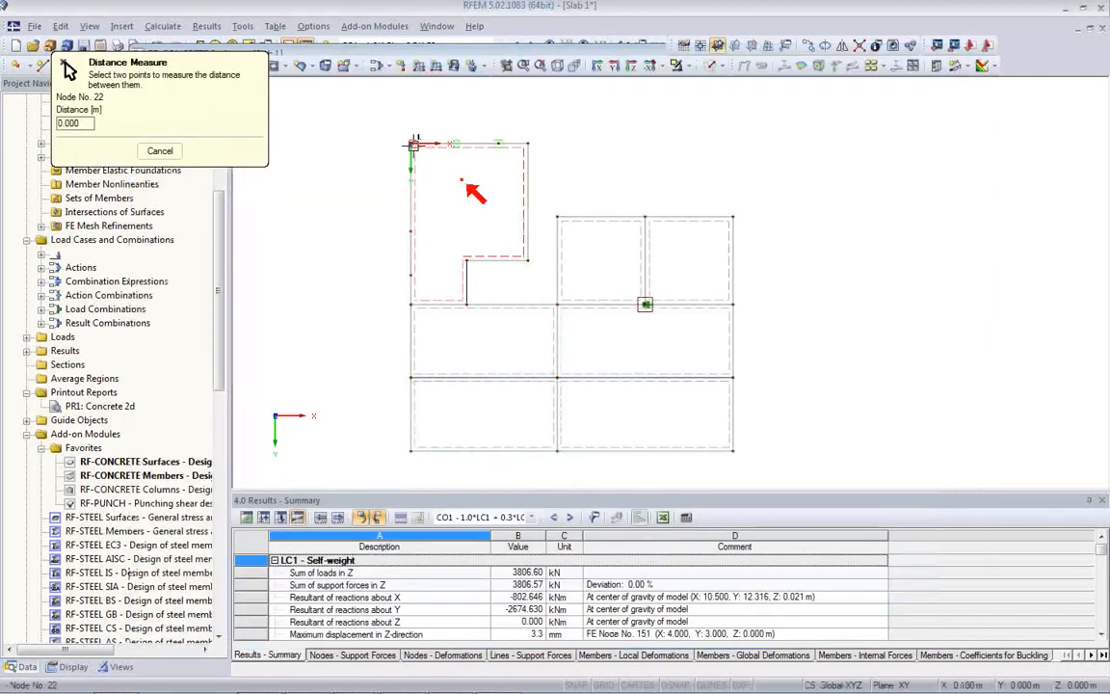
pyautogui.click(410, 144)
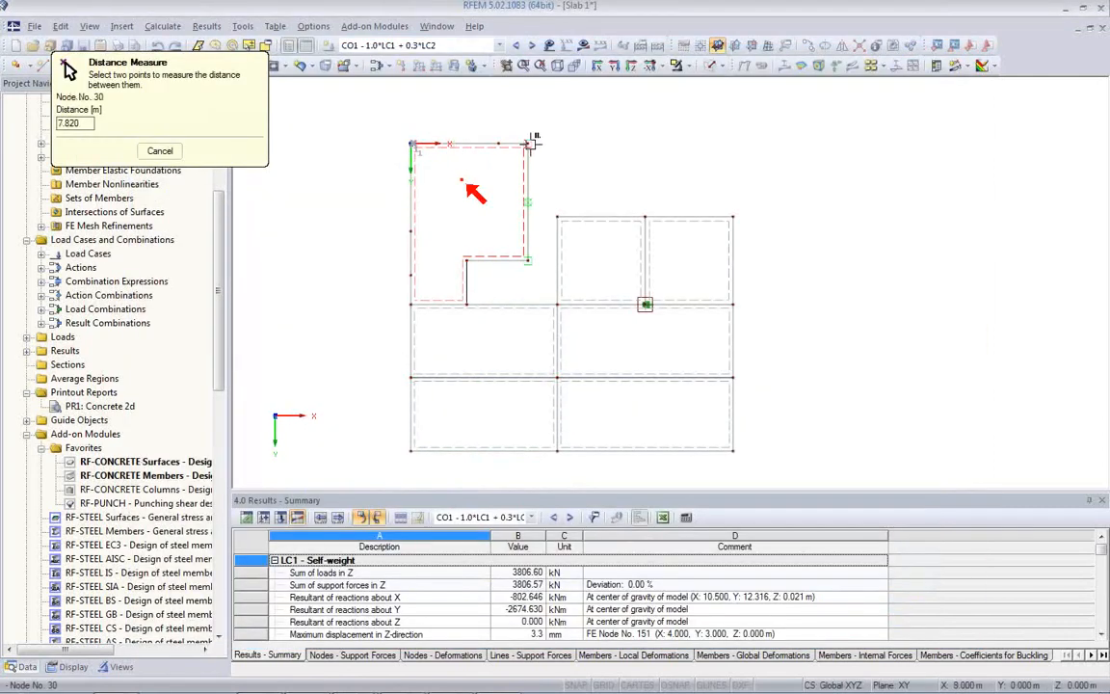
pyautogui.click(64, 65)
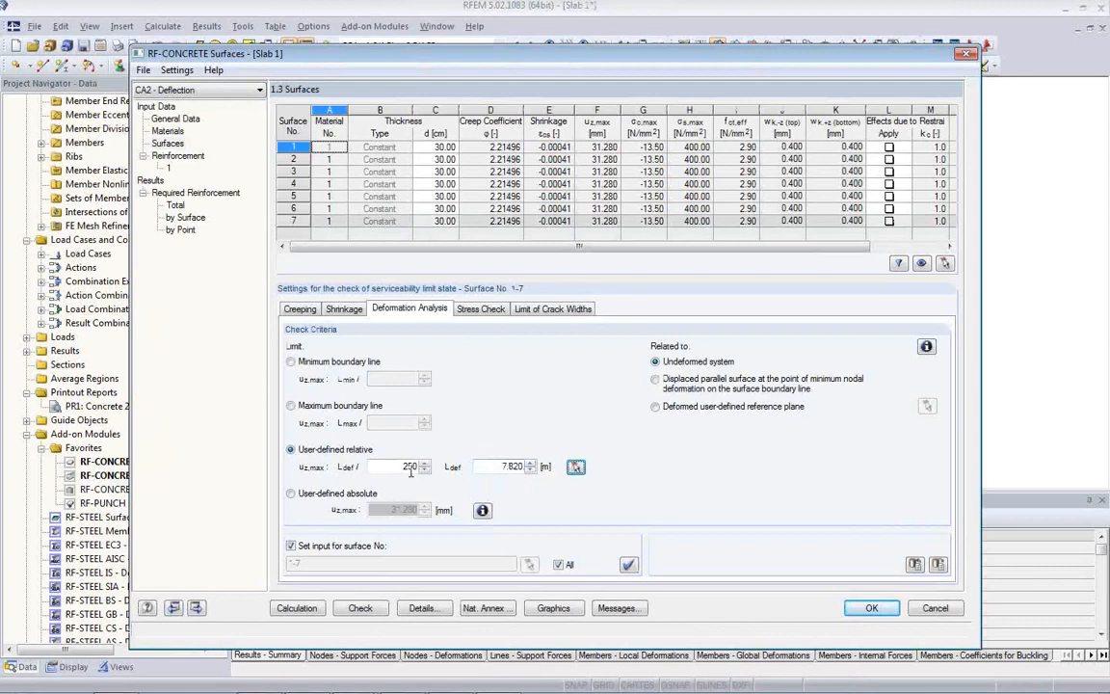
pyautogui.click(297, 608)
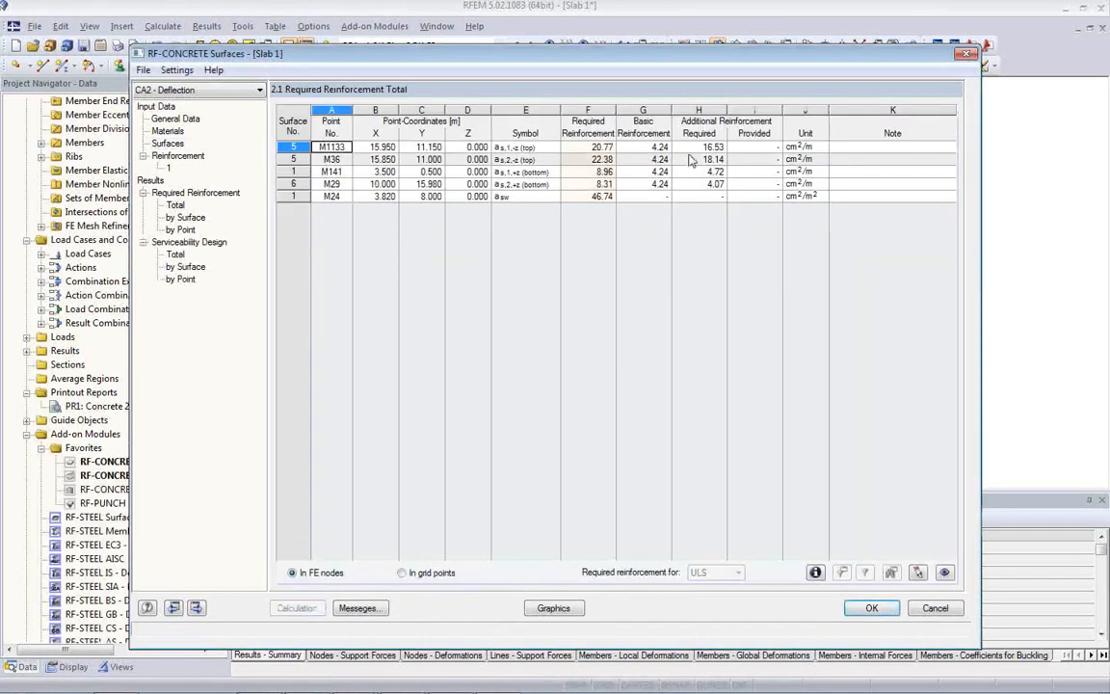
# Examine the total required reinforcement and serviceability results, including the intermediate results for the concrete compressive stress in surface 5
pyautogui.click(691, 150)
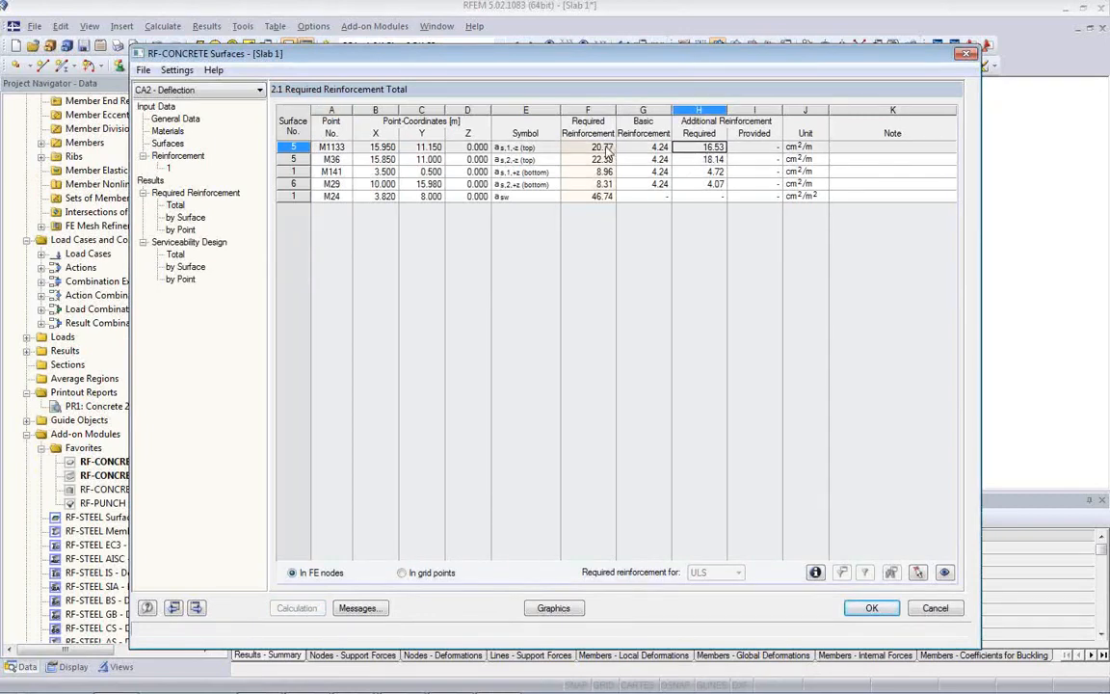
pyautogui.click(177, 256)
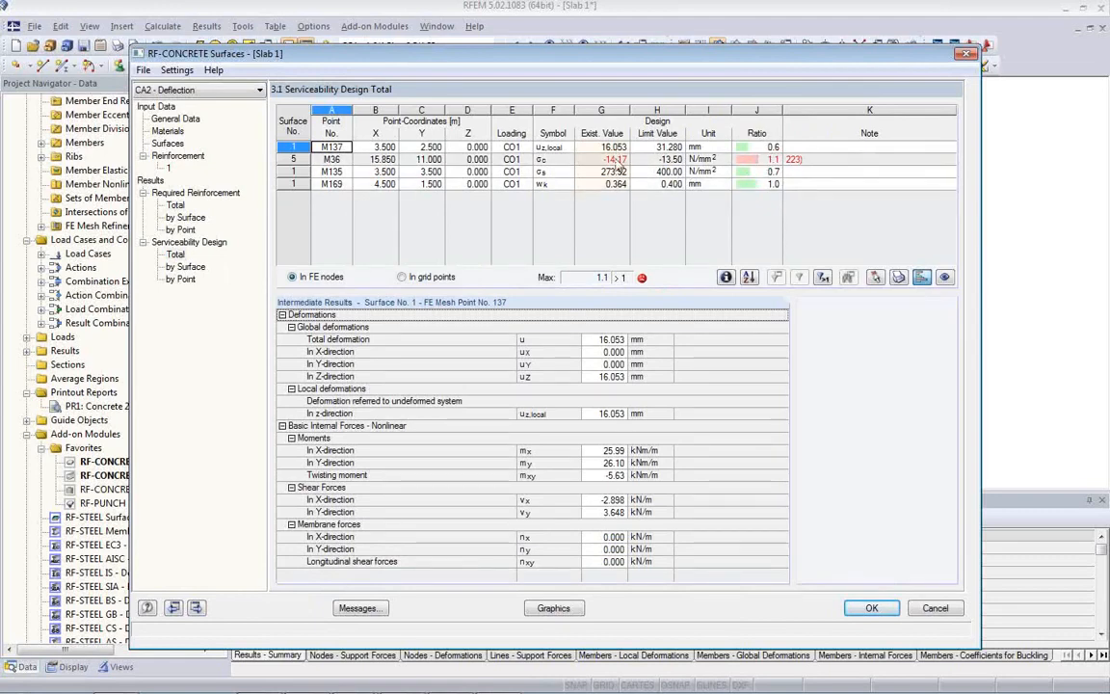
pyautogui.click(552, 159)
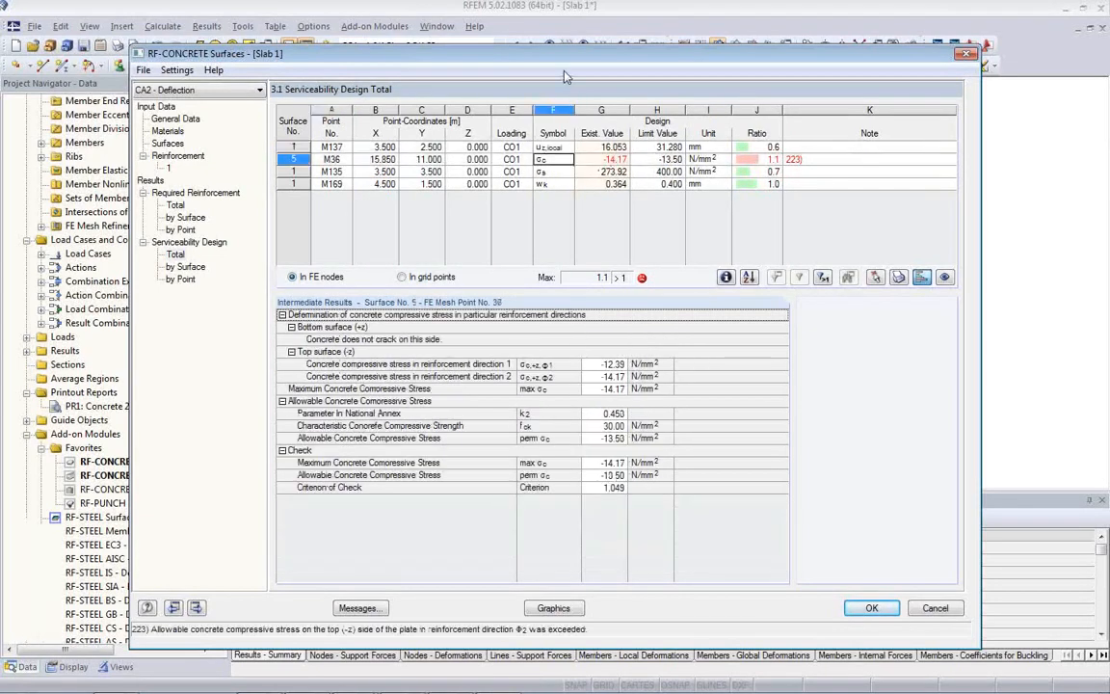
pyautogui.moveTo(562, 60); pyautogui.dragTo(629, 176)
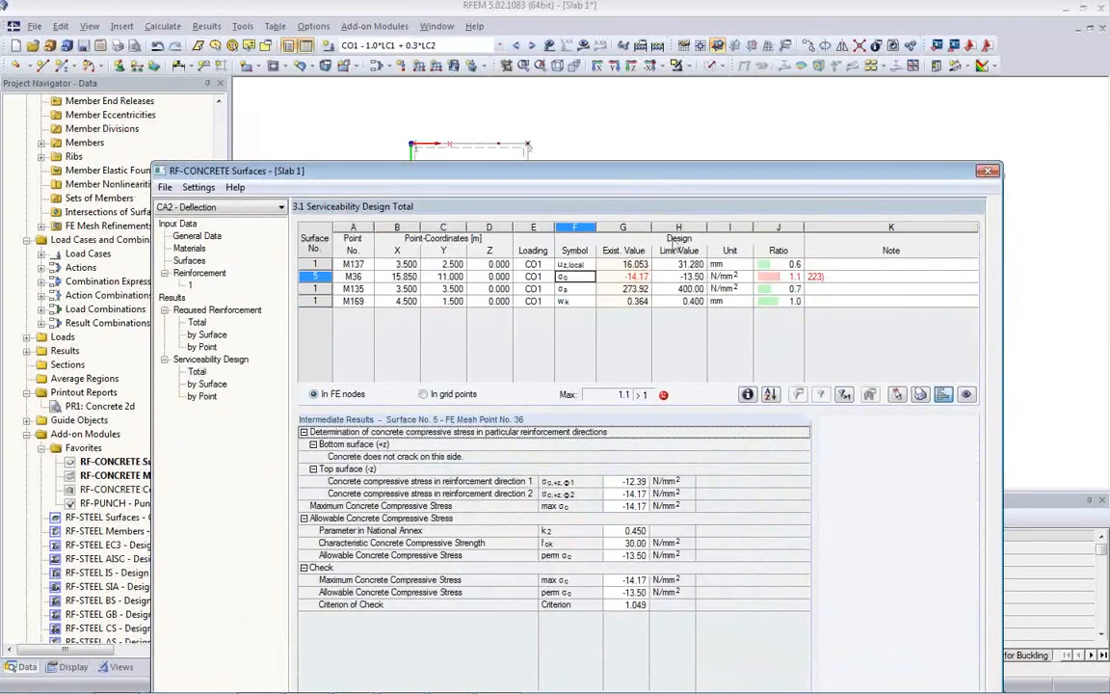
pyautogui.moveTo(627, 174); pyautogui.dragTo(613, 97)
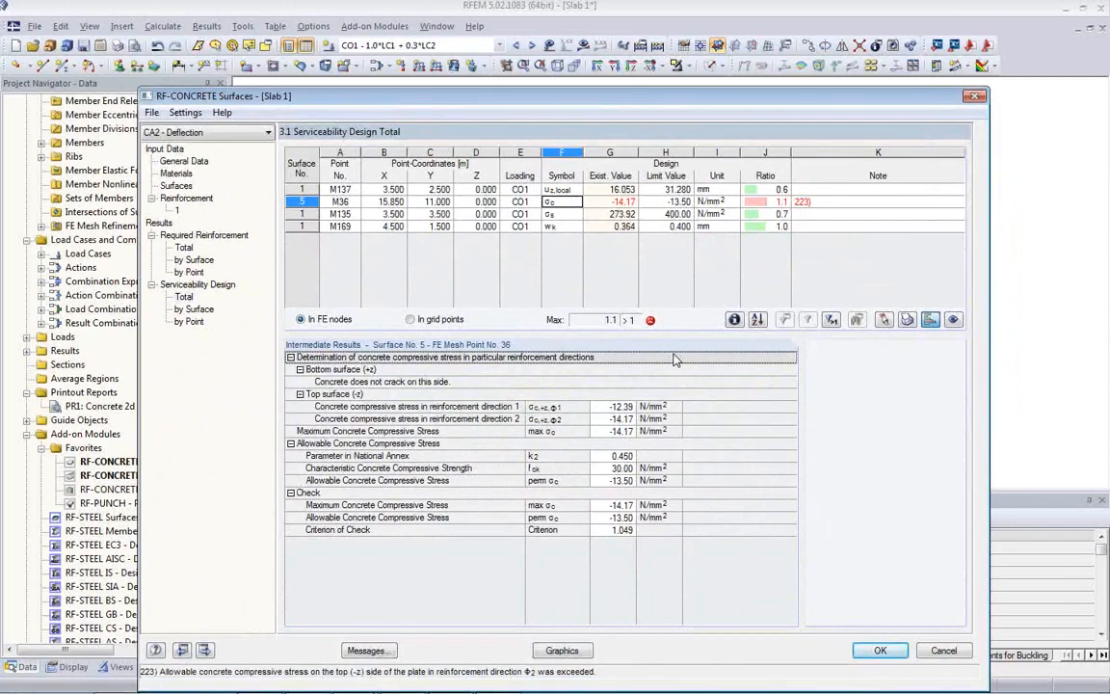
pyautogui.moveTo(524, 92); pyautogui.dragTo(577, 97)
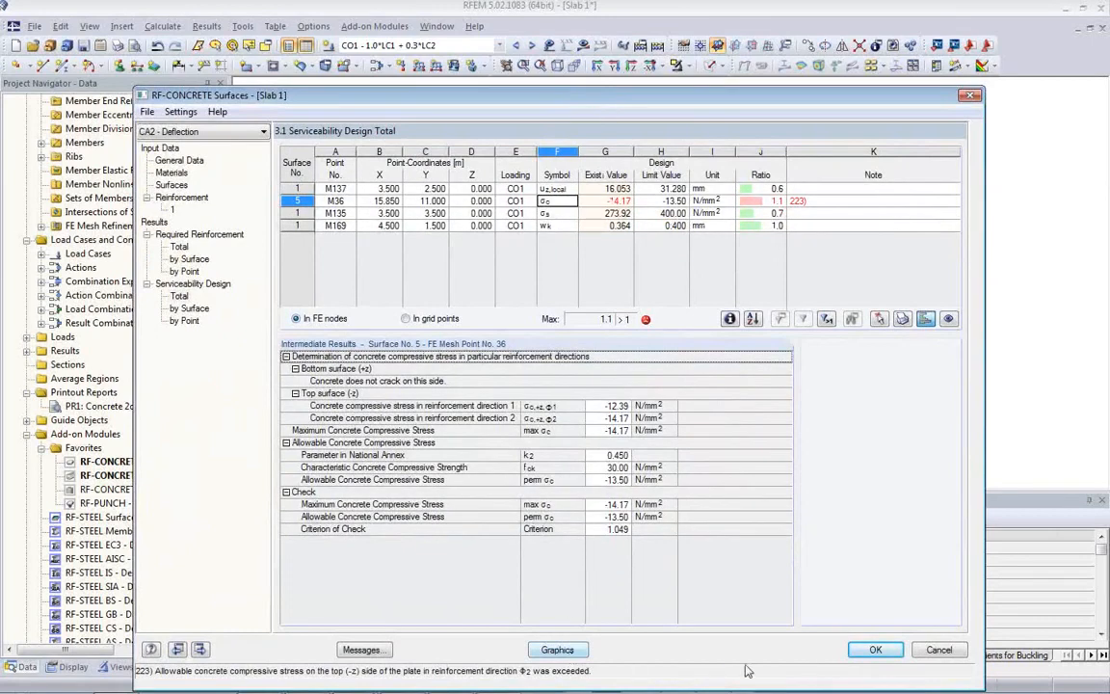
# Display the total deformations u of design case CA2 graphically on the slab
pyautogui.click(557, 650)
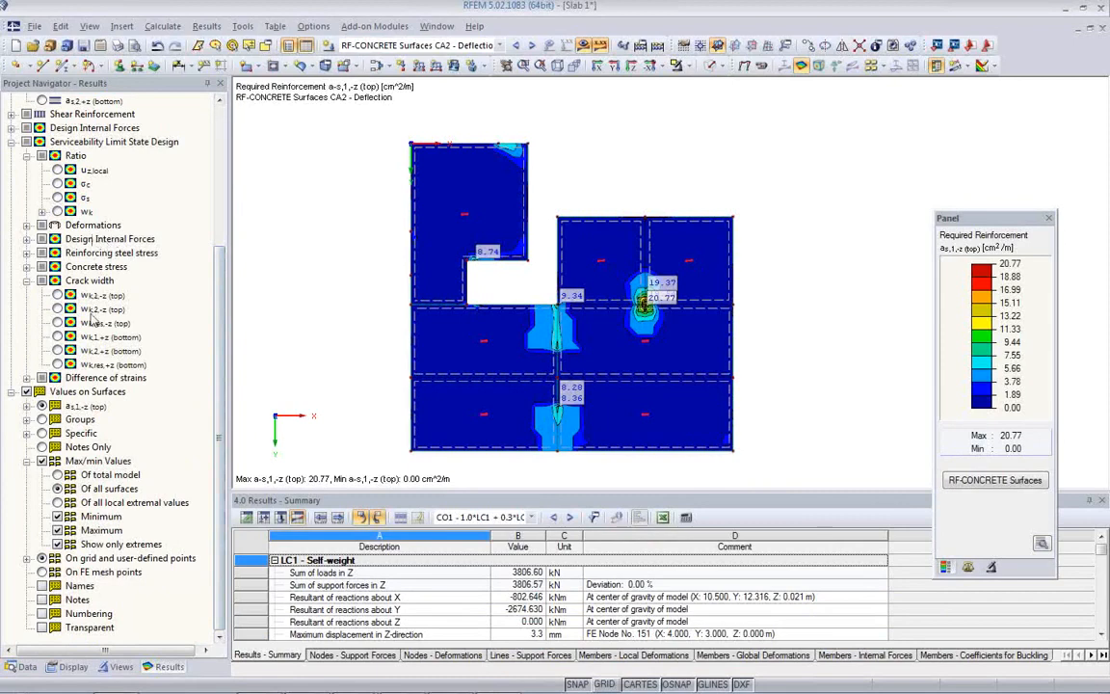
pyautogui.click(27, 224)
pyautogui.click(58, 239)
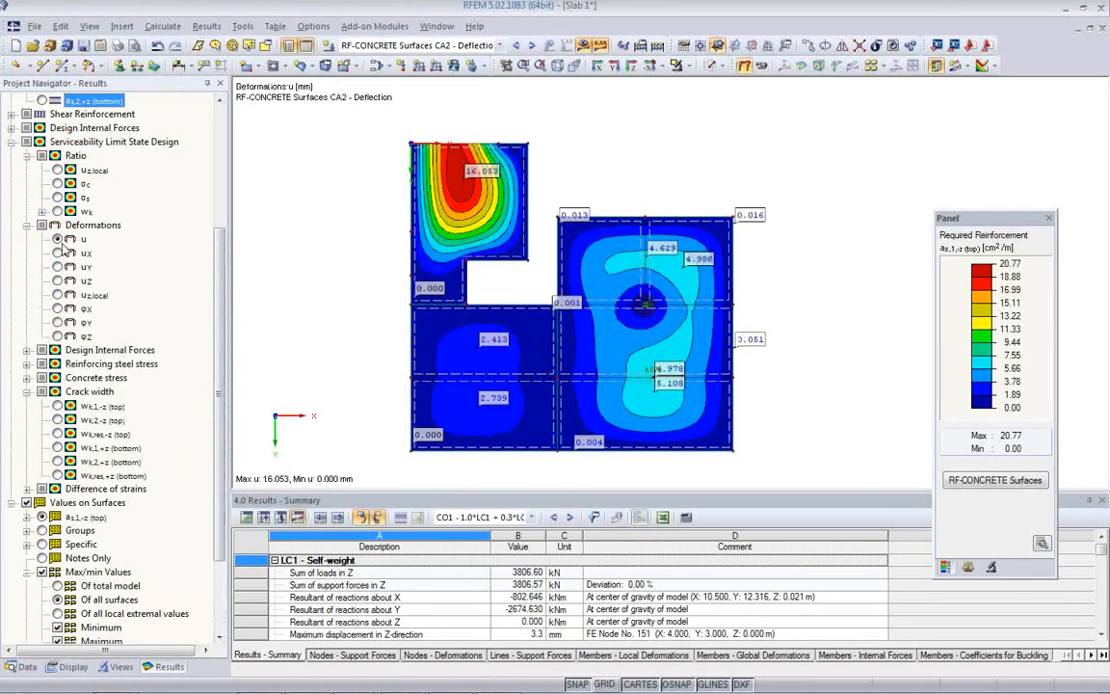
pyautogui.moveTo(610, 301); pyautogui.dragTo(532, 300, button='middle')
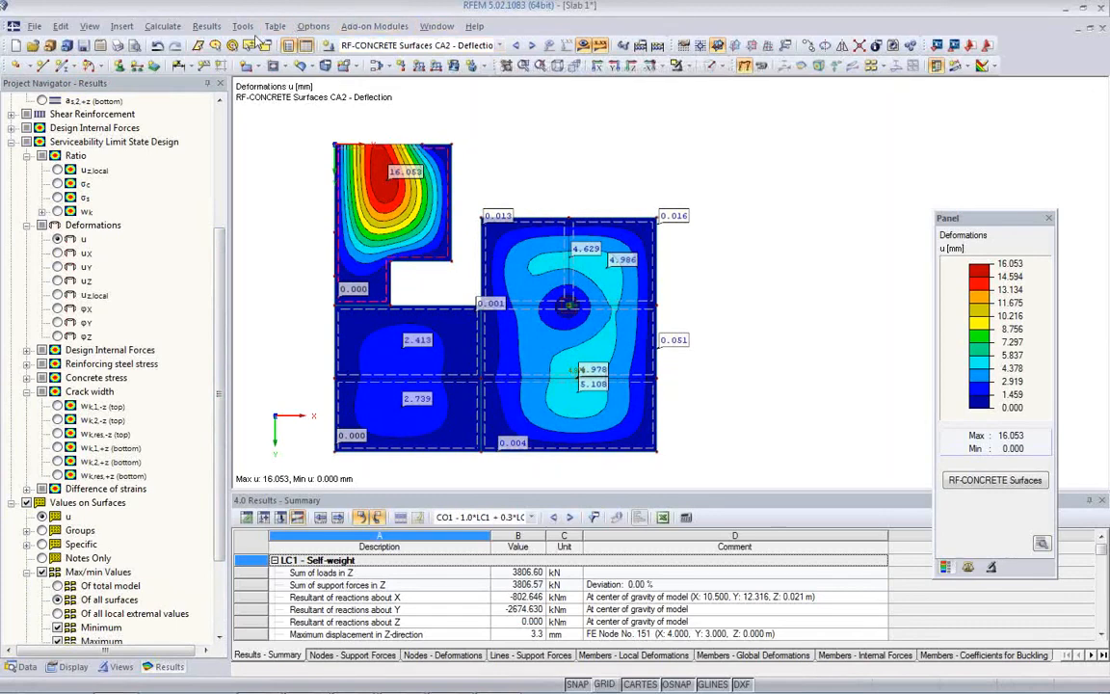
# Open a second model window, tile both vertically, and show the CO1 deformations beside the CA2 deflections for comparison
pyautogui.click(436, 26)
pyautogui.click(448, 46)
pyautogui.click(436, 26)
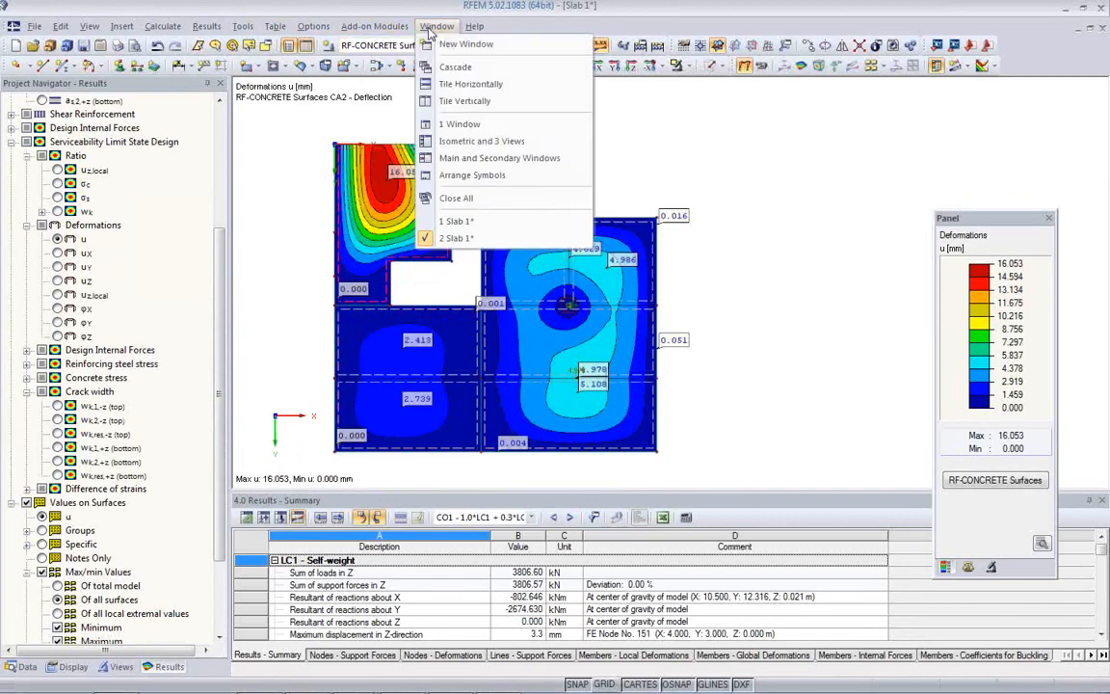
pyautogui.click(460, 100)
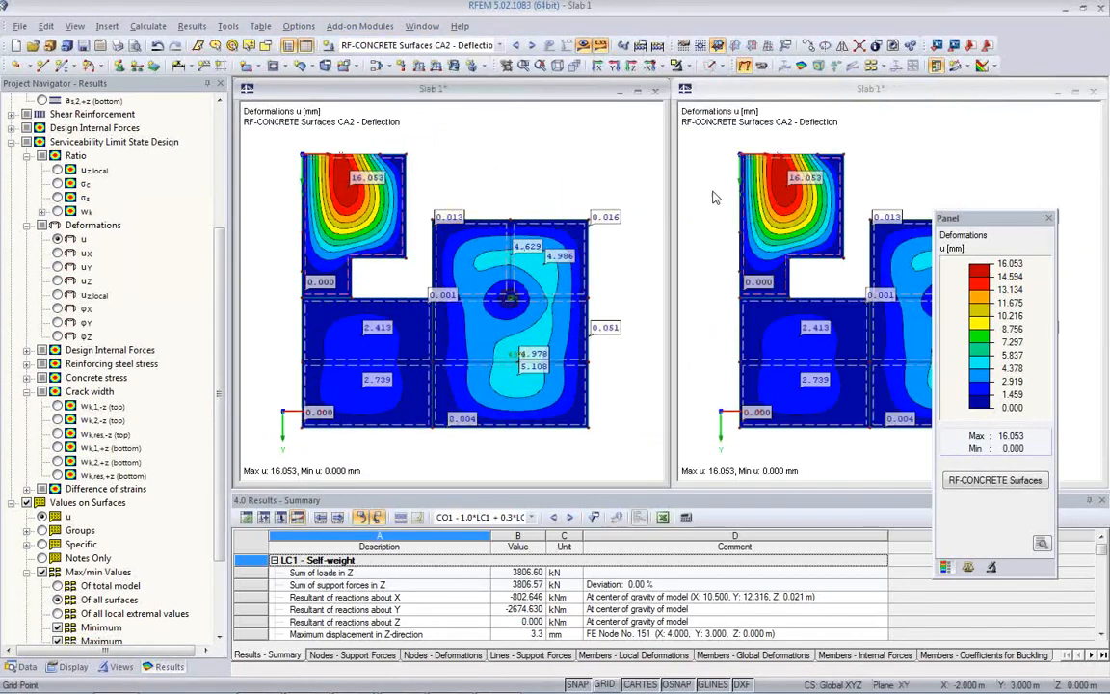
pyautogui.click(499, 45)
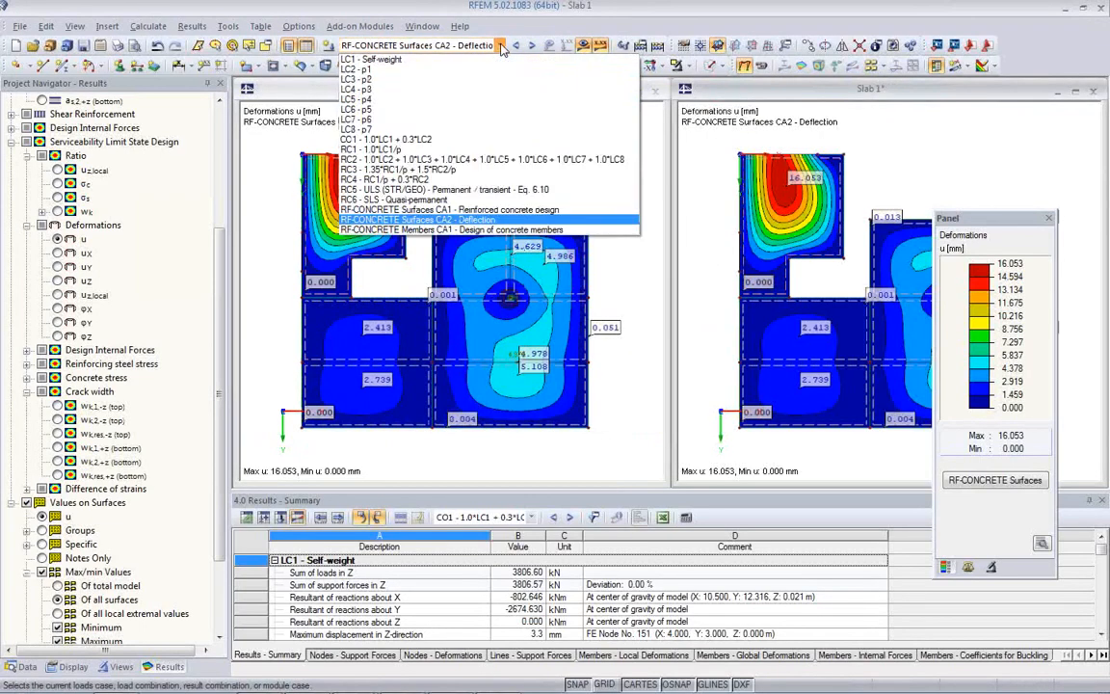
pyautogui.click(482, 138)
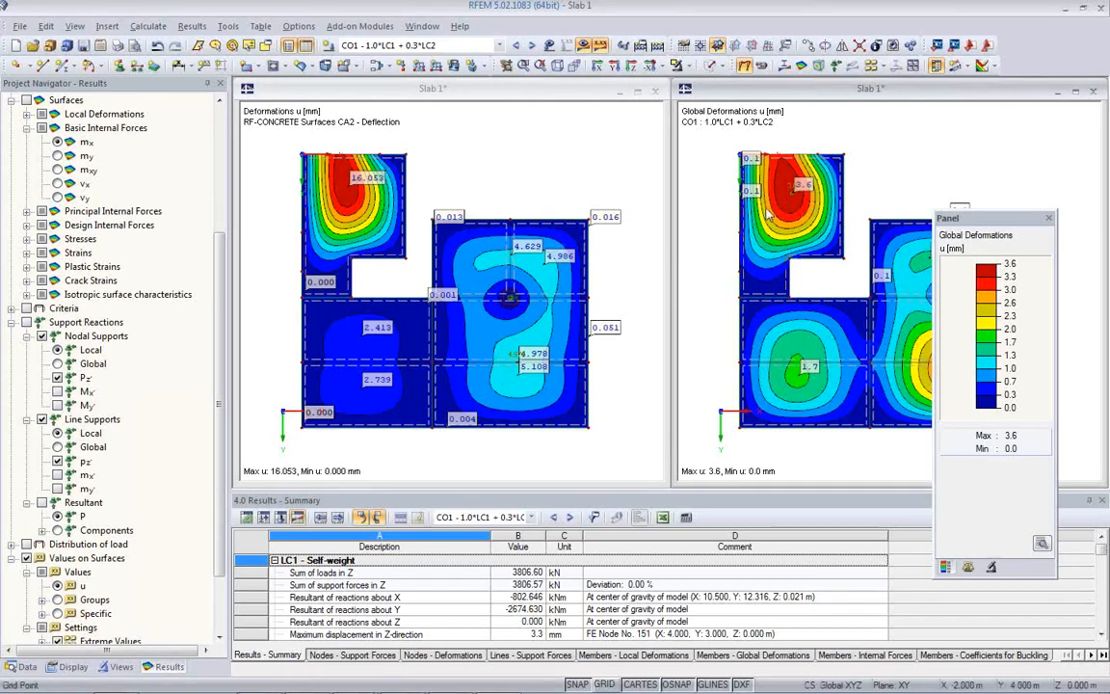
# Close the window with the CO1 deformations and maximize the one with the CA2 deflections
pyautogui.click(481, 185)
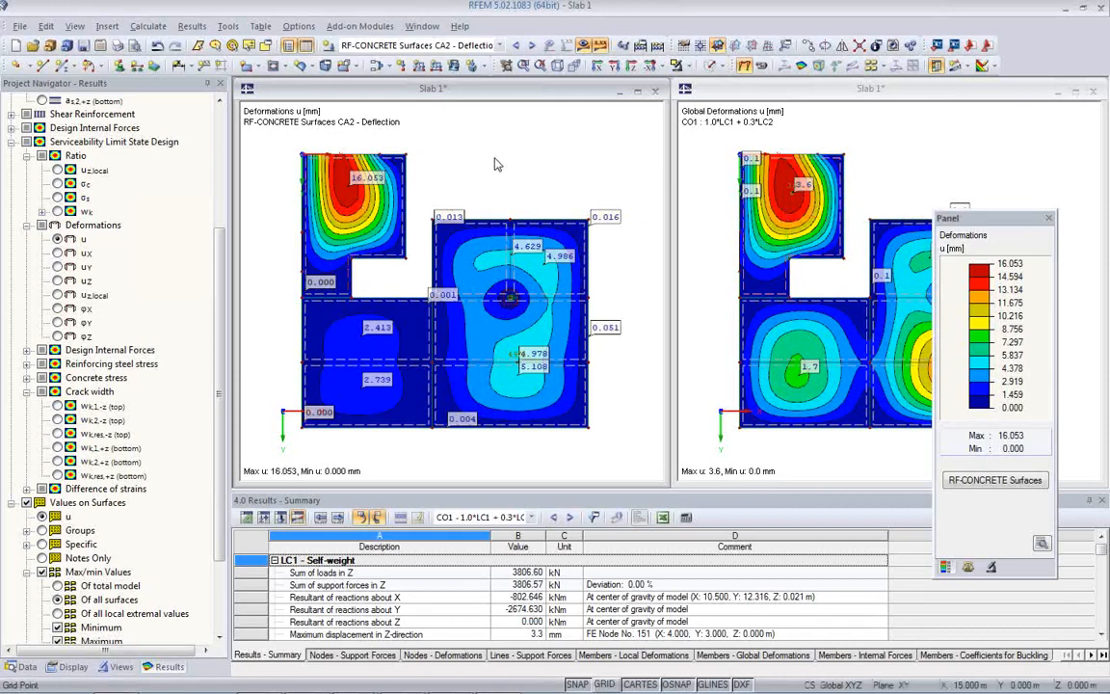
pyautogui.click(1092, 91)
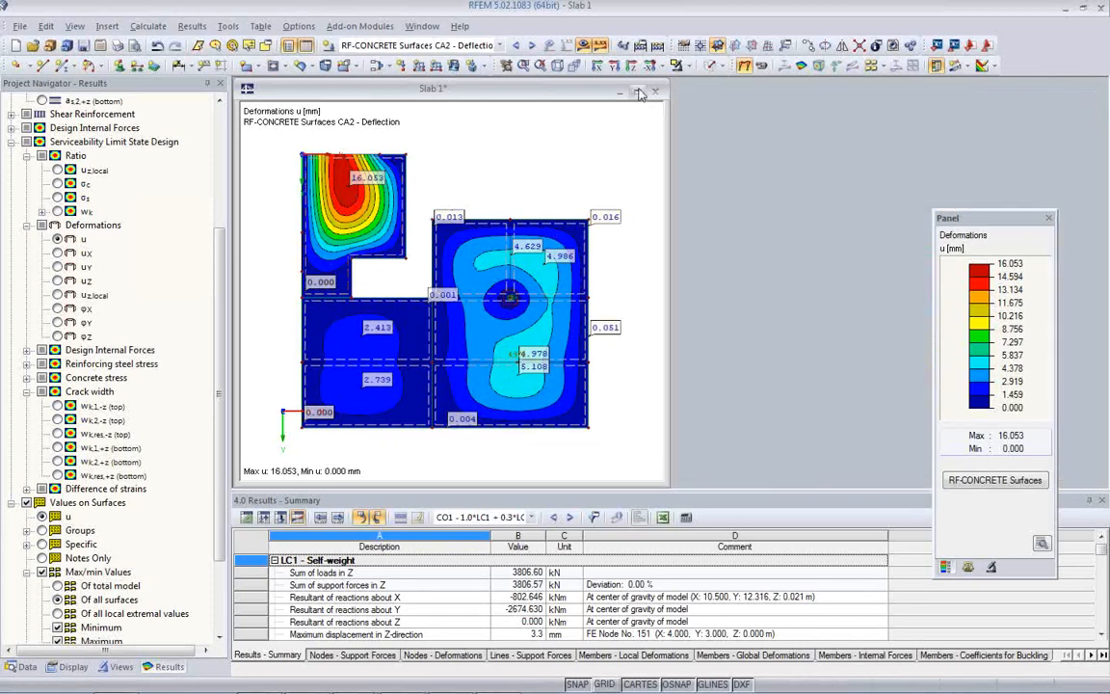
pyautogui.doubleClick(576, 87)
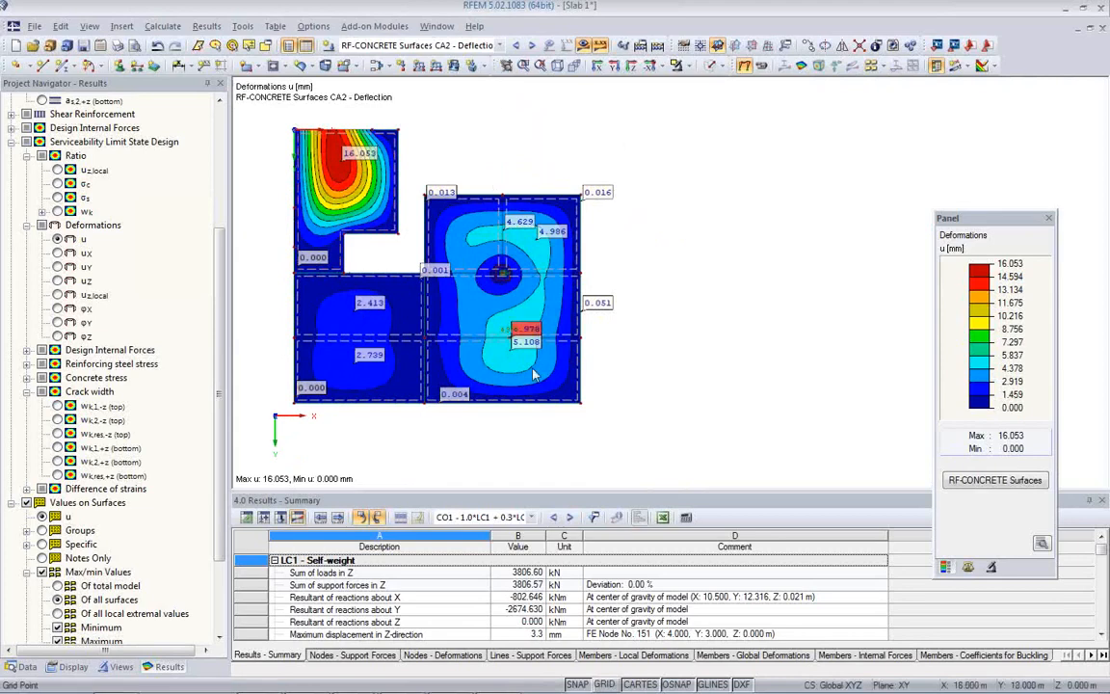
# Hide the results and view the nodal support at the slab's inner column close up in 3D
pyautogui.click(556, 65)
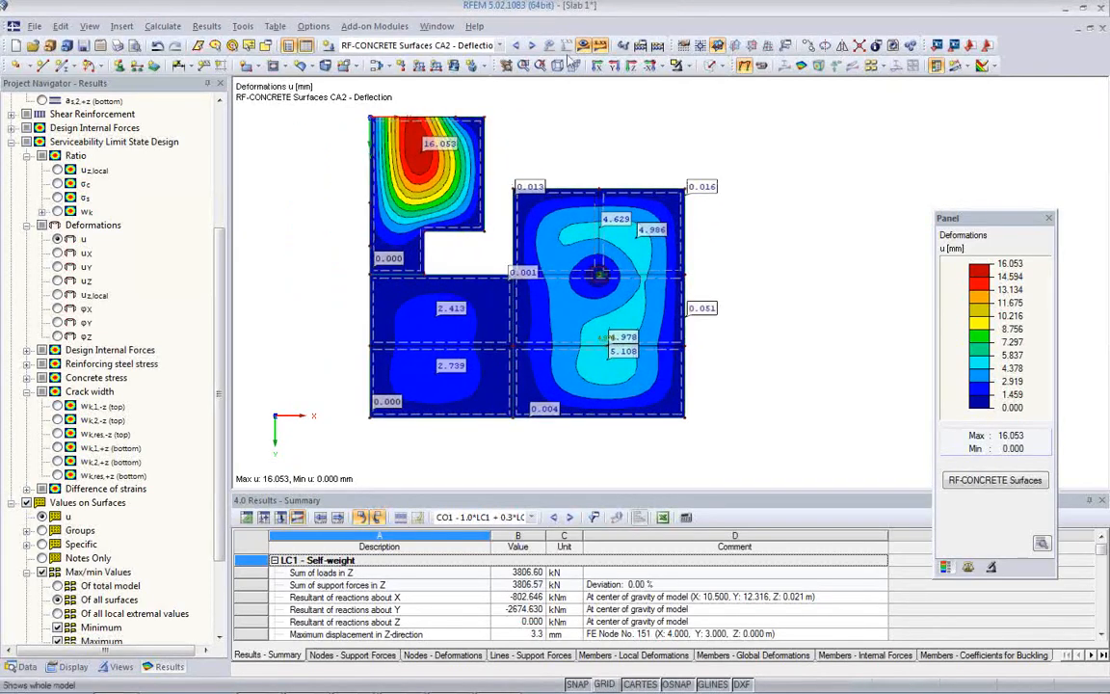
pyautogui.click(583, 46)
pyautogui.keyDown('ctrl'); pyautogui.moveTo(569, 310); pyautogui.dragTo(510, 164, button='middle'); pyautogui.keyUp('ctrl')
pyautogui.scroll(3, 595, 291)
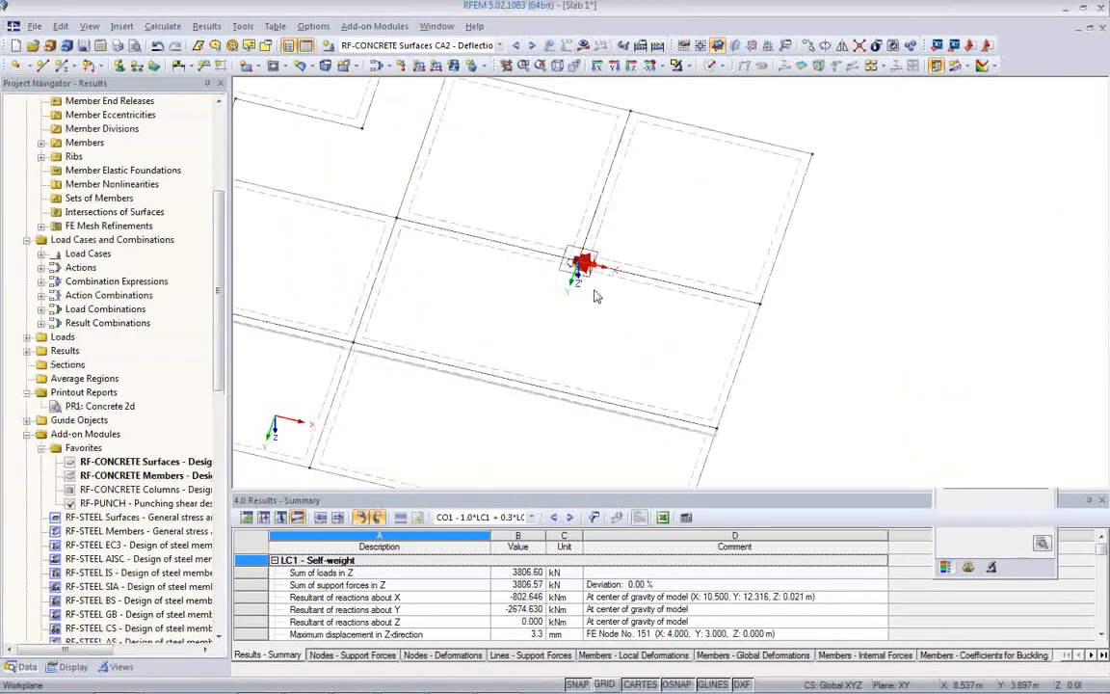
pyautogui.scroll(1, 595, 291)
pyautogui.moveTo(583, 268); pyautogui.dragTo(636, 306, button='middle')
pyautogui.click(563, 196)
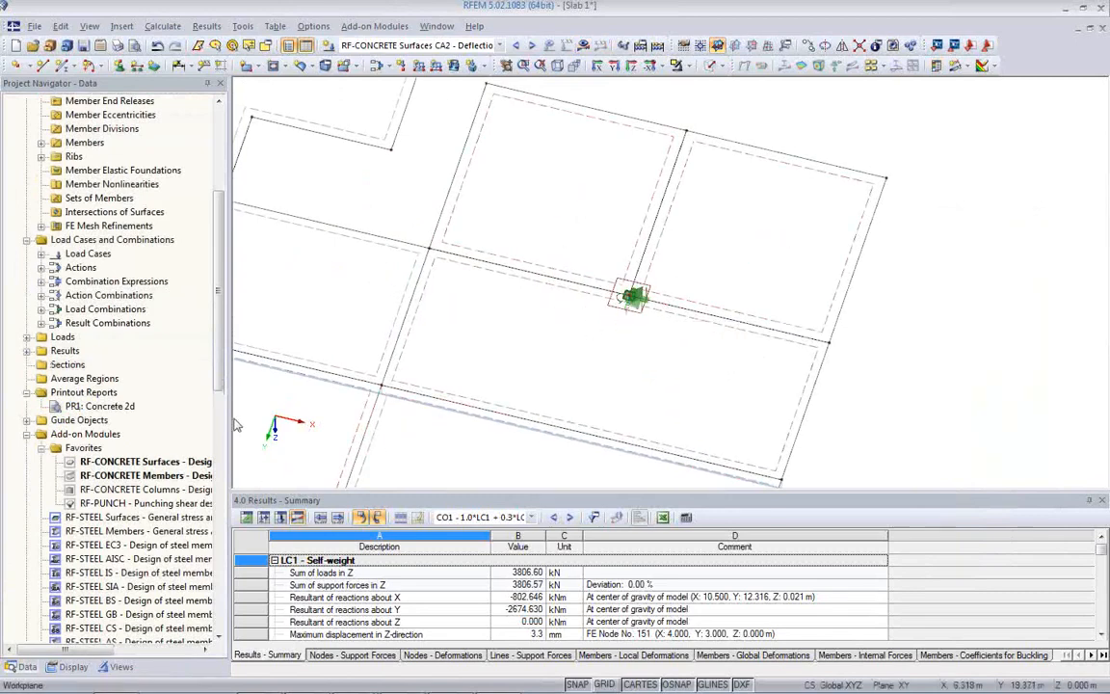
# Open the RF-PUNCH punching shear module and select result combination RC5 (ULS STR/GEO) for design
pyautogui.moveTo(217, 364); pyautogui.dragTo(224, 444)
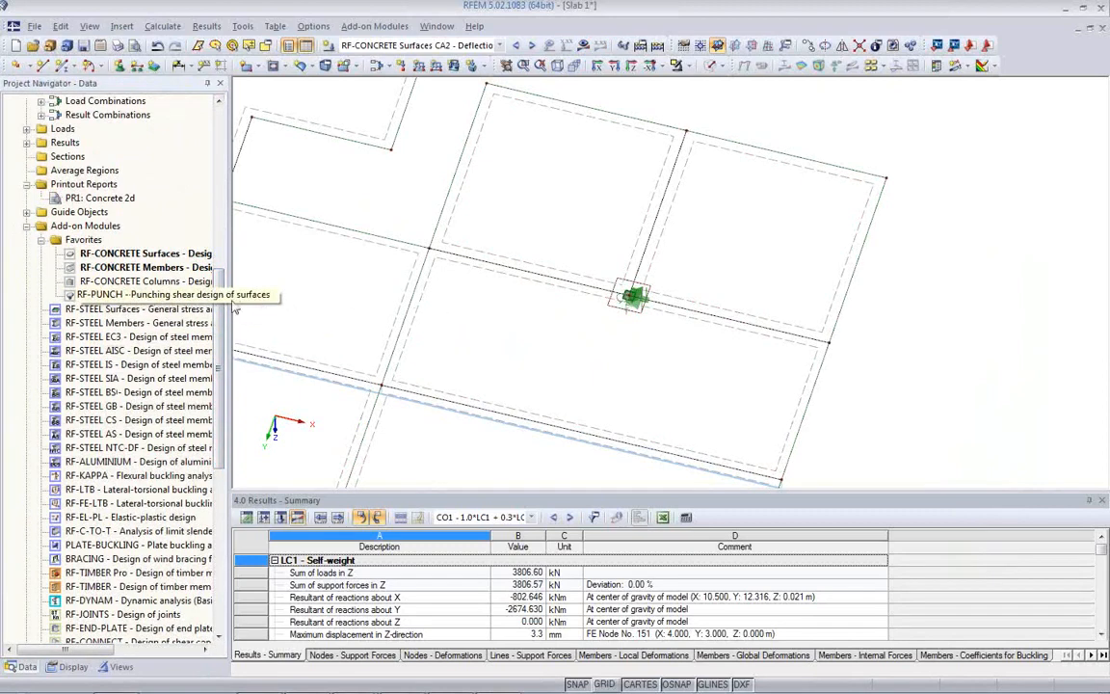
pyautogui.doubleClick(135, 294)
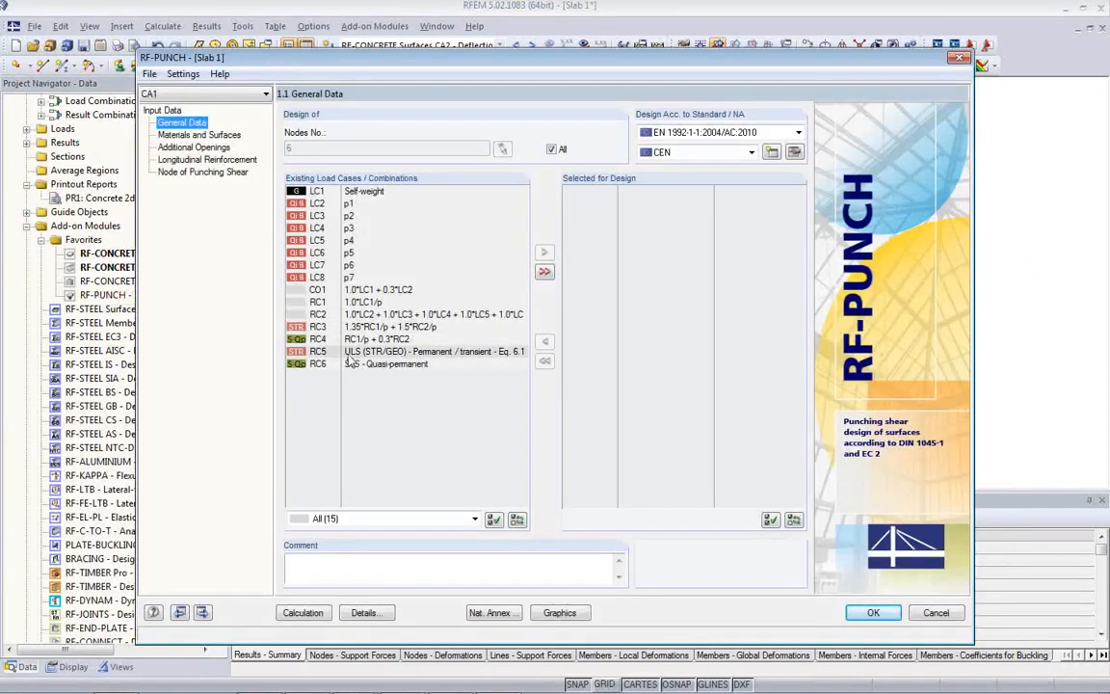
pyautogui.doubleClick(358, 352)
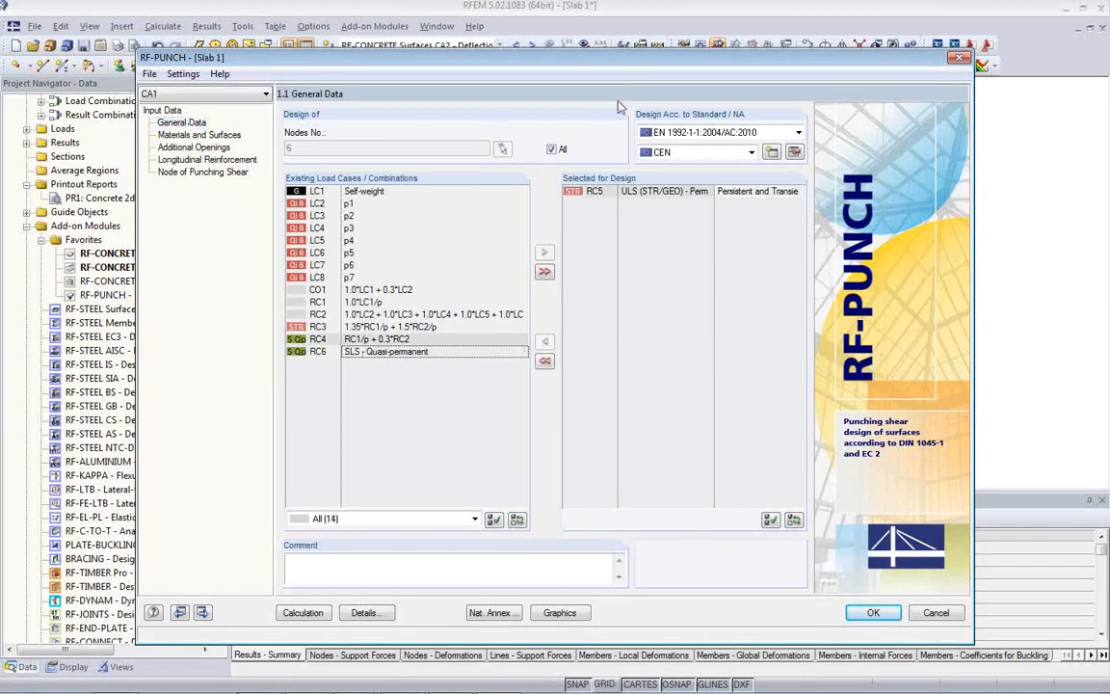
# Review the punching design's materials and surfaces, additional openings, longitudinal reinforcement and punching node input
pyautogui.click(210, 134)
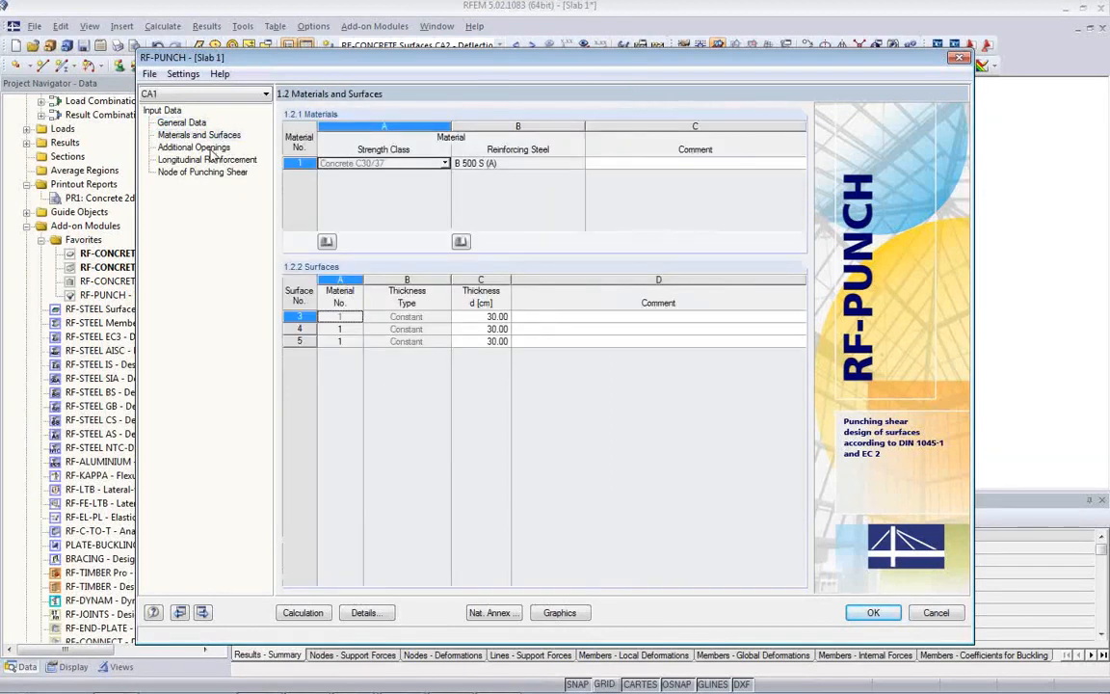
pyautogui.click(198, 148)
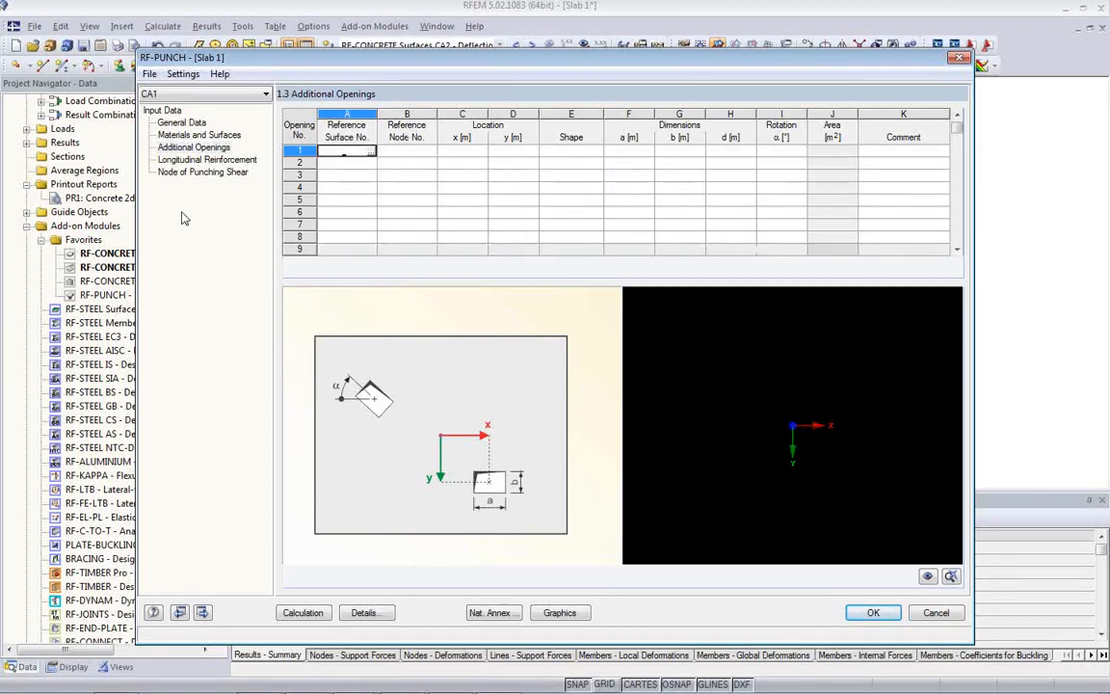
pyautogui.click(204, 160)
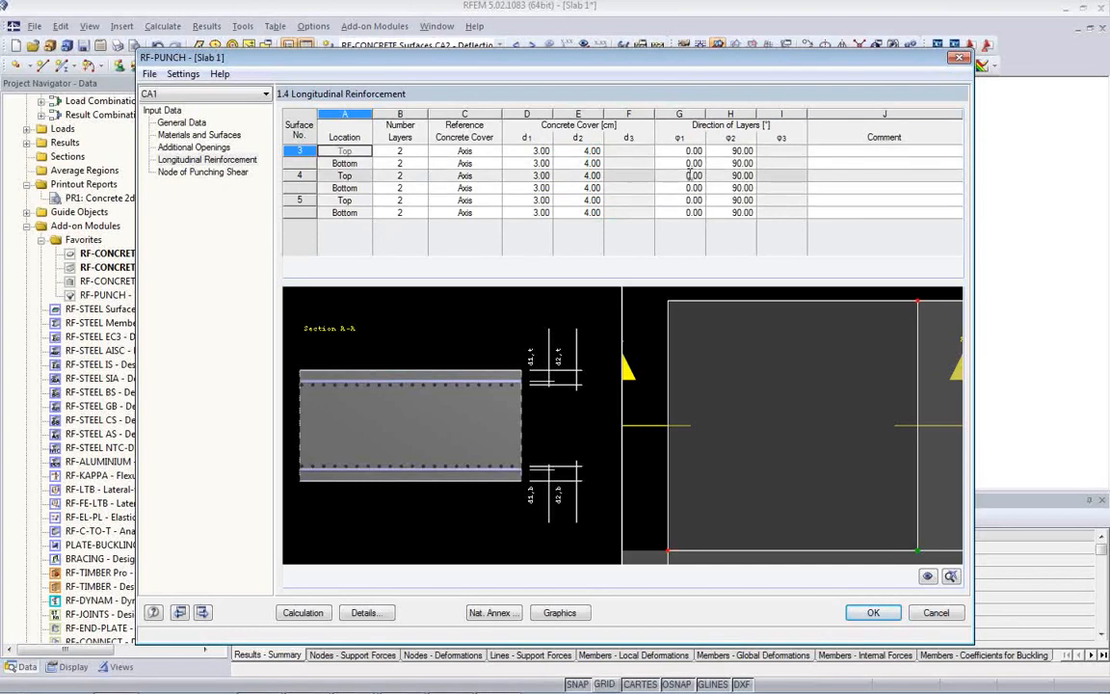
pyautogui.click(204, 171)
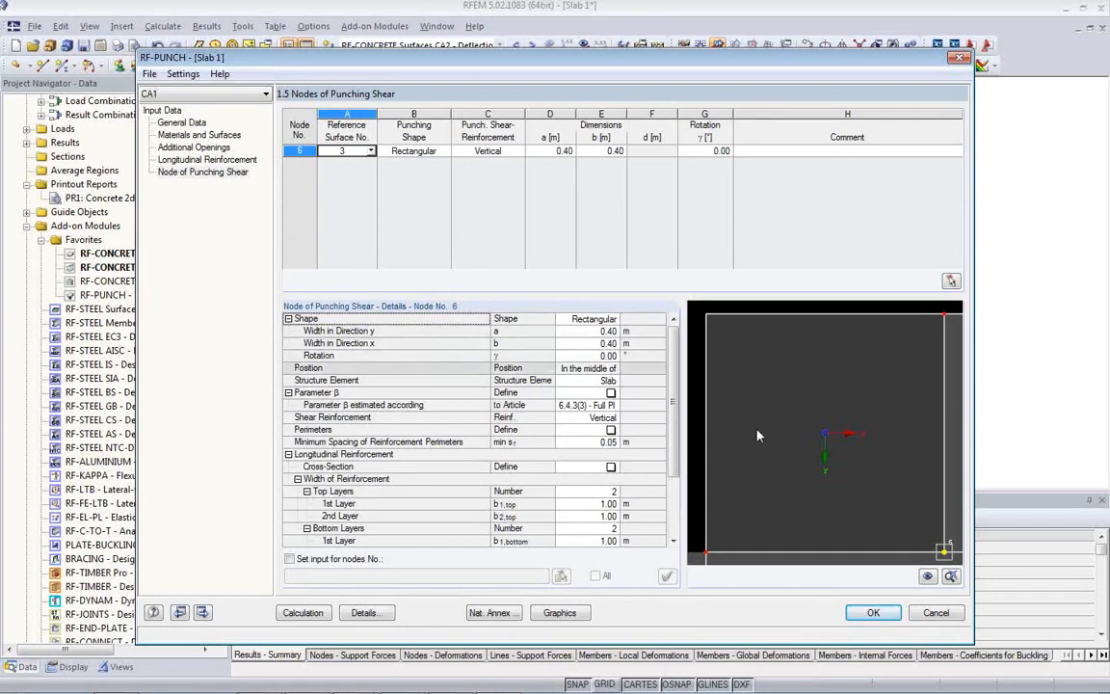
pyautogui.click(181, 123)
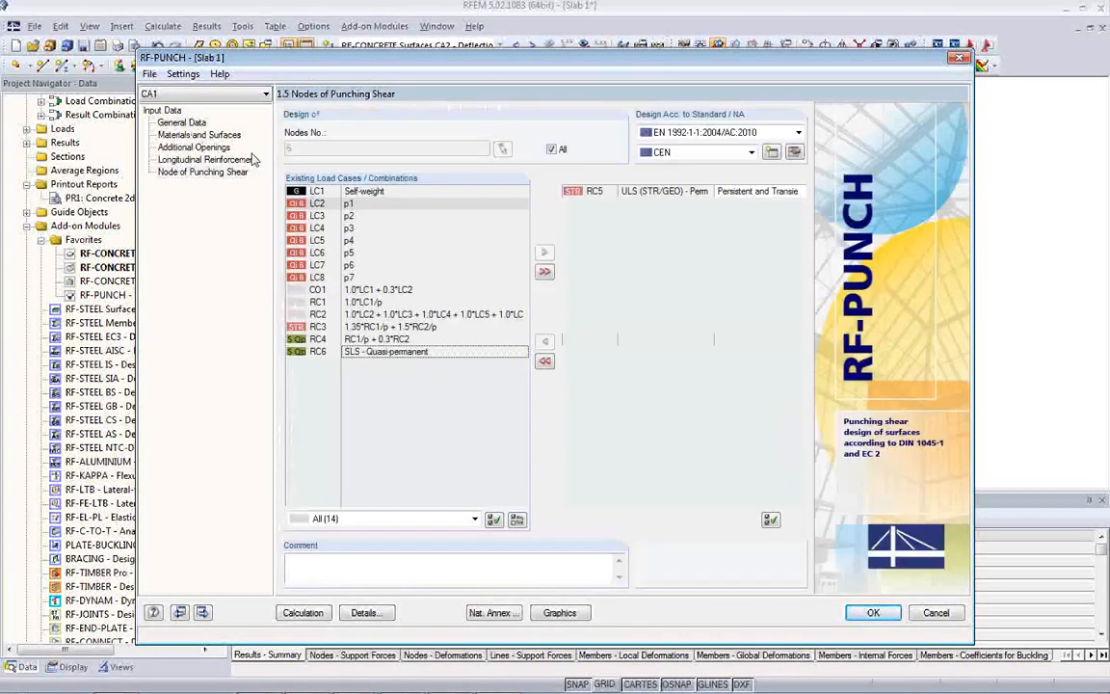
pyautogui.click(166, 134)
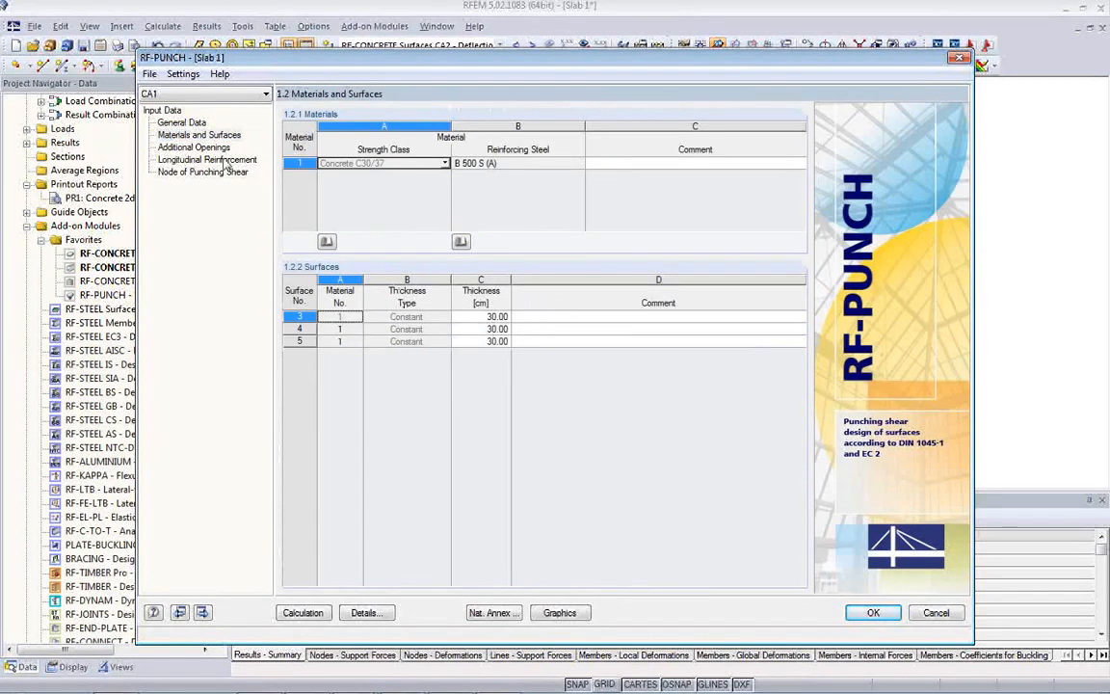
# Set the column widths at punching node 6 to 0.50 m in both the y and x directions
pyautogui.click(188, 171)
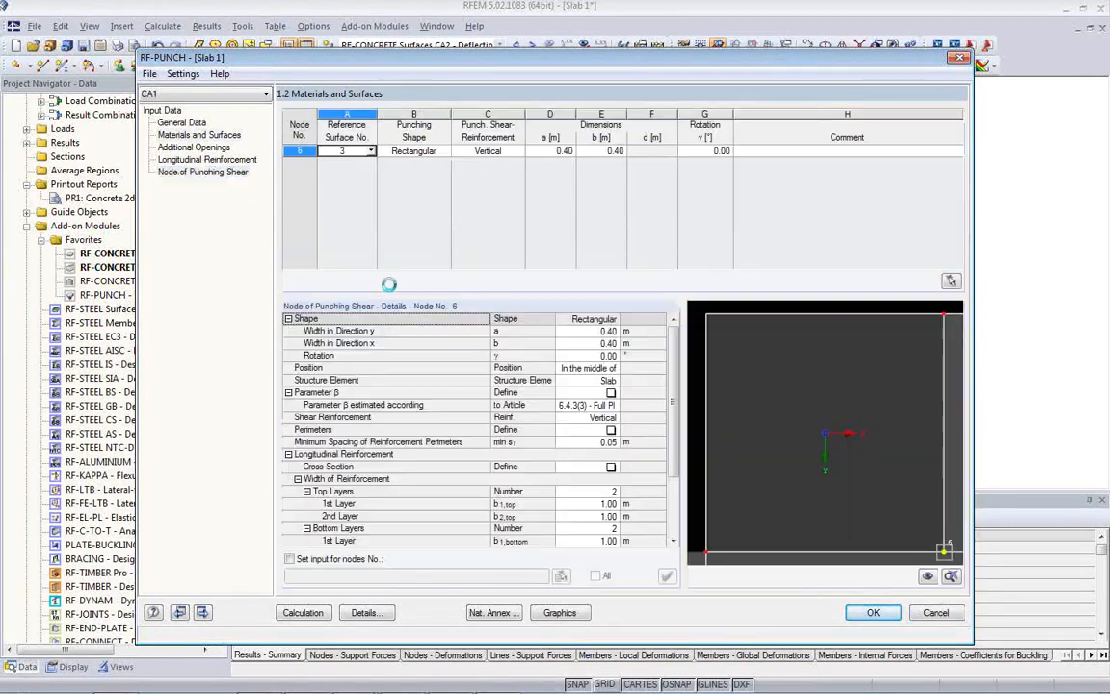
pyautogui.click(582, 331)
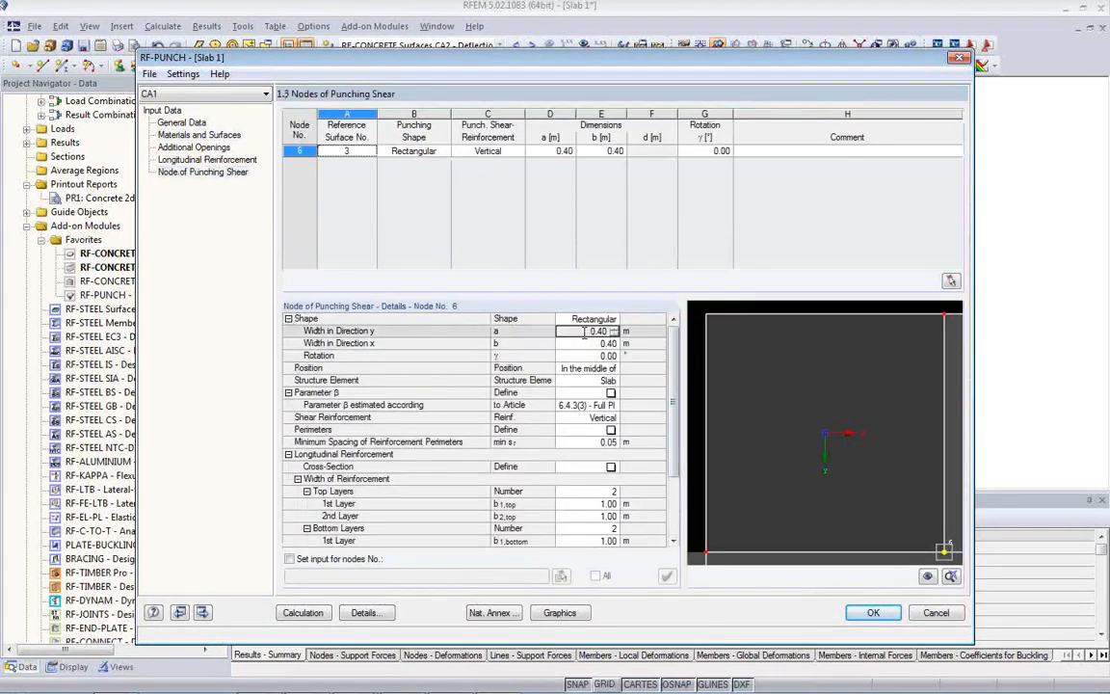
pyautogui.write('0.5')
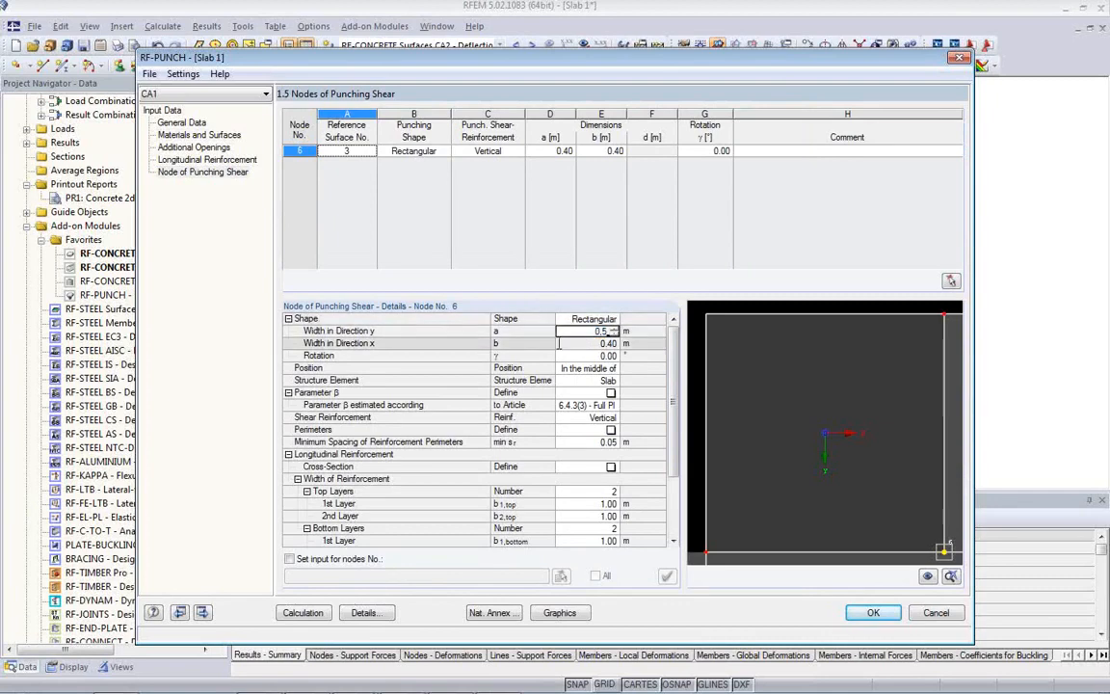
pyautogui.click(561, 343)
pyautogui.write('0.')
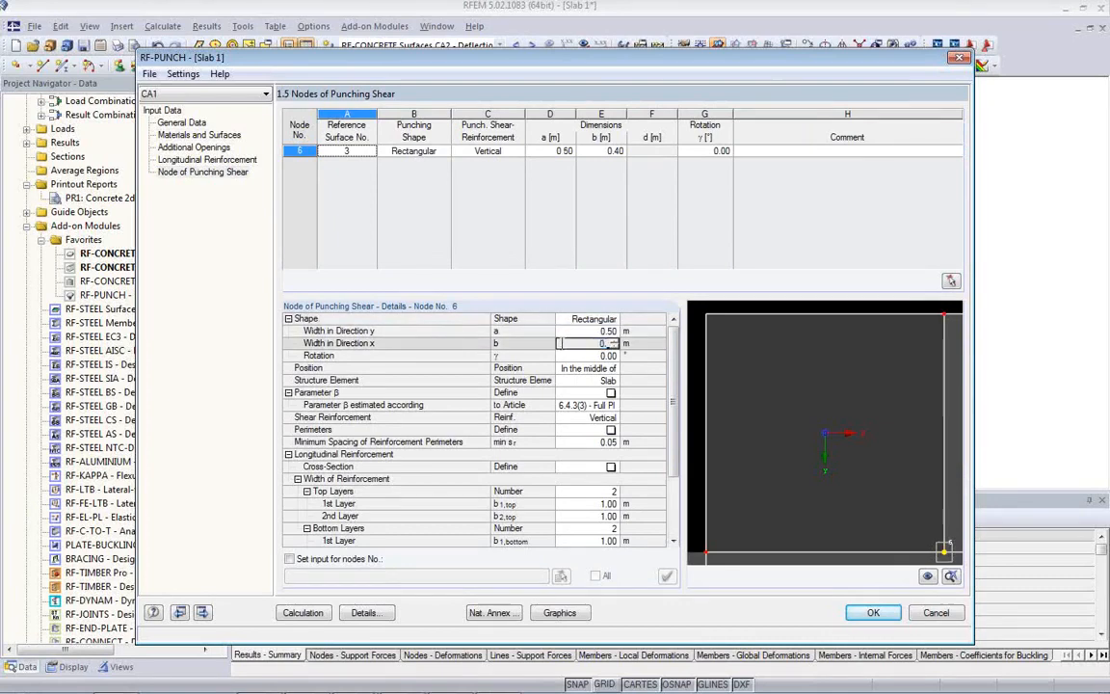
pyautogui.press('Return')
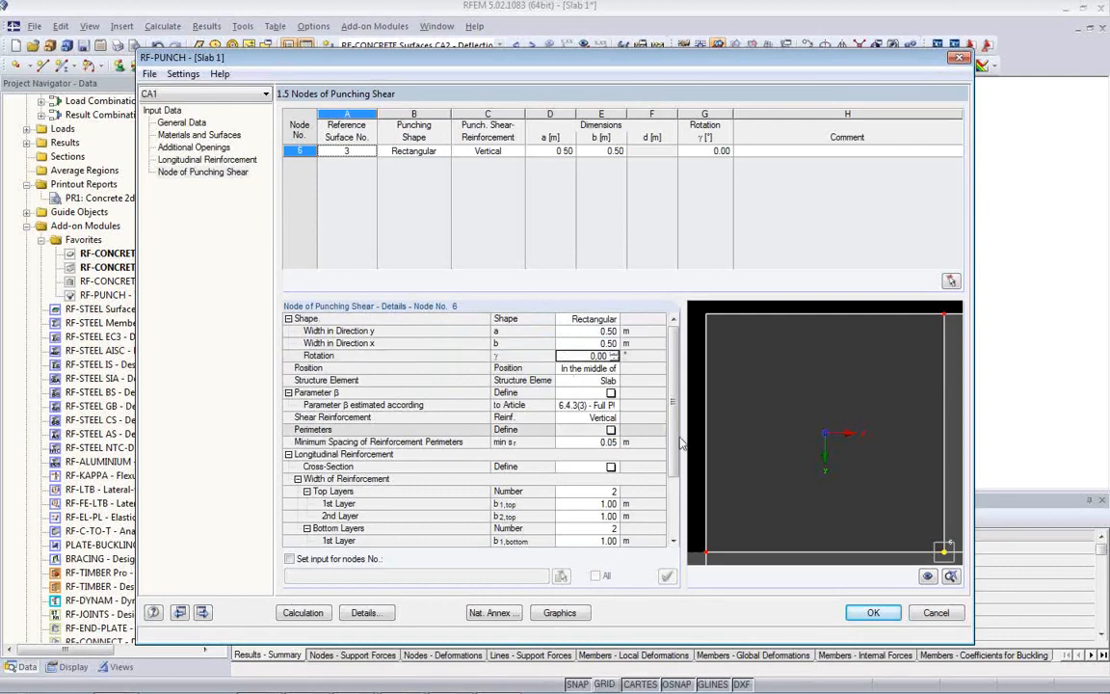
# Check the remaining punching parameters of node 6 and run the punching shear calculation
pyautogui.scroll(-1, 674, 448)
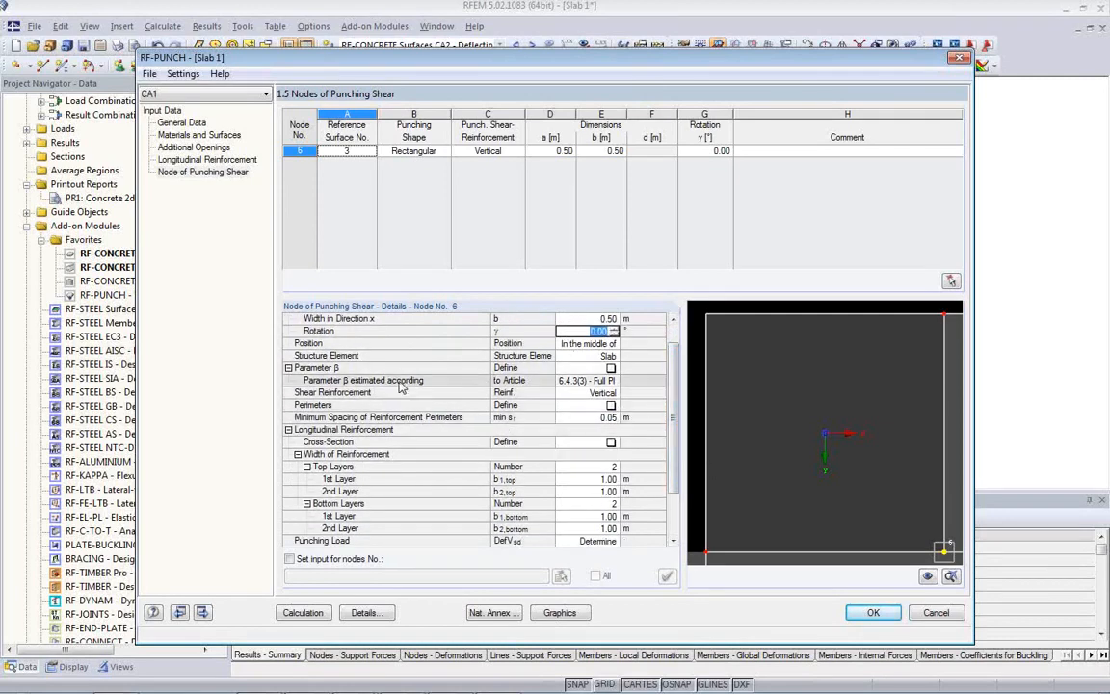
pyautogui.click(602, 345)
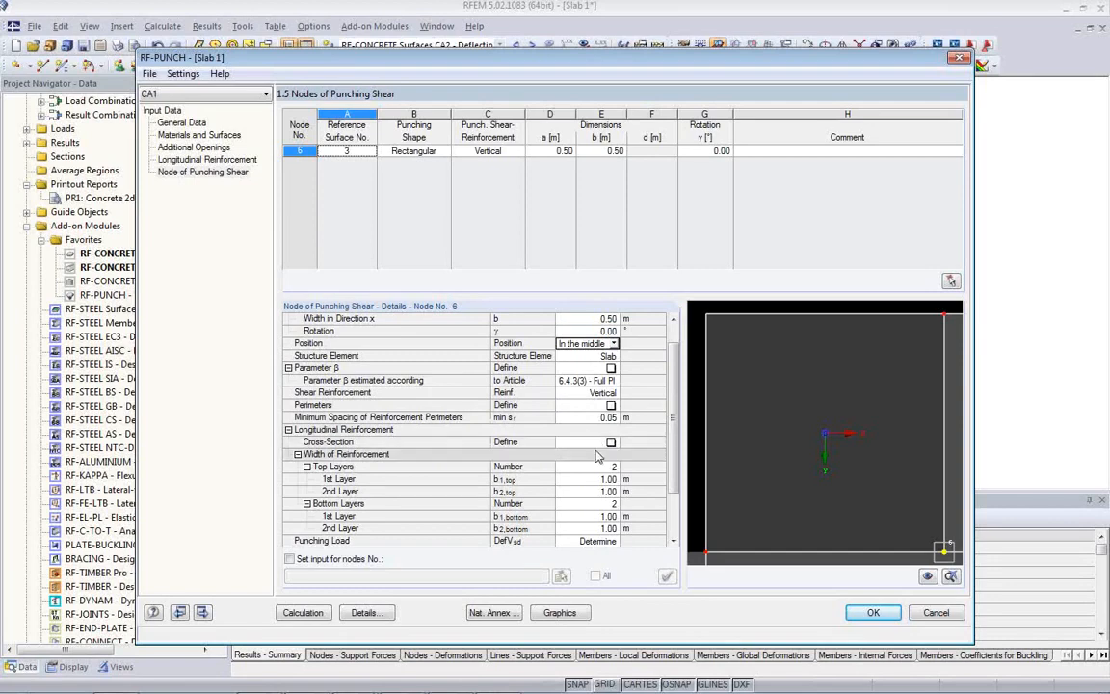
pyautogui.scroll(-3, 680, 440)
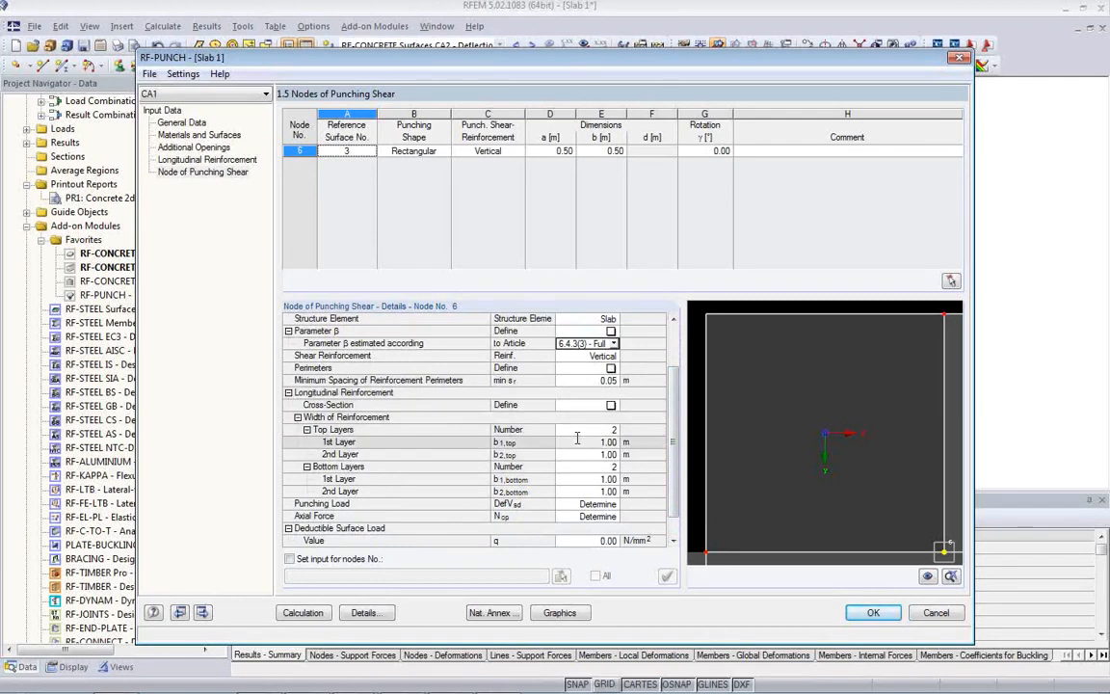
pyautogui.scroll(-2, 680, 512)
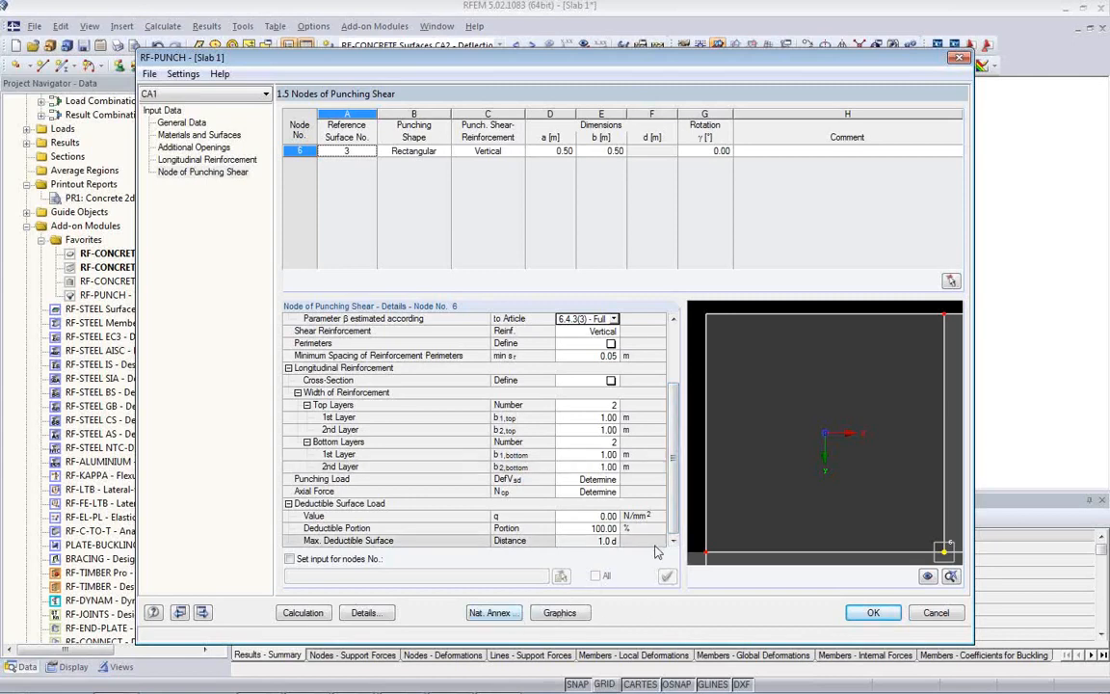
pyautogui.click(308, 617)
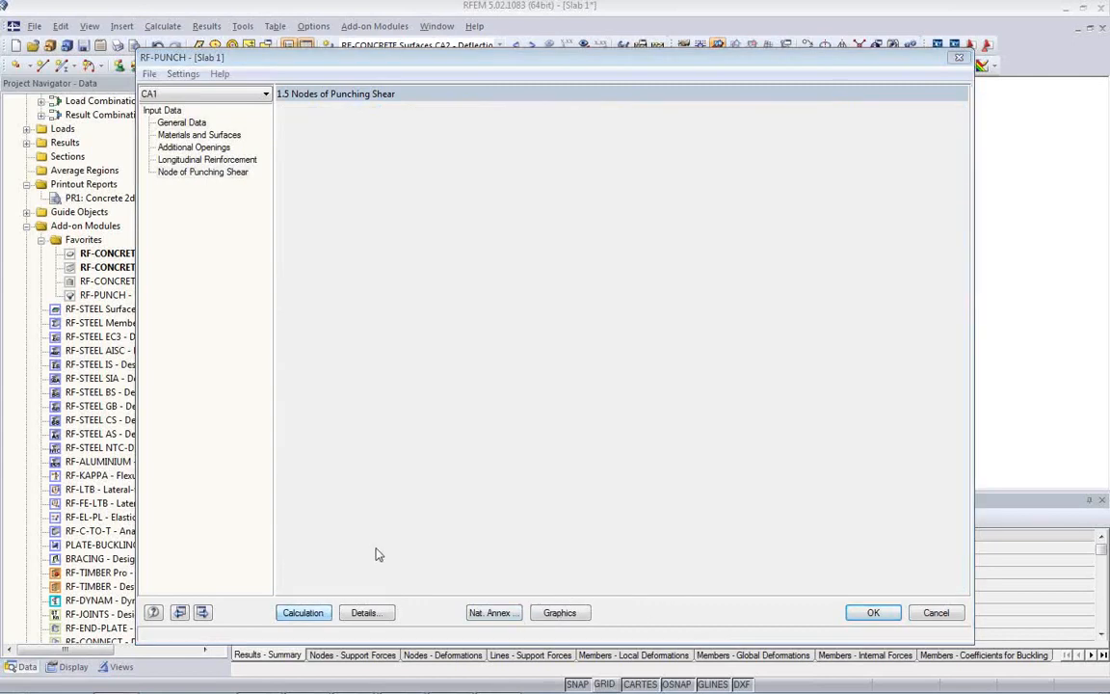
# Examine node 6's intermediate punching results: load factor β, moments, shear force, control perimeter, slab shear resistance and design check
pyautogui.click(655, 154)
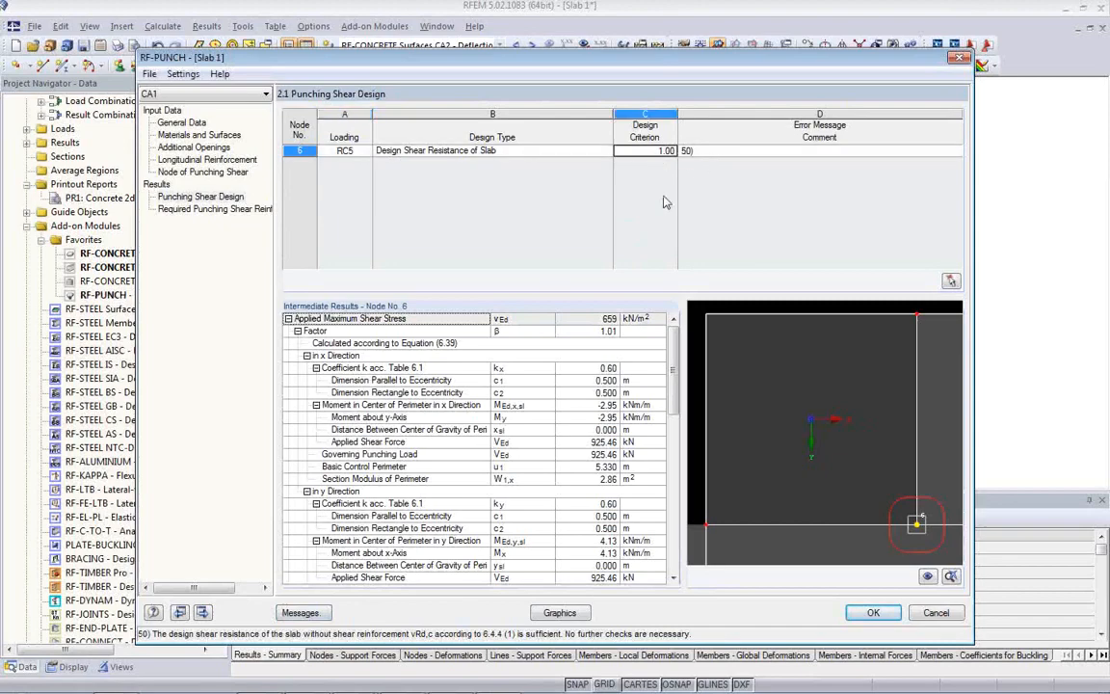
pyautogui.moveTo(672, 390); pyautogui.dragTo(675, 543)
pyautogui.scroll(3, 578, 404)
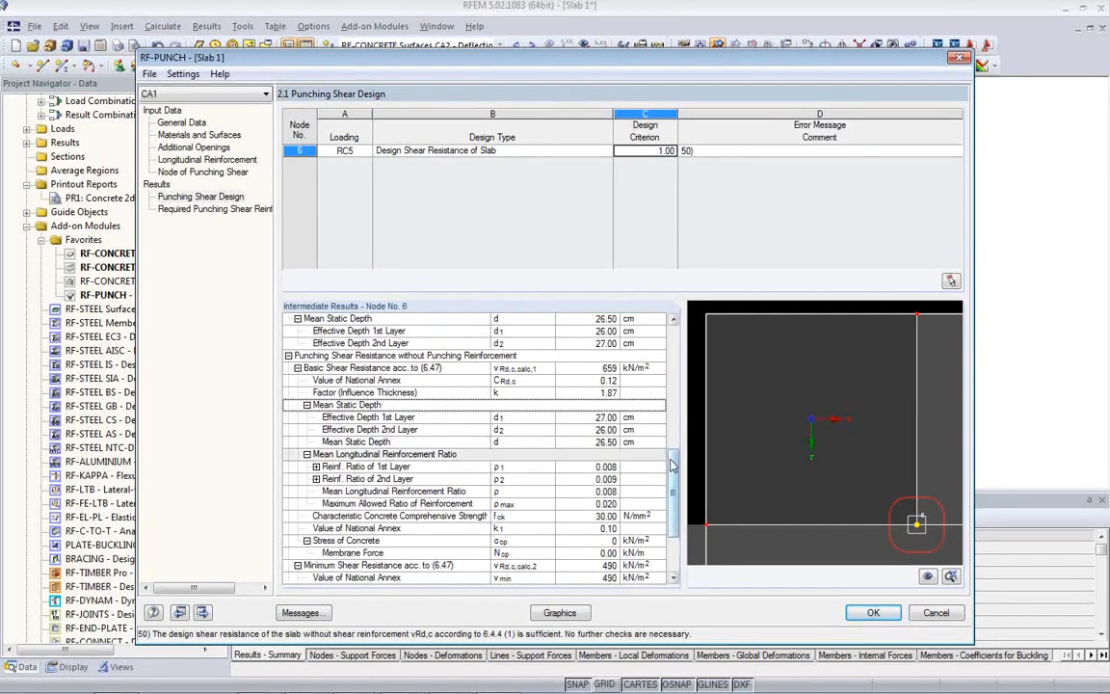
pyautogui.moveTo(674, 488); pyautogui.dragTo(696, 355)
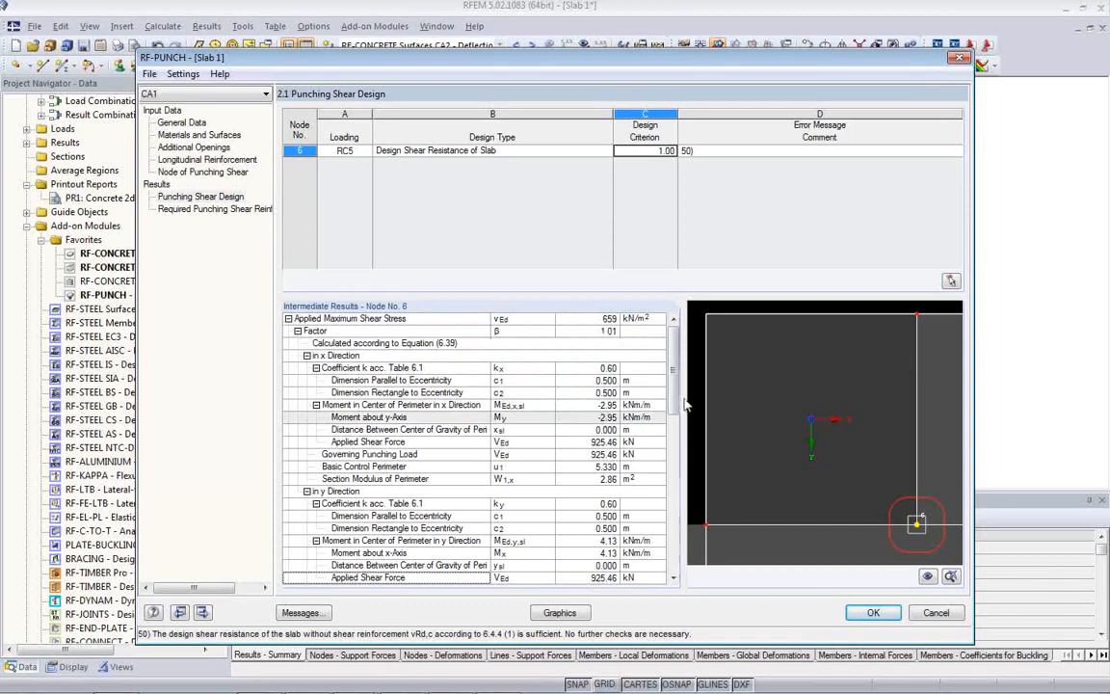
pyautogui.scroll(-1, 677, 408)
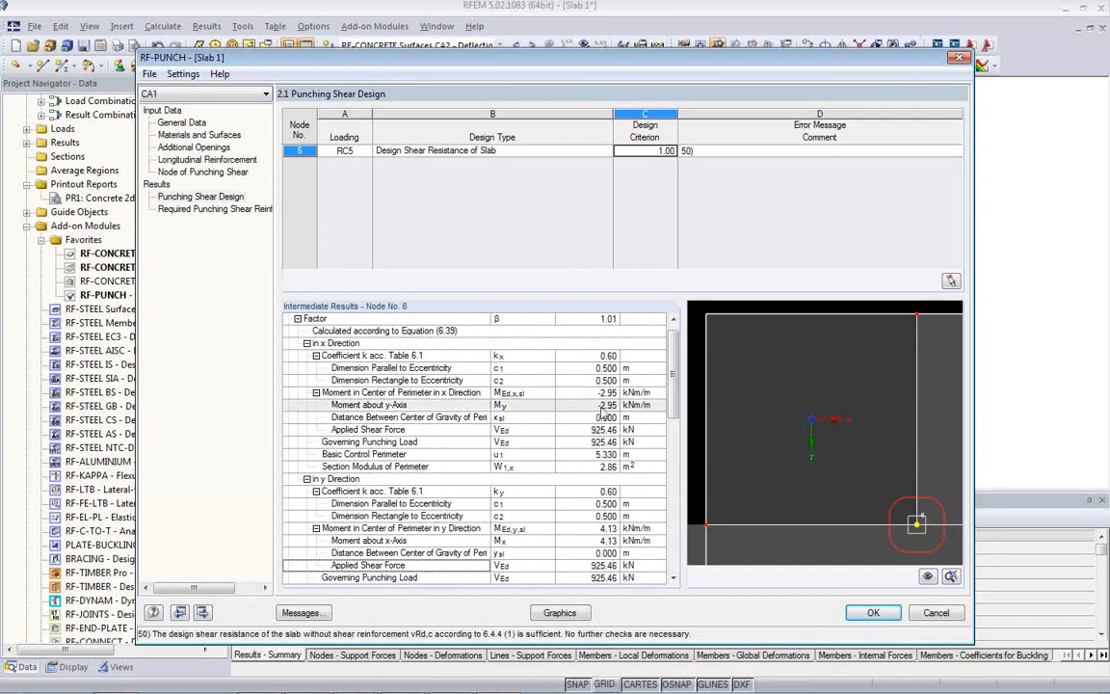
pyautogui.moveTo(671, 407); pyautogui.dragTo(672, 427)
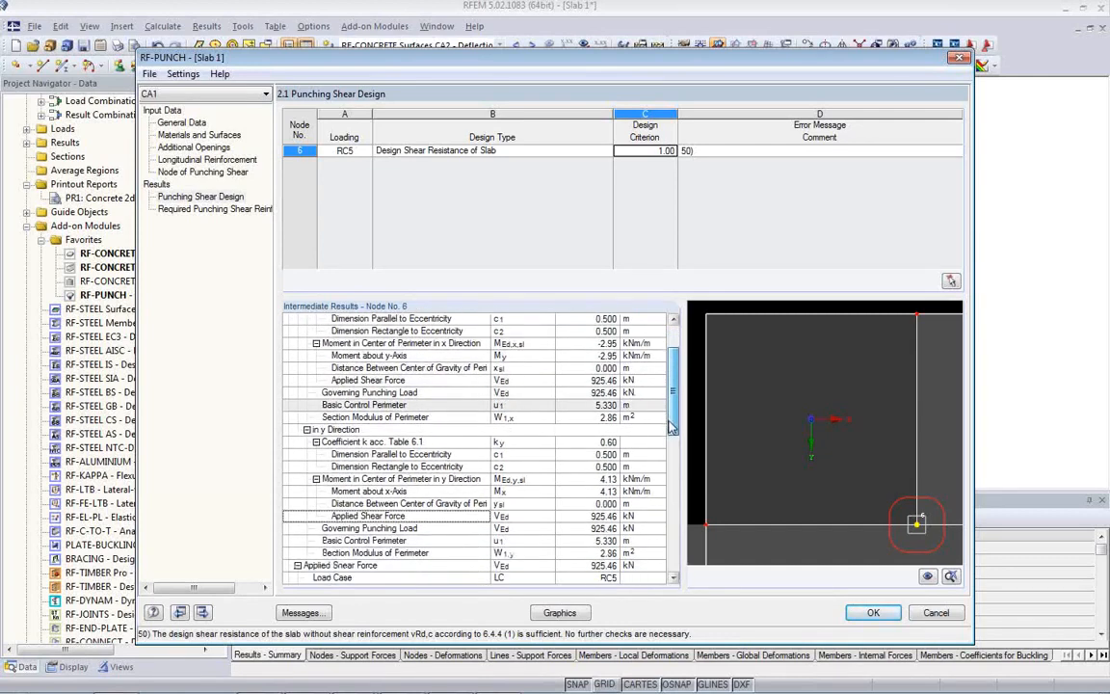
pyautogui.moveTo(671, 426); pyautogui.dragTo(672, 448)
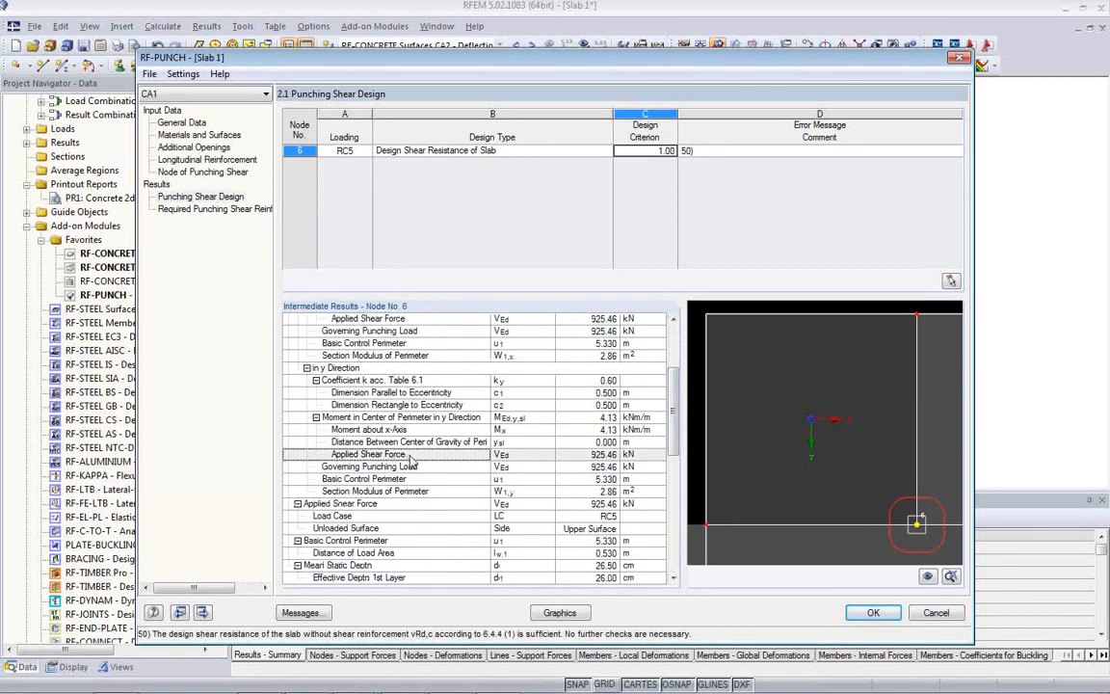
pyautogui.click(589, 454)
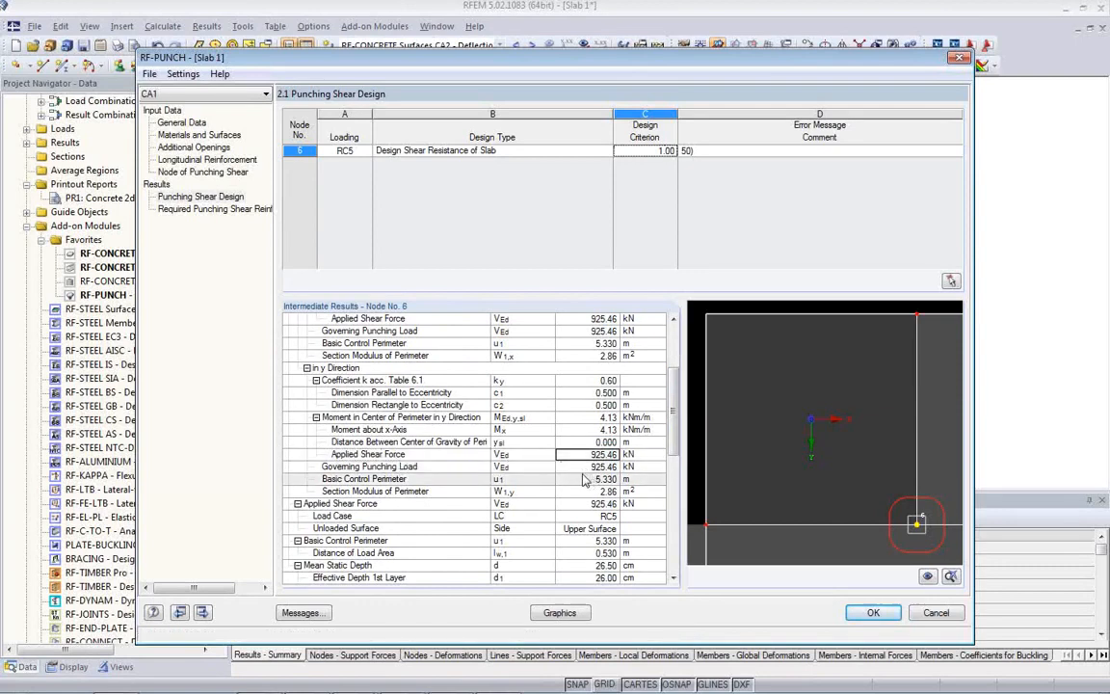
pyautogui.click(563, 468)
pyautogui.moveTo(676, 449); pyautogui.dragTo(678, 503)
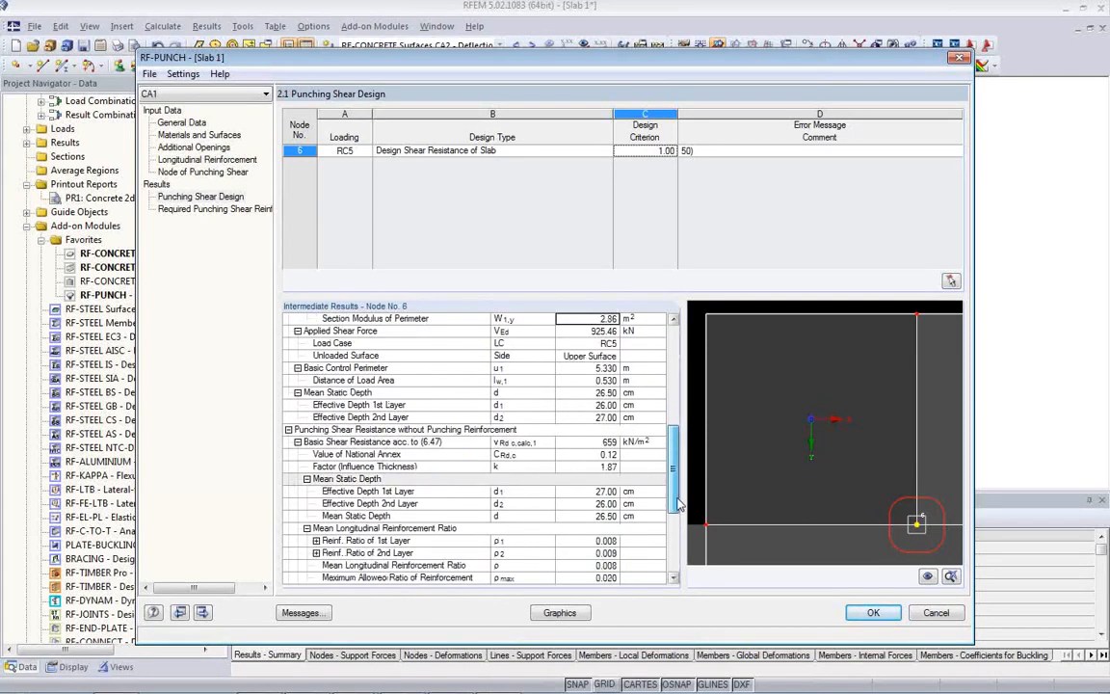
pyautogui.moveTo(678, 503); pyautogui.dragTo(680, 575)
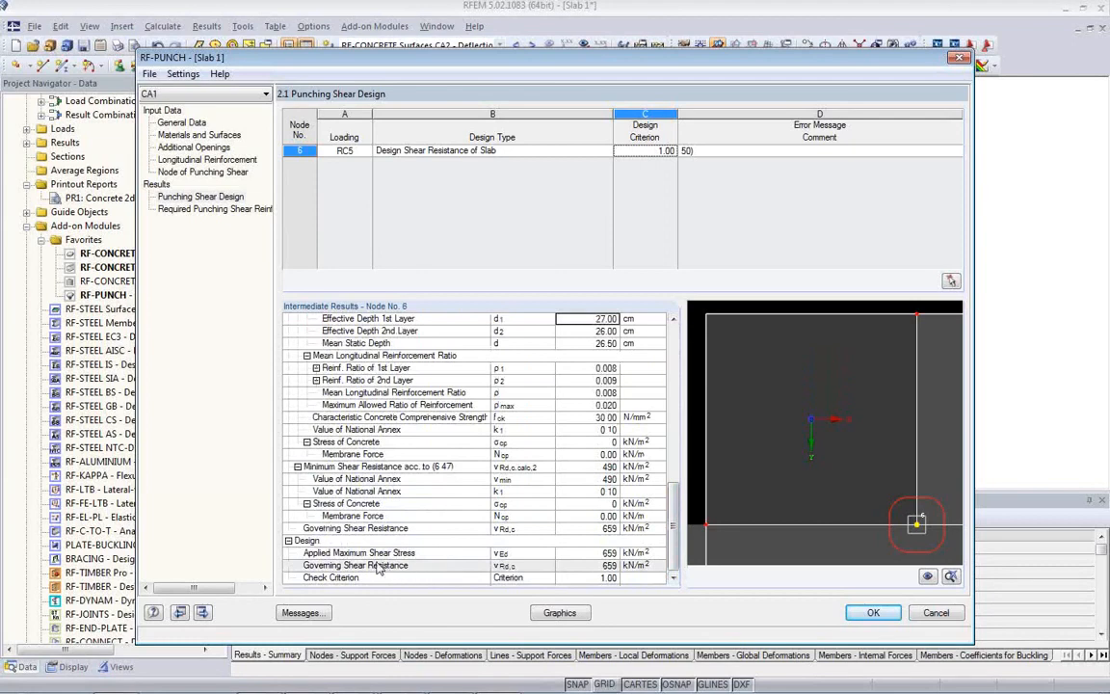
pyautogui.click(521, 553)
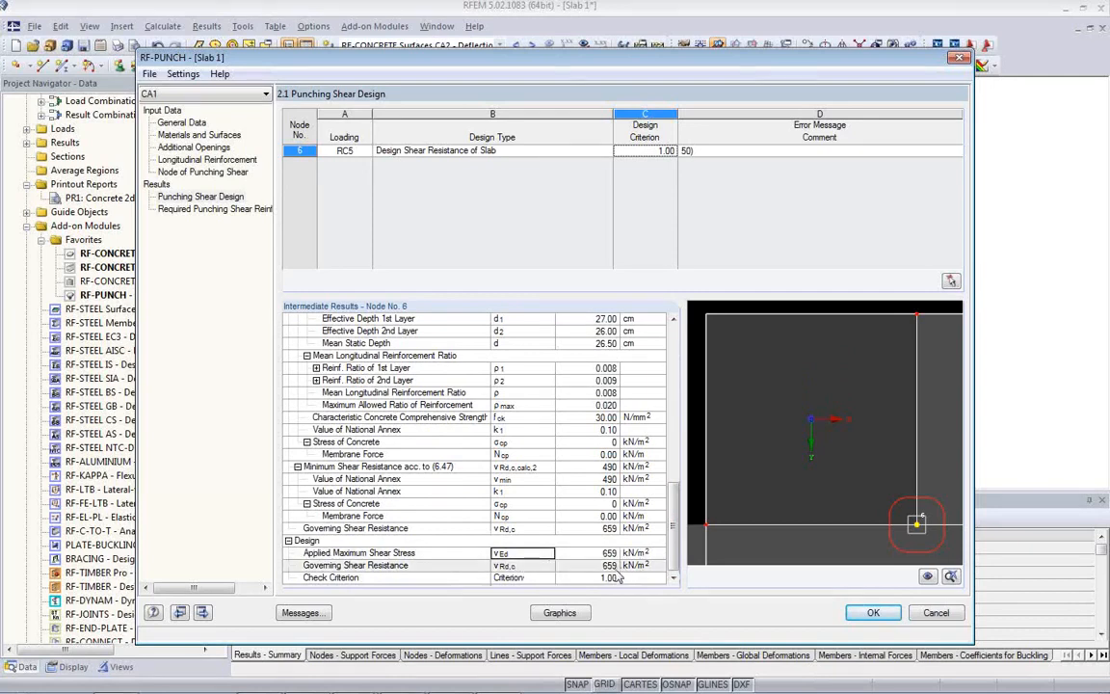
# Show the RF-PUNCH CA1 results graphically on the slab and display surface values with extreme values enabled
pyautogui.click(559, 613)
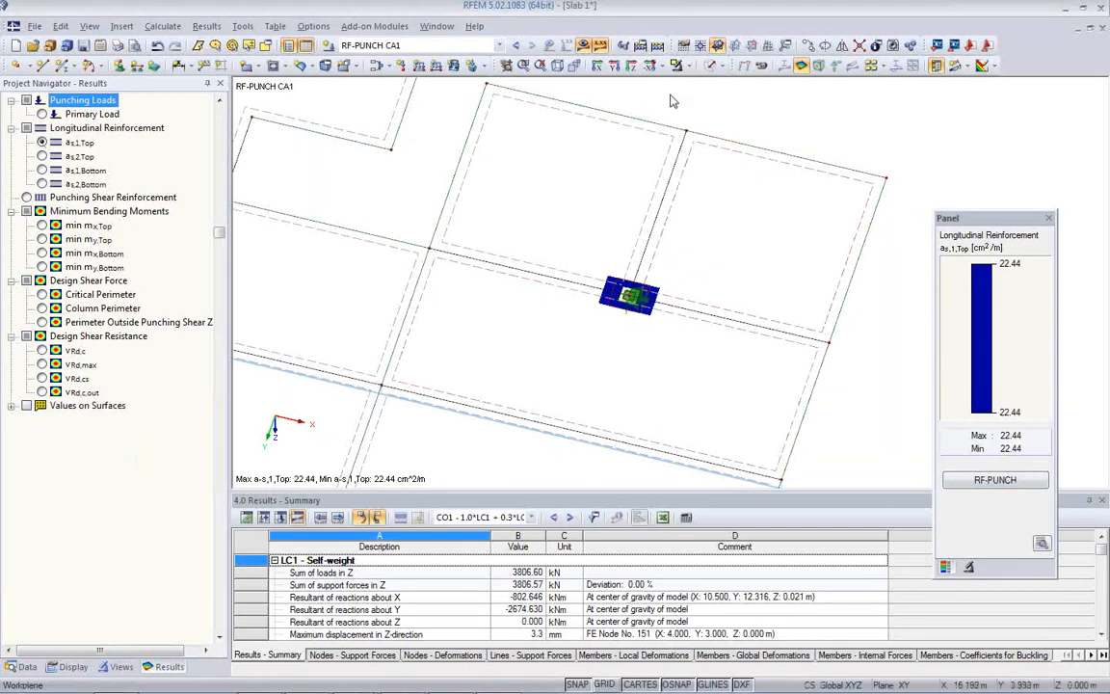
pyautogui.click(872, 65)
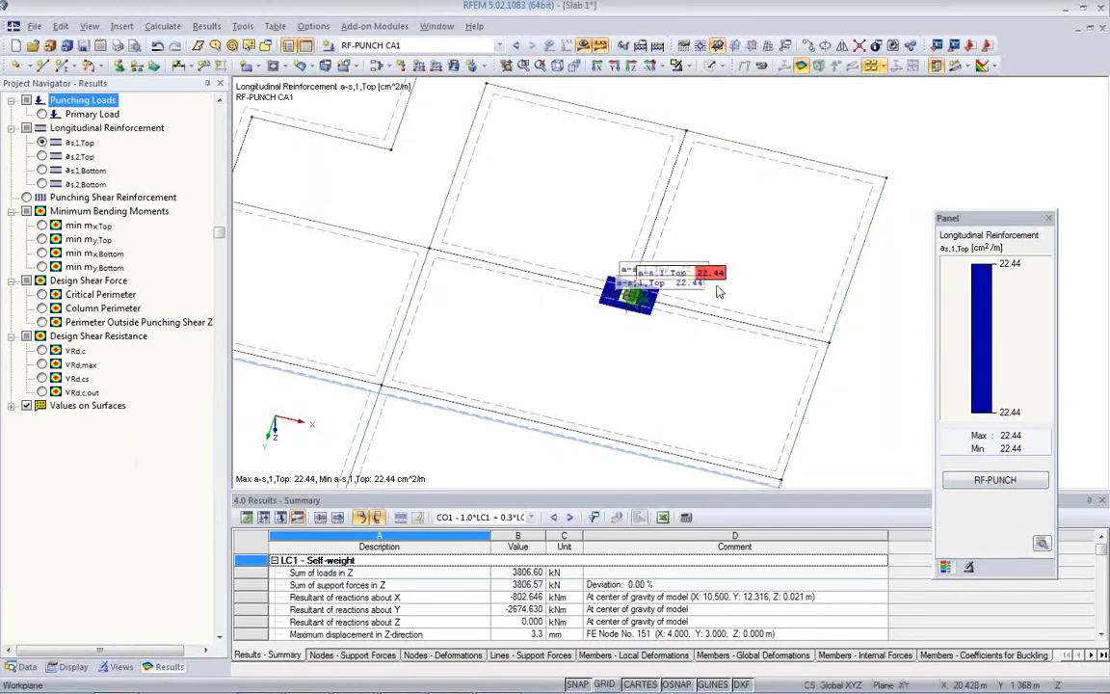
pyautogui.click(11, 406)
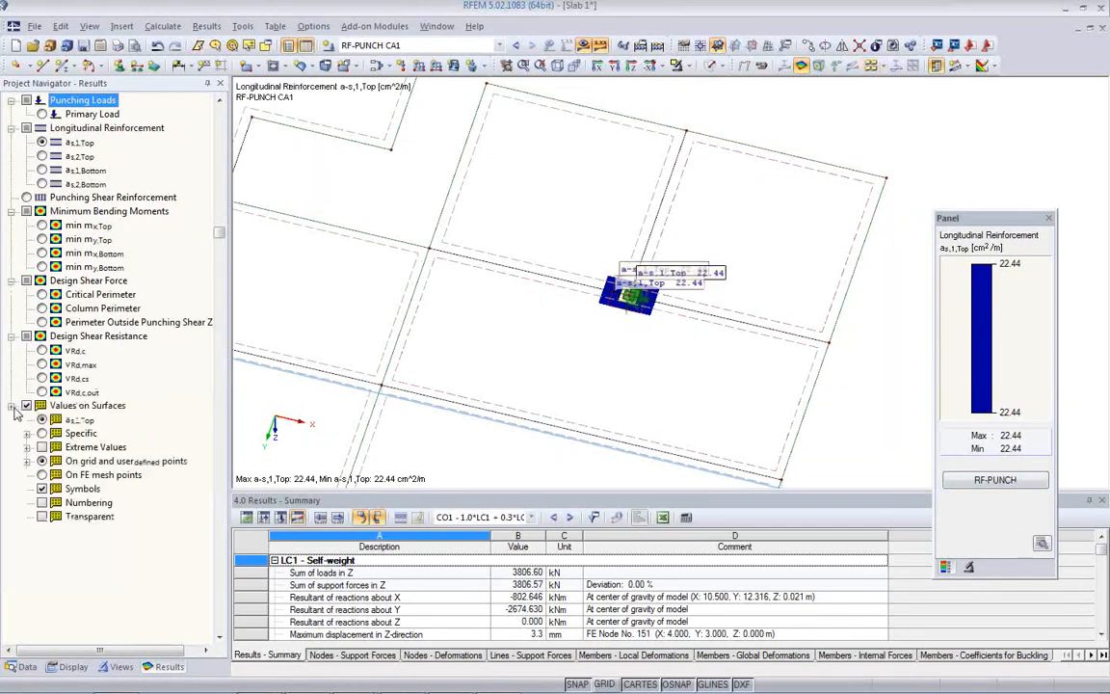
pyautogui.click(42, 461)
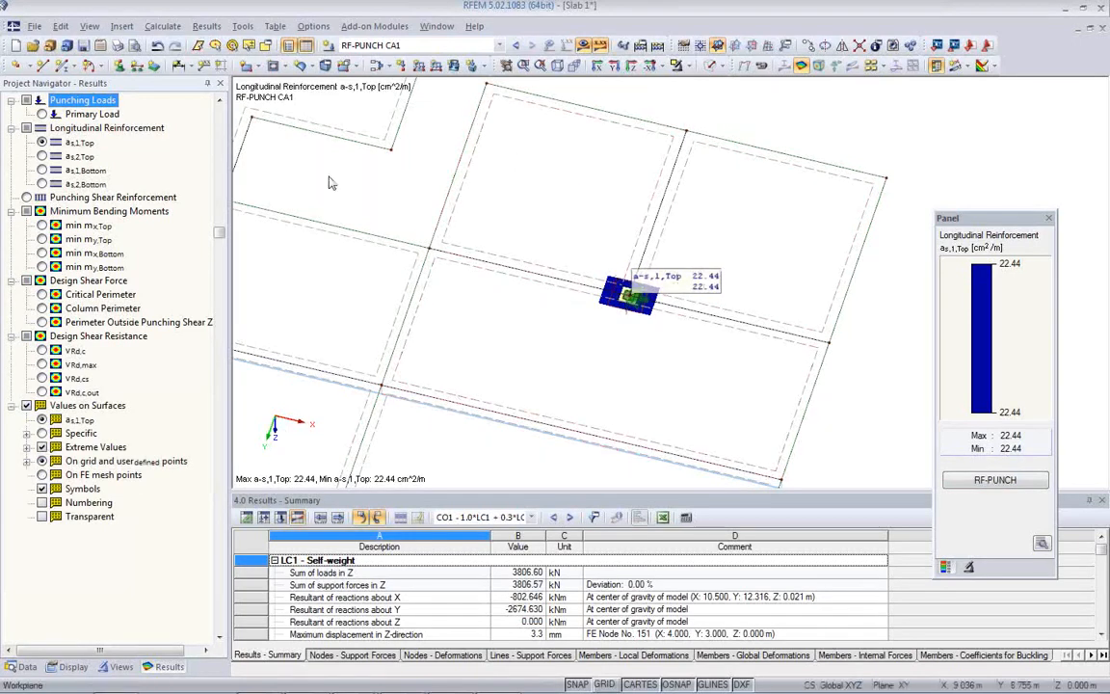
# Display the second-layer top longitudinal reinforcement a-s,2,Top around the inner column
pyautogui.click(41, 156)
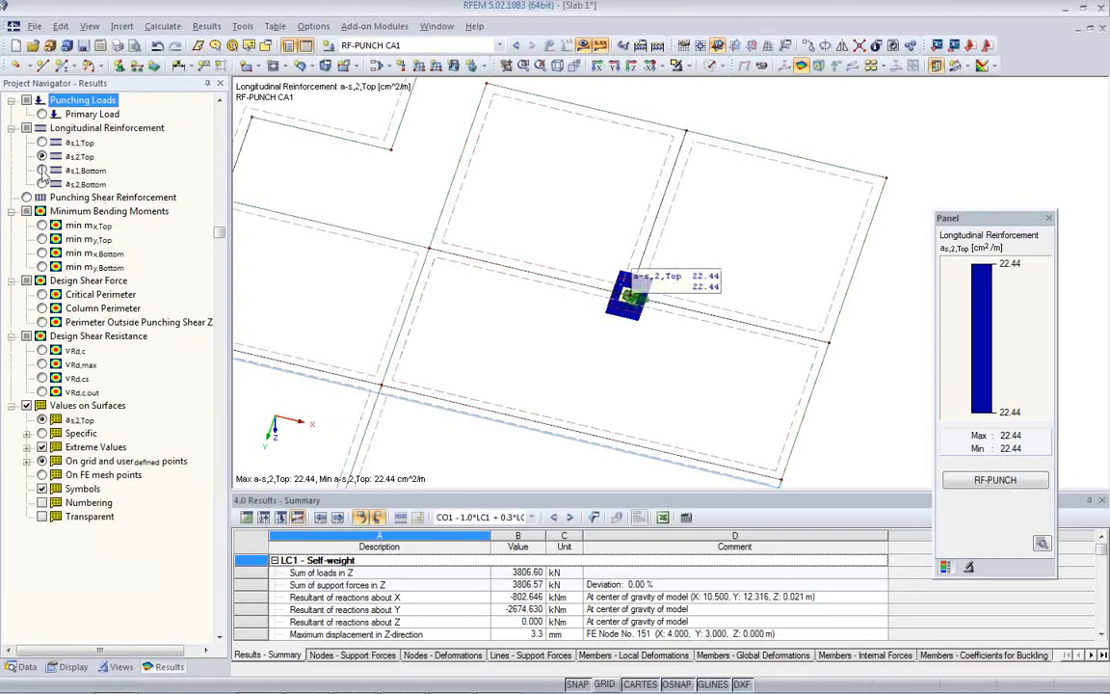
pyautogui.scroll(4, 631, 279)
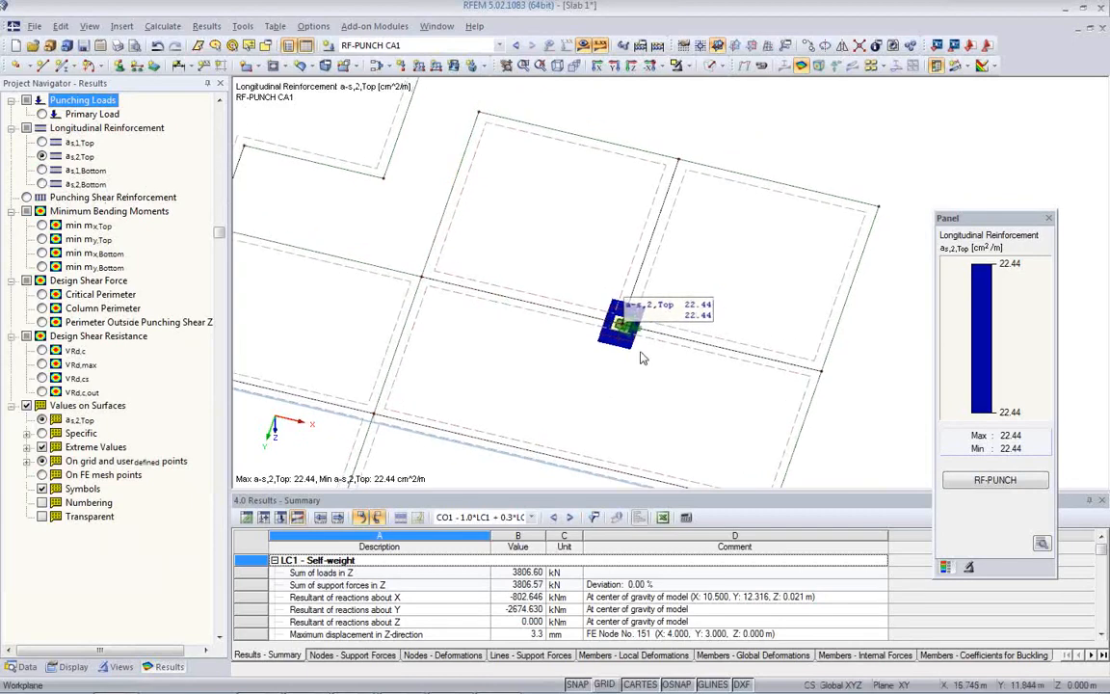
# Inspect the a-s,2,Top reinforcement zone around the inner column and hide the values on surfaces
pyautogui.click(563, 278)
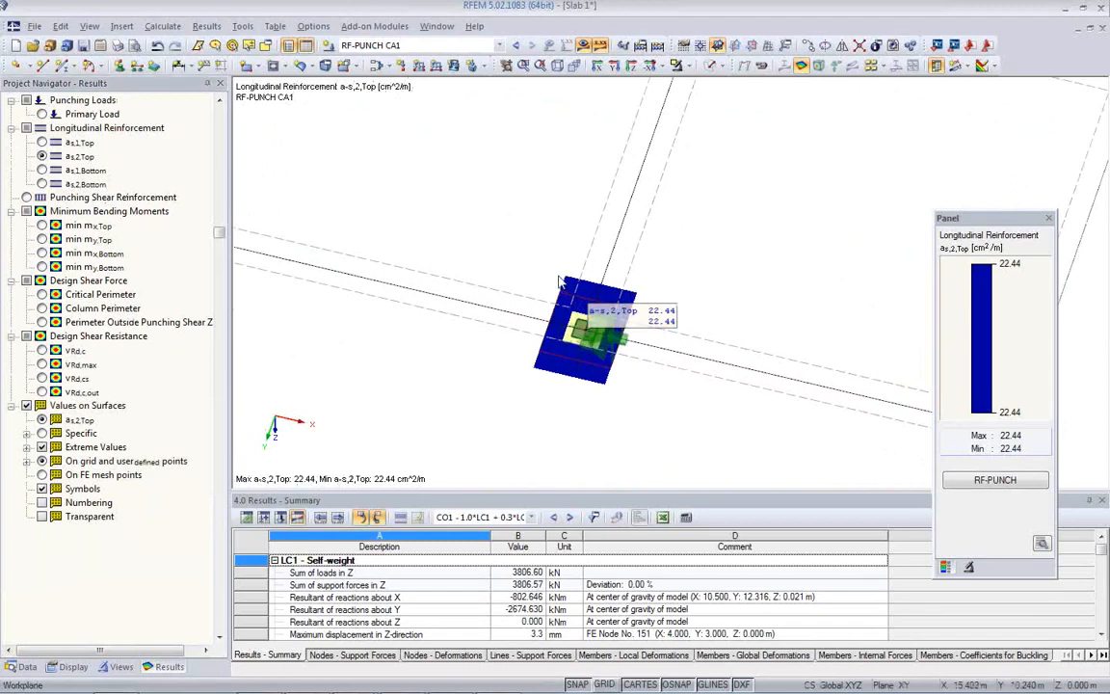
pyautogui.scroll(-2, 564, 219)
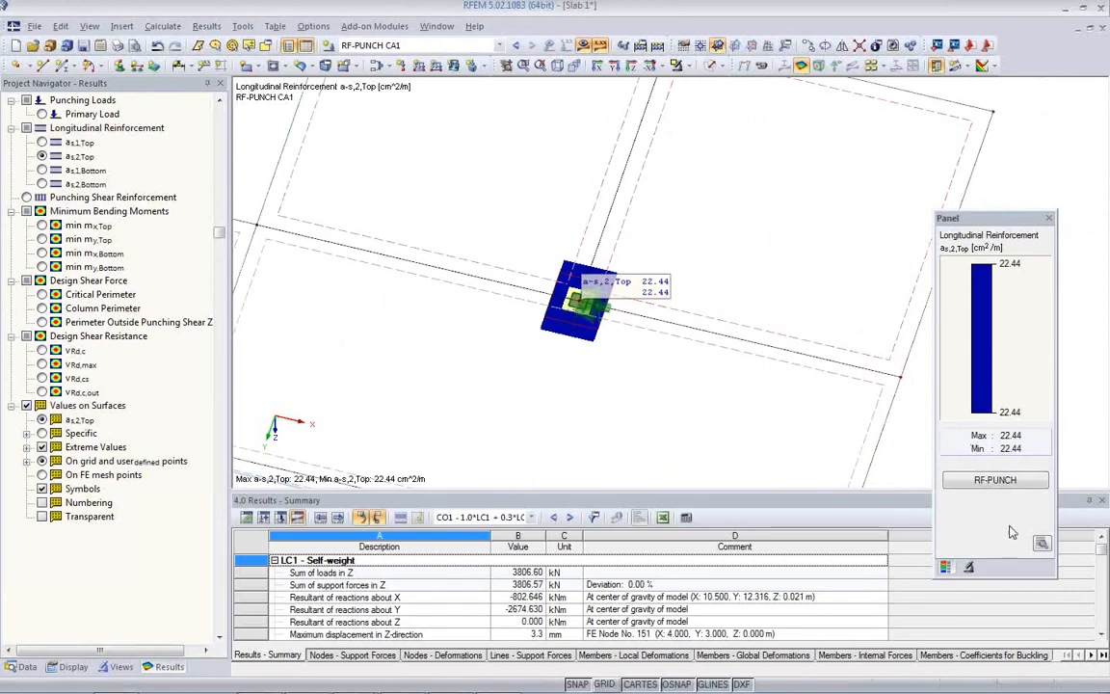
pyautogui.moveTo(576, 353); pyautogui.dragTo(627, 321, button='middle')
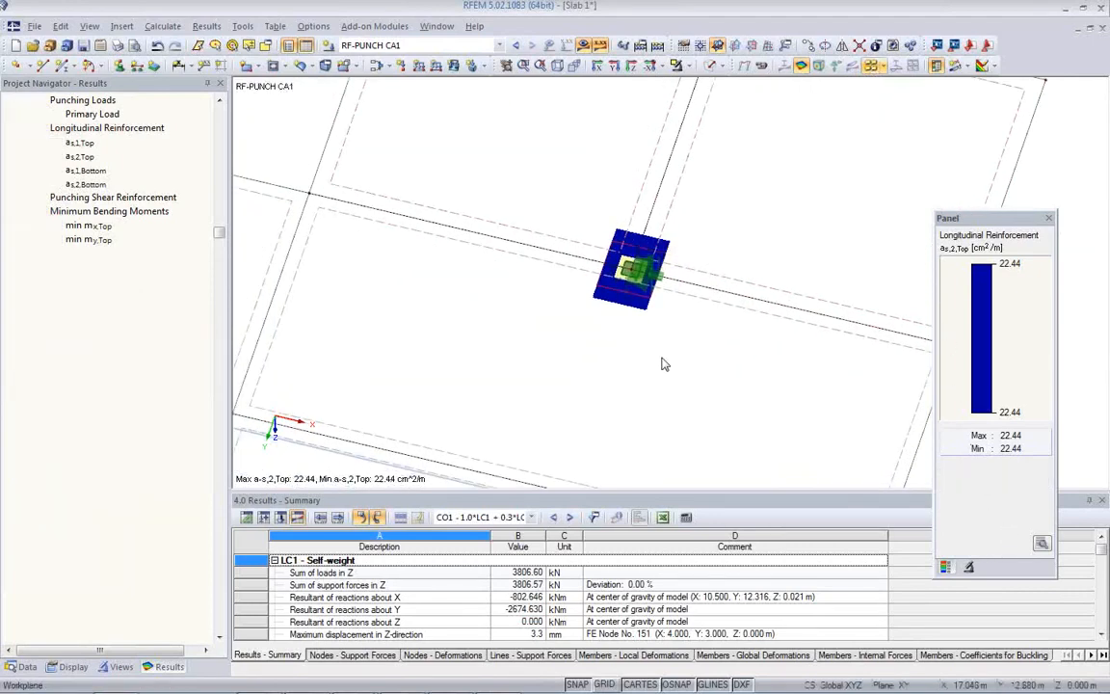
pyautogui.scroll(-2, 662, 357)
pyautogui.moveTo(662, 356); pyautogui.dragTo(694, 314, button='middle')
# Switch to the running PowerPoint slide show of RFEM_DesignOfConcreteStructures.pptx
pyautogui.moveTo(460, 686)
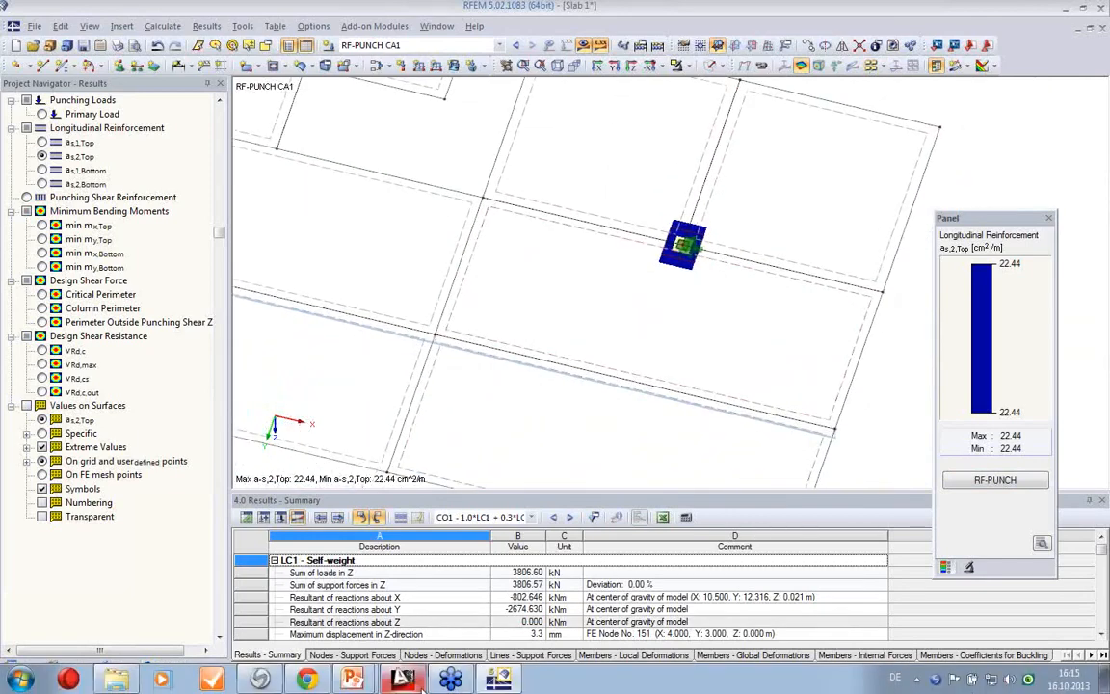
pyautogui.moveTo(353, 678)
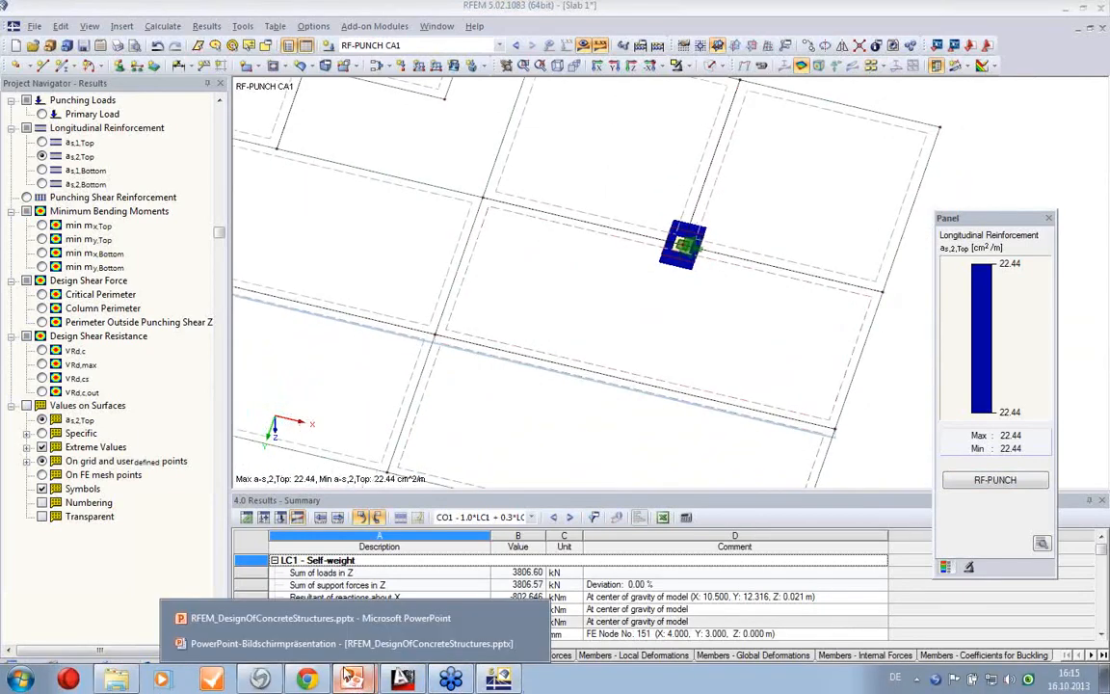
pyautogui.click(349, 644)
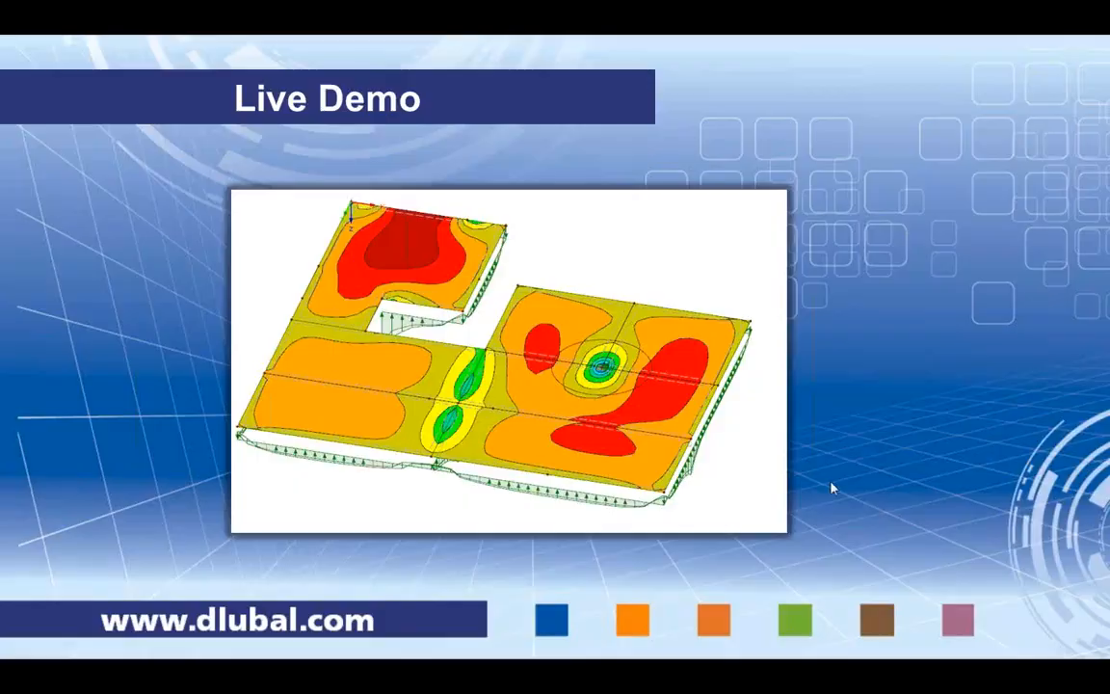